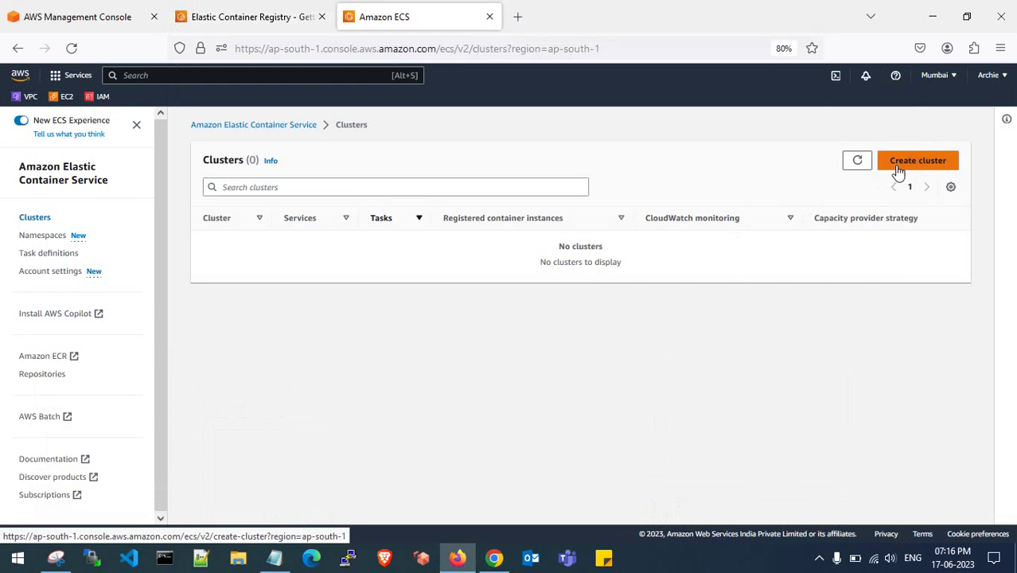
# Start creating an ECS cluster and name it demo-fargate-cluster.
pyautogui.click(901, 167)
pyautogui.click(378, 280)
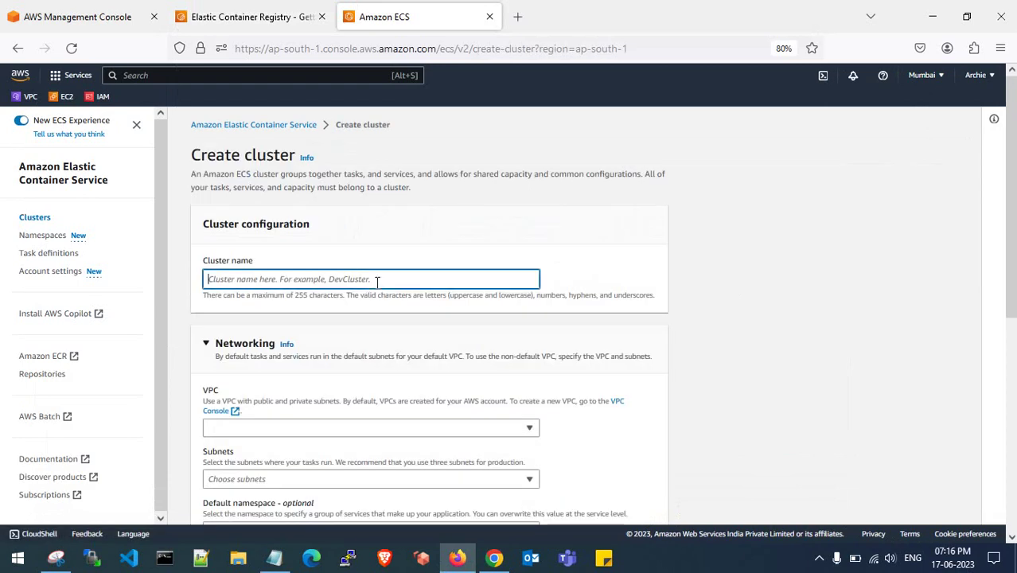
pyautogui.write('demo-')
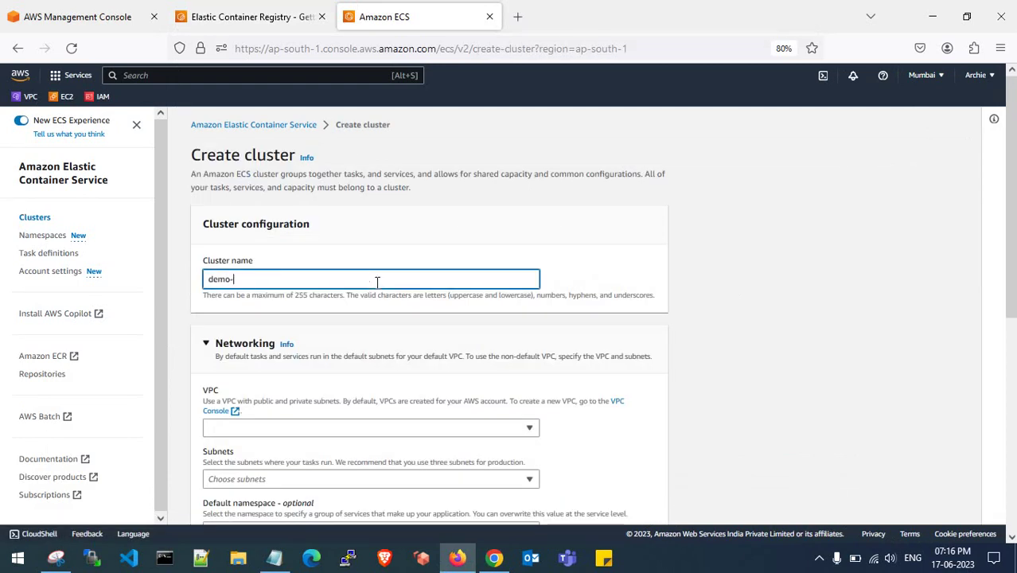
pyautogui.write('fargate-cluster')
# Select project-vpc as the network for the new cluster.
pyautogui.scroll(-3, 377, 281)
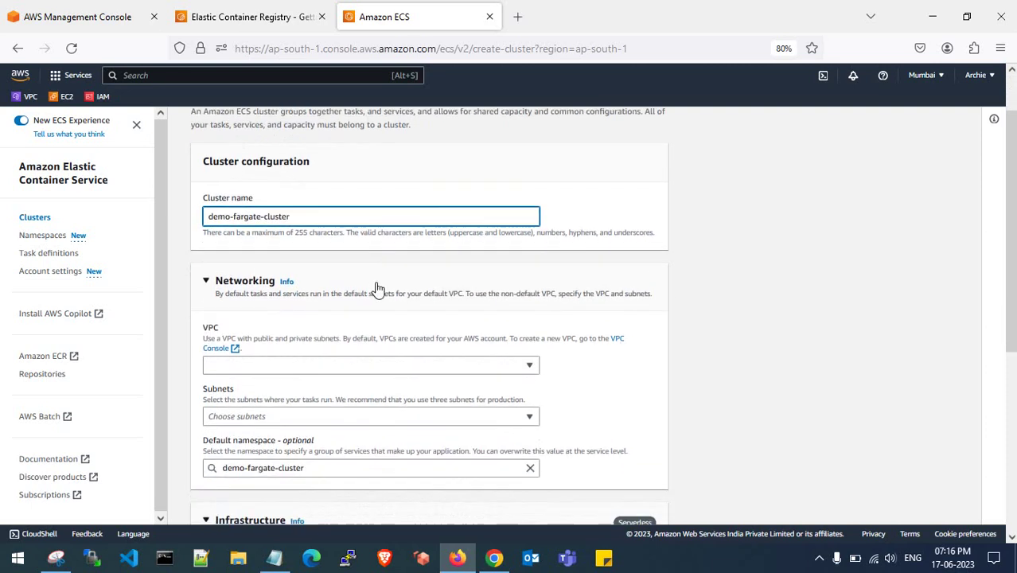
pyautogui.click(379, 291)
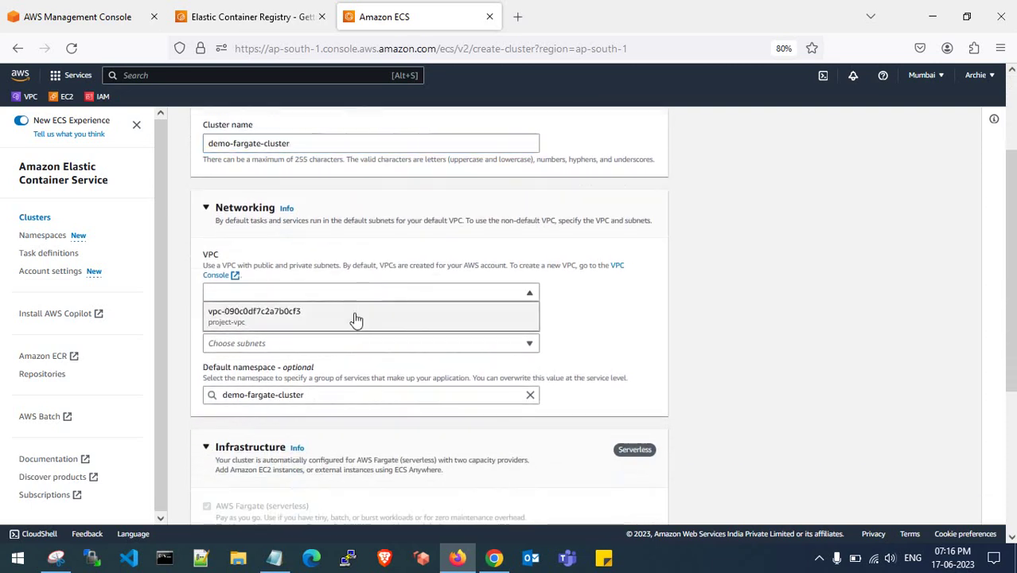
pyautogui.click(354, 320)
pyautogui.scroll(-2, 356, 321)
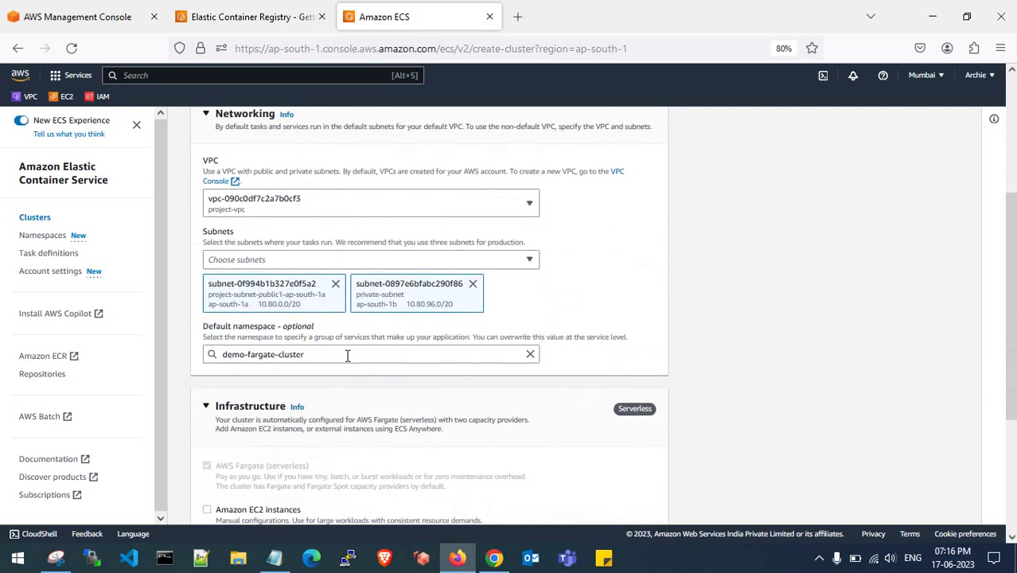
# Open the VPC console in a separate browser tab and review the existing VPCs and subnets, with full subnet names readable.
pyautogui.rightClick(32, 97)
pyautogui.click(56, 118)
pyautogui.click(588, 11)
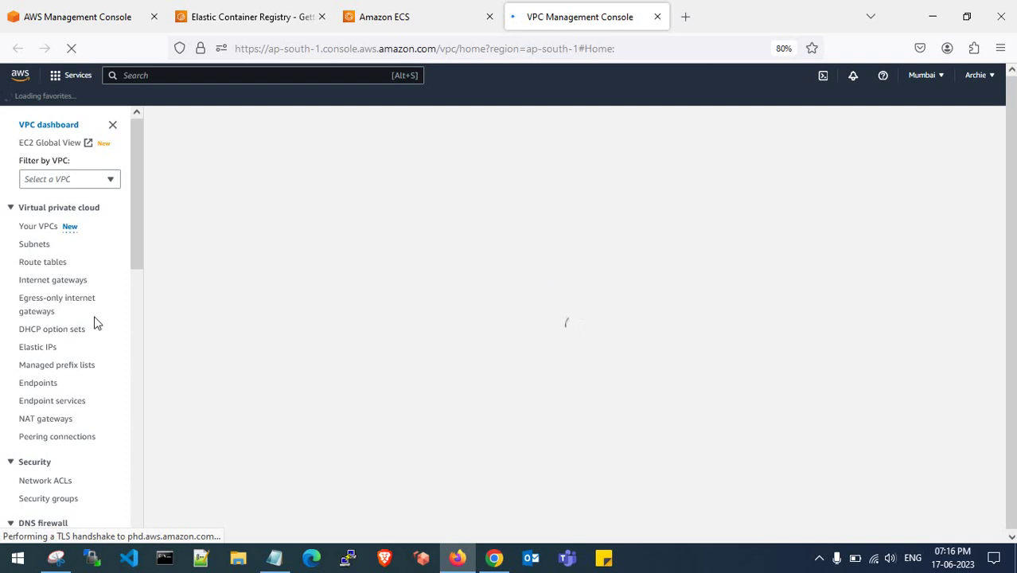
pyautogui.click(385, 11)
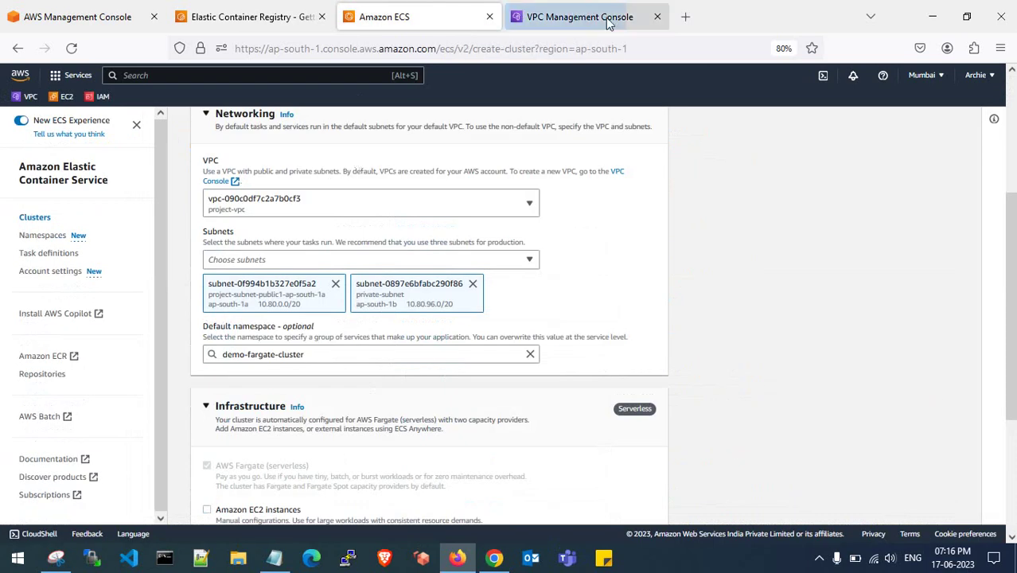
pyautogui.click(579, 16)
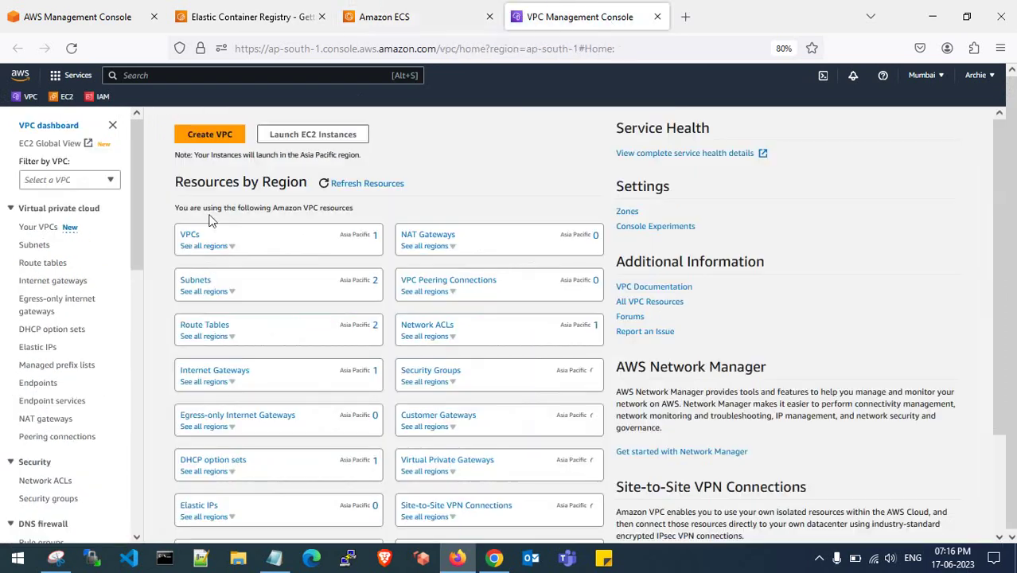
pyautogui.click(37, 228)
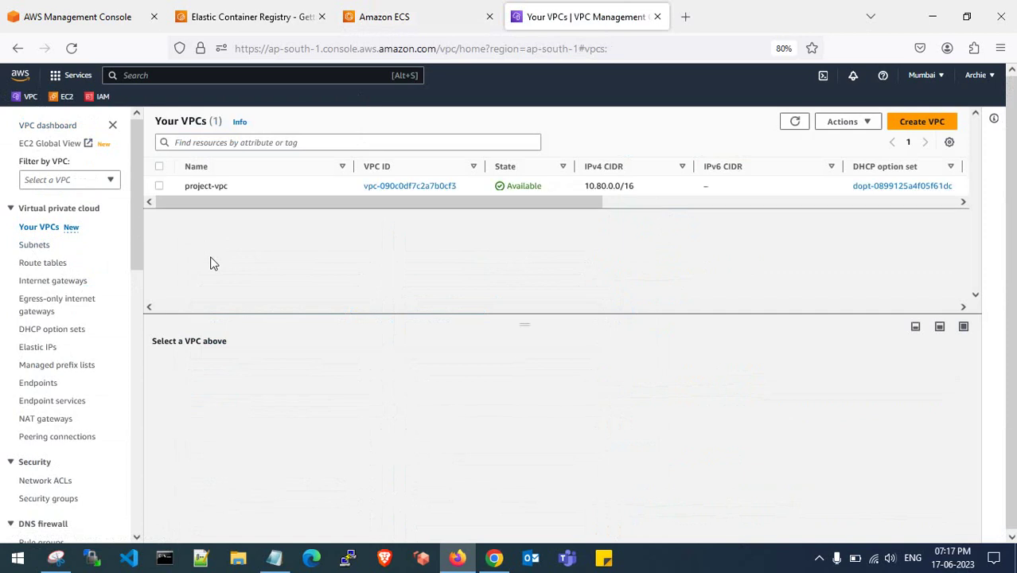
pyautogui.click(34, 246)
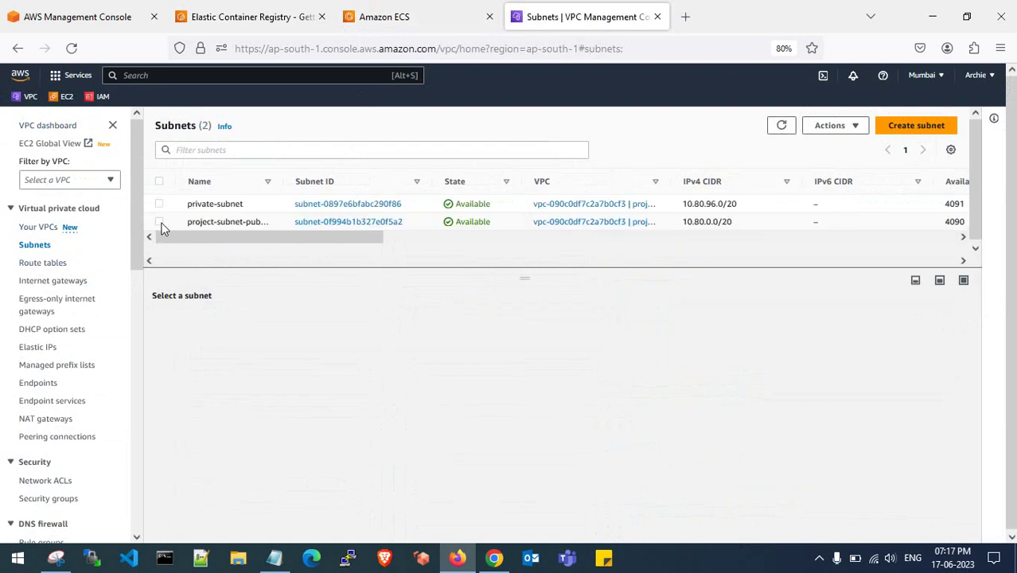
pyautogui.moveTo(283, 181); pyautogui.dragTo(365, 182)
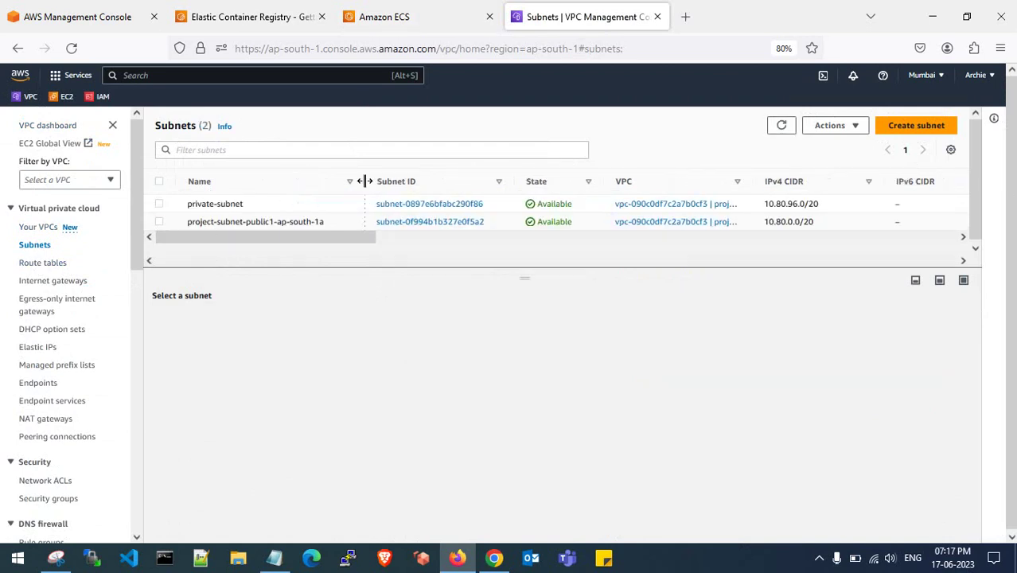
# Inspect the routes of the project-rtb-public route table.
pyautogui.click(44, 264)
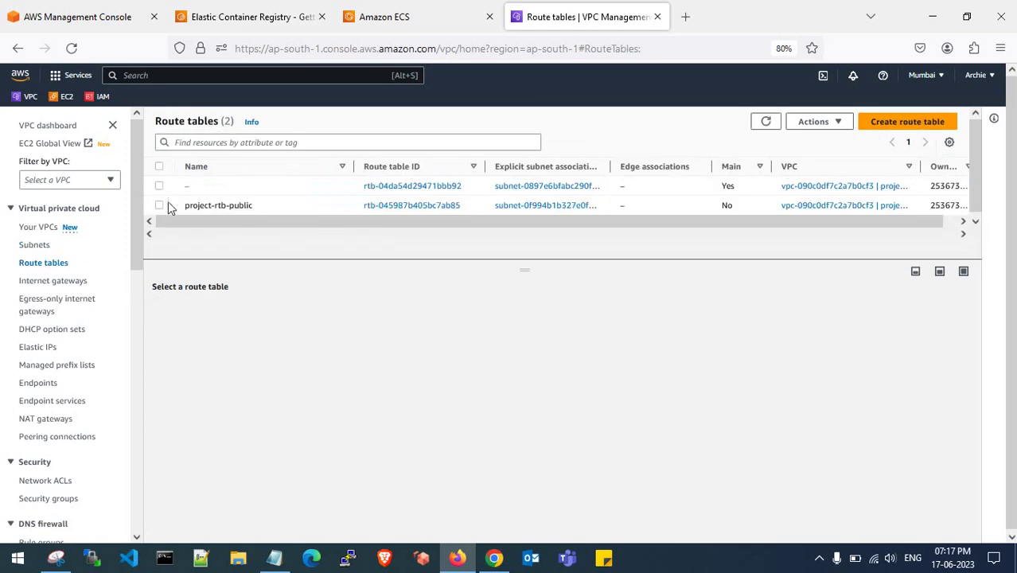
pyautogui.click(160, 206)
pyautogui.click(227, 314)
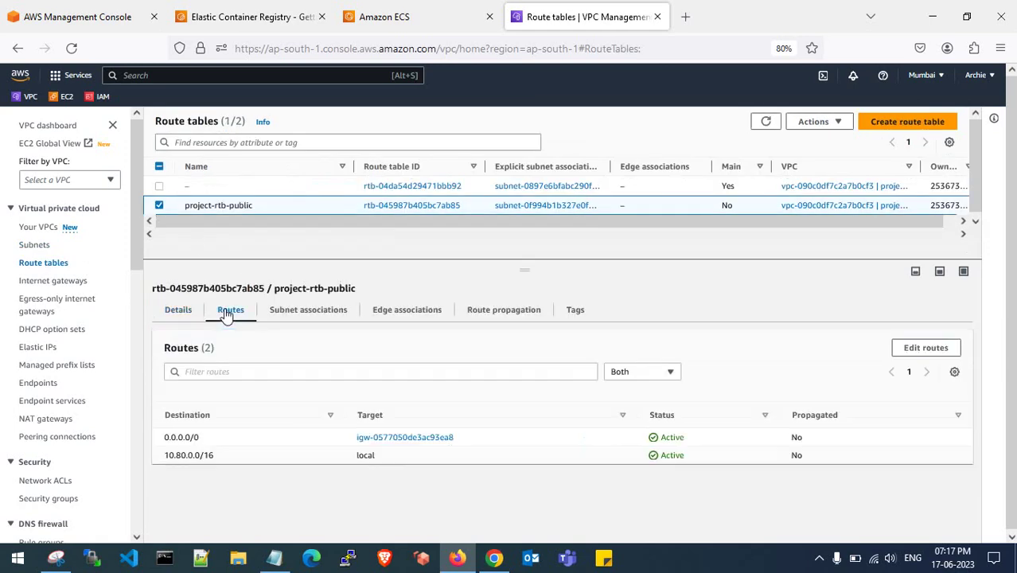
pyautogui.click(160, 205)
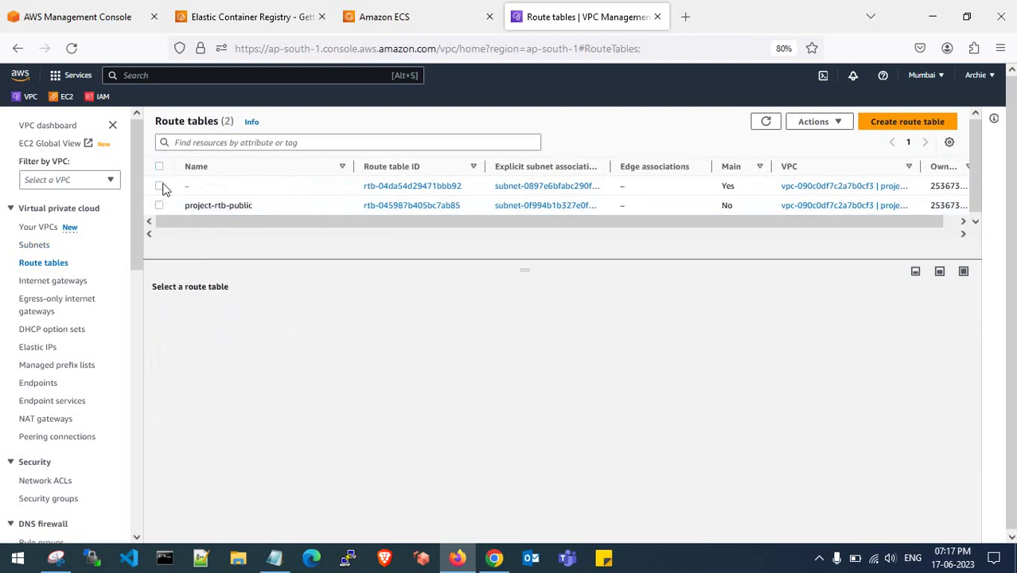
# Check the subnet associations of the unnamed main route table, then remove its 0.0.0.0/0 route and save the change.
pyautogui.click(160, 186)
pyautogui.click(287, 315)
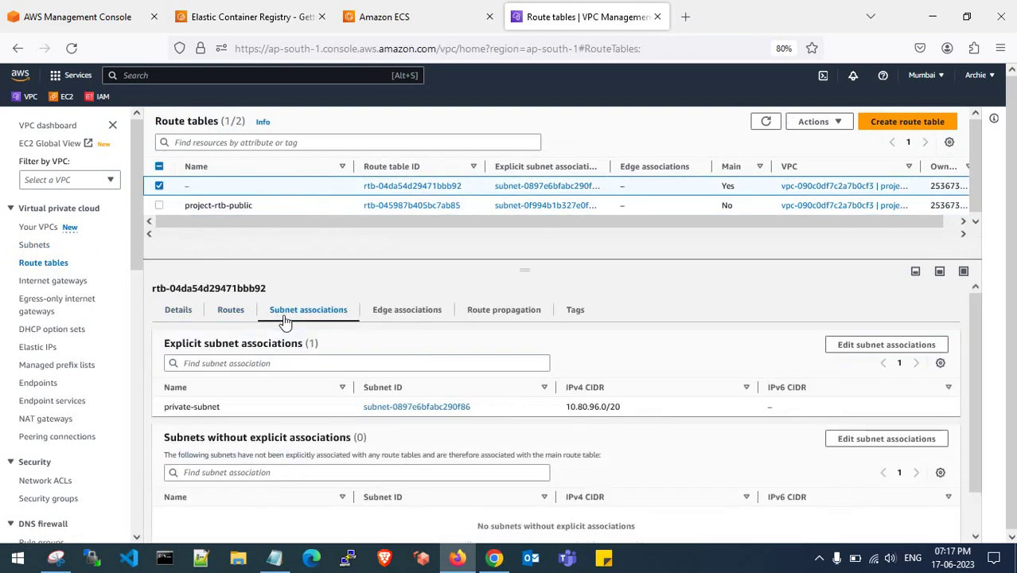
pyautogui.click(238, 314)
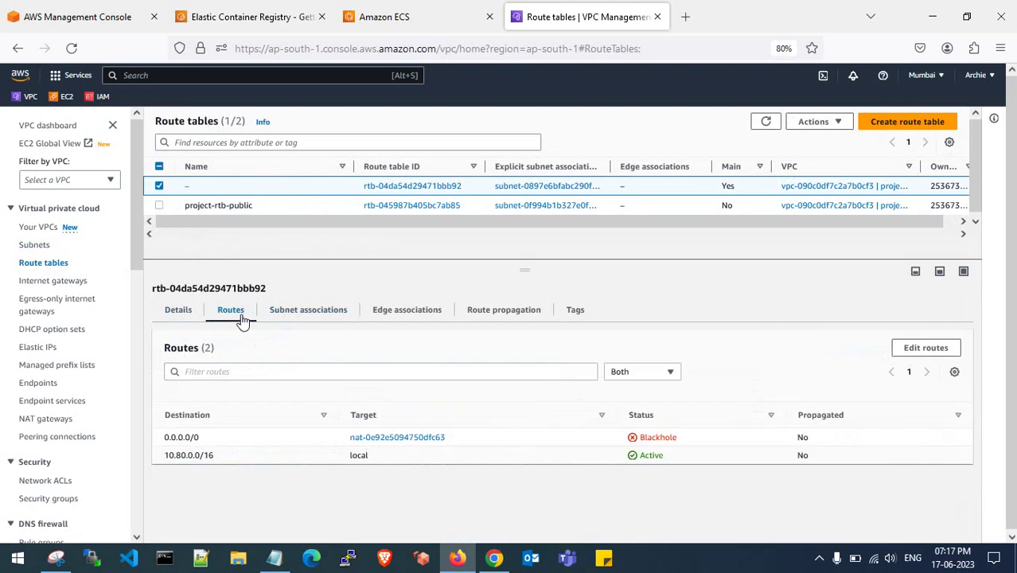
pyautogui.click(948, 348)
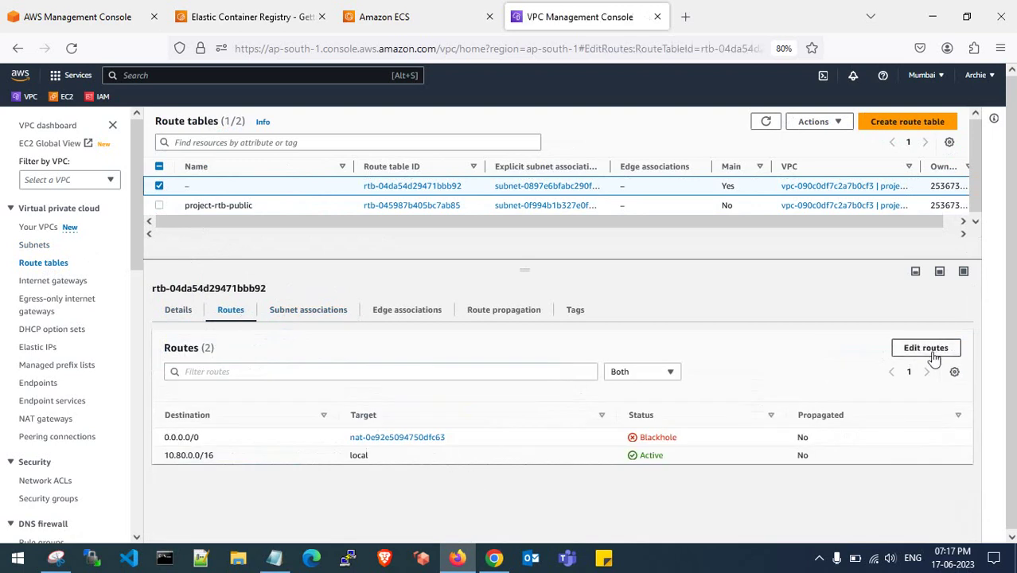
pyautogui.click(591, 265)
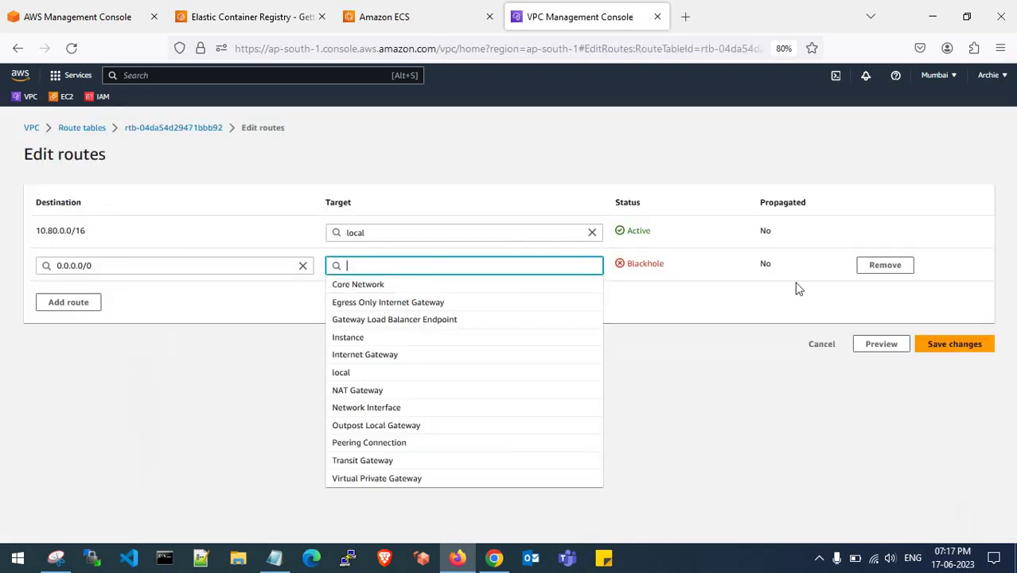
pyautogui.click(895, 266)
pyautogui.click(934, 313)
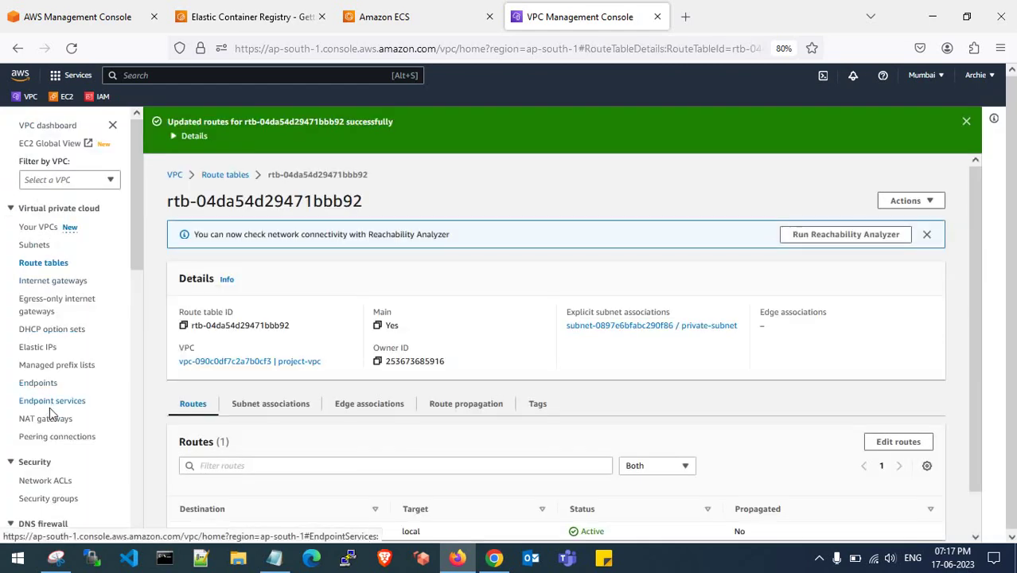
# Start a NAT gateway named NAT-GW-1 in the project-subnet-public1-ap-south-1a subnet.
pyautogui.click(46, 419)
pyautogui.click(902, 127)
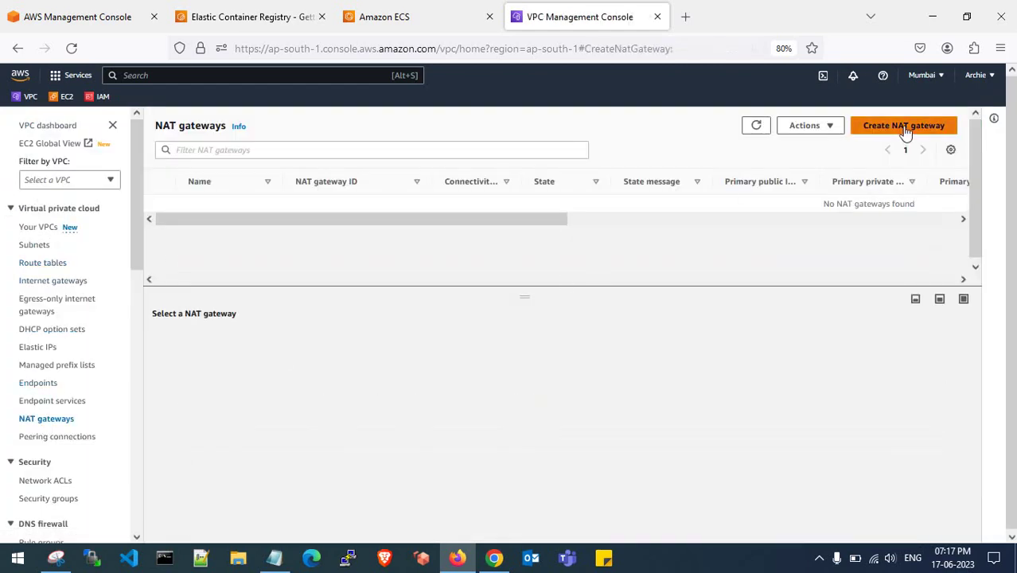
pyautogui.click(225, 286)
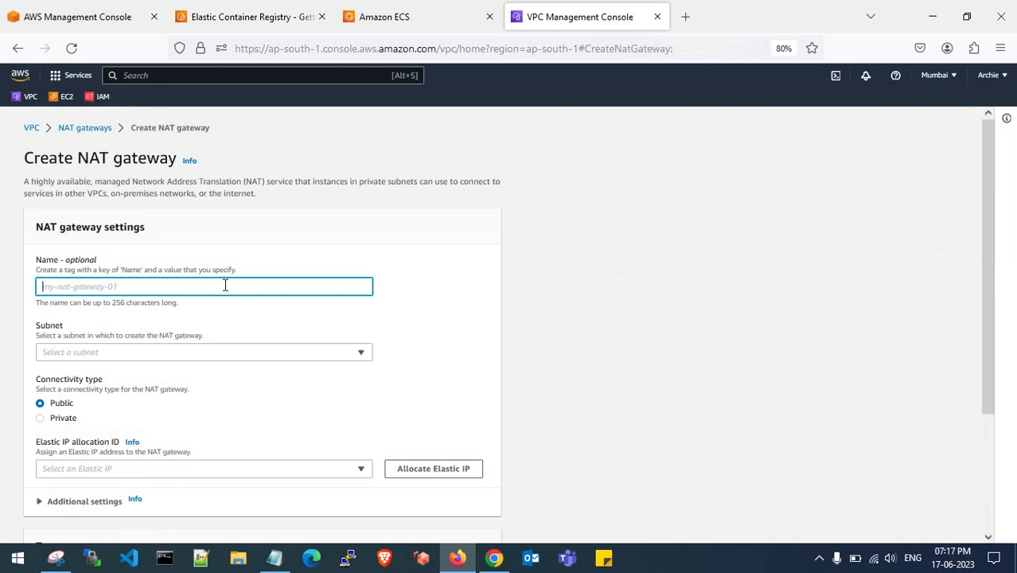
pyautogui.write('NAT-GW-1')
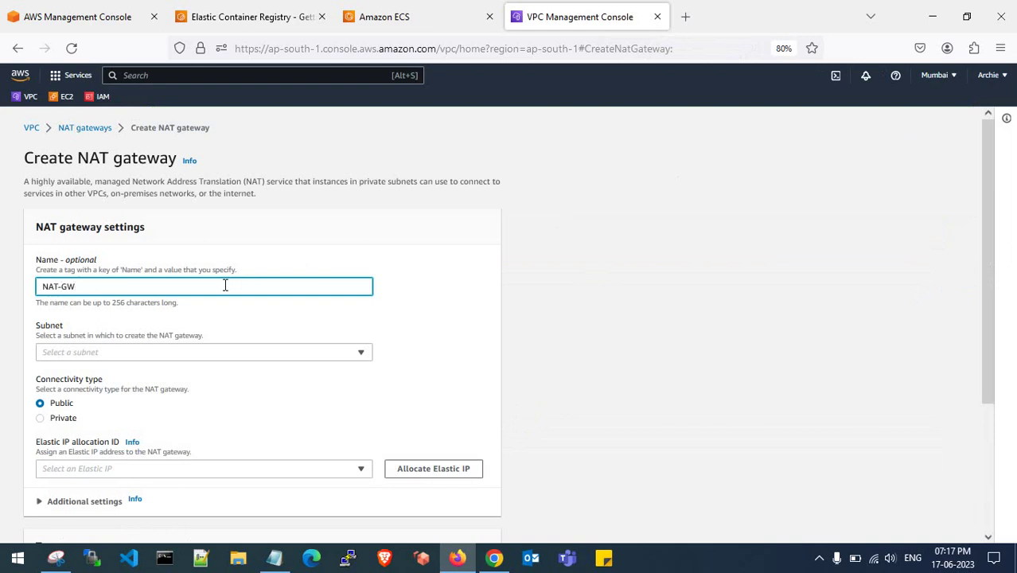
pyautogui.click(187, 356)
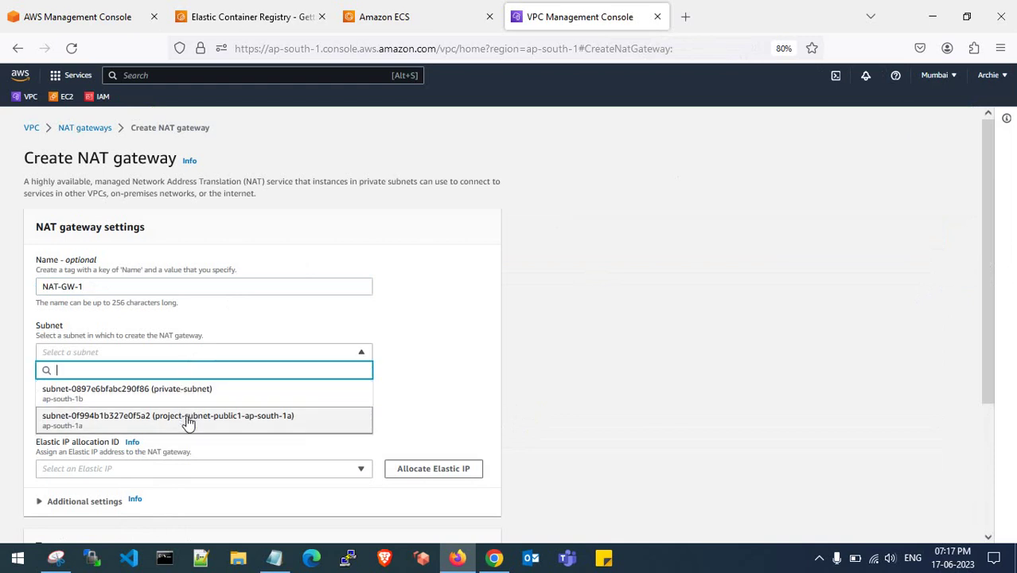
pyautogui.click(189, 421)
# Allocate an Elastic IP for the NAT gateway and create the gateway.
pyautogui.scroll(-1, 411, 383)
pyautogui.click(433, 396)
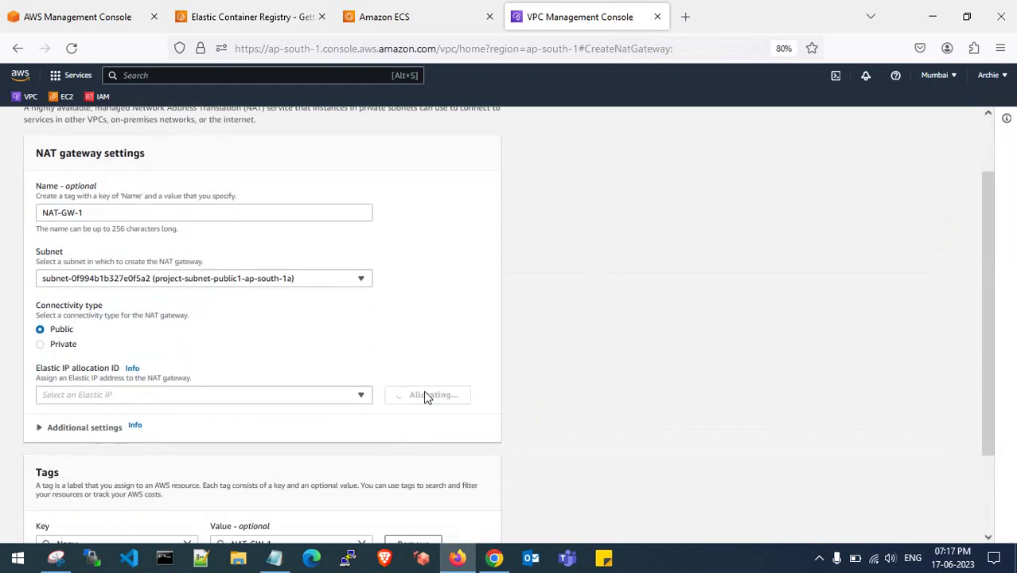
pyautogui.scroll(-2, 426, 398)
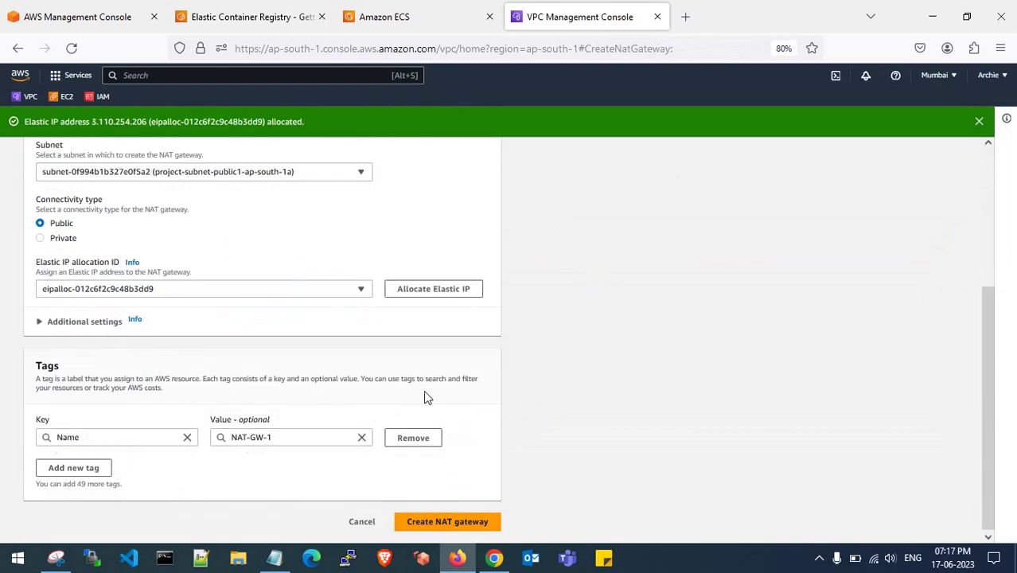
pyautogui.click(431, 524)
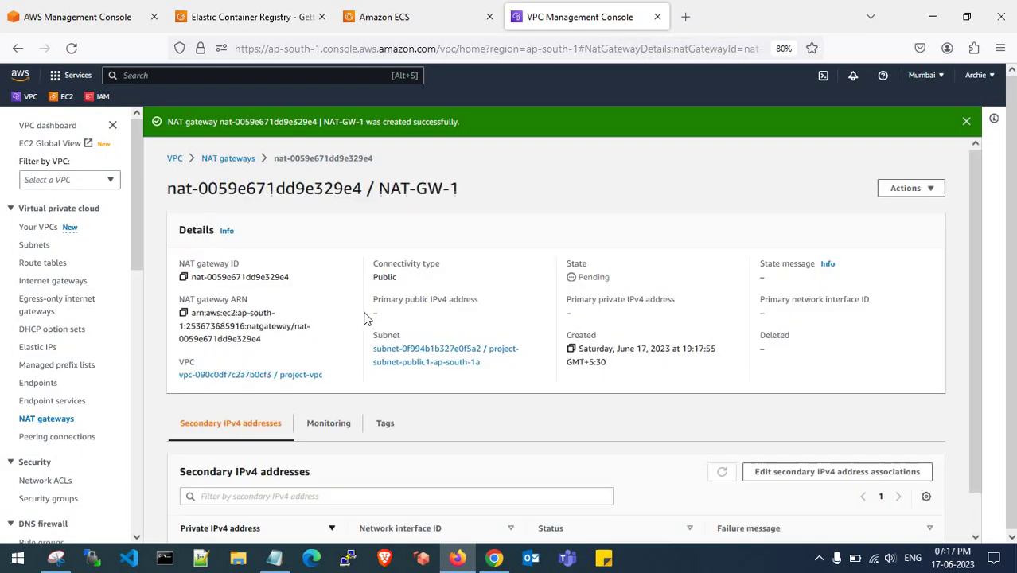
# Return to the NAT gateways list and refresh it to check the state of NAT-GW-1.
pyautogui.click(228, 157)
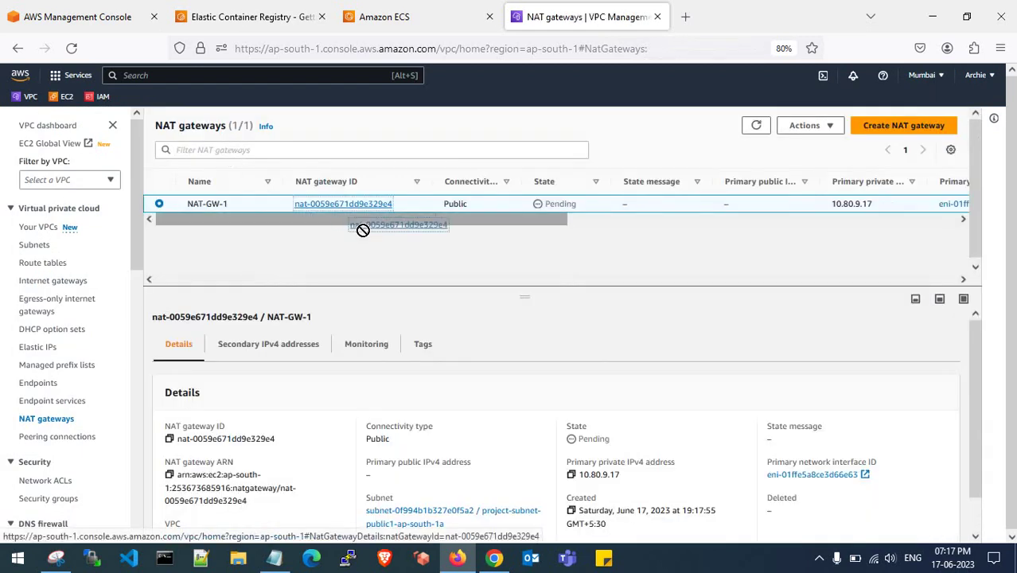
pyautogui.moveTo(348, 222); pyautogui.dragTo(275, 215)
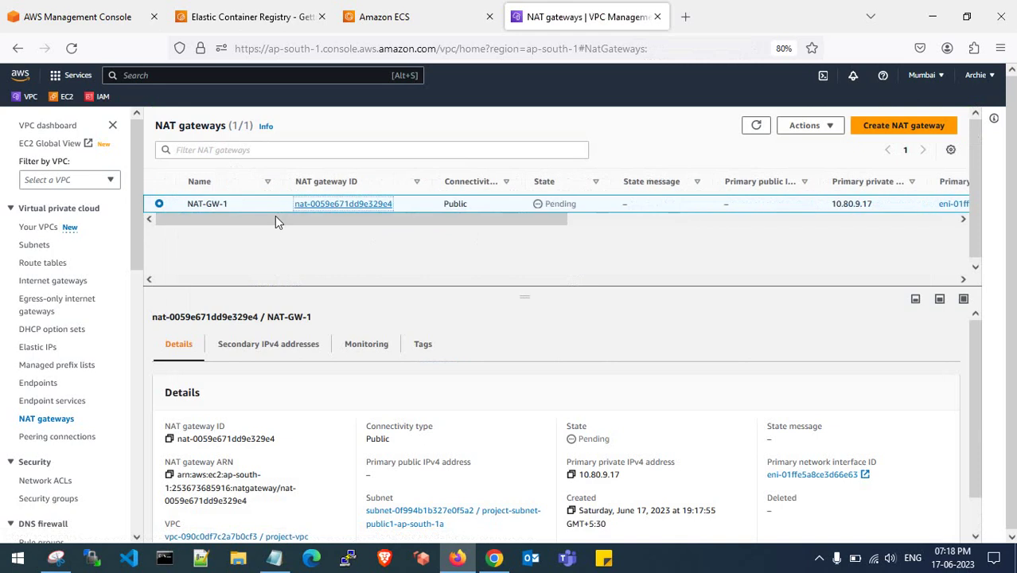
pyautogui.click(760, 131)
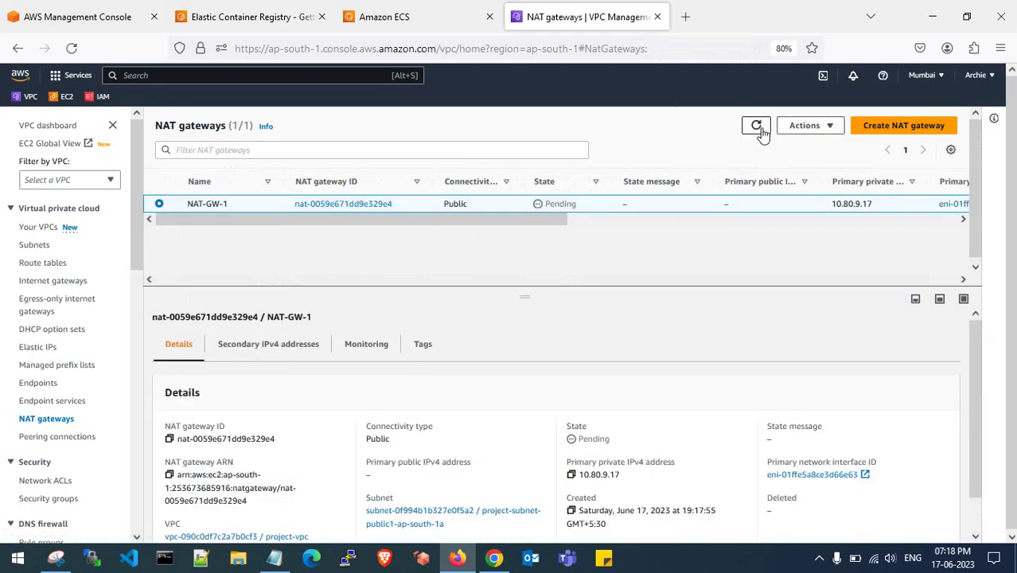
# Add a 0.0.0.0/0 route targeting the NAT-GW-1 NAT gateway to the private subnet's main route table and save it.
pyautogui.click(41, 263)
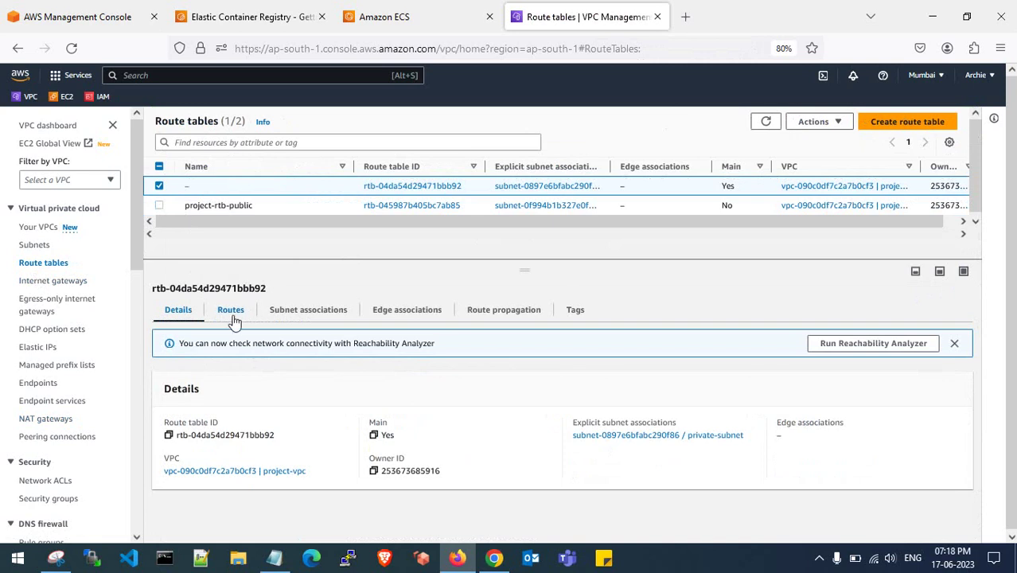
pyautogui.click(232, 313)
pyautogui.click(926, 348)
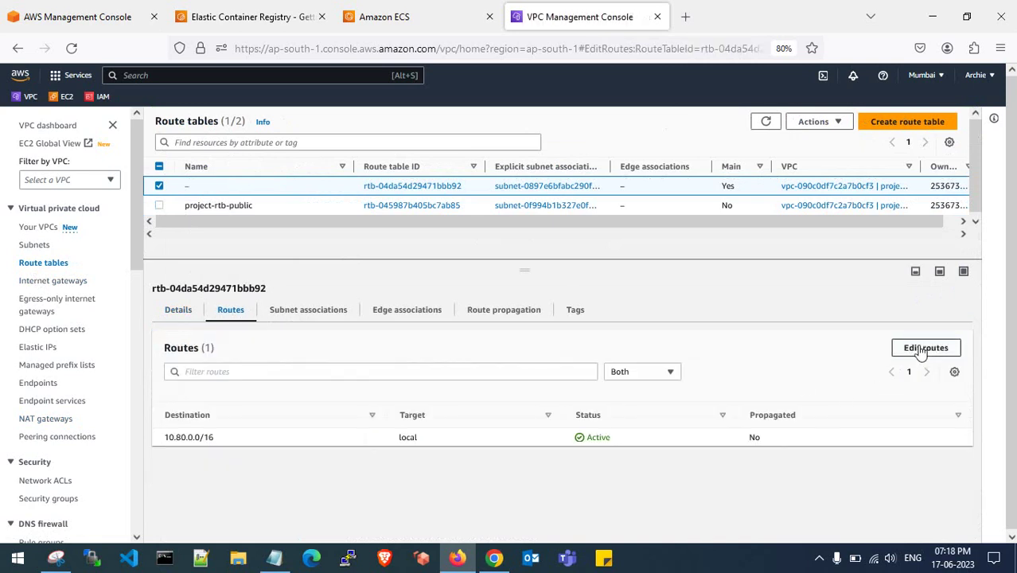
pyautogui.click(97, 270)
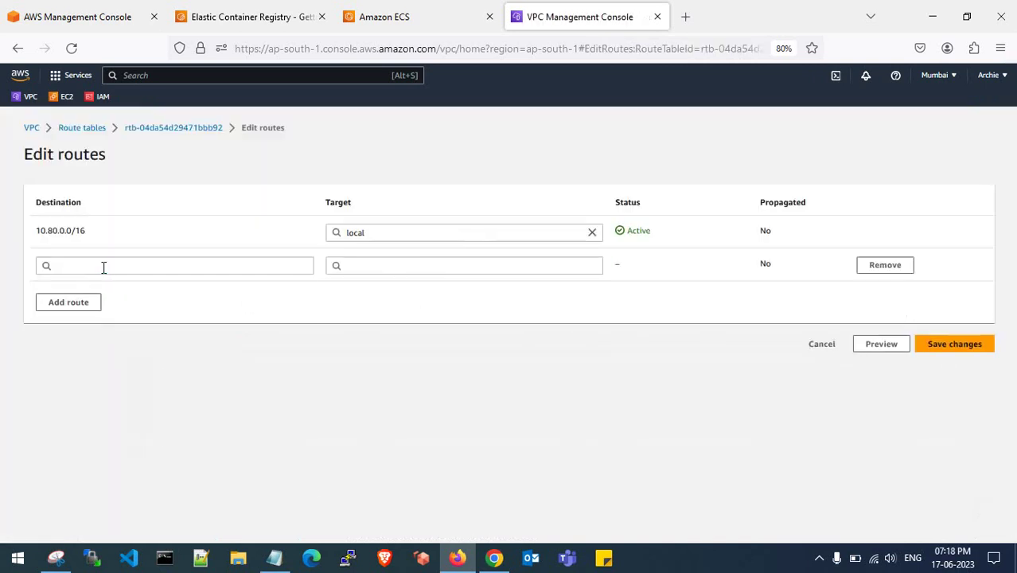
pyautogui.click(104, 267)
pyautogui.click(101, 286)
pyautogui.click(380, 267)
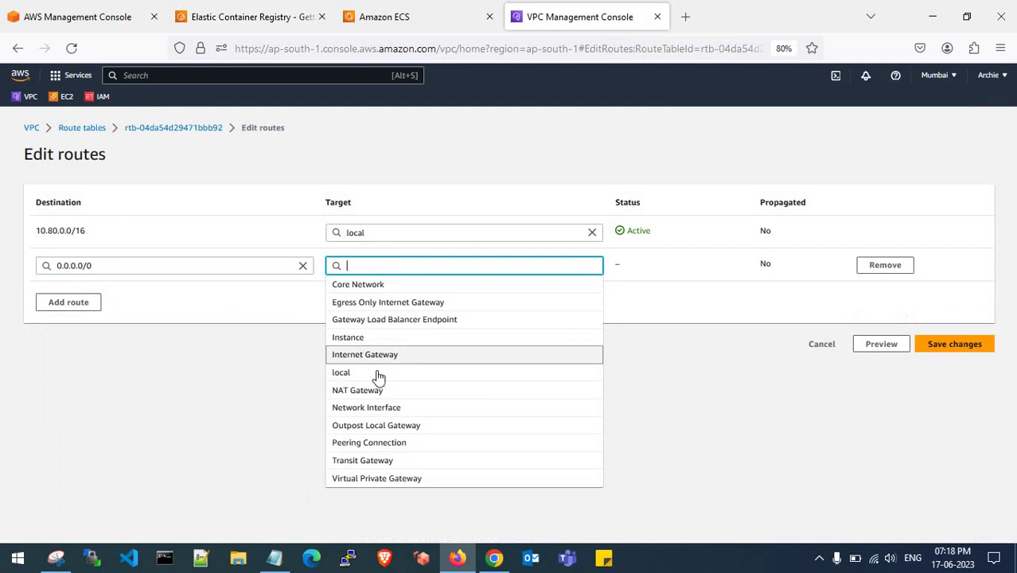
pyautogui.click(362, 390)
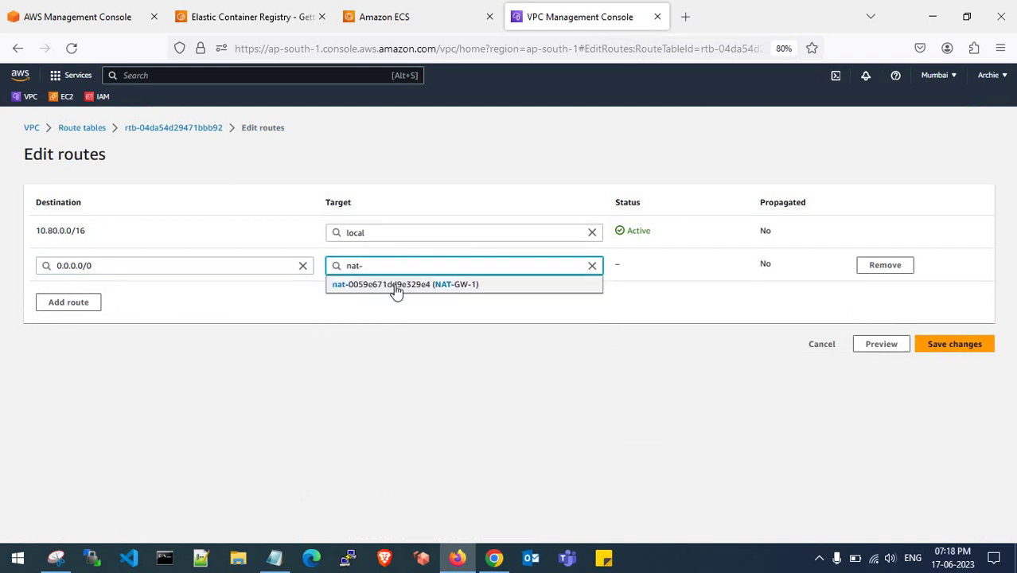
pyautogui.click(393, 287)
pyautogui.click(965, 347)
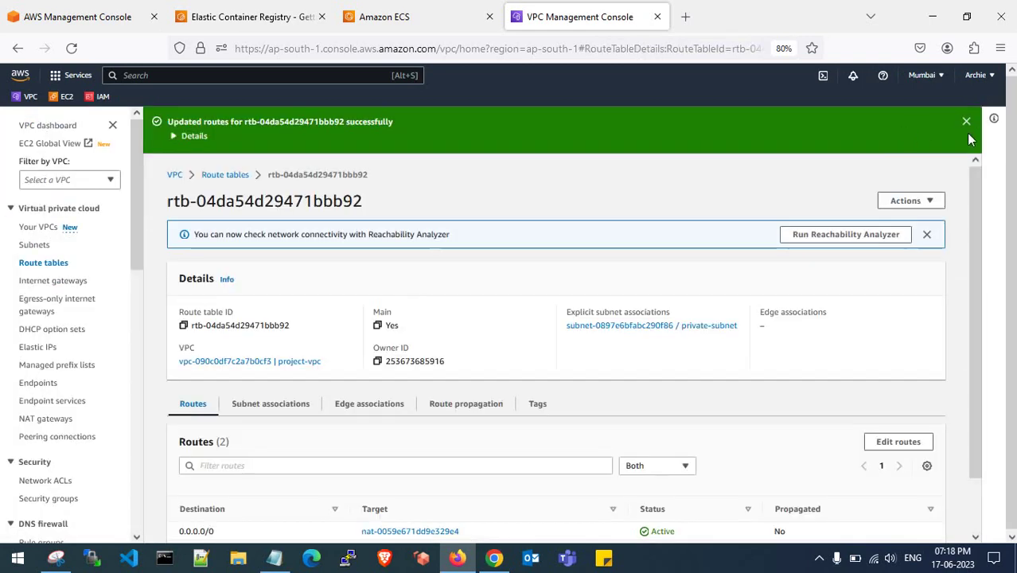
# Return to the route tables list, deselect the main route table and close the VPC console.
pyautogui.click(967, 122)
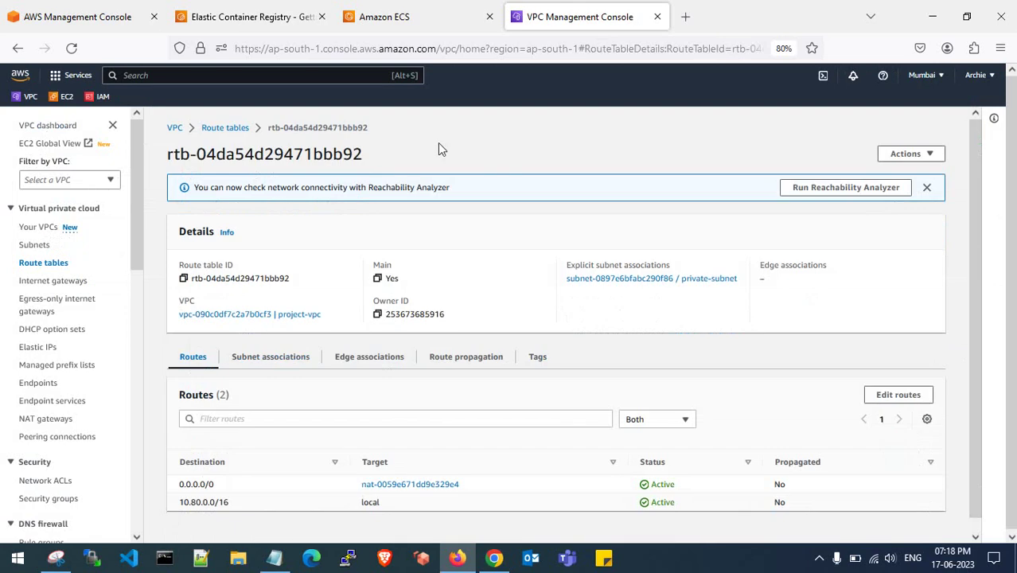
pyautogui.click(225, 131)
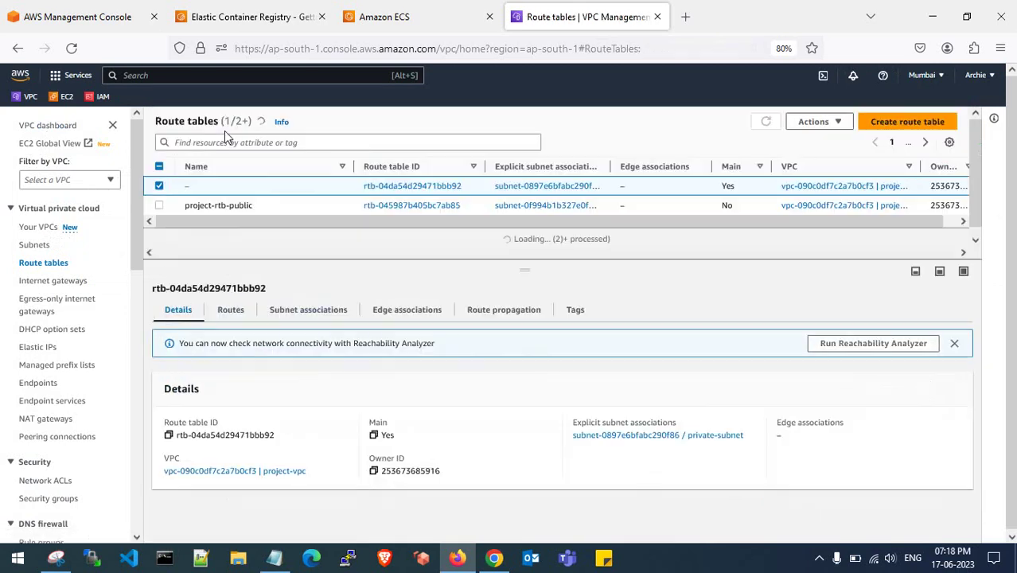
pyautogui.click(159, 186)
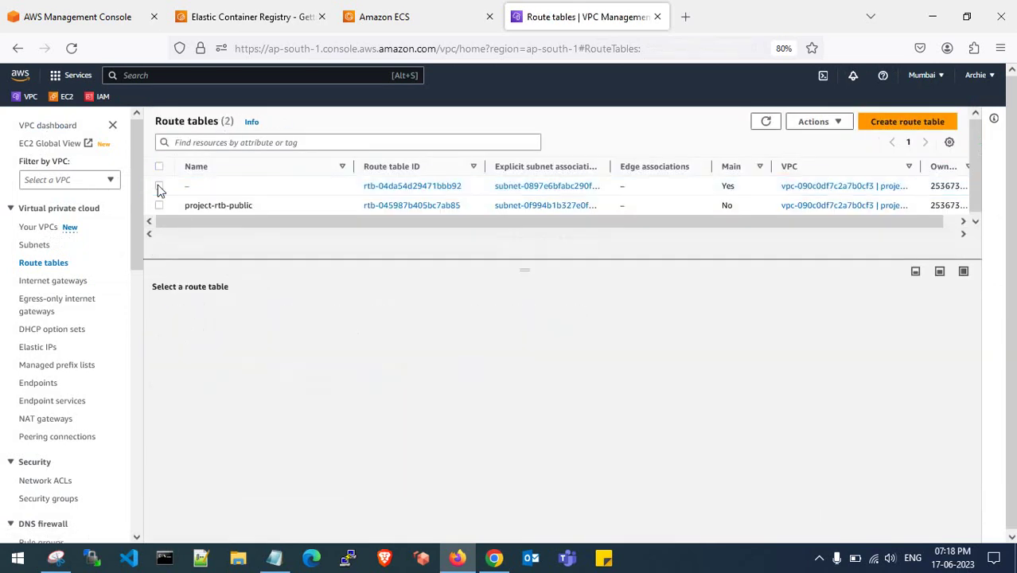
pyautogui.click(658, 16)
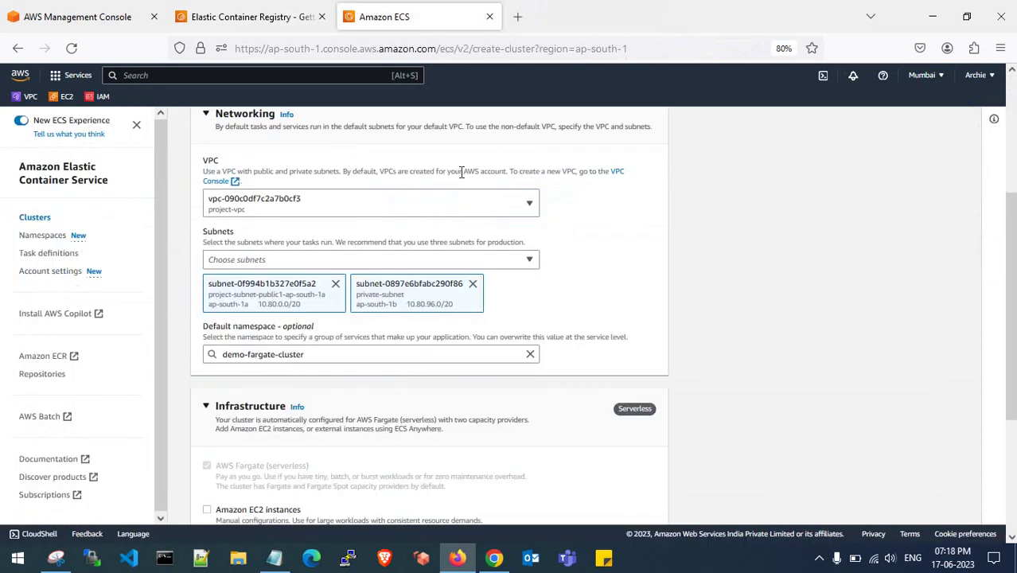
# Review the cluster name, networking and Fargate infrastructure settings of demo-fargate-cluster and create the cluster.
pyautogui.scroll(3, 432, 206)
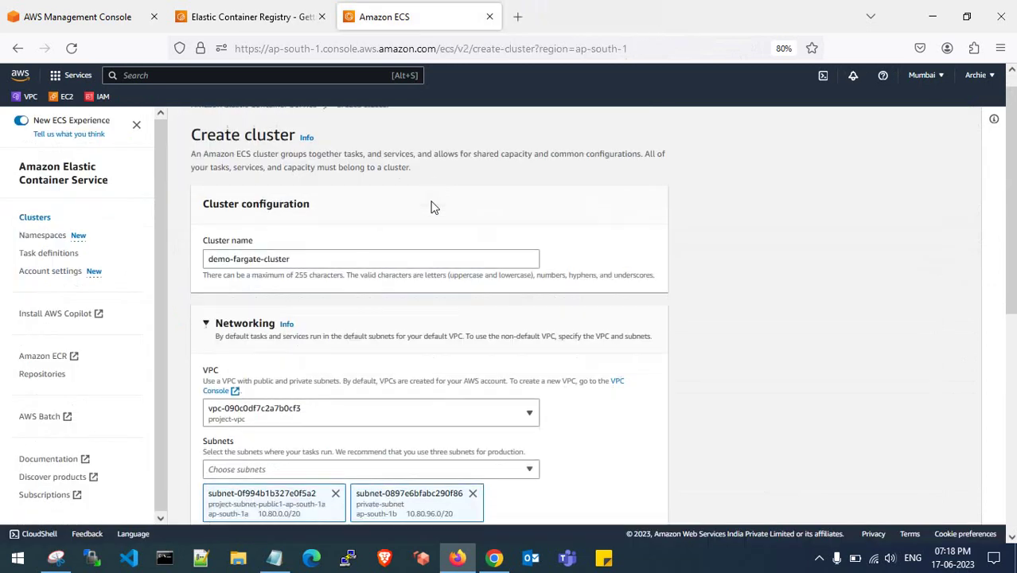
pyautogui.scroll(-3, 432, 205)
pyautogui.scroll(-3, 432, 206)
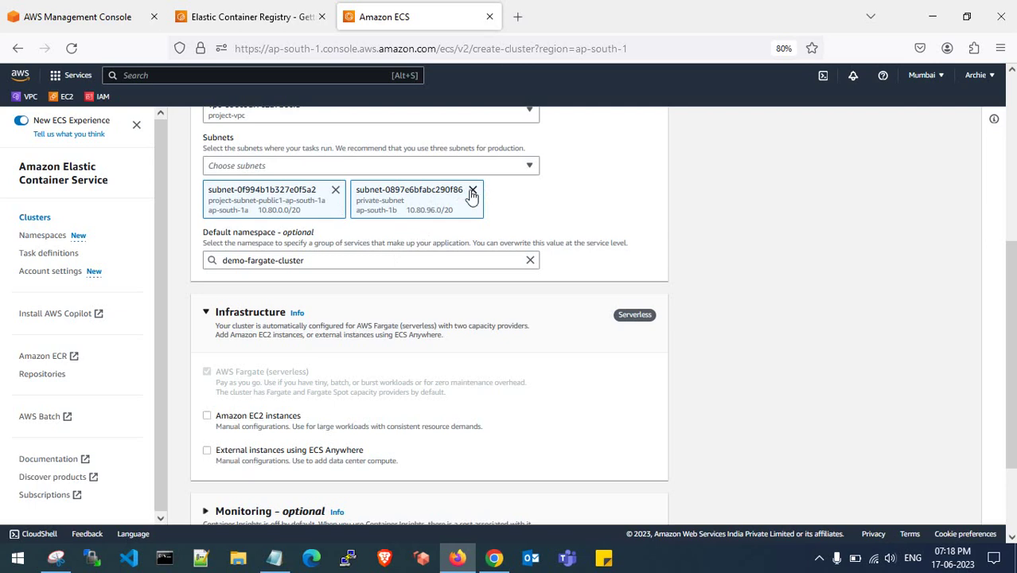
pyautogui.scroll(-1, 422, 301)
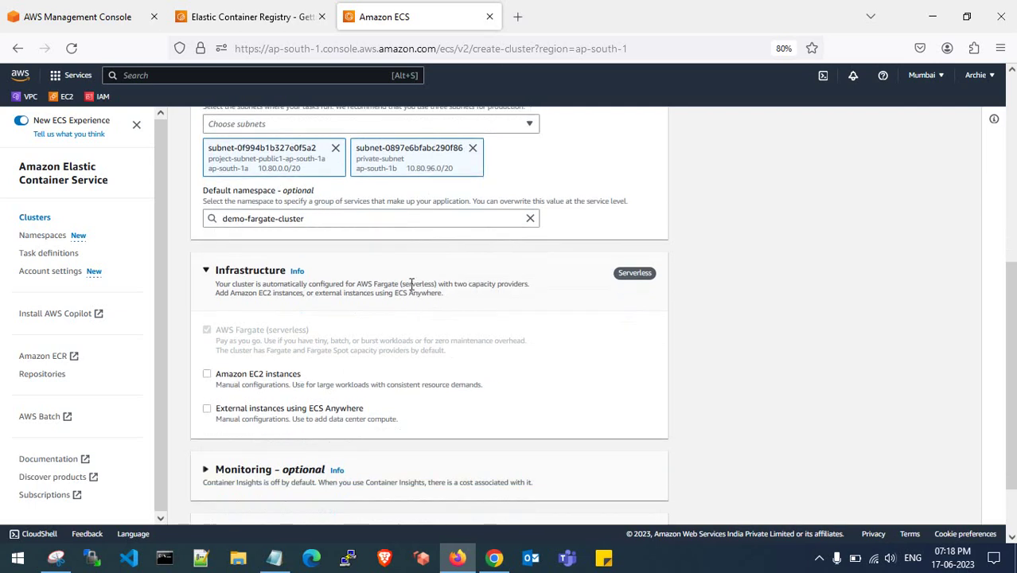
pyautogui.scroll(-1, 391, 283)
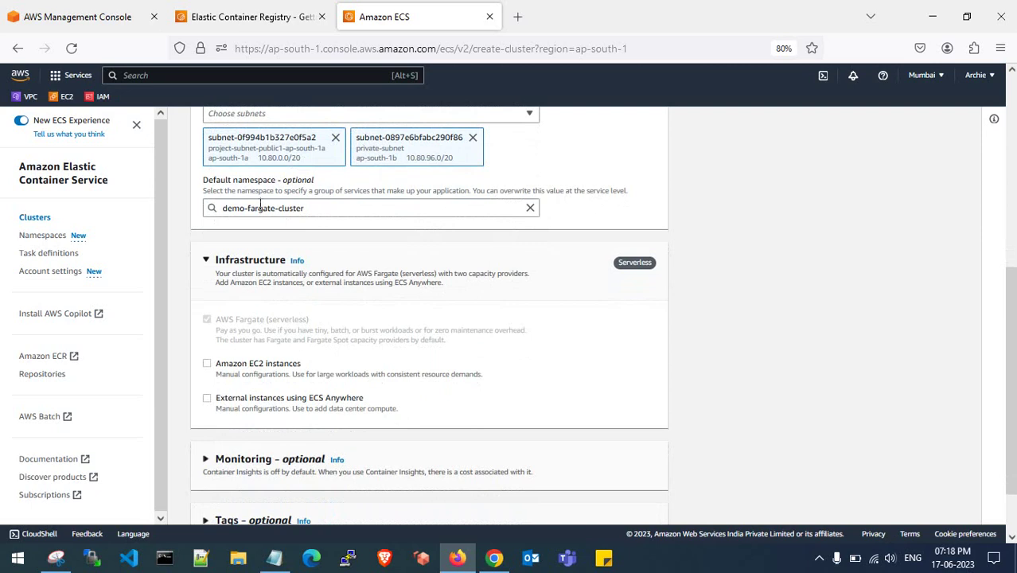
pyautogui.scroll(-2, 338, 239)
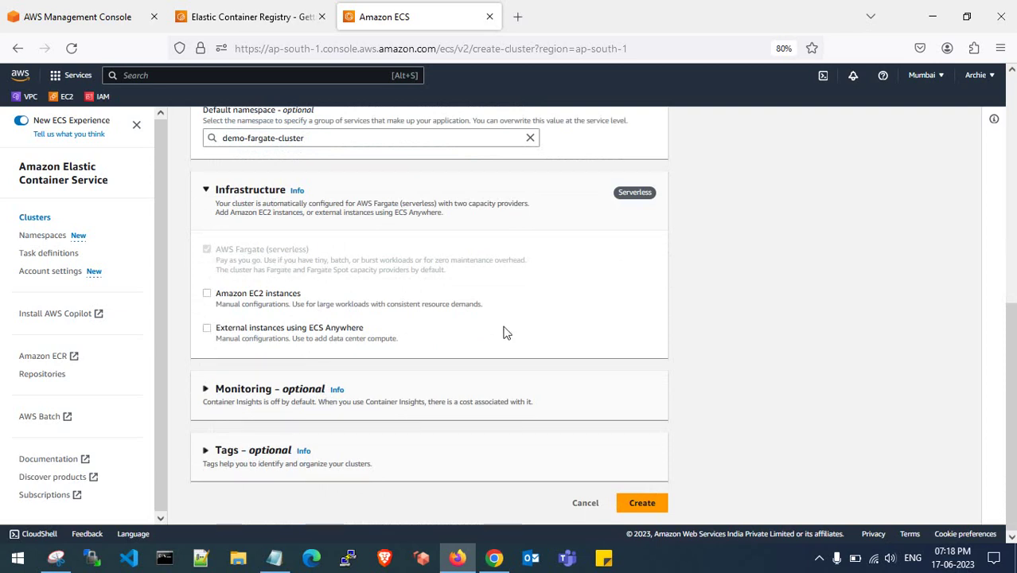
pyautogui.click(643, 505)
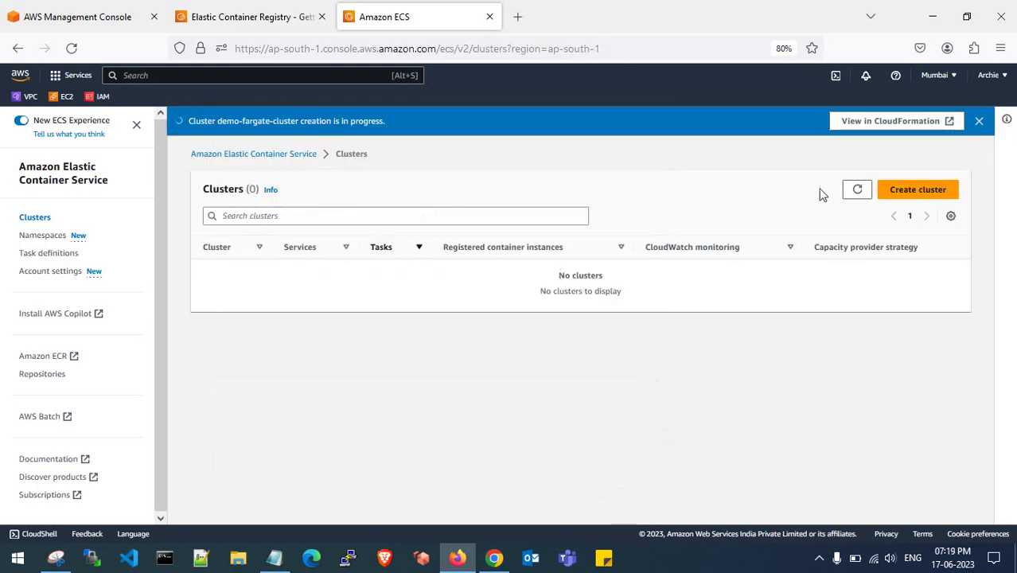
# Check the cluster stack's events, resources and outputs in CloudFormation, and refresh the ECS clusters list.
pyautogui.click(864, 121)
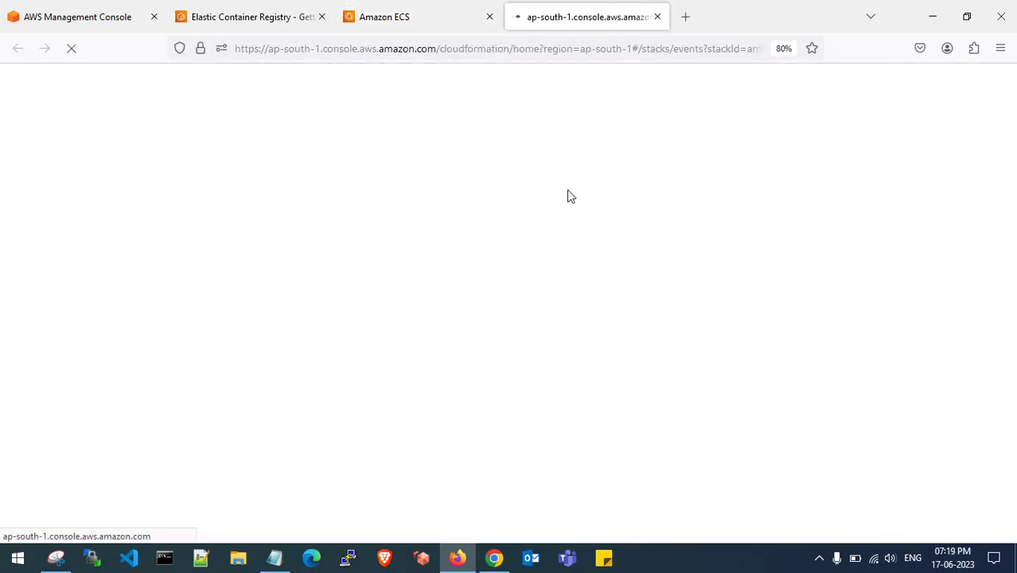
pyautogui.click(450, 17)
pyautogui.click(562, 8)
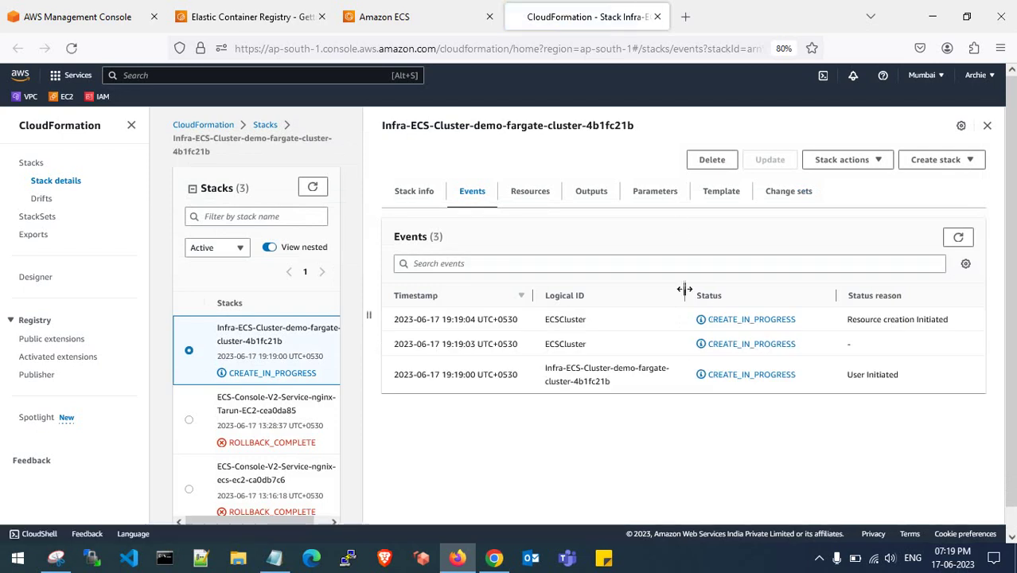
pyautogui.click(546, 207)
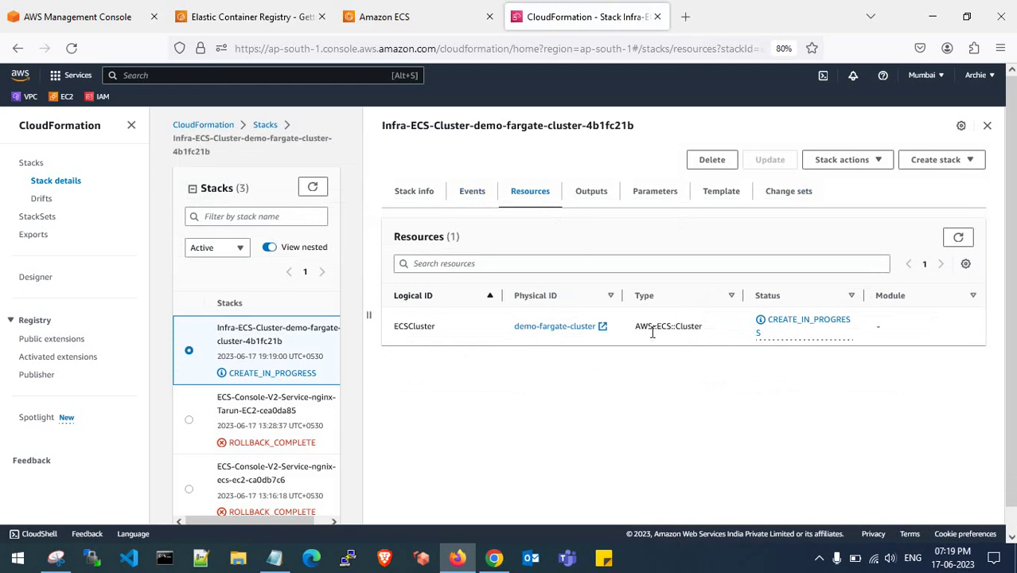
pyautogui.click(585, 196)
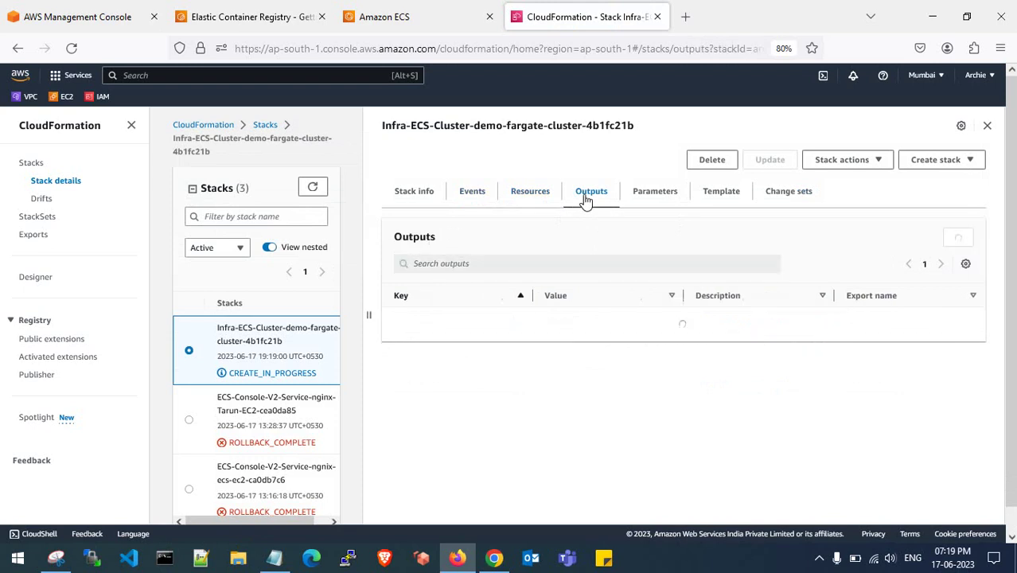
pyautogui.click(471, 195)
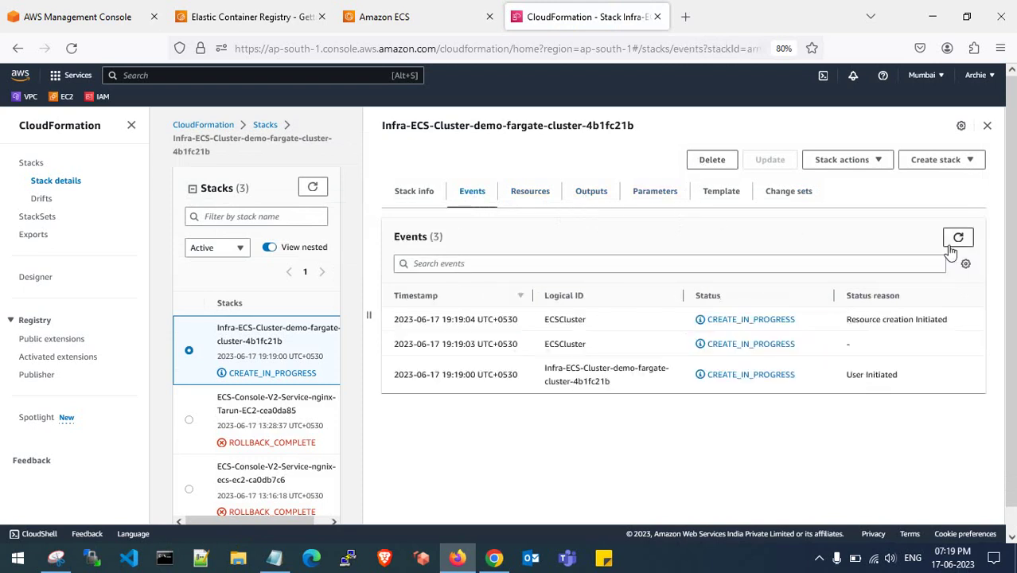
pyautogui.click(959, 239)
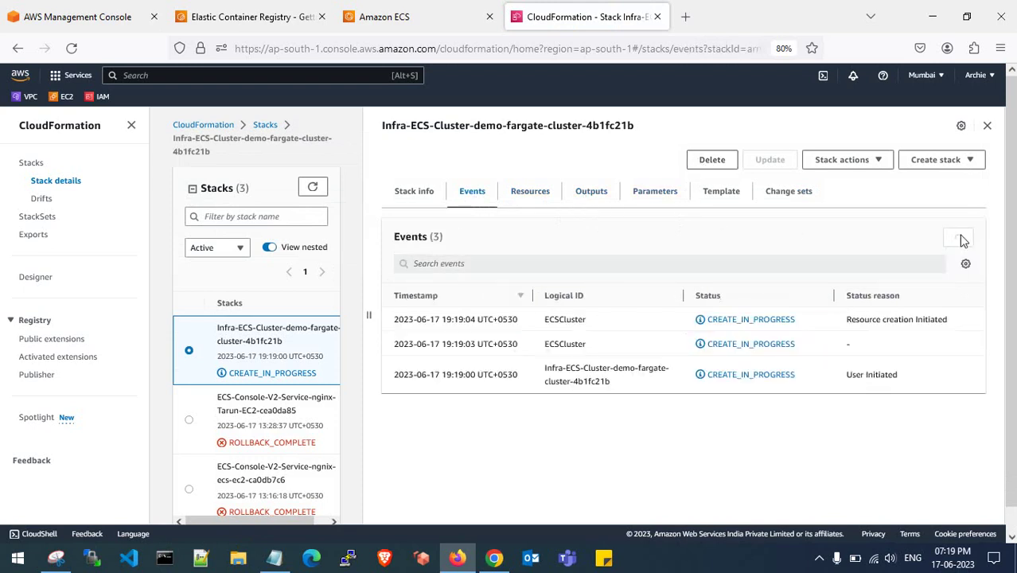
pyautogui.click(427, 11)
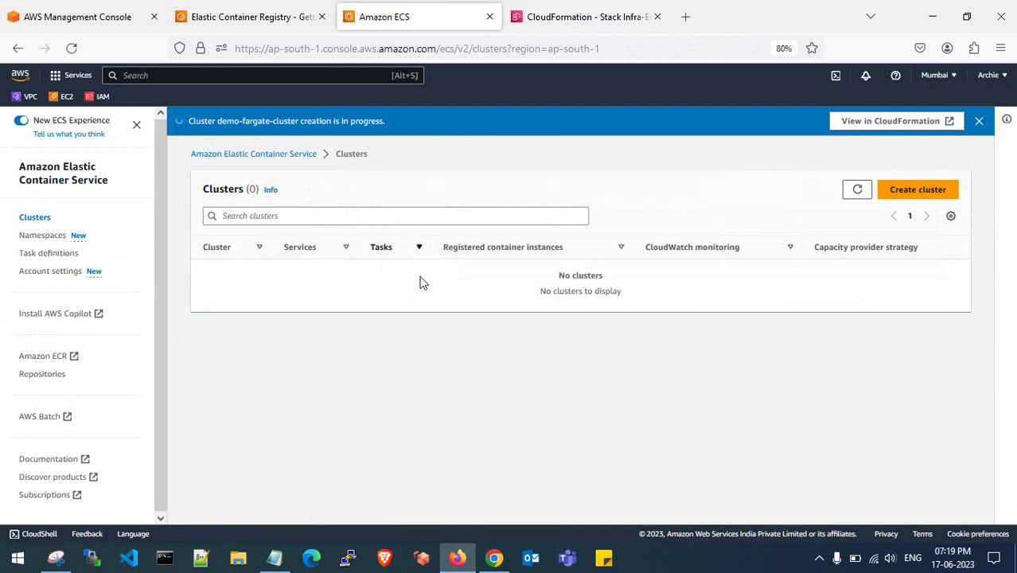
pyautogui.click(858, 190)
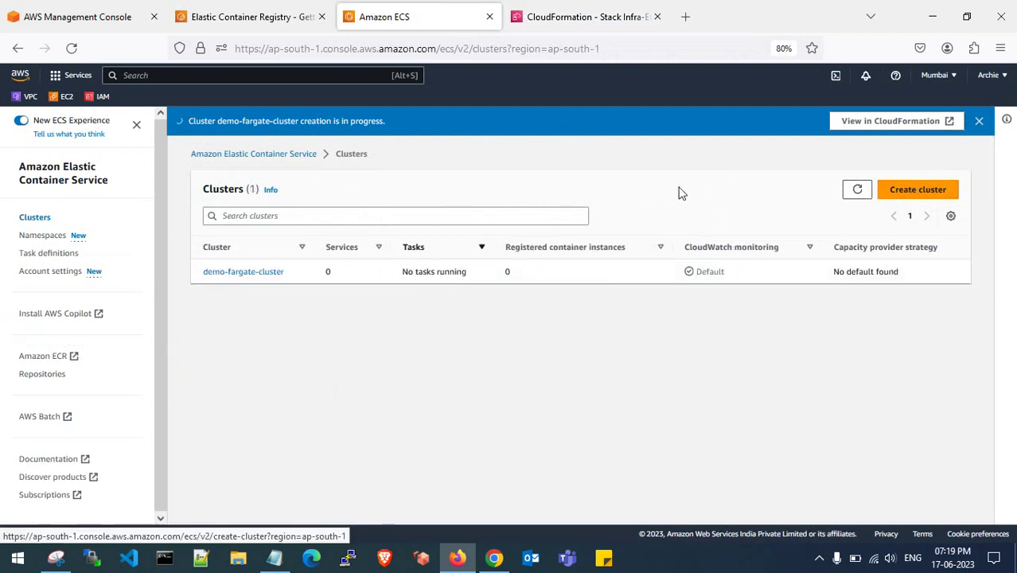
# Open the form for a new ECS cluster and consult the ECS architecture diagram in draw.io.
pyautogui.click(914, 196)
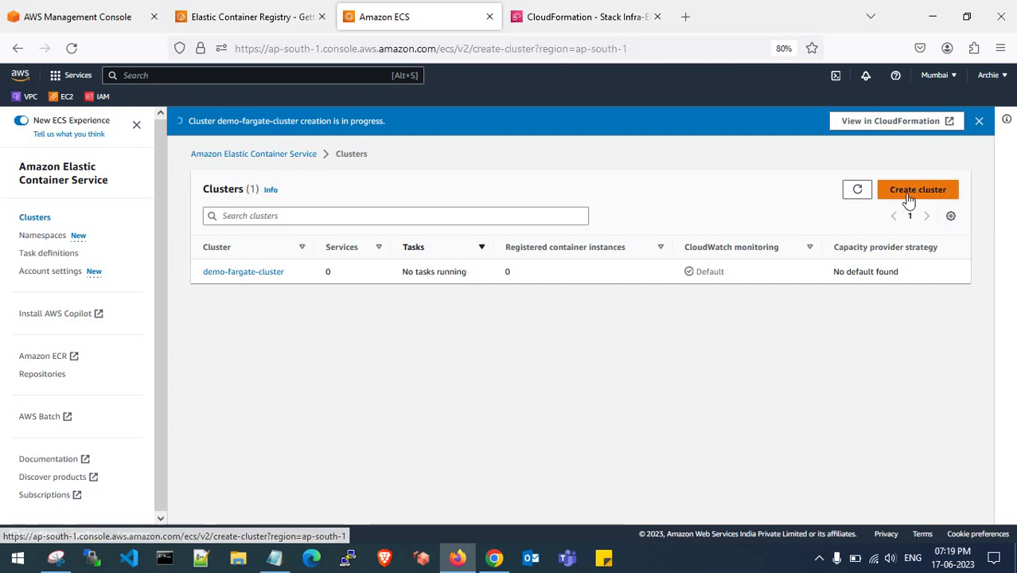
pyautogui.click(495, 557)
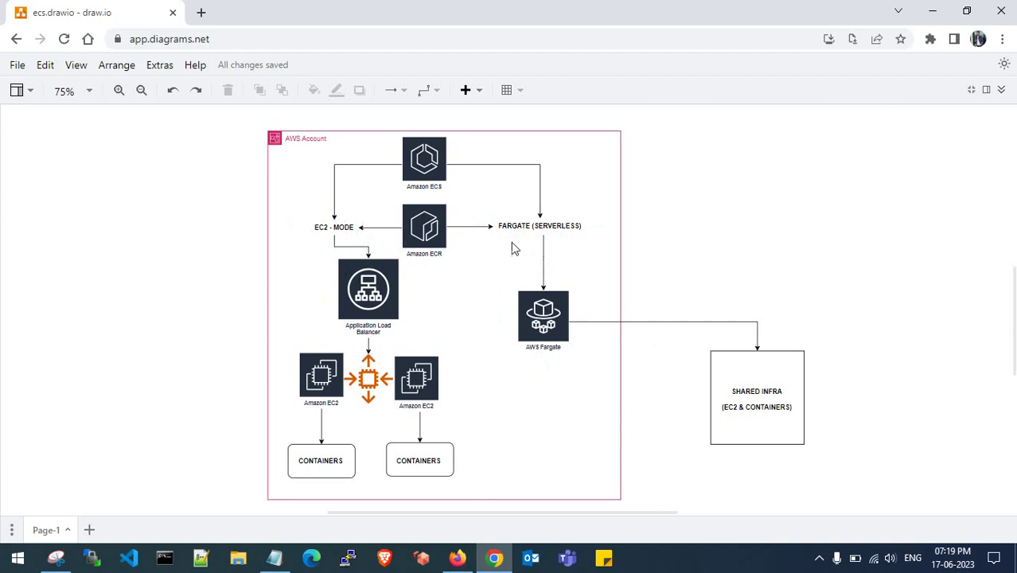
pyautogui.click(934, 15)
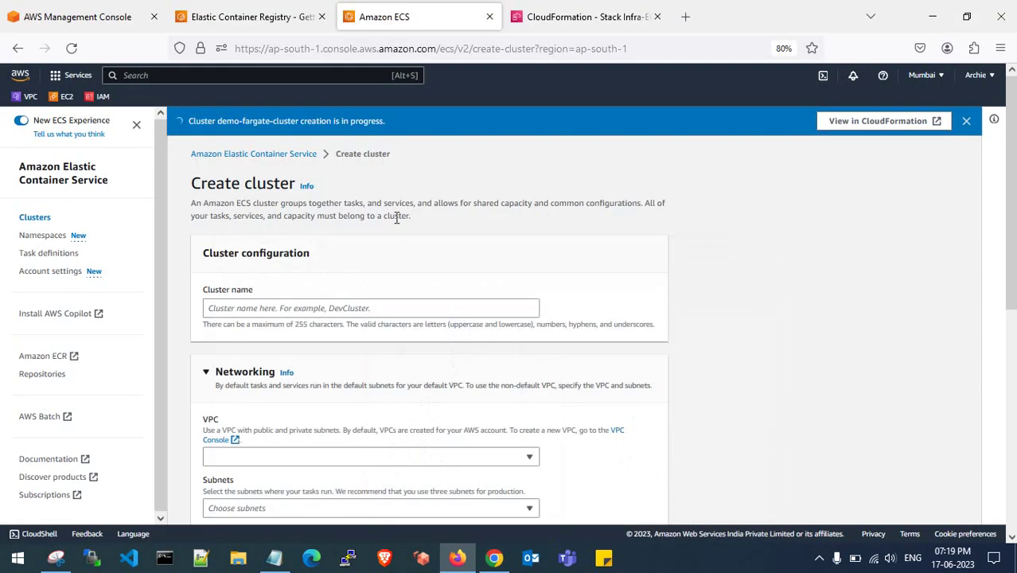
# Name the new cluster ecs-ec2-mode-demo-cluster and dismiss the notification about the Fargate cluster.
pyautogui.click(315, 307)
pyautogui.write('ecs-ec2-mode-demo-luster')
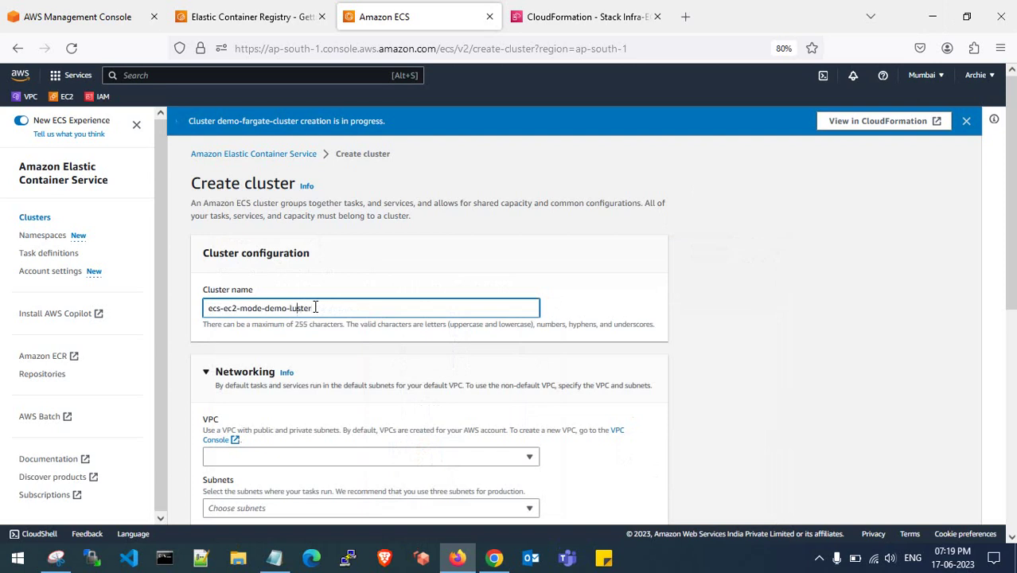
pyautogui.press('Left')
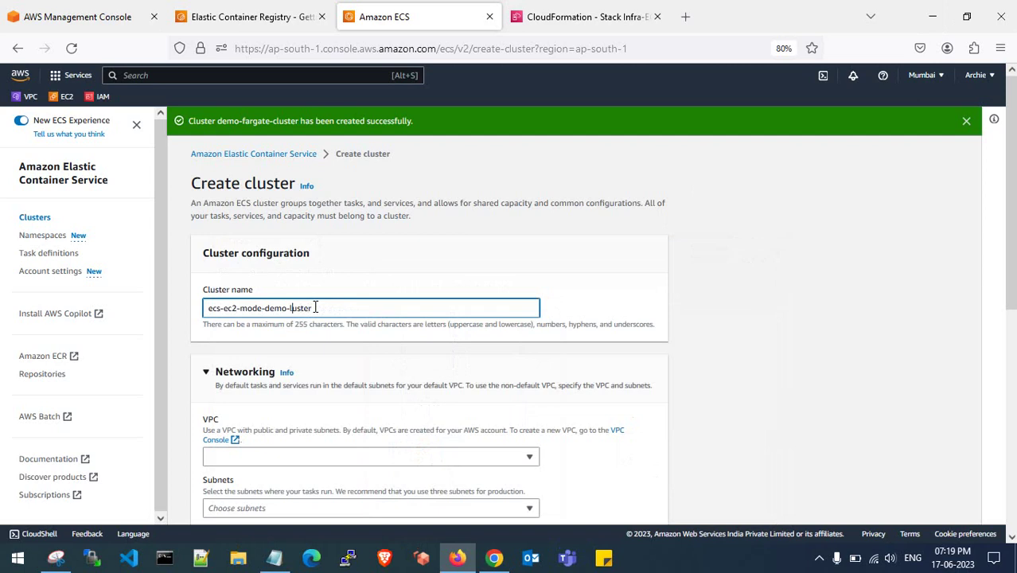
pyautogui.write('c')
pyautogui.click(966, 121)
# Choose project-vpc as the VPC for the new cluster, with its public and private subnets.
pyautogui.scroll(-3, 653, 251)
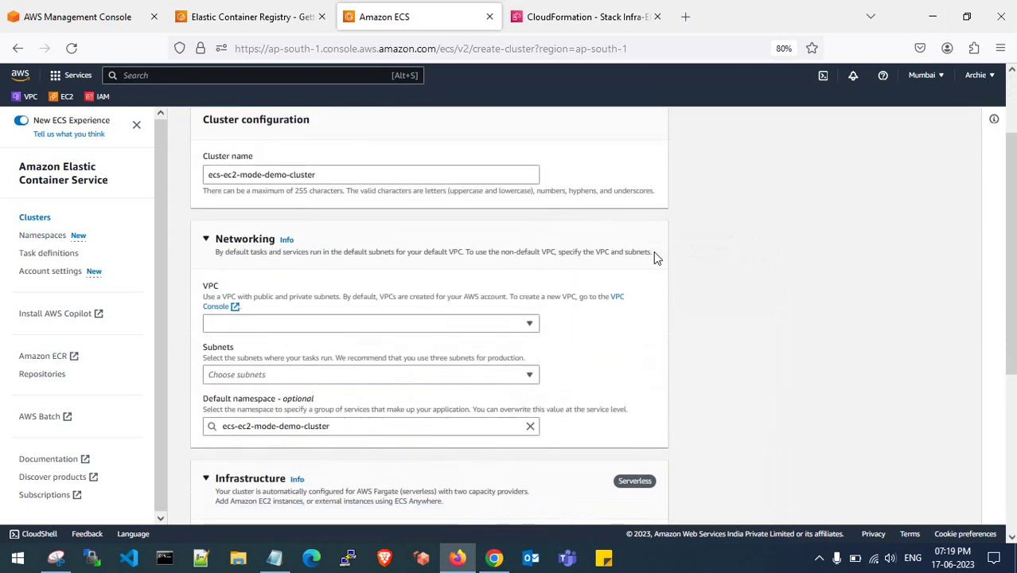
pyautogui.click(399, 323)
pyautogui.click(331, 357)
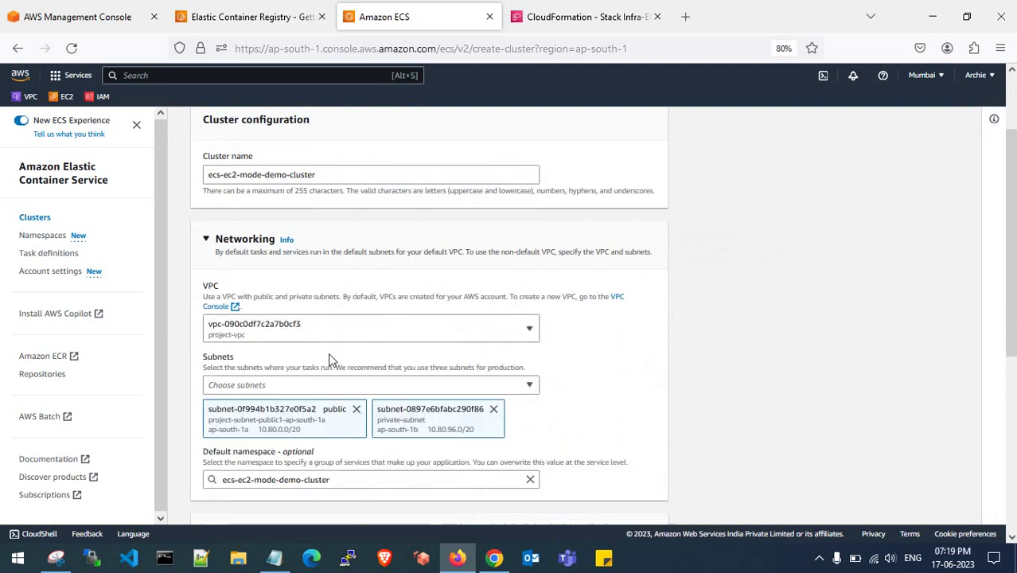
# Enable Amazon EC2 instances in the cluster's infrastructure and consult the ECS architecture diagram in draw.io.
pyautogui.scroll(-2, 331, 359)
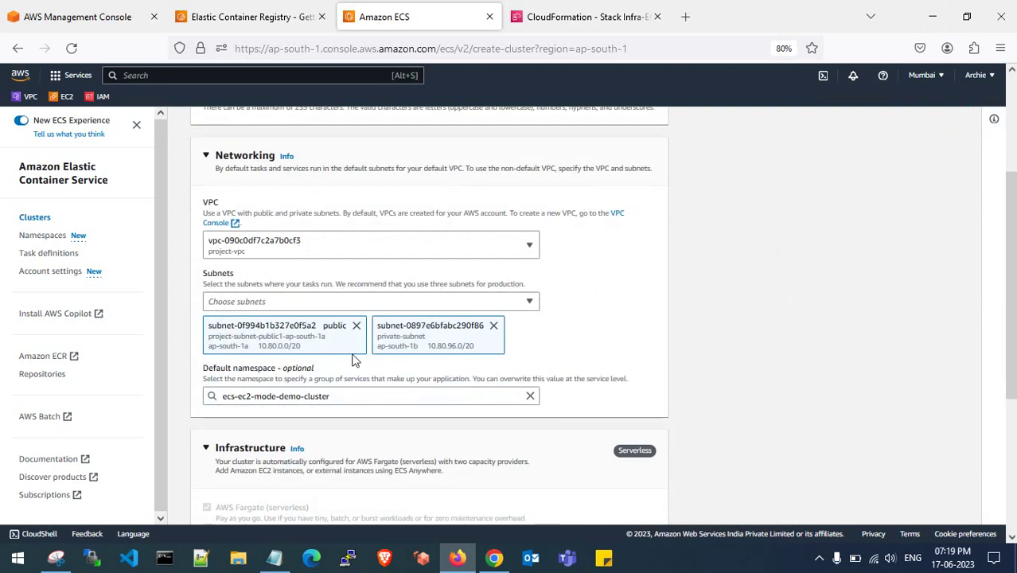
pyautogui.scroll(-5, 354, 361)
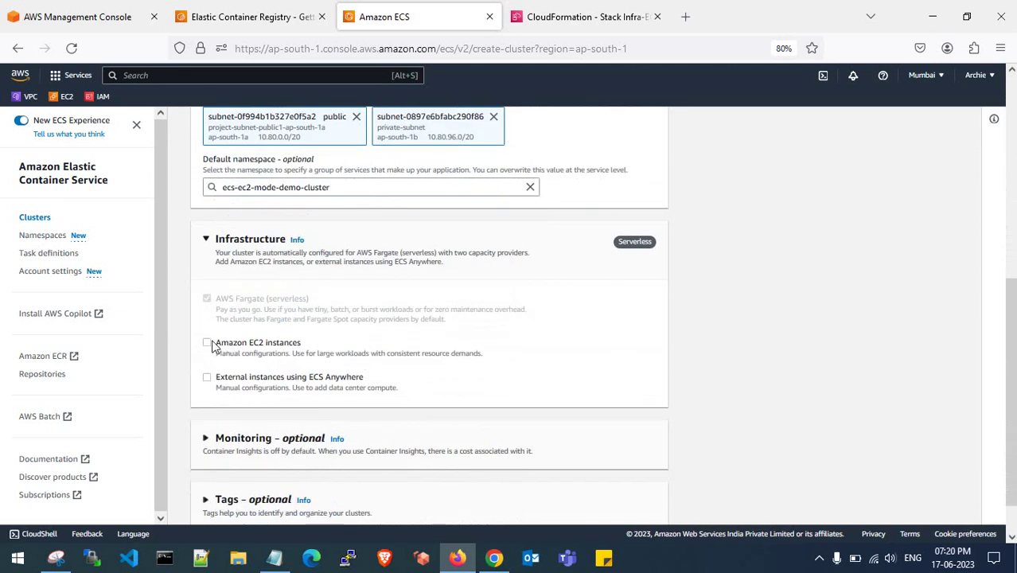
pyautogui.click(208, 344)
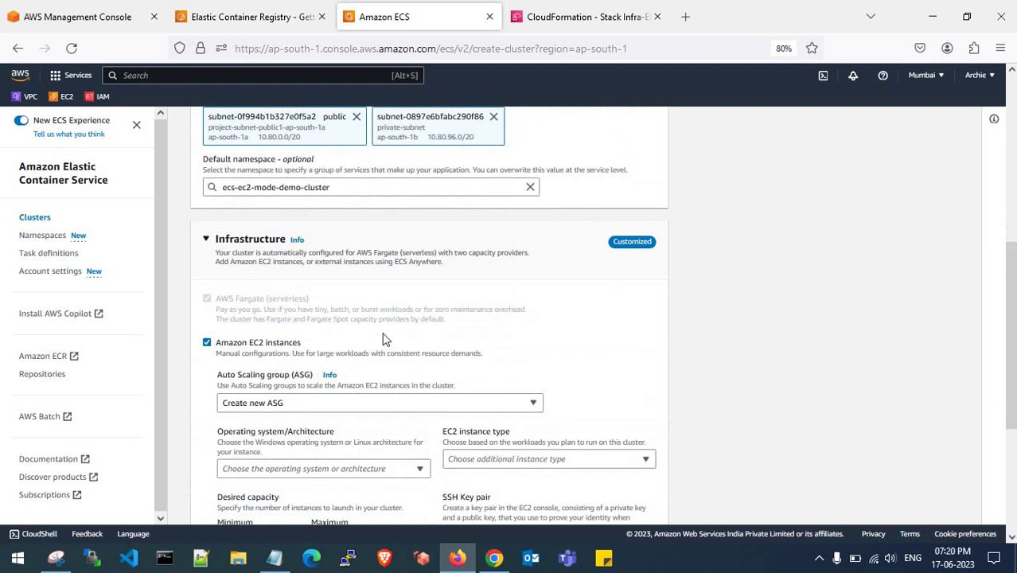
pyautogui.scroll(-3, 383, 339)
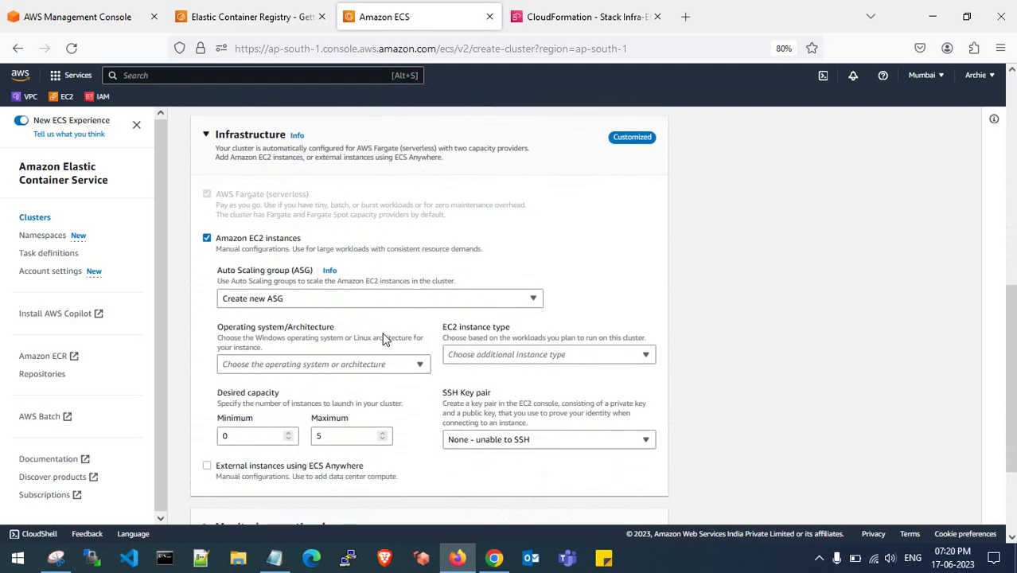
pyautogui.click(494, 558)
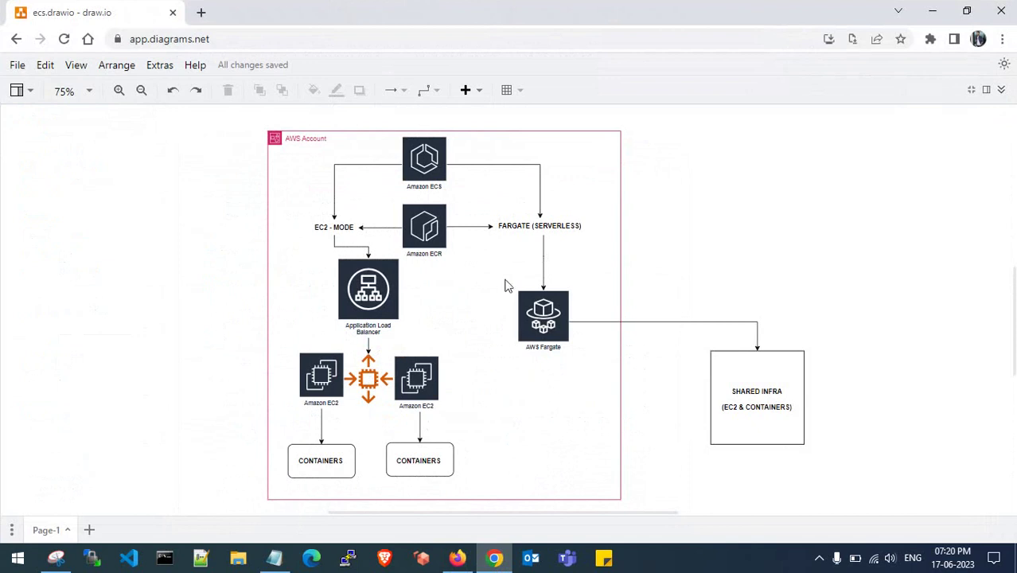
pyautogui.click(934, 12)
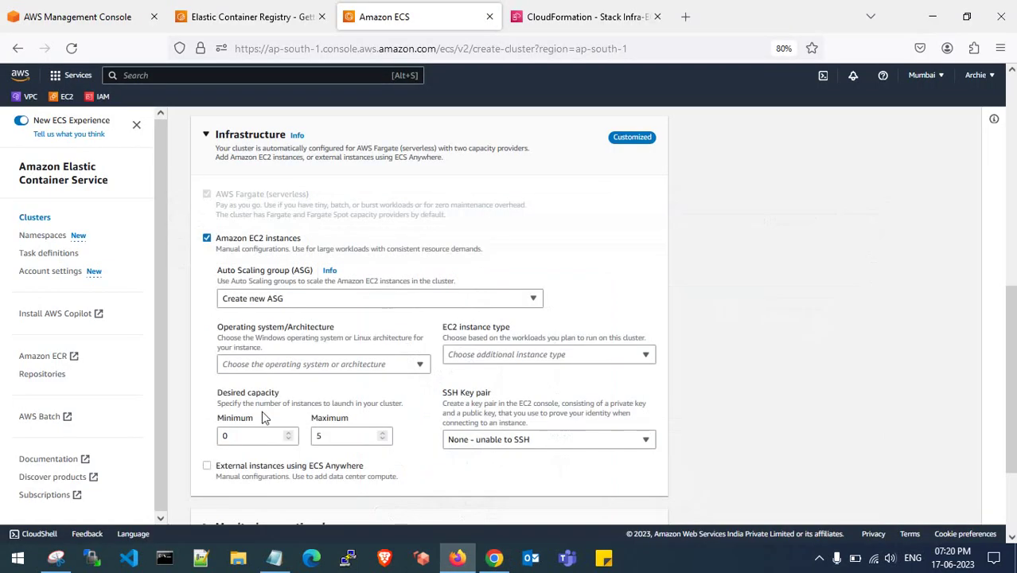
# Set the cluster's EC2 operating system to Amazon Linux 2 and the instance type to t2.medium.
pyautogui.click(383, 371)
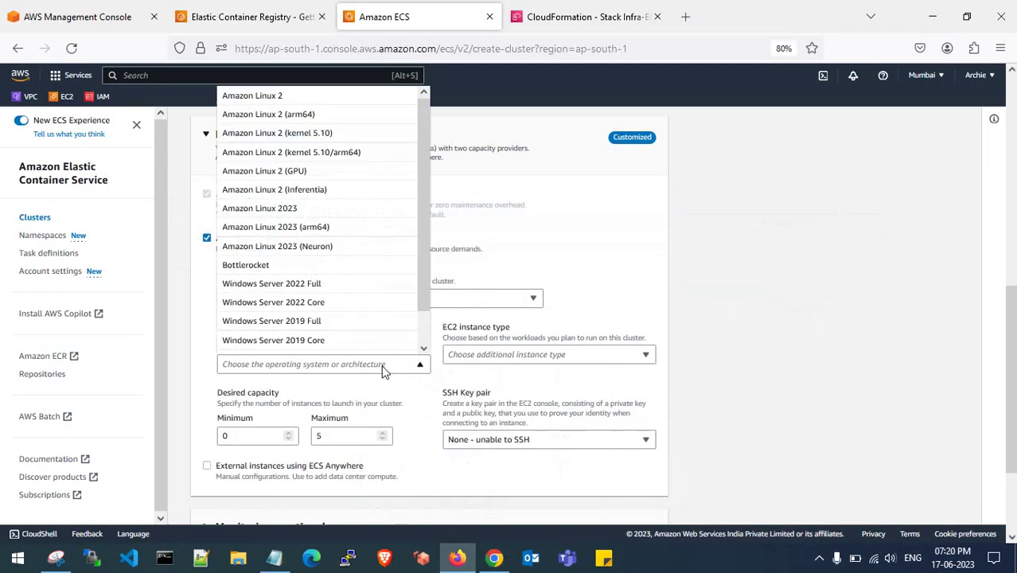
pyautogui.click(338, 99)
pyautogui.click(493, 357)
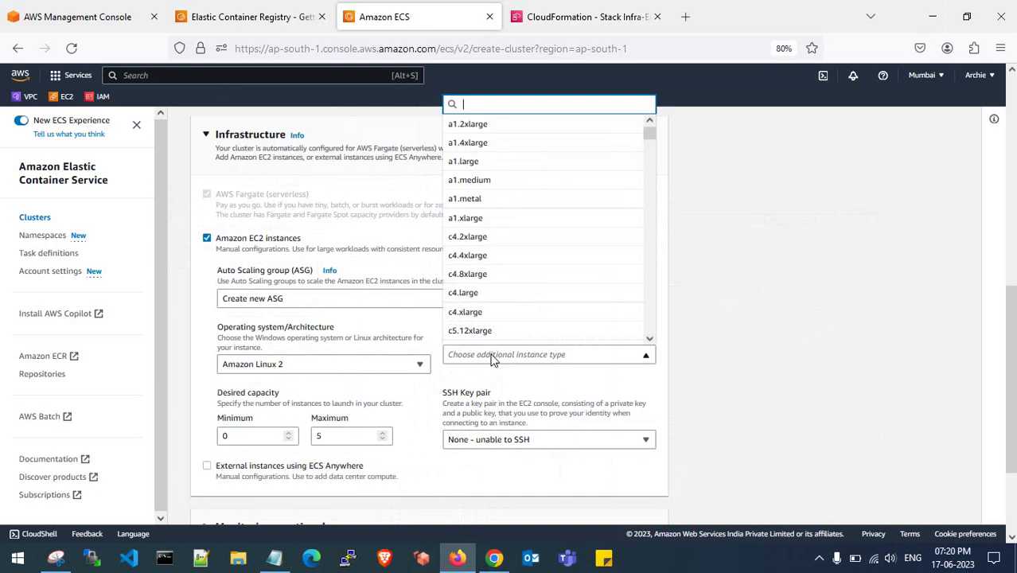
pyautogui.write('t2medu')
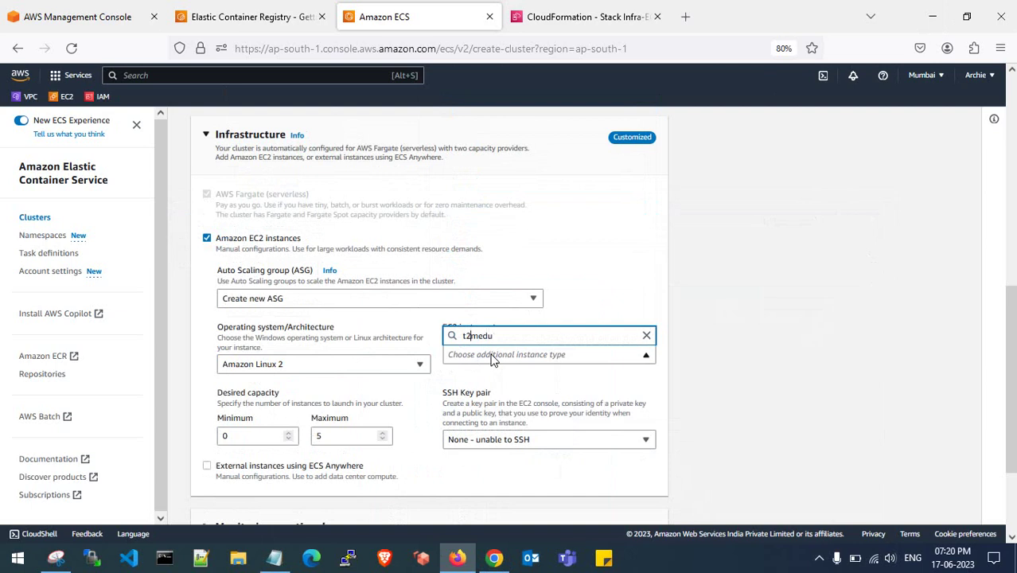
pyautogui.press('BackSpace')
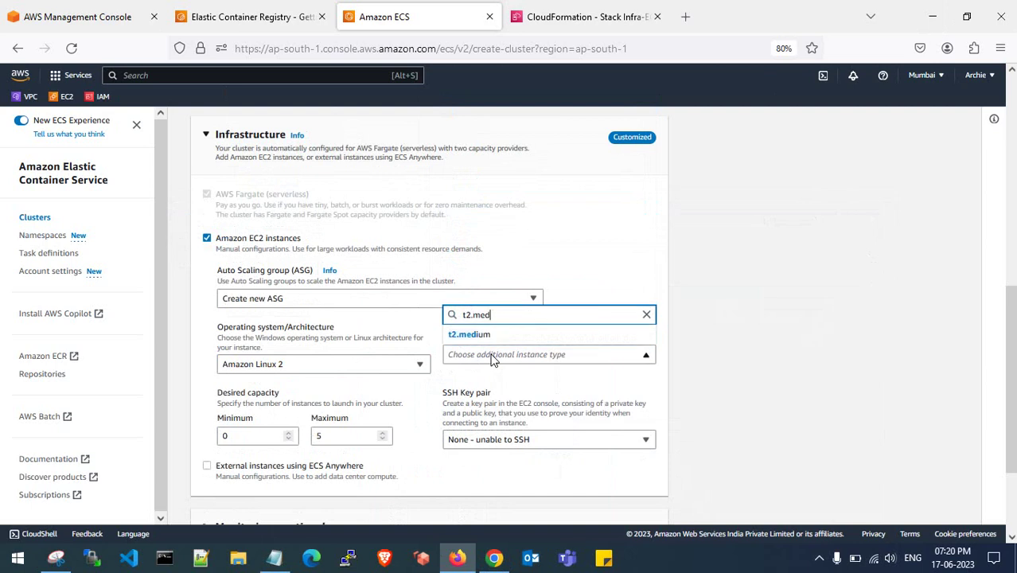
pyautogui.click(479, 336)
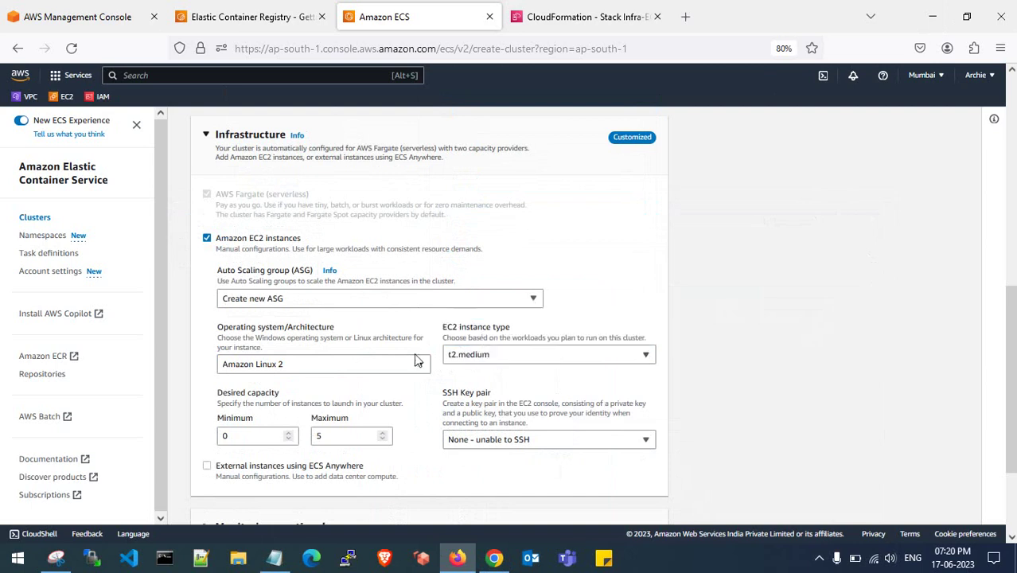
# Set the desired capacity to a minimum of 2 and a maximum of 3 instances, and create the cluster.
pyautogui.scroll(-1, 402, 364)
pyautogui.click(236, 409)
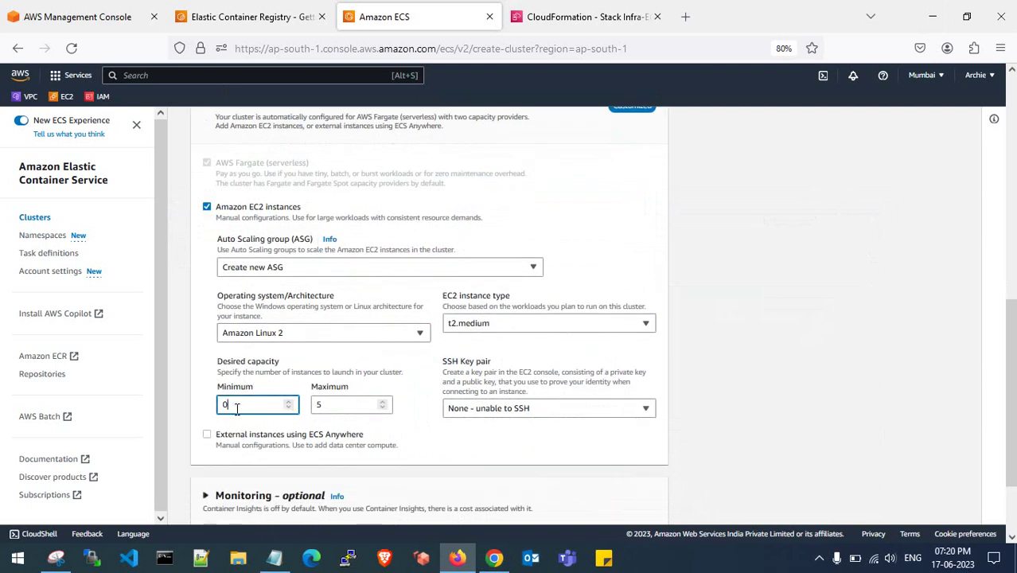
pyautogui.click(331, 407)
pyautogui.press('BackSpace')
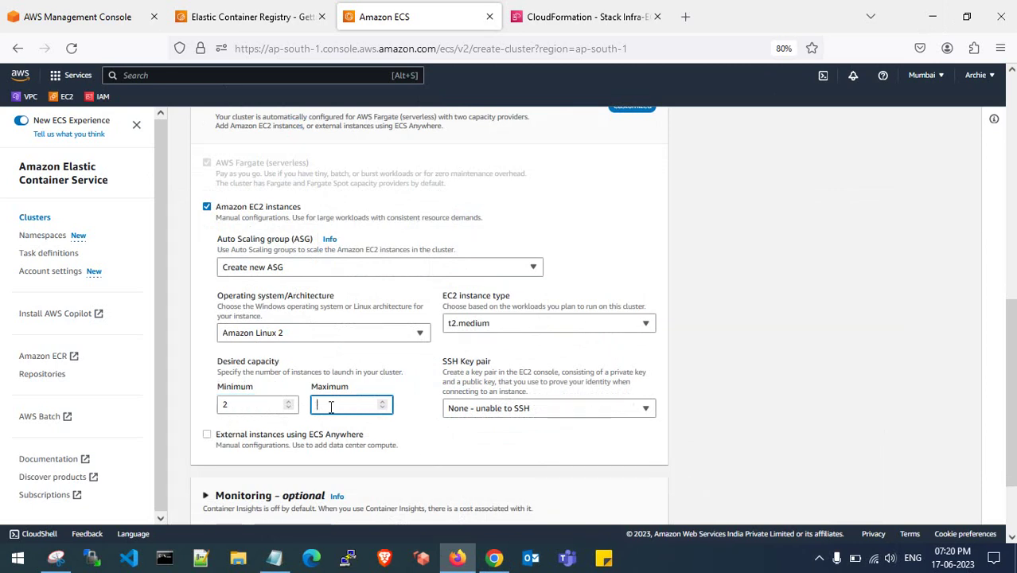
pyautogui.write('3')
pyautogui.scroll(-2, 518, 420)
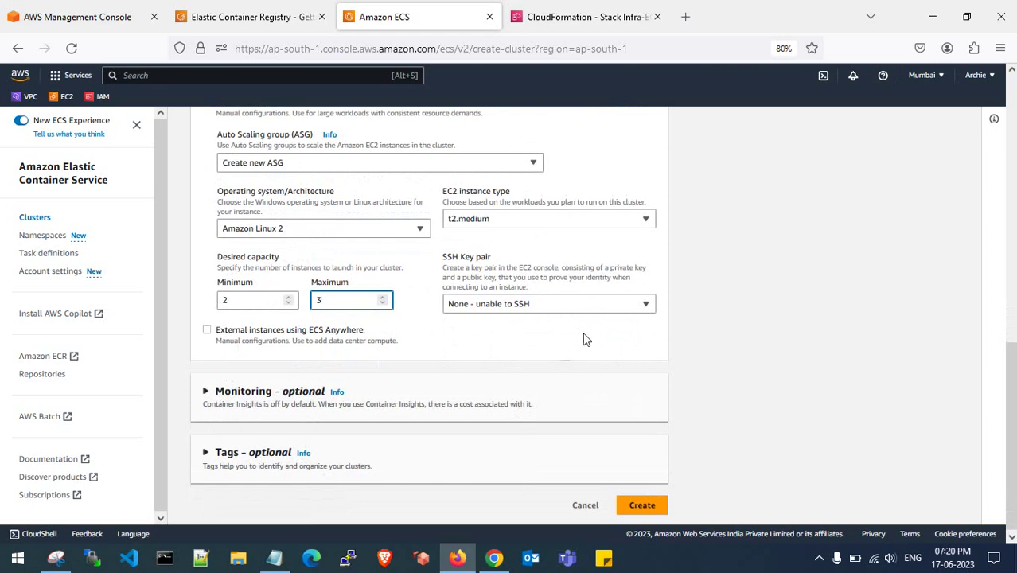
pyautogui.click(641, 507)
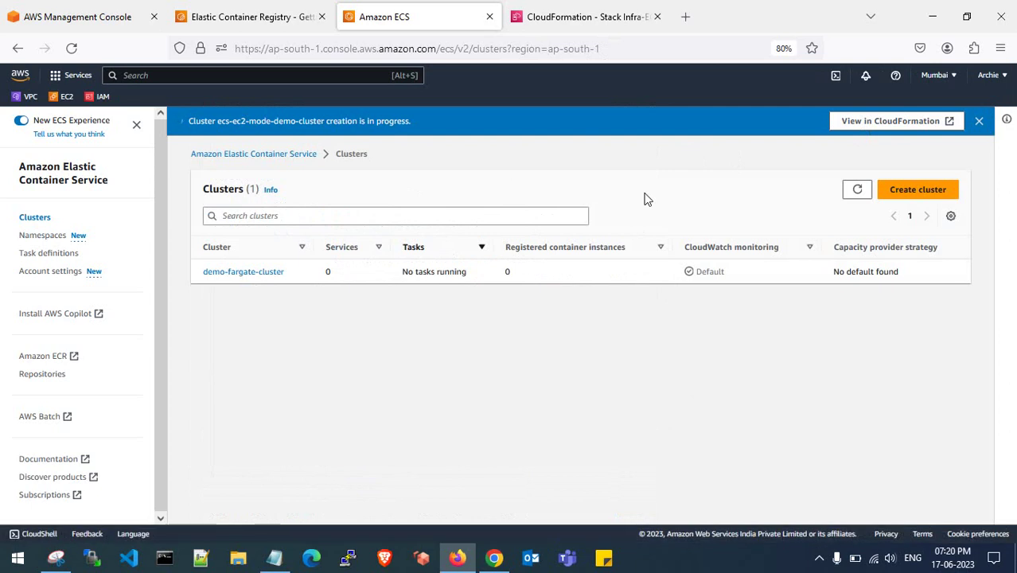
# Check the refreshed CloudFormation stack list for the new cluster's stack, and close CloudFormation.
pyautogui.click(625, 16)
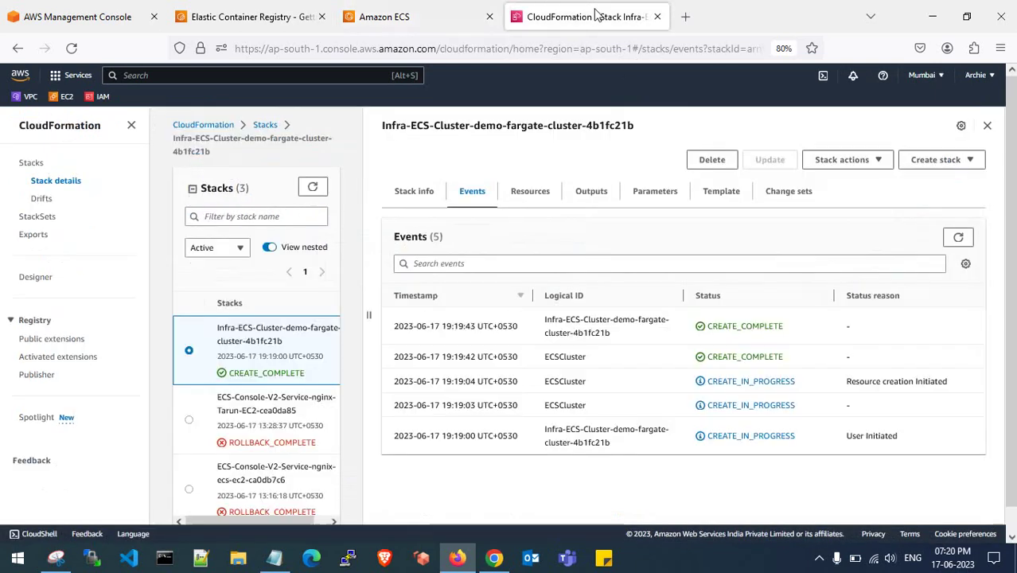
pyautogui.click(265, 128)
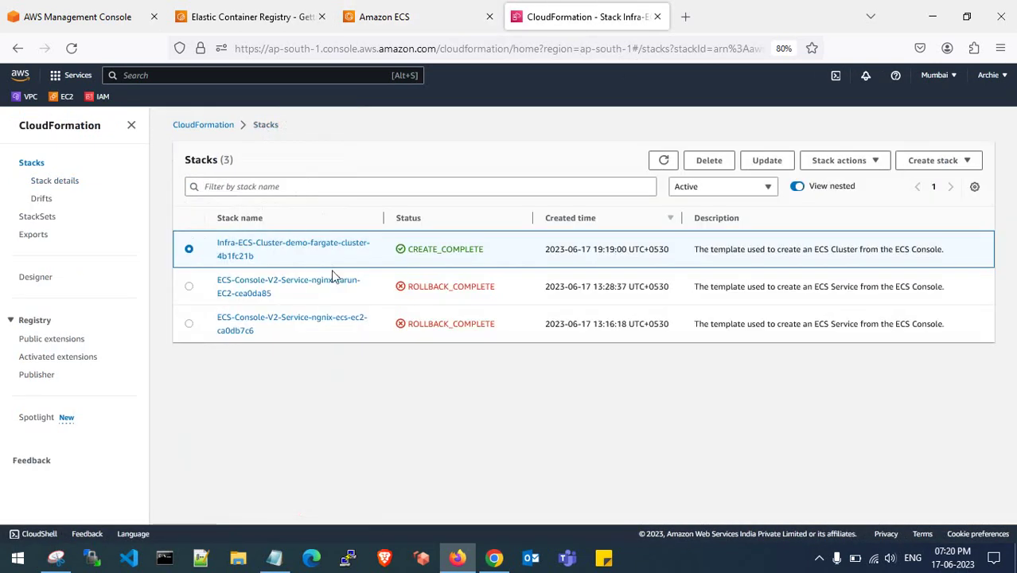
pyautogui.click(664, 160)
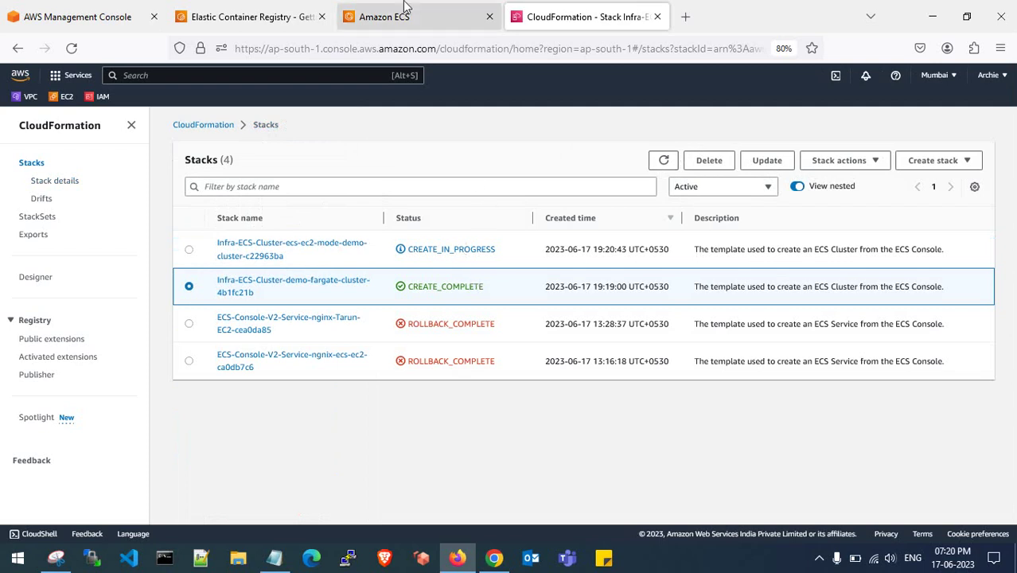
pyautogui.click(442, 18)
pyautogui.click(657, 17)
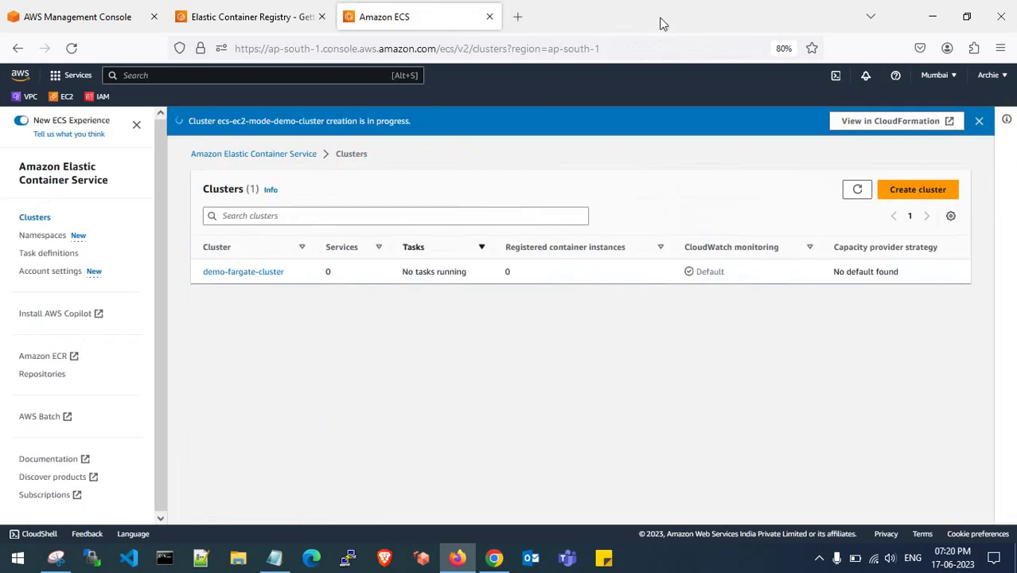
# Dismiss the cluster creation notification, refresh the cluster list and examine the demo-fargate-cluster overview.
pyautogui.click(979, 121)
pyautogui.click(856, 162)
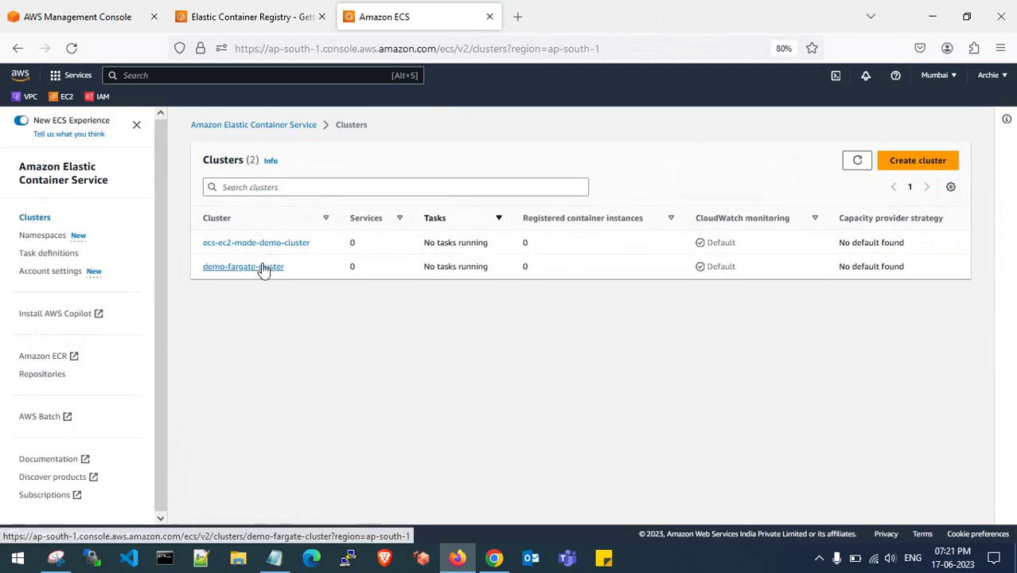
pyautogui.click(261, 266)
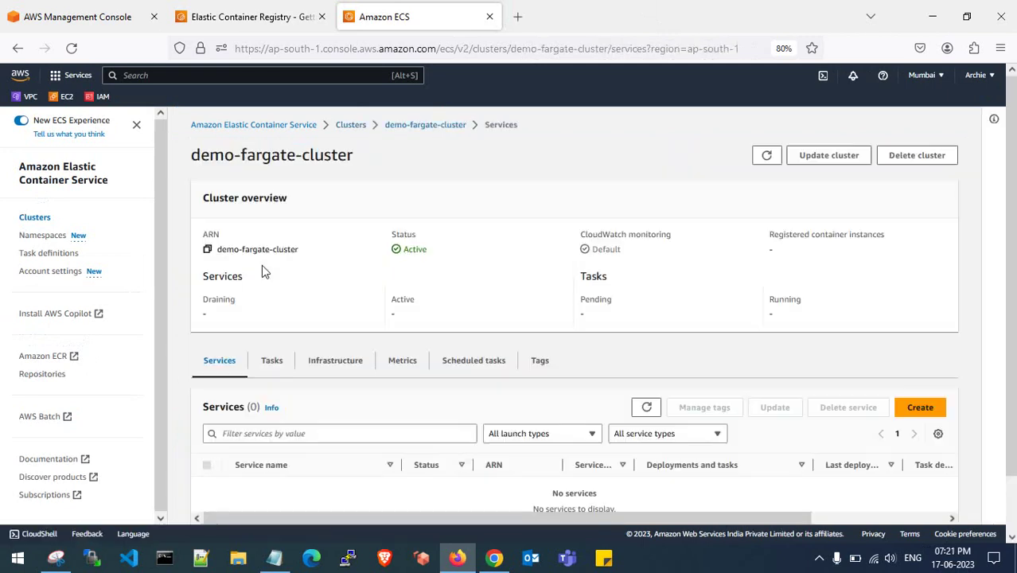
pyautogui.scroll(-1, 448, 297)
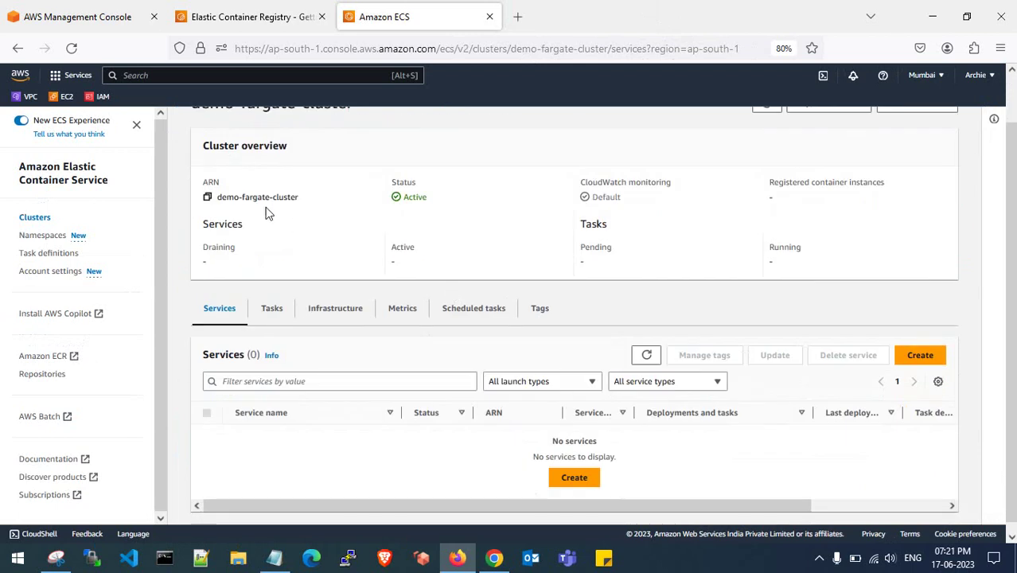
# Open the EC2 console in a separate browser tab from Console Home and show the running instances.
pyautogui.click(77, 16)
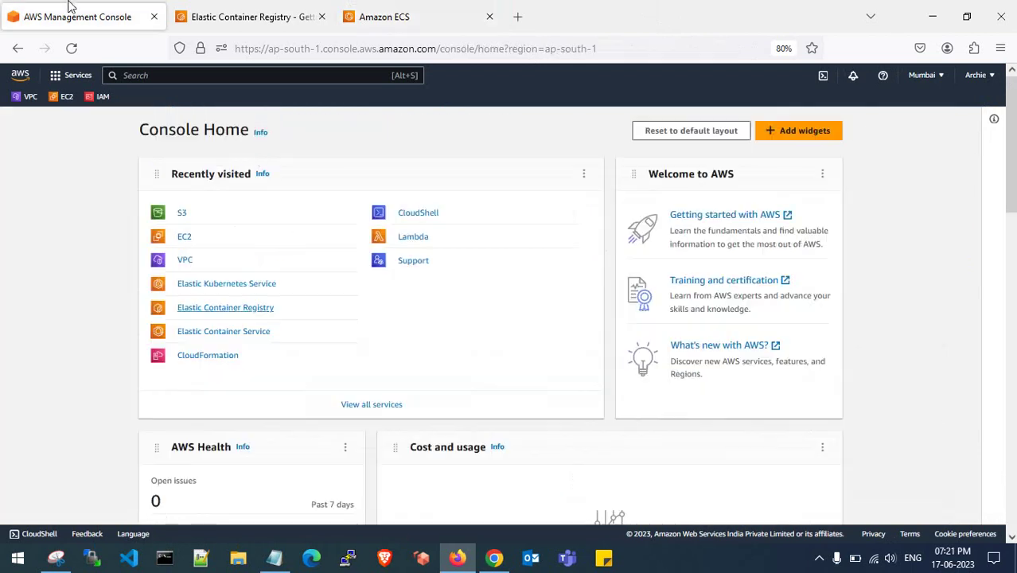
pyautogui.rightClick(184, 240)
pyautogui.click(203, 254)
pyautogui.click(239, 16)
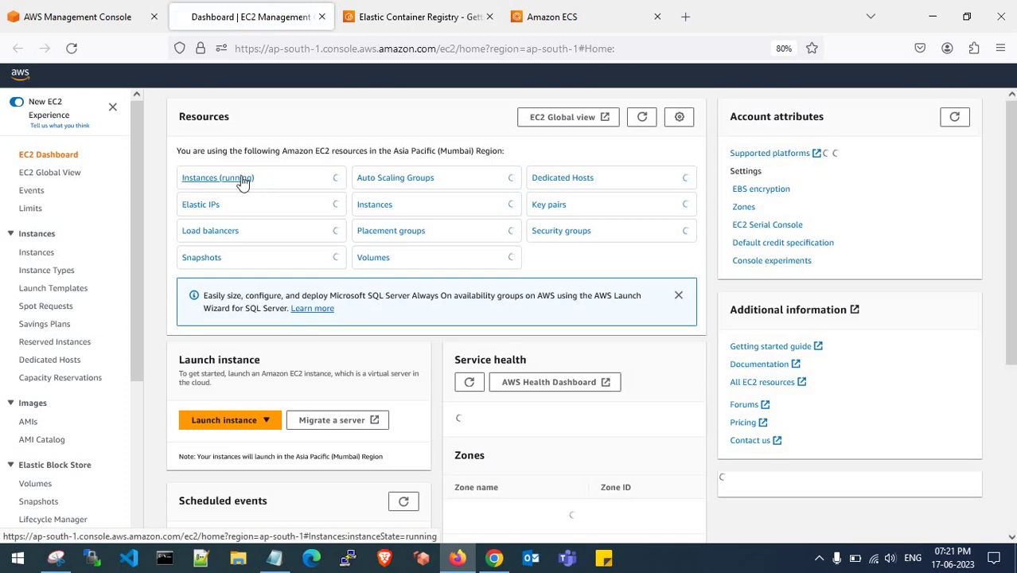
pyautogui.click(243, 183)
# Search the web for "docker images" in a new browser tab.
pyautogui.click(686, 16)
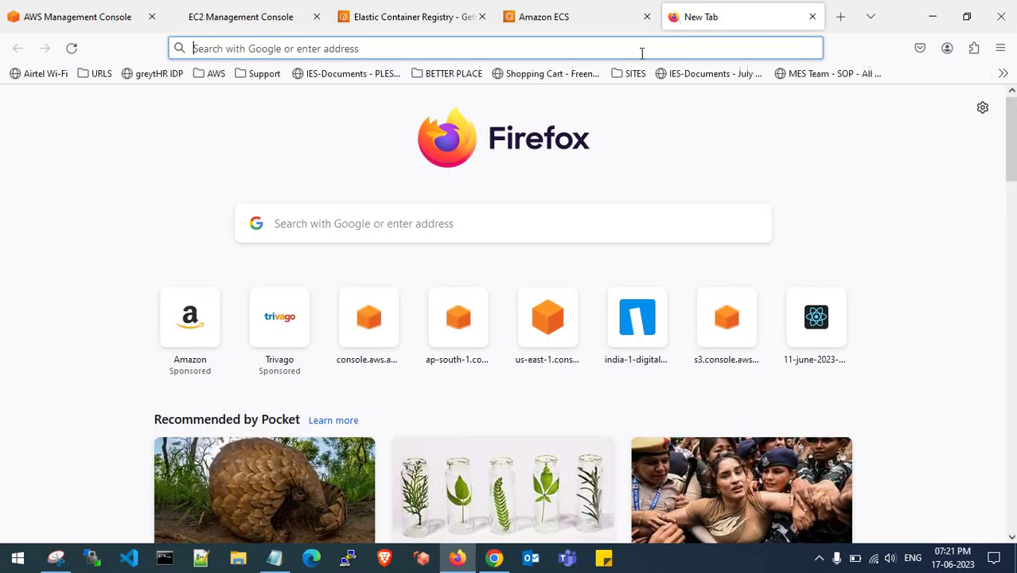
pyautogui.click(642, 50)
pyautogui.write('docker ima')
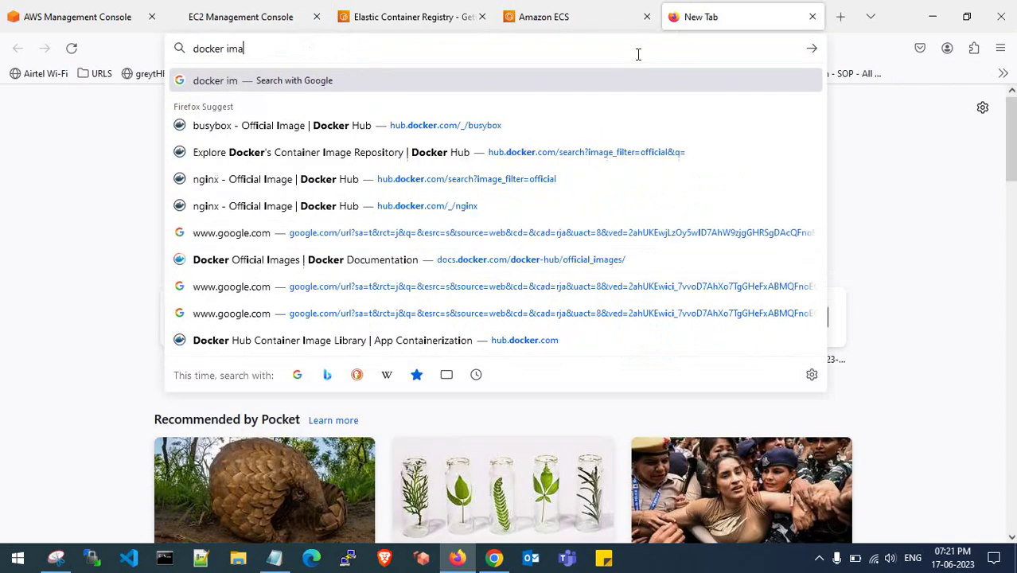
pyautogui.write('ges')
pyautogui.press('Return')
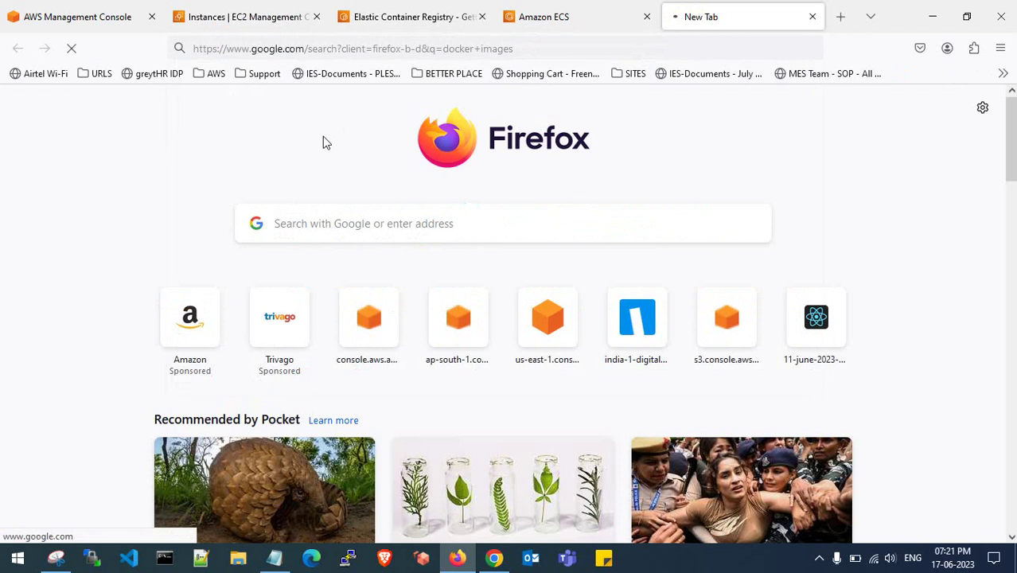
# Begin launching a new EC2 instance and name it docker-testing-images.
pyautogui.click(284, 16)
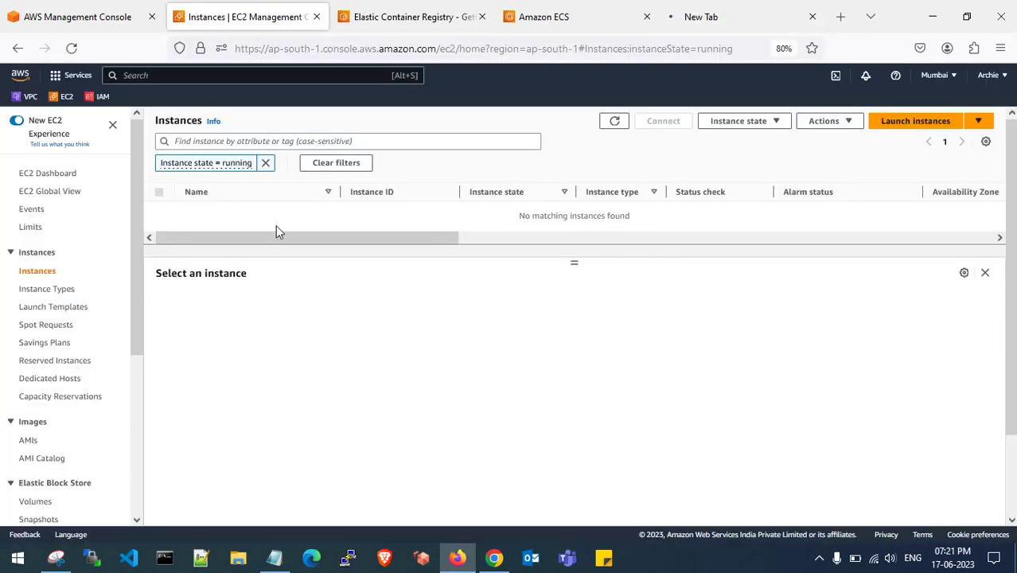
pyautogui.click(908, 122)
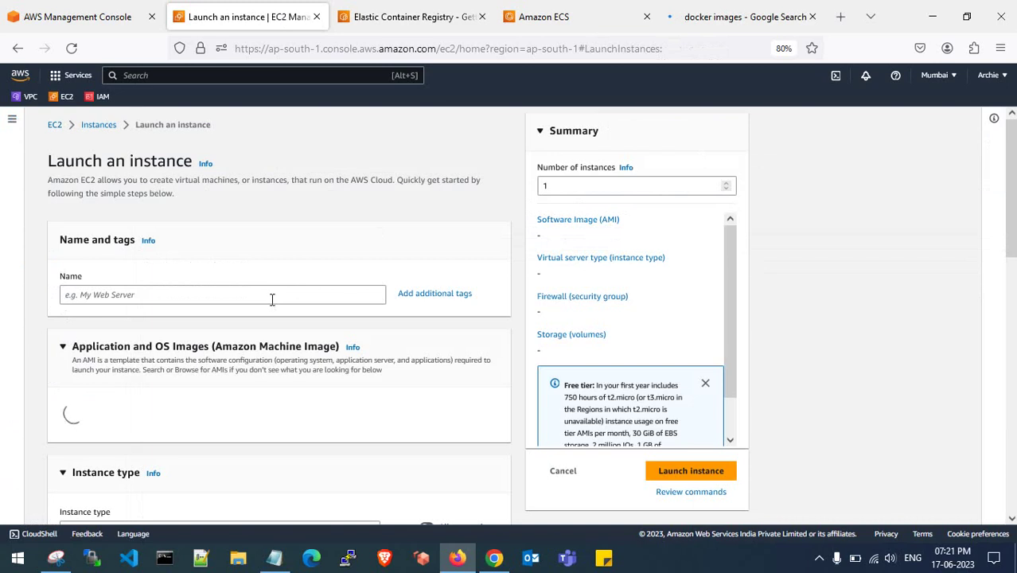
pyautogui.click(268, 297)
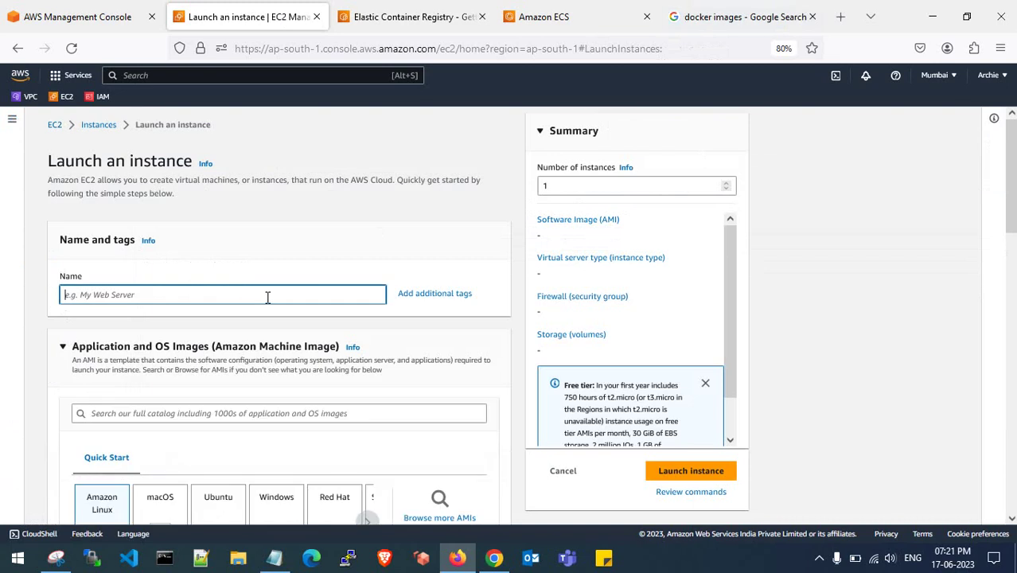
pyautogui.write('docker-testing-images')
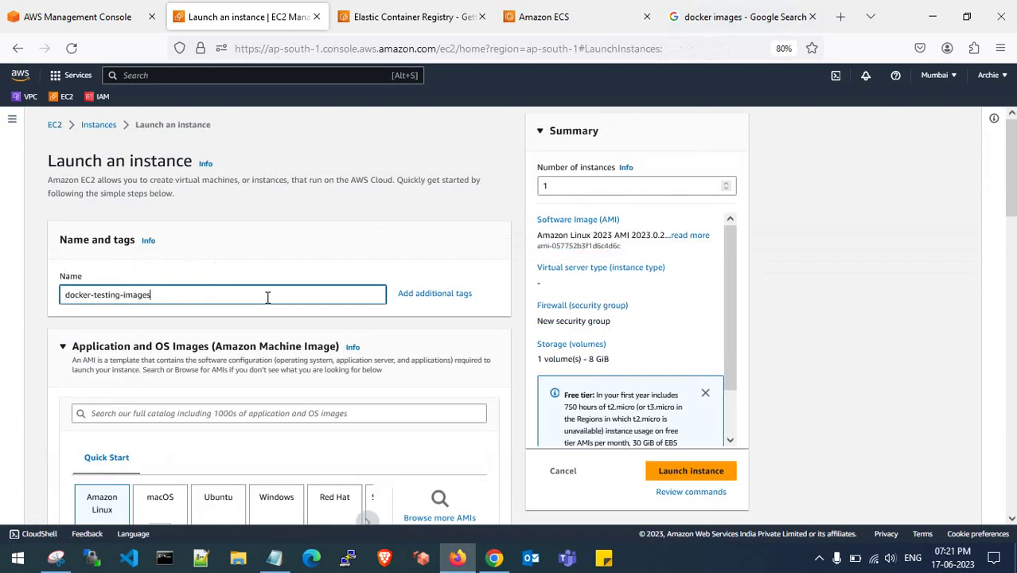
# Use the t2.micro instance type and choose the drupal key pair for the instance.
pyautogui.scroll(-10, 268, 297)
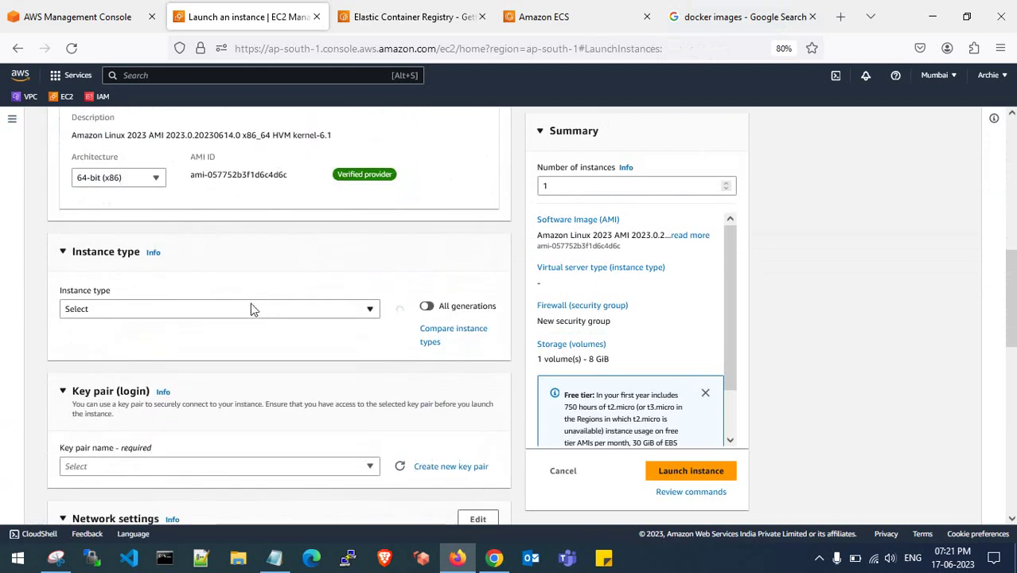
pyautogui.click(249, 311)
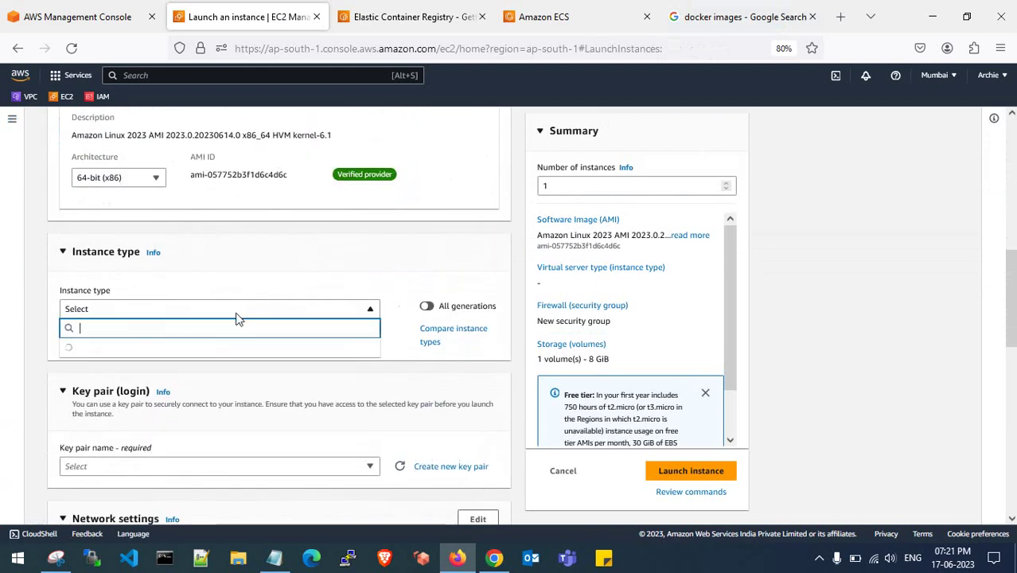
pyautogui.write('t2.')
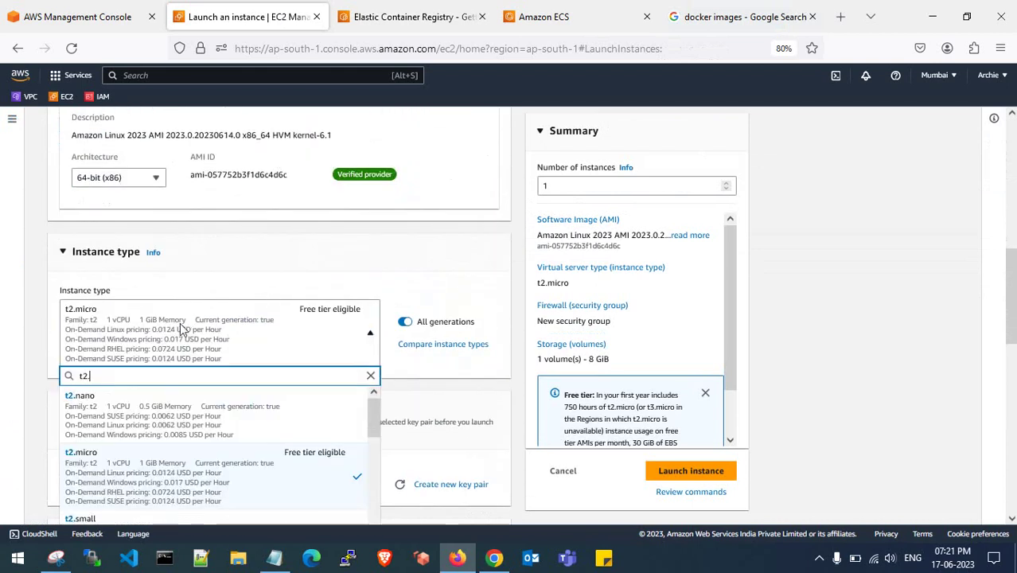
pyautogui.click(182, 328)
pyautogui.scroll(-3, 182, 329)
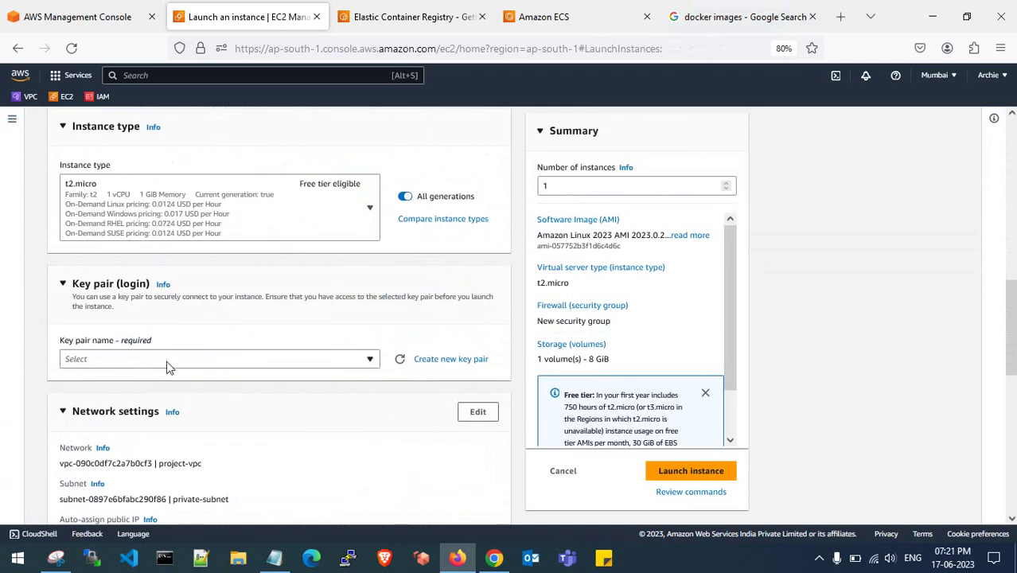
pyautogui.click(166, 360)
pyautogui.click(162, 424)
# Edit the instance's network settings to use subnet project-subnet-public1-ap-south-1a and enable auto-assigned public IP.
pyautogui.scroll(-3, 162, 426)
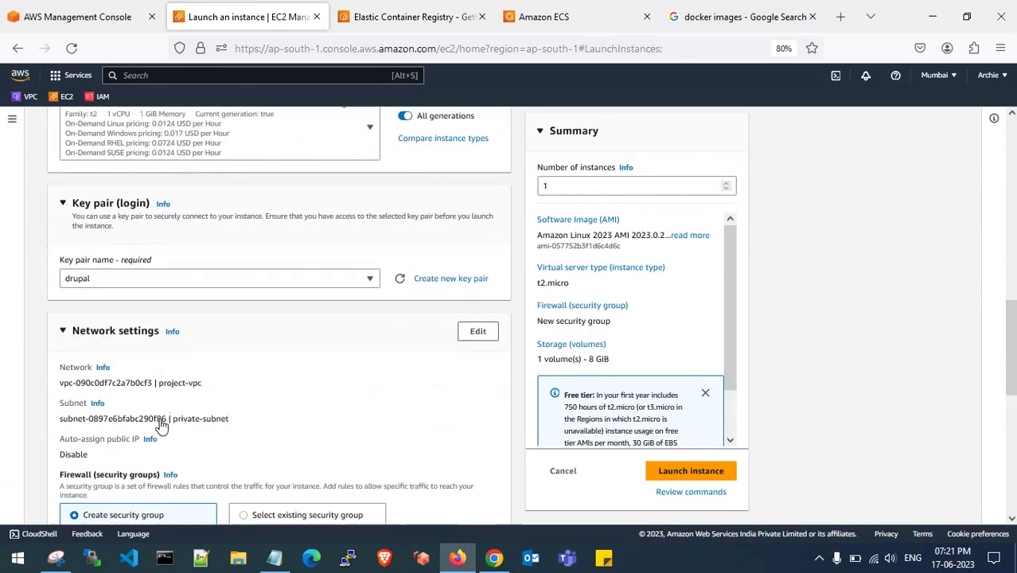
pyautogui.click(472, 316)
pyautogui.scroll(-2, 322, 355)
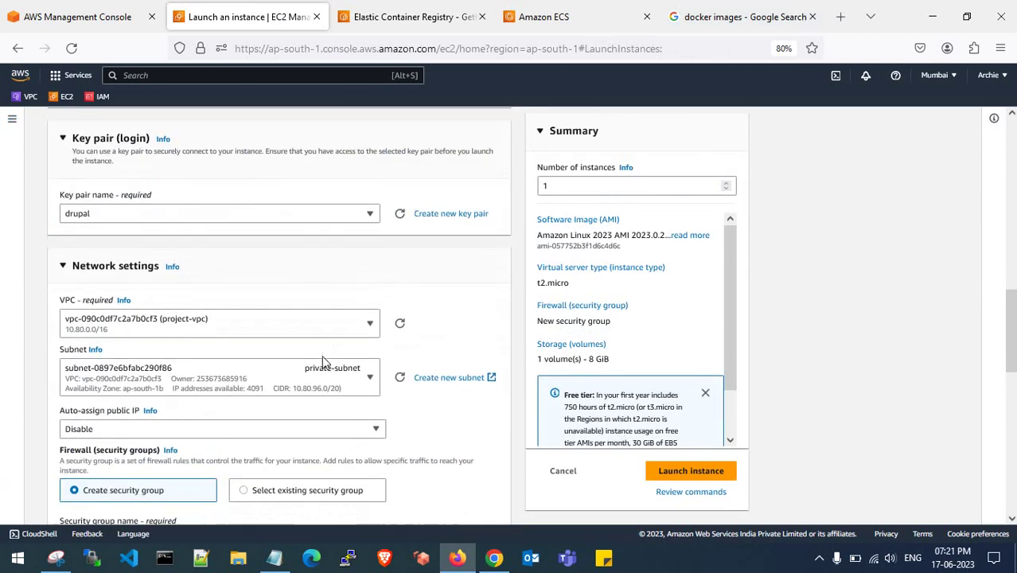
pyautogui.click(294, 358)
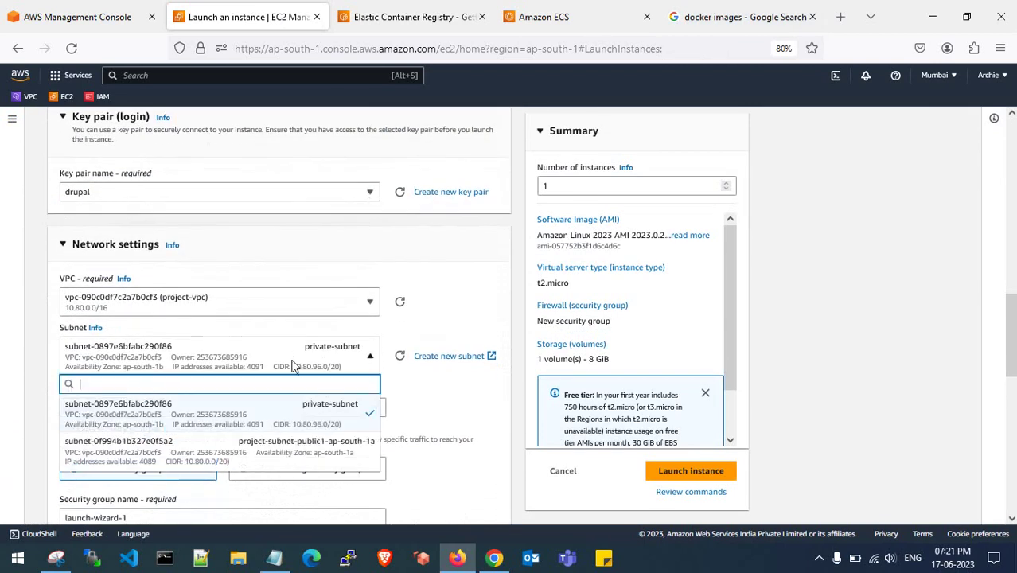
pyautogui.click(261, 446)
pyautogui.scroll(-3, 261, 455)
pyautogui.click(225, 301)
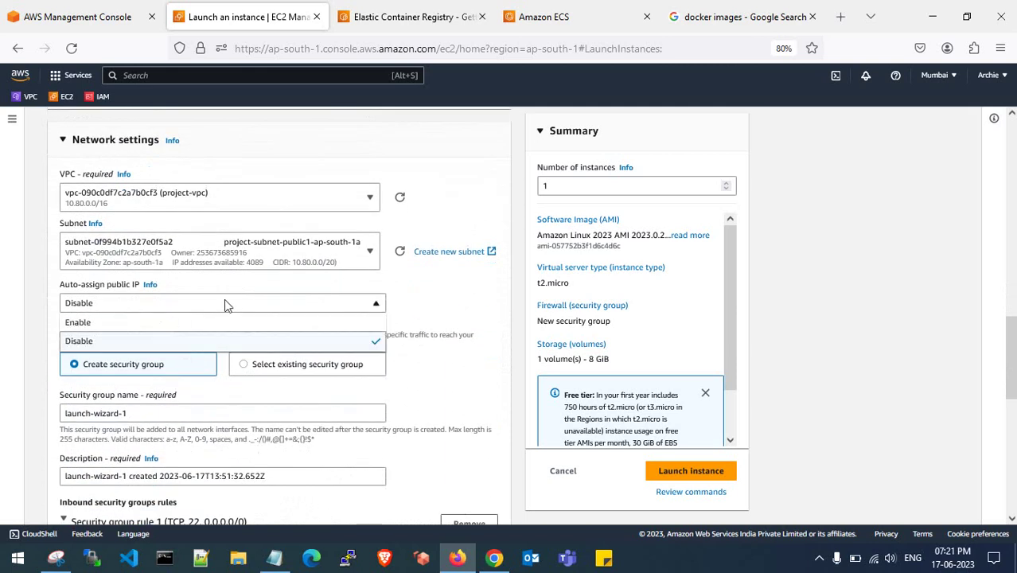
pyautogui.click(181, 320)
# Assign the existing security group drupal-allow-all to the new instance.
pyautogui.click(236, 371)
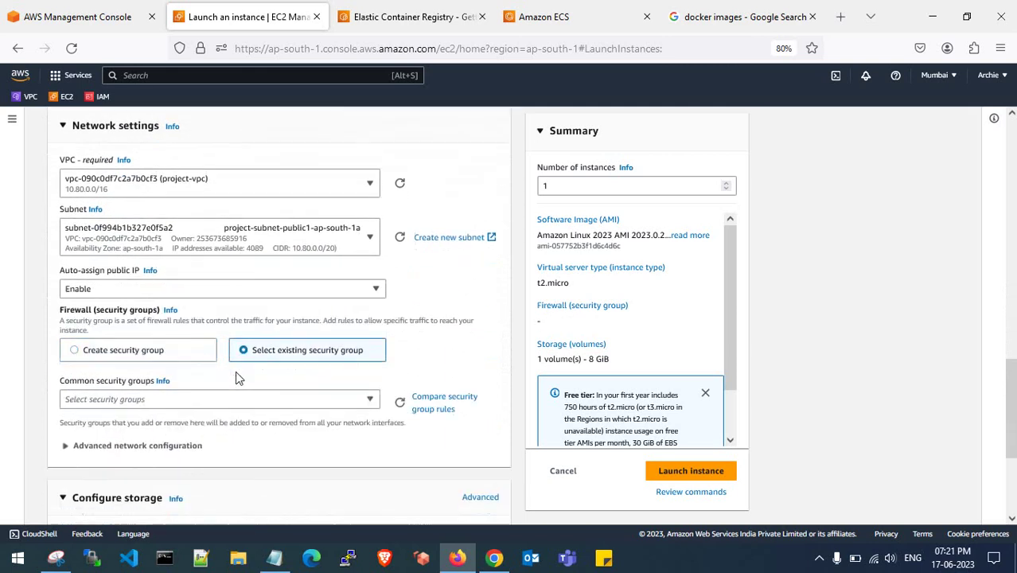
pyautogui.scroll(-3, 229, 350)
pyautogui.click(223, 311)
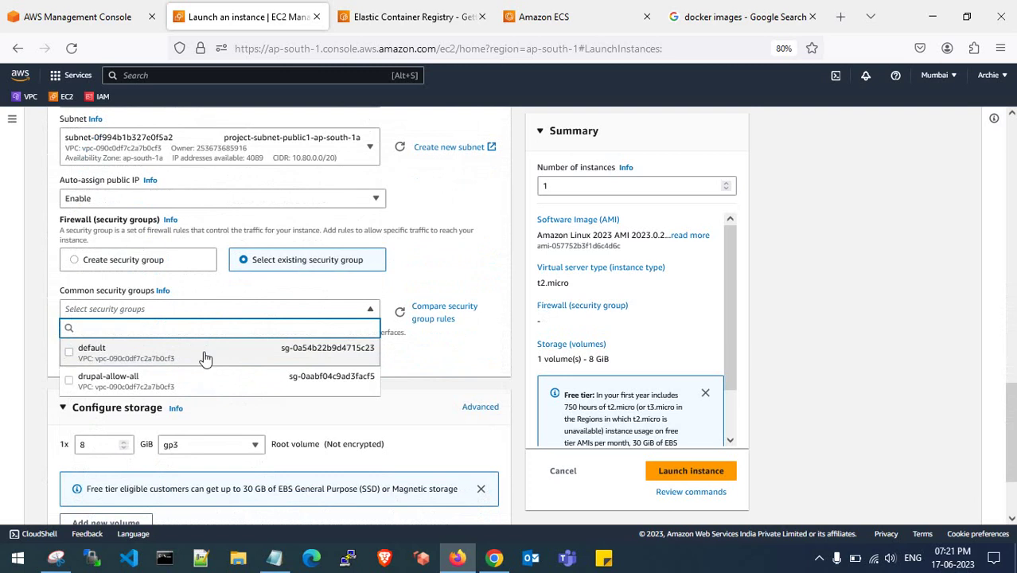
pyautogui.click(198, 386)
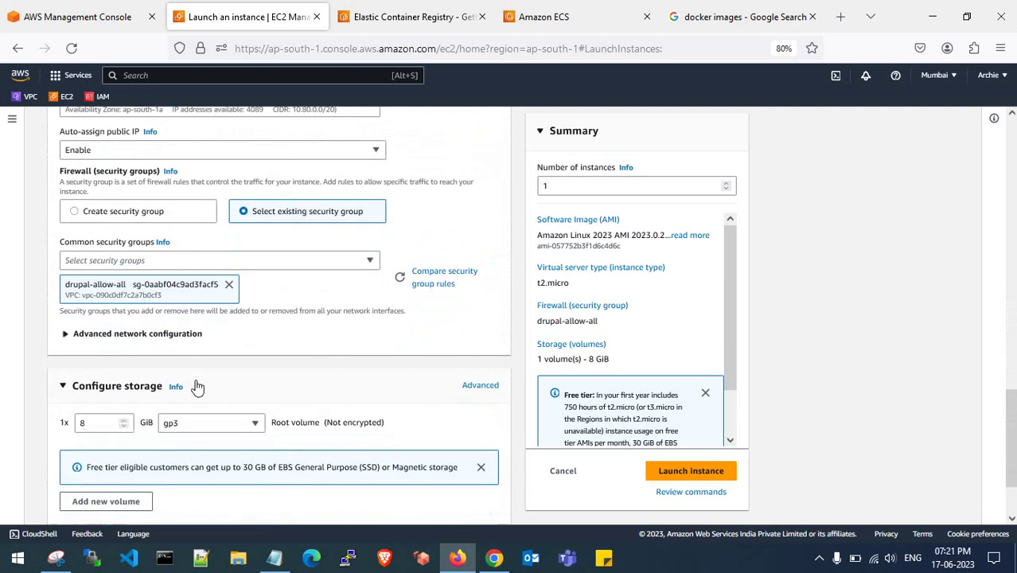
# Look through the storage options and the advanced details down to the user data field, and launch the instance.
pyautogui.scroll(-2, 199, 382)
pyautogui.click(212, 359)
pyautogui.click(213, 368)
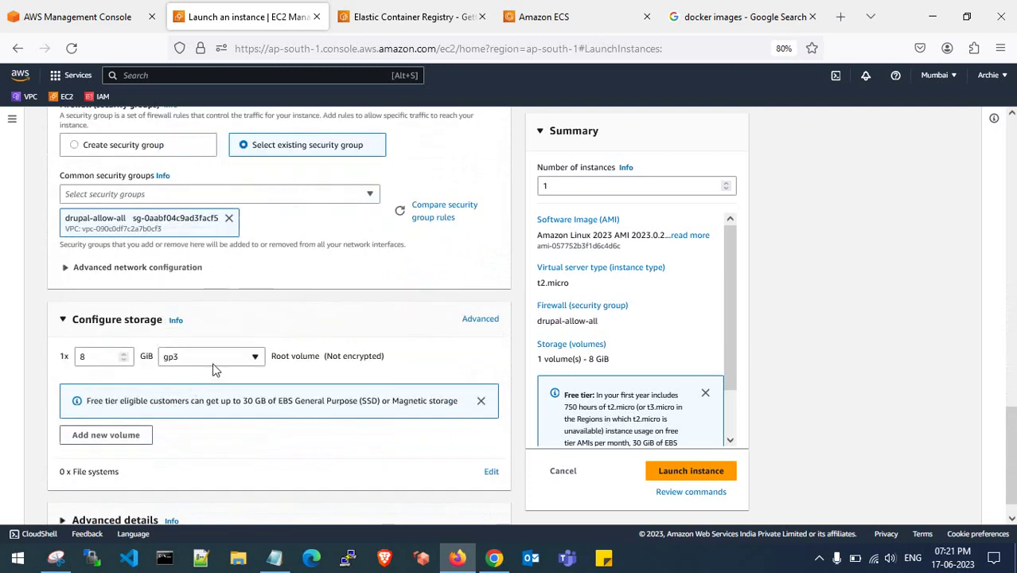
pyautogui.scroll(-1, 350, 371)
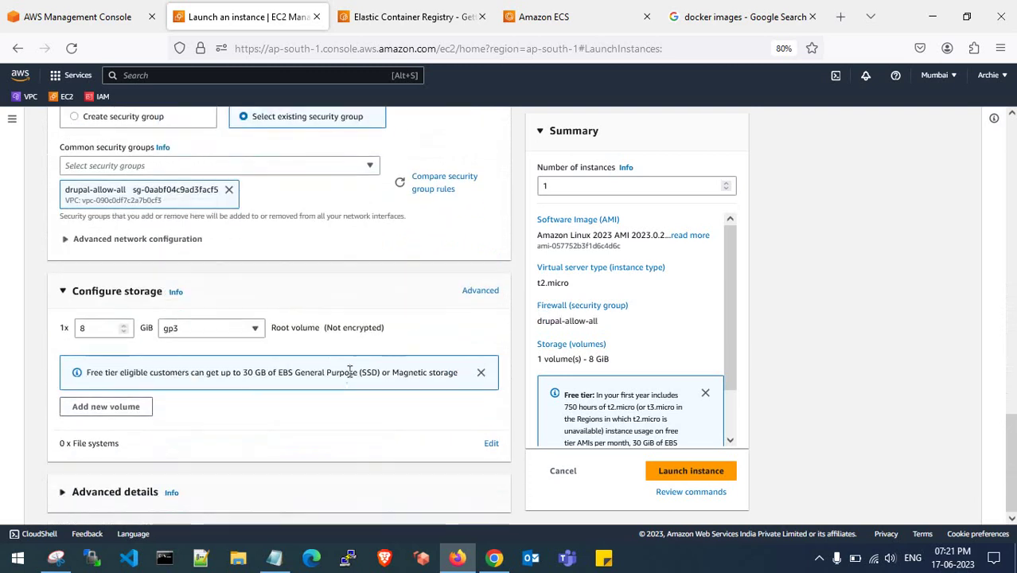
pyautogui.click(64, 495)
pyautogui.scroll(-8, 283, 430)
pyautogui.scroll(-10, 284, 426)
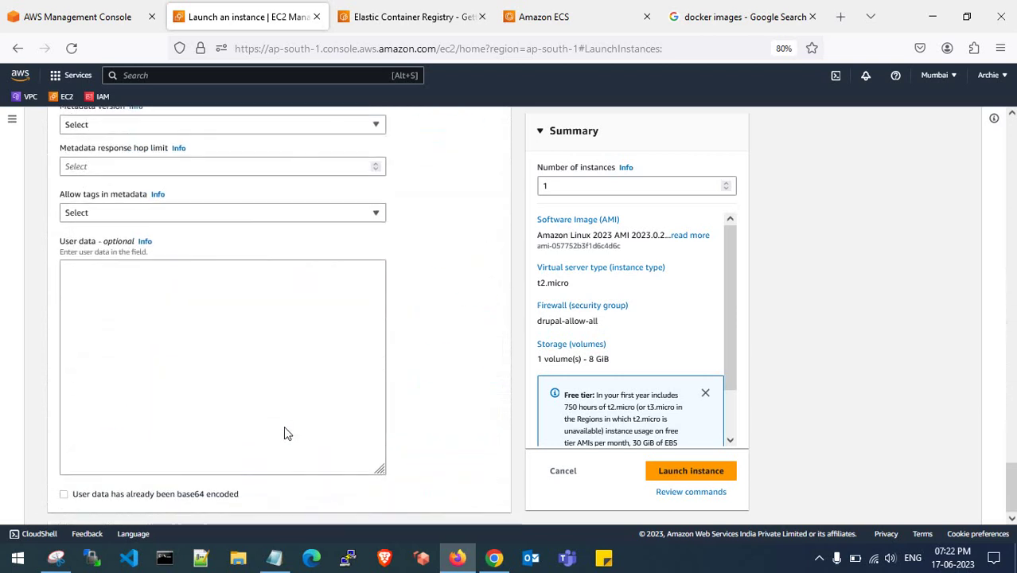
pyautogui.click(179, 308)
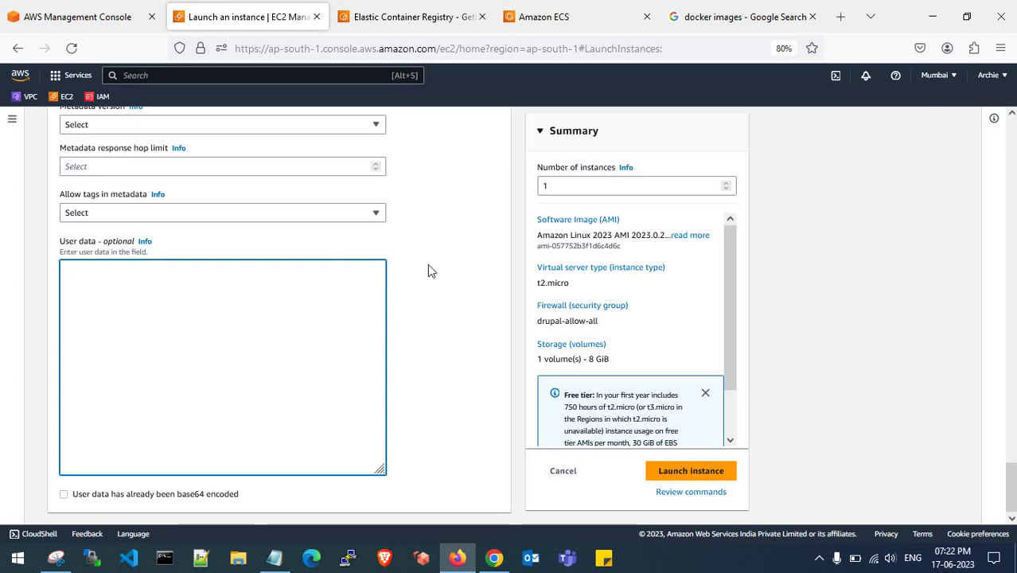
pyautogui.scroll(8, 429, 268)
pyautogui.scroll(5, 428, 267)
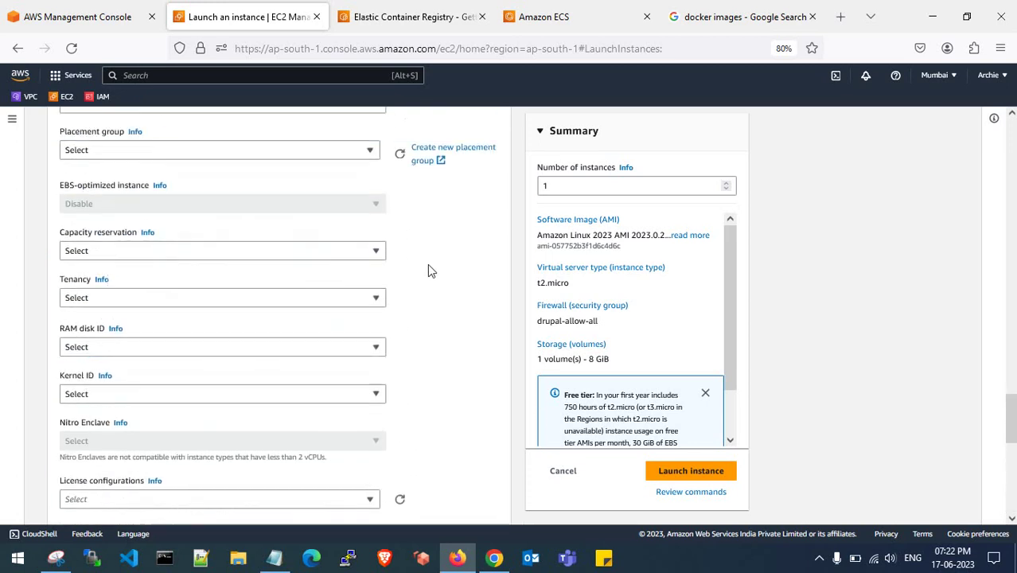
pyautogui.scroll(4, 427, 264)
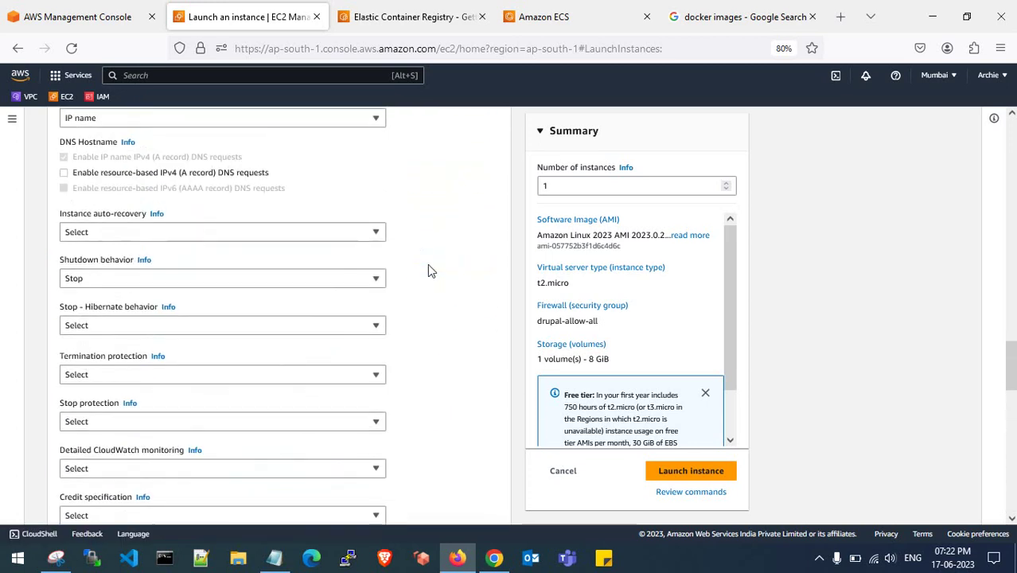
pyautogui.click(691, 471)
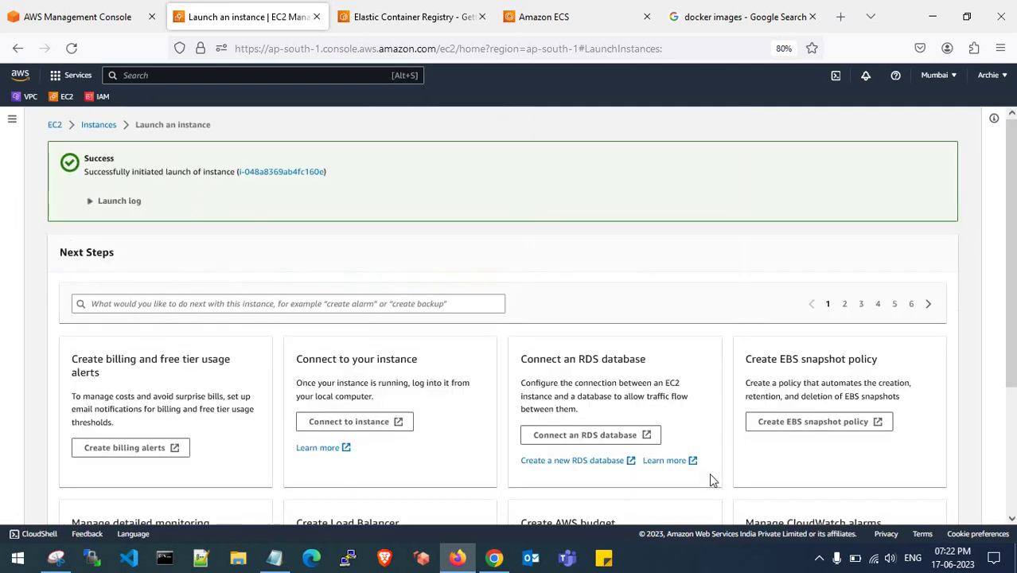
# Open the Docker Docs page on docker images from the search results and look through its options and examples.
pyautogui.click(720, 16)
pyautogui.click(199, 253)
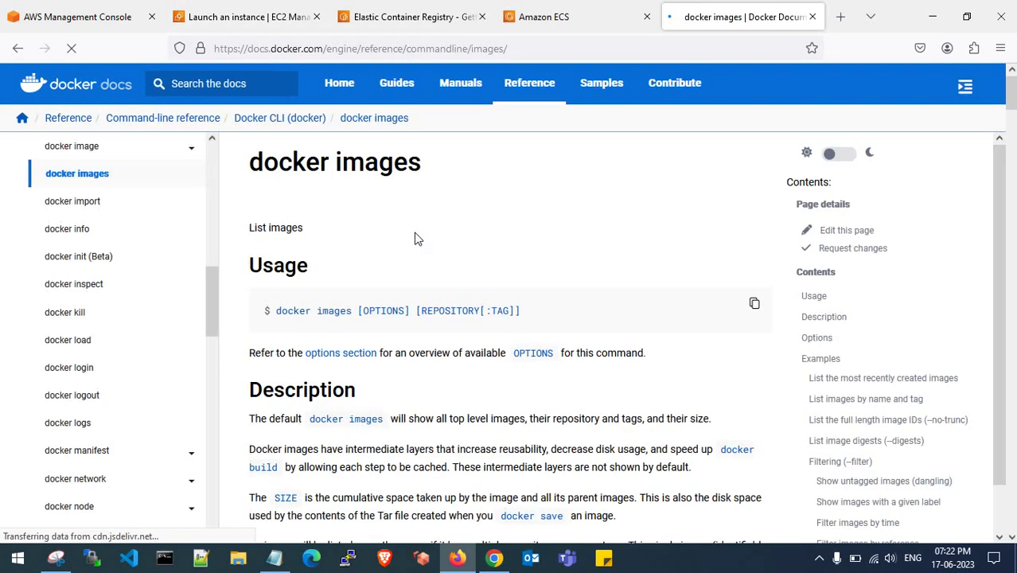
pyautogui.scroll(-5, 414, 239)
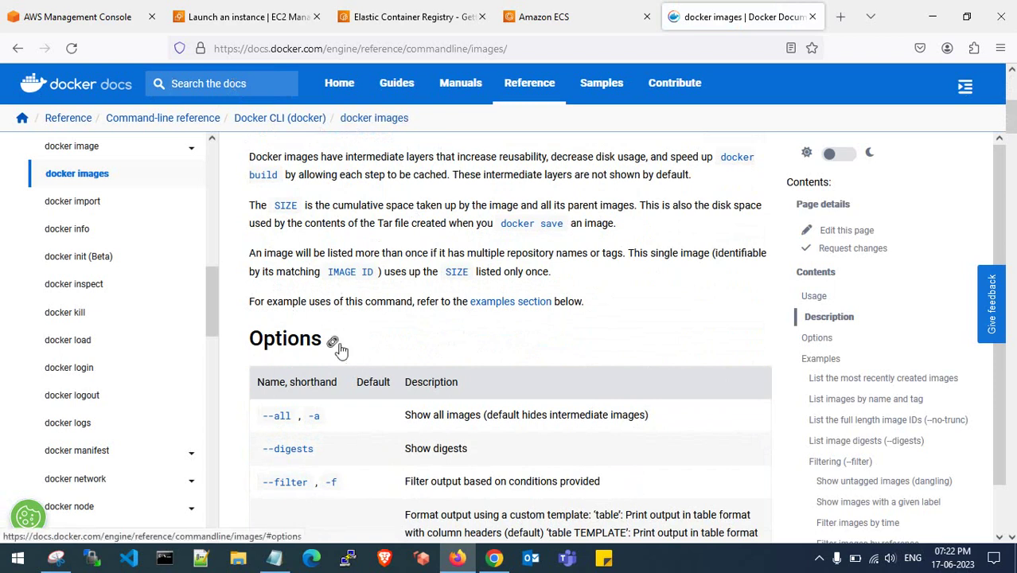
pyautogui.scroll(-6, 337, 347)
pyautogui.scroll(-10, 340, 349)
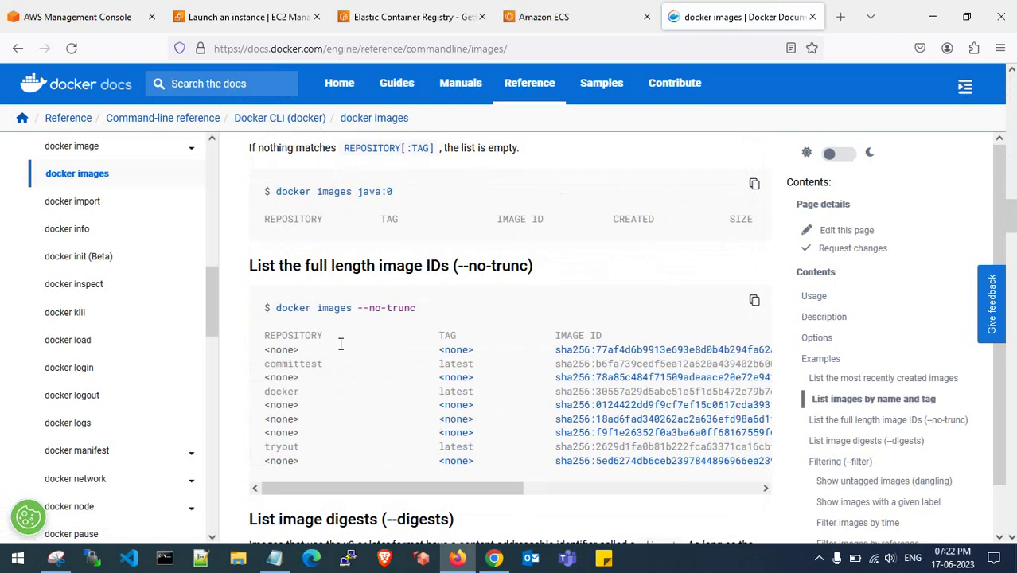
# Search the web for "nginx docker image" and open the official nginx image page on Docker Hub.
pyautogui.click(537, 48)
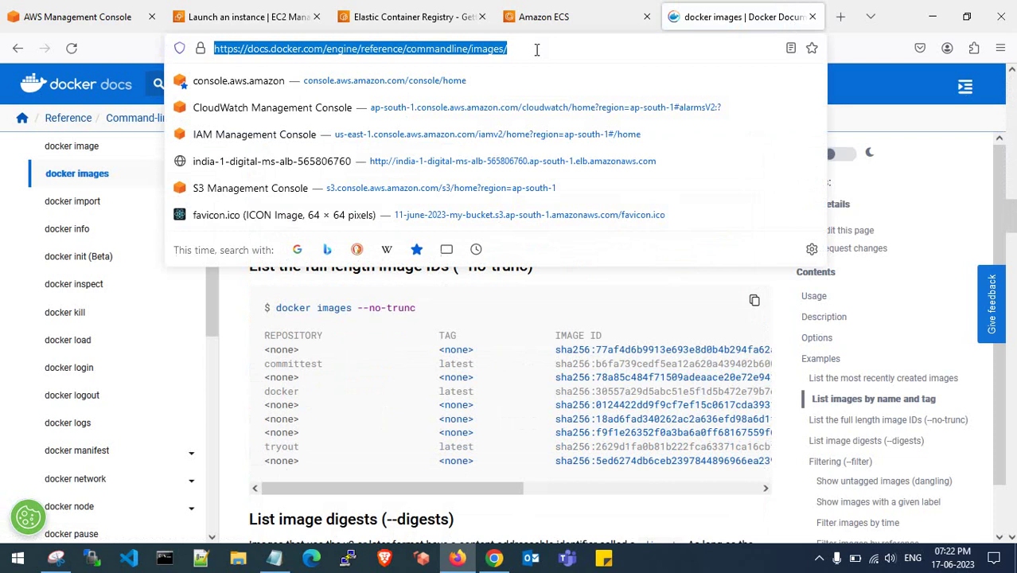
pyautogui.press('BackSpace')
pyautogui.write('nginx image')
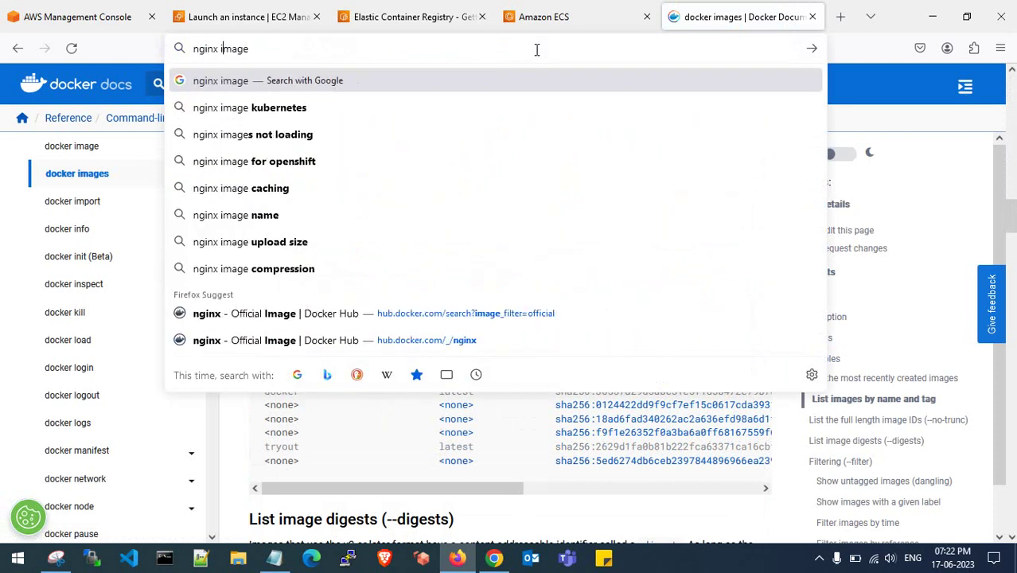
pyautogui.hotkey('ctrl', 'Left')
pyautogui.write('docker')
pyautogui.press('Return')
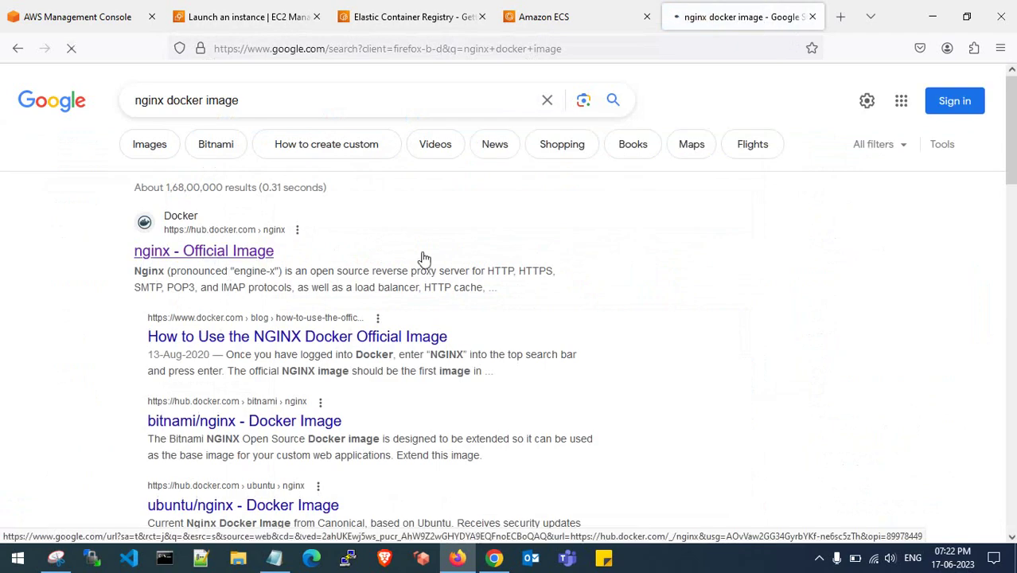
# Return to Amazon ECS, check the demo-fargate-cluster overview, and start creating a new task definition.
pyautogui.hotkey('ctrl', 'shift', 'Tab')
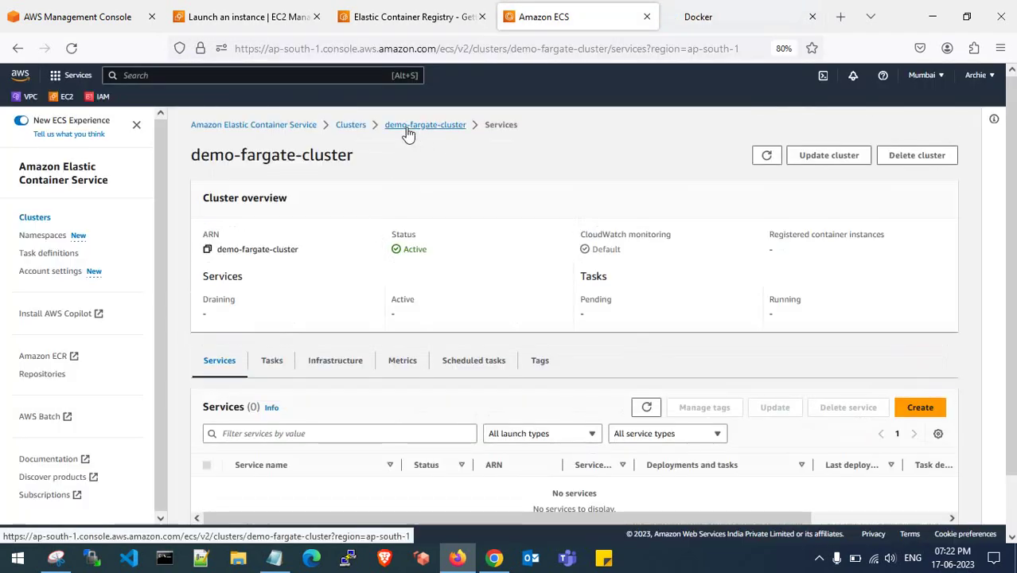
pyautogui.scroll(-2, 404, 209)
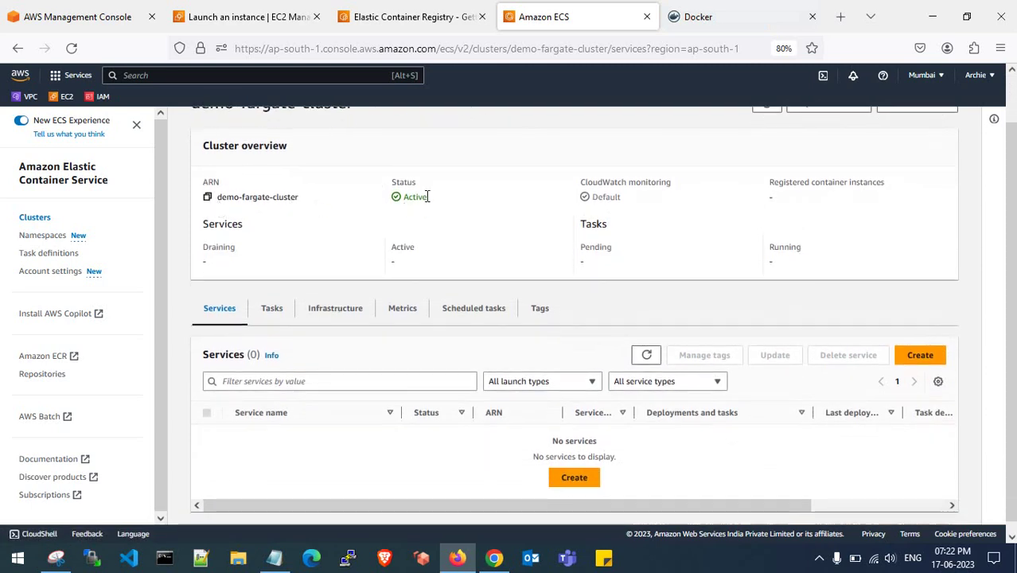
pyautogui.moveTo(396, 203); pyautogui.dragTo(434, 202)
pyautogui.click(434, 202)
pyautogui.scroll(2, 450, 263)
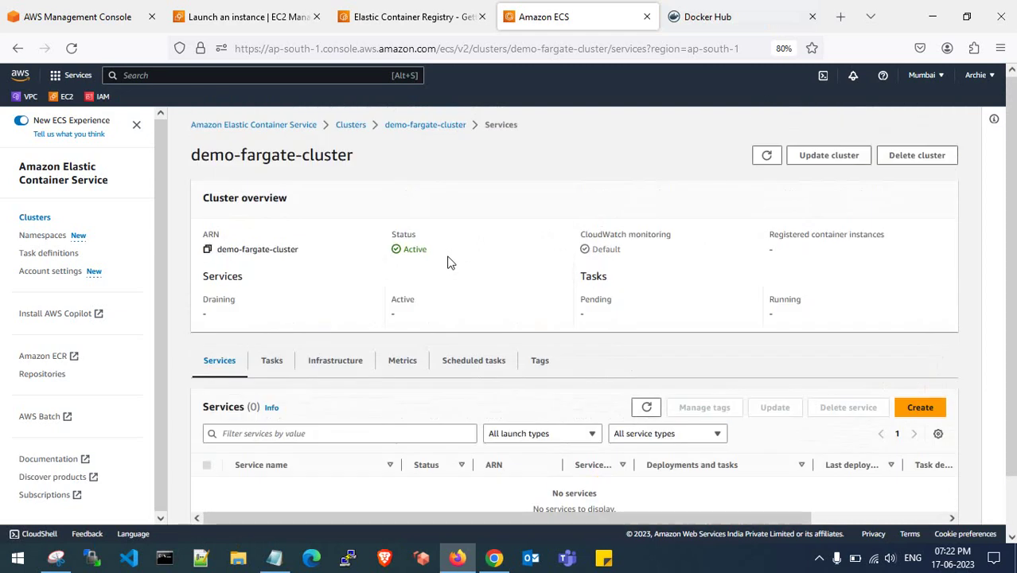
pyautogui.click(62, 261)
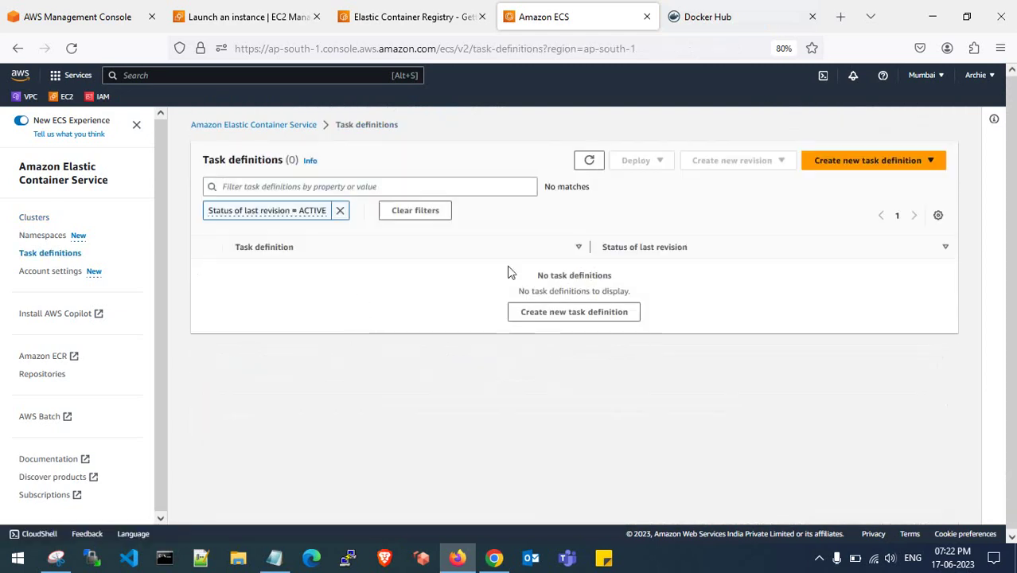
pyautogui.click(905, 168)
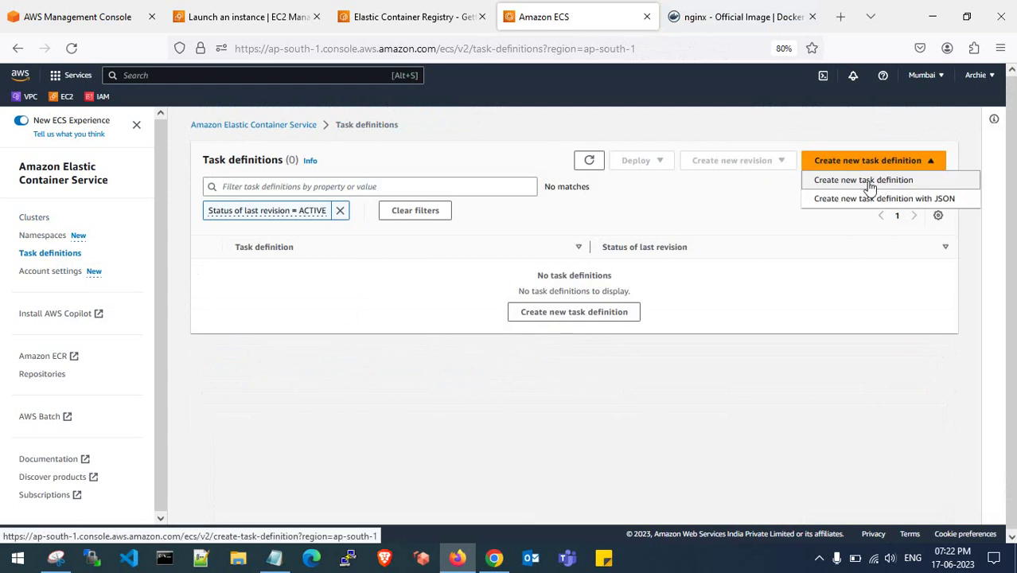
pyautogui.click(866, 183)
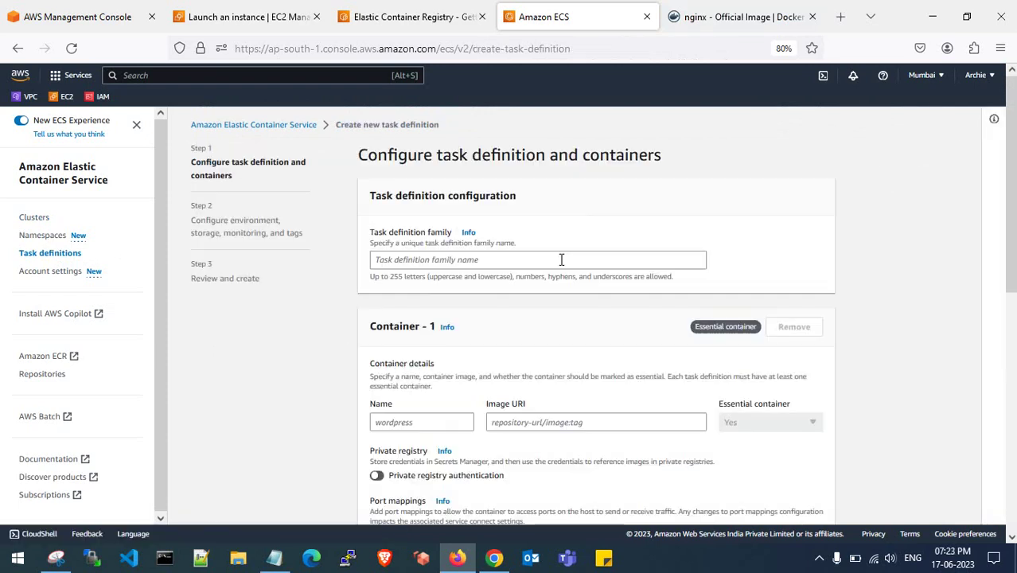
# Name the task definition family fargate-task-definition and its first container nginx.
pyautogui.click(510, 260)
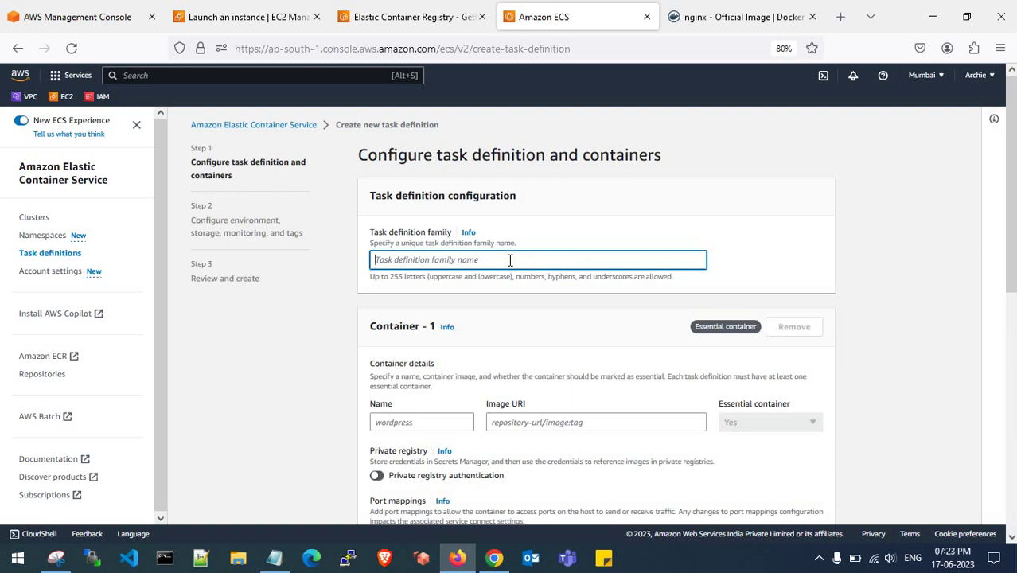
pyautogui.write('fargate-task-definition')
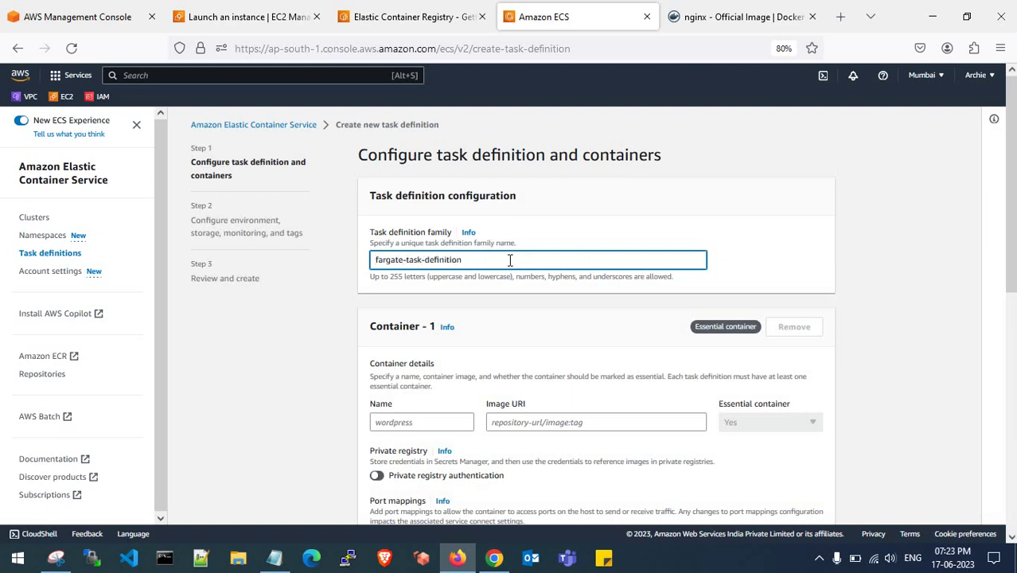
pyautogui.click(402, 425)
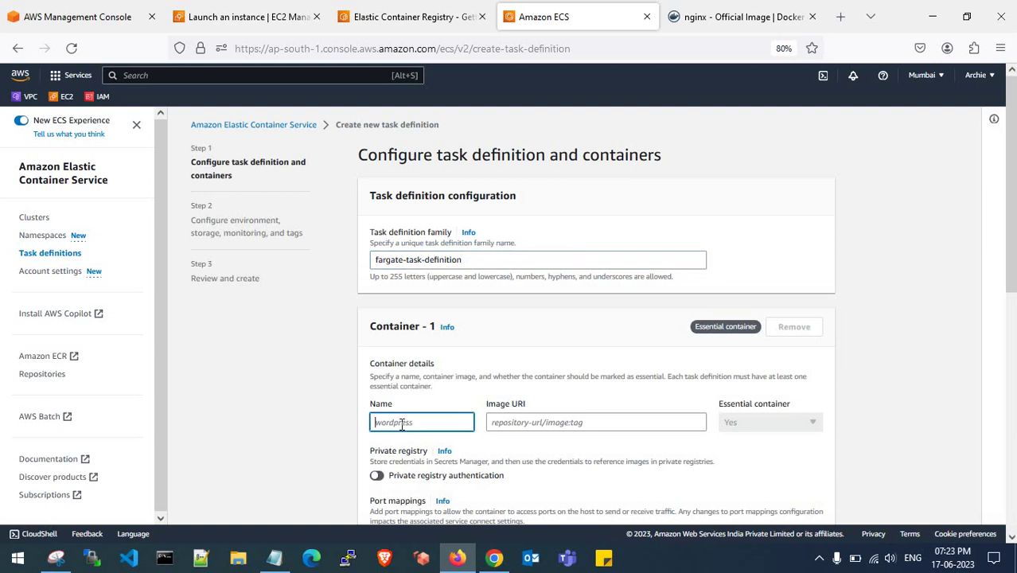
pyautogui.write('nginx')
# Copy the nginx pull command from Docker Hub and return to the container's image URI field in the ECS task definition.
pyautogui.hotkey('ctrl', 'Tab')
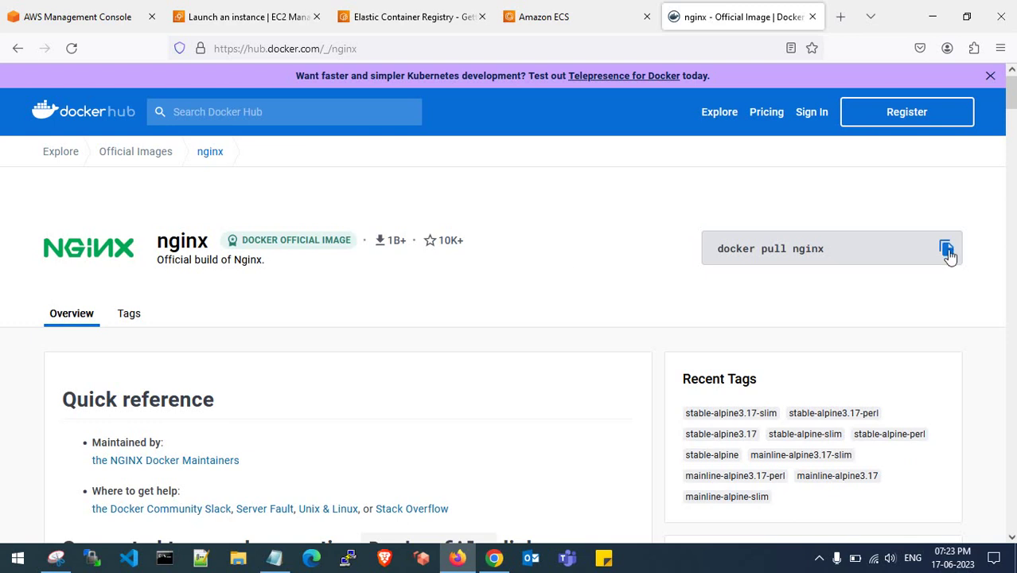
pyautogui.click(947, 250)
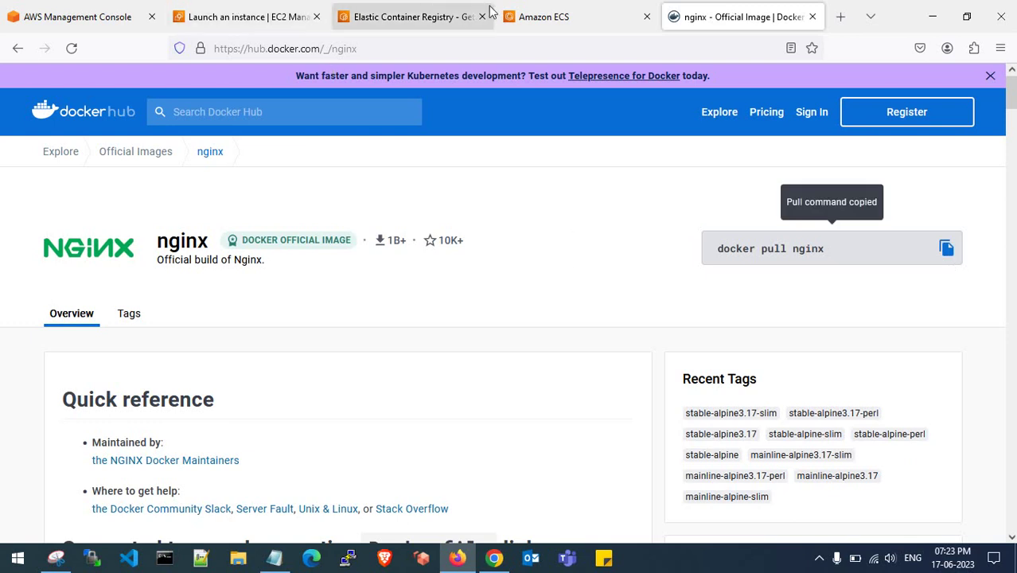
pyautogui.click(411, 16)
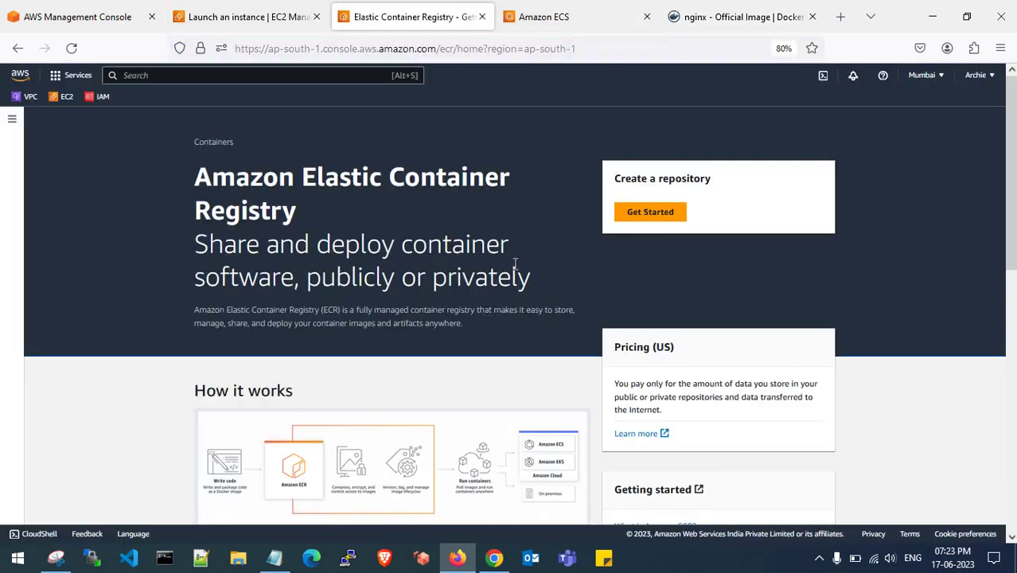
pyautogui.click(542, 12)
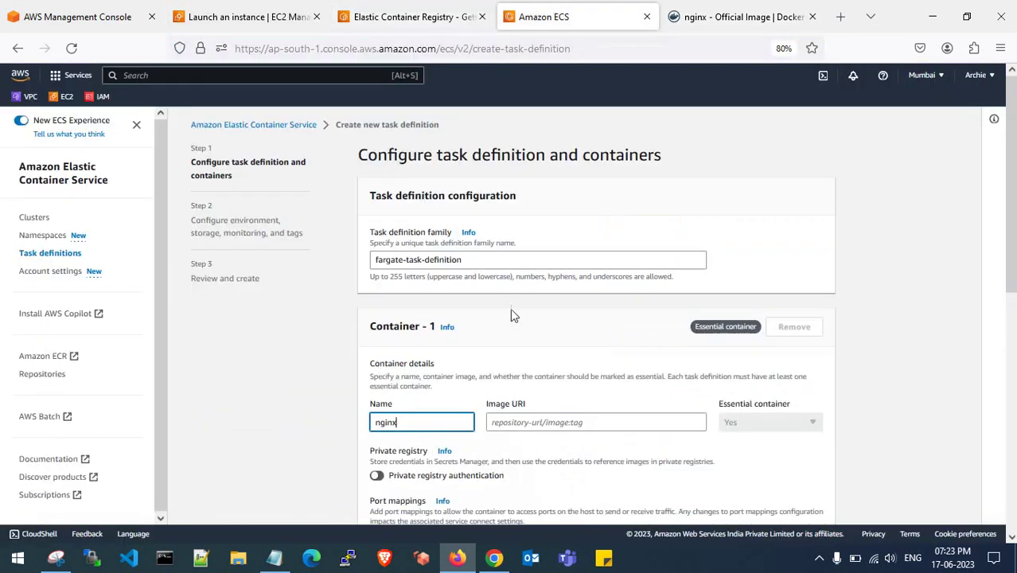
pyautogui.click(527, 422)
# Open the newly launched docker-testing-images instance in EC2 and copy its public IPv4 address.
pyautogui.click(292, 10)
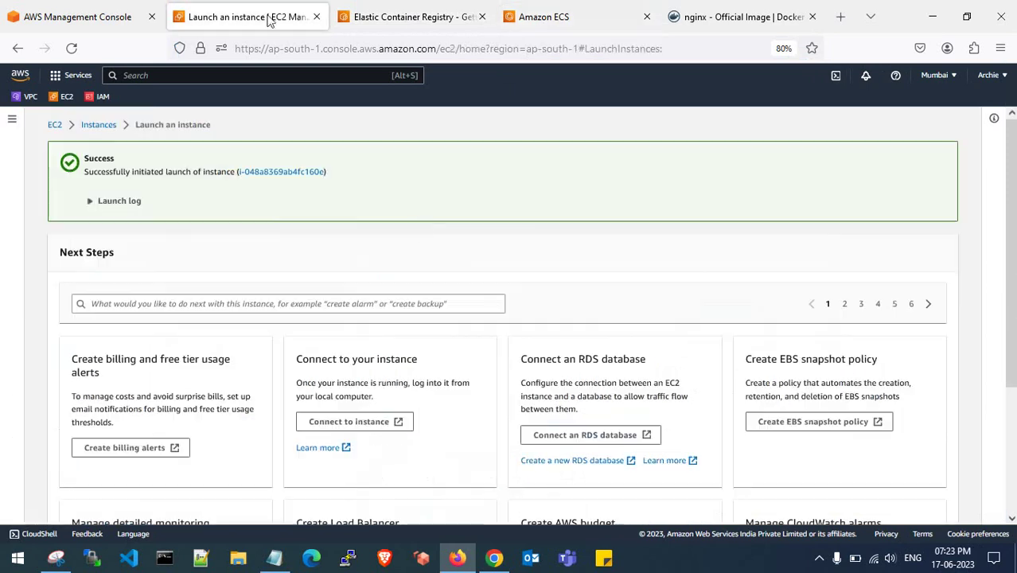
pyautogui.click(273, 171)
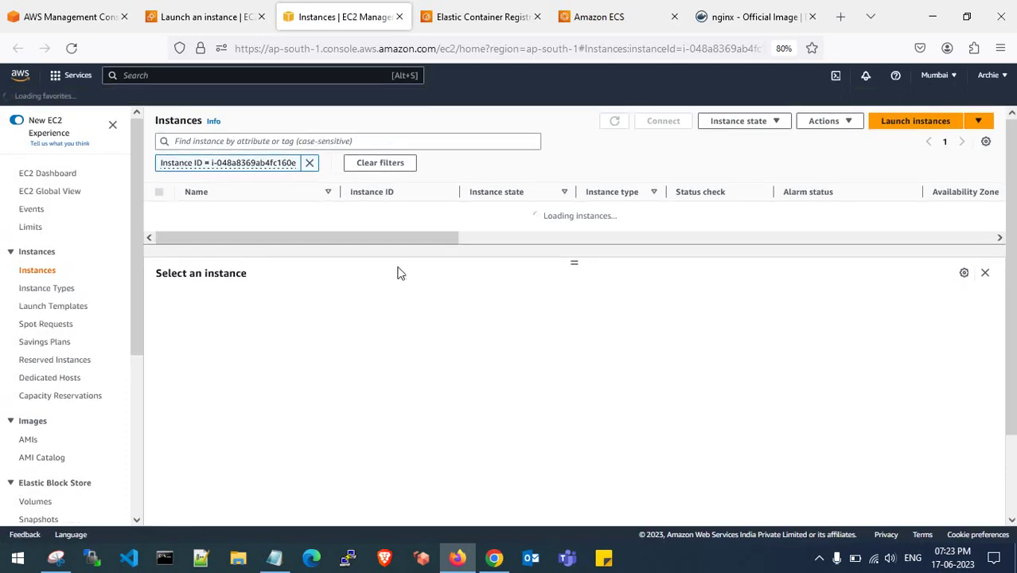
pyautogui.click(160, 212)
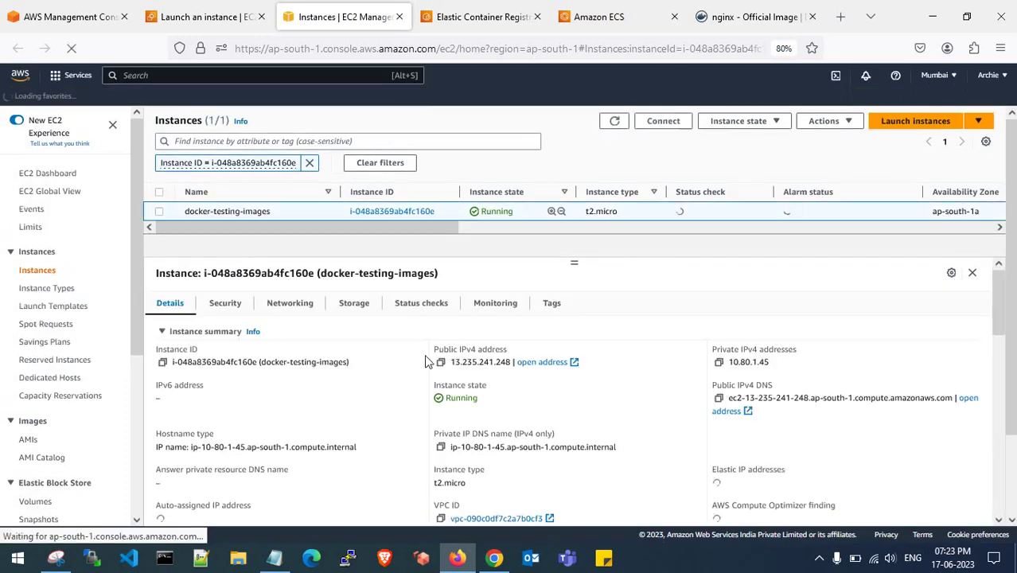
pyautogui.click(440, 363)
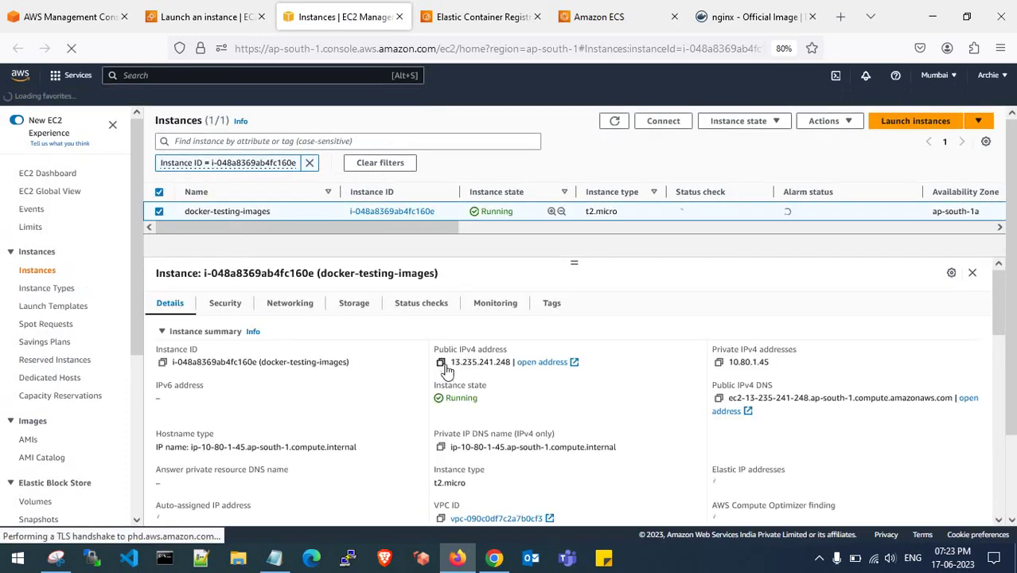
# Switch to PuTTY, set the copied public IPv4 address as host name, and select drupal.ppk as the SSH authentication private key file.
pyautogui.click(348, 558)
pyautogui.hotkey('ctrl', 'v')
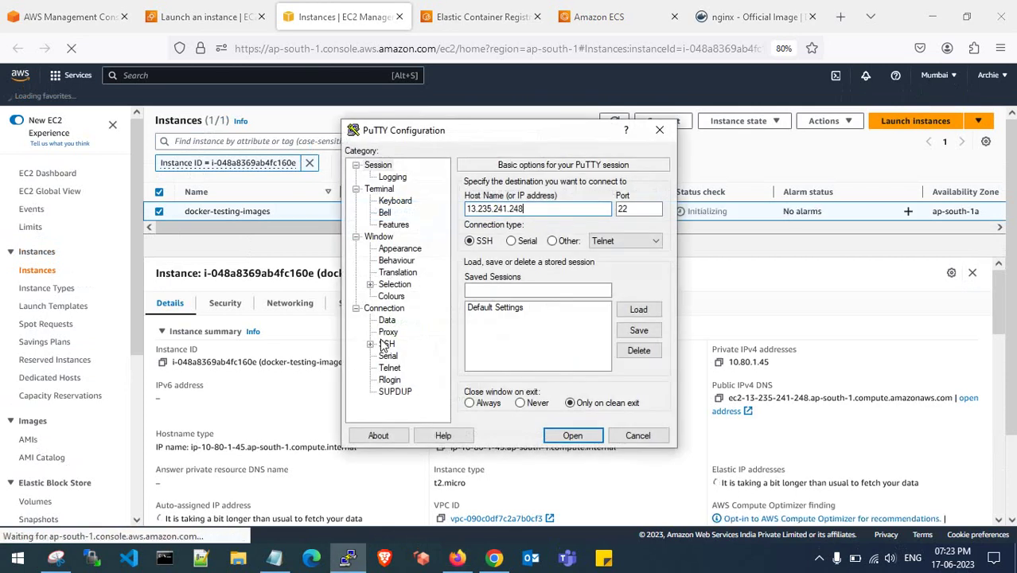
pyautogui.click(370, 344)
pyautogui.click(398, 355)
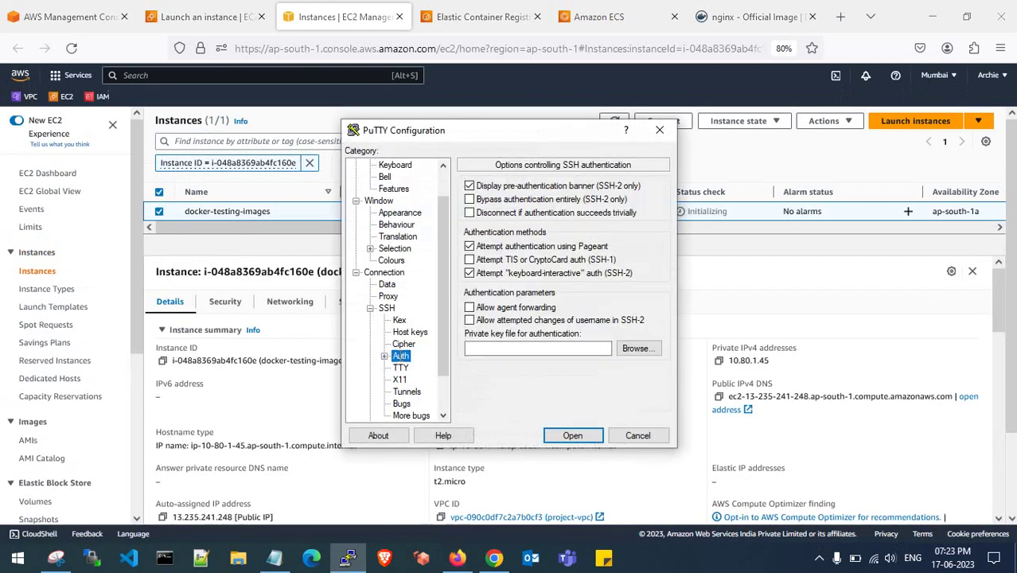
pyautogui.click(638, 351)
pyautogui.scroll(-2, 547, 316)
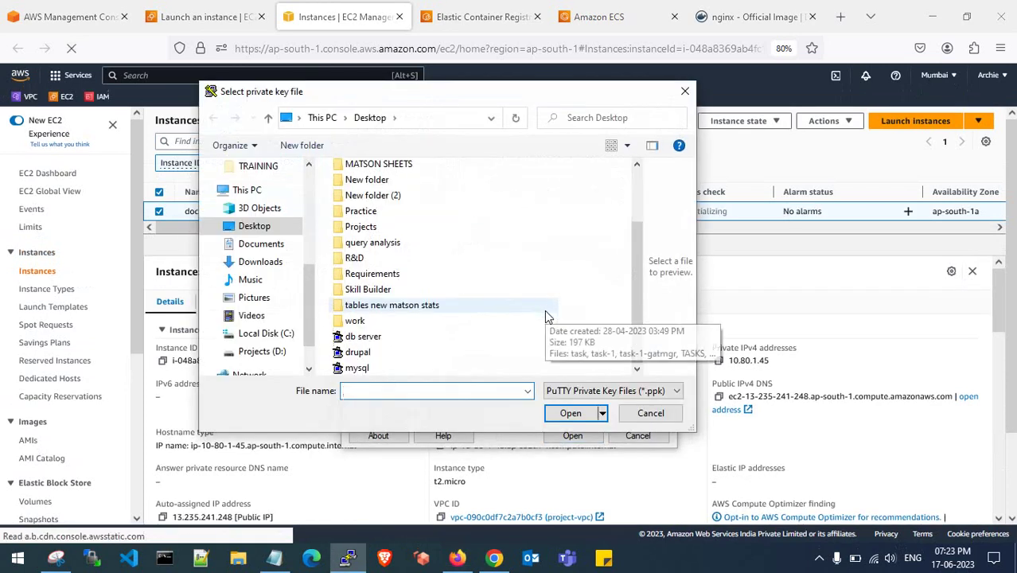
pyautogui.click(358, 352)
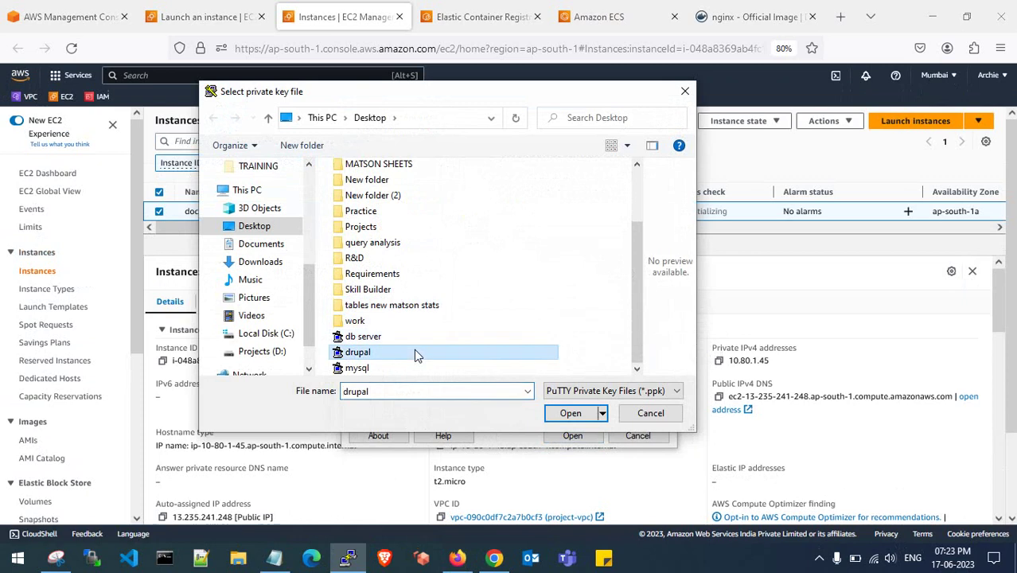
pyautogui.click(567, 413)
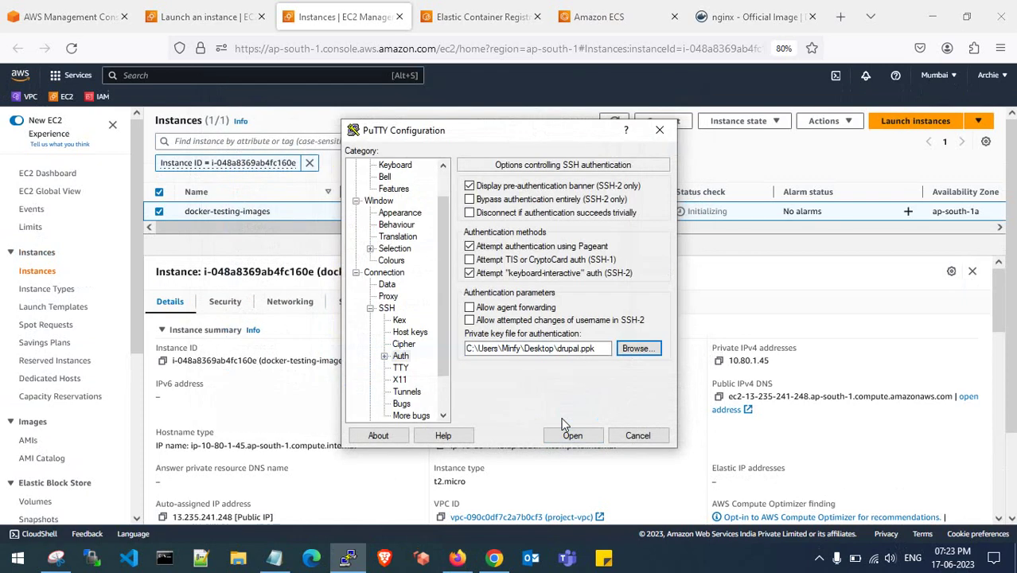
# Start the SSH connection, accept the server's host key, and log in as ec2-user.
pyautogui.click(566, 436)
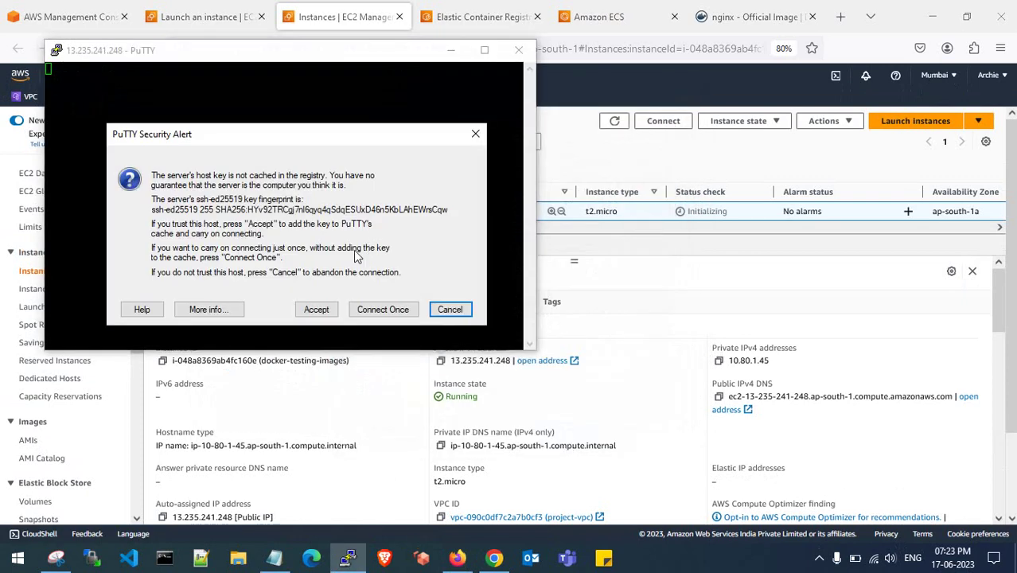
pyautogui.click(317, 309)
pyautogui.write('ec2')
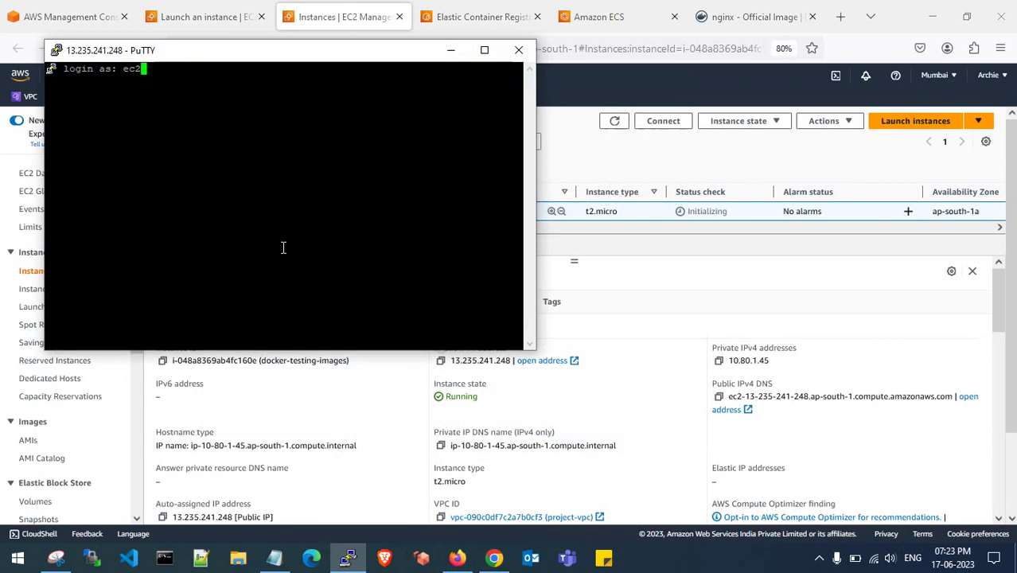
pyautogui.write('-user')
pyautogui.press('Return')
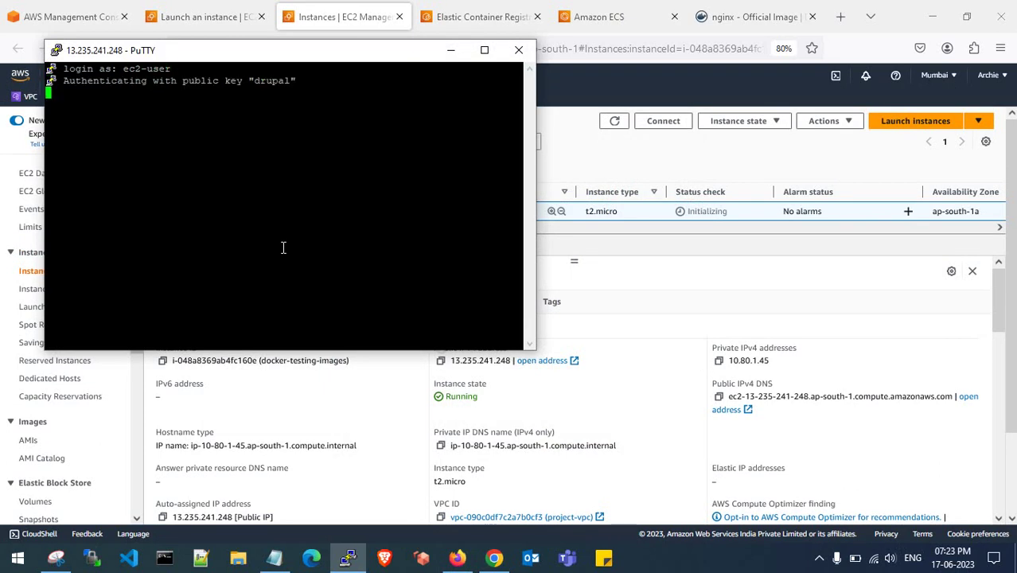
pyautogui.press('Return')
pyautogui.press('Return')
# Switch to the root user with sudo su - and maximize the terminal window.
pyautogui.write('sud')
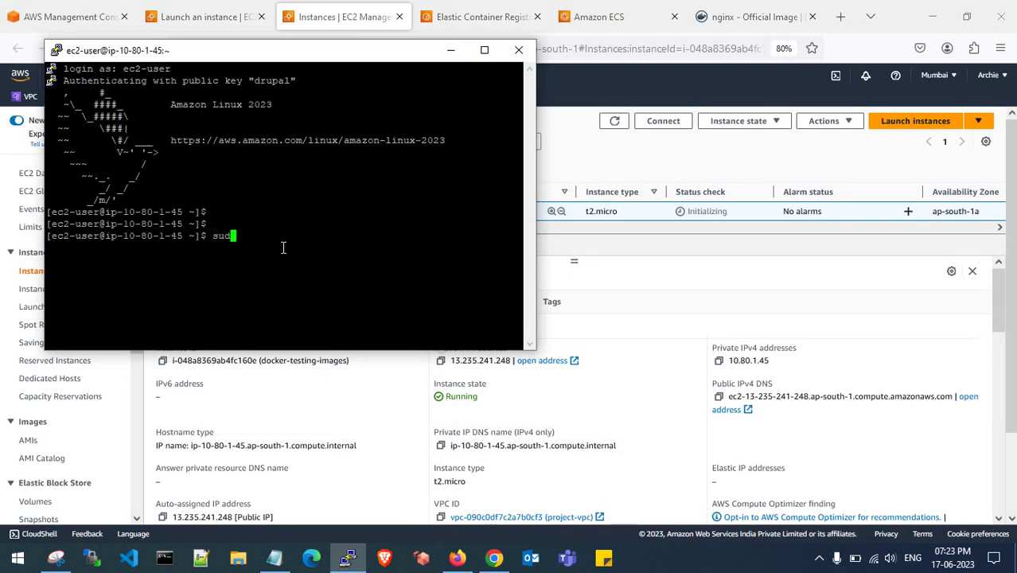
pyautogui.write('o su -')
pyautogui.press('Return')
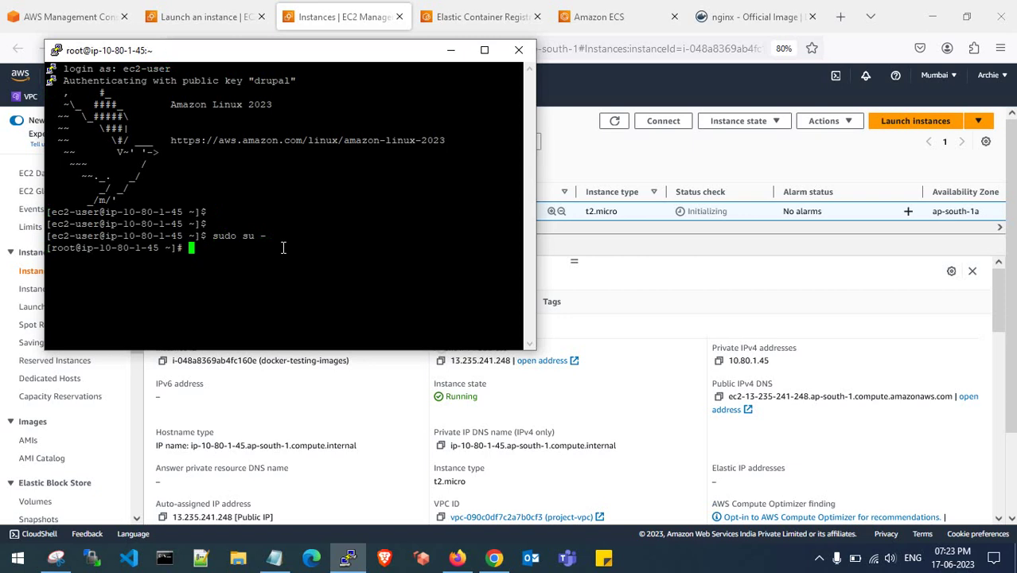
pyautogui.press('super+Up')
pyautogui.press('Return')
pyautogui.press('Return')
pyautogui.press('Return')
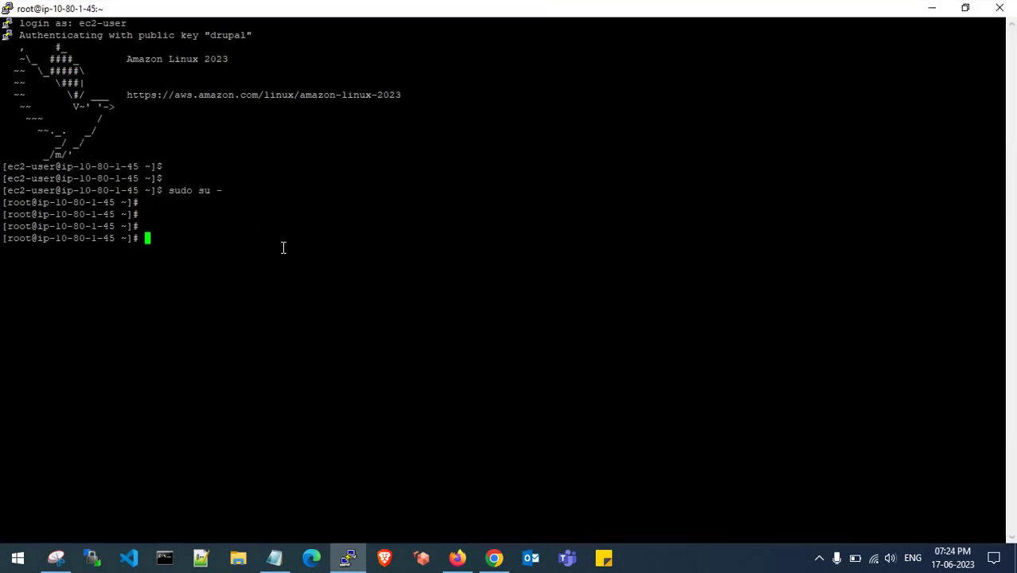
# Run the docker command to check whether Docker is available on the instance.
pyautogui.write('docker')
pyautogui.press('Return')
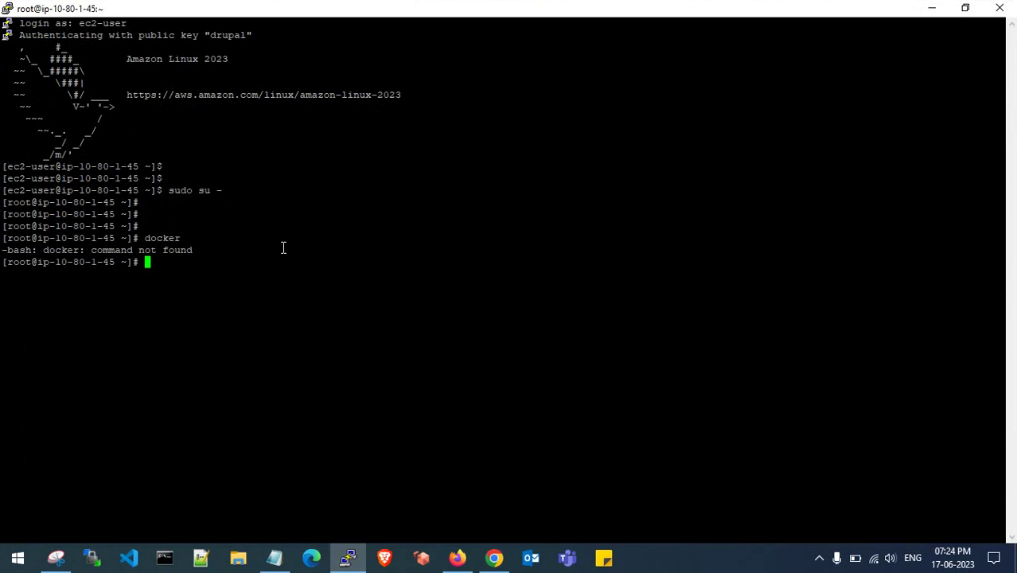
pyautogui.press('Return')
pyautogui.press('Return')
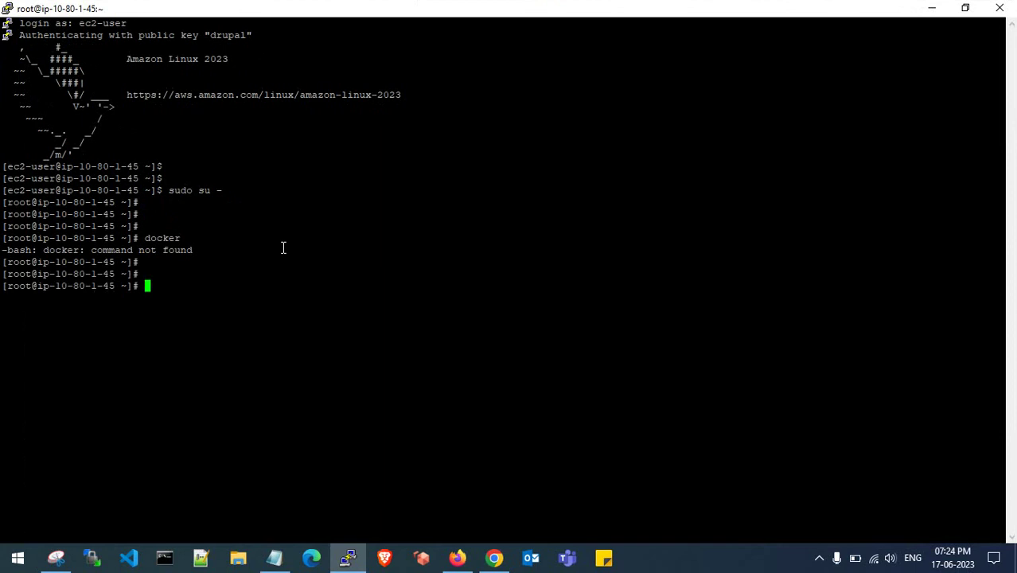
# Install Docker with yum install docker and approve the package installation.
pyautogui.write('yum install dock')
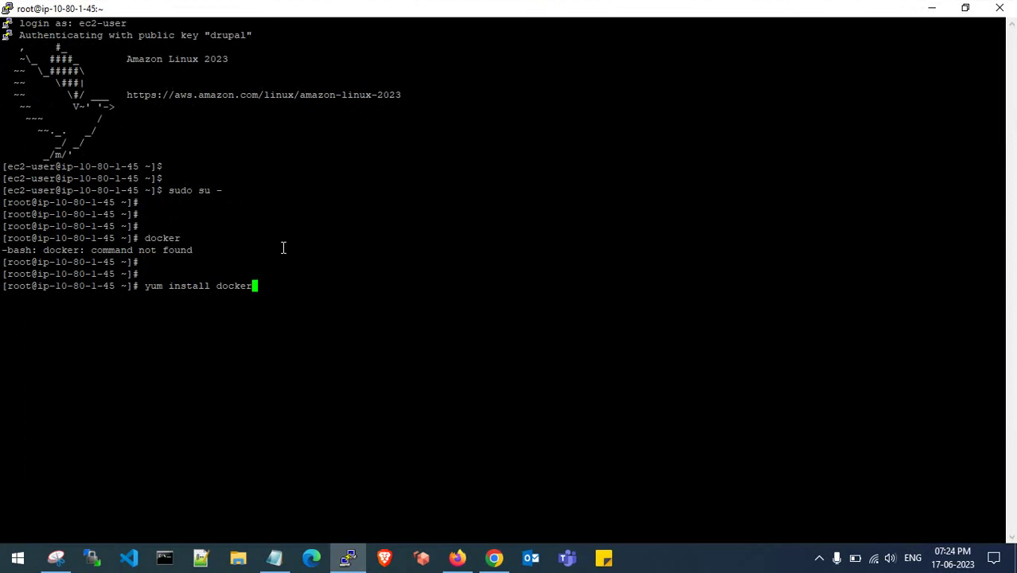
pyautogui.write('er')
pyautogui.press('Return')
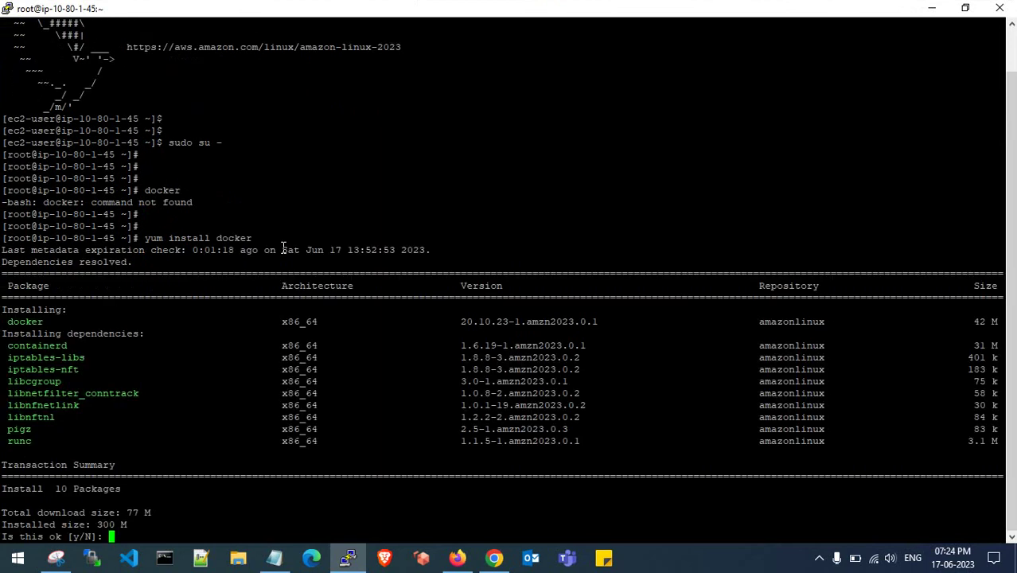
pyautogui.write('y')
pyautogui.press('Return')
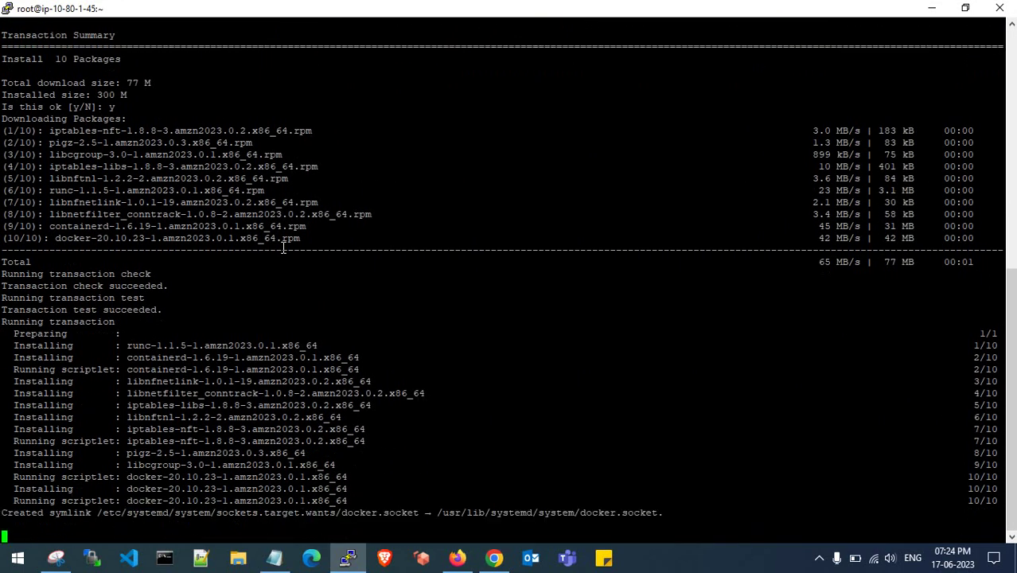
pyautogui.press('Return')
pyautogui.press('Return')
pyautogui.press('Return')
pyautogui.press('Return')
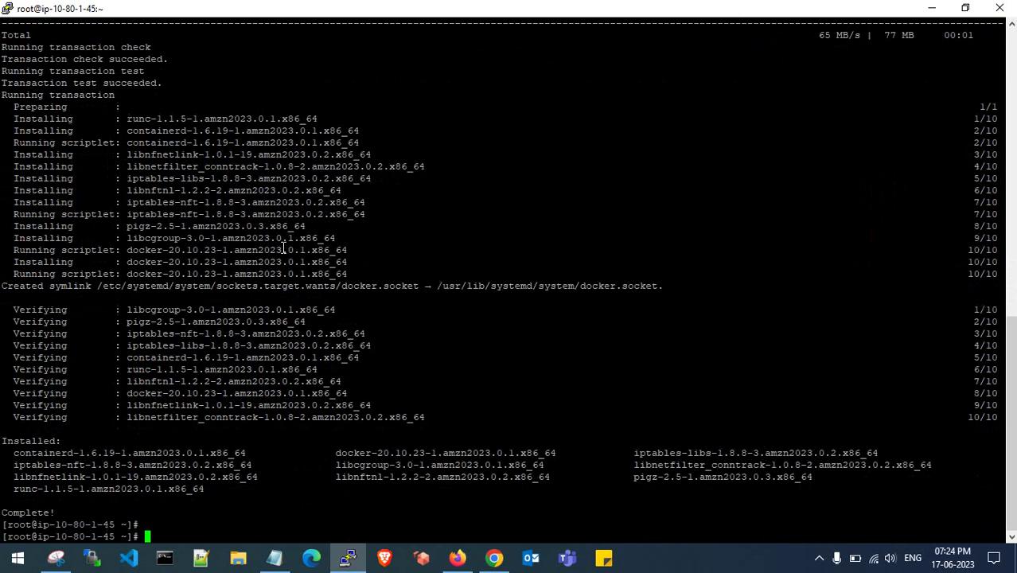
# Clear the terminal and check the Docker service's state with systemctl status docker.
pyautogui.hotkey('ctrl', 'l')
pyautogui.press('Return')
pyautogui.press('Return')
pyautogui.press('Return')
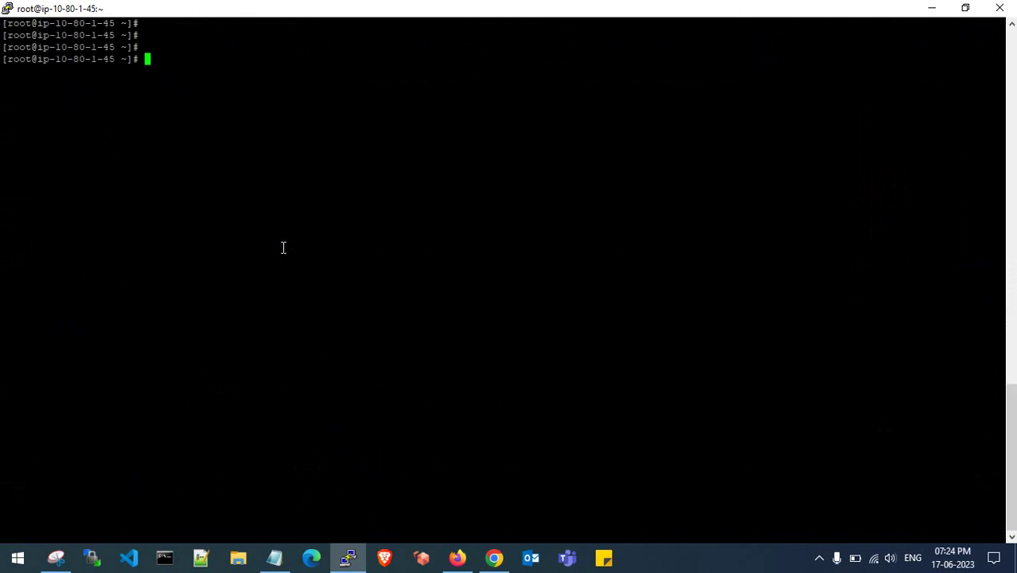
pyautogui.write('systemctl status ')
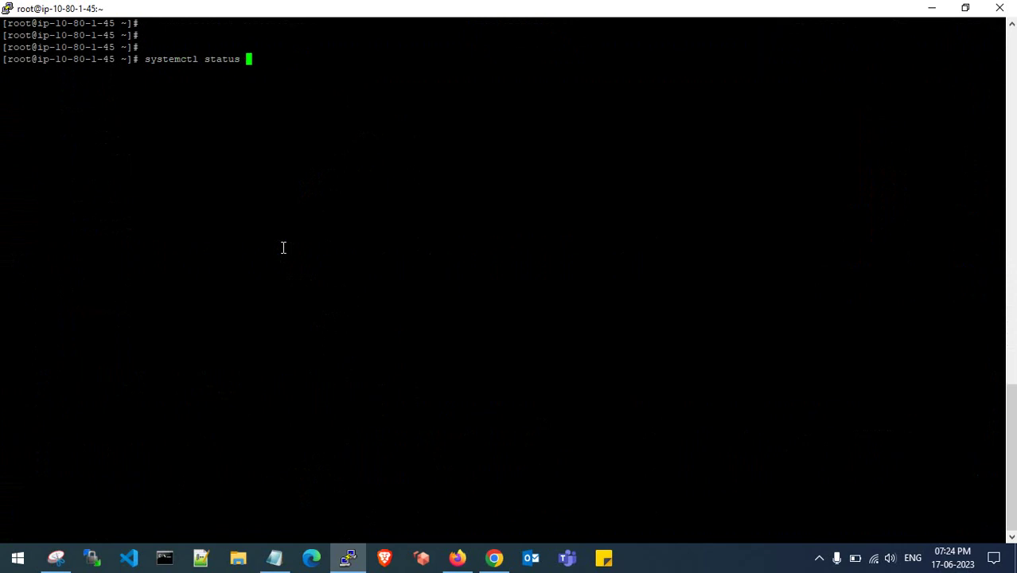
pyautogui.write('doicker')
pyautogui.press('Left')
pyautogui.press('Left')
pyautogui.press('BackSpace')
pyautogui.press('Return')
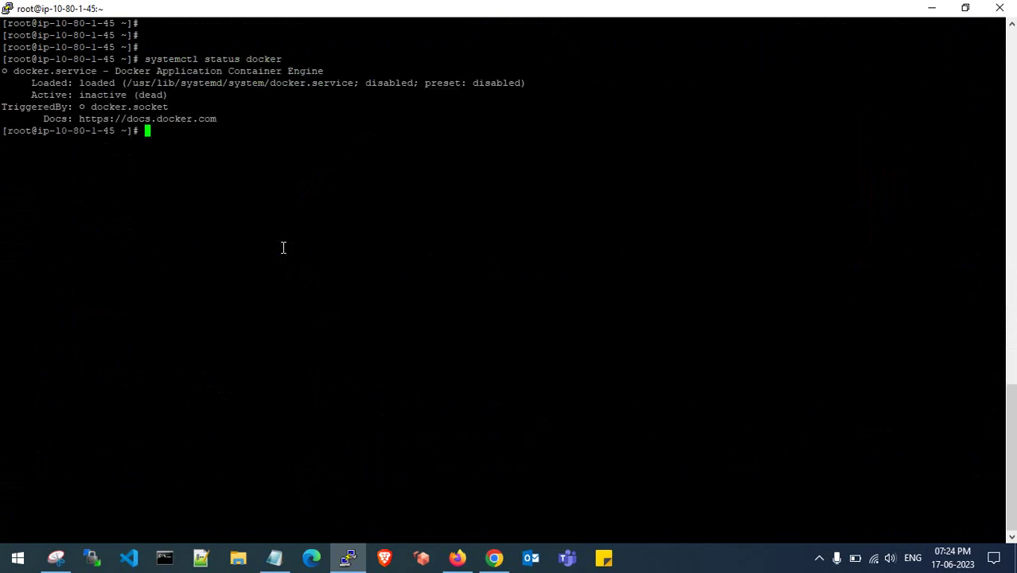
pyautogui.press('Return')
pyautogui.press('Return')
pyautogui.press('Return')
# Start the Docker service with systemctl start docker.
pyautogui.press('Up')
pyautogui.press('Left')
pyautogui.press('Left')
pyautogui.press('Left')
pyautogui.press('Left')
pyautogui.press('Left')
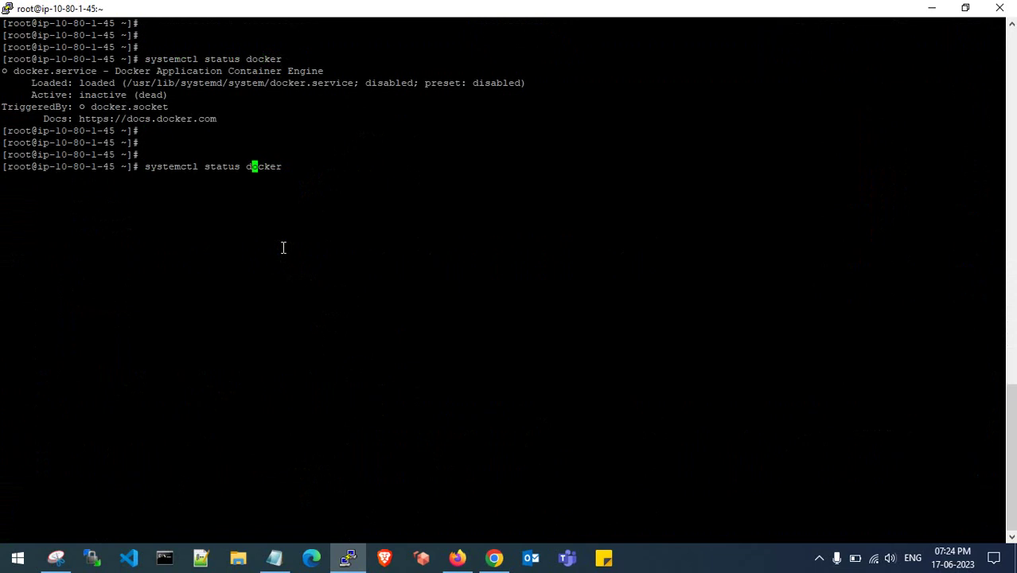
pyautogui.press('BackSpace')
pyautogui.press('BackSpace')
pyautogui.press('BackSpace')
pyautogui.press('BackSpace')
pyautogui.press('BackSpace')
pyautogui.press('BackSpace')
pyautogui.write('start')
pyautogui.press('Return')
pyautogui.press('Return')
pyautogui.press('Return')
# Run systemctl status docker again and examine the service's Active line.
pyautogui.press('Up')
pyautogui.press('Up')
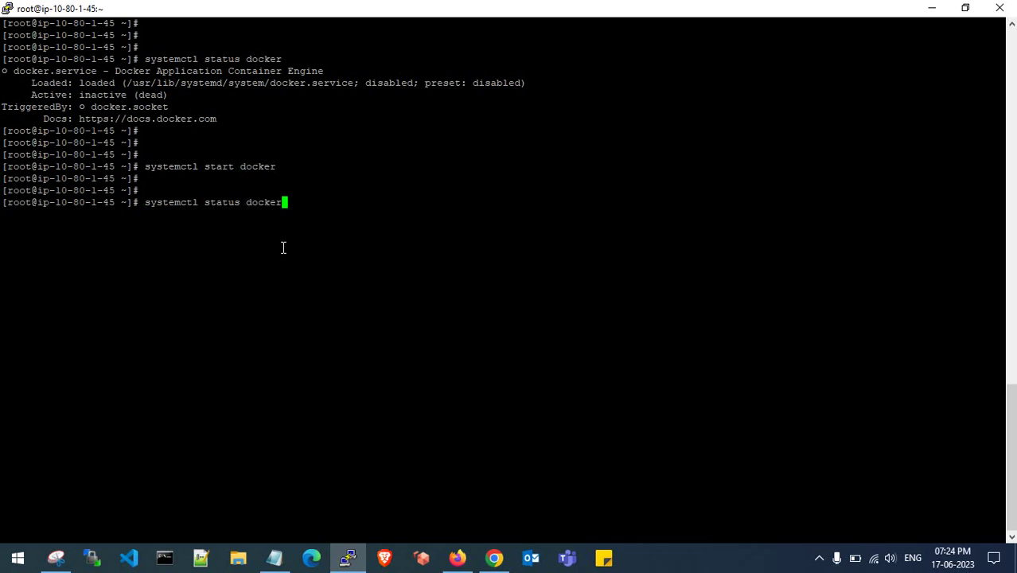
pyautogui.press('Return')
pyautogui.press('q')
pyautogui.press('Return')
pyautogui.press('Return')
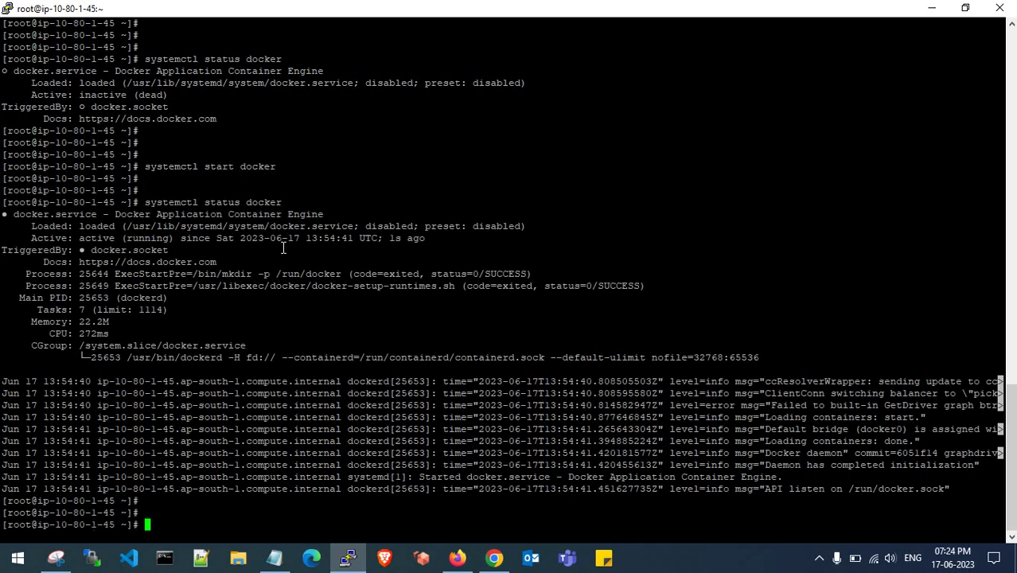
pyautogui.press('Return')
pyautogui.moveTo(81, 239); pyautogui.dragTo(170, 239)
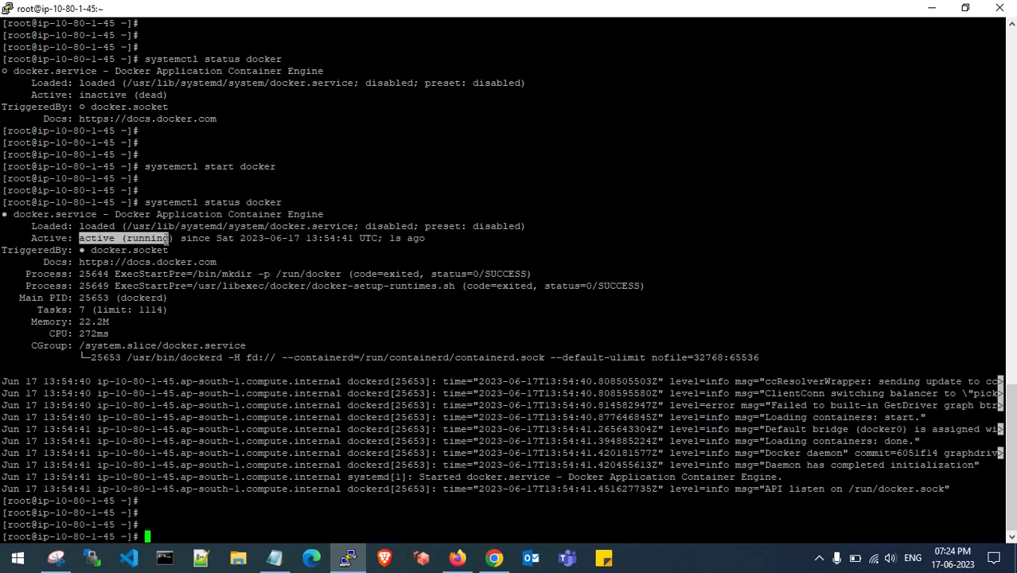
# Clear the terminal and list the local images with docker images.
pyautogui.hotkey('ctrl', 'l')
pyautogui.press('Return')
pyautogui.press('Return')
pyautogui.press('Return')
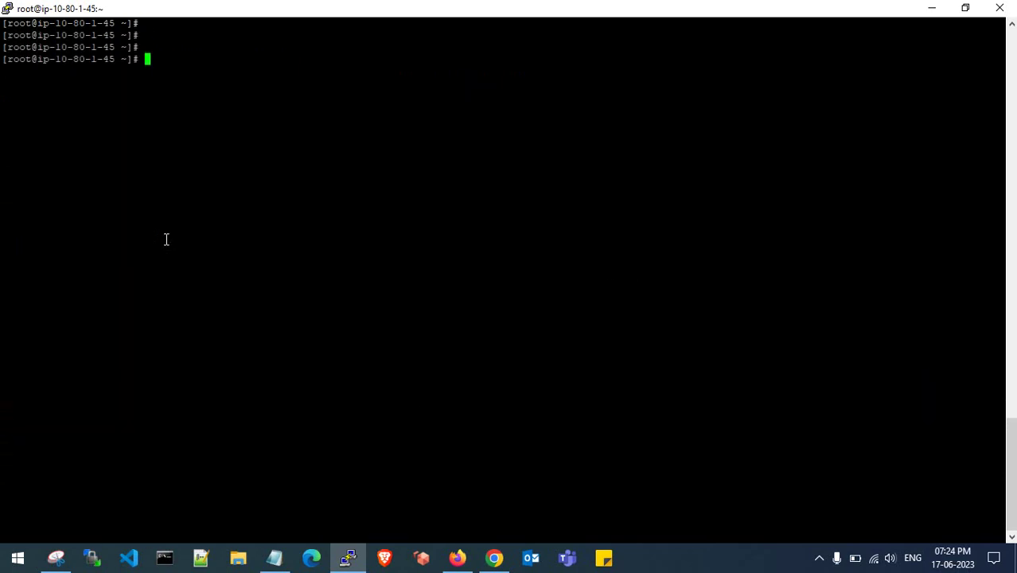
pyautogui.write('docker images')
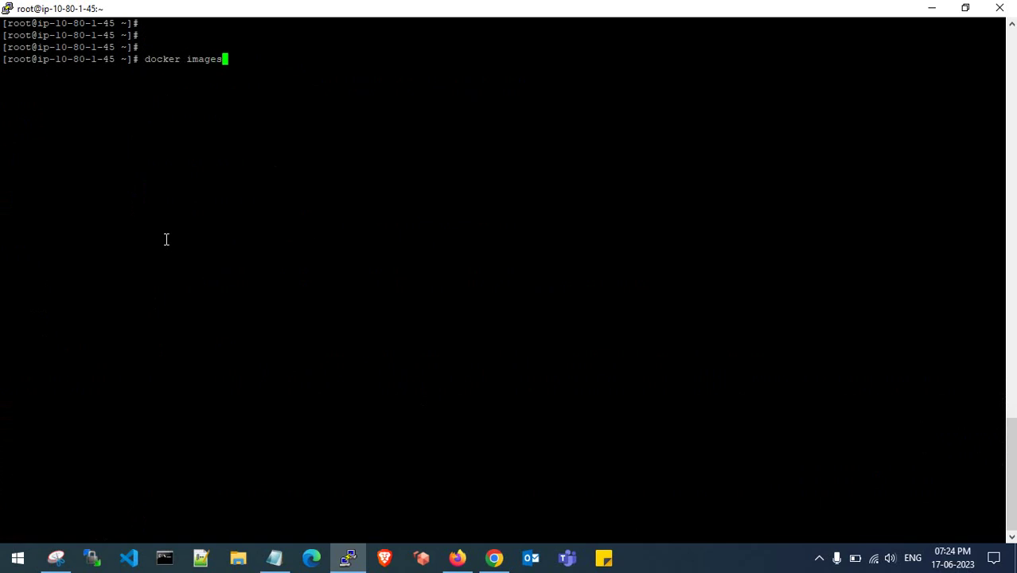
pyautogui.press('Return')
pyautogui.press('Return')
pyautogui.press('Return')
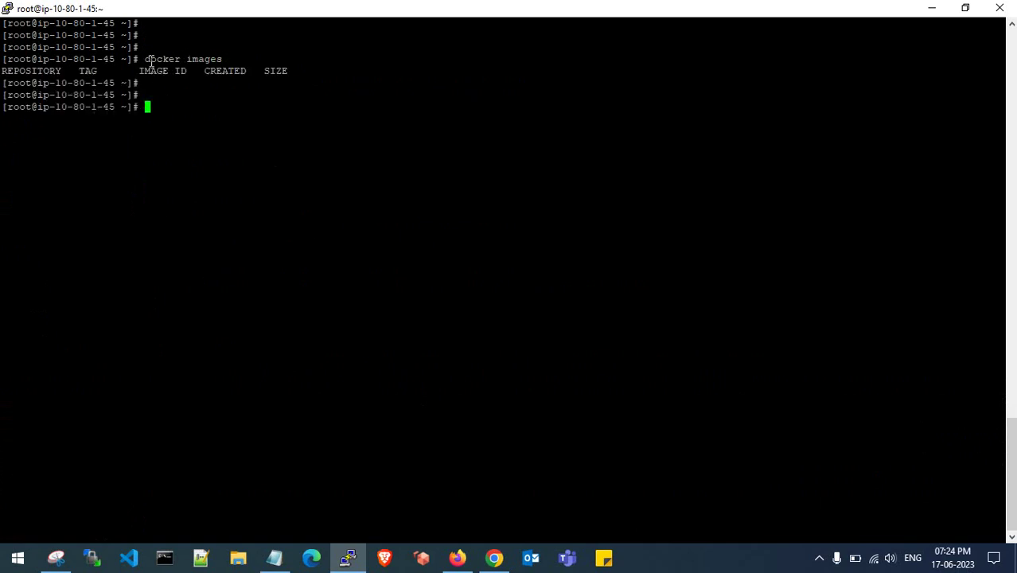
pyautogui.moveTo(145, 60); pyautogui.dragTo(222, 60)
pyautogui.doubleClick(215, 62)
pyautogui.tripleClick(190, 102)
pyautogui.click(190, 102)
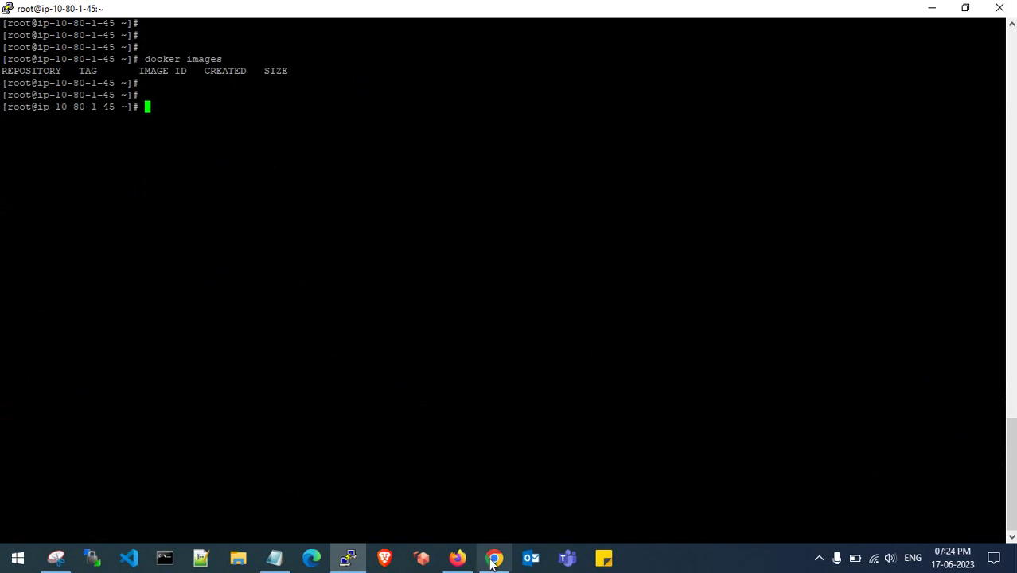
# Copy the pull command from the nginx page on Docker Hub in Firefox and run docker pull nginx in the PuTTY session.
pyautogui.click(456, 558)
pyautogui.click(747, 18)
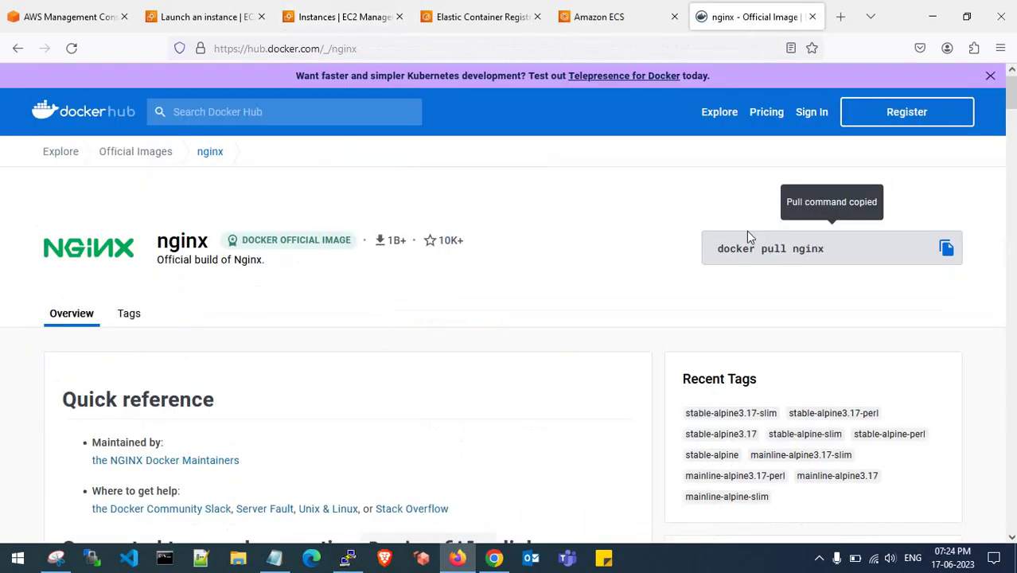
pyautogui.click(932, 15)
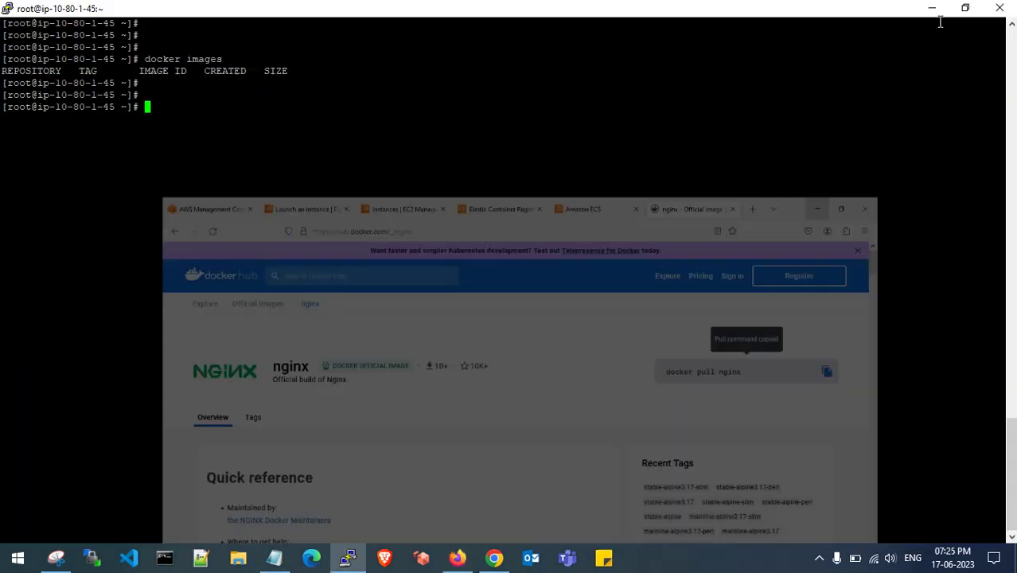
pyautogui.rightClick(538, 183)
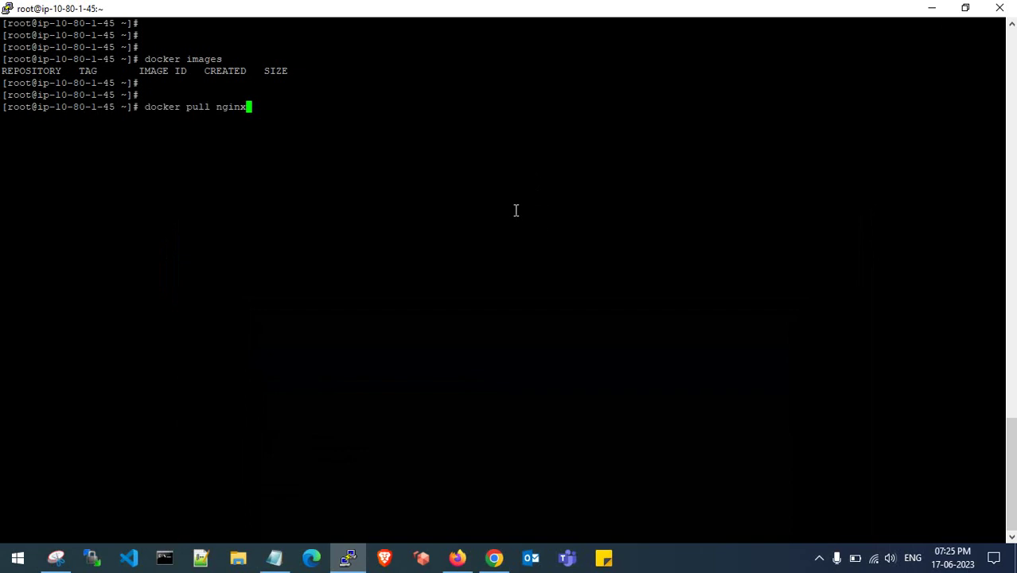
pyautogui.press('Return')
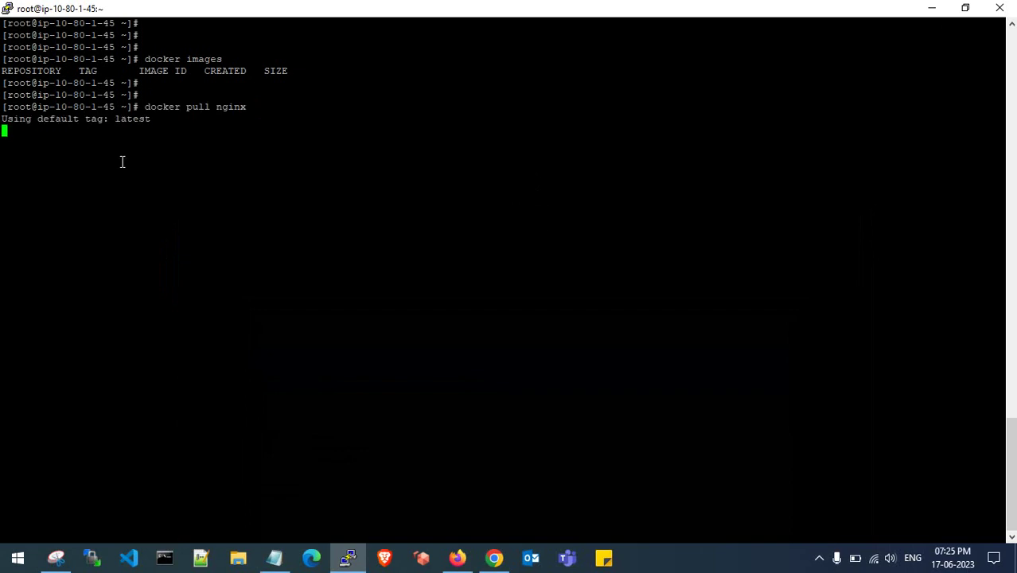
pyautogui.moveTo(102, 120); pyautogui.dragTo(151, 121)
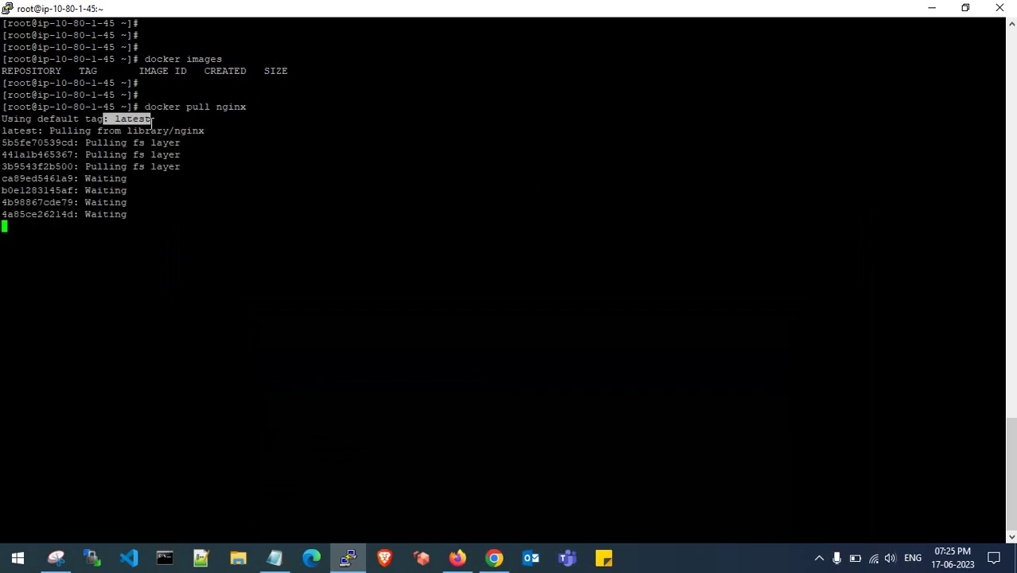
pyautogui.click(150, 132)
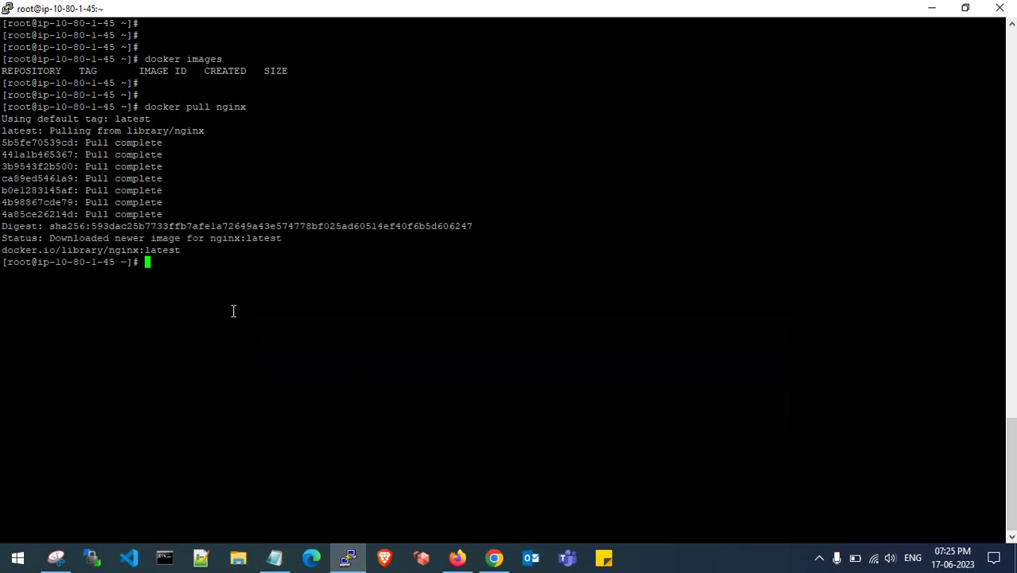
# List the local images again with docker images and examine the nginx entry's tag and image ID.
pyautogui.press('Return')
pyautogui.press('Return')
pyautogui.press('Return')
pyautogui.write('doc')
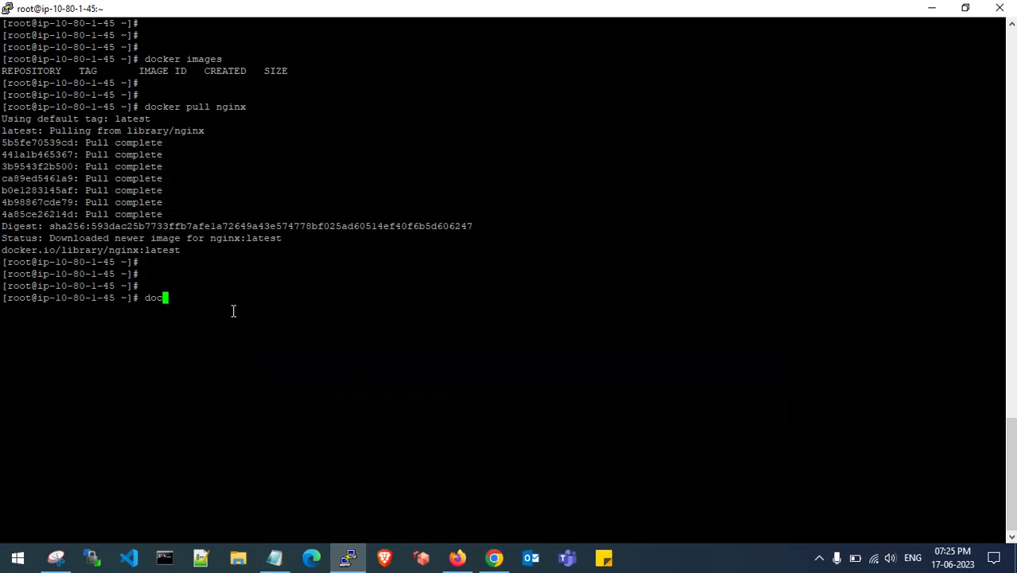
pyautogui.write('ker images')
pyautogui.press('Return')
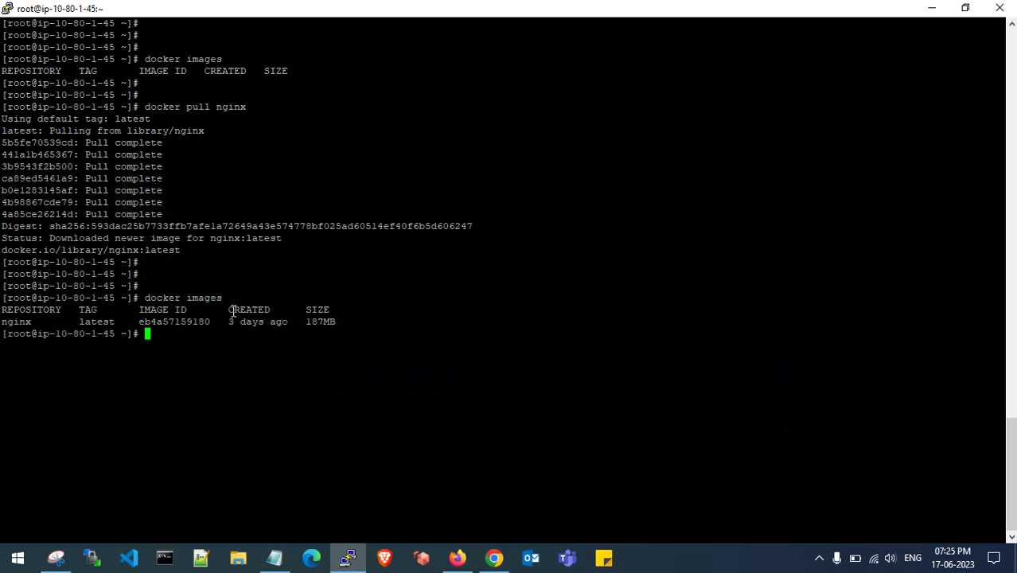
pyautogui.press('Return')
pyautogui.press('Return')
pyautogui.moveTo(76, 322); pyautogui.dragTo(174, 323)
pyautogui.click(175, 325)
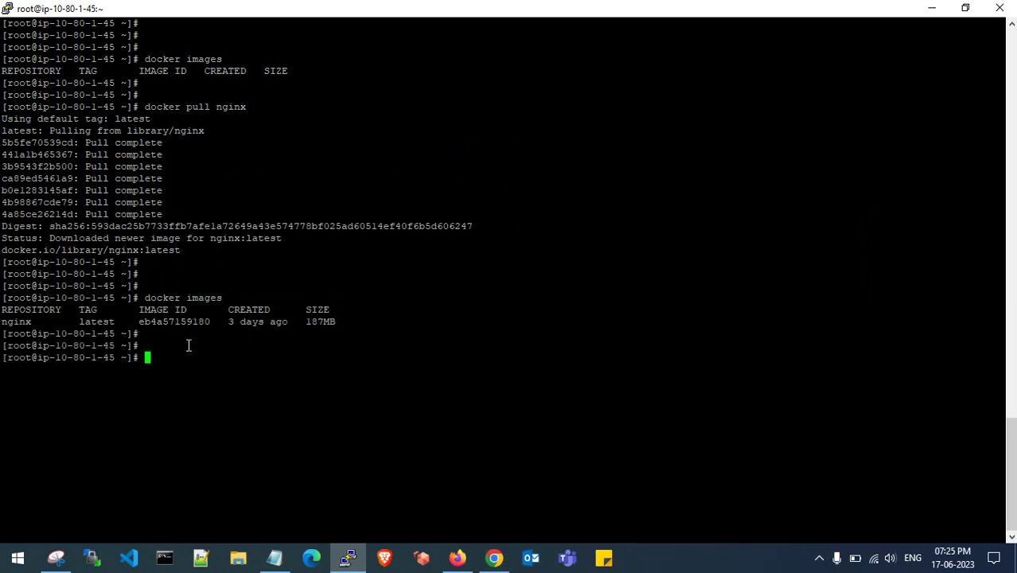
# Switch to the Elastic Container Registry page in Firefox and create a private repository named tarun-repo with the remaining settings at their defaults.
pyautogui.click(460, 558)
pyautogui.click(482, 16)
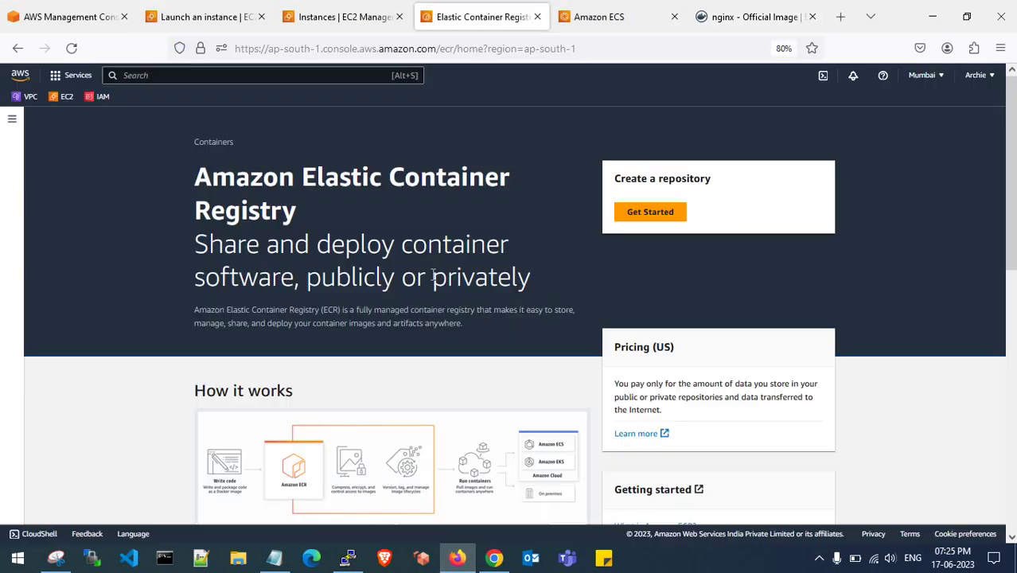
pyautogui.click(648, 213)
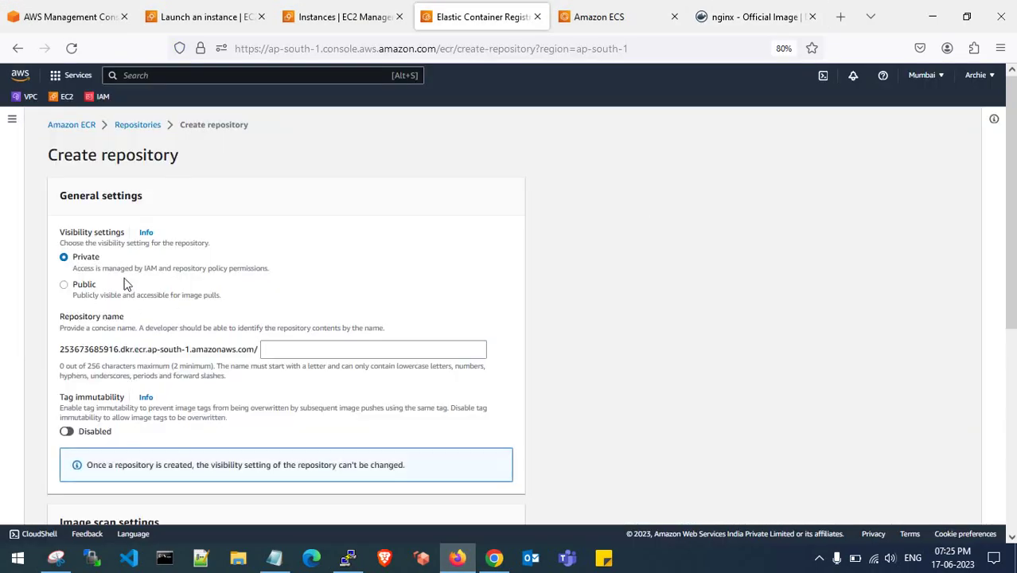
pyautogui.click(275, 350)
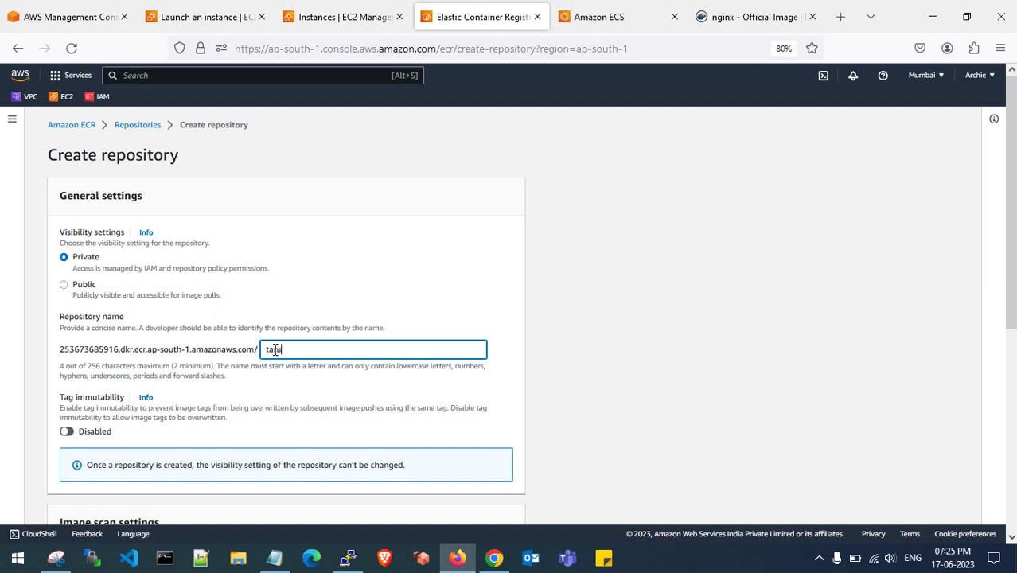
pyautogui.write('tarun-repo')
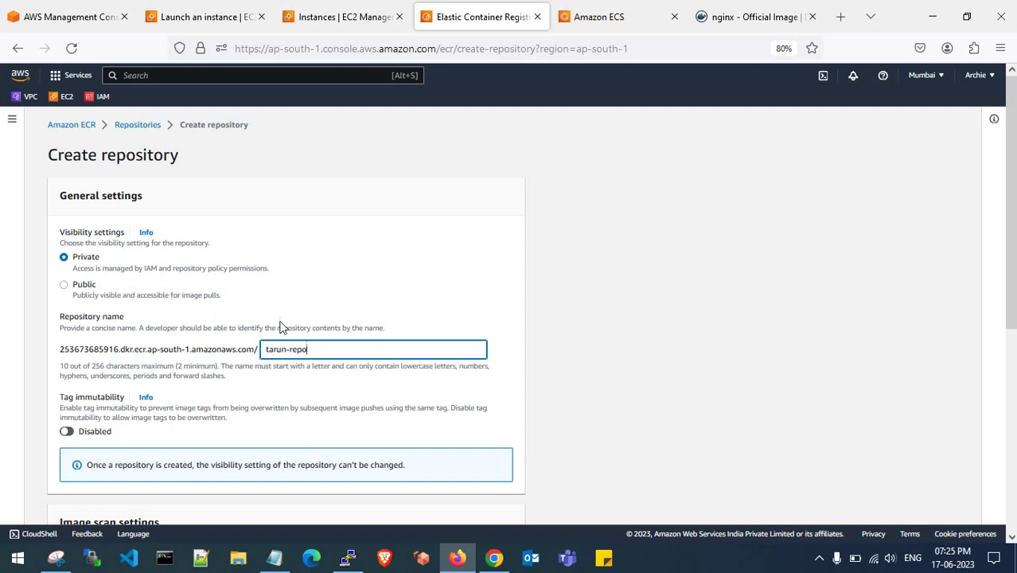
pyautogui.scroll(-4, 279, 320)
pyautogui.scroll(-4, 464, 483)
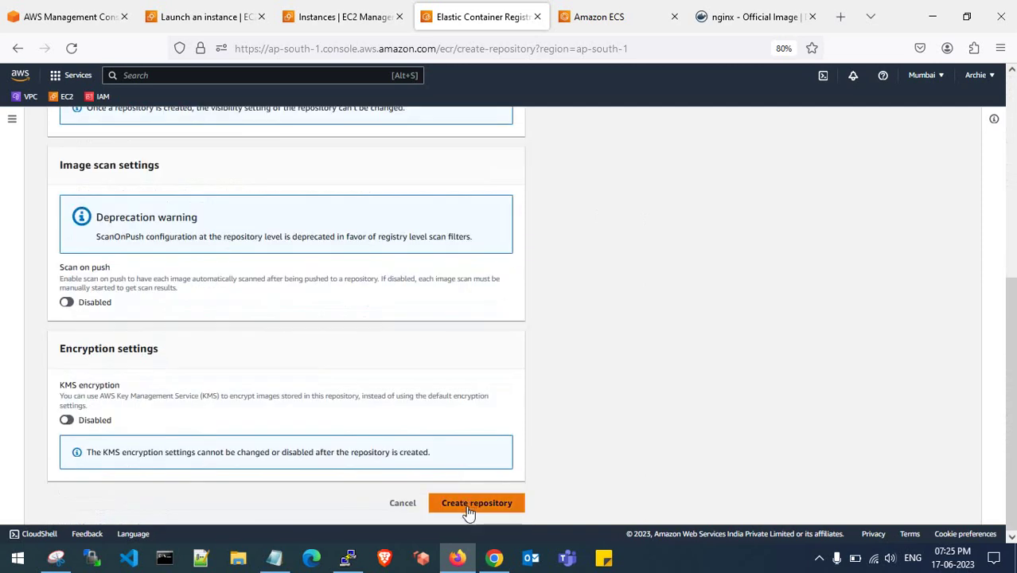
pyautogui.click(468, 510)
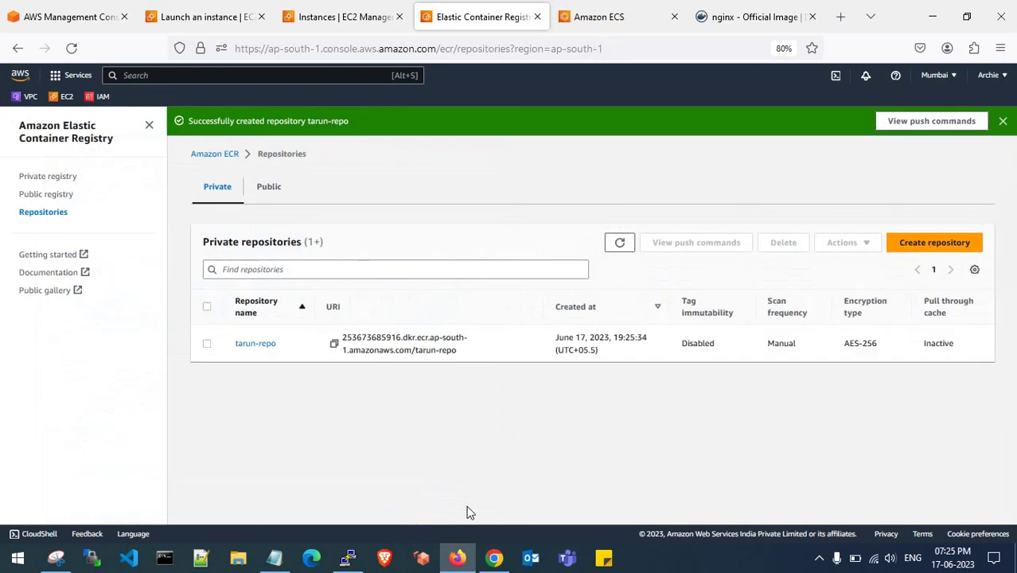
# Open the new repository's push commands for macOS / Linux and copy the registry authentication command.
pyautogui.click(246, 349)
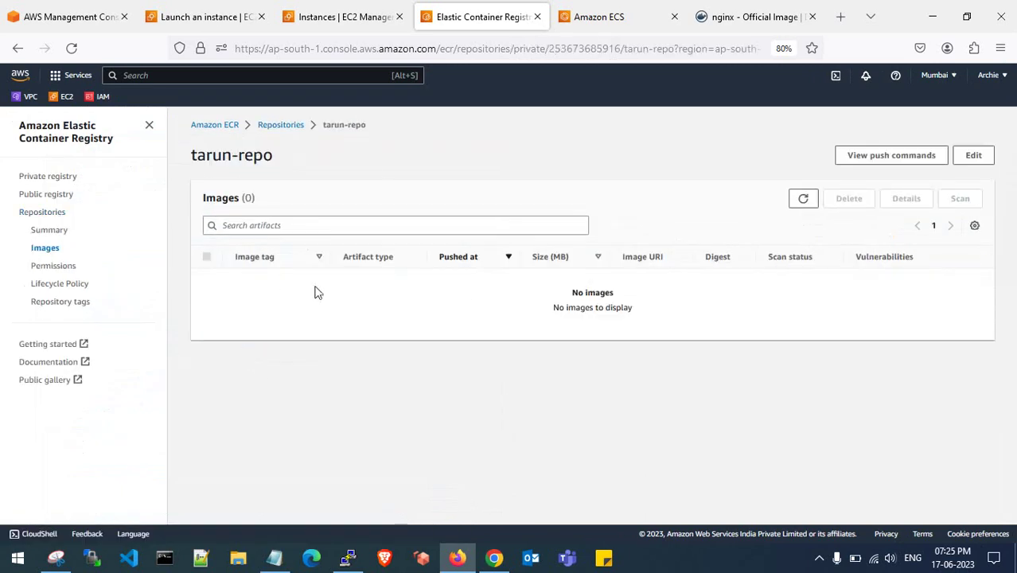
pyautogui.click(295, 127)
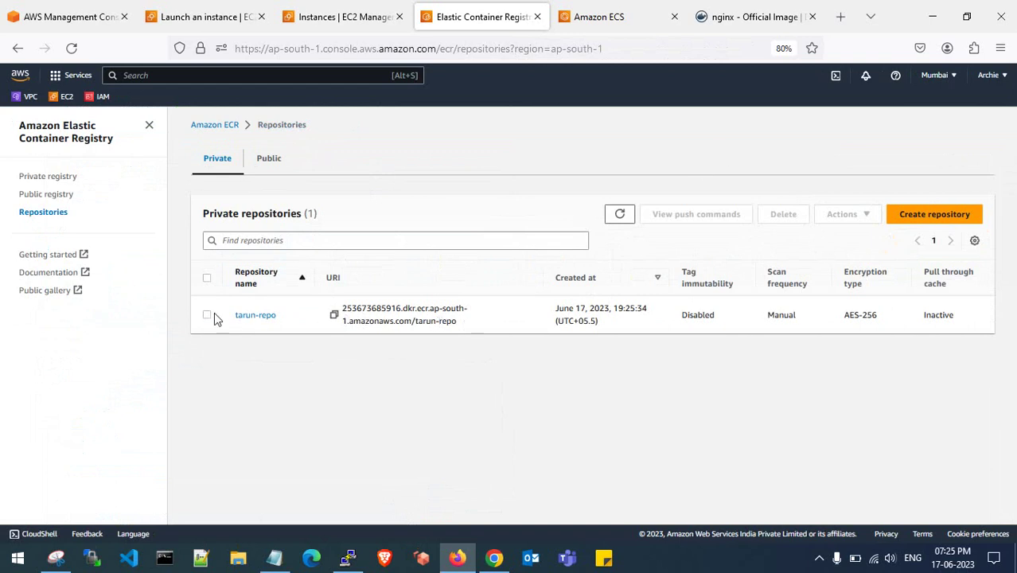
pyautogui.click(245, 319)
pyautogui.click(917, 157)
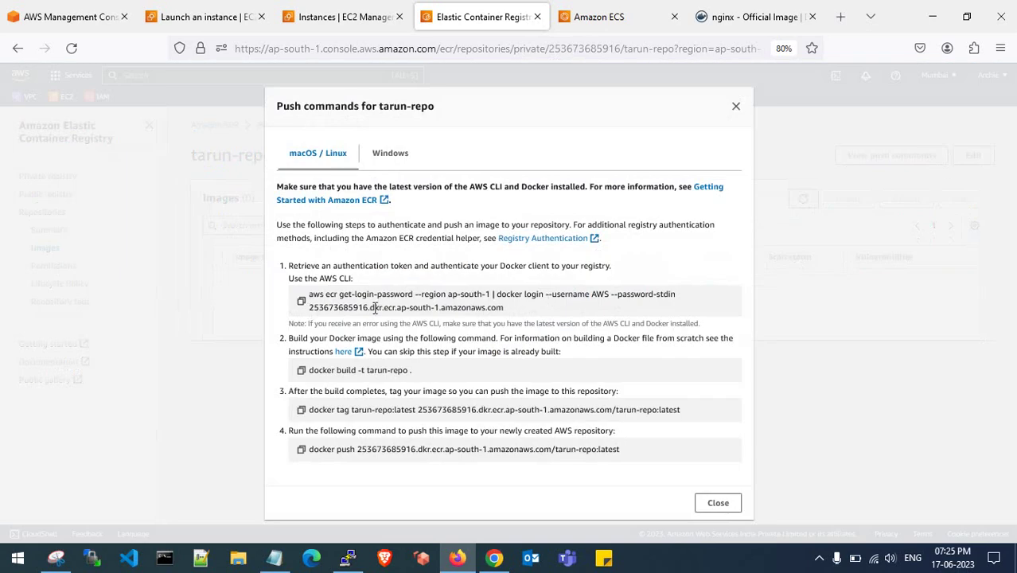
pyautogui.click(302, 301)
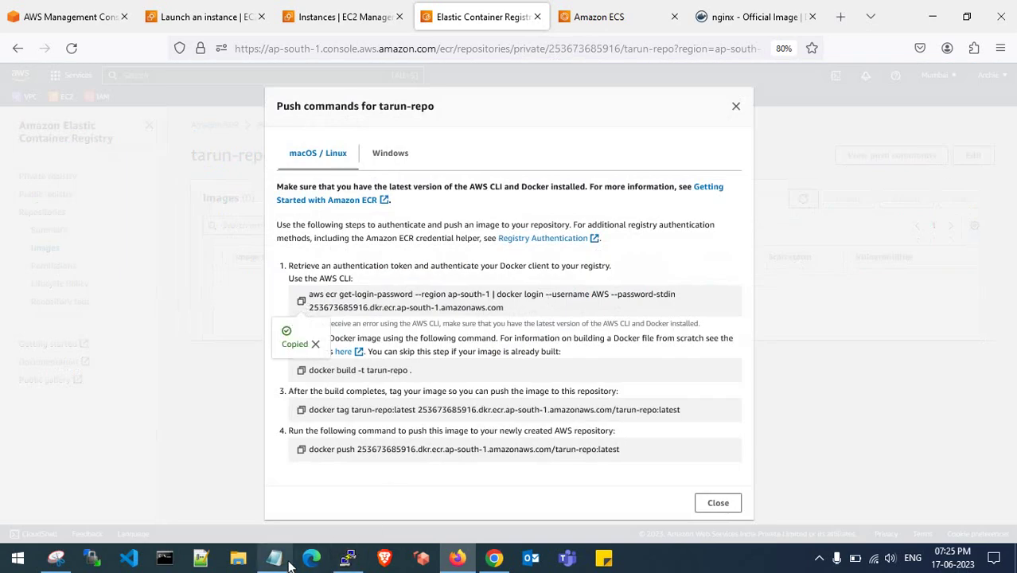
# Run aws configure in the PuTTY session and enter the AWS access key ID copied from Notepad.
pyautogui.click(348, 557)
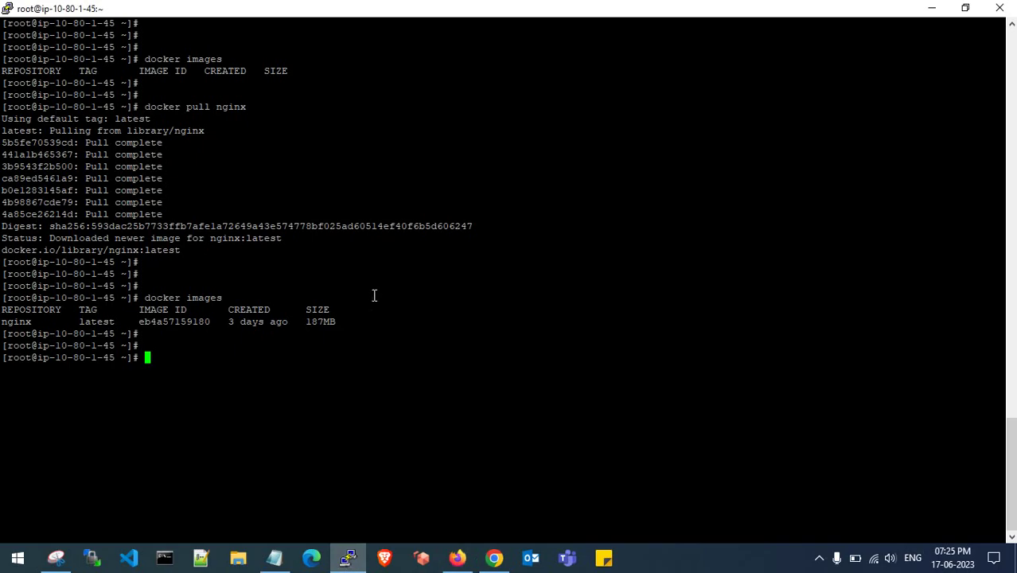
pyautogui.write('aws configure')
pyautogui.press('Return')
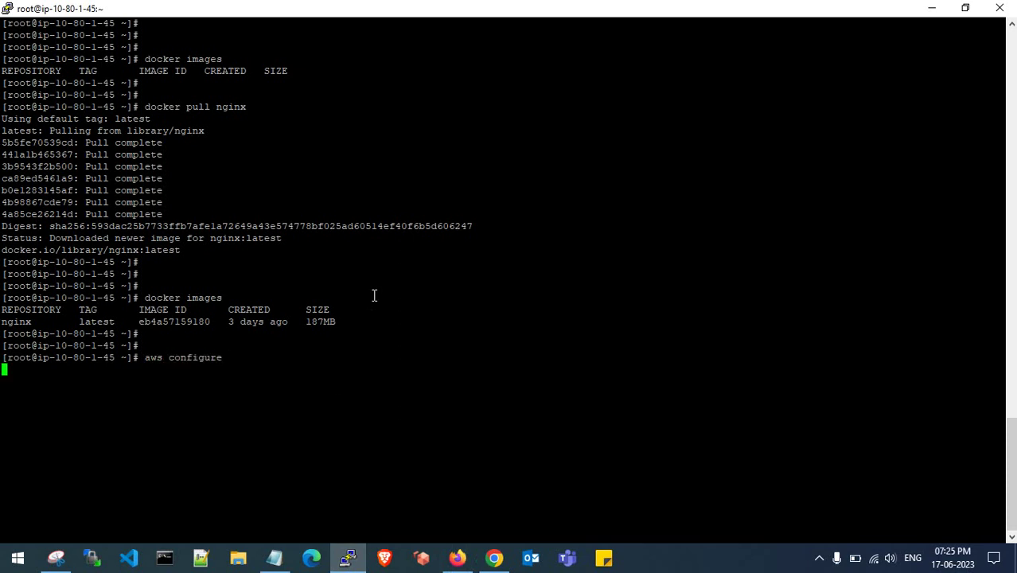
pyautogui.click(274, 558)
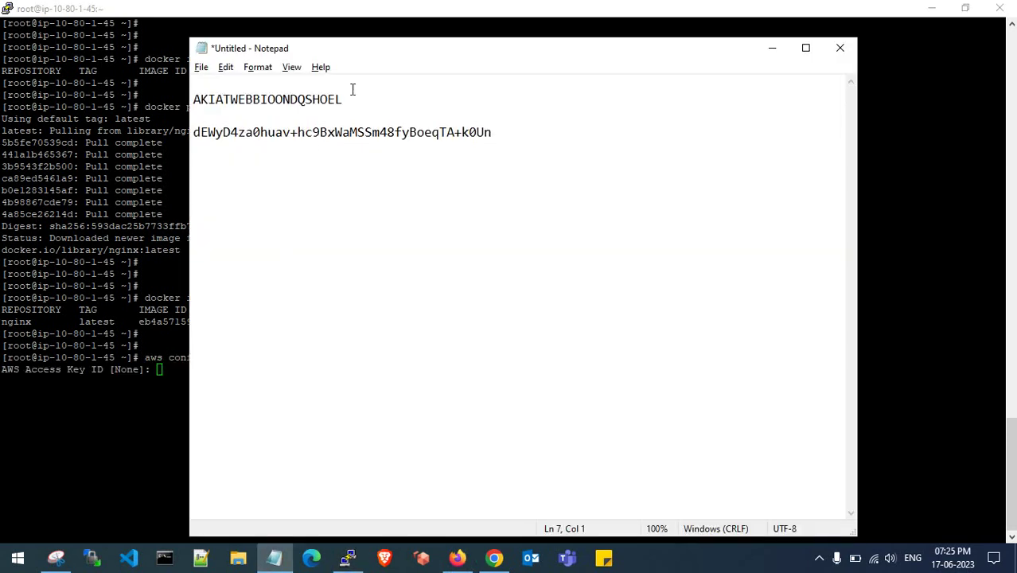
pyautogui.moveTo(345, 98); pyautogui.dragTo(192, 98)
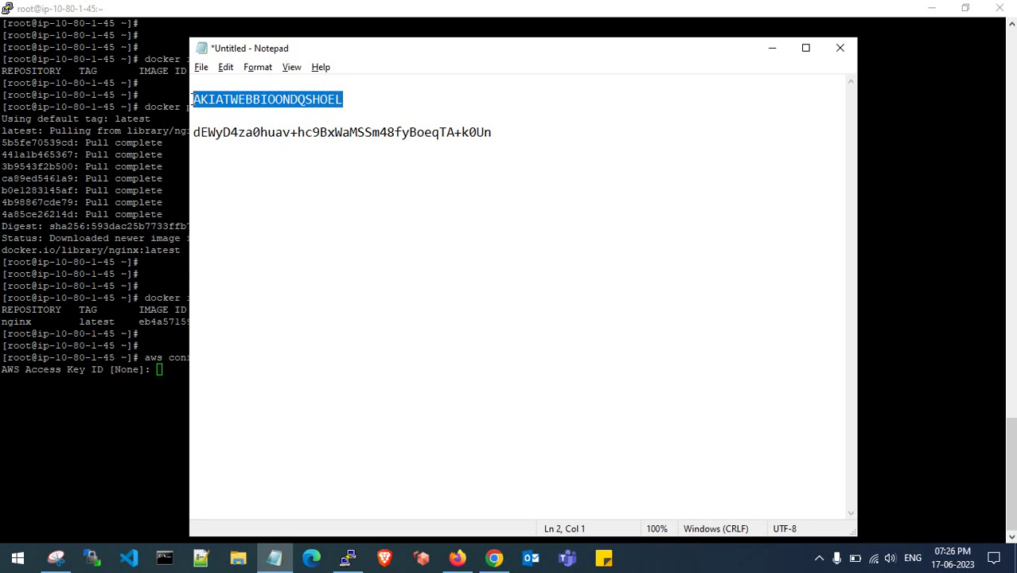
pyautogui.hotkey('ctrl', 'c')
pyautogui.click(144, 322)
pyautogui.rightClick(144, 322)
pyautogui.press('Return')
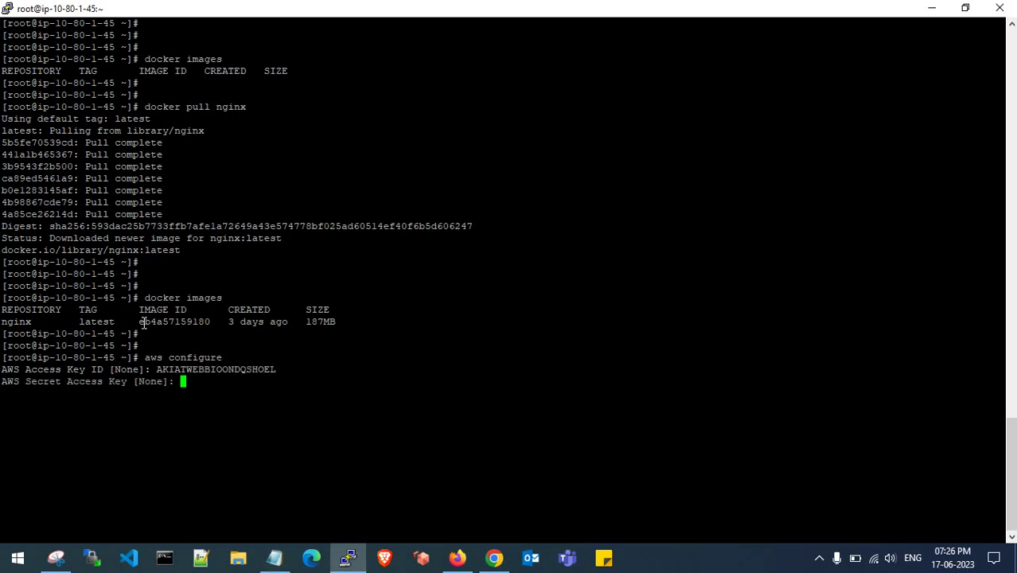
# Copy the AWS secret access key from Notepad and enter it at the aws configure prompt in PuTTY.
pyautogui.click(274, 558)
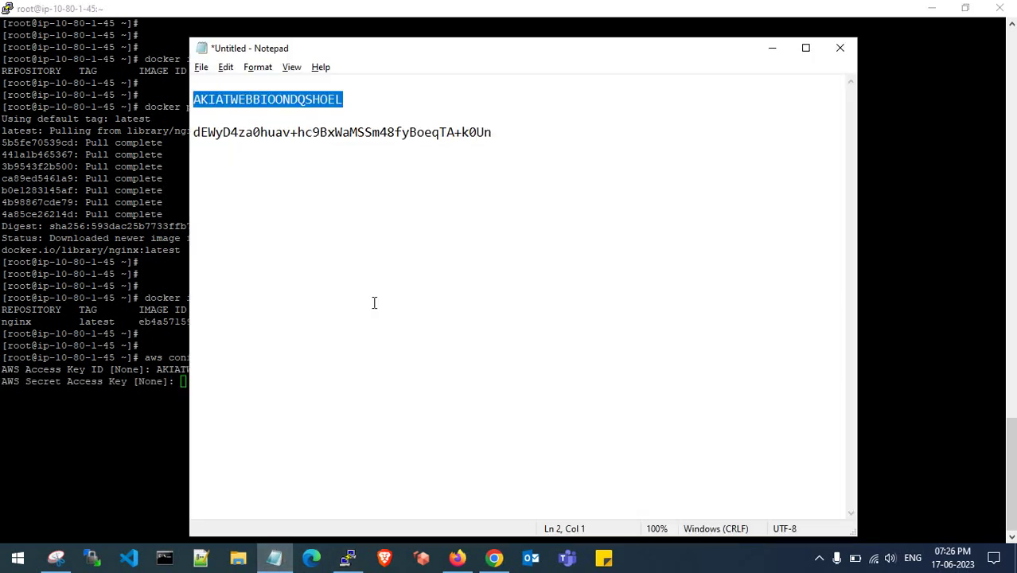
pyautogui.moveTo(492, 132); pyautogui.dragTo(192, 134)
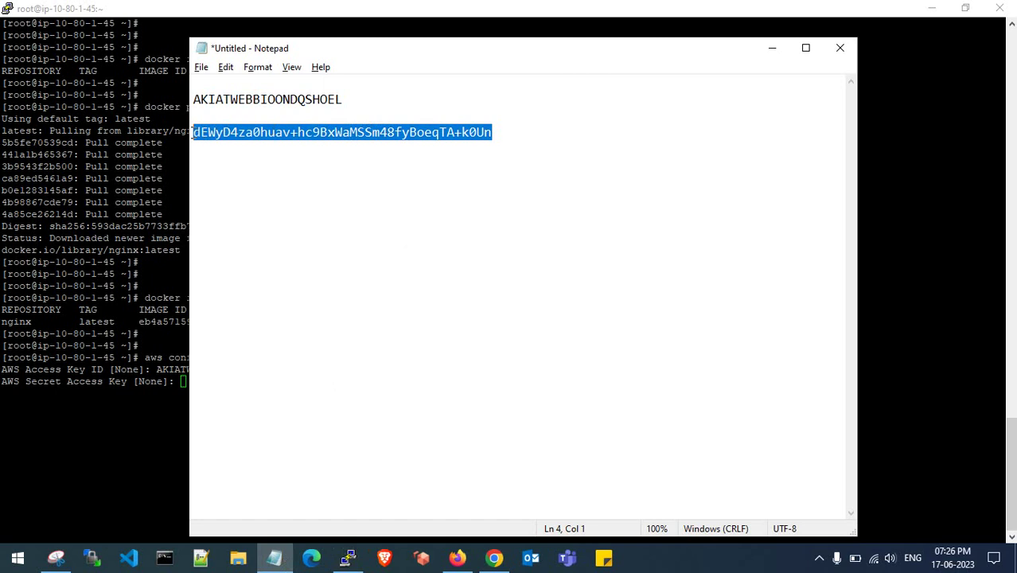
pyautogui.hotkey('ctrl', 'c')
pyautogui.click(139, 274)
pyautogui.rightClick(226, 327)
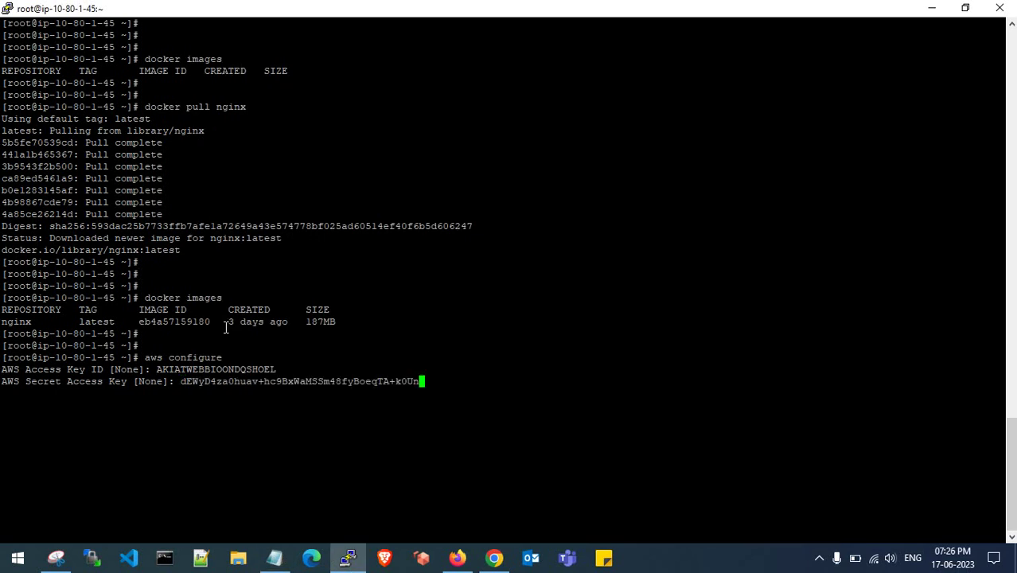
pyautogui.press('Return')
# Set the default region to ap-south-1 and the output format to json, and clear the terminal.
pyautogui.write('ap-south-1')
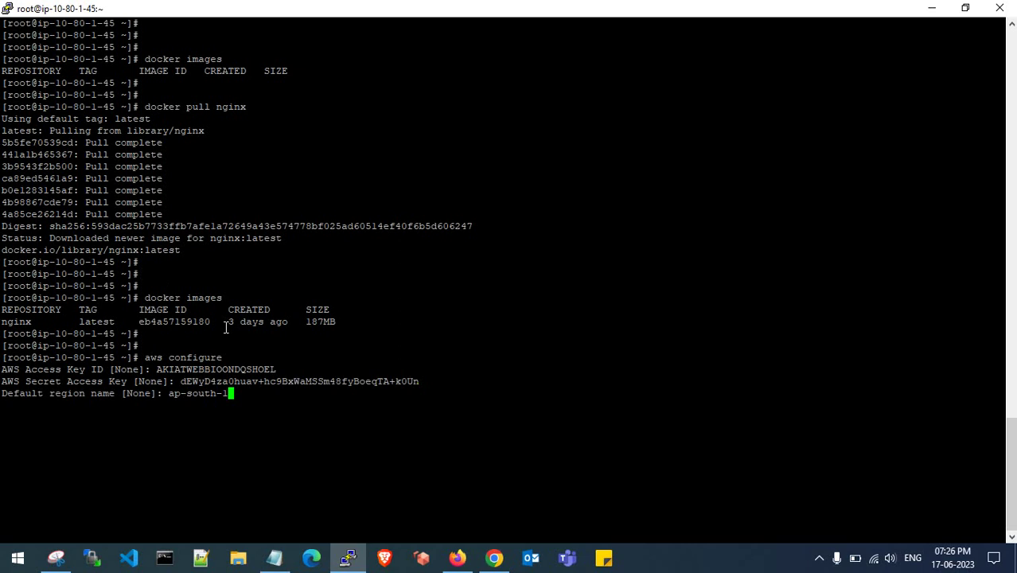
pyautogui.press('Return')
pyautogui.write('json')
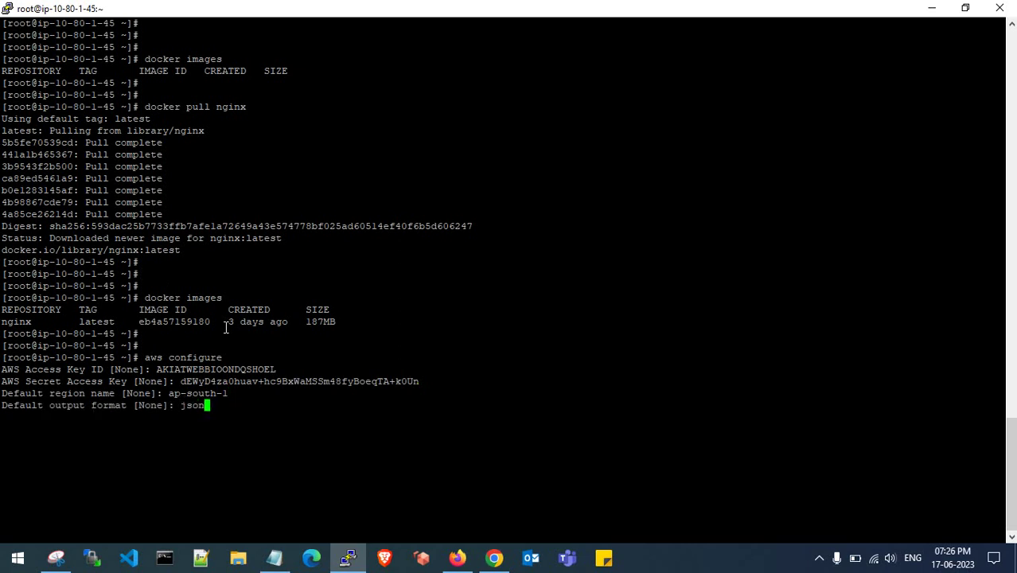
pyautogui.press('Return')
pyautogui.hotkey('ctrl', 'l')
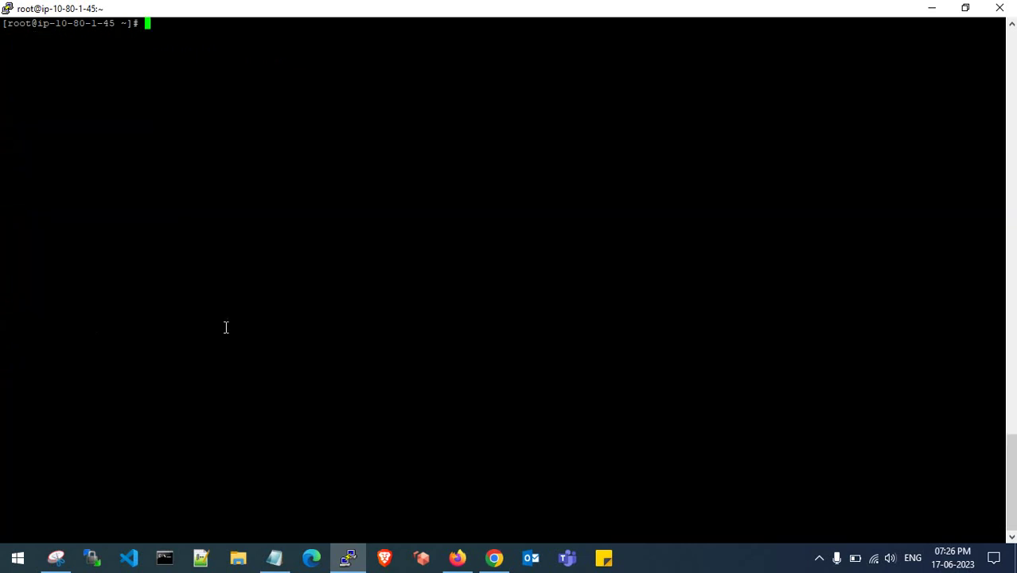
pyautogui.press('Return')
pyautogui.press('Return')
pyautogui.press('Return')
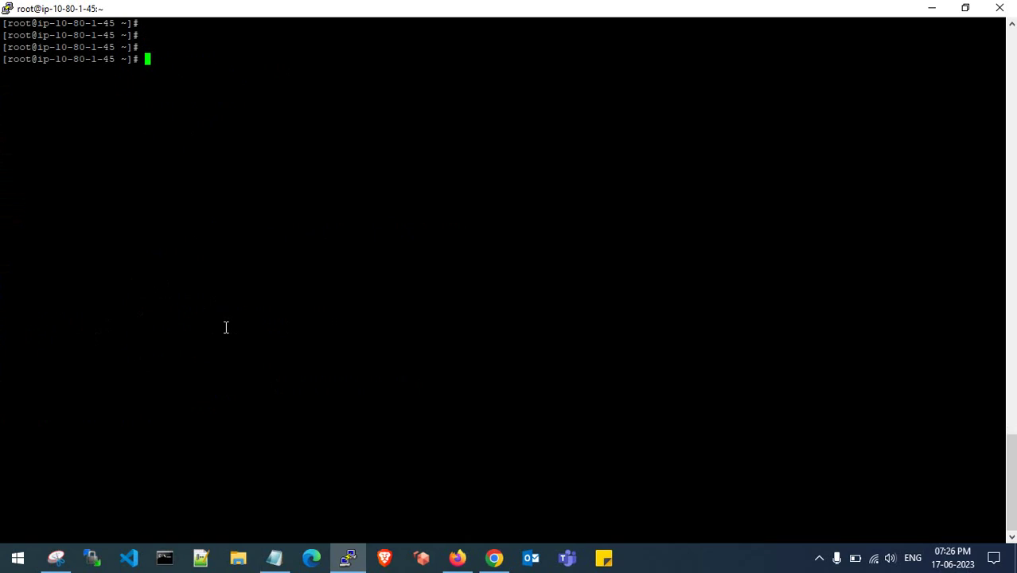
# Run the aws ecr get-login-password command from the repository's push commands in PuTTY to log Docker in to the ap-south-1 registry.
pyautogui.click(458, 557)
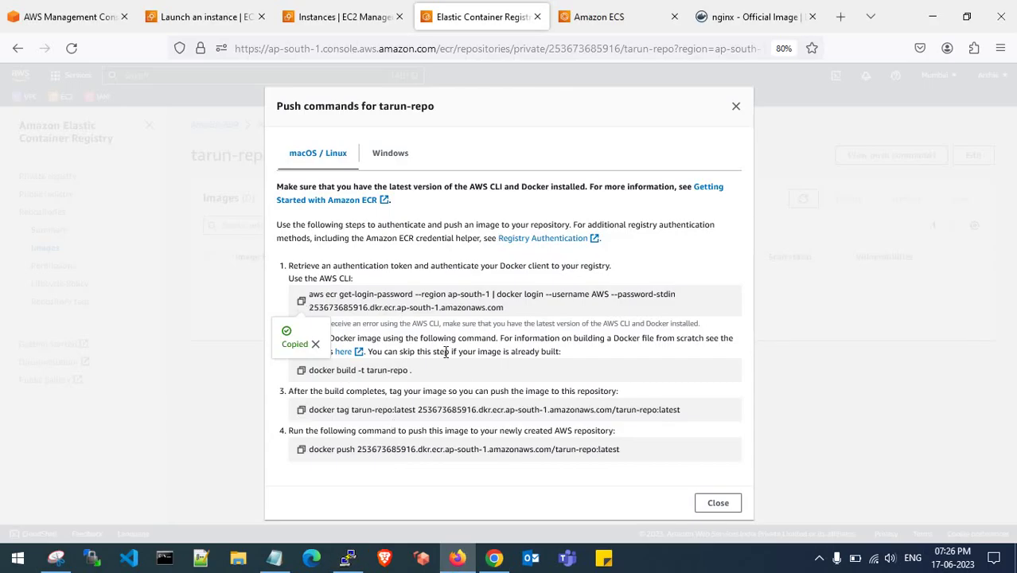
pyautogui.moveTo(530, 267); pyautogui.dragTo(586, 271)
pyautogui.click(546, 298)
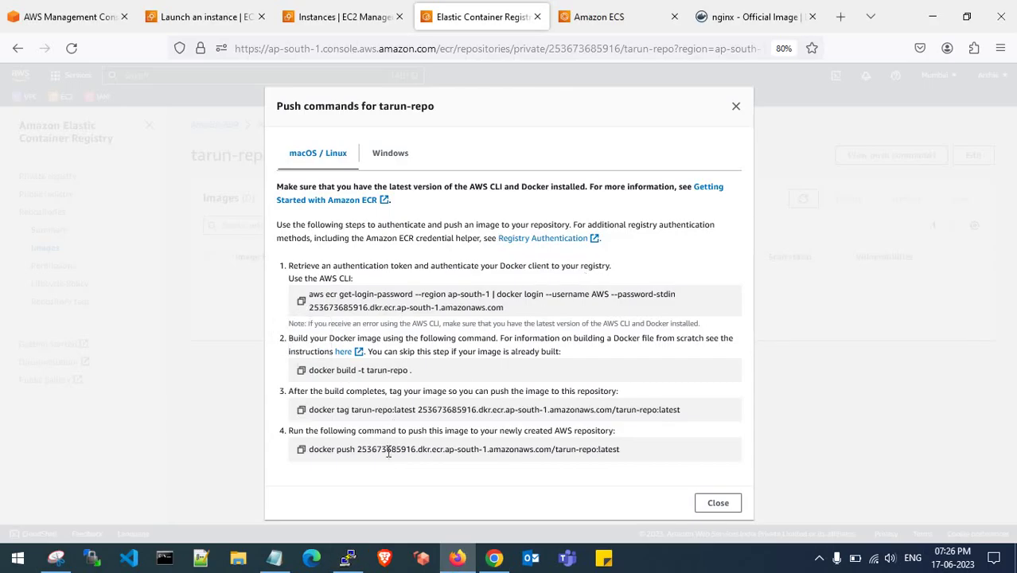
pyautogui.click(348, 559)
pyautogui.rightClick(320, 322)
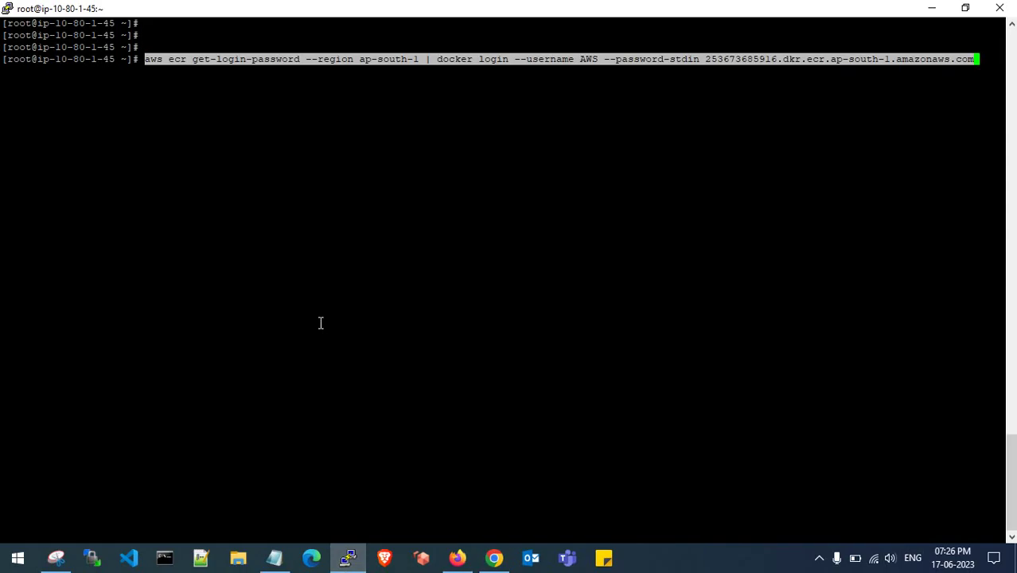
pyautogui.press('Return')
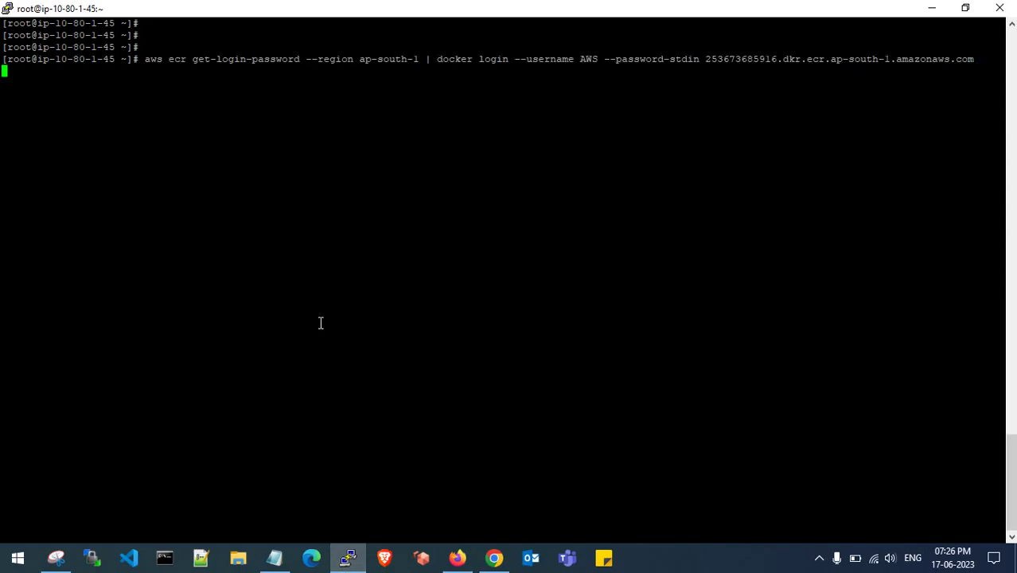
pyautogui.press('Return')
pyautogui.press('Return')
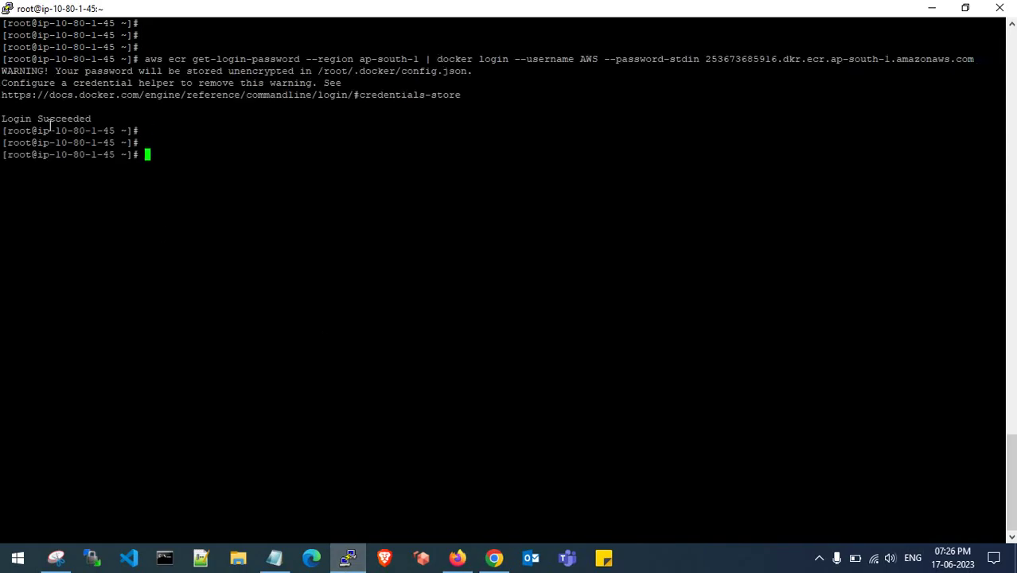
pyautogui.moveTo(38, 121); pyautogui.dragTo(93, 121)
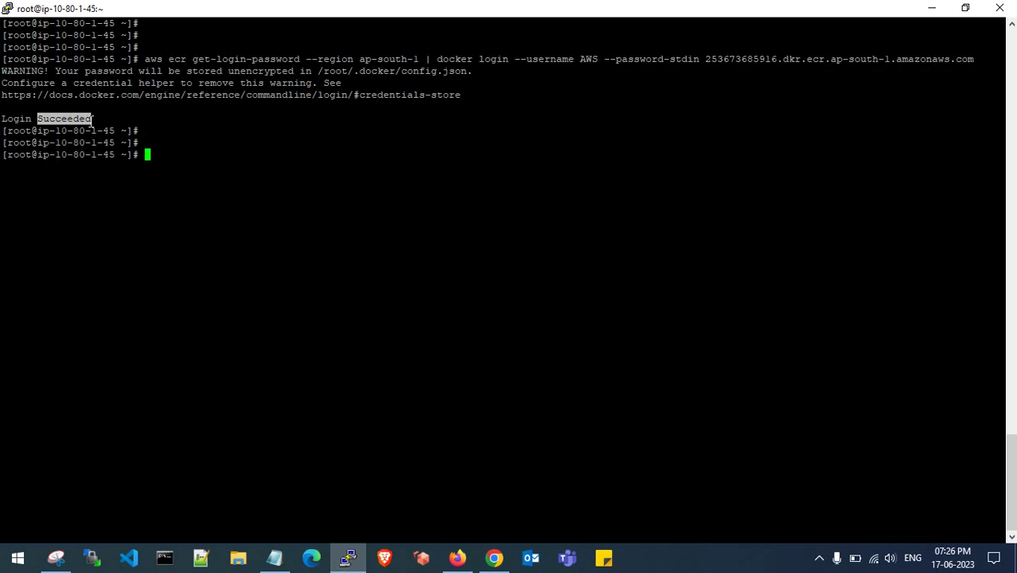
# Switch to the browser and copy the docker tag command from the ECR repository's push commands.
pyautogui.click(459, 562)
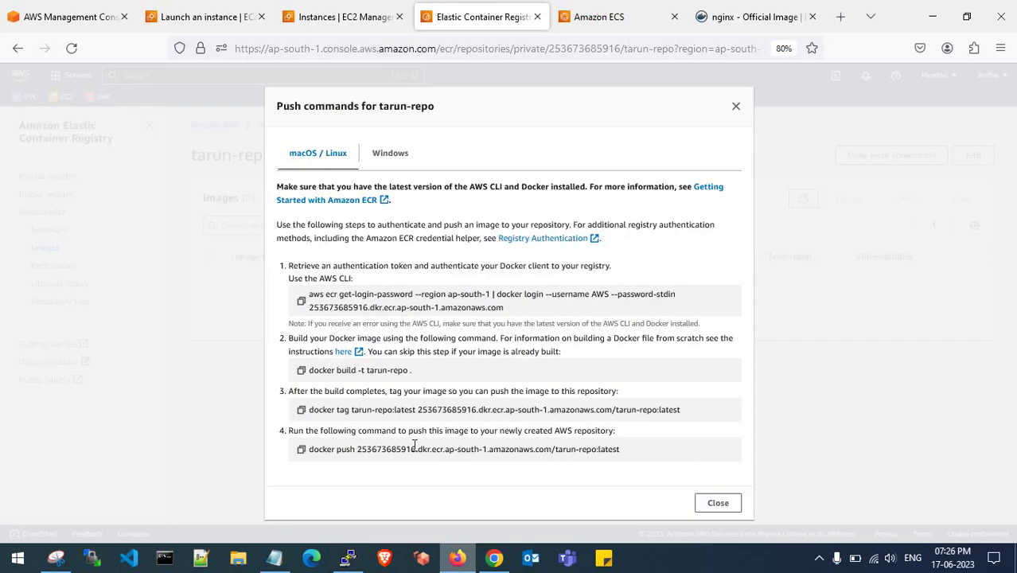
pyautogui.click(327, 371)
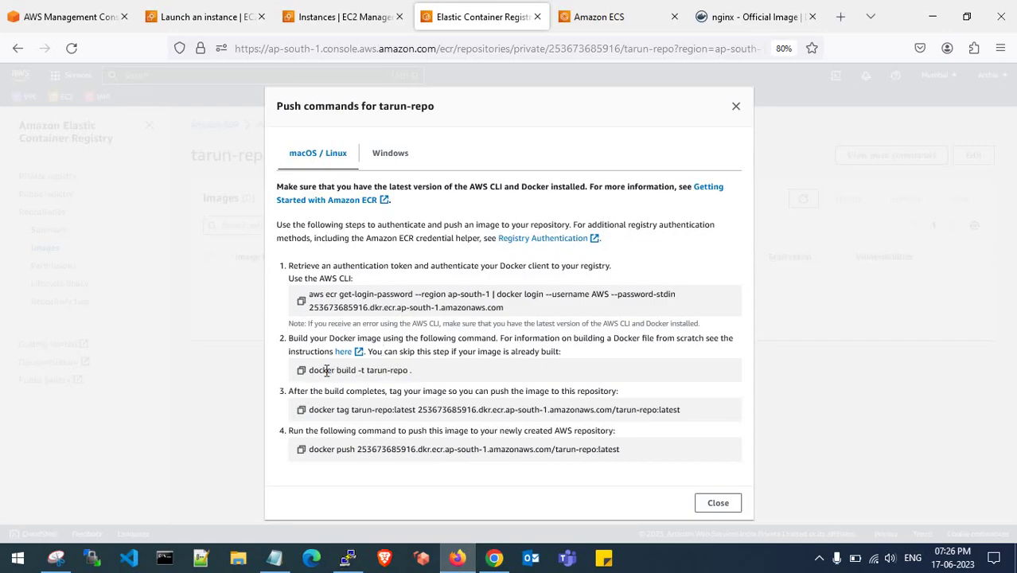
pyautogui.click(301, 411)
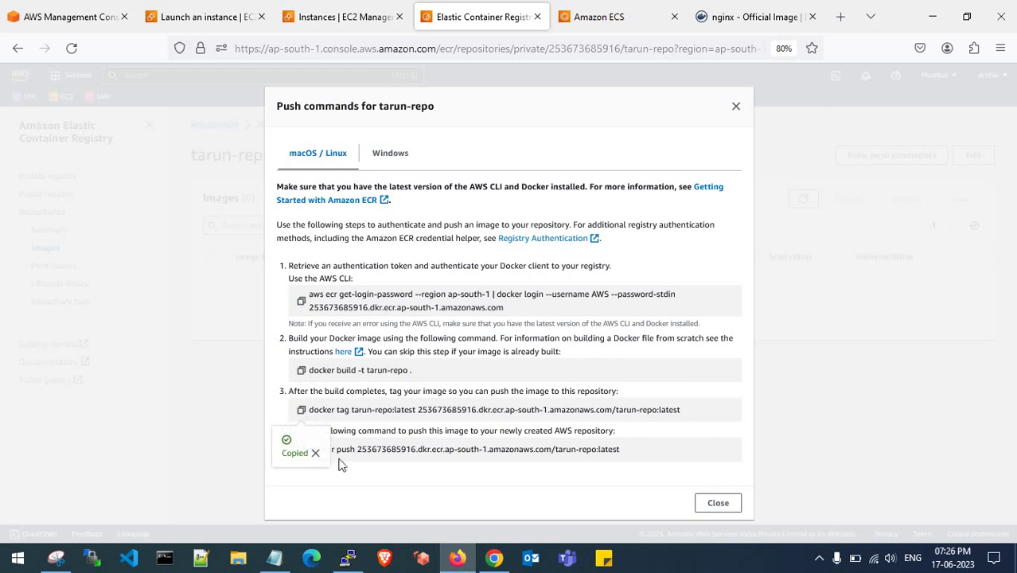
# Switch to the PuTTY session and list the local Docker images with docker images.
pyautogui.click(348, 557)
pyautogui.write('ocker im')
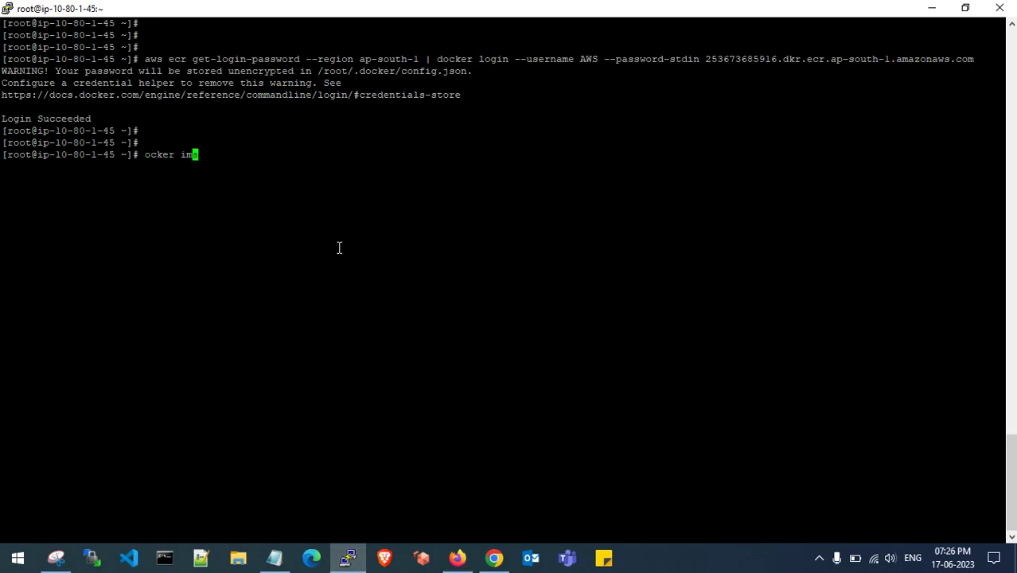
pyautogui.write('a')
pyautogui.press('Home')
pyautogui.write('d')
pyautogui.press('Right')
pyautogui.press('Right')
pyautogui.press('Right')
pyautogui.press('Right')
pyautogui.press('Right')
pyautogui.press('Right')
pyautogui.press('Right')
pyautogui.press('Right')
pyautogui.write('ges')
pyautogui.press('Return')
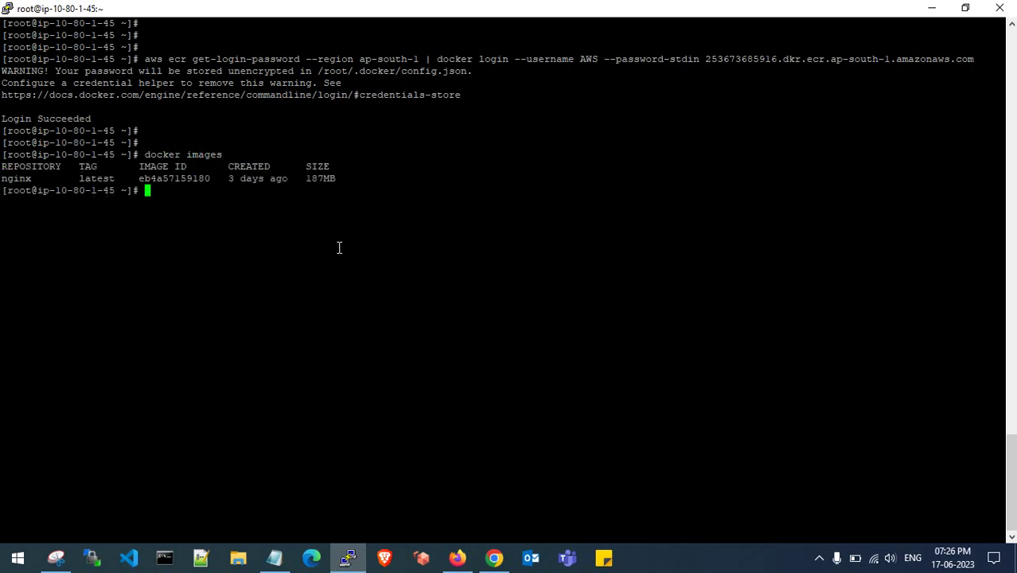
pyautogui.press('Return')
pyautogui.press('Return')
# Run the copied docker tag command with nginx:latest as the source image and v1 as the ECR repository's tag.
pyautogui.rightClick(270, 231)
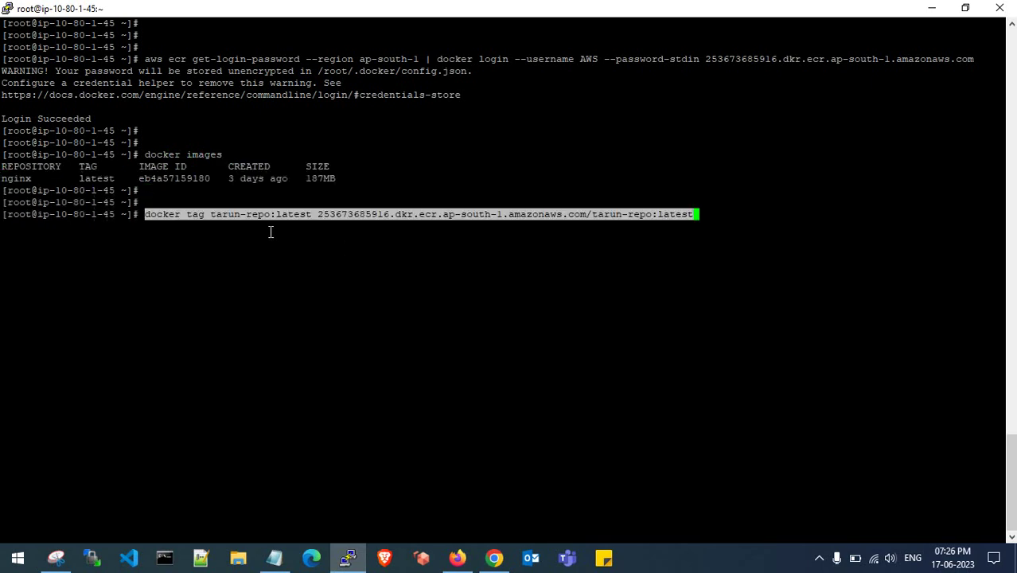
pyautogui.press('Left')
pyautogui.press('Left')
pyautogui.press('Left')
pyautogui.press('Left')
pyautogui.press('Left')
pyautogui.press('Left')
pyautogui.press('Left')
pyautogui.press('Left')
pyautogui.press('Left')
pyautogui.press('Left')
pyautogui.press('Left')
pyautogui.press('Left')
pyautogui.press('Left')
pyautogui.press('Left')
pyautogui.press('Left')
pyautogui.press('Left')
pyautogui.press('Left')
pyautogui.press('Left')
pyautogui.press('Left')
pyautogui.press('Left')
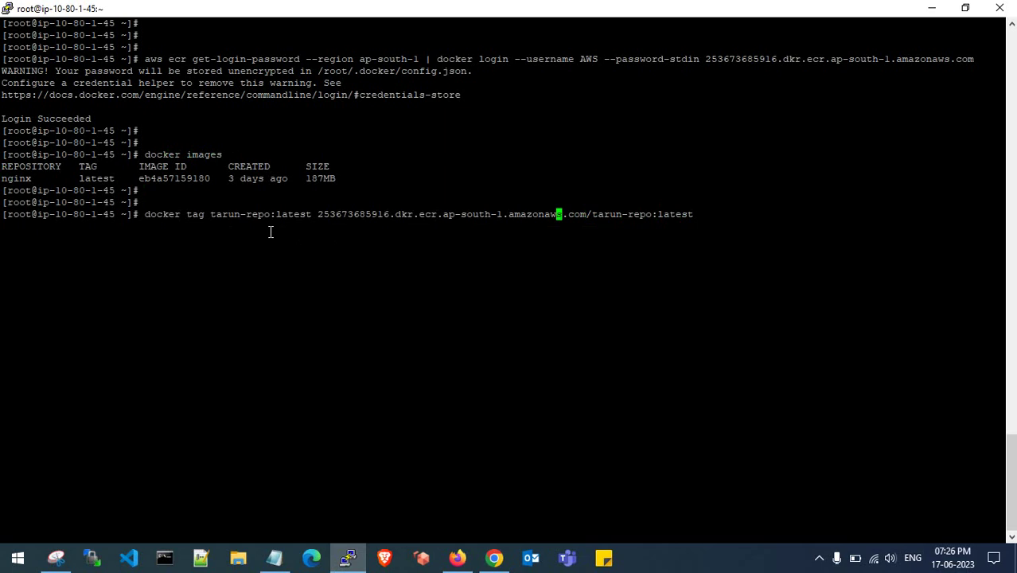
pyautogui.press('Left')
pyautogui.press('Left')
pyautogui.press('Left')
pyautogui.press('Left')
pyautogui.press('Left')
pyautogui.press('Left')
pyautogui.press('Left')
pyautogui.press('Left')
pyautogui.press('Left')
pyautogui.press('Left')
pyautogui.press('Left')
pyautogui.press('Left')
pyautogui.press('Left')
pyautogui.press('Left')
pyautogui.press('Left')
pyautogui.press('Left')
pyautogui.press('Left')
pyautogui.press('Left')
pyautogui.press('Left')
pyautogui.press('Left')
pyautogui.press('BackSpace')
pyautogui.press('BackSpace')
pyautogui.press('BackSpace')
pyautogui.press('BackSpace')
pyautogui.press('BackSpace')
pyautogui.press('BackSpace')
pyautogui.press('BackSpace')
pyautogui.press('BackSpace')
pyautogui.press('BackSpace')
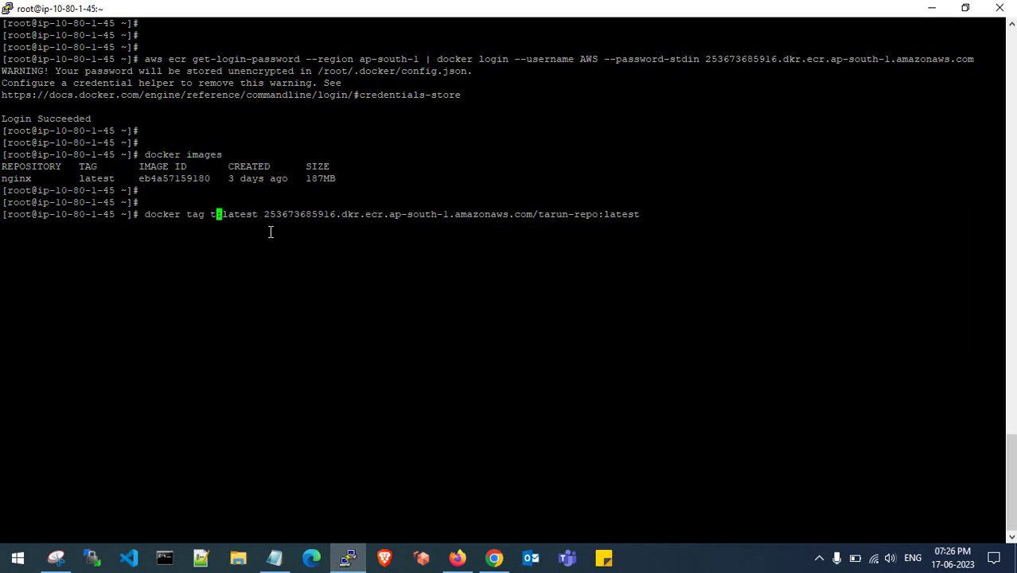
pyautogui.press('BackSpace')
pyautogui.write('nginx')
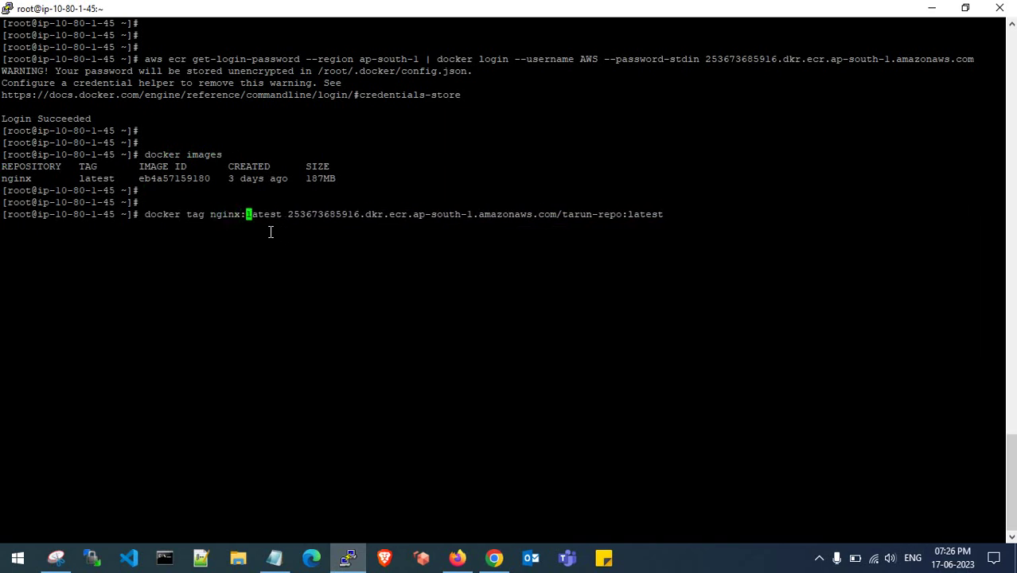
pyautogui.press('Right')
pyautogui.press('Right')
pyautogui.press('Right')
pyautogui.press('Right')
pyautogui.press('Right')
pyautogui.press('Right')
pyautogui.press('Right')
pyautogui.press('Right')
pyautogui.press('Right')
pyautogui.press('Right')
pyautogui.press('Right')
pyautogui.press('Right')
pyautogui.press('Right')
pyautogui.press('Right')
pyautogui.press('Right')
pyautogui.press('Right')
pyautogui.press('Right')
pyautogui.press('Right')
pyautogui.press('Right')
pyautogui.press('Right')
pyautogui.press('Right')
pyautogui.press('Right')
pyautogui.press('Right')
pyautogui.press('Right')
pyautogui.press('Right')
pyautogui.press('Right')
pyautogui.press('Right')
pyautogui.press('Right')
pyautogui.press('Right')
pyautogui.press('Right')
pyautogui.press('Right')
pyautogui.press('Right')
pyautogui.press('Right')
pyautogui.press('Right')
pyautogui.press('Right')
pyautogui.press('Right')
pyautogui.press('Right')
pyautogui.press('BackSpace')
pyautogui.press('BackSpace')
pyautogui.press('BackSpace')
pyautogui.press('BackSpace')
pyautogui.press('BackSpace')
pyautogui.press('Return')
pyautogui.press('Return')
pyautogui.press('Return')
# List the Docker images again with docker images and check the newly tagged image's repository and tag.
pyautogui.write('dopck')
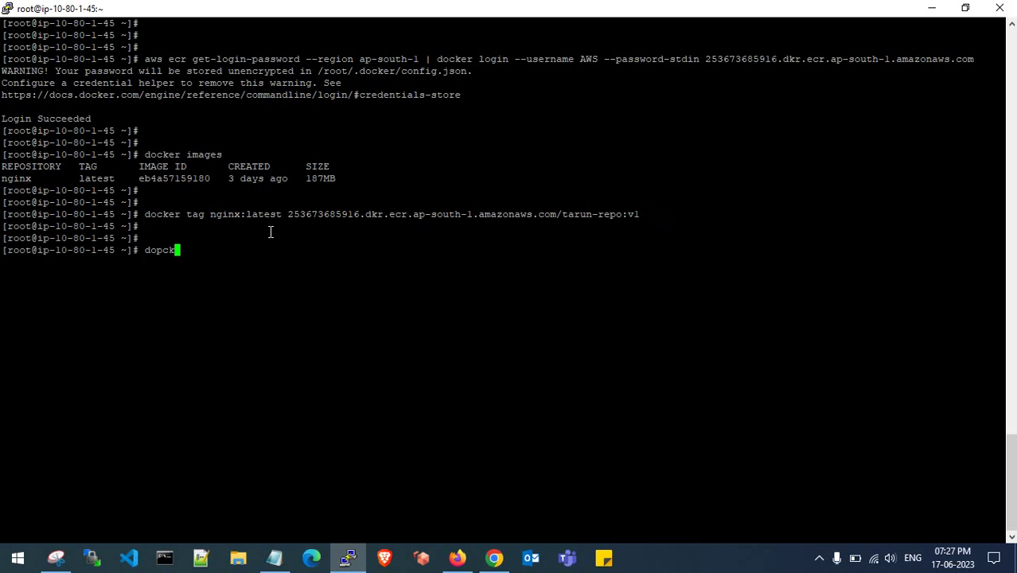
pyautogui.write('er images')
pyautogui.press('Return')
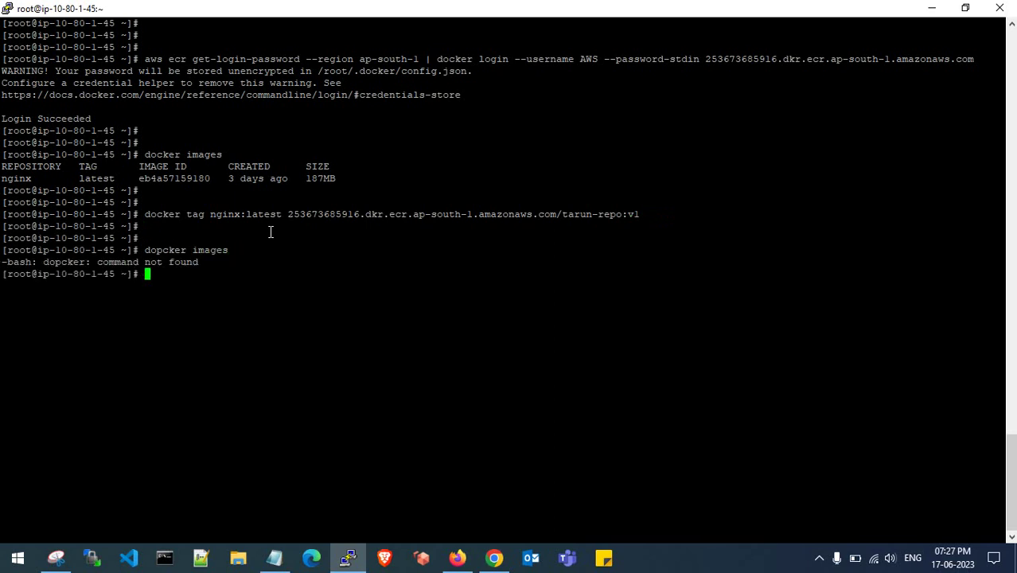
pyautogui.press('Up')
pyautogui.press('Left')
pyautogui.press('Left')
pyautogui.press('Up')
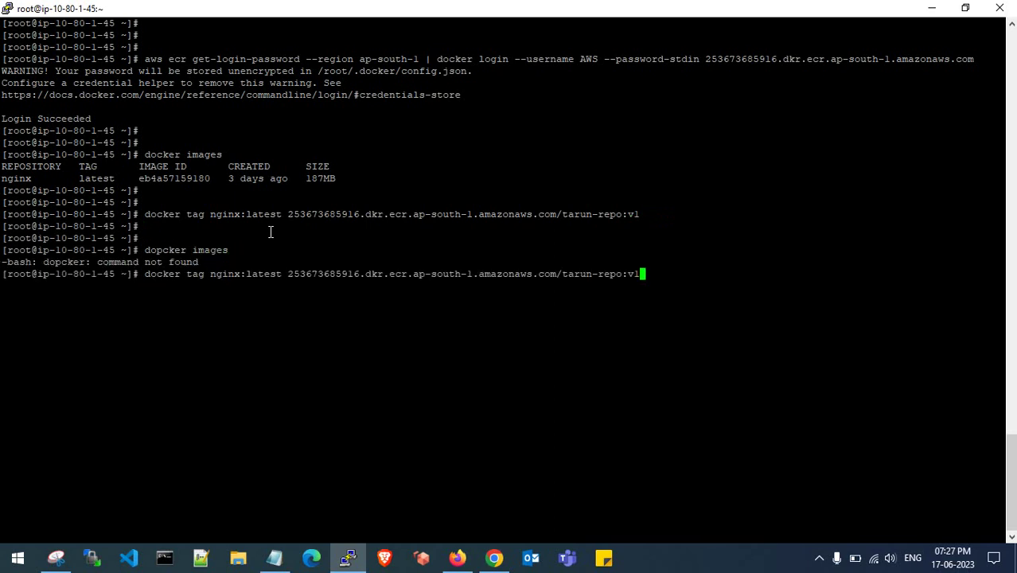
pyautogui.press('Up')
pyautogui.press('Return')
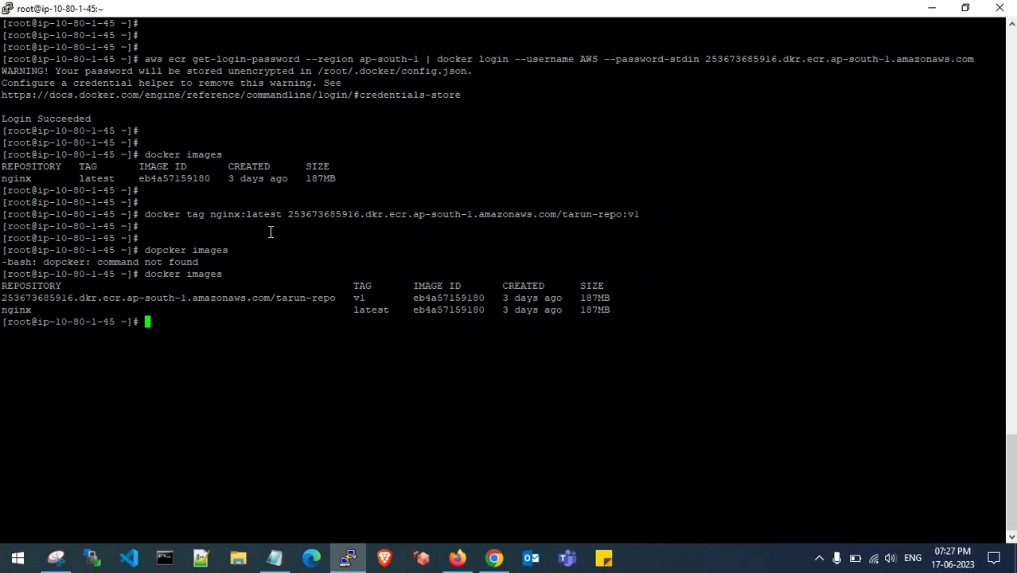
pyautogui.moveTo(110, 305); pyautogui.dragTo(307, 309)
pyautogui.click(245, 303)
pyautogui.moveTo(369, 299); pyautogui.dragTo(360, 299)
pyautogui.click(356, 301)
pyautogui.press('Return')
pyautogui.press('Return')
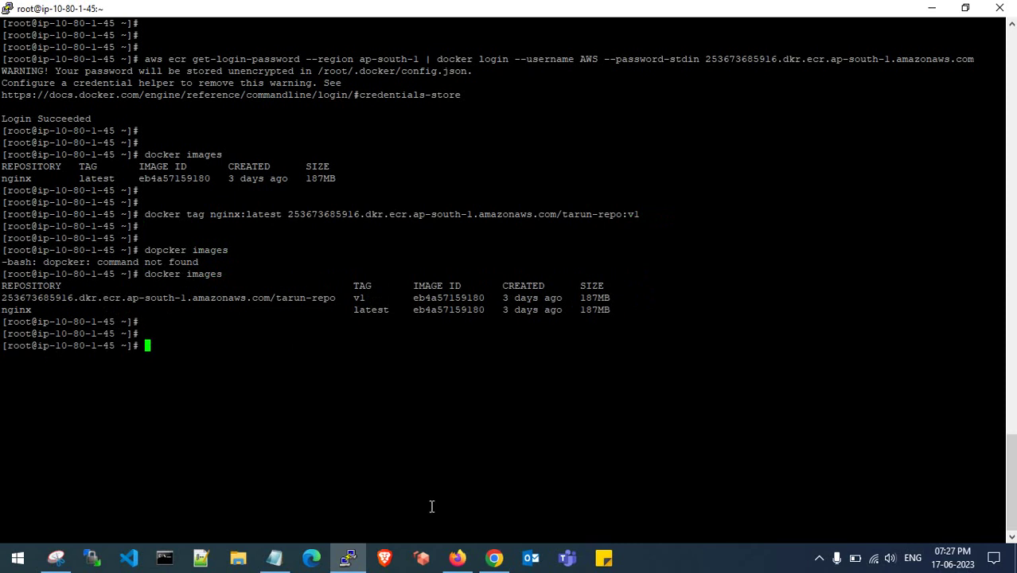
# Copy the docker push command from the browser's push commands and run it in PuTTY with the tag v1 instead of latest.
pyautogui.click(457, 558)
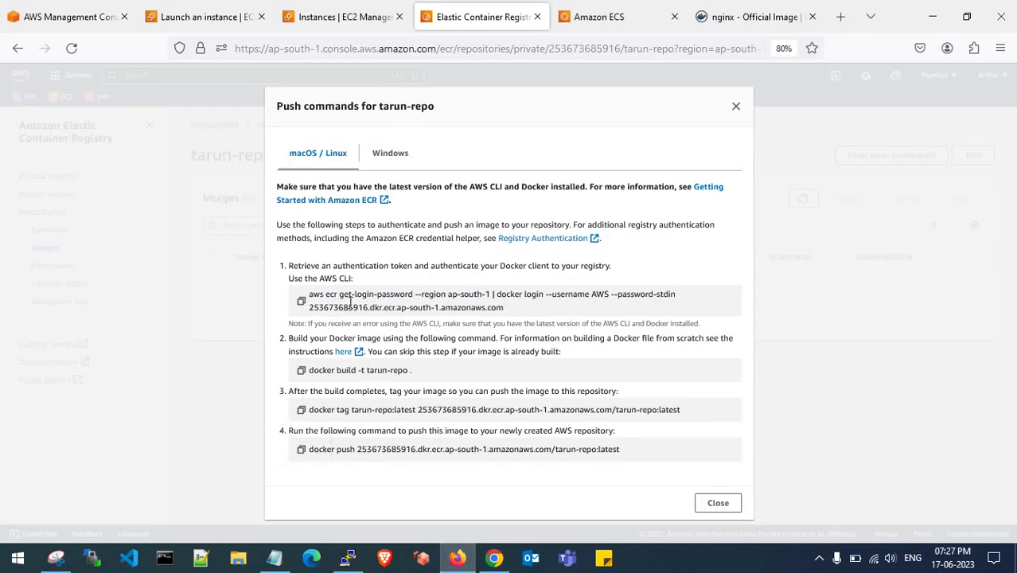
pyautogui.click(301, 449)
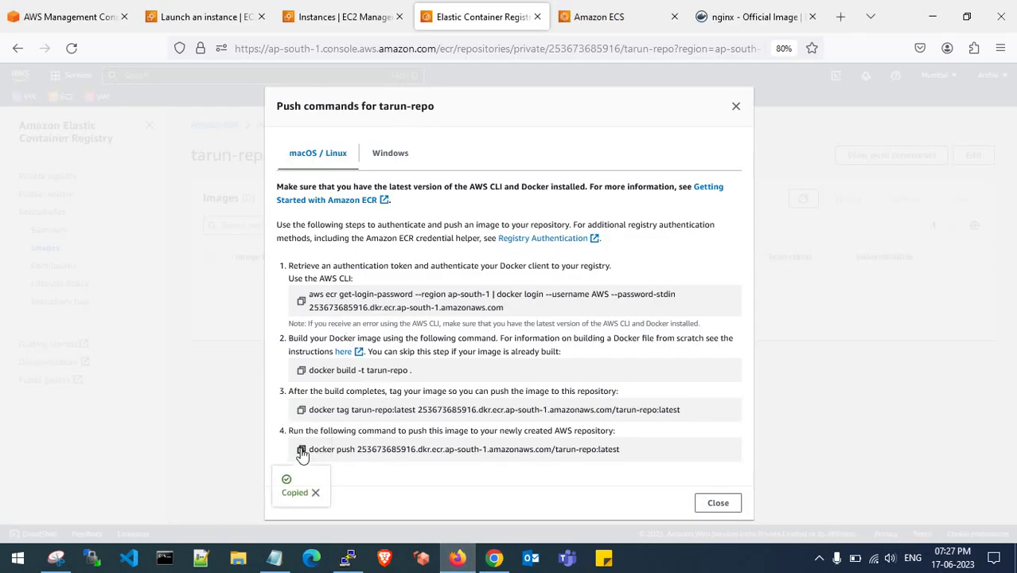
pyautogui.click(348, 558)
pyautogui.rightClick(259, 307)
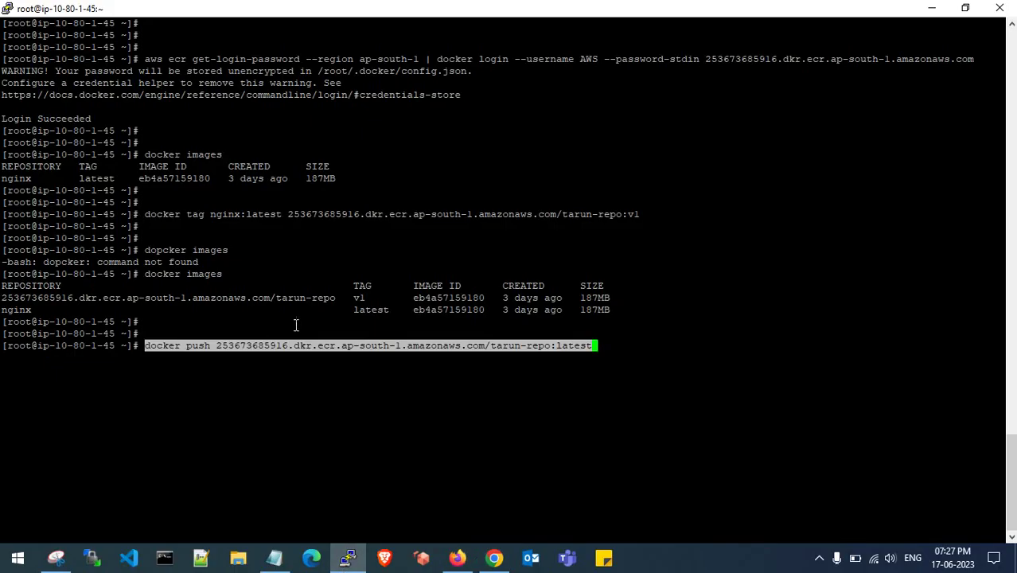
pyautogui.press('BackSpace')
pyautogui.press('BackSpace')
pyautogui.press('BackSpace')
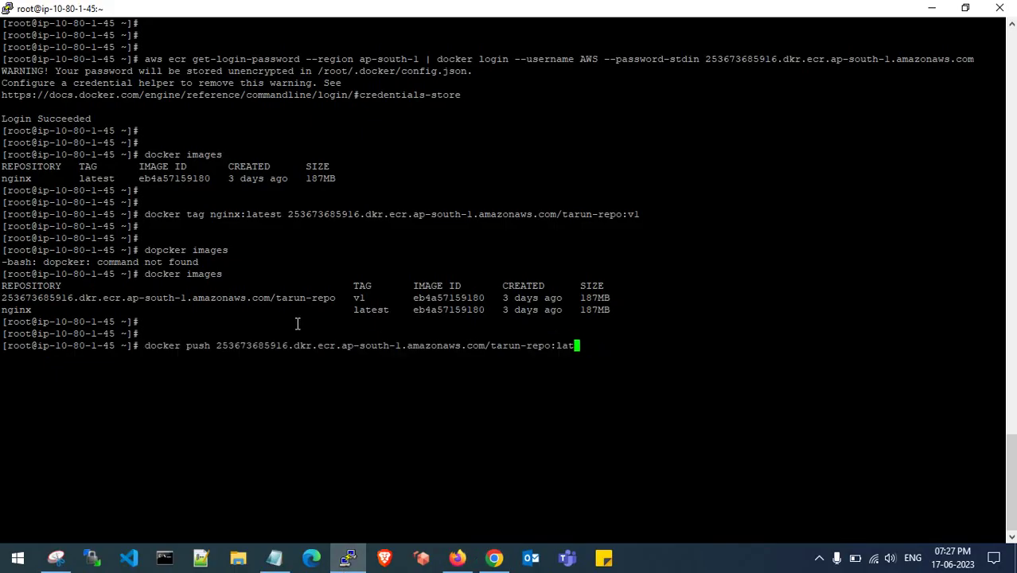
pyautogui.write('v1')
pyautogui.press('Return')
pyautogui.moveTo(211, 346); pyautogui.dragTo(560, 347)
pyautogui.click(485, 350)
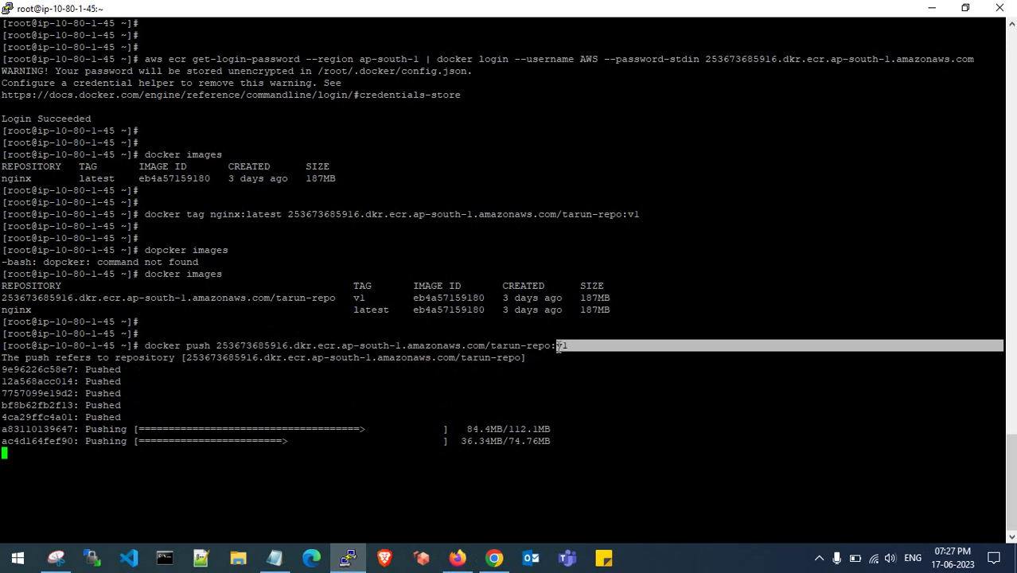
pyautogui.click(562, 348)
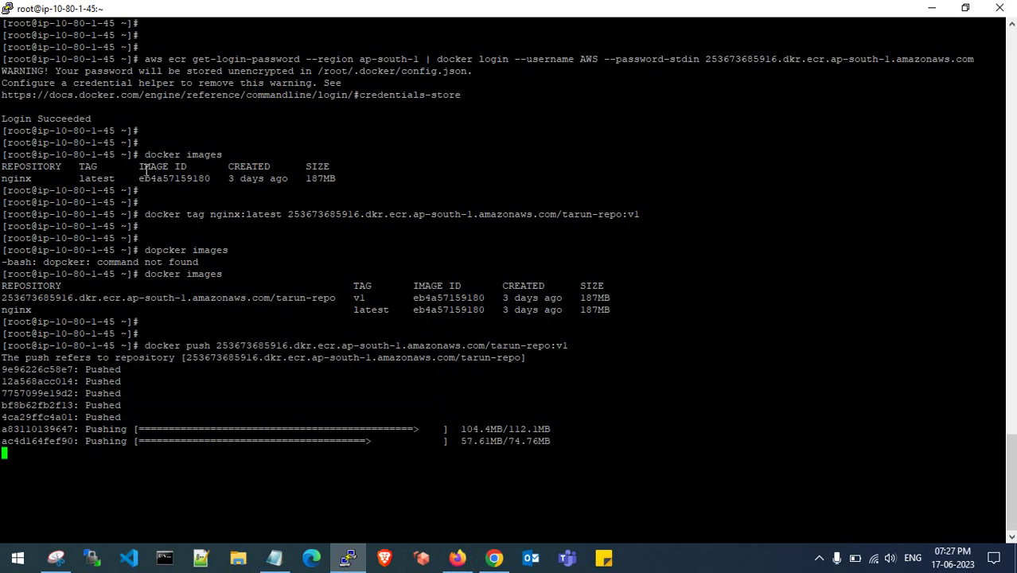
pyautogui.moveTo(76, 178); pyautogui.dragTo(152, 178)
pyautogui.click(148, 178)
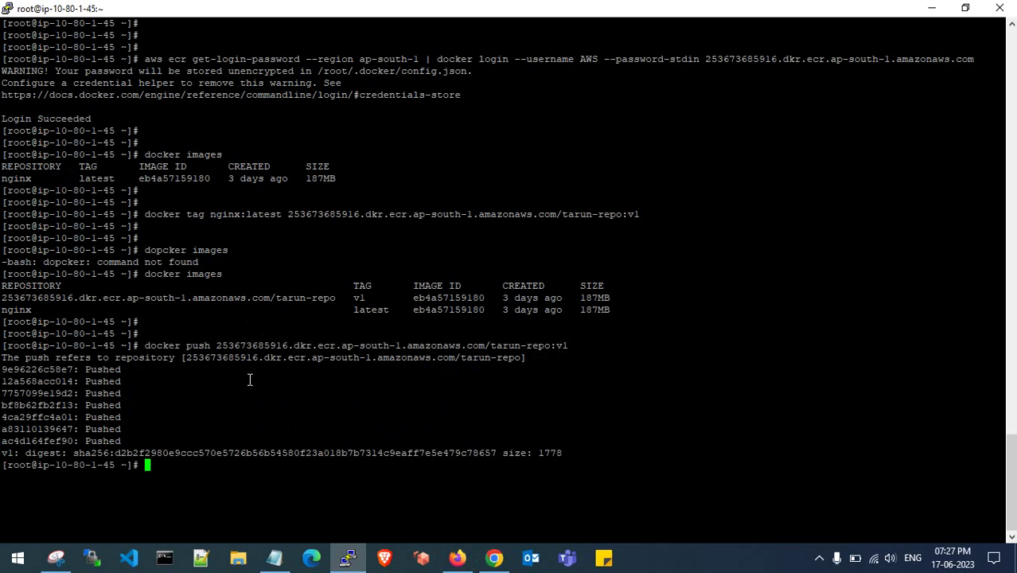
pyautogui.press('Return')
pyautogui.press('Return')
pyautogui.write('dok')
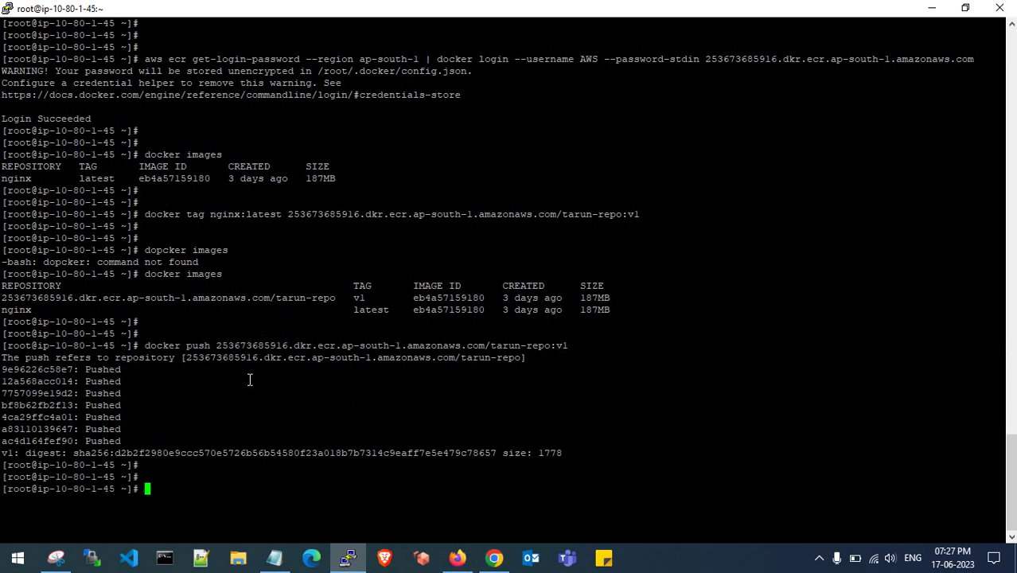
# Switch to the browser, close the push commands and refresh the ECR repository's image list to check the pushed image.
pyautogui.hotkey('alt', 'Tab')
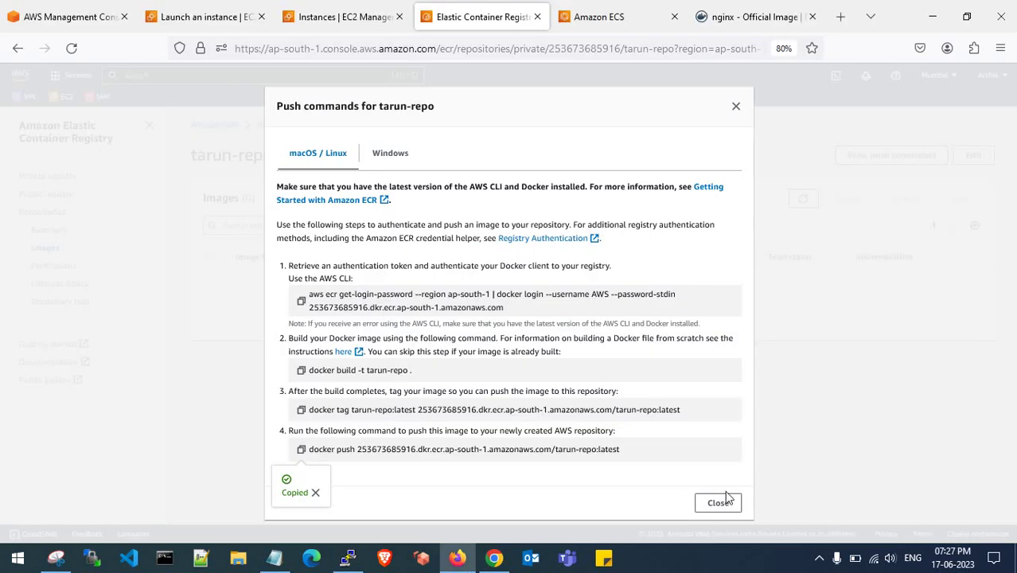
pyautogui.click(720, 503)
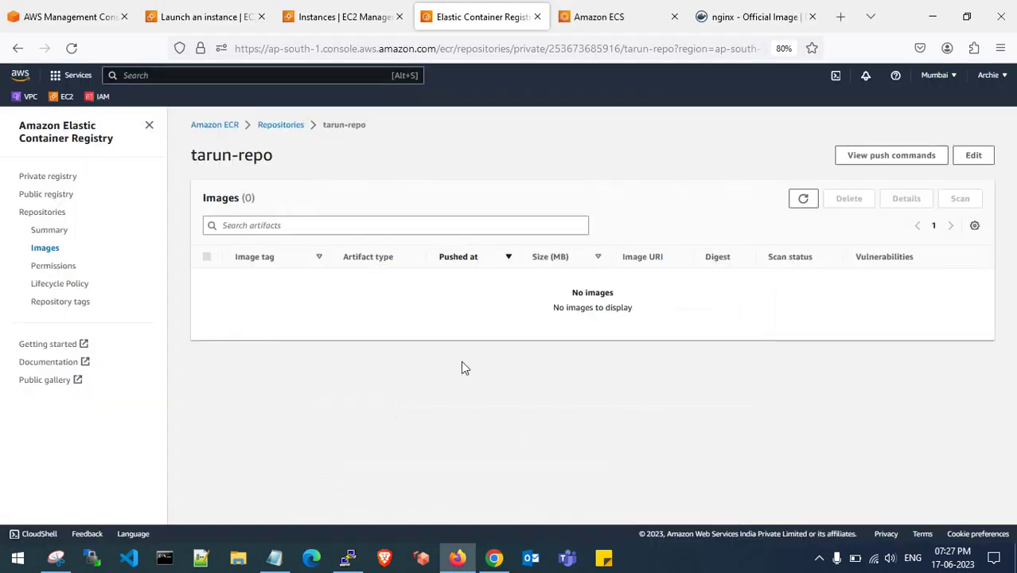
pyautogui.click(802, 201)
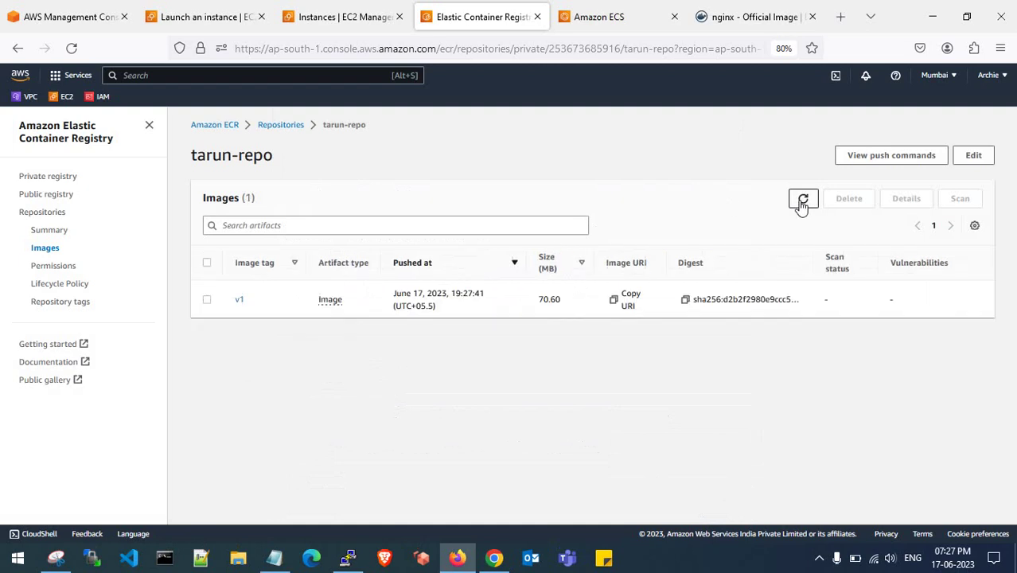
pyautogui.moveTo(544, 301); pyautogui.dragTo(572, 305)
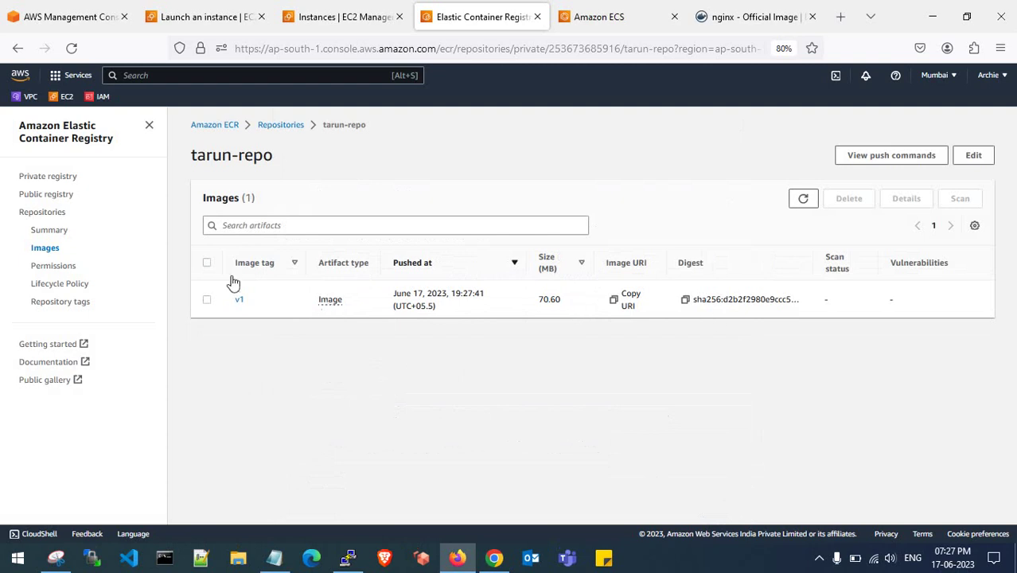
# Copy the v1 image's URI from the ECR repository and enter it as the nginx container's image URI in the ECS task definition.
pyautogui.click(278, 129)
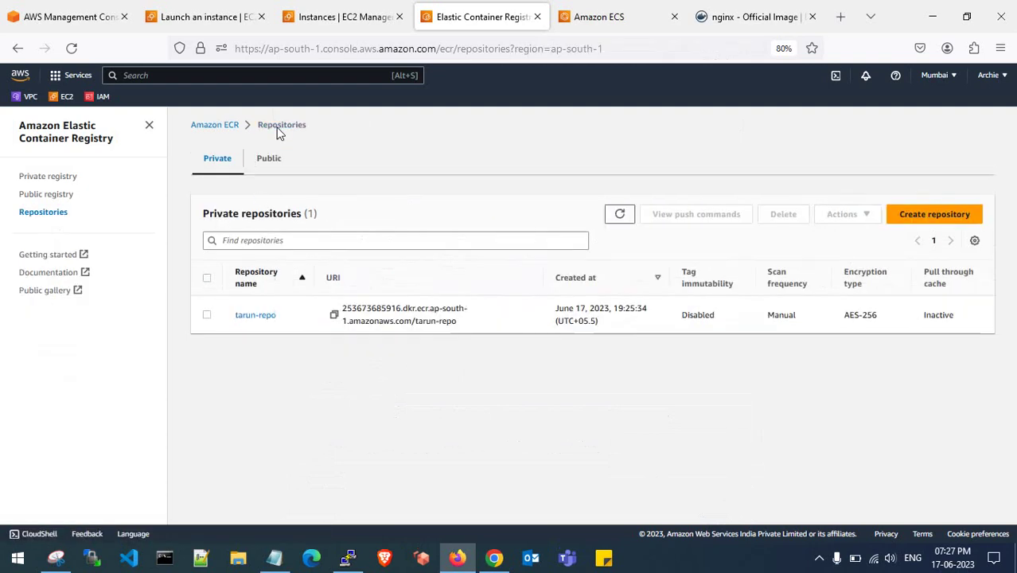
pyautogui.click(256, 316)
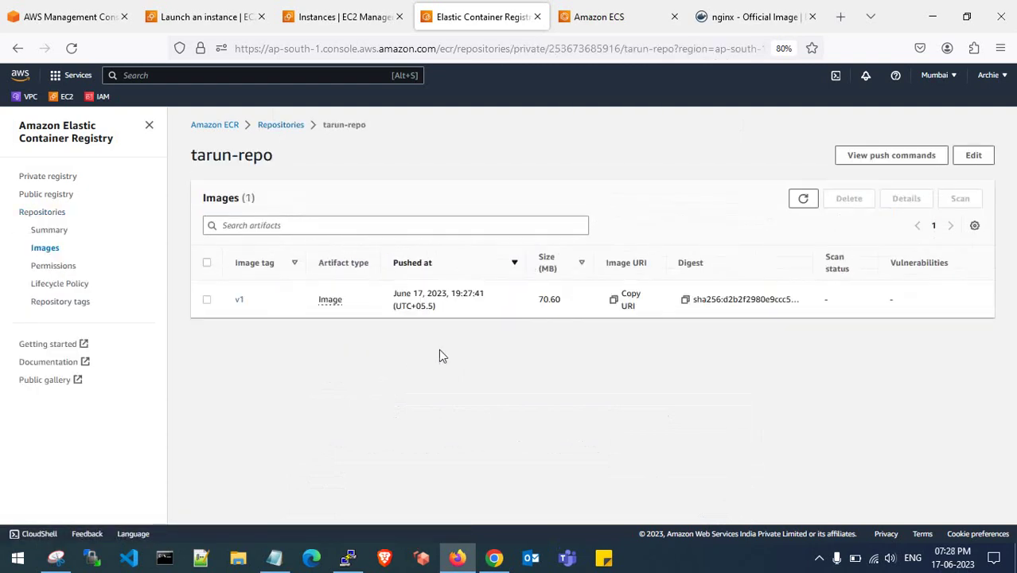
pyautogui.click(617, 305)
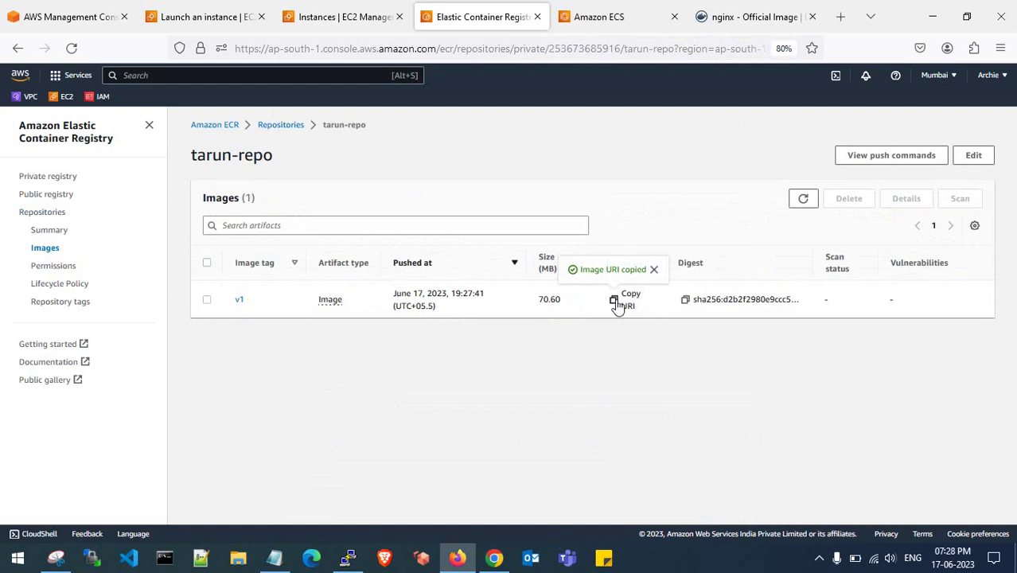
pyautogui.click(607, 11)
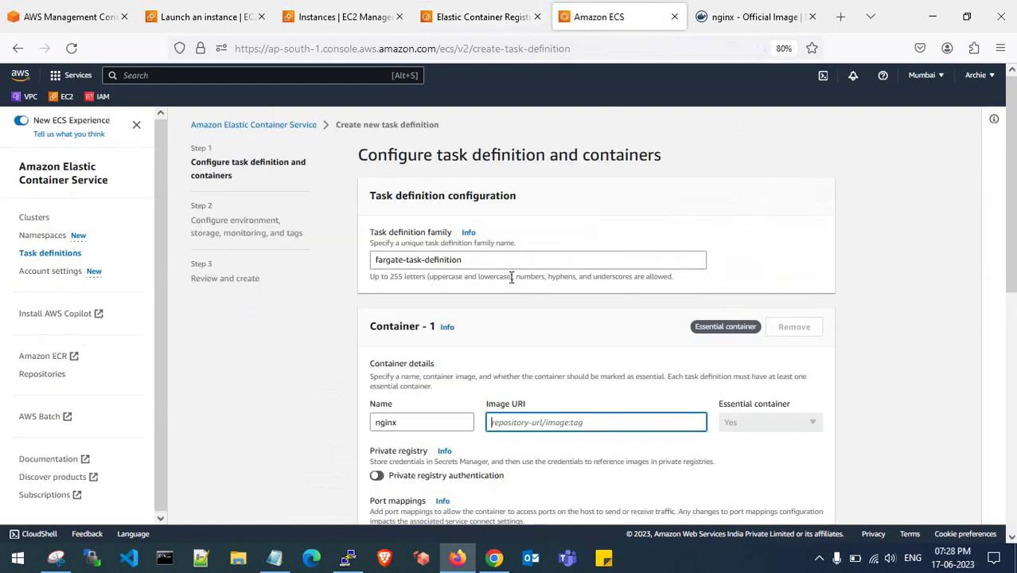
pyautogui.scroll(-2, 512, 278)
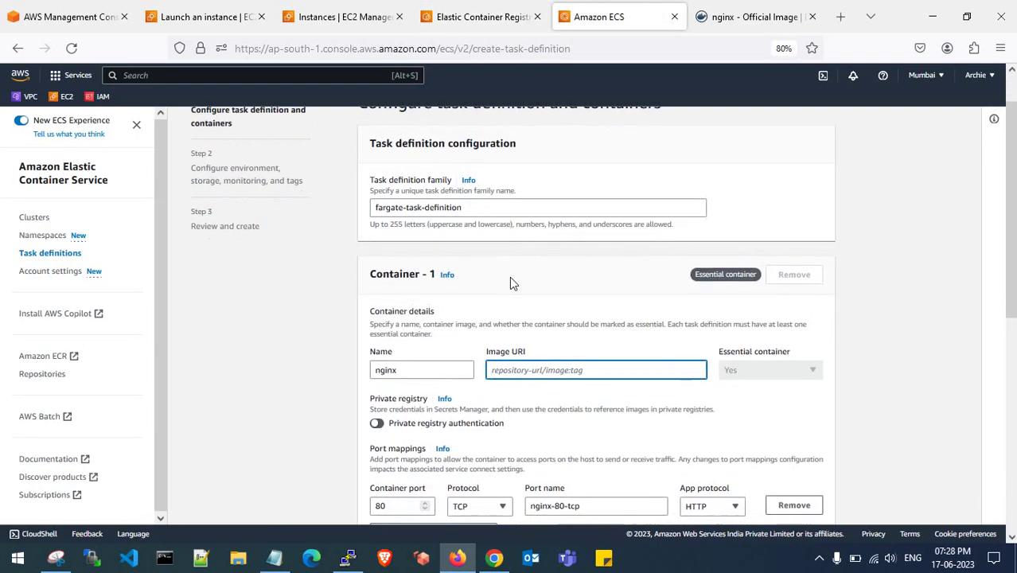
pyautogui.click(511, 348)
pyautogui.hotkey('ctrl', 'v')
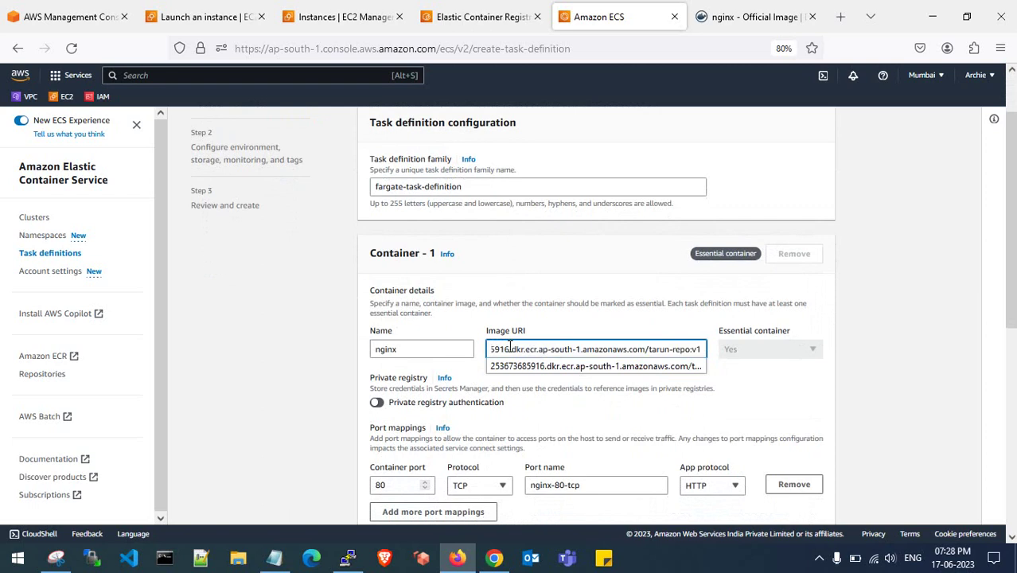
# Close the nginx Docker Hub page, review the container's image URI and port mappings, and continue to the environment configuration.
pyautogui.click(812, 17)
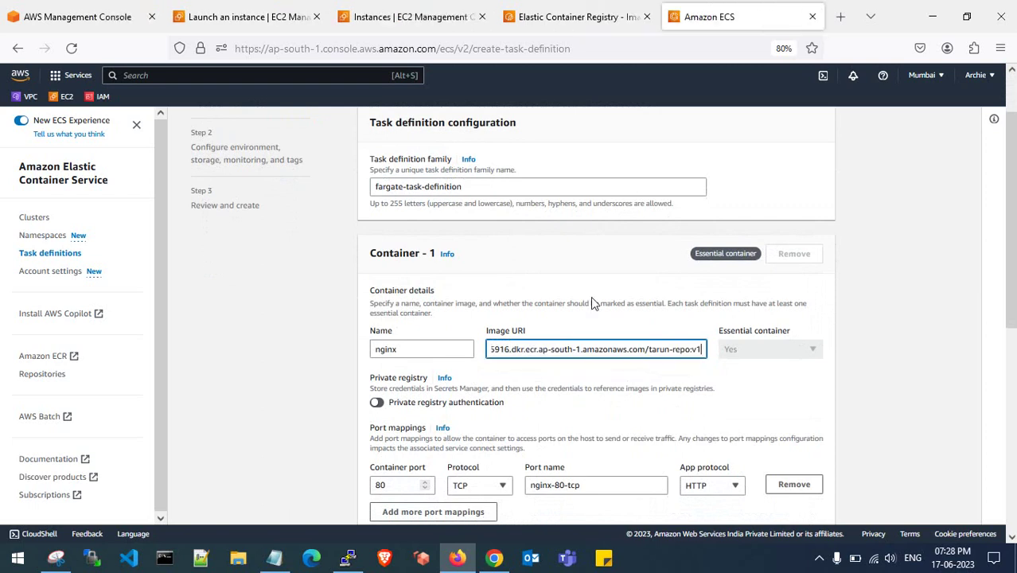
pyautogui.scroll(-3, 591, 298)
pyautogui.click(538, 246)
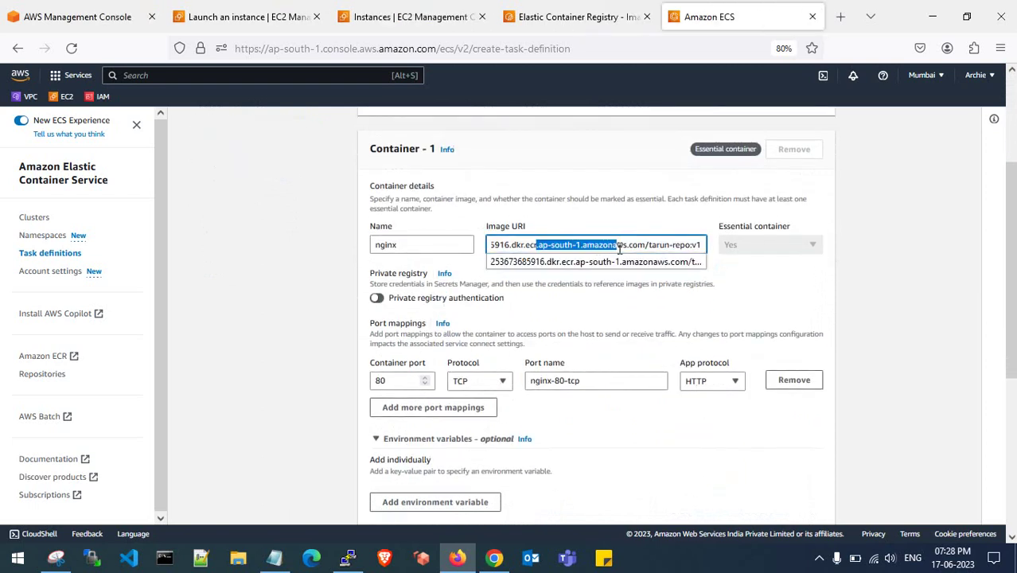
pyautogui.press('Escape')
pyautogui.scroll(-1, 589, 300)
pyautogui.scroll(5, 589, 301)
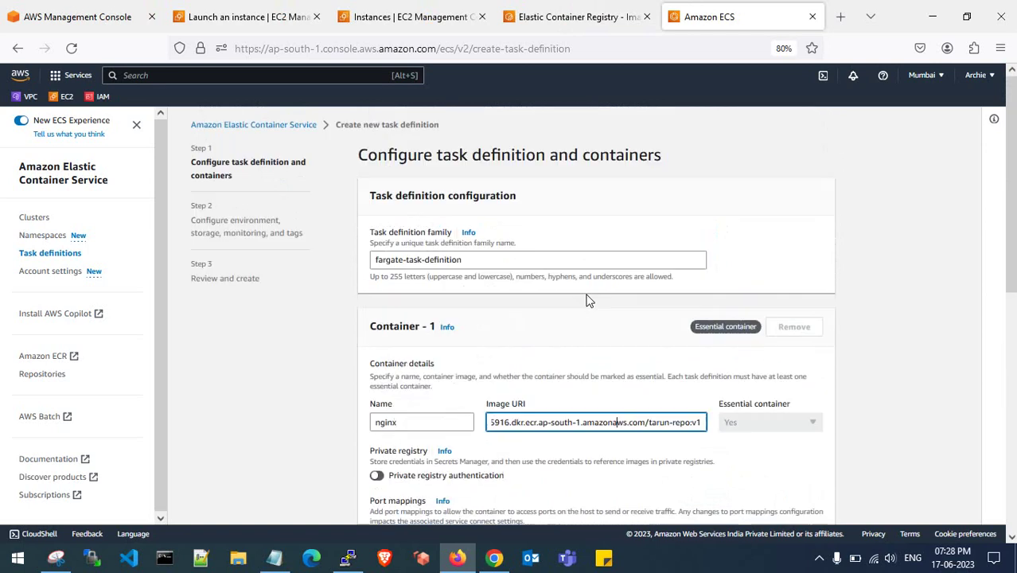
pyautogui.scroll(-1, 589, 300)
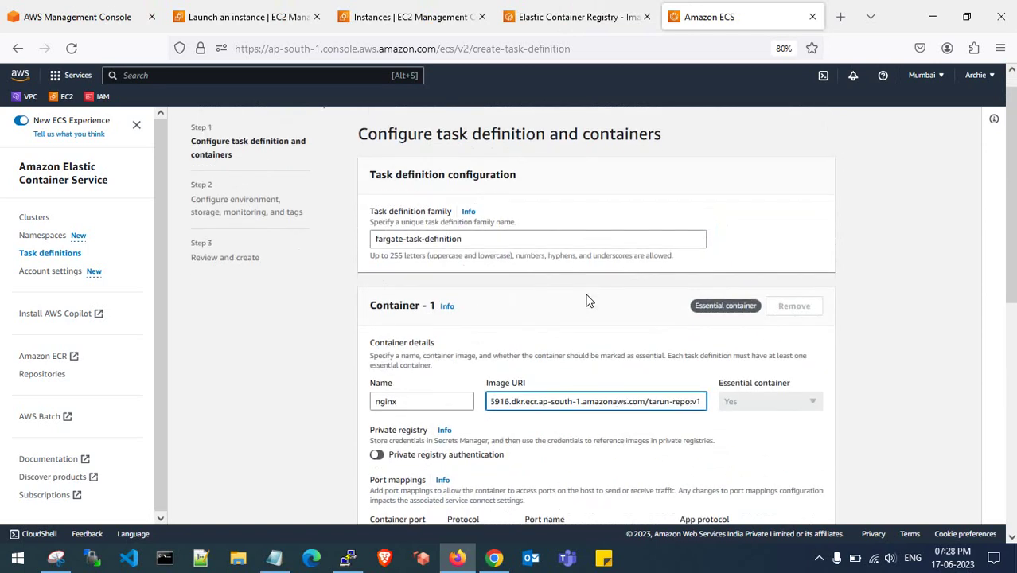
pyautogui.scroll(-5, 589, 300)
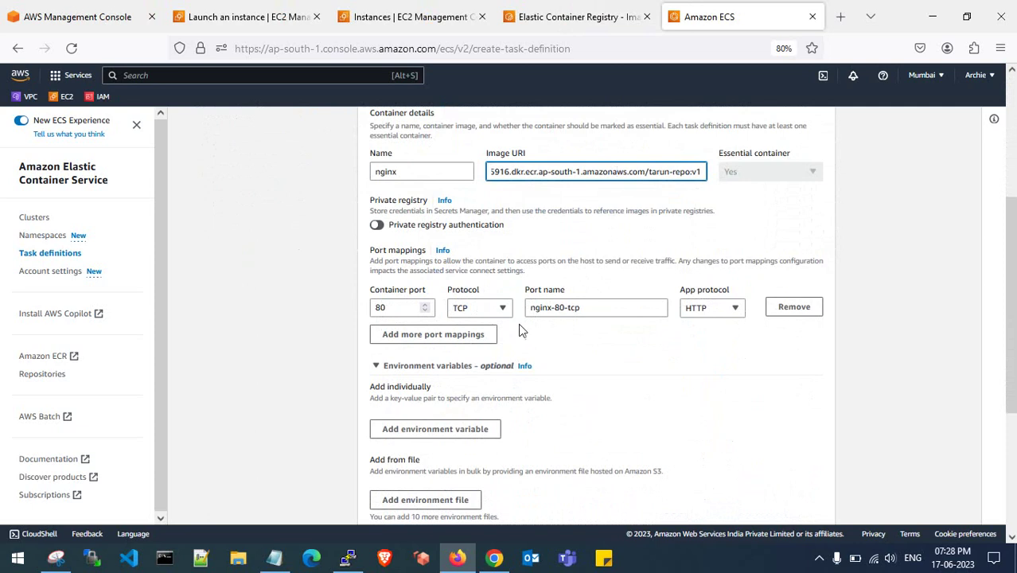
pyautogui.scroll(-2, 628, 358)
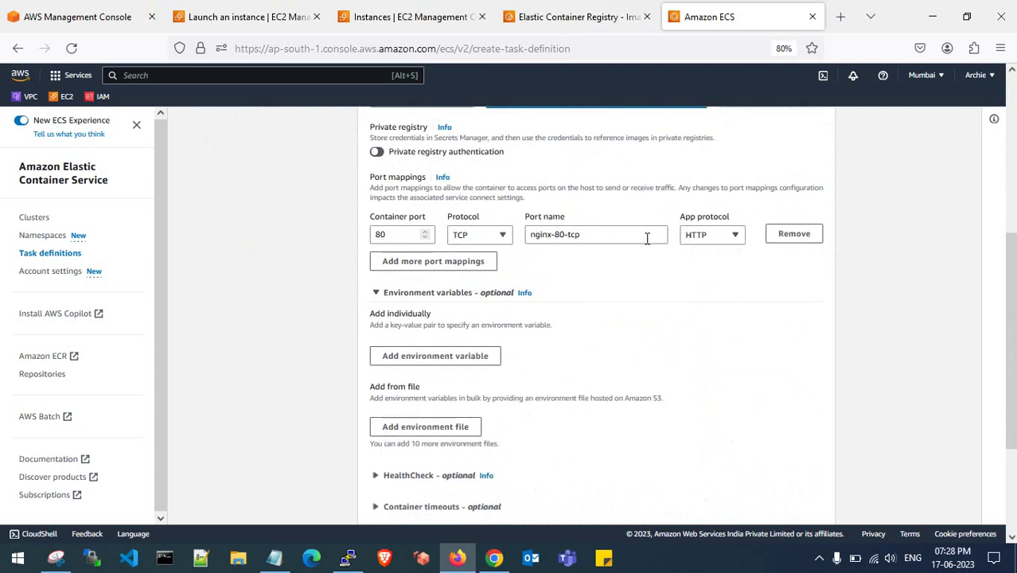
pyautogui.scroll(-4, 608, 307)
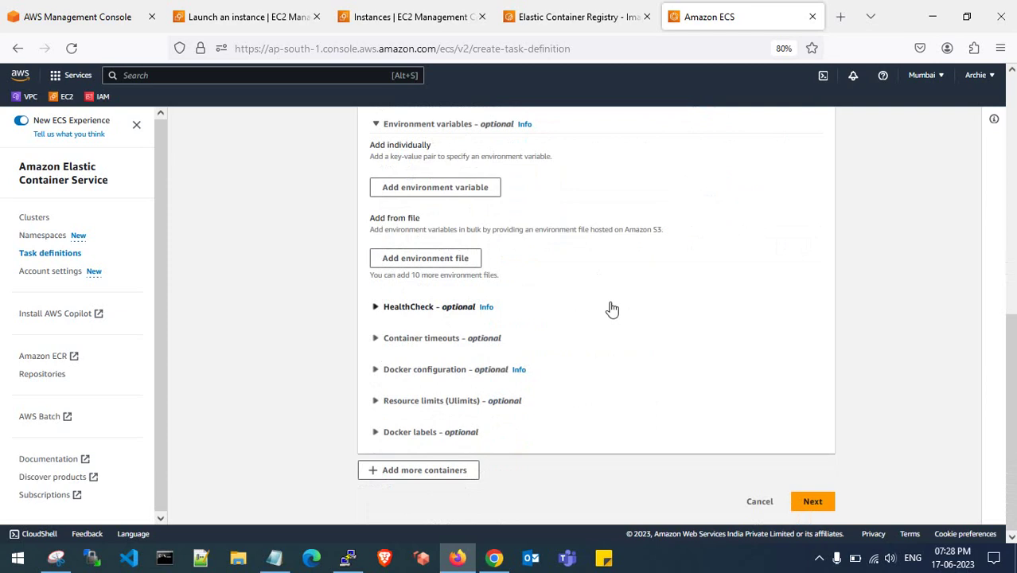
pyautogui.click(808, 505)
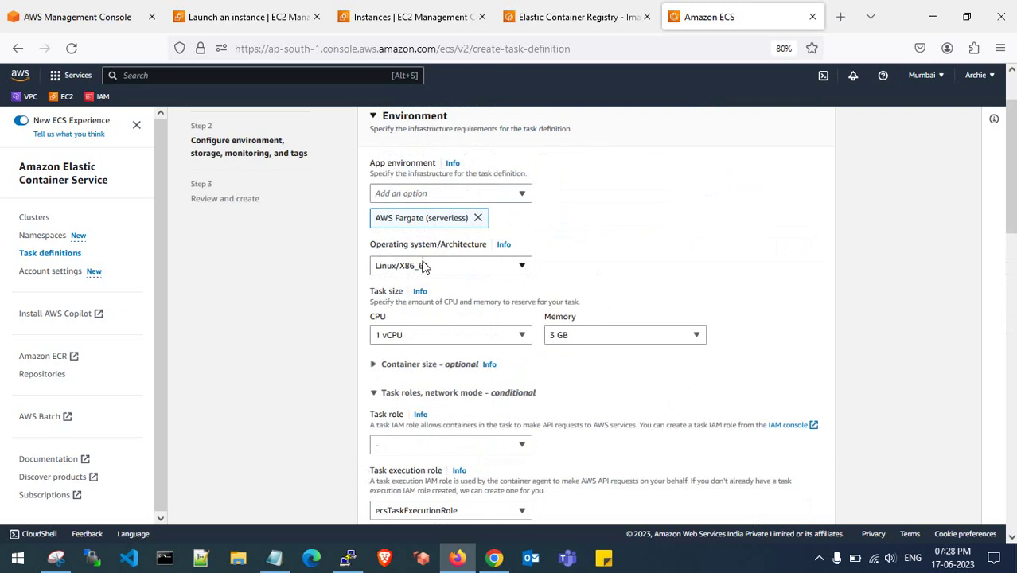
# Set the Fargate task size to .25 vCPU and .5 GB of memory.
pyautogui.click(382, 338)
pyautogui.click(383, 339)
pyautogui.click(382, 338)
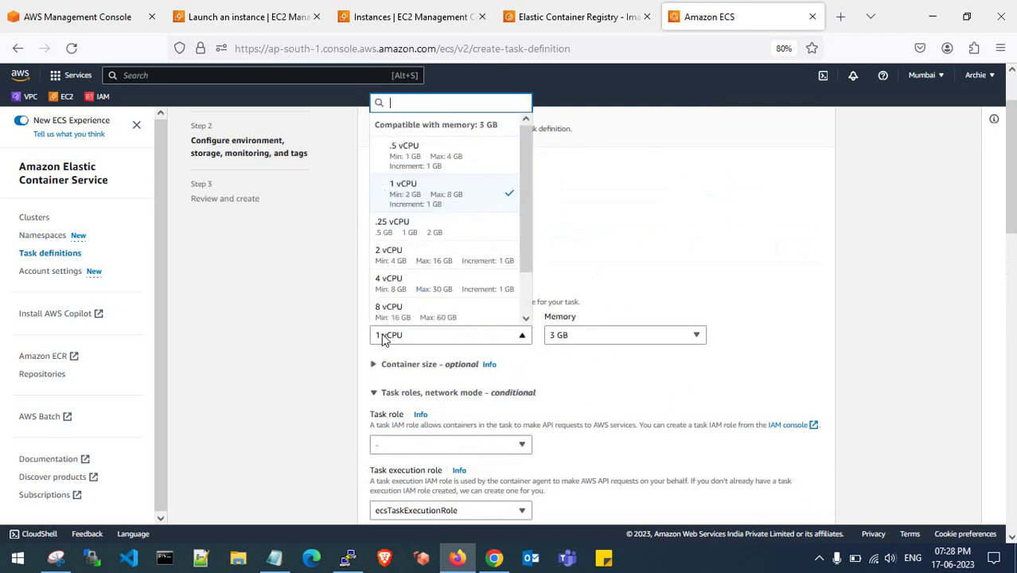
pyautogui.click(413, 230)
pyautogui.click(579, 341)
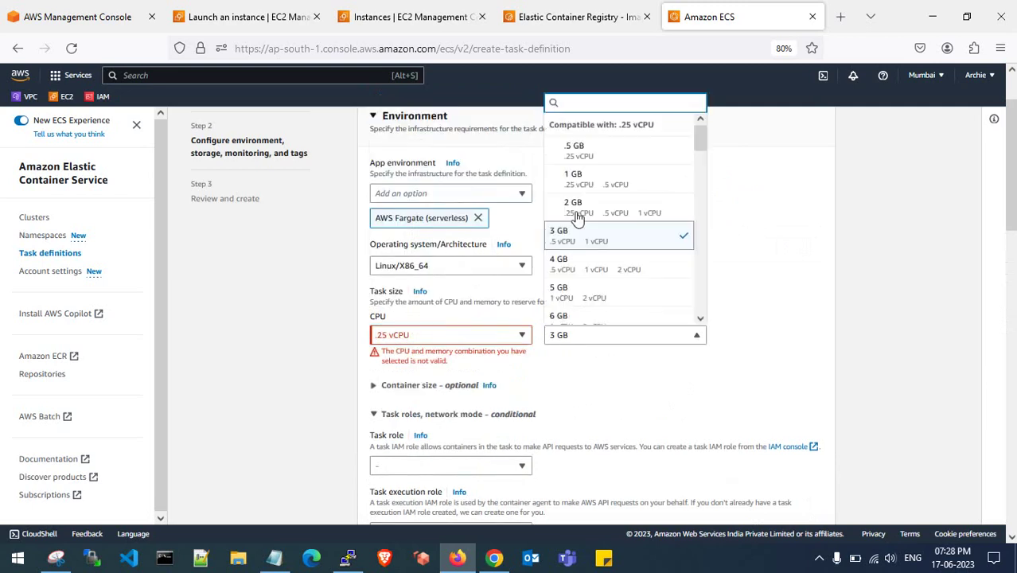
pyautogui.click(586, 151)
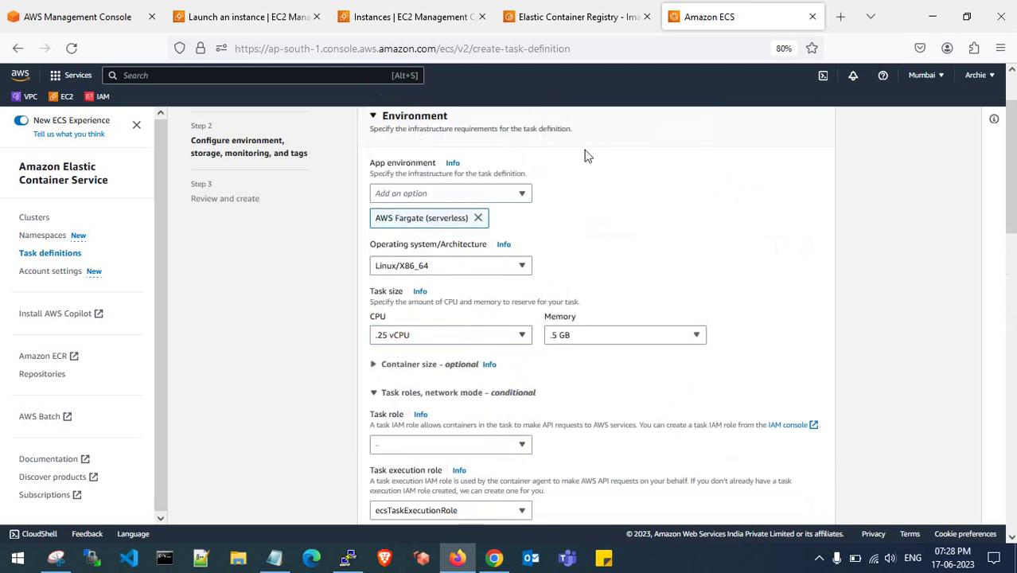
# Choose ecsTaskExecutionRole as the task execution role in the task roles section.
pyautogui.scroll(-2, 635, 394)
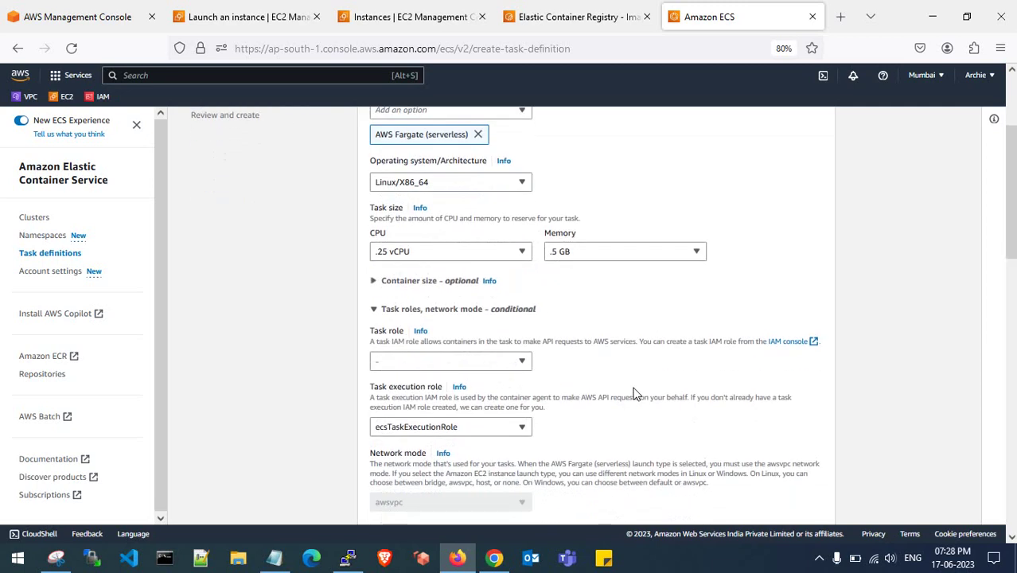
pyautogui.scroll(-2, 635, 395)
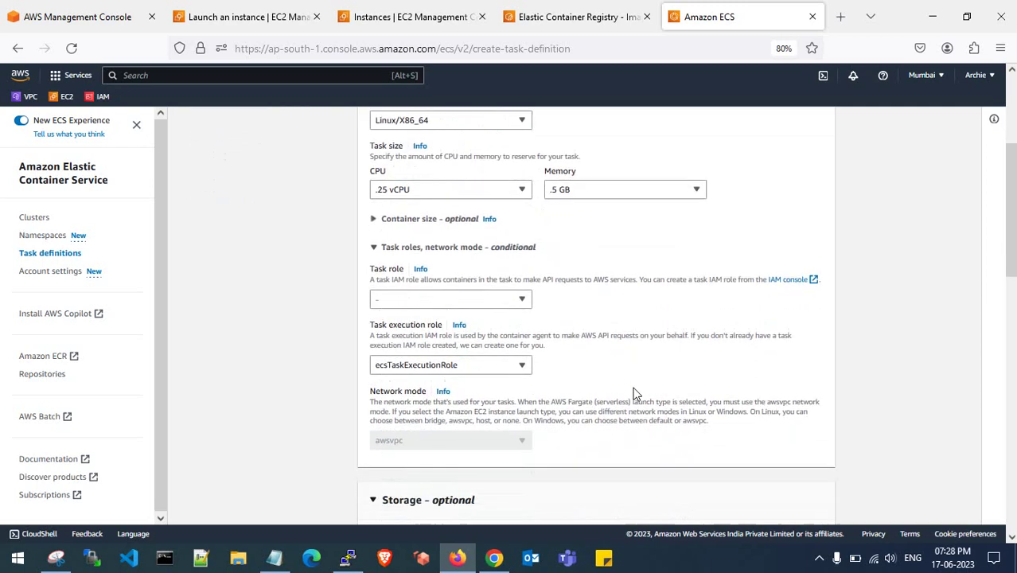
pyautogui.click(495, 367)
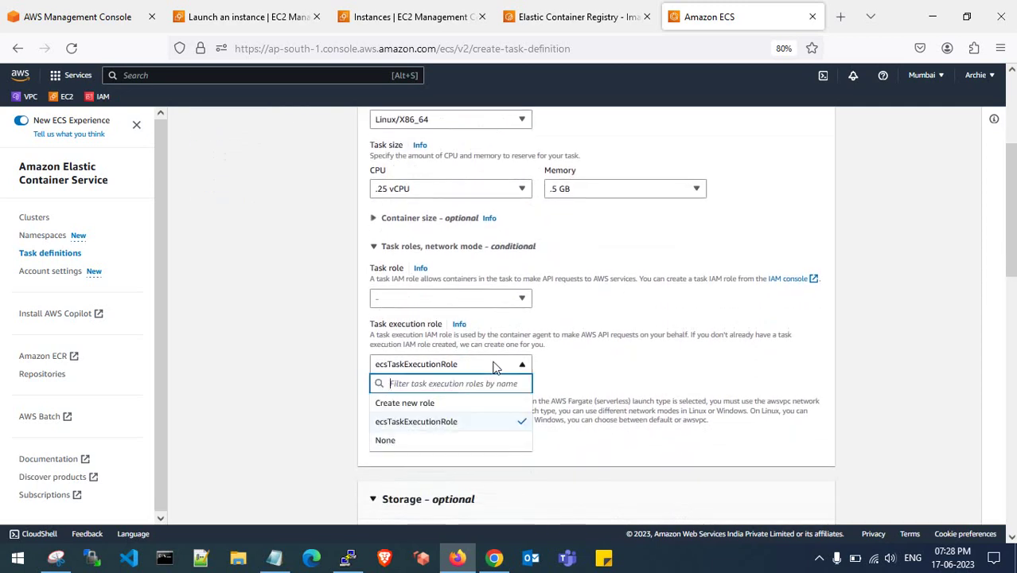
pyautogui.click(448, 428)
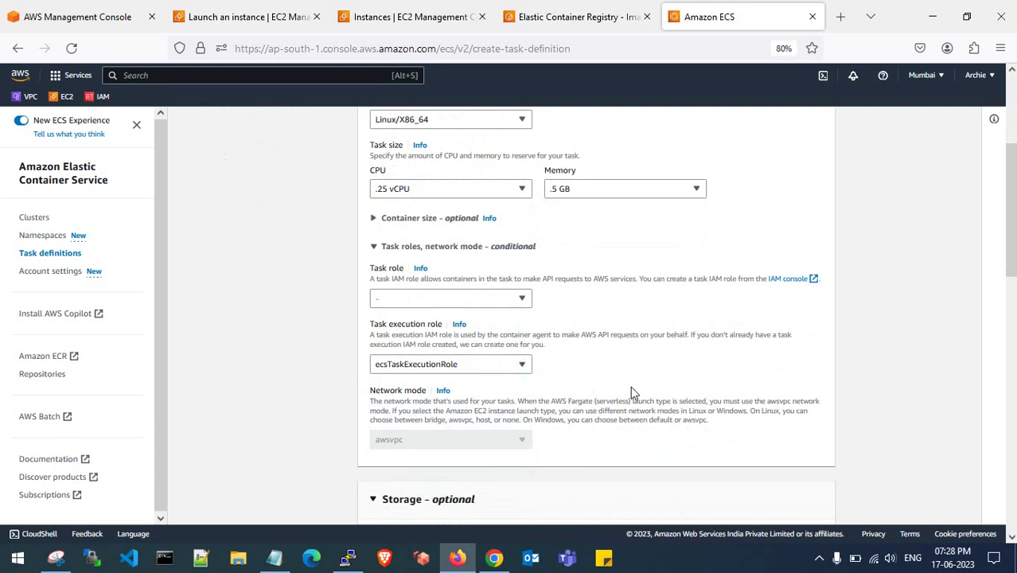
pyautogui.click(494, 366)
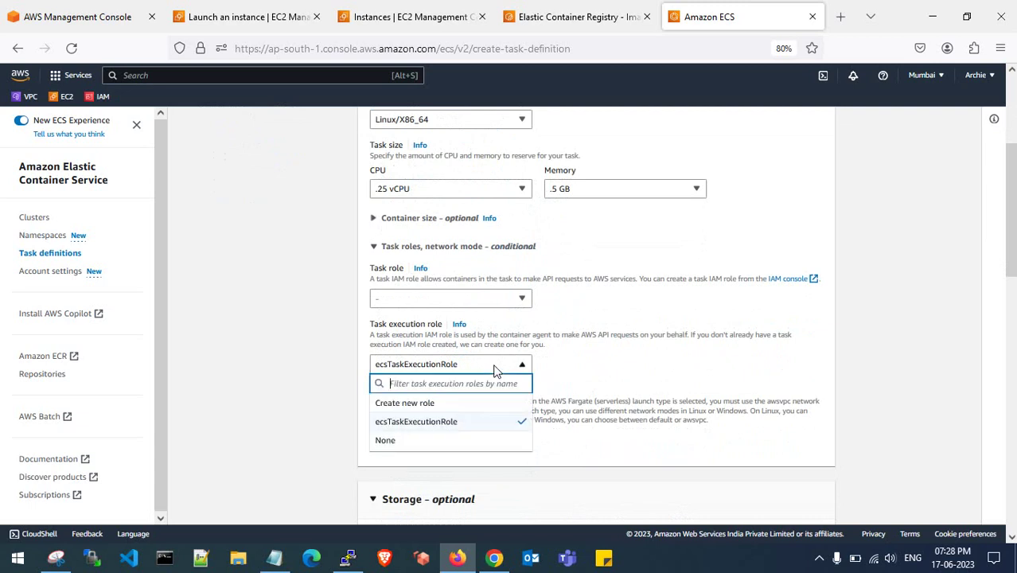
pyautogui.click(668, 369)
# Examine the storage and monitoring settings, and consult the ECS architecture diagram in draw.io before returning to the task definition.
pyautogui.scroll(-5, 667, 369)
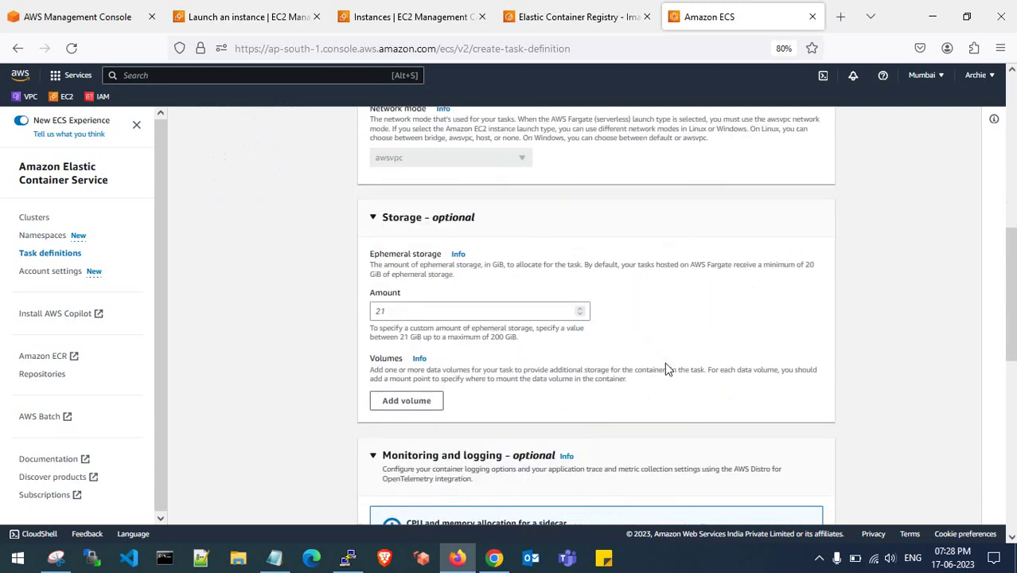
pyautogui.scroll(2, 667, 366)
pyautogui.scroll(-3, 668, 367)
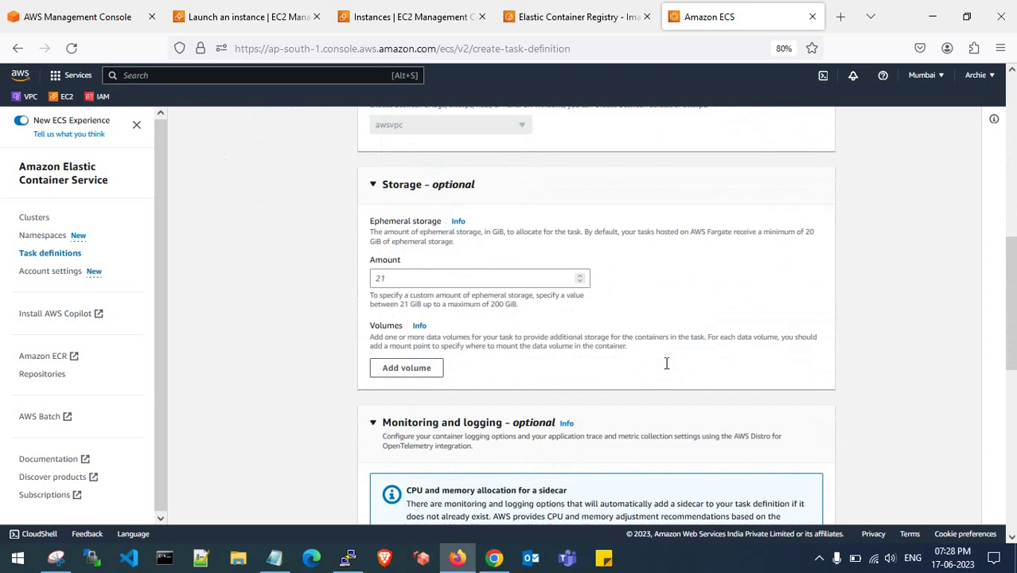
pyautogui.scroll(-5, 667, 363)
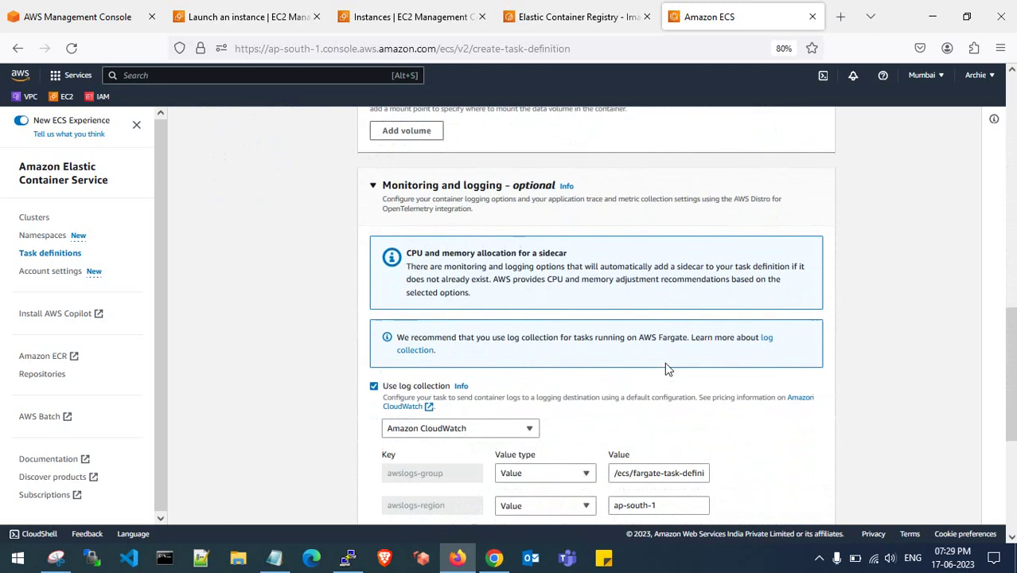
pyautogui.scroll(2, 665, 362)
pyautogui.click(502, 553)
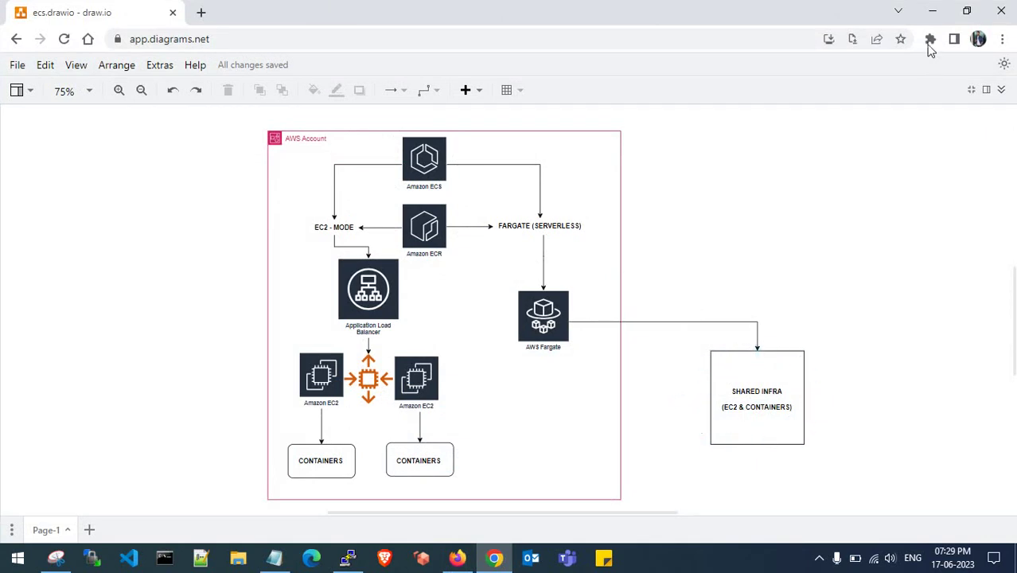
pyautogui.click(932, 12)
pyautogui.scroll(1, 673, 255)
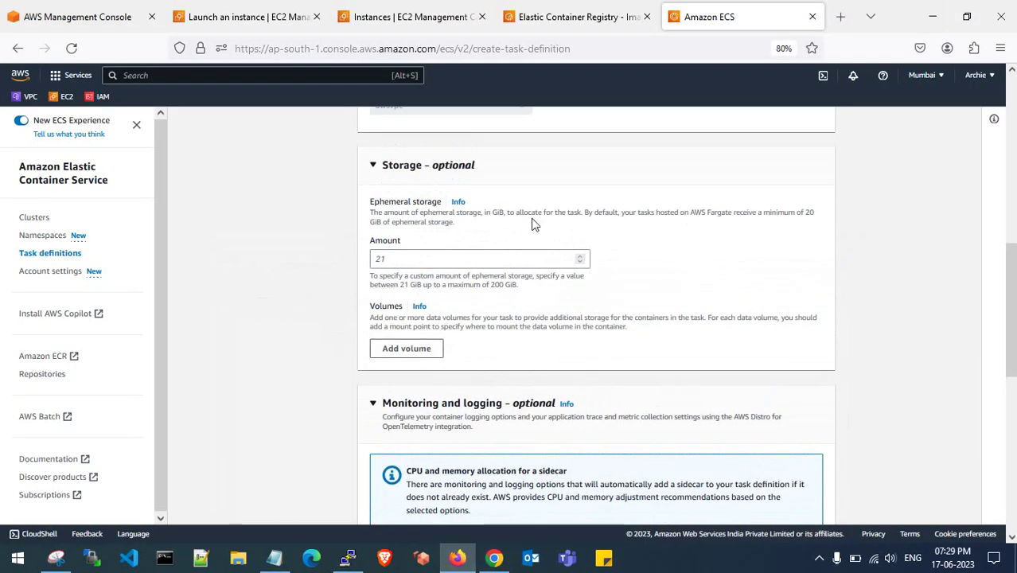
pyautogui.scroll(-1, 703, 257)
pyautogui.scroll(-5, 704, 257)
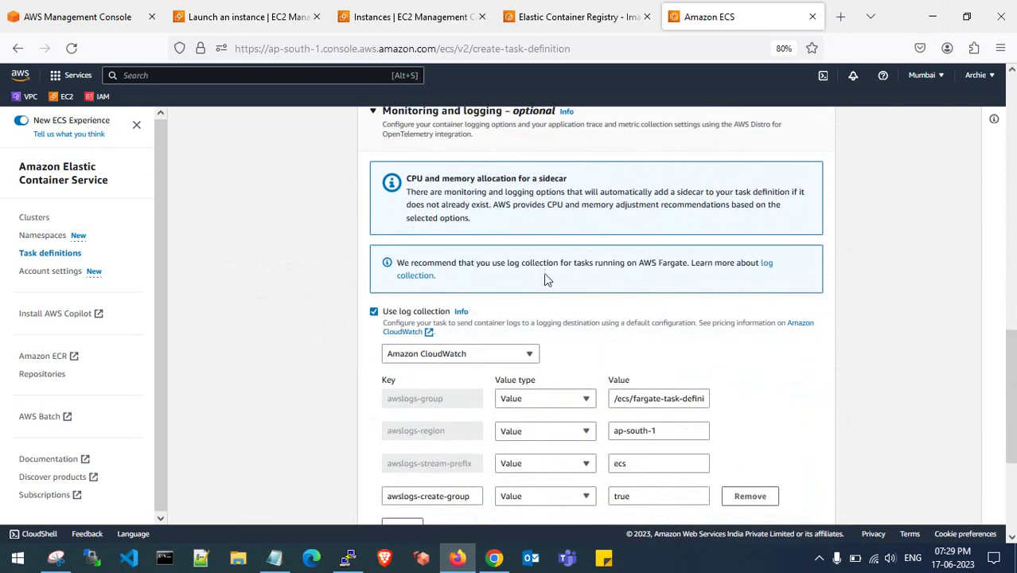
# Turn off log collection and create the fargate-task-definition task definition, dismissing its notification.
pyautogui.click(374, 311)
pyautogui.scroll(-1, 542, 358)
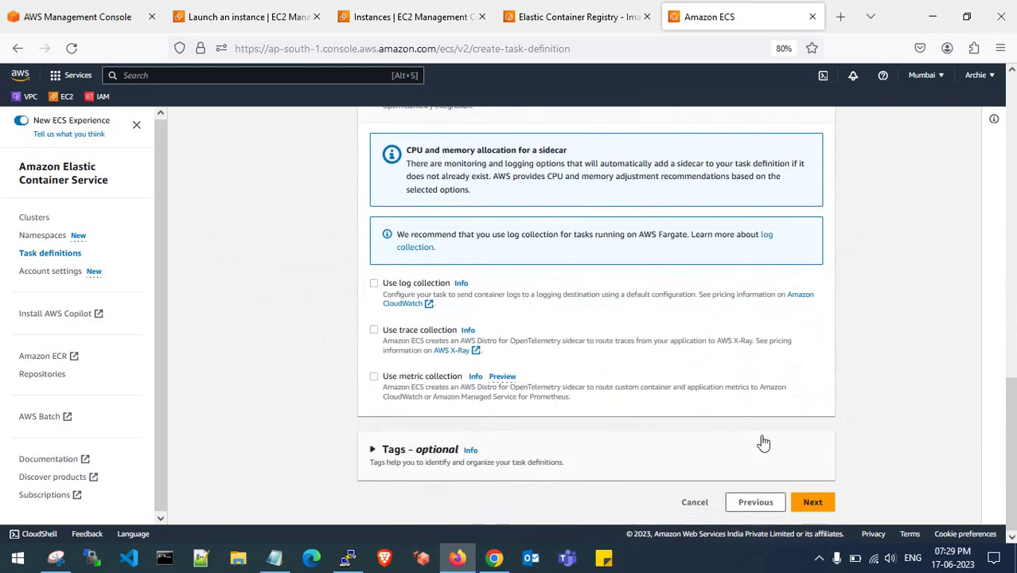
pyautogui.click(812, 503)
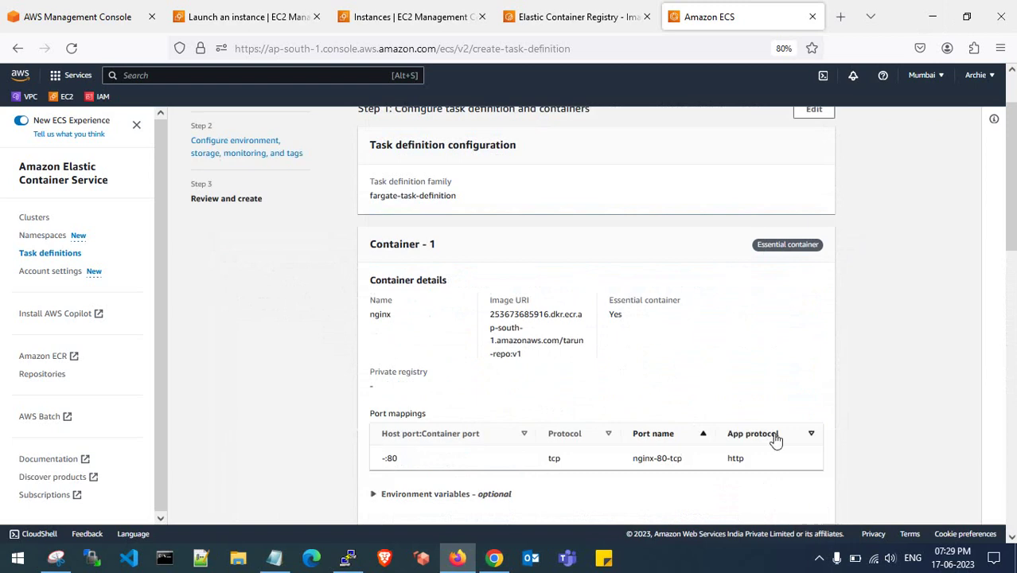
pyautogui.scroll(-15, 774, 438)
pyautogui.click(816, 498)
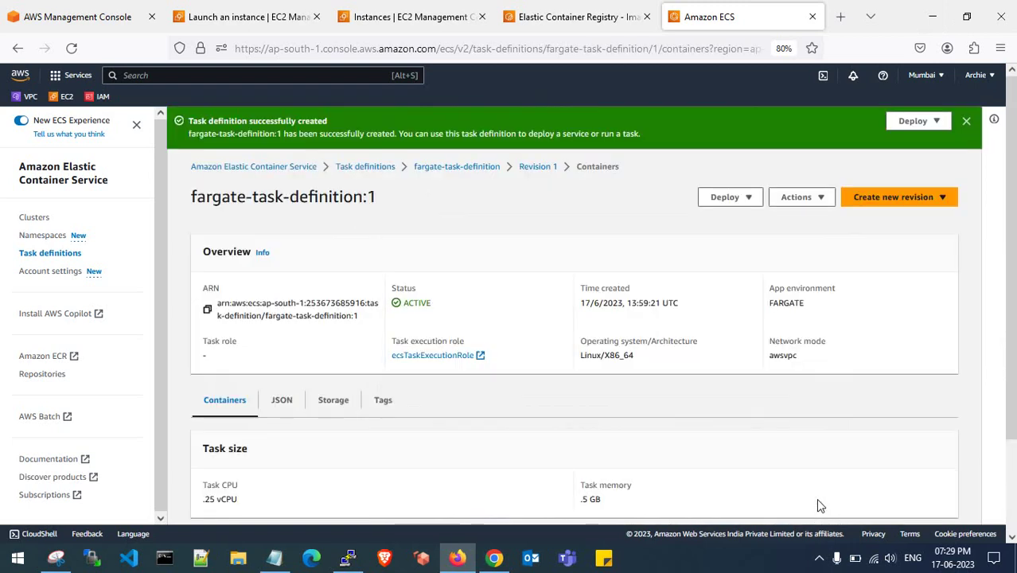
pyautogui.click(966, 122)
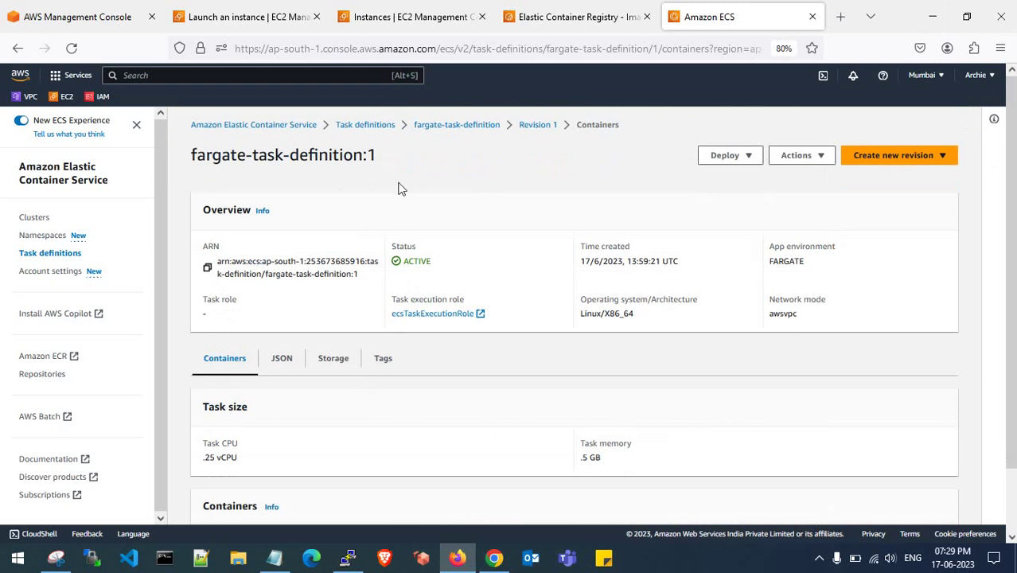
# Open demo-fargate-cluster from the ECS clusters list and start creating a service in it.
pyautogui.click(39, 219)
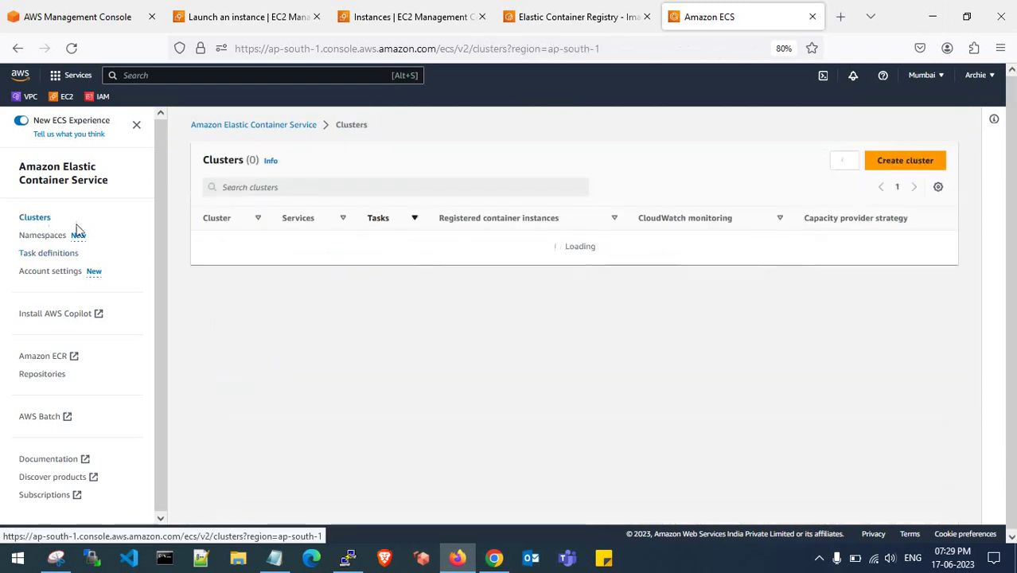
pyautogui.click(253, 269)
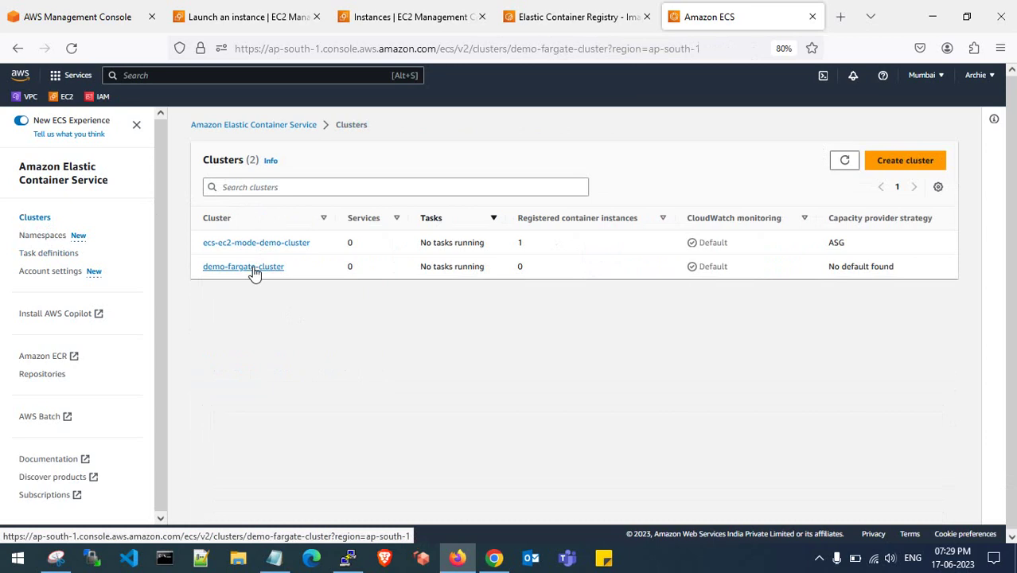
pyautogui.scroll(-1, 366, 317)
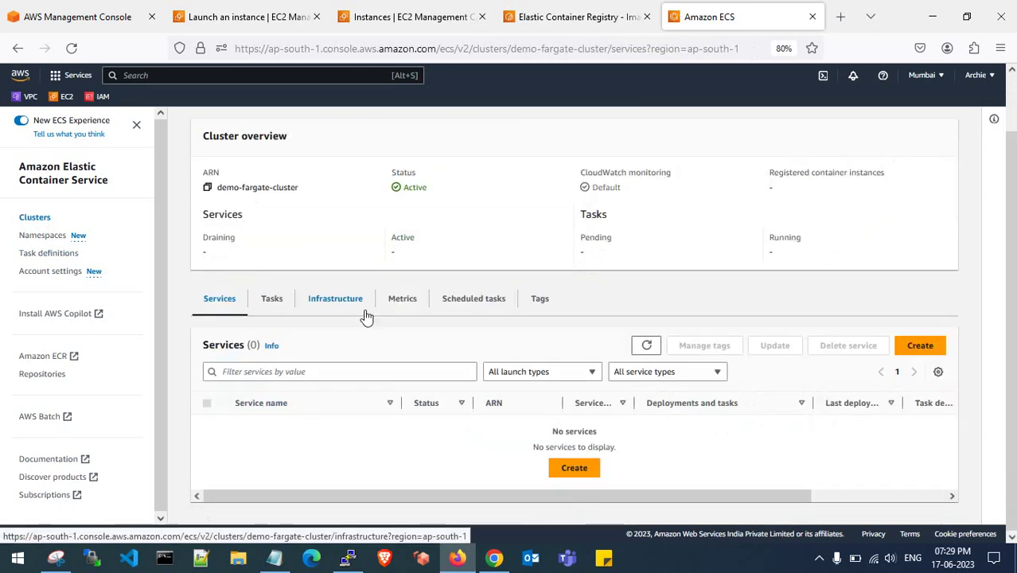
pyautogui.click(919, 347)
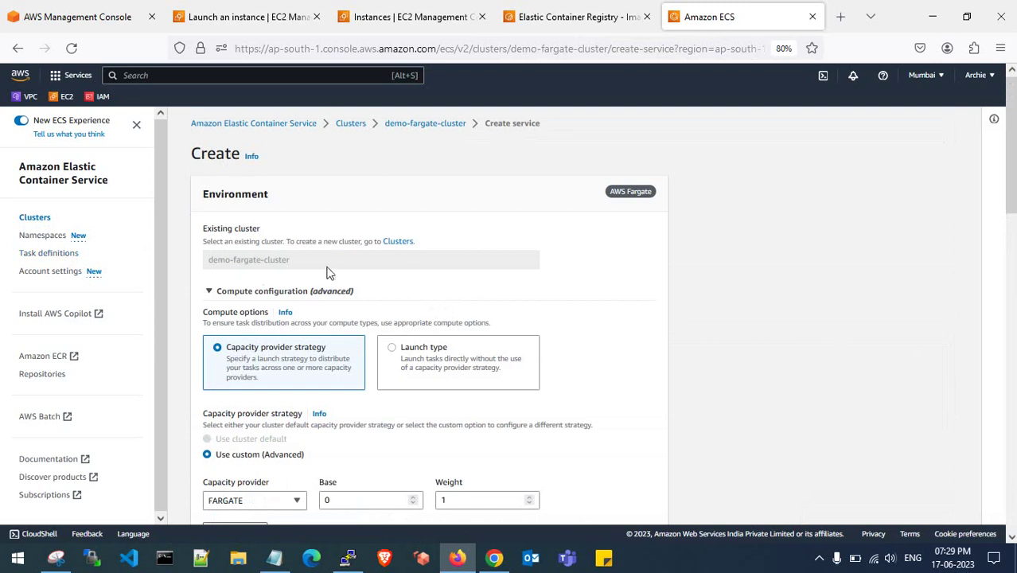
# Switch the service's compute options from capacity provider strategy to Launch type and keep FARGATE as the launch type.
pyautogui.scroll(-2, 334, 272)
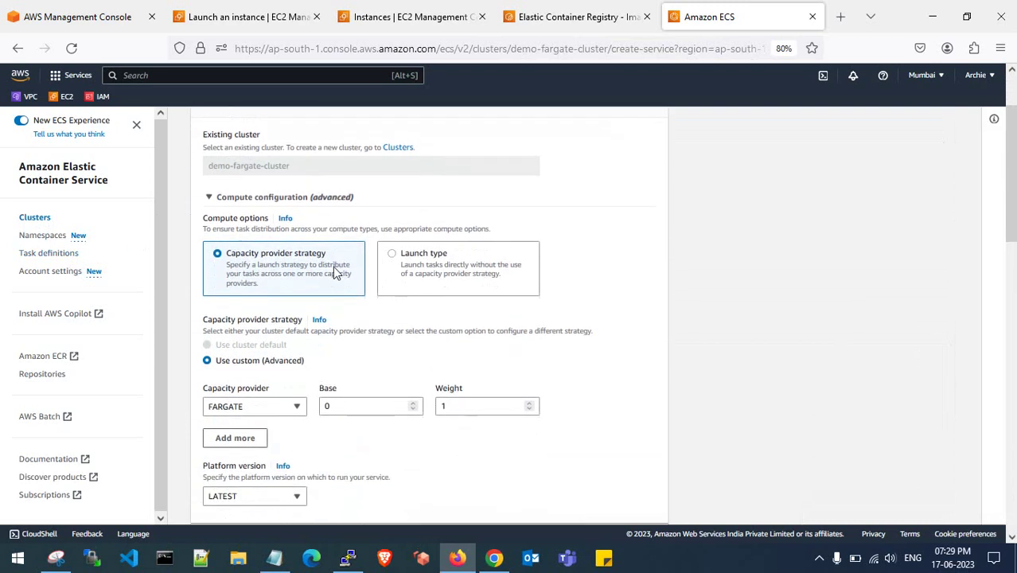
pyautogui.click(392, 256)
pyautogui.scroll(-1, 406, 323)
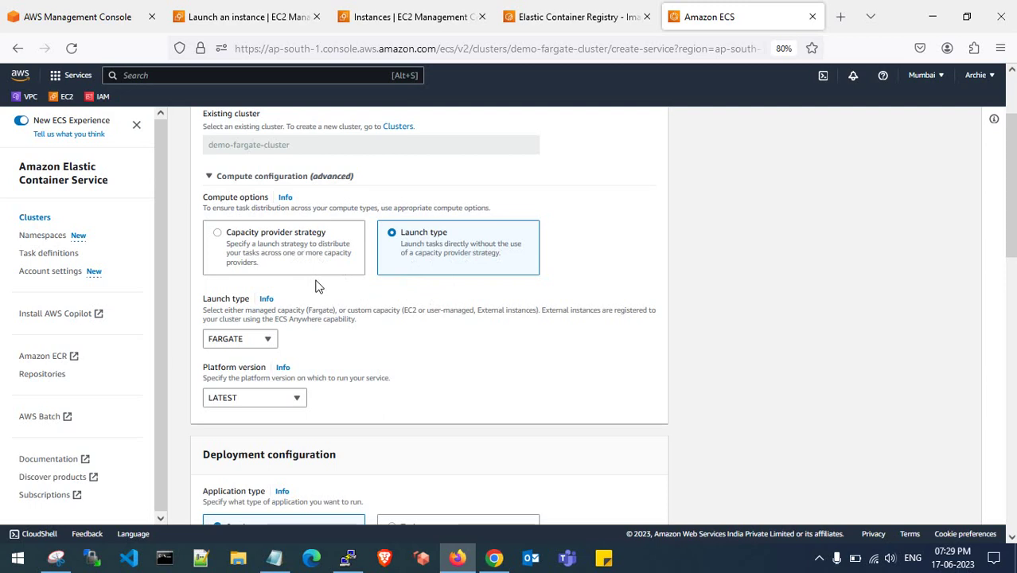
pyautogui.scroll(-2, 317, 287)
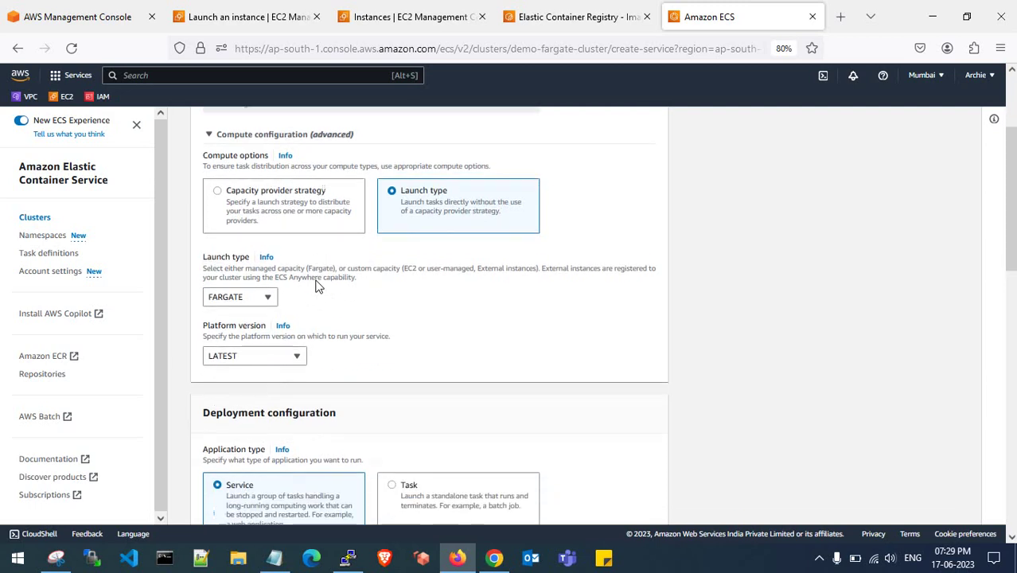
pyautogui.click(266, 278)
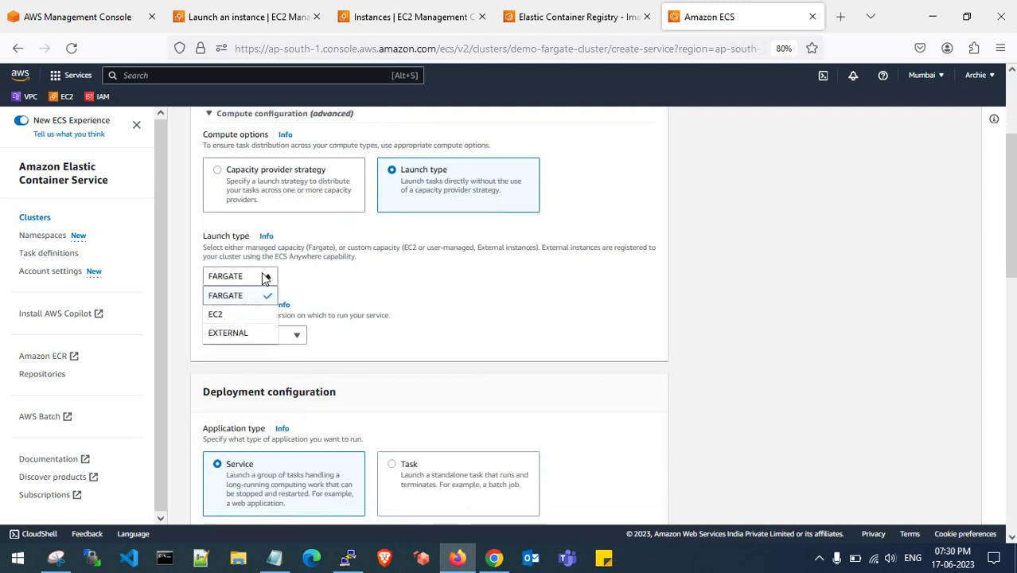
pyautogui.click(319, 282)
pyautogui.scroll(-1, 318, 283)
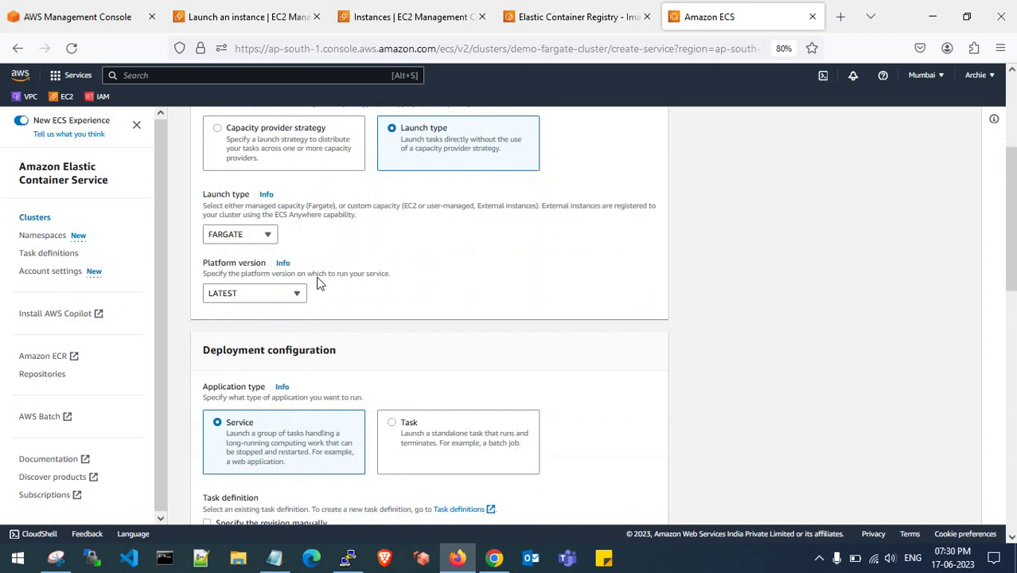
# Keep the LATEST platform version, choose the fargate-task-definition family for the service and name the service fargate-service-def.
pyautogui.click(282, 298)
pyautogui.click(320, 298)
pyautogui.scroll(-4, 347, 303)
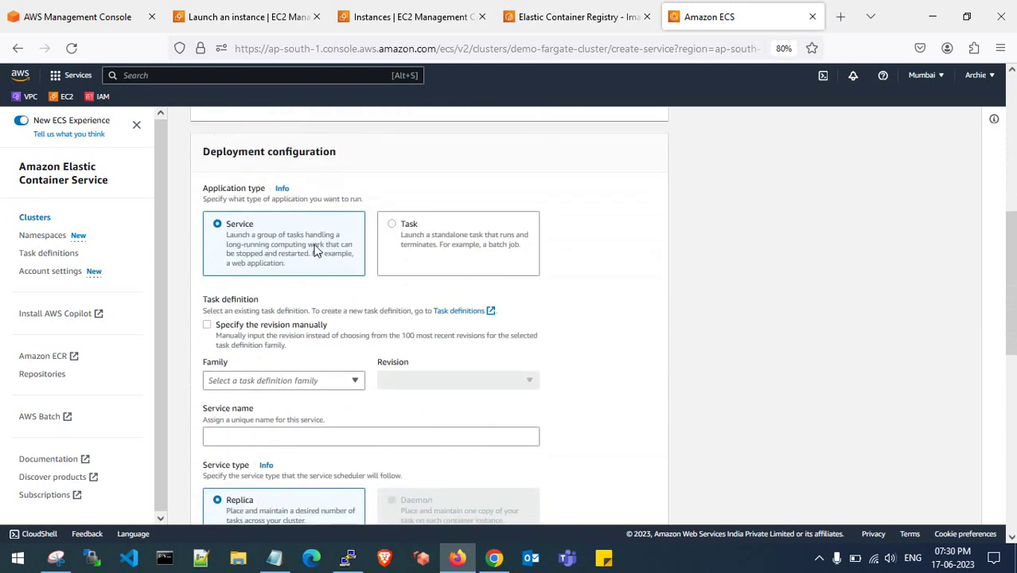
pyautogui.scroll(10, 295, 191)
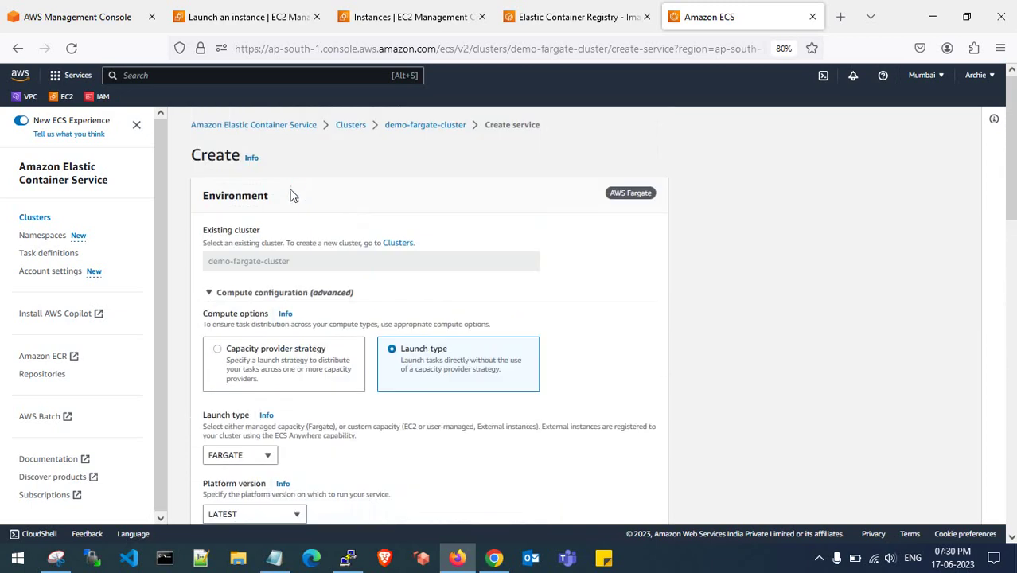
pyautogui.scroll(-8, 265, 314)
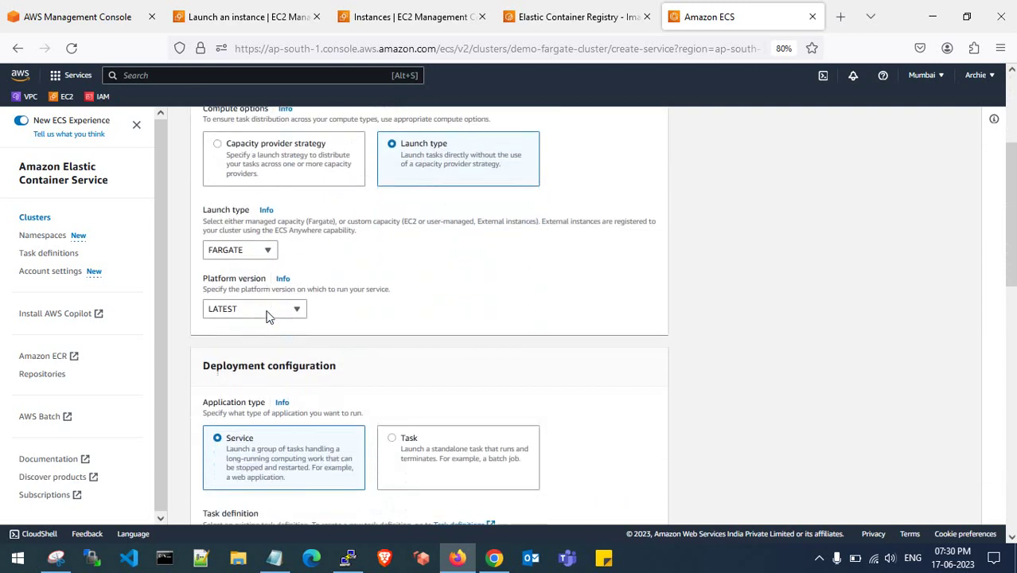
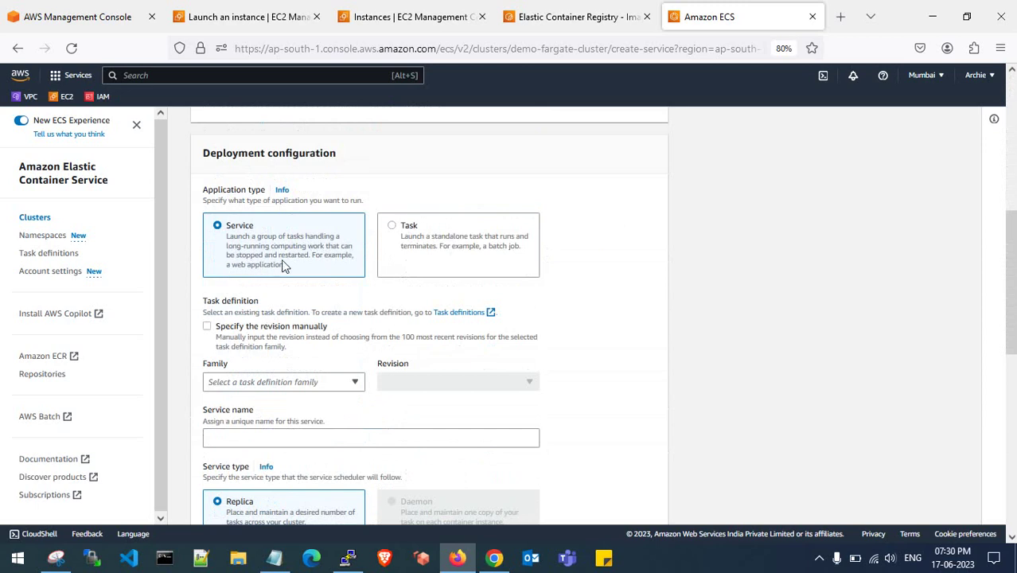
pyautogui.scroll(-1, 315, 262)
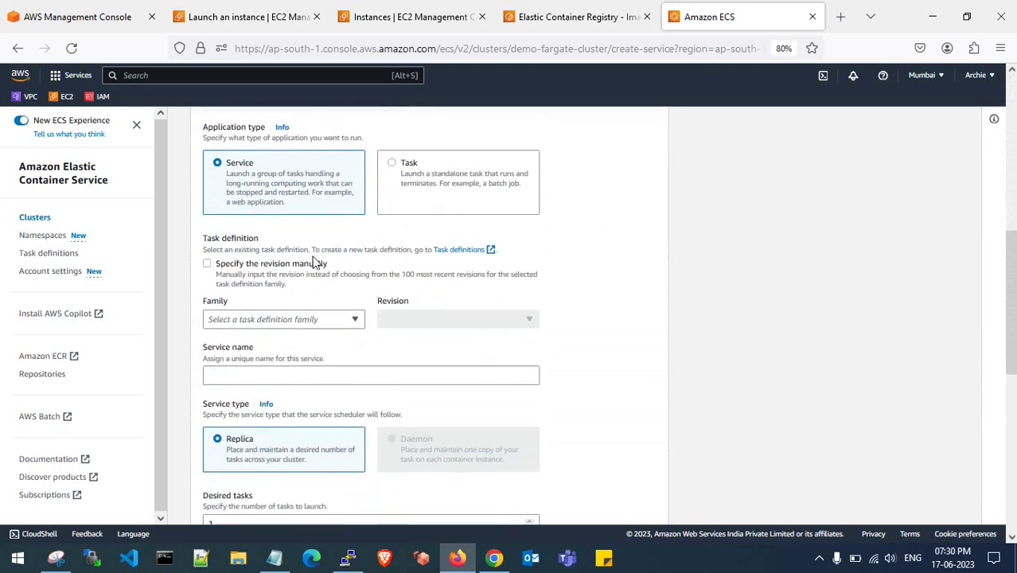
pyautogui.click(279, 318)
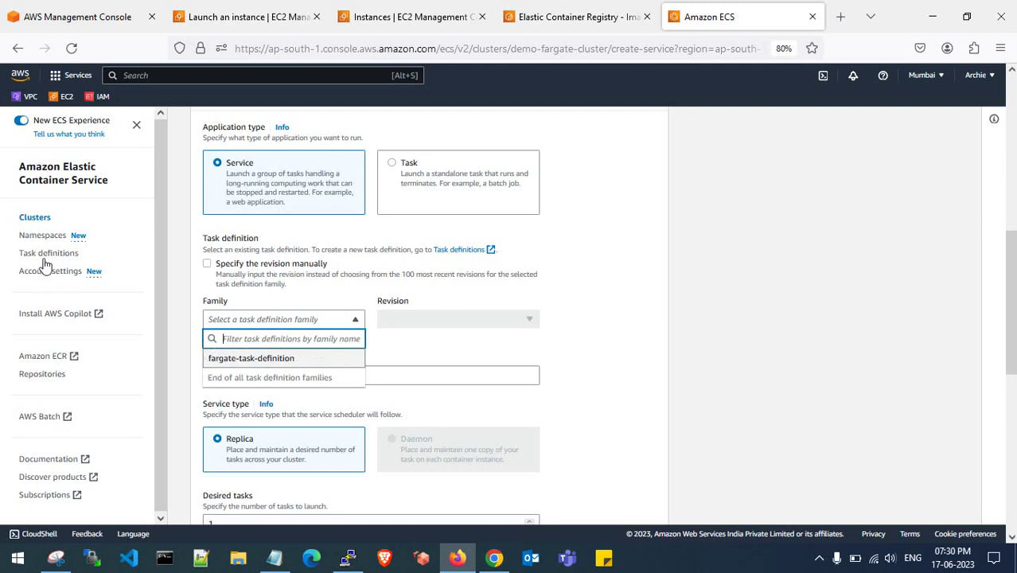
pyautogui.click(262, 359)
pyautogui.click(252, 380)
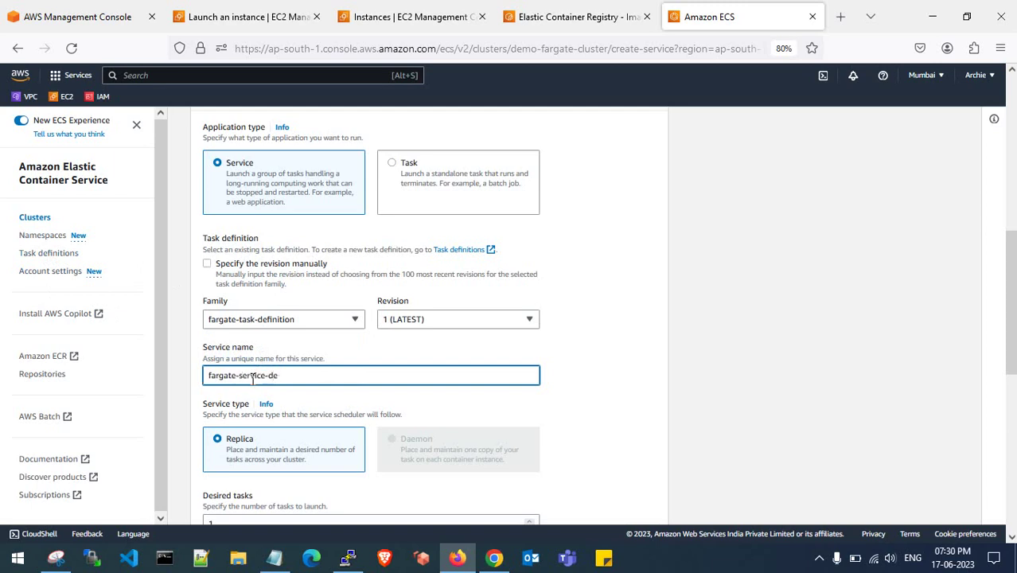
pyautogui.scroll(-1, 416, 385)
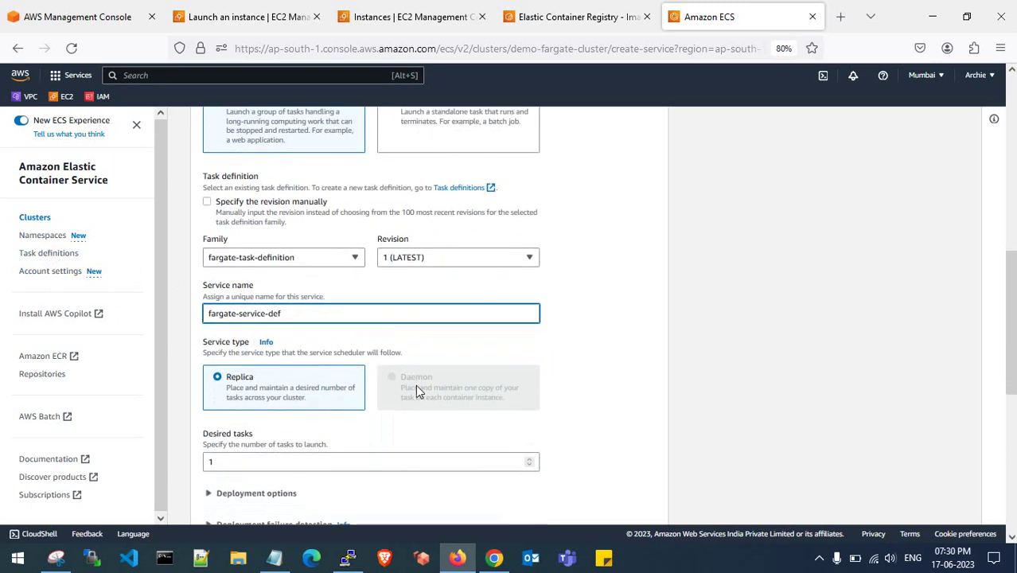
# Examine the service type and desired tasks, and expand and collapse the deployment options and deployment failure detection settings.
pyautogui.scroll(-1, 354, 351)
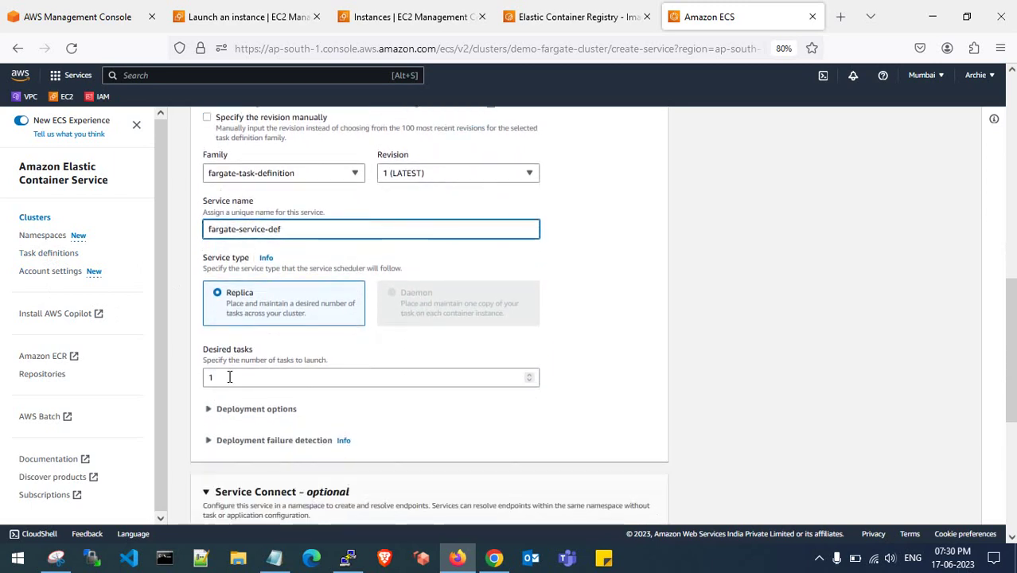
pyautogui.scroll(-1, 382, 340)
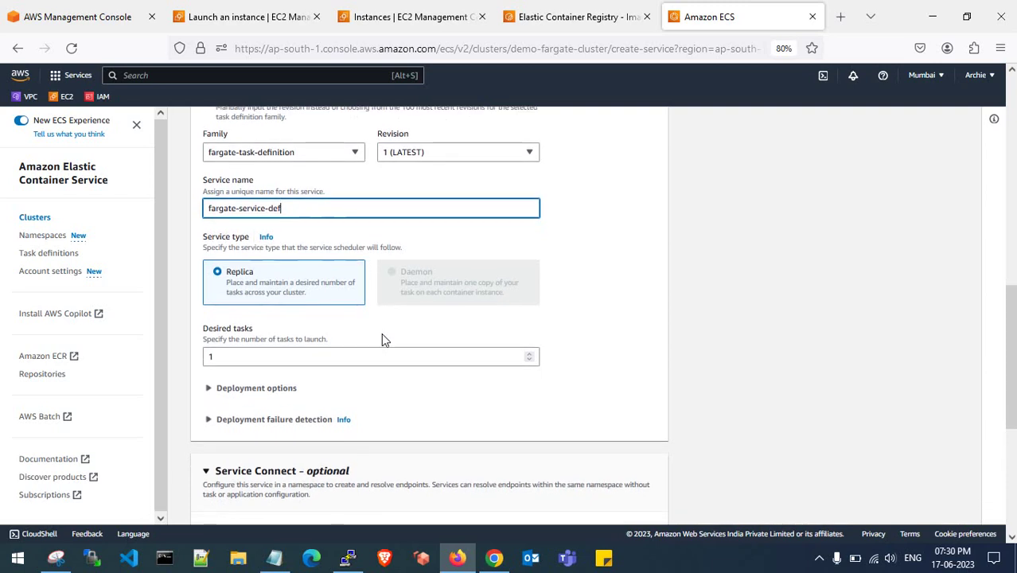
pyautogui.scroll(-2, 381, 340)
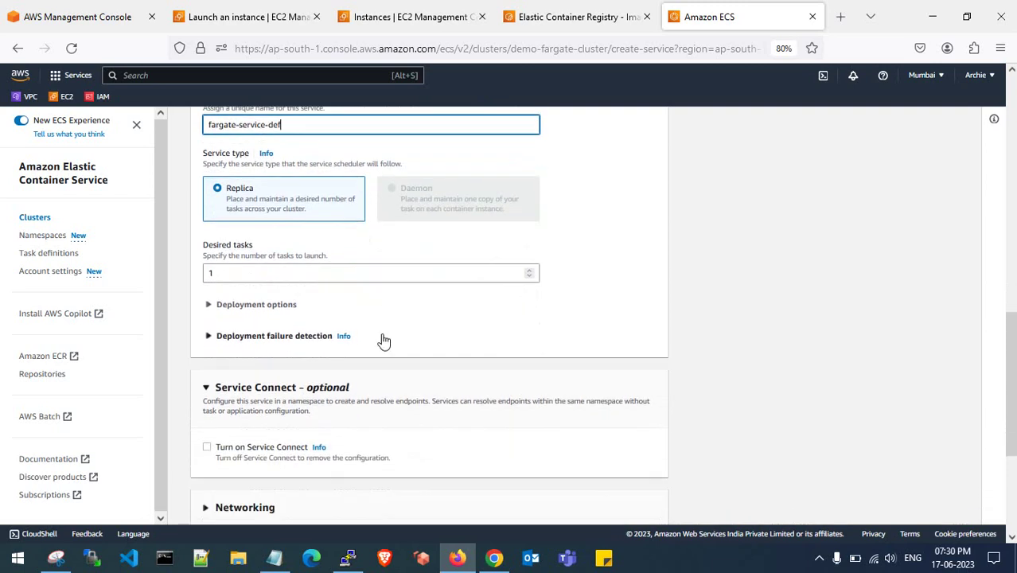
pyautogui.click(209, 307)
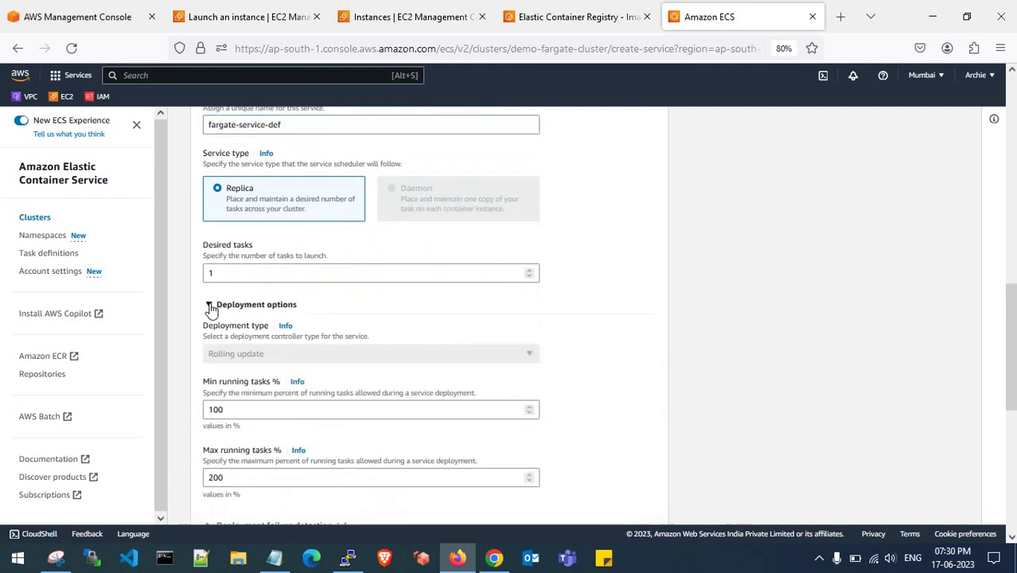
pyautogui.click(209, 307)
pyautogui.click(209, 338)
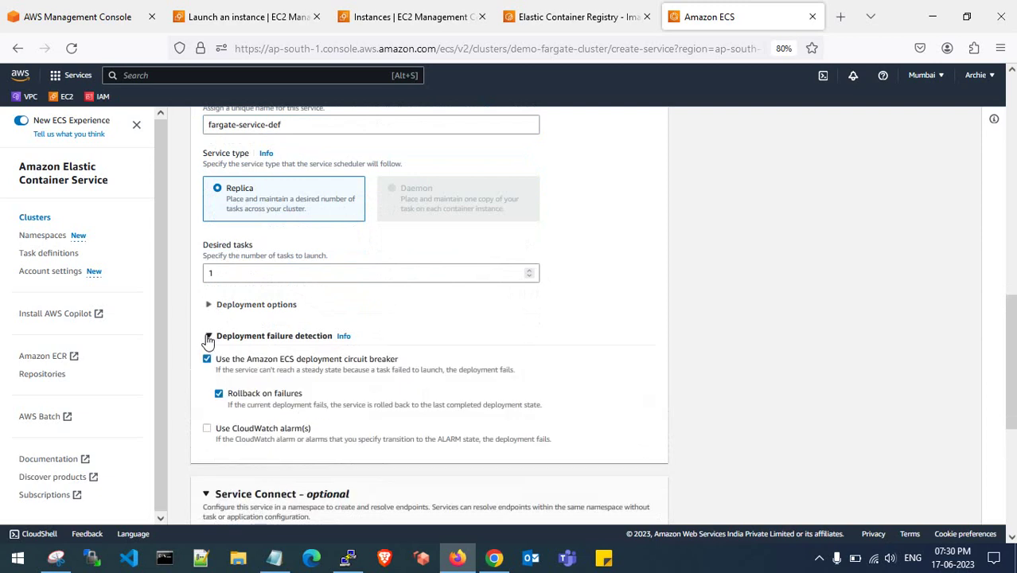
pyautogui.click(209, 338)
# Expand the service's networking settings and review its VPC, subnets, security group and public IP assignment.
pyautogui.scroll(-5, 286, 379)
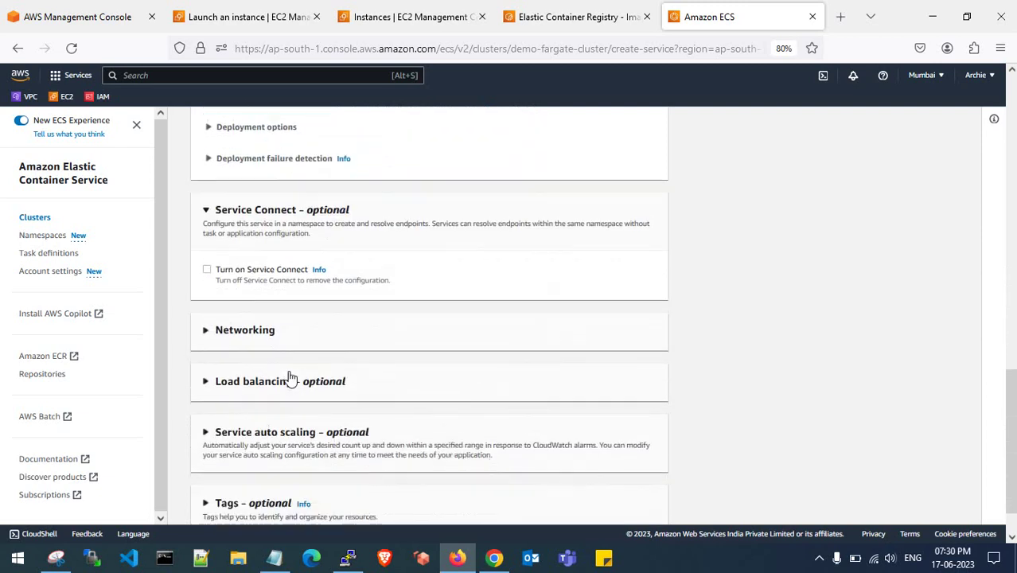
pyautogui.click(207, 301)
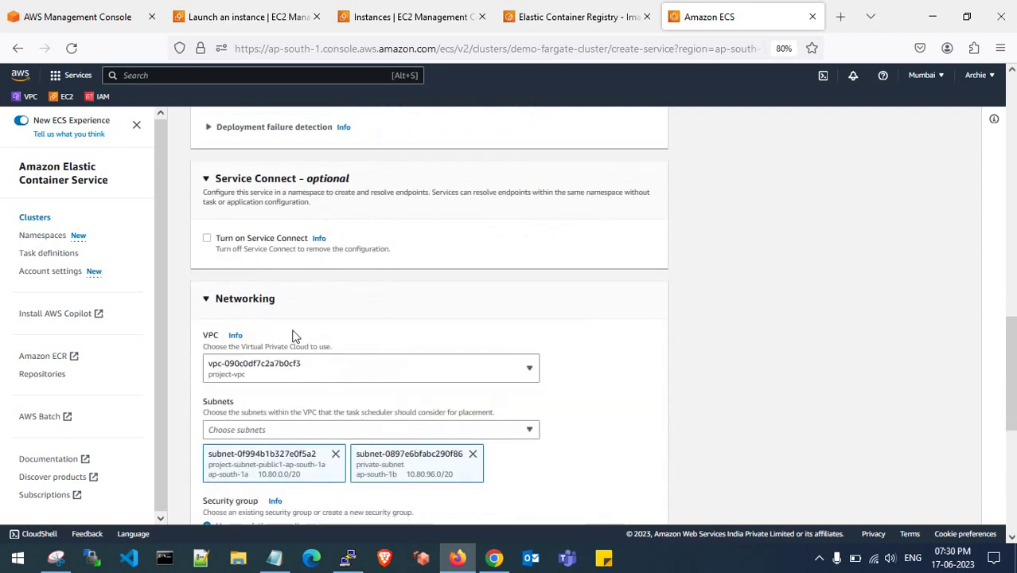
pyautogui.scroll(-2, 293, 335)
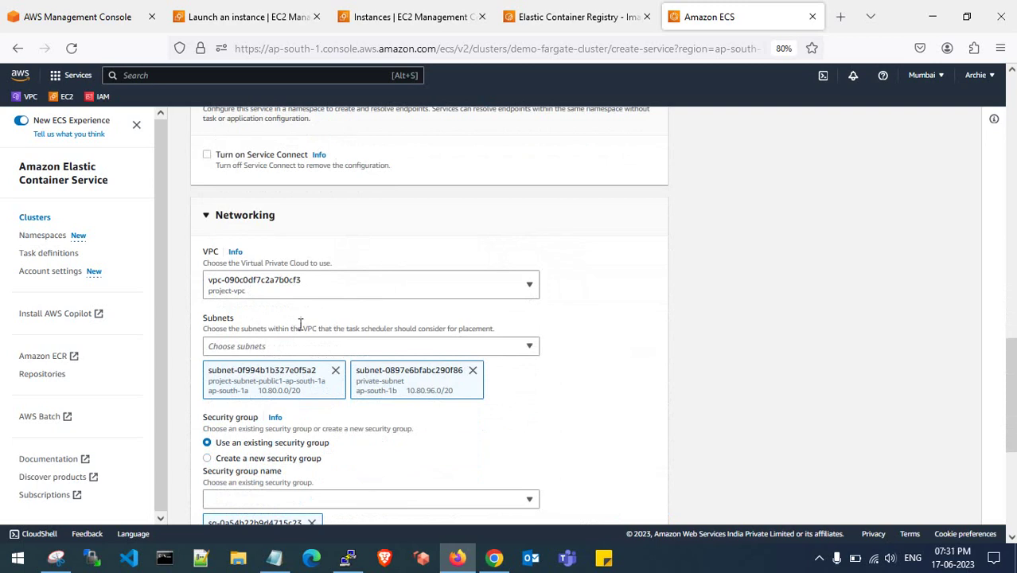
pyautogui.scroll(-3, 342, 346)
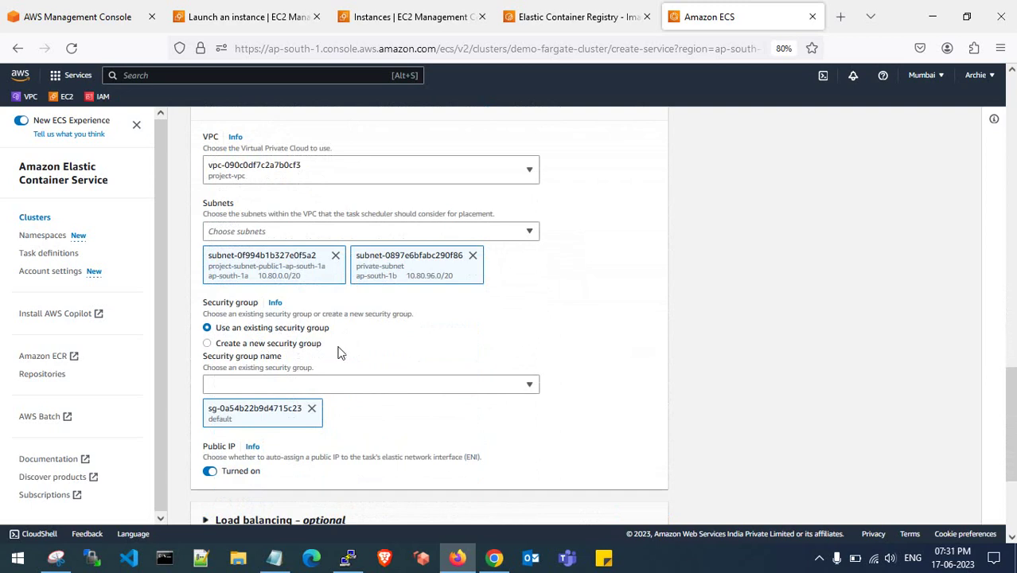
pyautogui.scroll(-1, 332, 378)
pyautogui.scroll(-2, 332, 378)
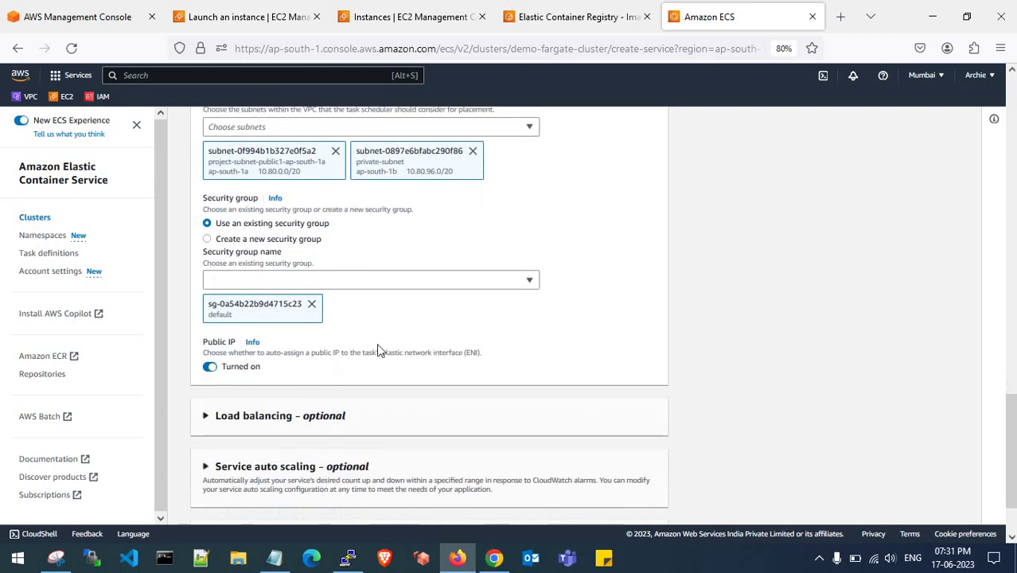
pyautogui.scroll(1, 378, 350)
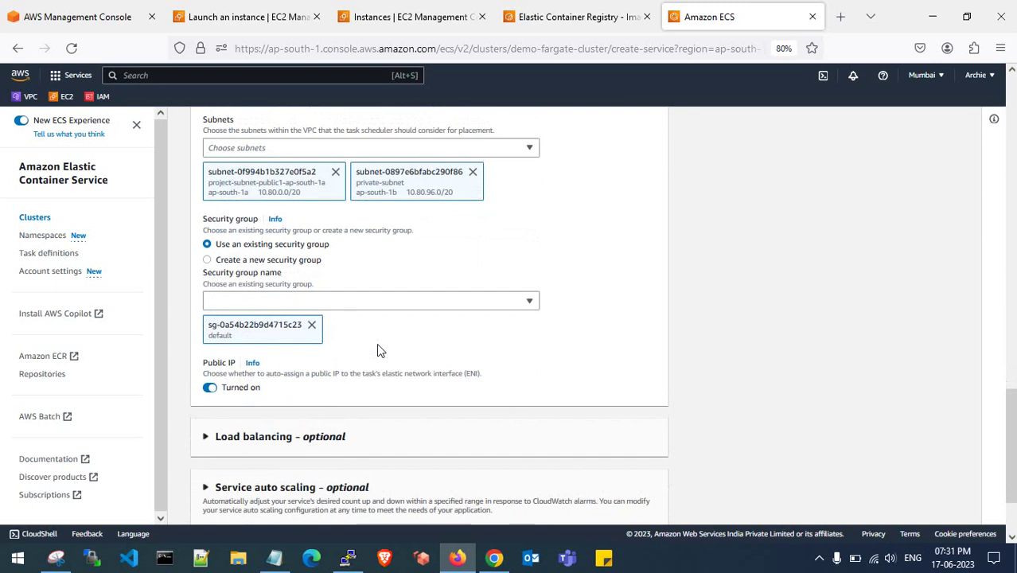
pyautogui.scroll(-2, 379, 350)
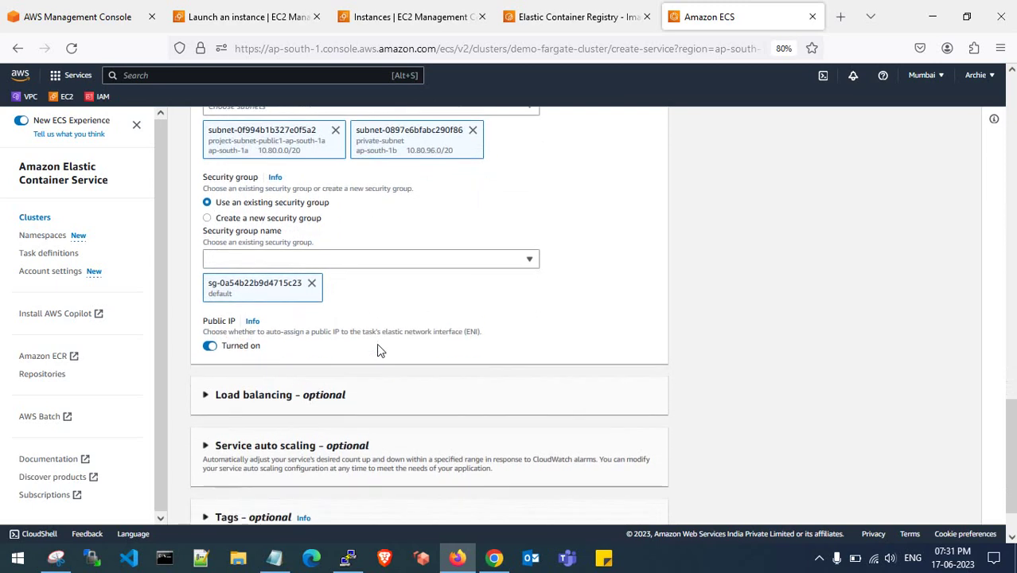
pyautogui.scroll(-2, 348, 359)
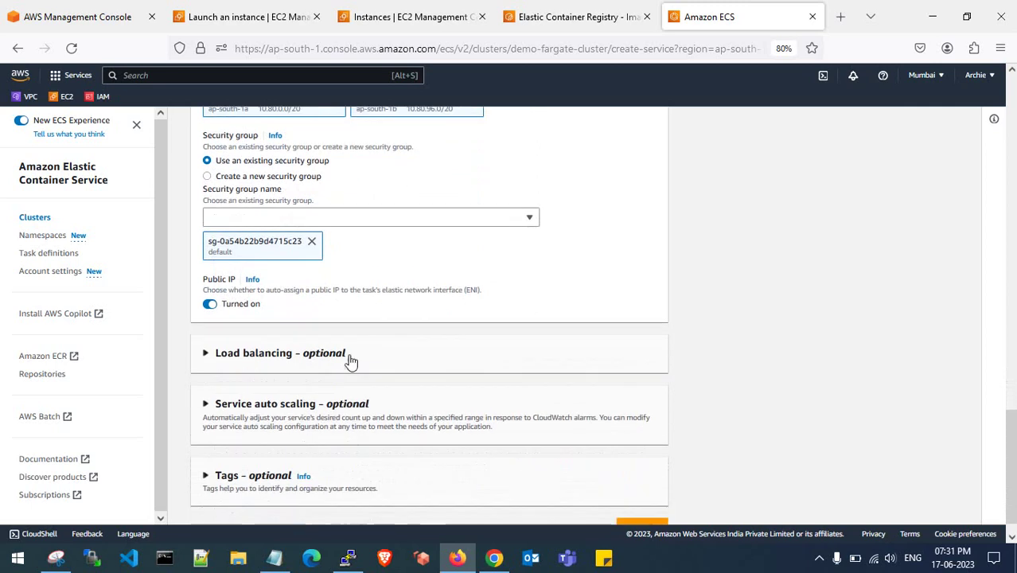
pyautogui.scroll(-1, 392, 327)
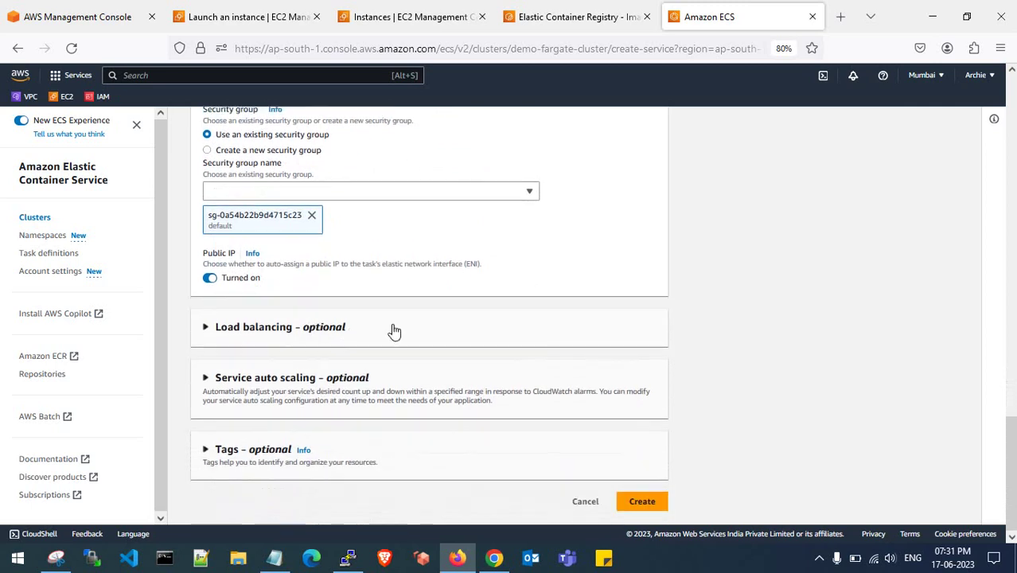
# Check the optional load balancing settings without adding a load balancer, and create the service.
pyautogui.click(217, 327)
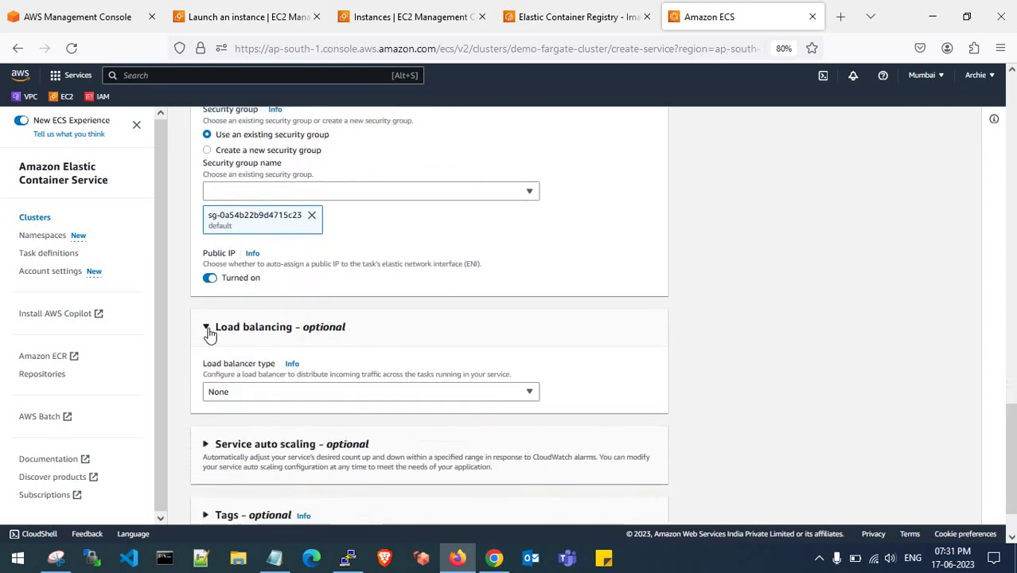
pyautogui.click(209, 328)
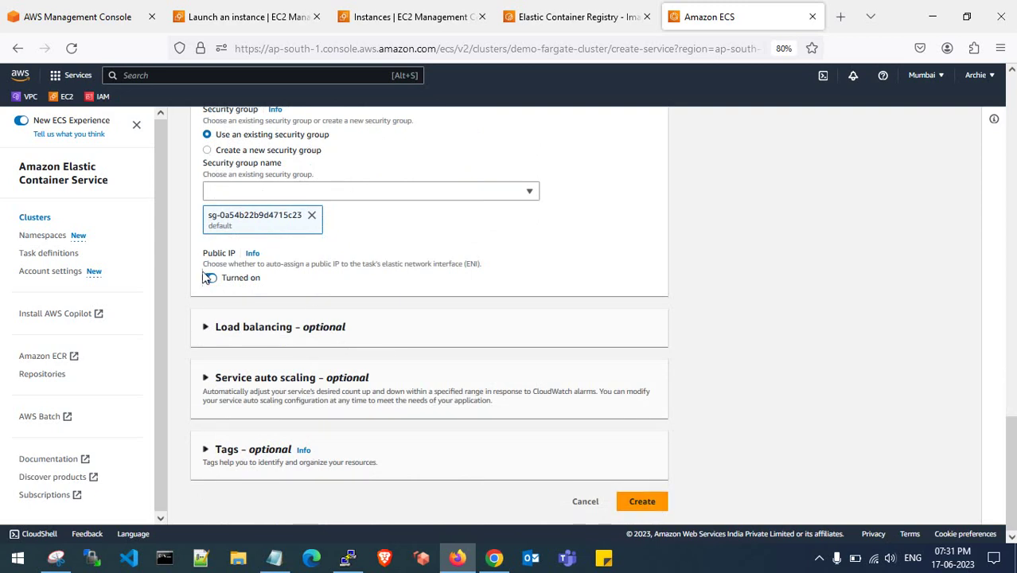
pyautogui.click(645, 504)
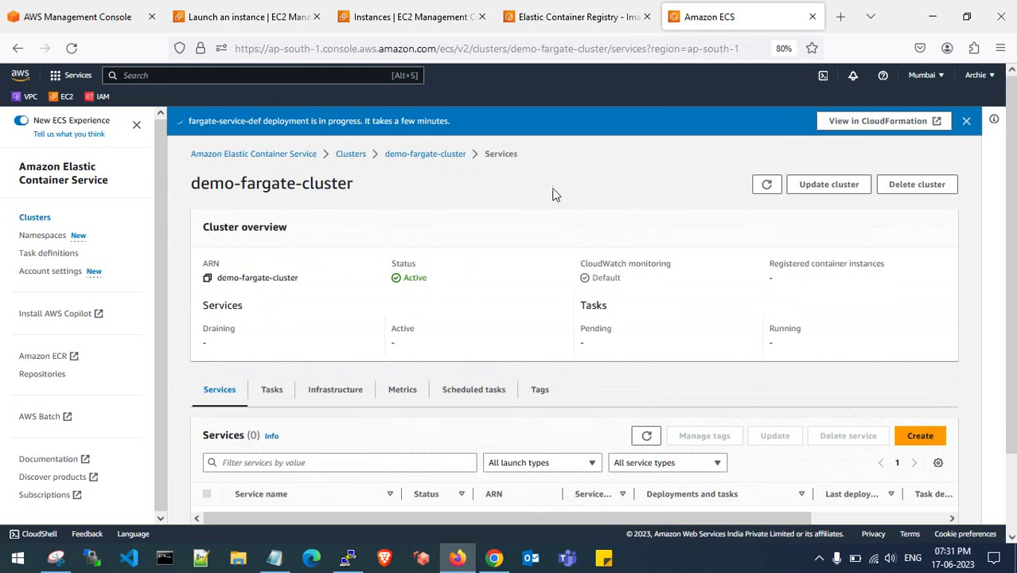
# Refresh the services list of demo-fargate-cluster to check the deployment of fargate-service-def.
pyautogui.scroll(-2, 594, 199)
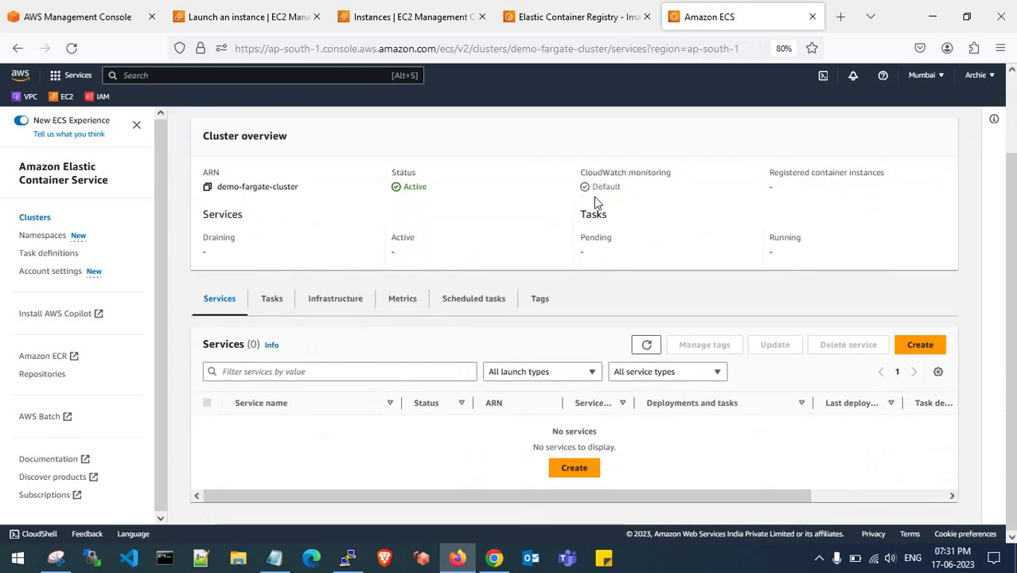
pyautogui.click(647, 344)
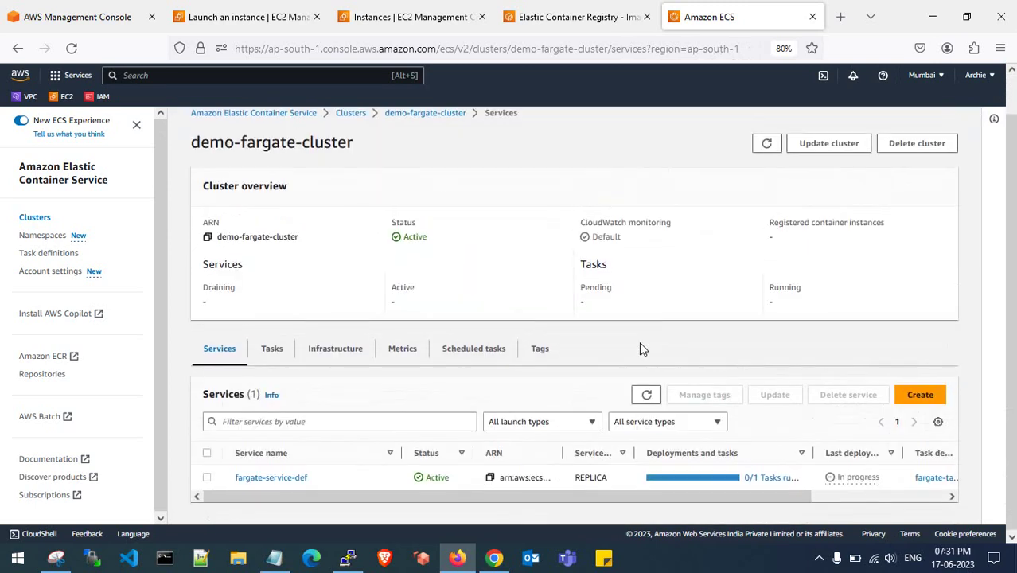
pyautogui.click(646, 395)
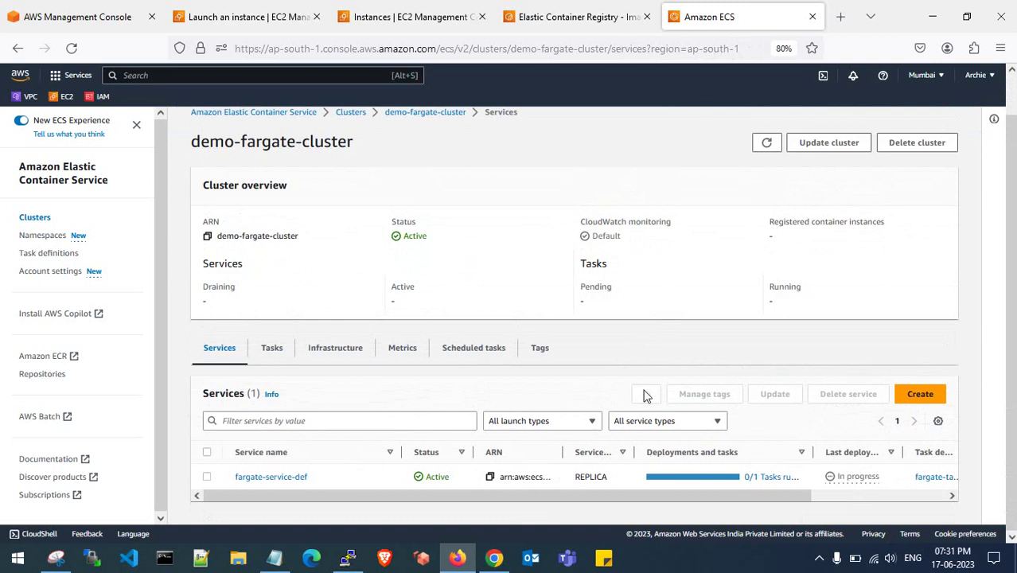
pyautogui.click(647, 395)
pyautogui.click(646, 395)
pyautogui.moveTo(608, 495); pyautogui.dragTo(547, 497)
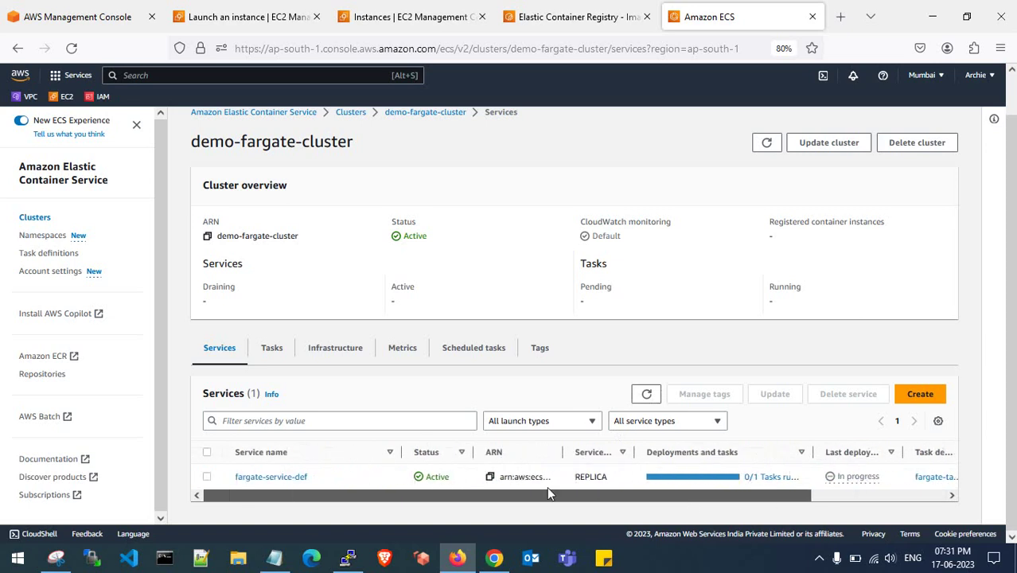
# View the cluster's tasks, widen the Desired status and Health status columns, and refresh the task's status.
pyautogui.click(272, 347)
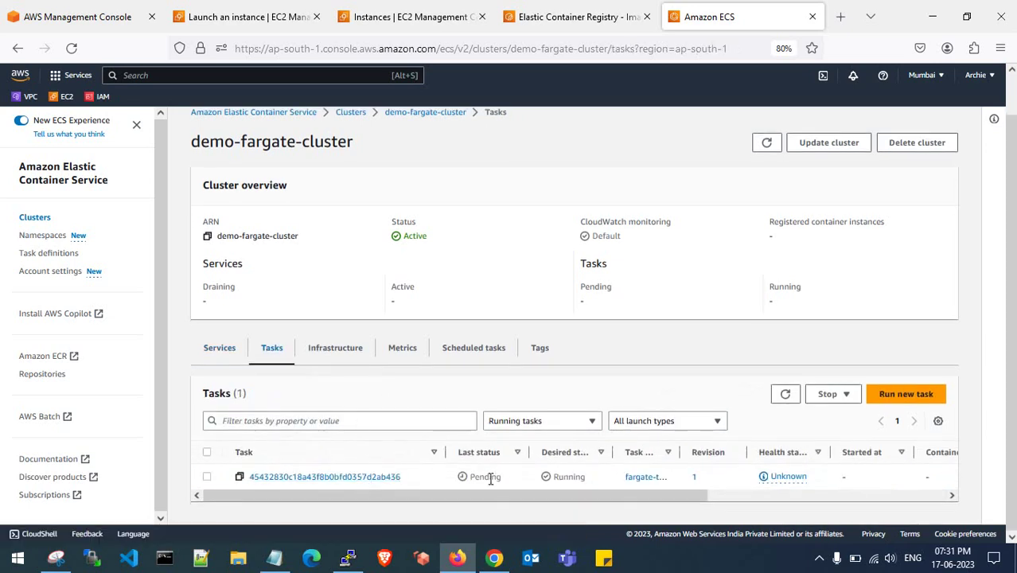
pyautogui.moveTo(611, 448); pyautogui.dragTo(644, 452)
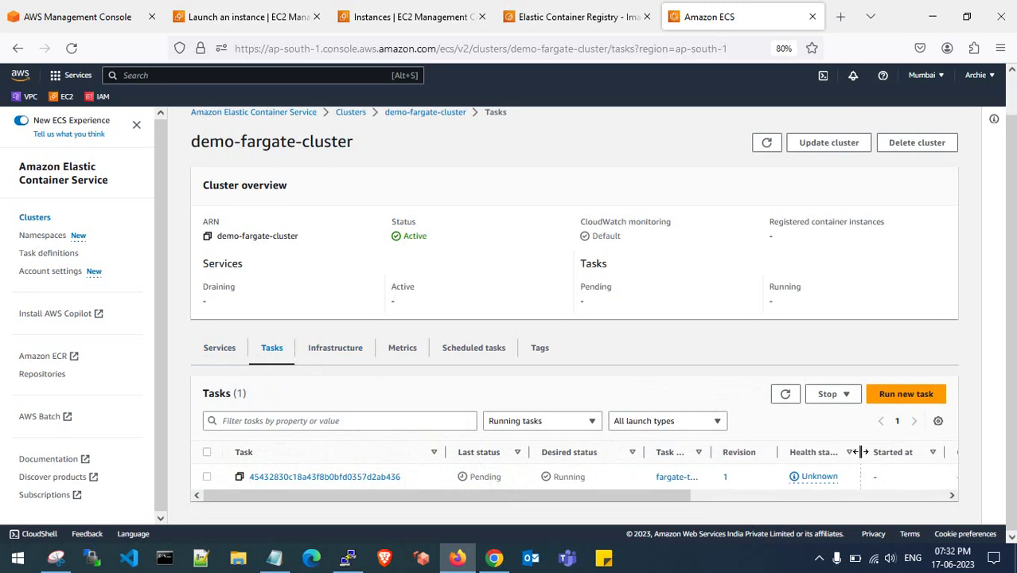
pyautogui.moveTo(861, 453); pyautogui.dragTo(895, 452)
pyautogui.click(786, 395)
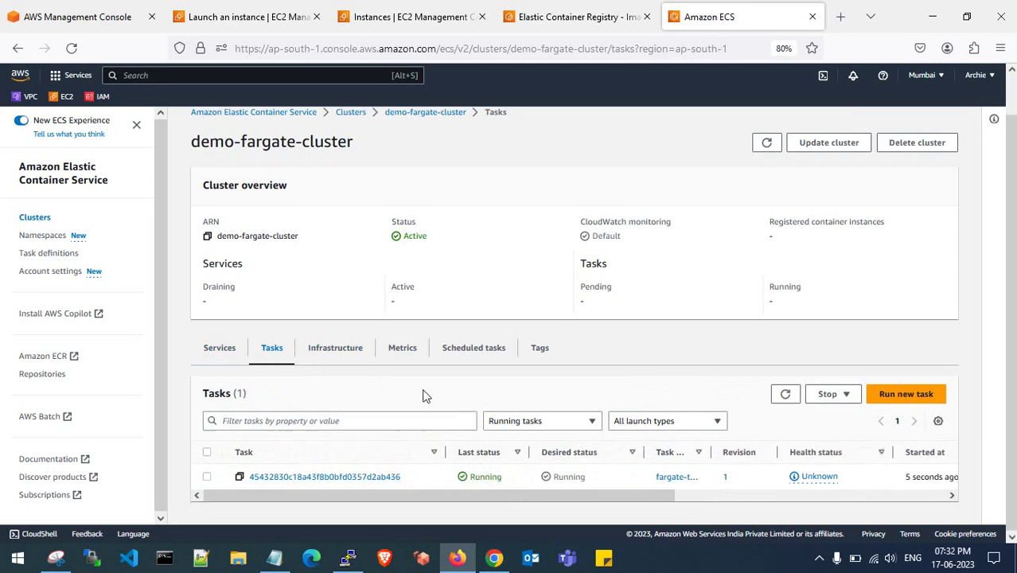
# Return to the cluster's services and examine the deployment progress of fargate-service-def.
pyautogui.click(234, 357)
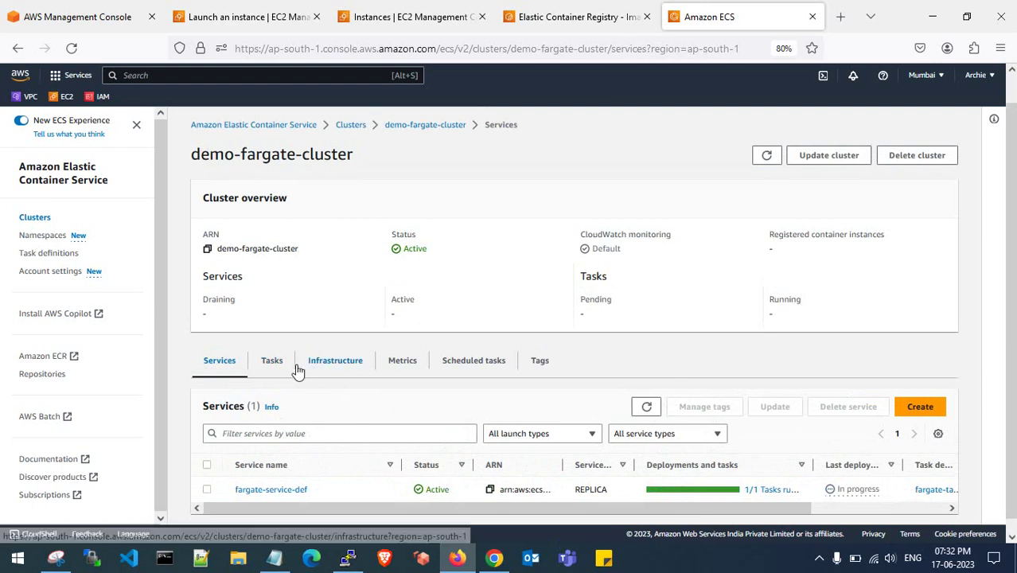
pyautogui.scroll(-1, 450, 396)
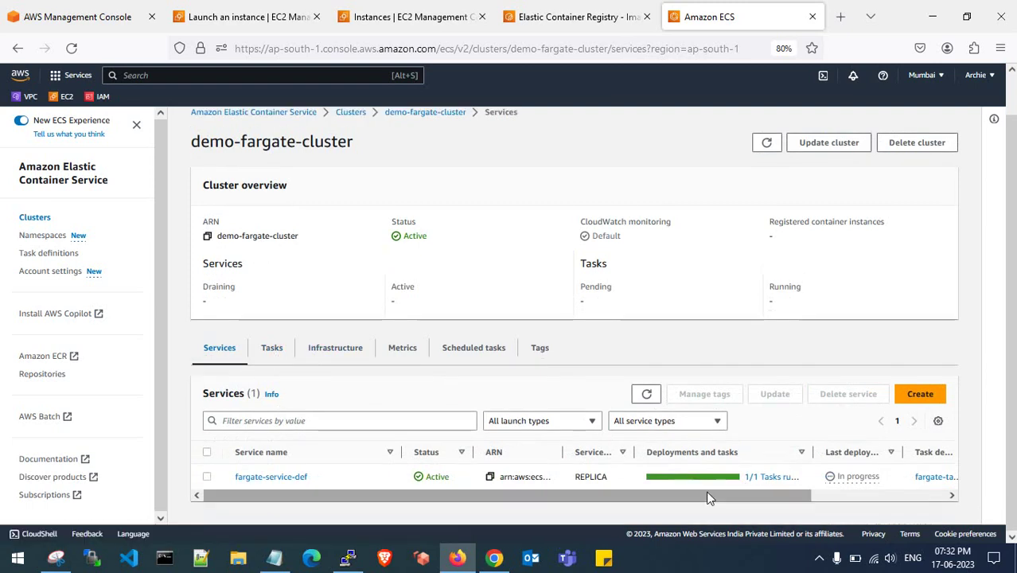
pyautogui.moveTo(757, 495); pyautogui.dragTo(366, 504)
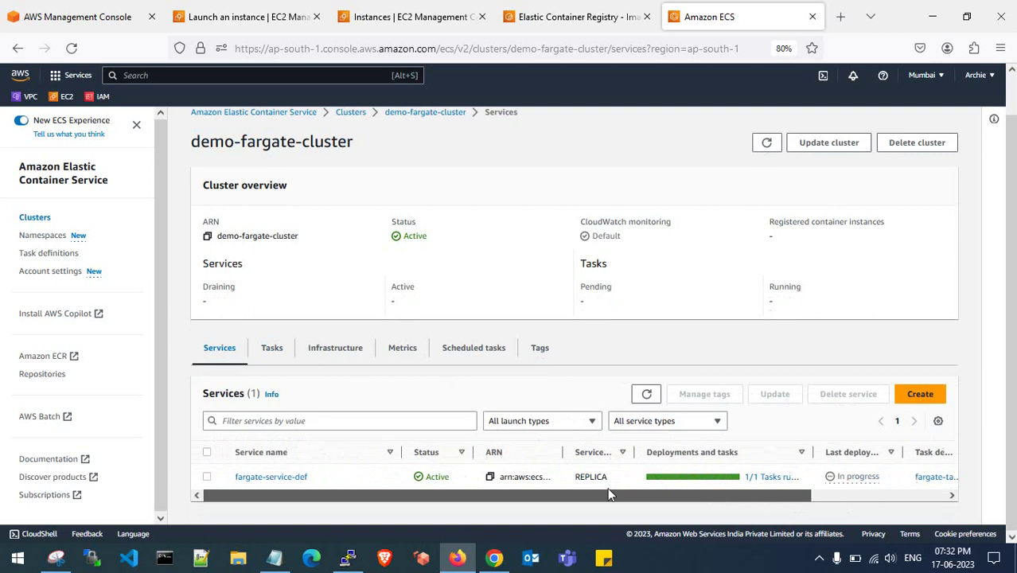
# Open the running task in the cluster's task list and copy its public IP from the networking details.
pyautogui.click(272, 351)
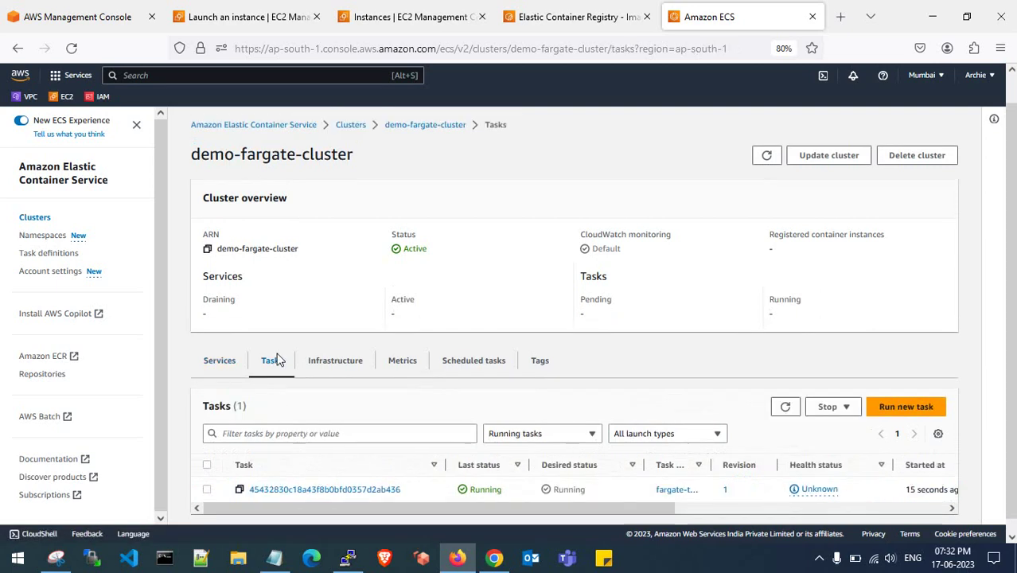
pyautogui.click(359, 477)
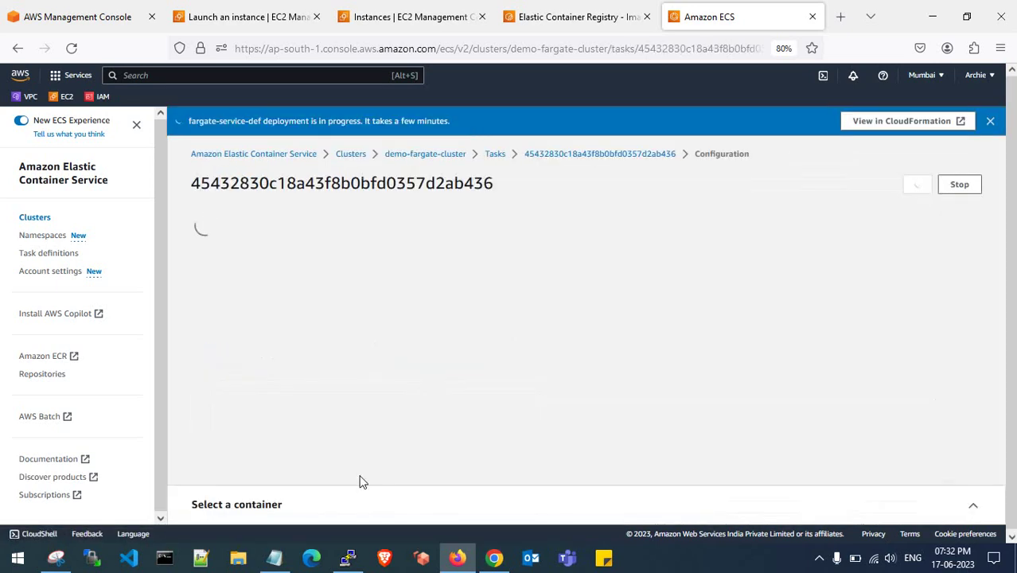
pyautogui.click(348, 229)
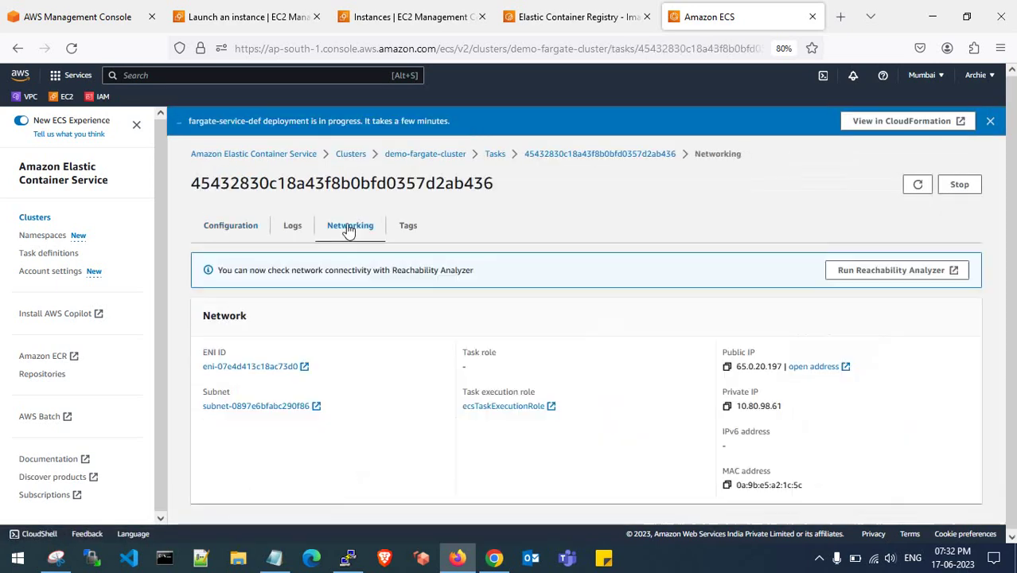
pyautogui.click(727, 367)
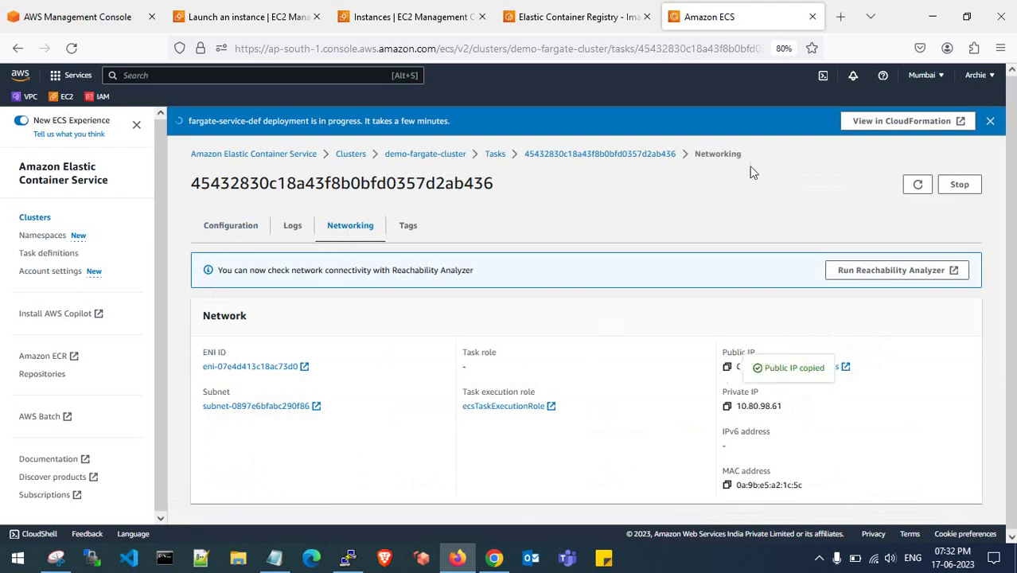
# Load 65.0.20.197 in a new browser tab and recheck the service deployment message in the ECS console meanwhile.
pyautogui.click(841, 16)
pyautogui.click(756, 45)
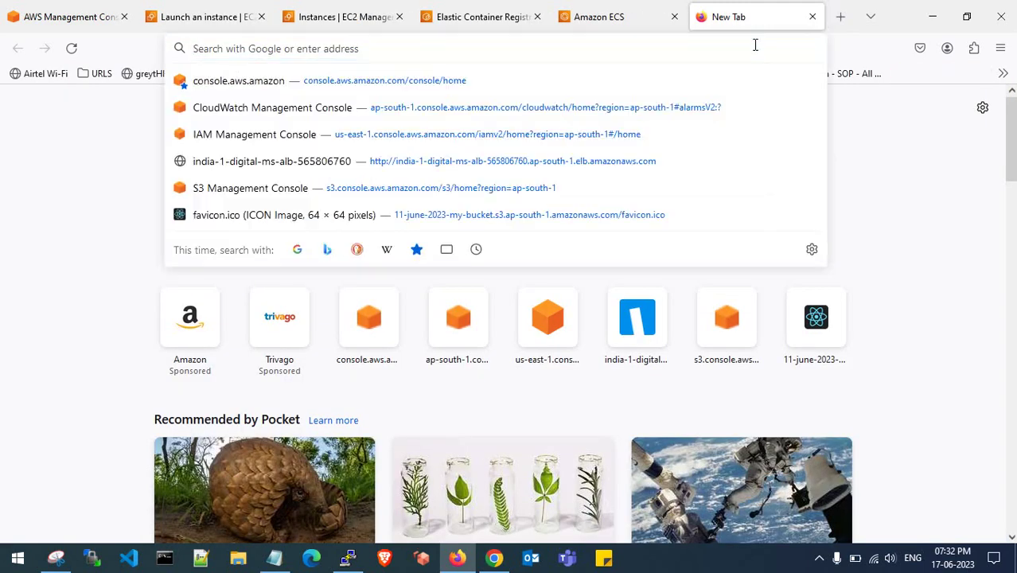
pyautogui.hotkey('ctrl', 'v')
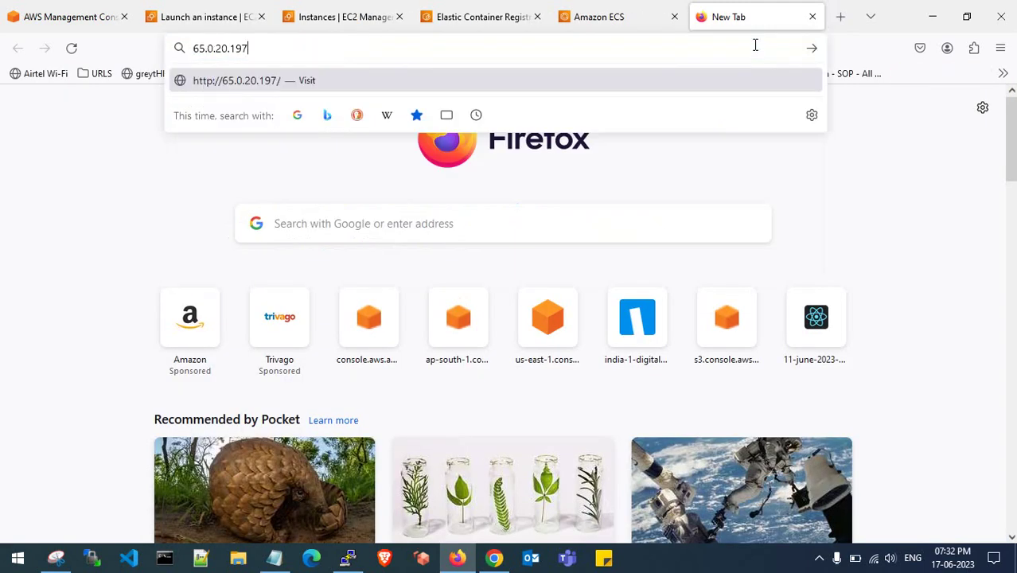
pyautogui.press('Return')
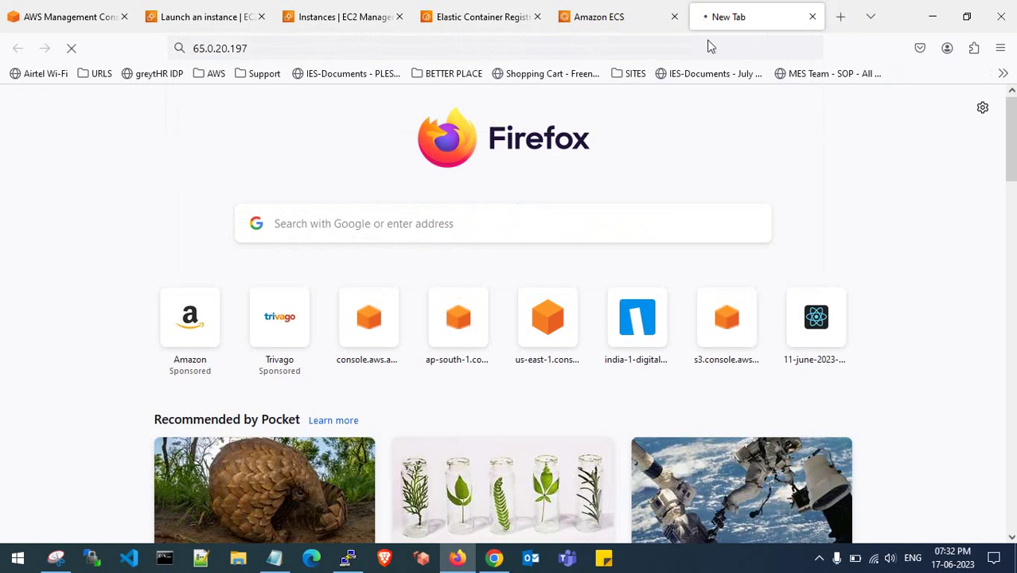
pyautogui.click(632, 16)
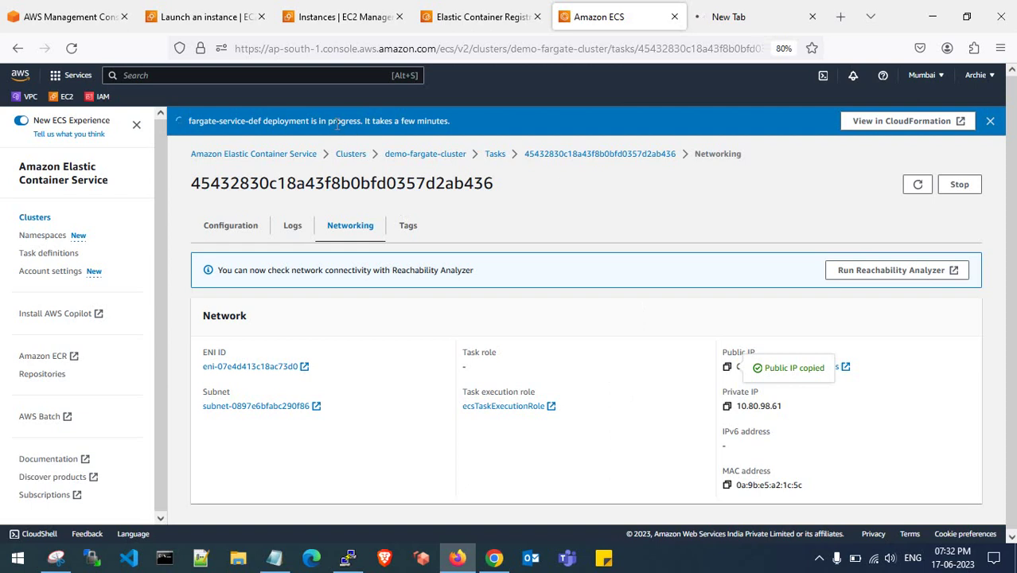
pyautogui.moveTo(334, 121); pyautogui.dragTo(295, 121)
pyautogui.click(729, 16)
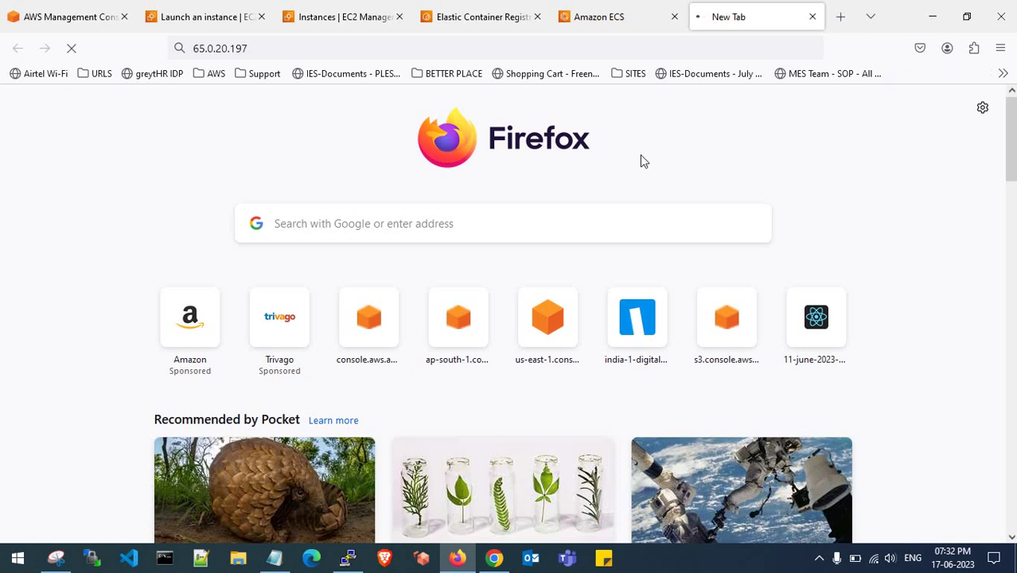
# Open the task's subnet details in a separate tab from its networking information, check them, and close that tab.
pyautogui.click(602, 20)
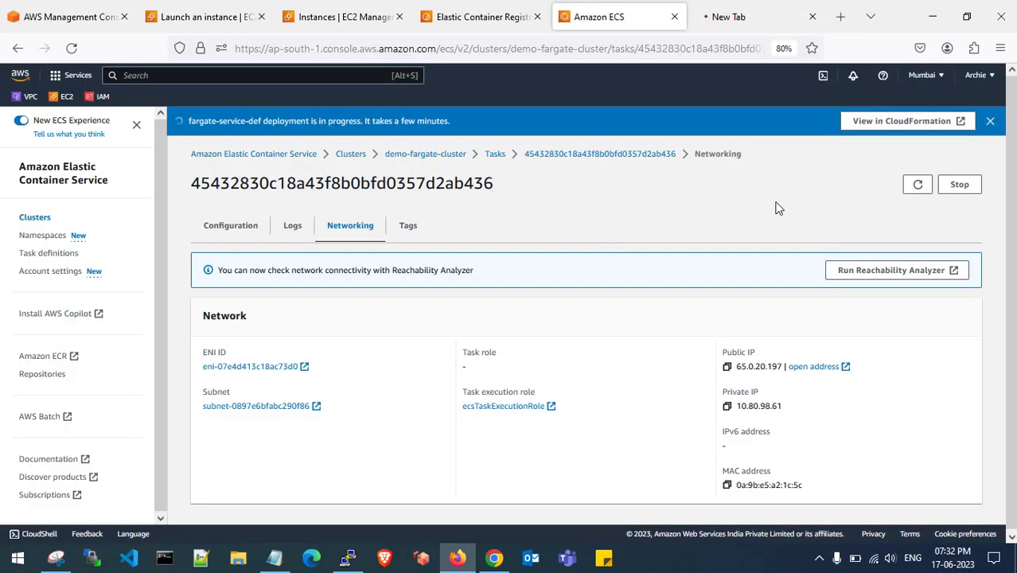
pyautogui.rightClick(282, 411)
pyautogui.click(377, 181)
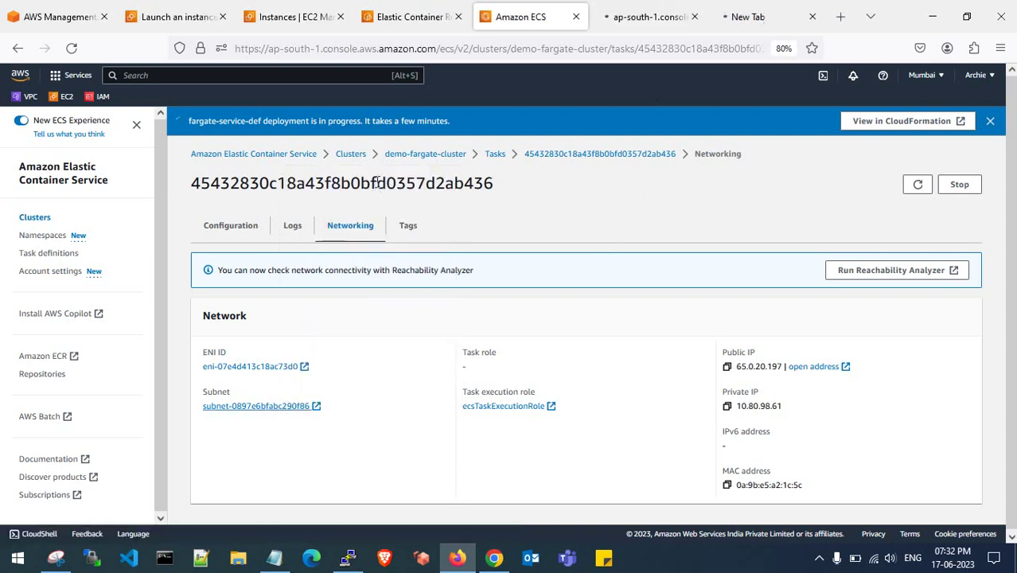
pyautogui.click(646, 17)
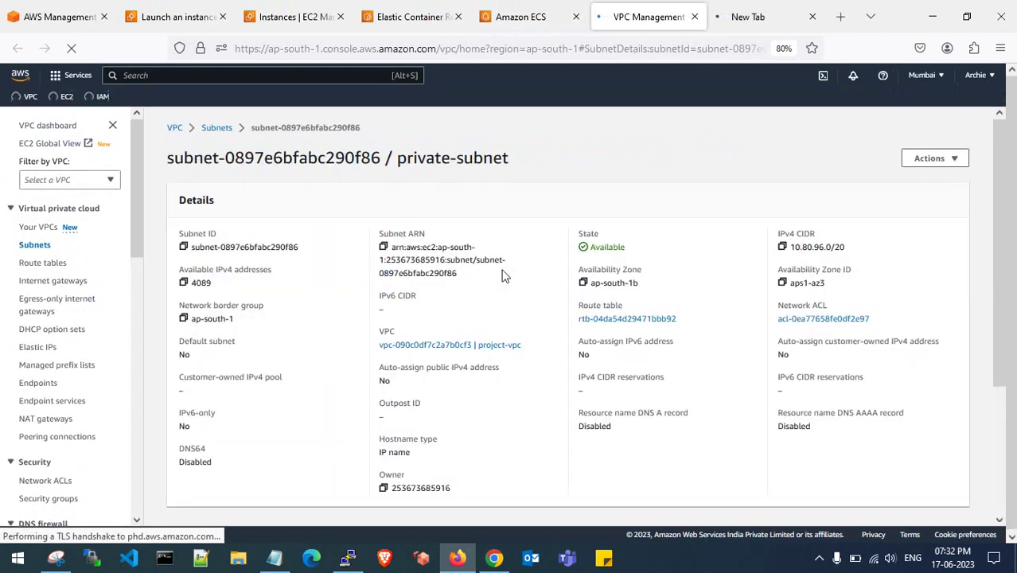
pyautogui.click(695, 17)
pyautogui.click(693, 17)
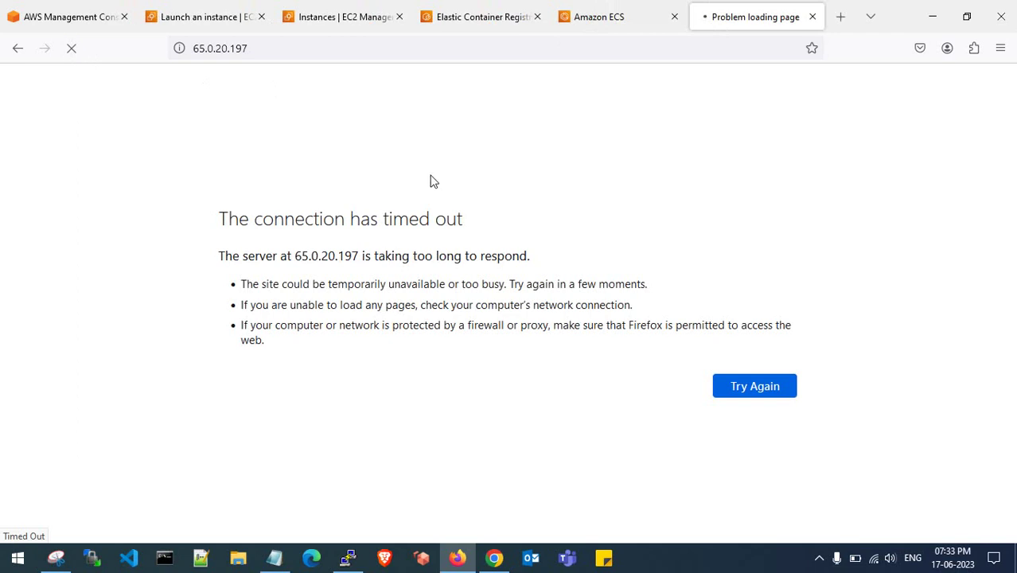
# Check the task's logs, then examine its configuration and nginx container details.
pyautogui.click(624, 14)
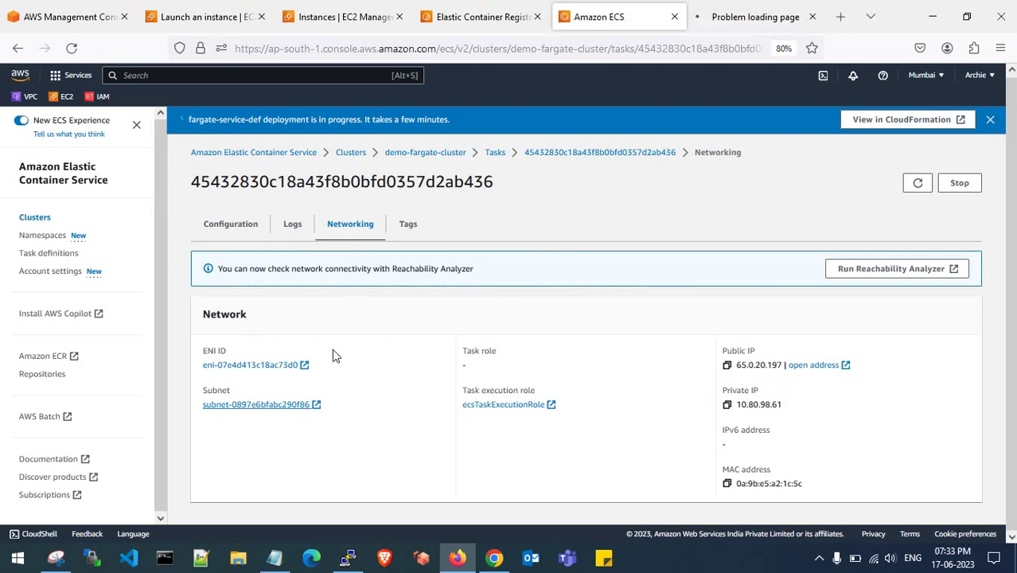
pyautogui.click(295, 236)
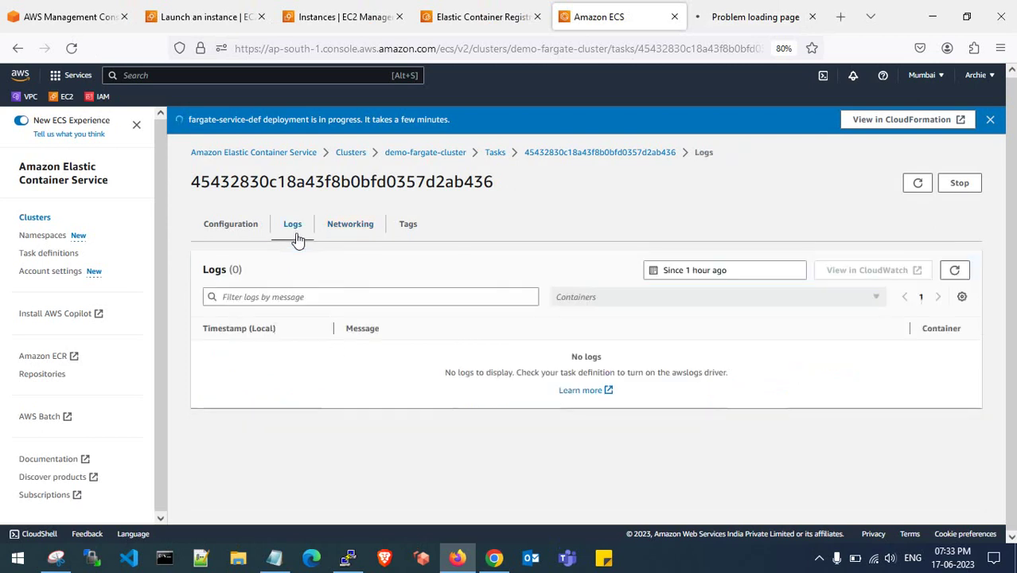
pyautogui.click(238, 239)
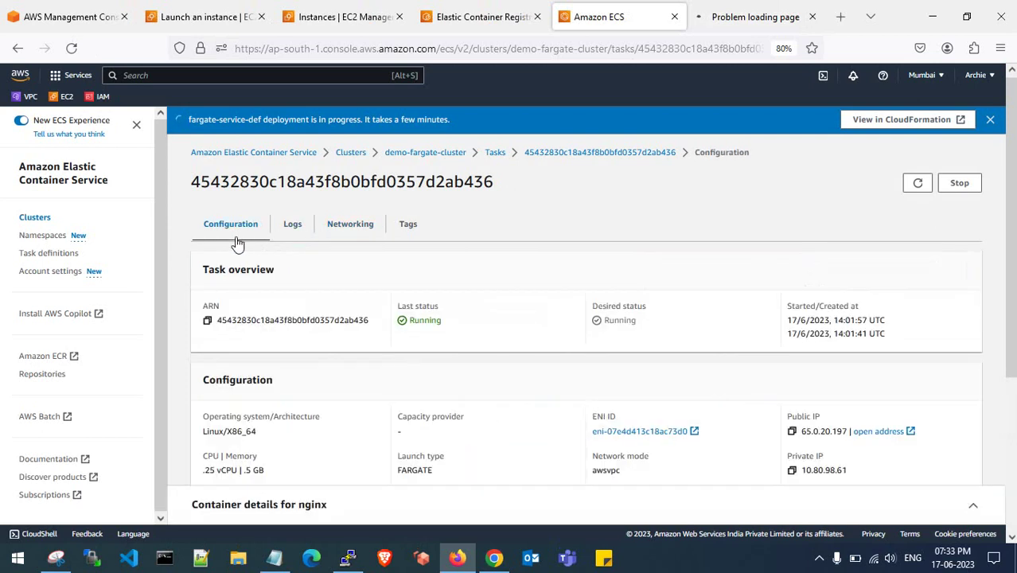
pyautogui.scroll(-3, 402, 355)
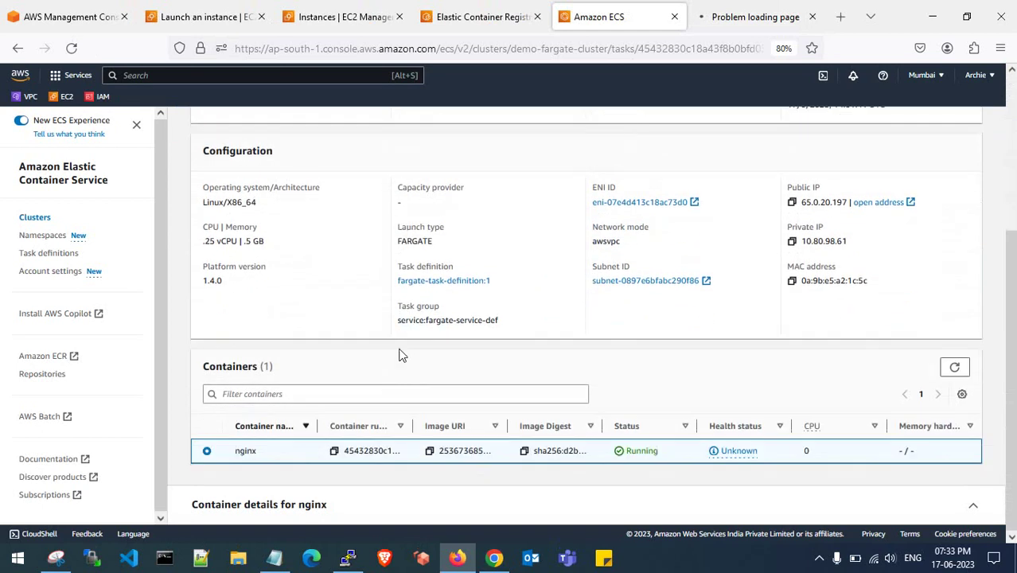
pyautogui.scroll(1, 402, 355)
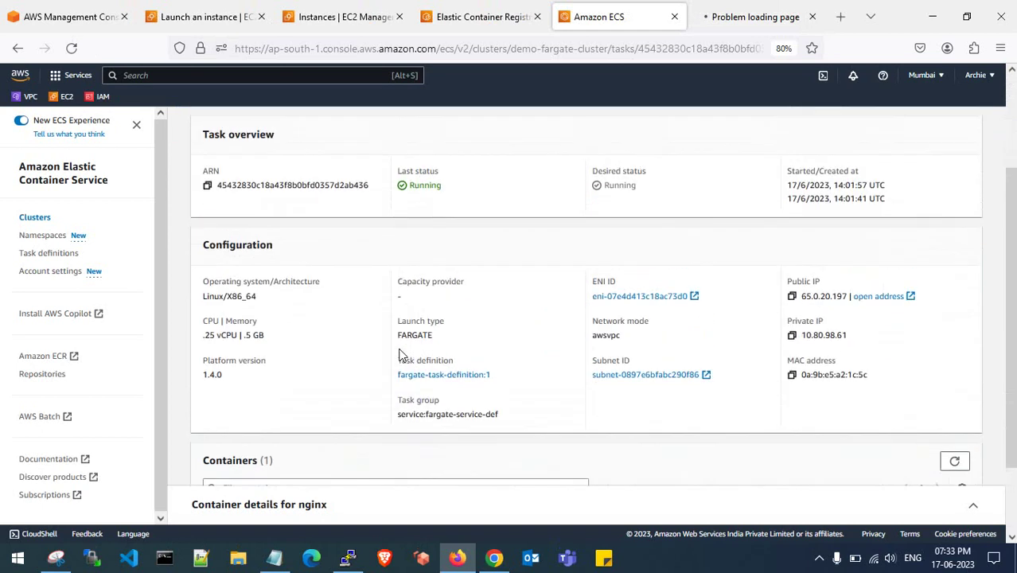
pyautogui.click(792, 336)
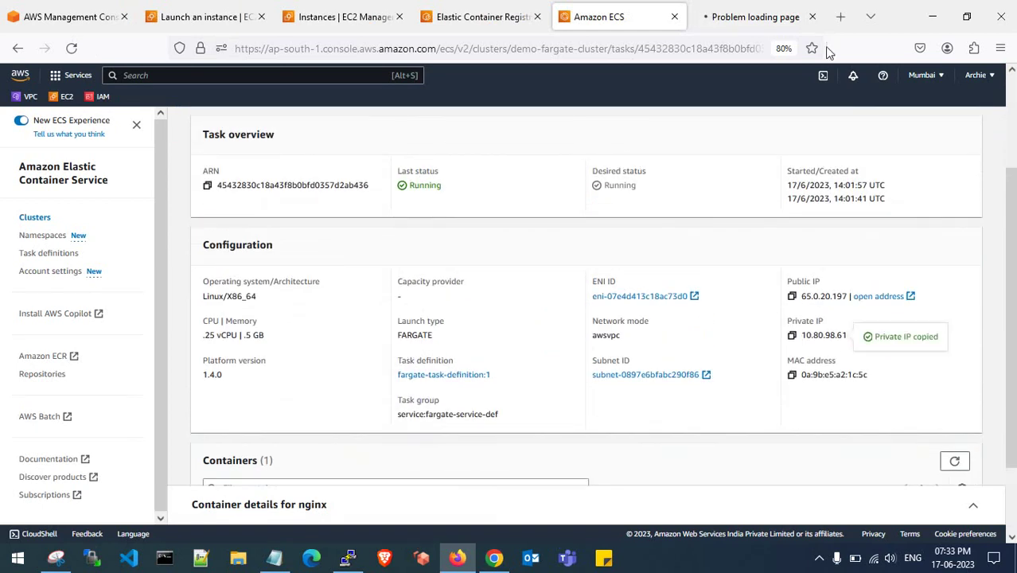
pyautogui.click(842, 18)
pyautogui.click(782, 45)
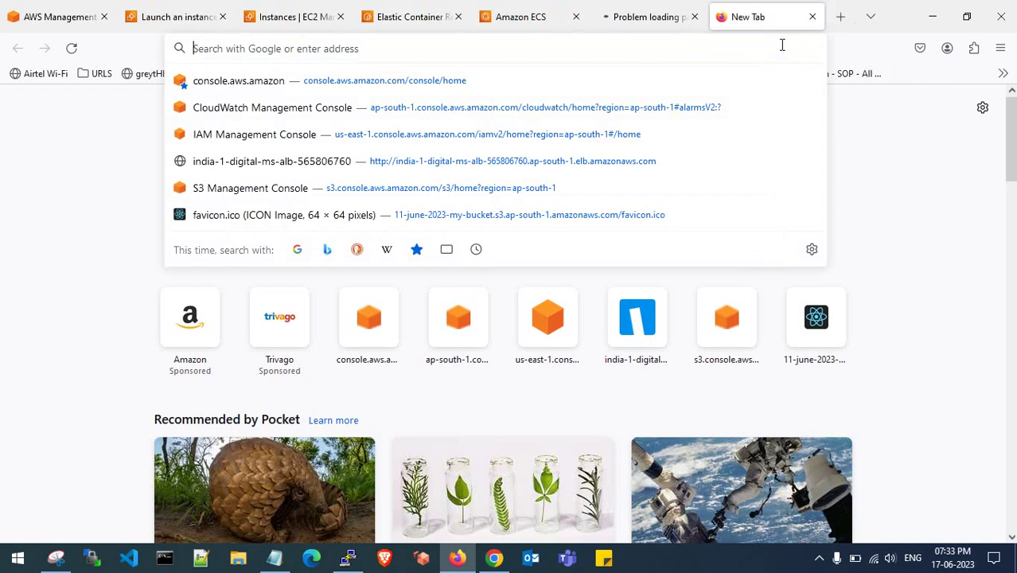
pyautogui.hotkey('ctrl', 'w')
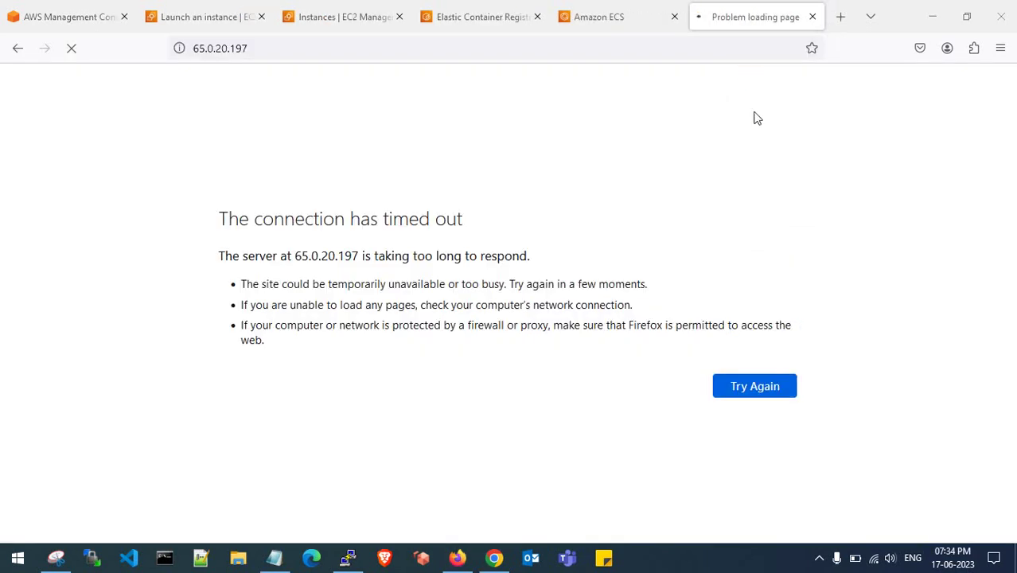
# Close the public IP page, force delete fargate-service-def from demo-fargate-cluster with the confirmation text delete, and dismiss the notifications.
pyautogui.click(812, 16)
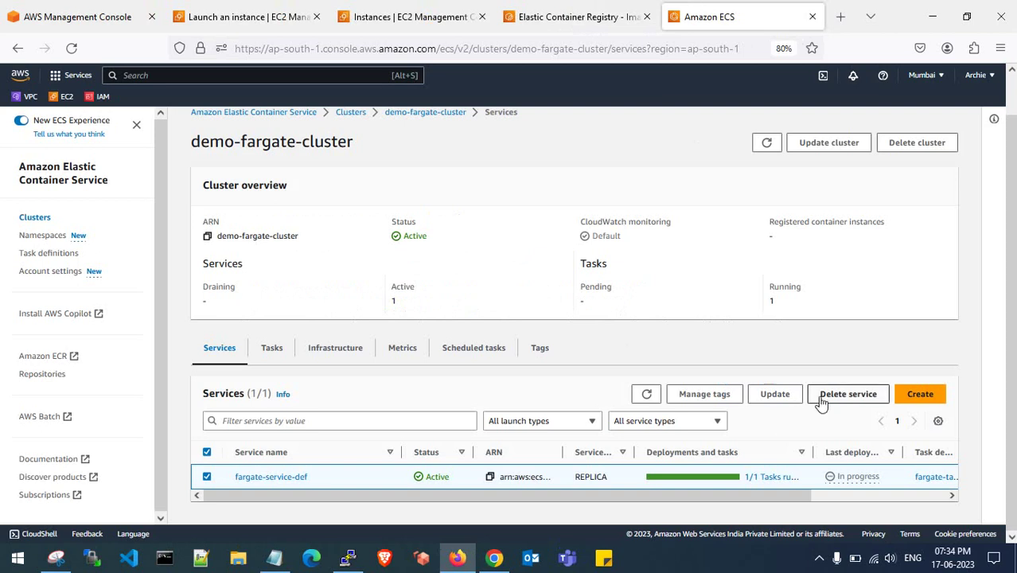
pyautogui.click(848, 394)
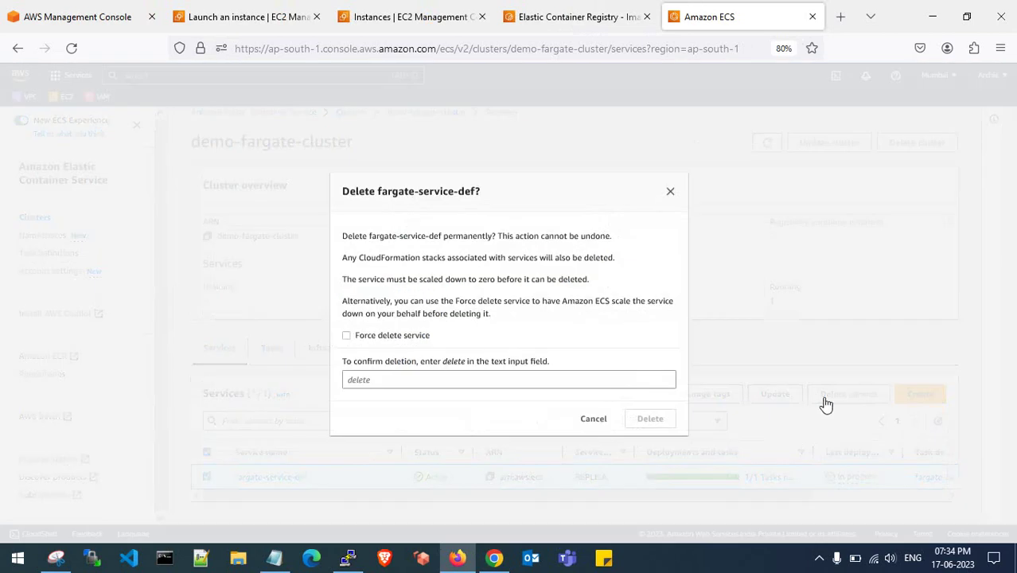
pyautogui.click(348, 335)
pyautogui.click(370, 379)
pyautogui.write('dele')
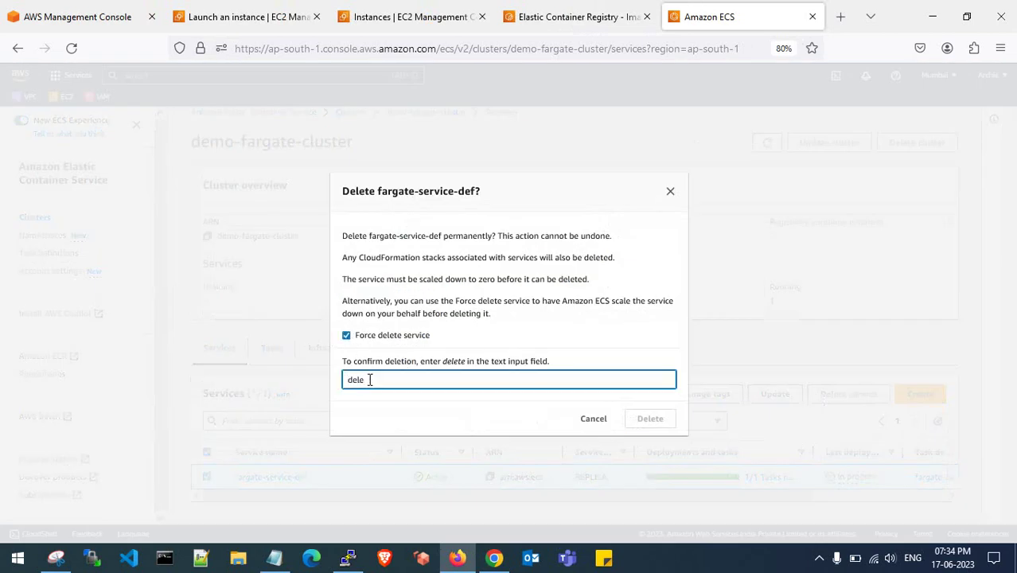
pyautogui.write('te')
pyautogui.click(641, 422)
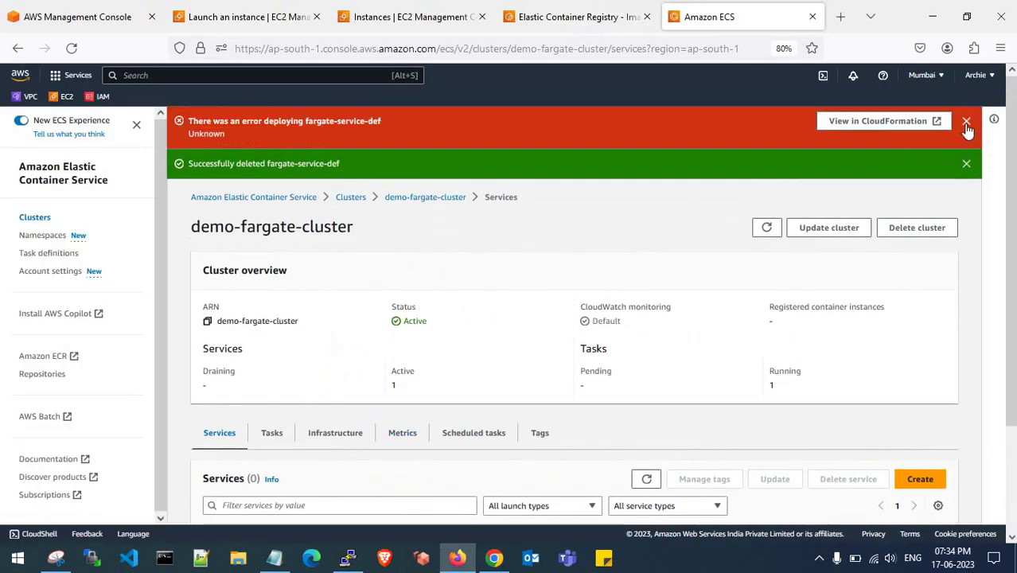
pyautogui.click(965, 121)
pyautogui.click(967, 122)
# Start creating a new service in demo-fargate-cluster and choose Launch type as the compute option.
pyautogui.scroll(-1, 477, 319)
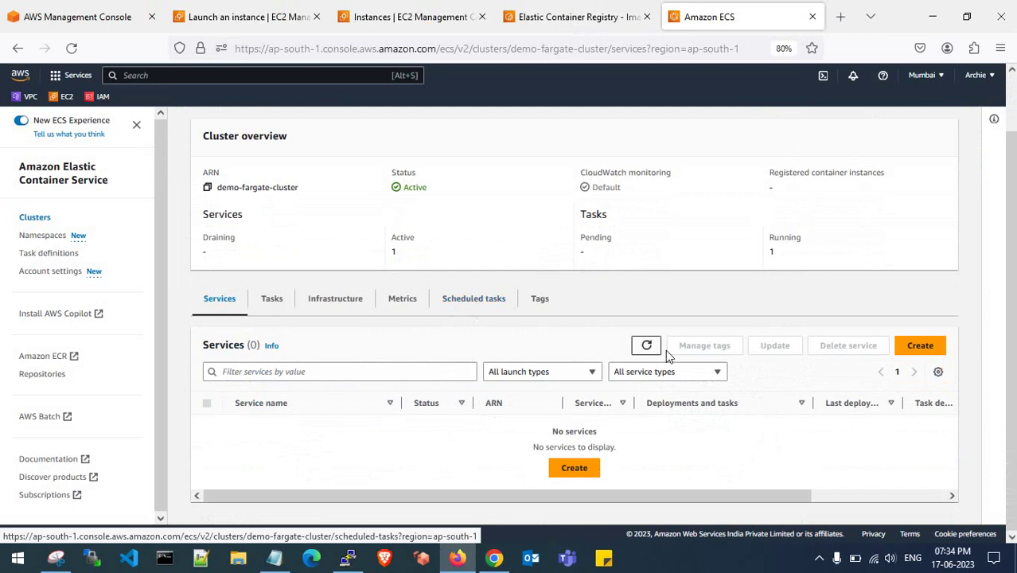
pyautogui.click(572, 475)
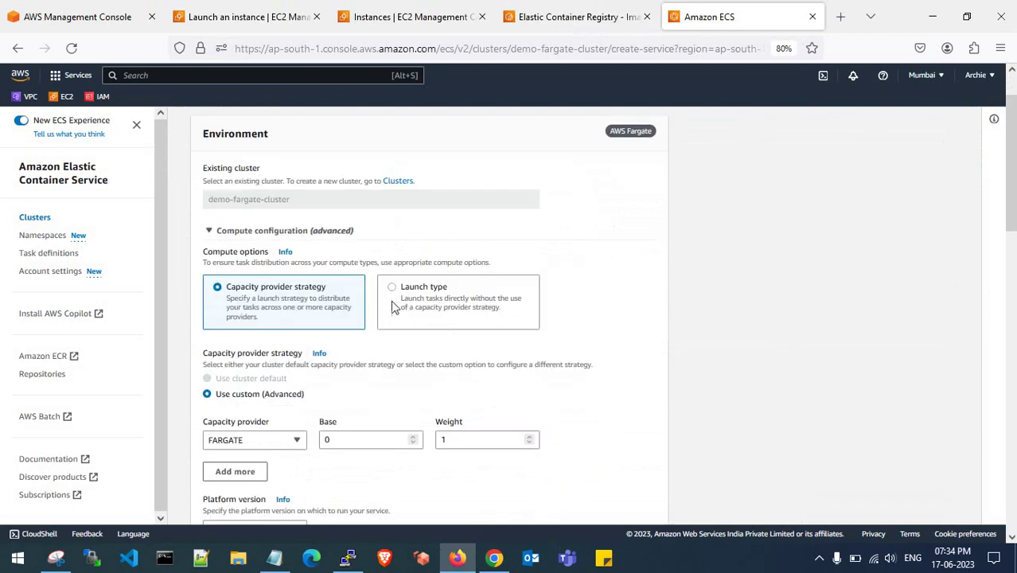
pyautogui.click(392, 298)
# Remove private-subnet from the new service's networking subnets, and review the compute and deployment configuration.
pyautogui.scroll(-6, 393, 292)
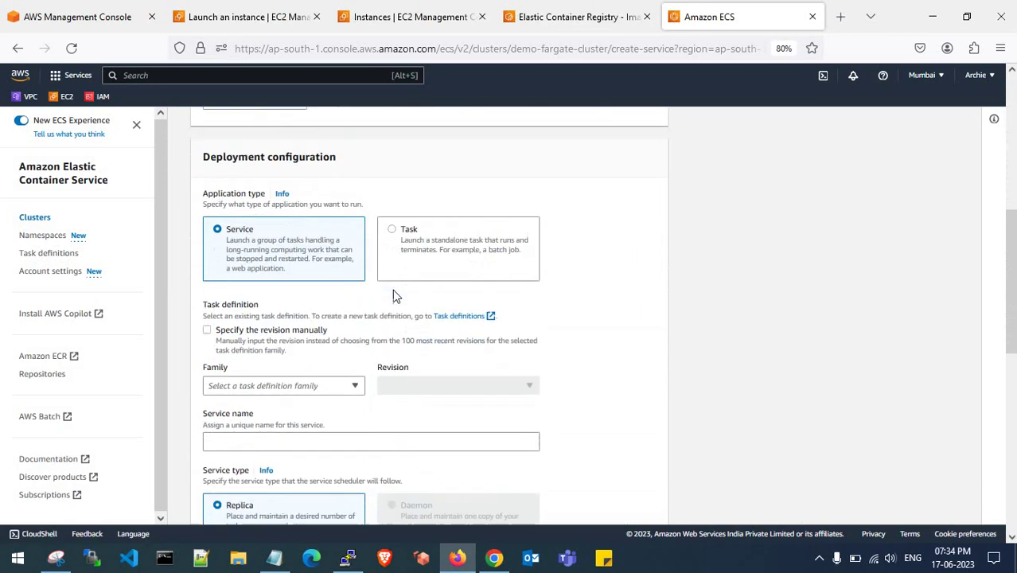
pyautogui.scroll(-5, 394, 290)
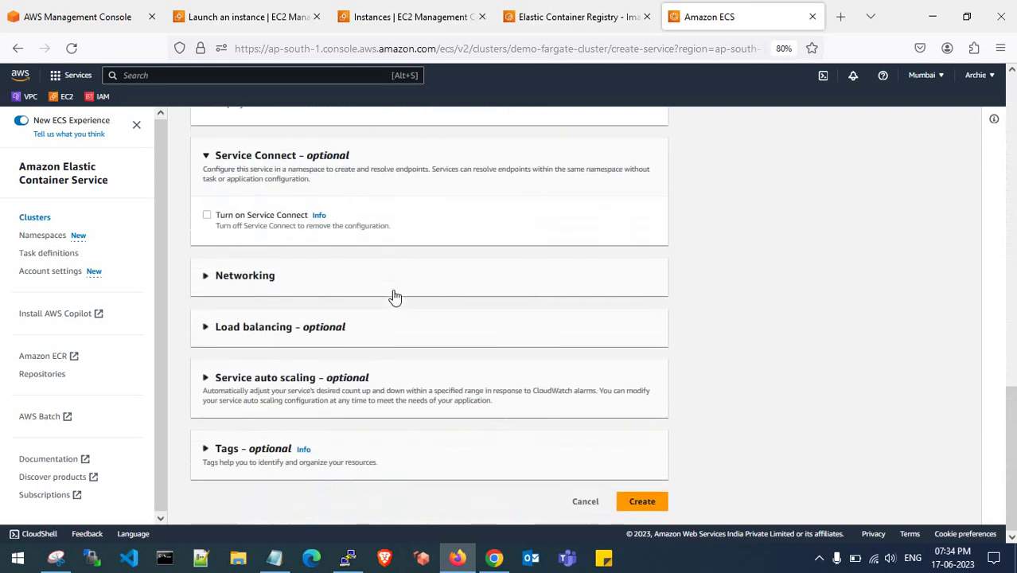
pyautogui.click(206, 281)
pyautogui.scroll(-2, 309, 342)
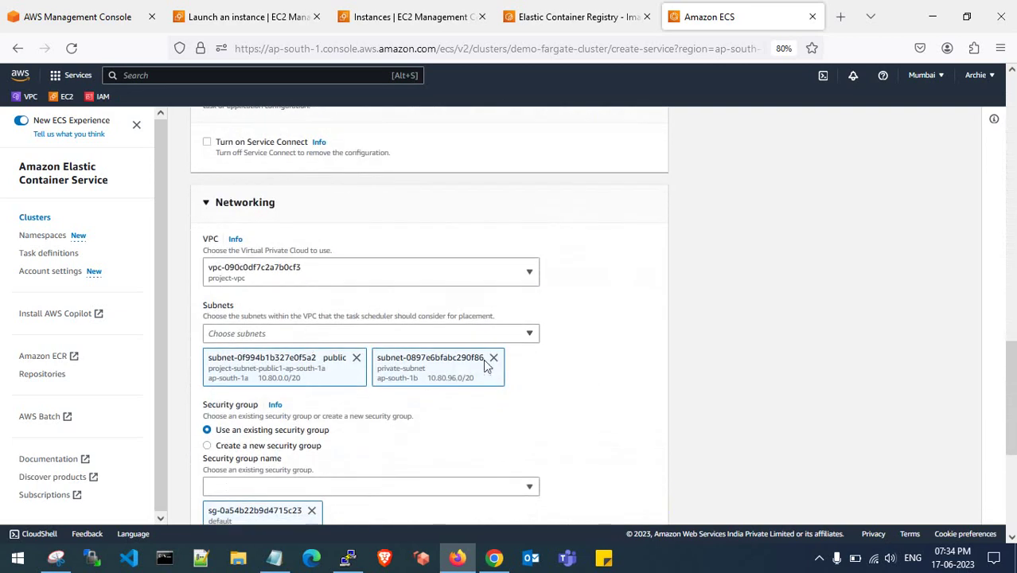
pyautogui.click(493, 358)
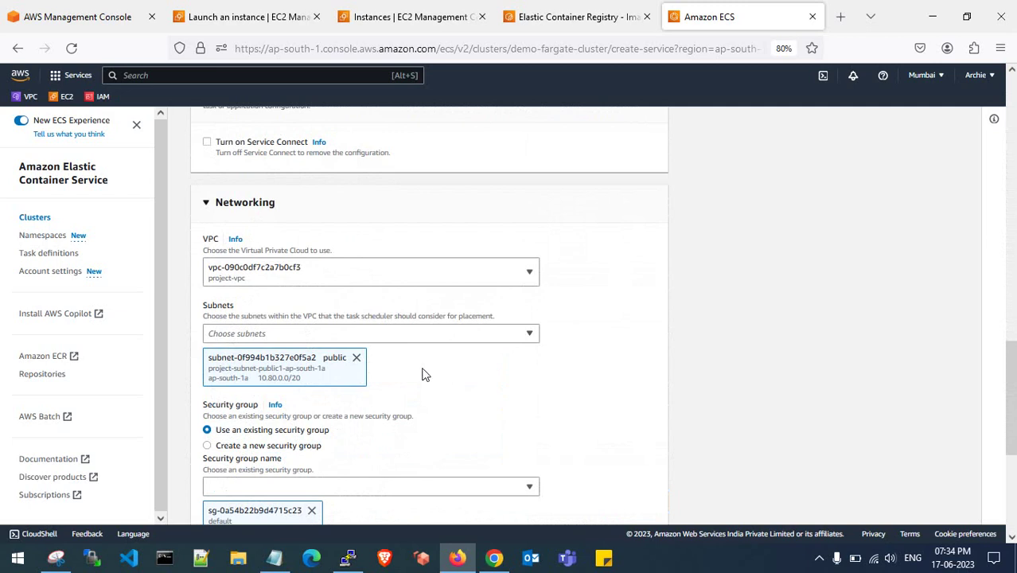
pyautogui.scroll(8, 422, 371)
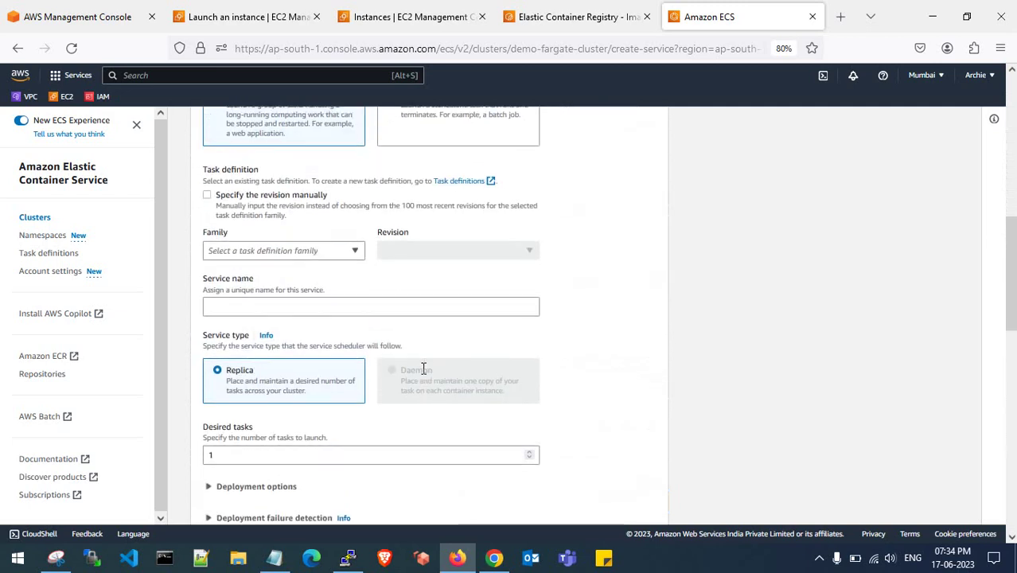
pyautogui.scroll(7, 356, 293)
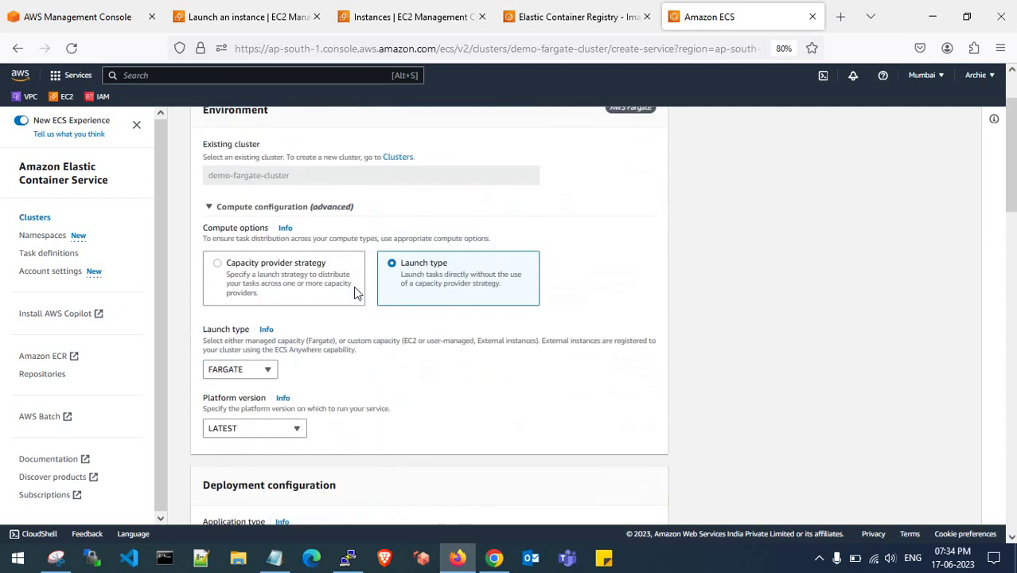
pyautogui.scroll(-1, 318, 317)
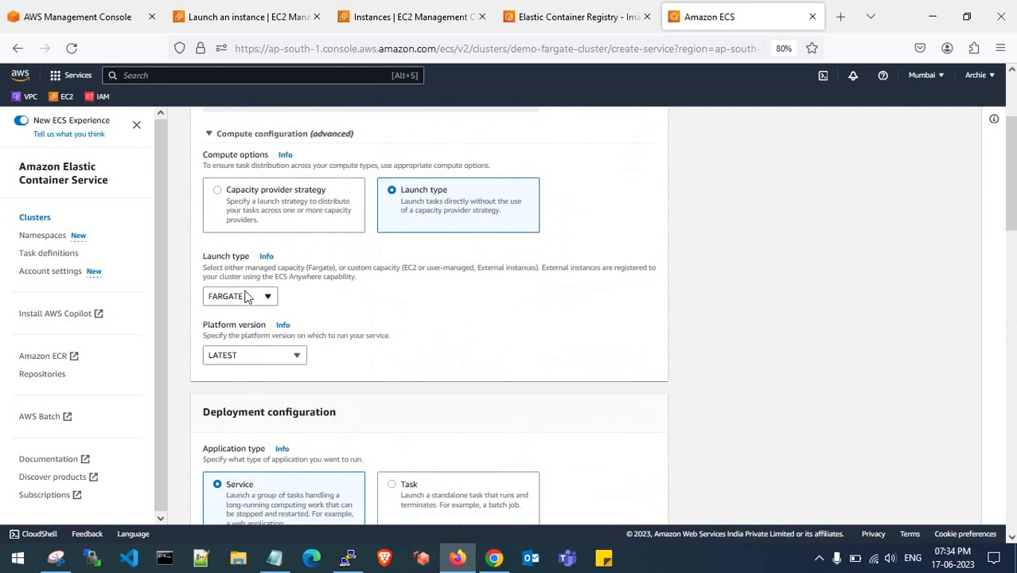
pyautogui.scroll(-3, 305, 334)
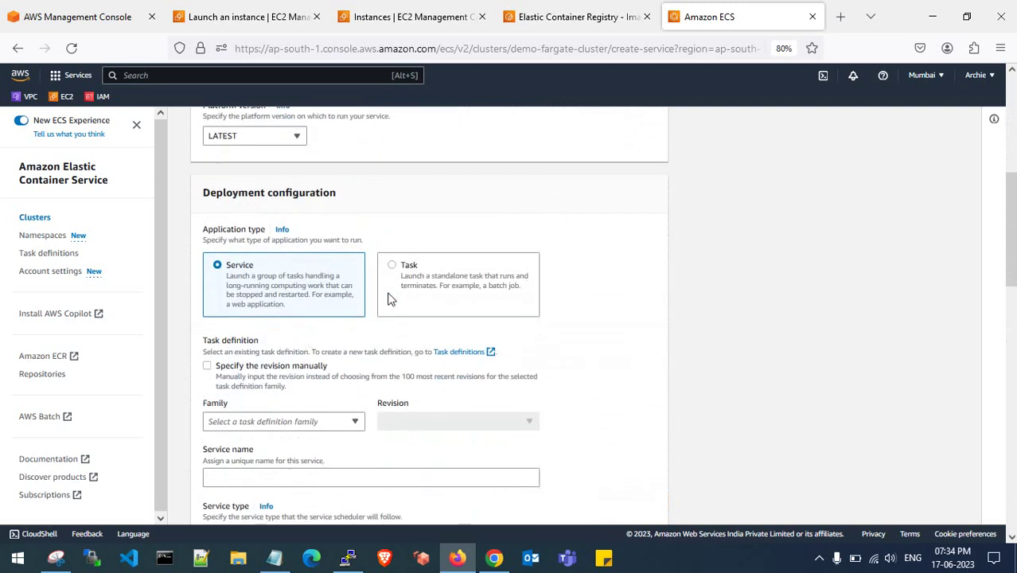
# Assign the fargate-task-definition family to the new service and name the service fargate-service-def.
pyautogui.scroll(-1, 295, 347)
pyautogui.click(296, 317)
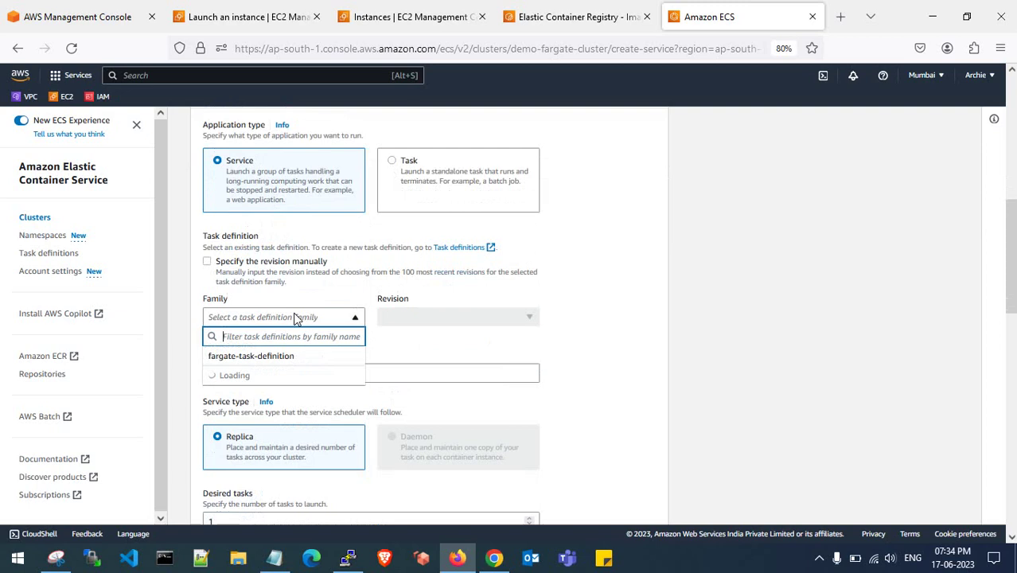
pyautogui.click(270, 362)
pyautogui.click(254, 372)
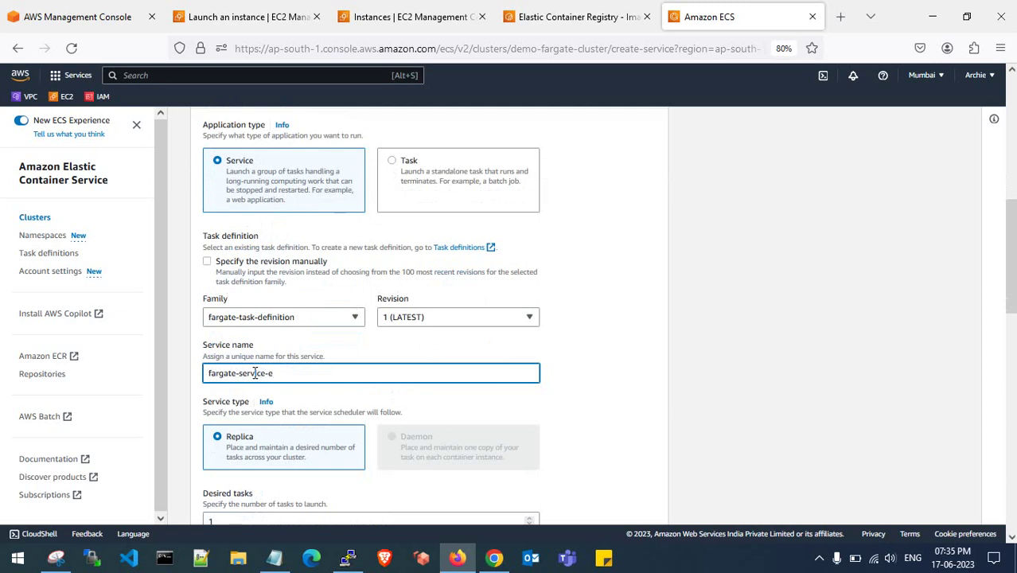
# Review the replica, desired tasks, networking and public IP settings, and create the fargate-service-def service.
pyautogui.scroll(-5, 409, 382)
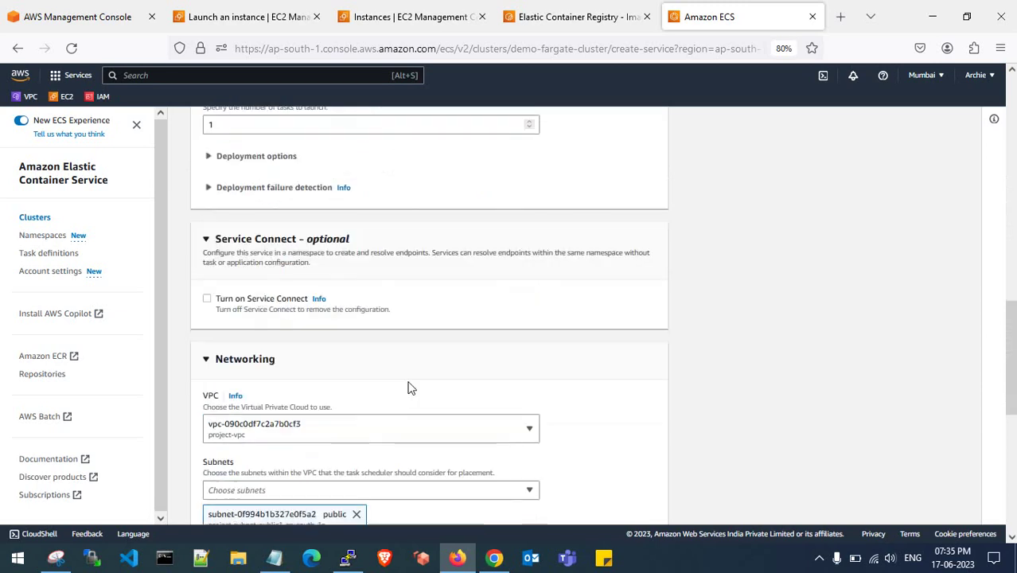
pyautogui.scroll(2, 410, 384)
pyautogui.scroll(-1, 410, 389)
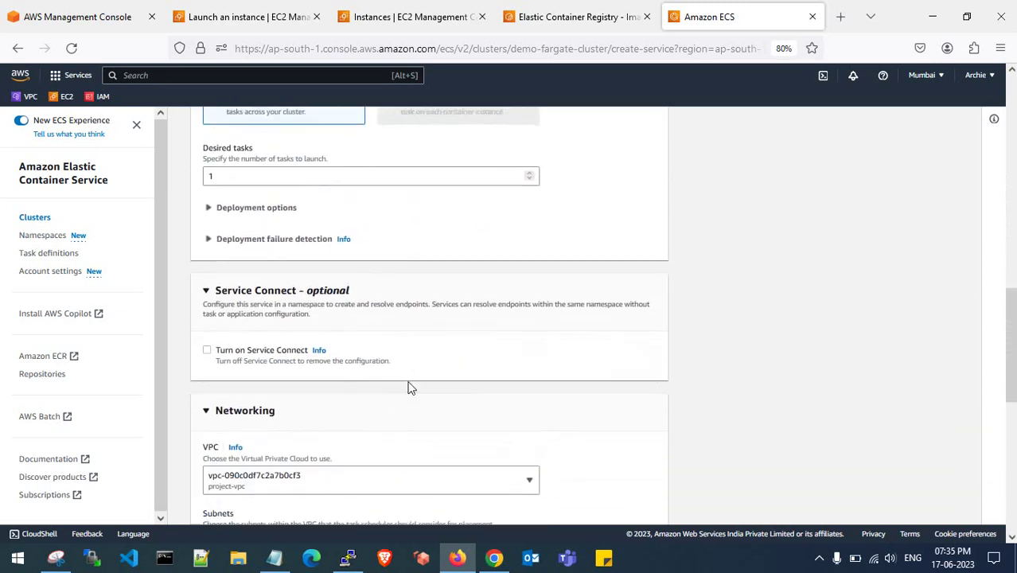
pyautogui.scroll(1, 409, 388)
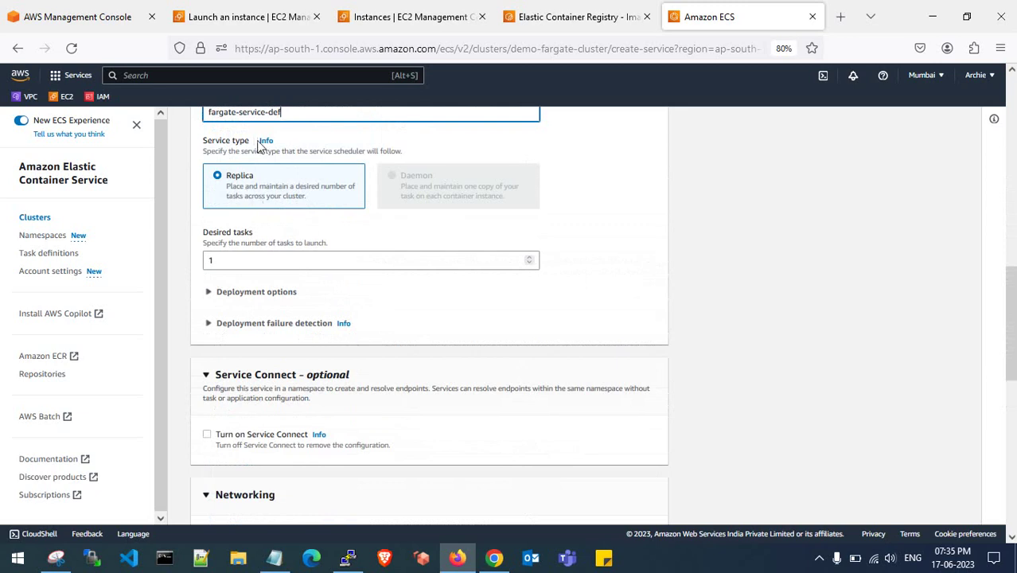
pyautogui.scroll(-1, 341, 203)
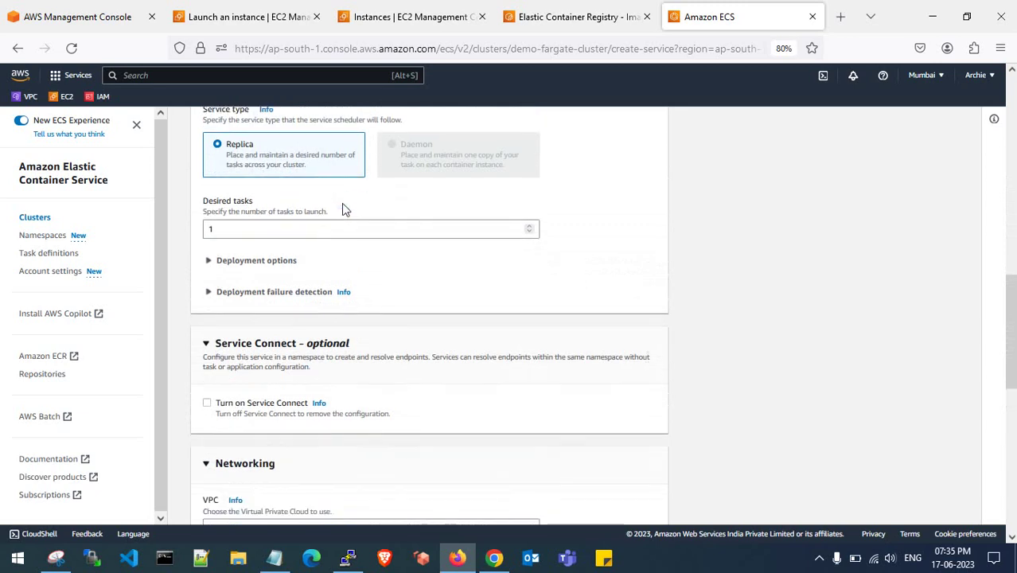
pyautogui.scroll(-1, 268, 332)
pyautogui.scroll(-5, 268, 337)
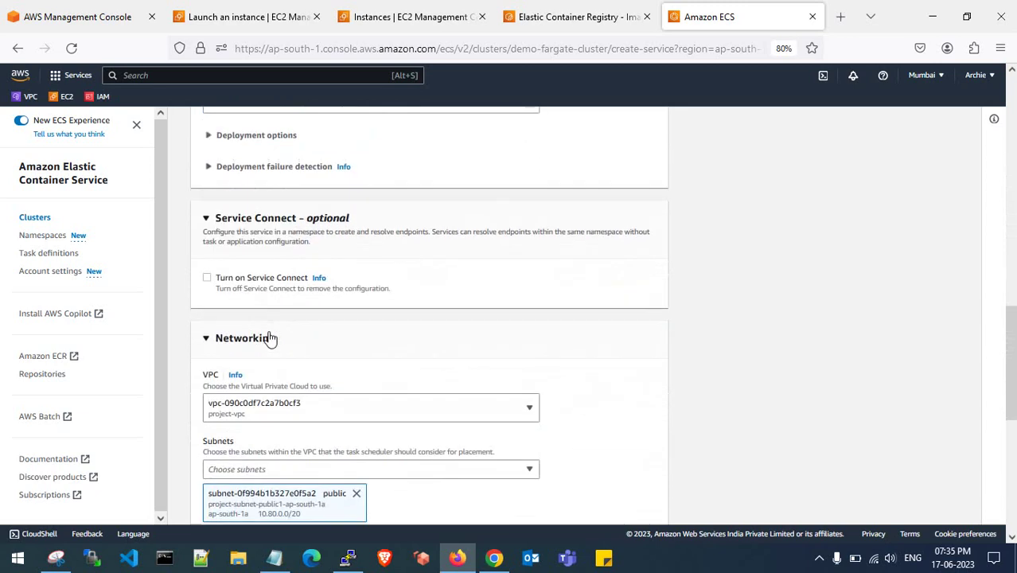
pyautogui.scroll(-1, 268, 337)
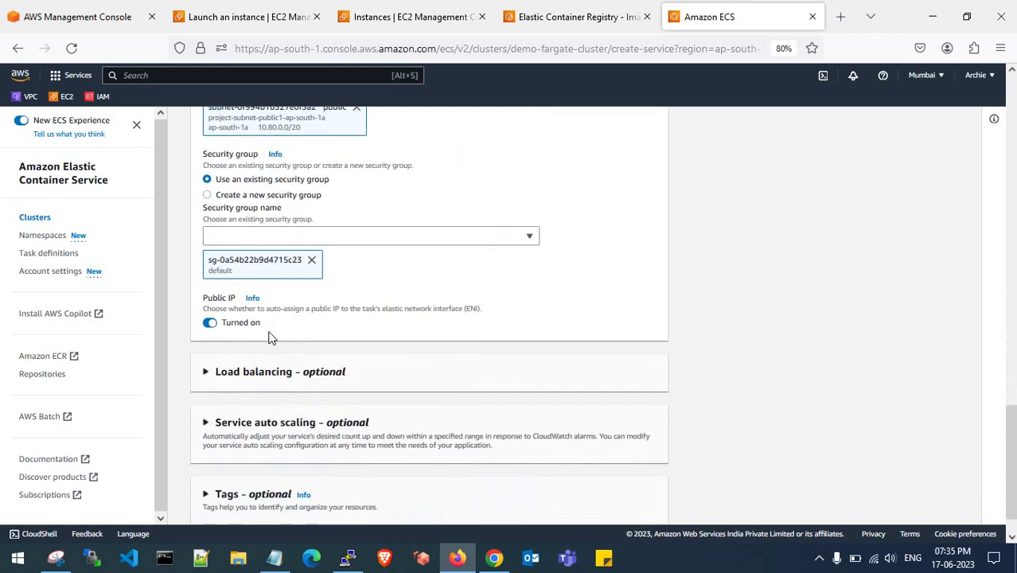
pyautogui.scroll(-1, 760, 375)
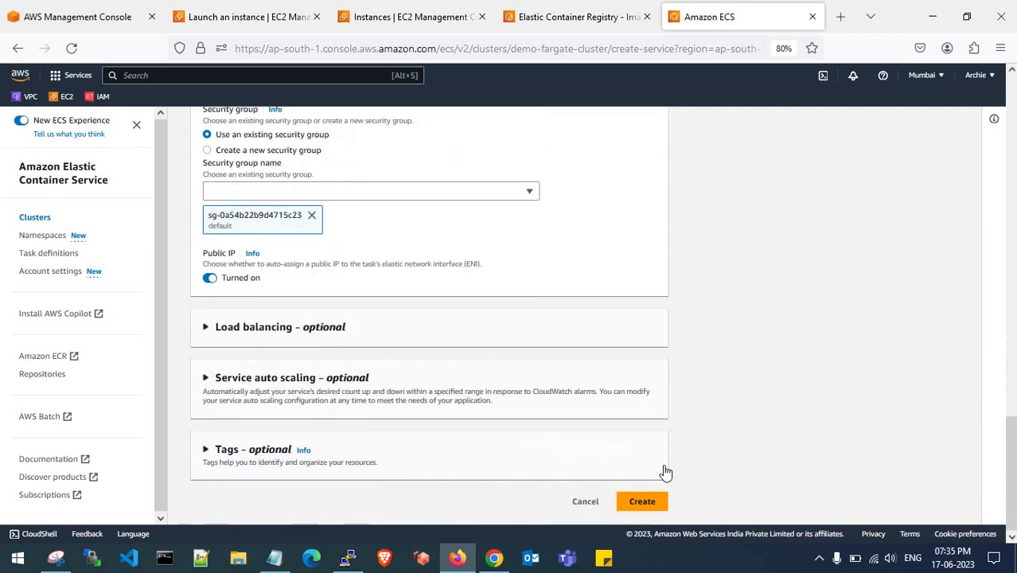
pyautogui.click(643, 501)
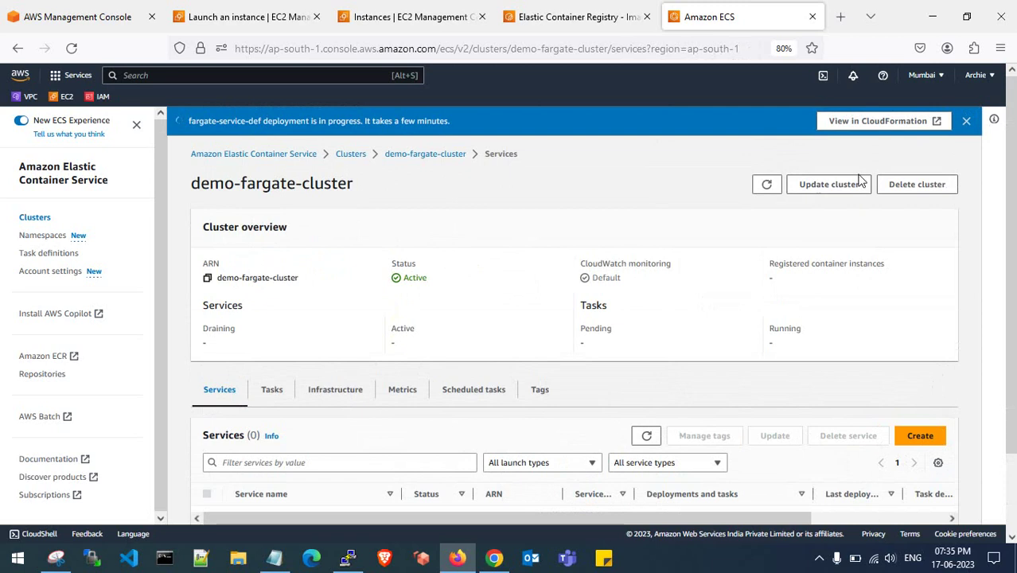
# Dismiss the deployment notification, refresh the services list to check fargate-service-def's deployment, and show demo-fargate-cluster's tasks.
pyautogui.click(967, 123)
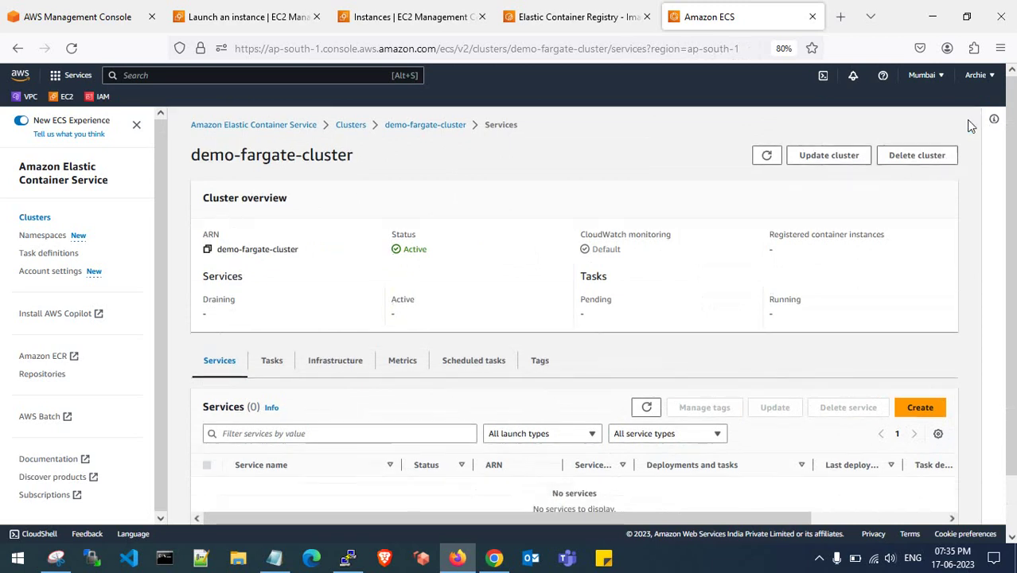
pyautogui.click(646, 407)
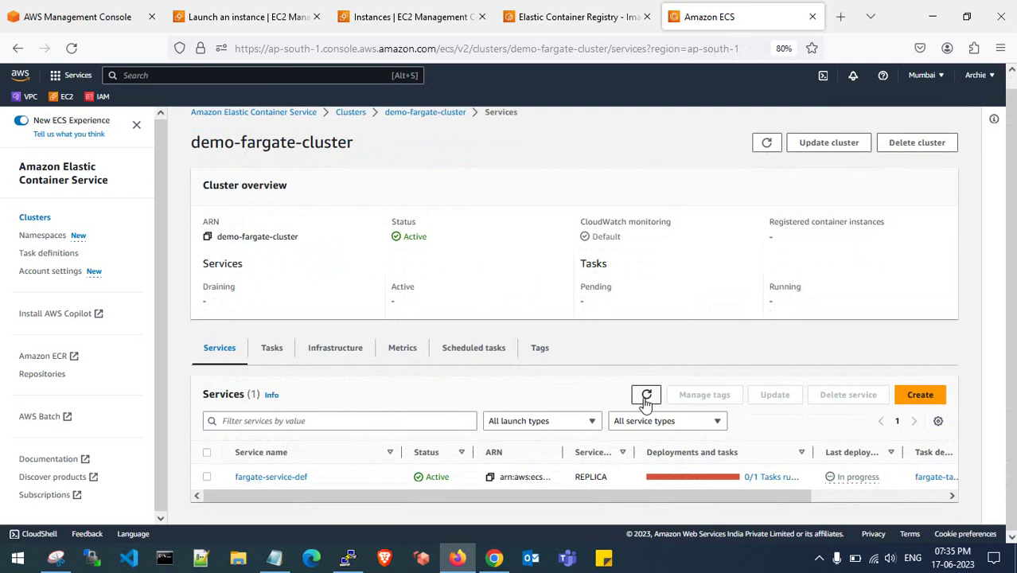
pyautogui.click(646, 396)
pyautogui.moveTo(598, 496); pyautogui.dragTo(742, 496)
pyautogui.hscroll(-3, 784, 483)
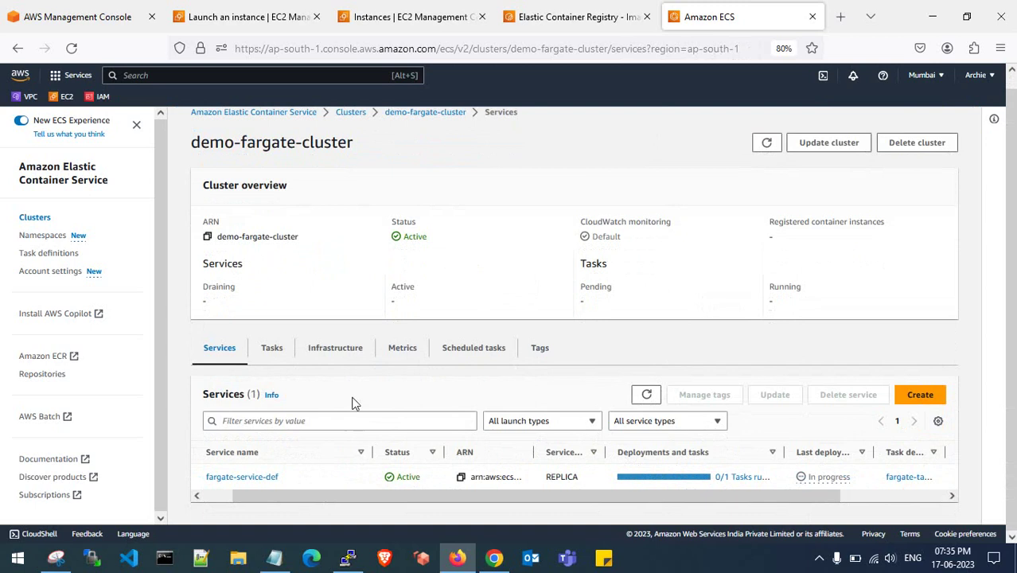
pyautogui.click(273, 350)
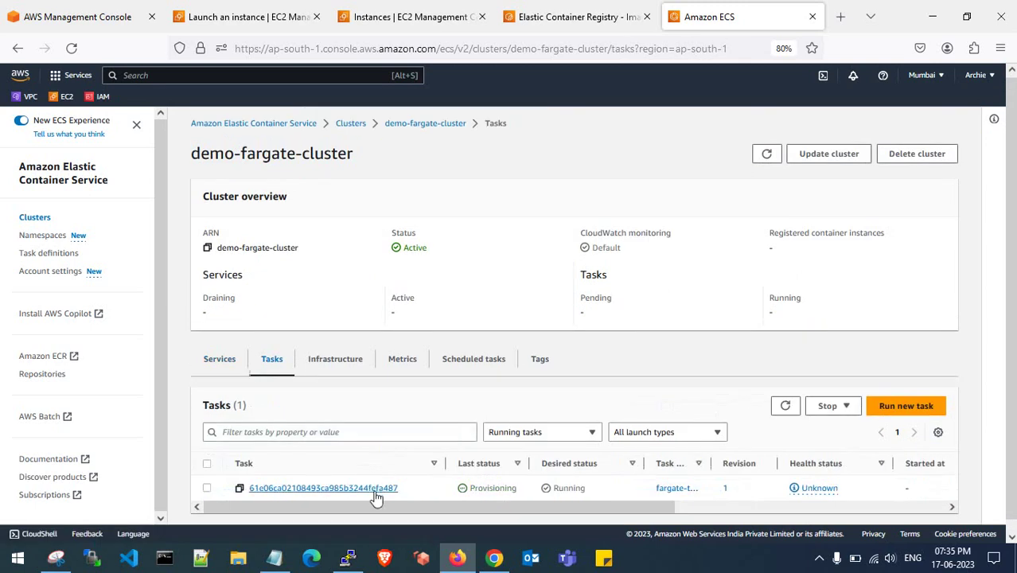
# Open the provisioning task in demo-fargate-cluster and review its configuration, container and networking details.
pyautogui.click(784, 410)
pyautogui.scroll(-1, 680, 406)
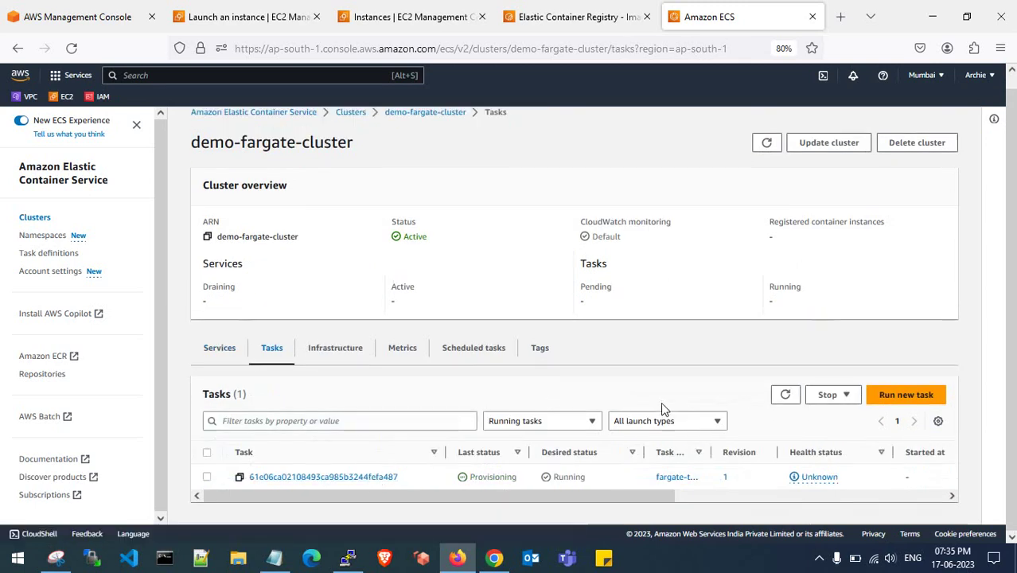
pyautogui.click(357, 478)
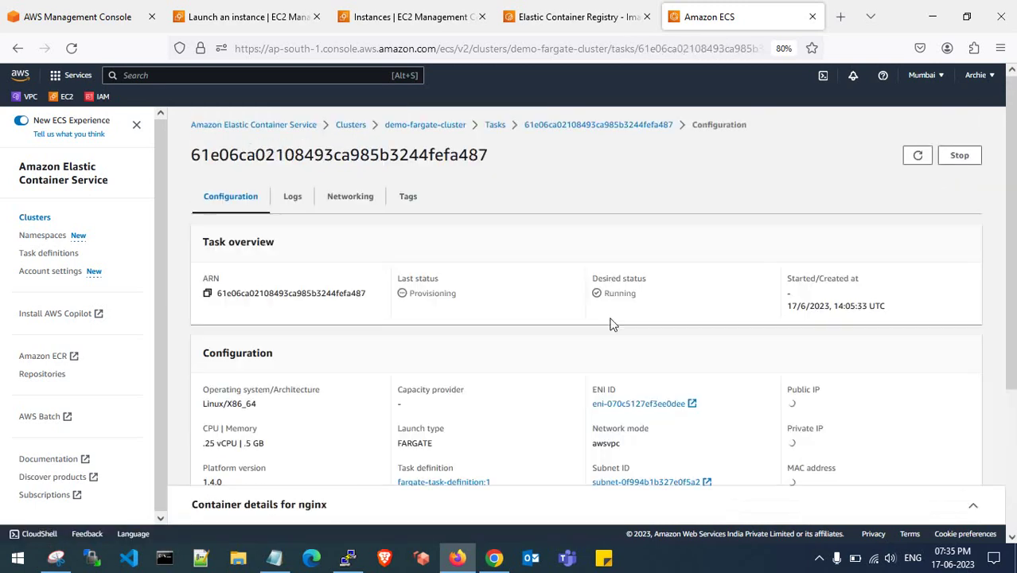
pyautogui.scroll(-3, 769, 401)
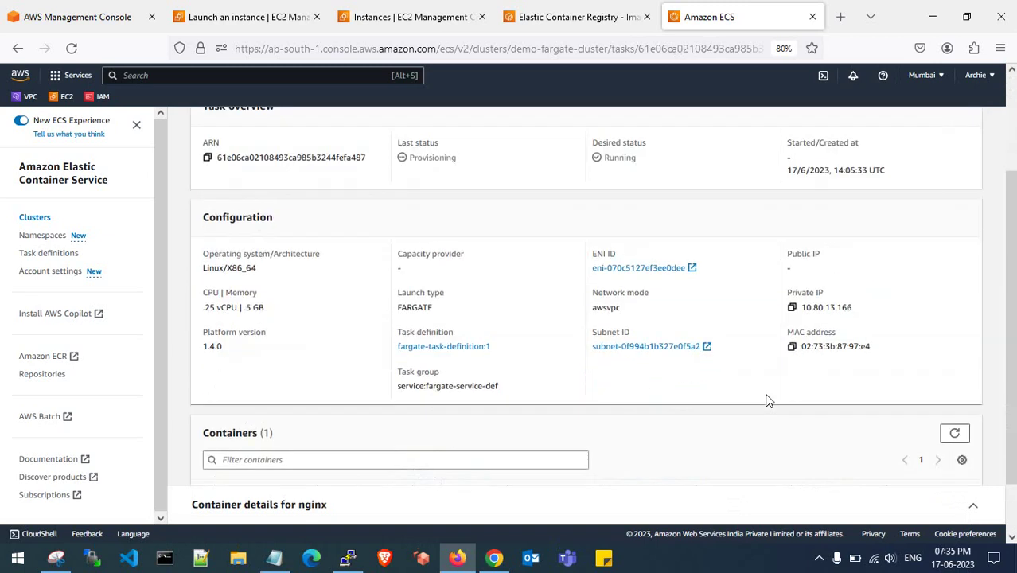
pyautogui.scroll(-2, 769, 401)
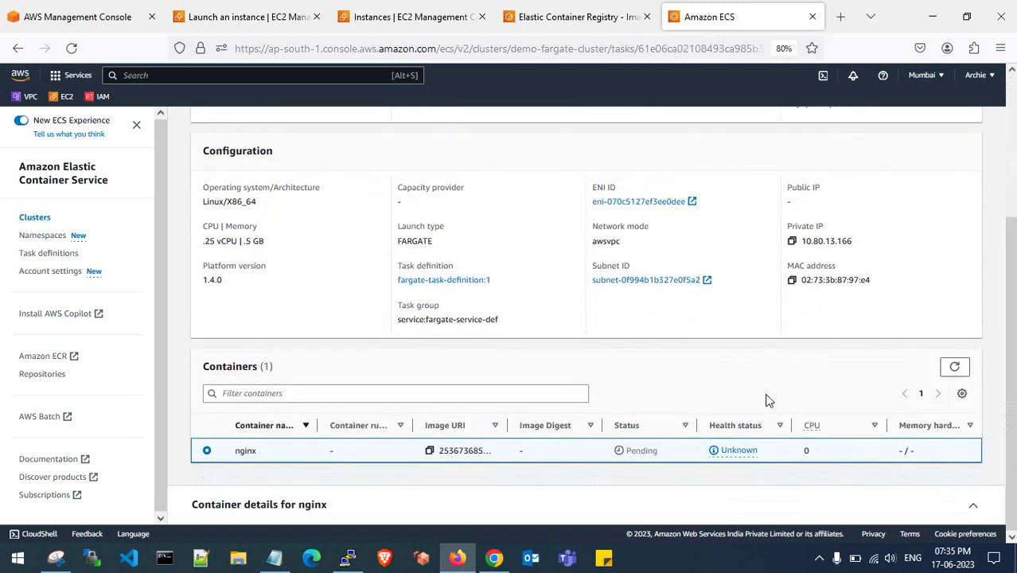
pyautogui.scroll(5, 769, 401)
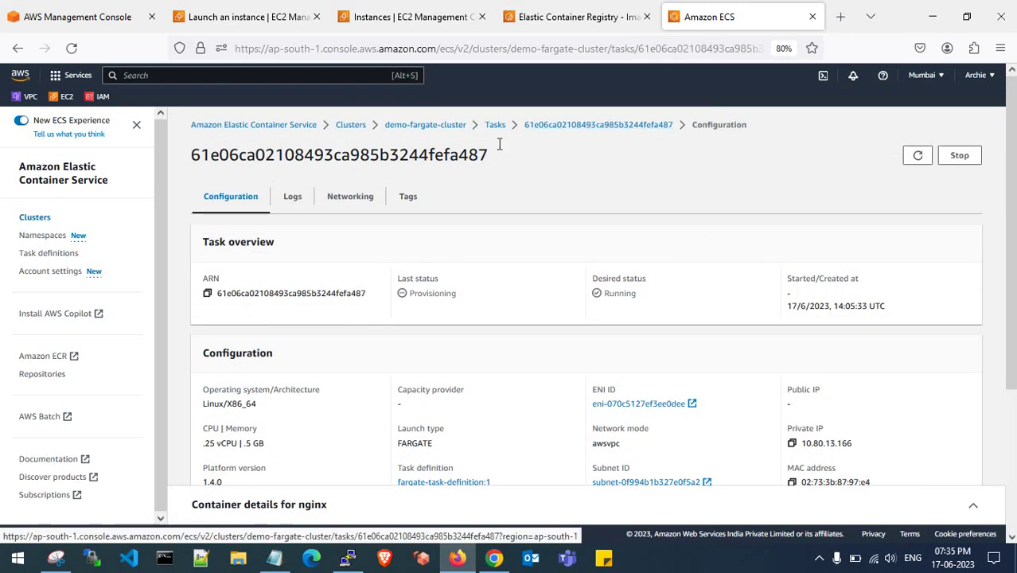
pyautogui.click(343, 196)
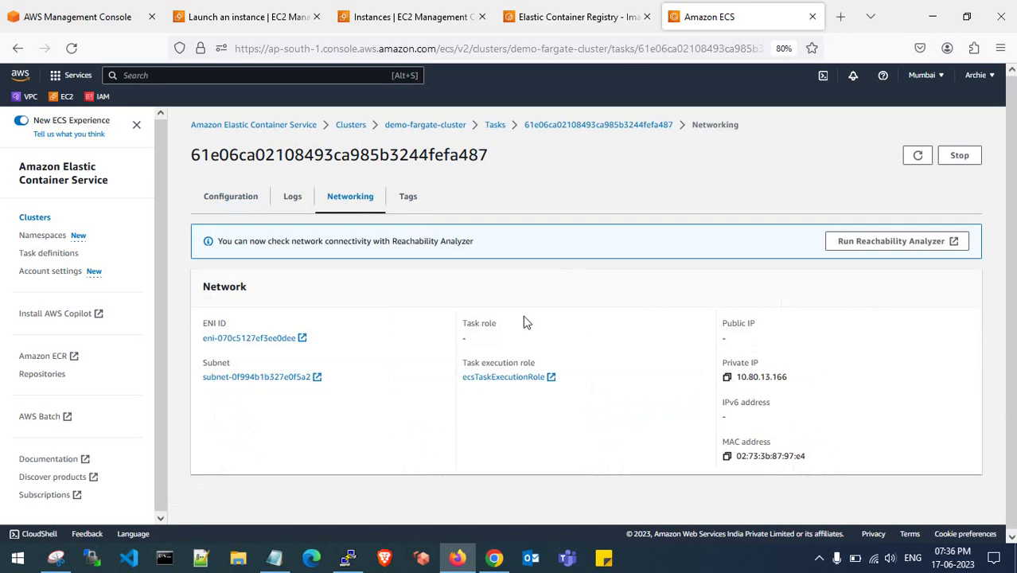
pyautogui.click(410, 16)
pyautogui.click(245, 10)
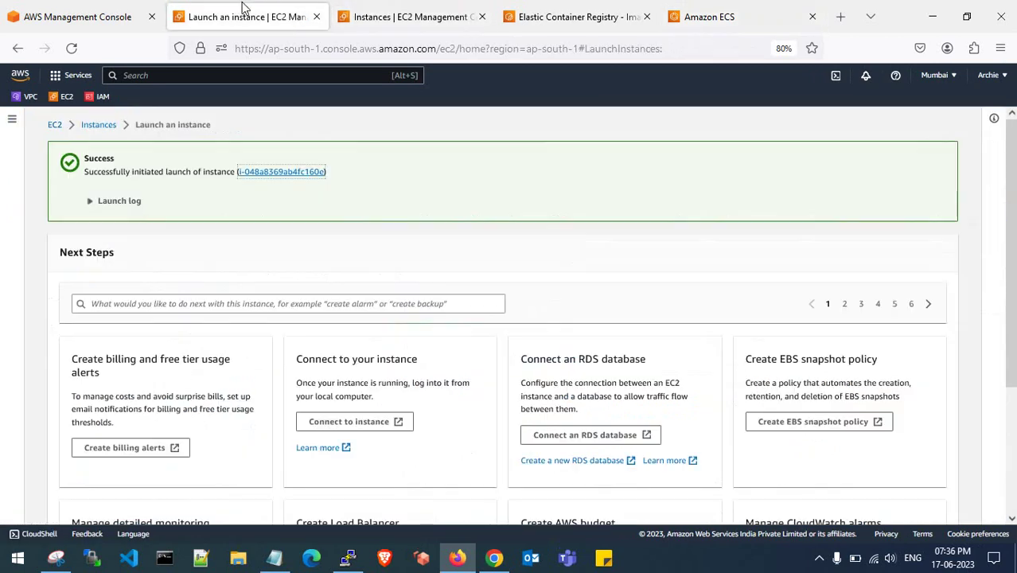
pyautogui.click(80, 12)
pyautogui.click(312, 7)
pyautogui.click(406, 16)
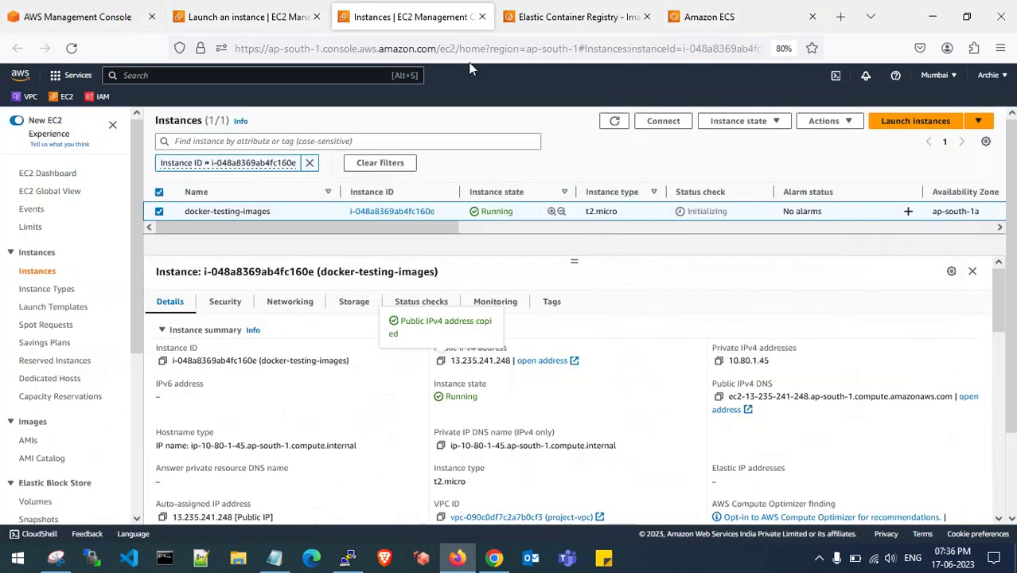
pyautogui.click(819, 558)
# Return to Amazon ECS and check the Fargate task's status and configuration details.
pyautogui.click(709, 17)
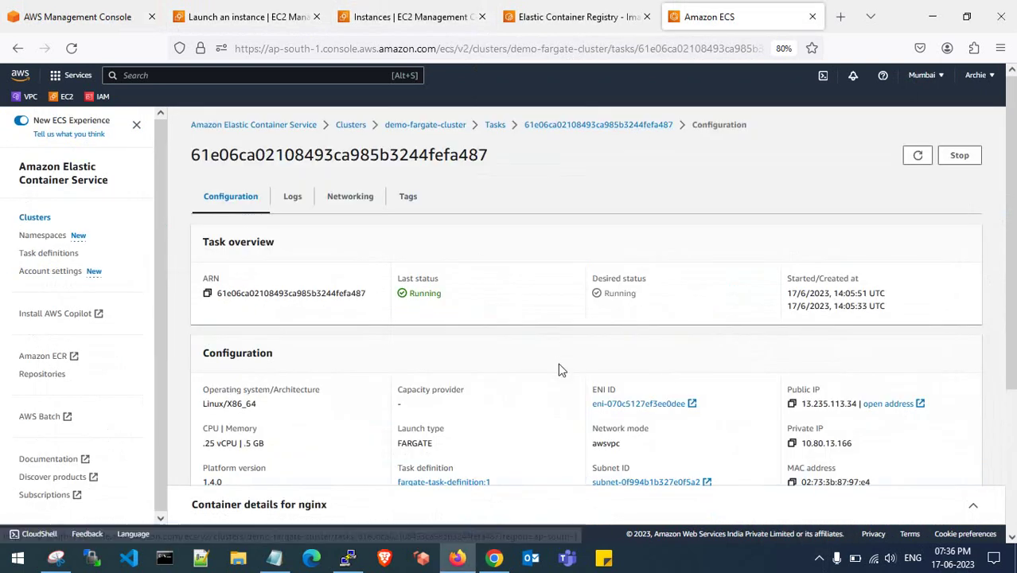
pyautogui.scroll(-3, 559, 368)
pyautogui.scroll(3, 558, 363)
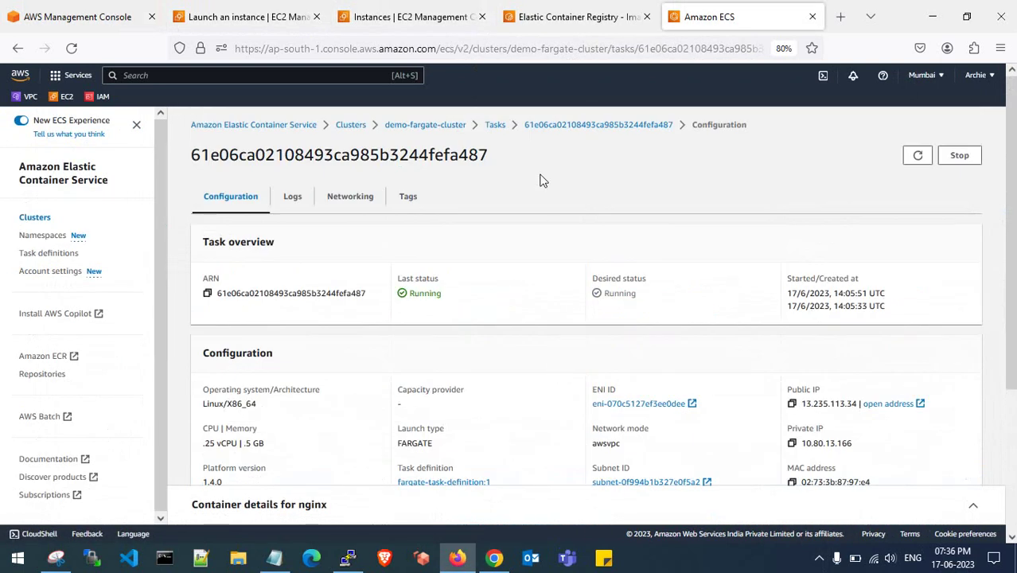
# Check the services and tasks of demo-fargate-cluster, then reopen the running task's details.
pyautogui.click(496, 127)
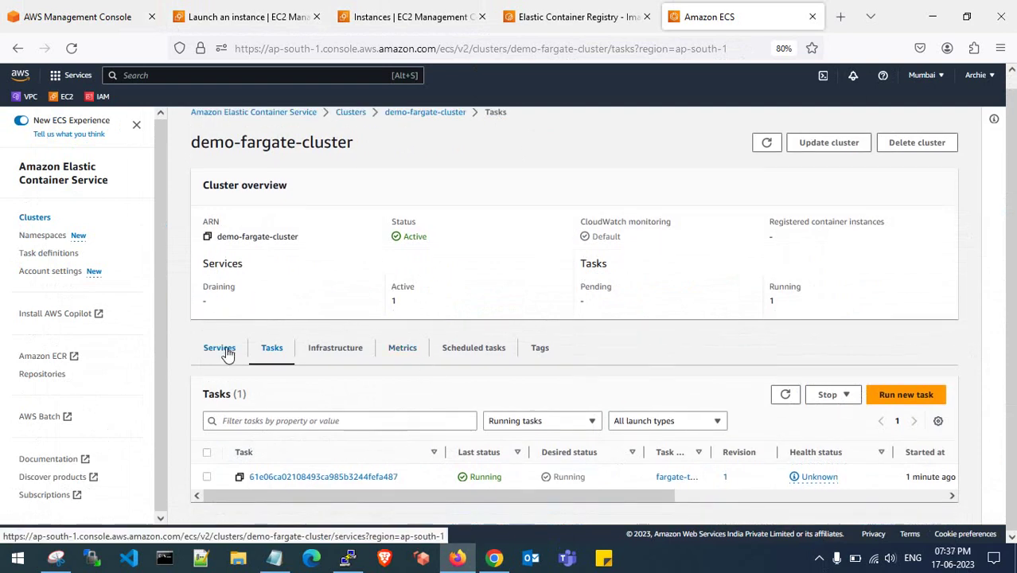
pyautogui.click(223, 356)
pyautogui.click(269, 359)
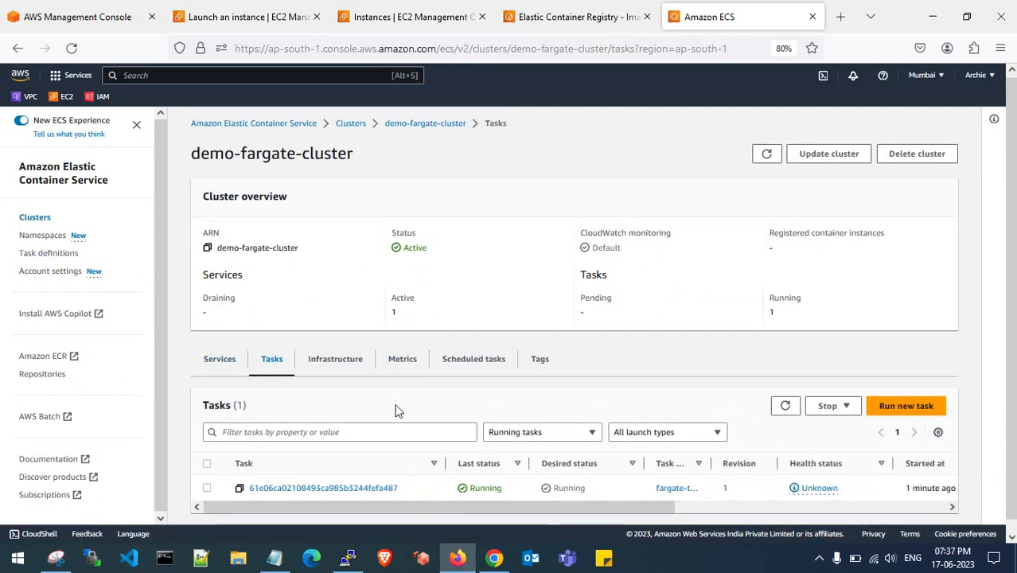
pyautogui.scroll(-1, 395, 411)
pyautogui.click(386, 478)
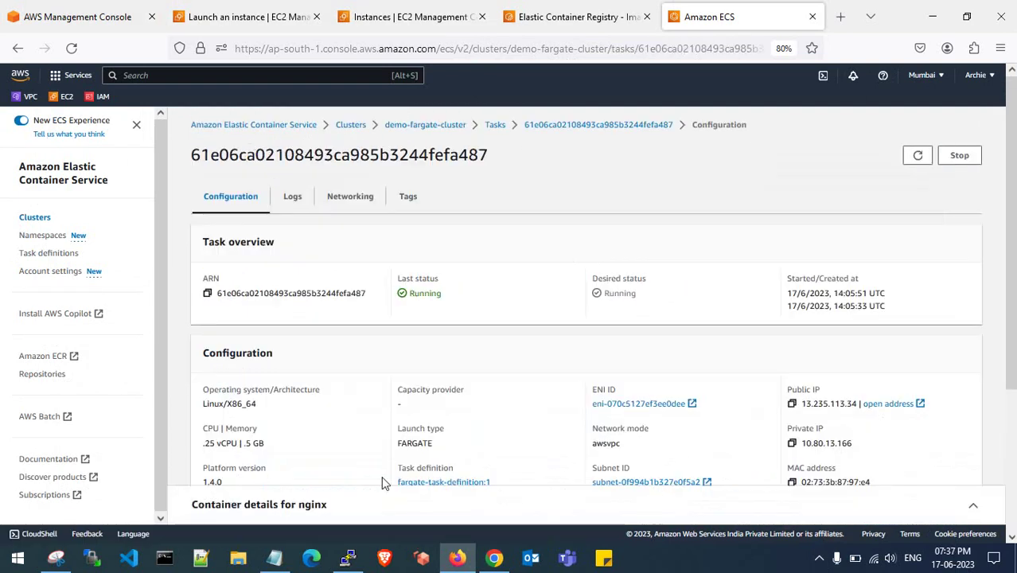
# Copy the running task's public IP and open that address in a new browser tab to test the web server.
pyautogui.click(793, 404)
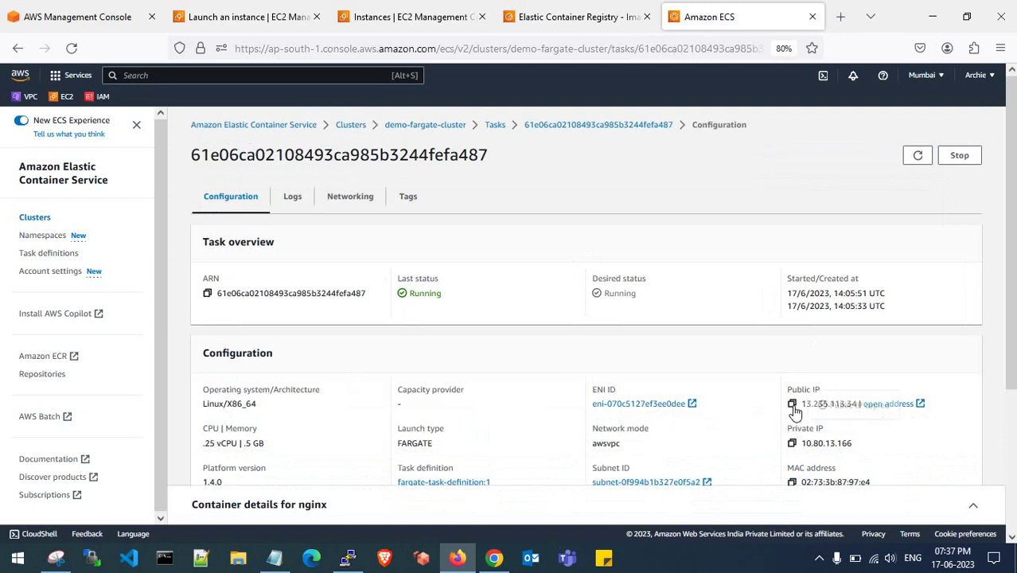
pyautogui.click(841, 16)
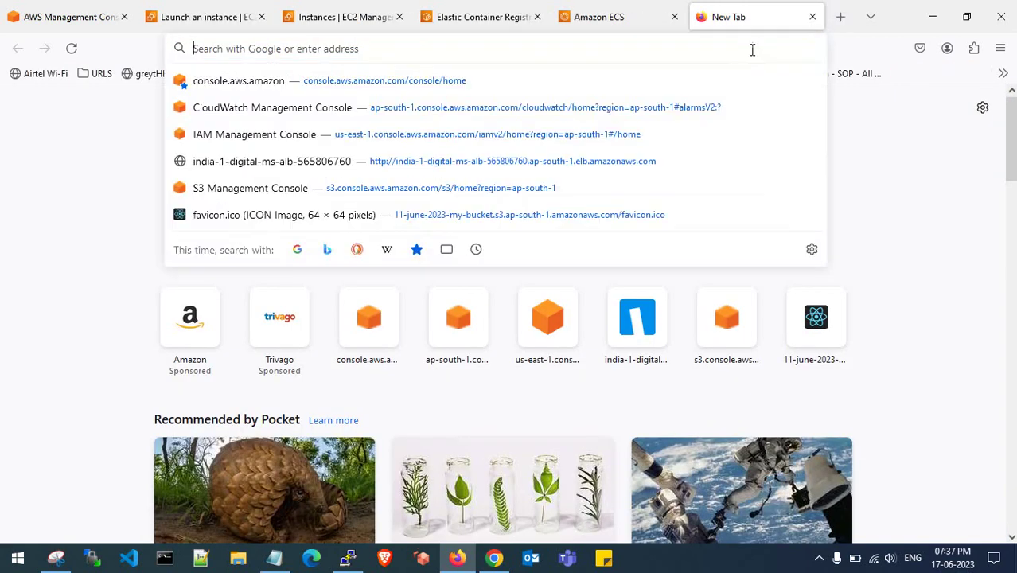
pyautogui.hotkey('ctrl', 'v')
pyautogui.press('Return')
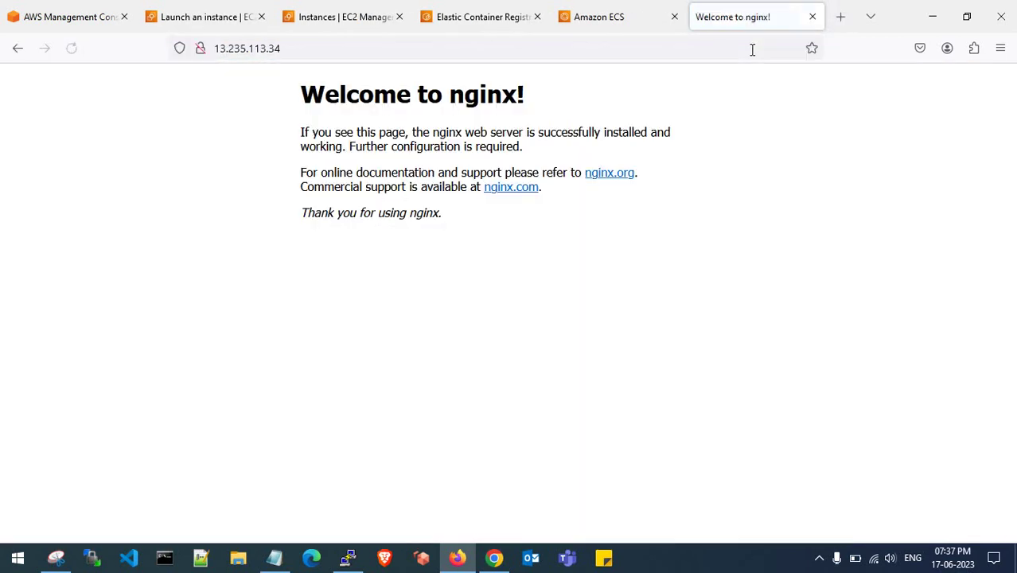
pyautogui.moveTo(251, 90); pyautogui.dragTo(507, 255)
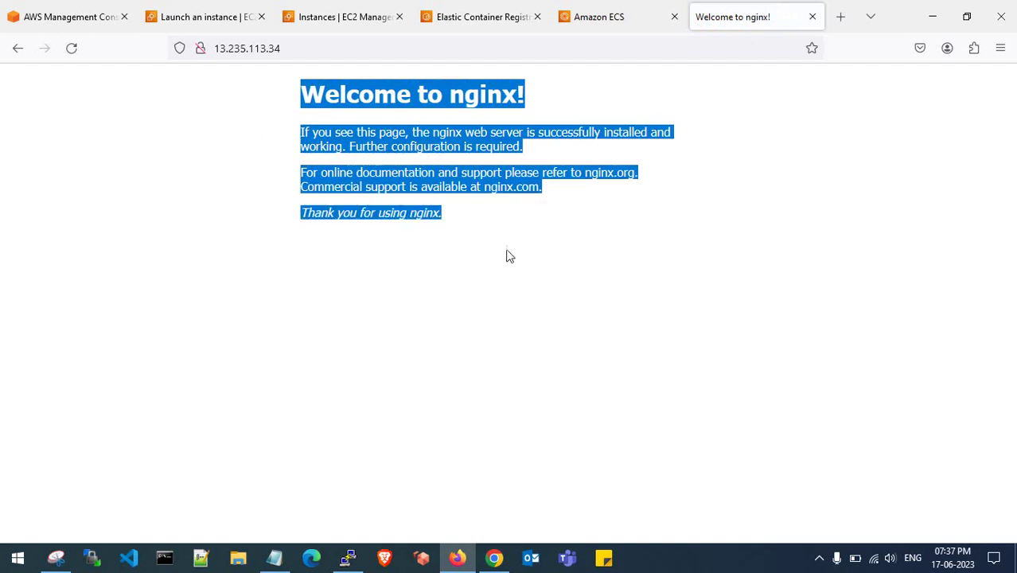
pyautogui.click(507, 255)
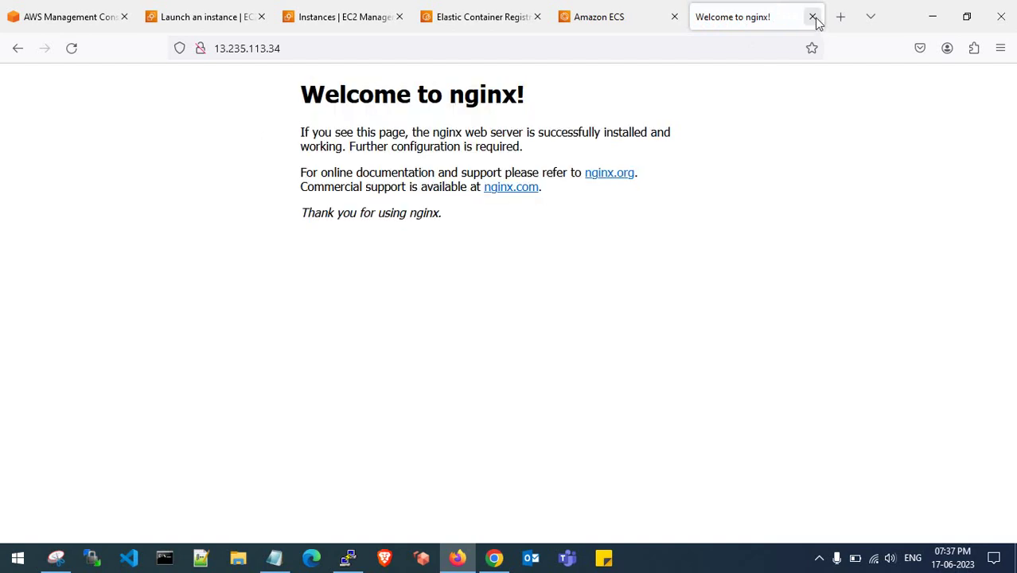
# Examine the Fargate branch of the ecs.drawio architecture diagram alongside the running task's configuration in Amazon ECS.
pyautogui.click(495, 559)
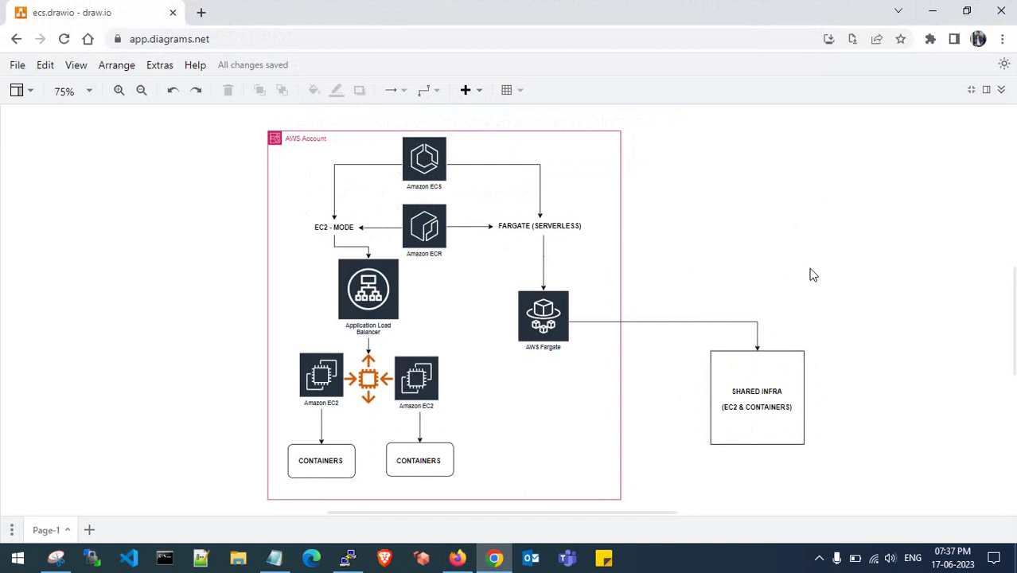
pyautogui.click(932, 12)
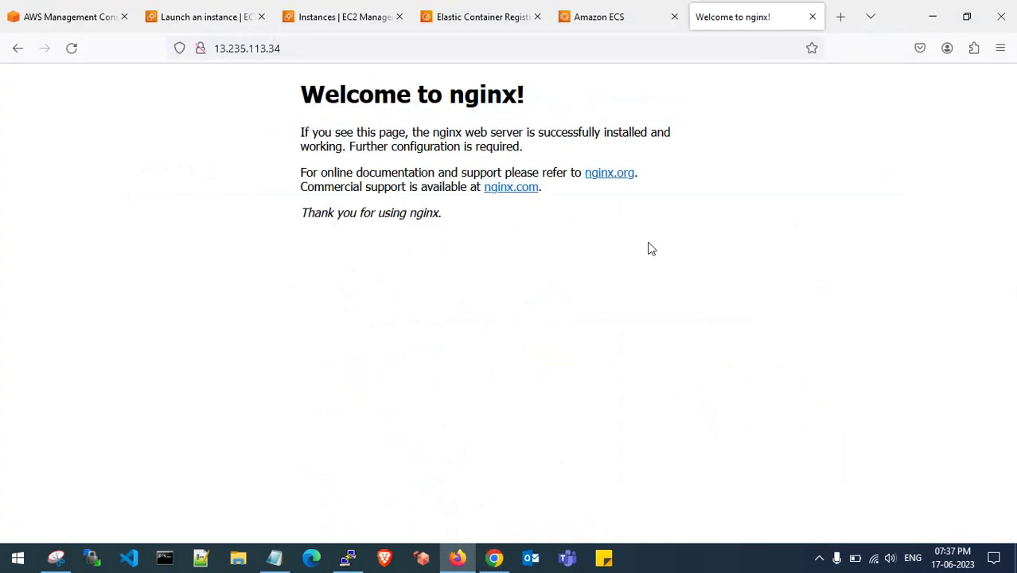
pyautogui.click(596, 16)
pyautogui.scroll(-2, 541, 301)
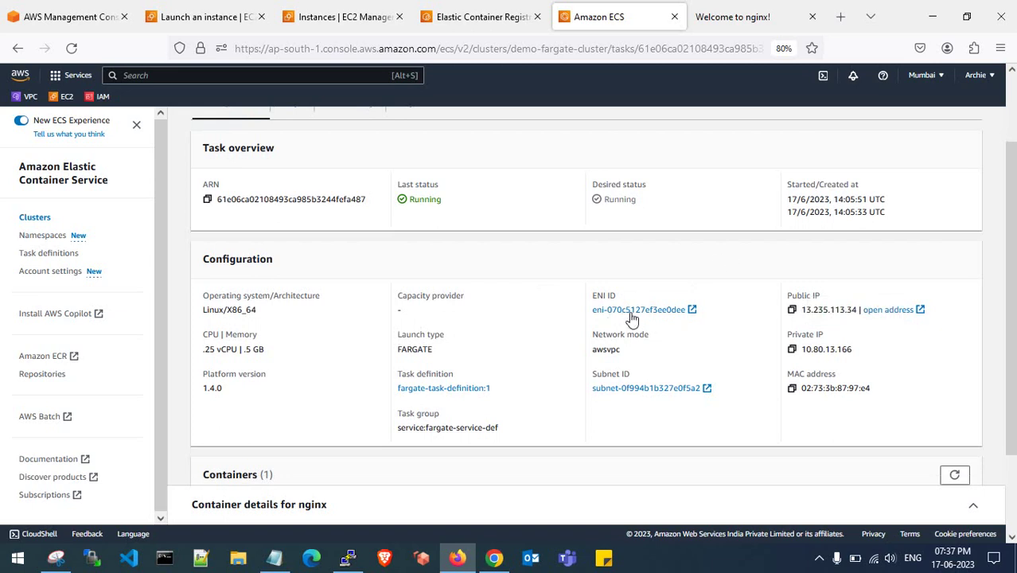
pyautogui.click(500, 560)
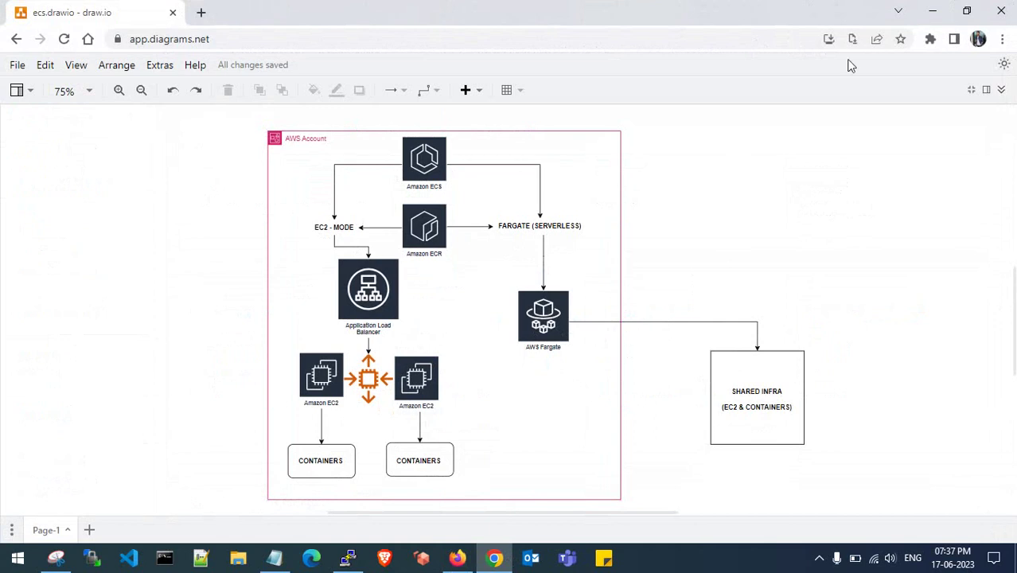
pyautogui.click(932, 11)
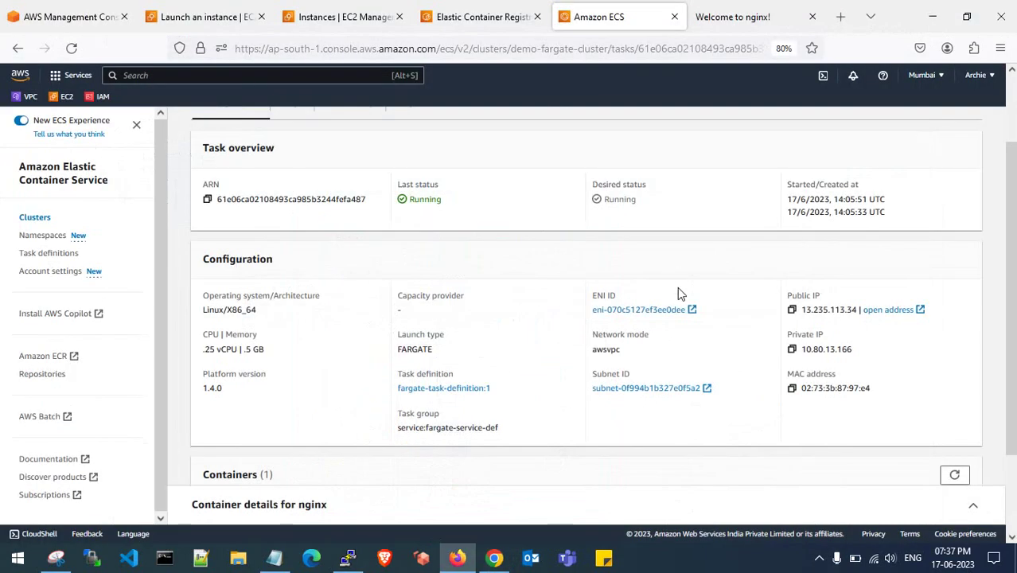
pyautogui.scroll(3, 678, 291)
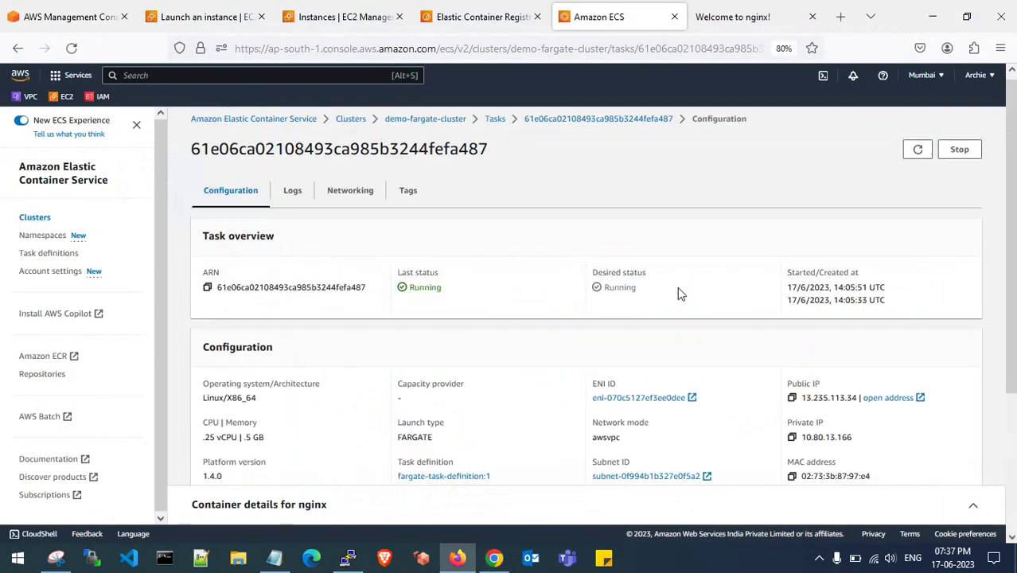
# Close the nginx welcome page and go to the list of ECS clusters.
pyautogui.click(748, 16)
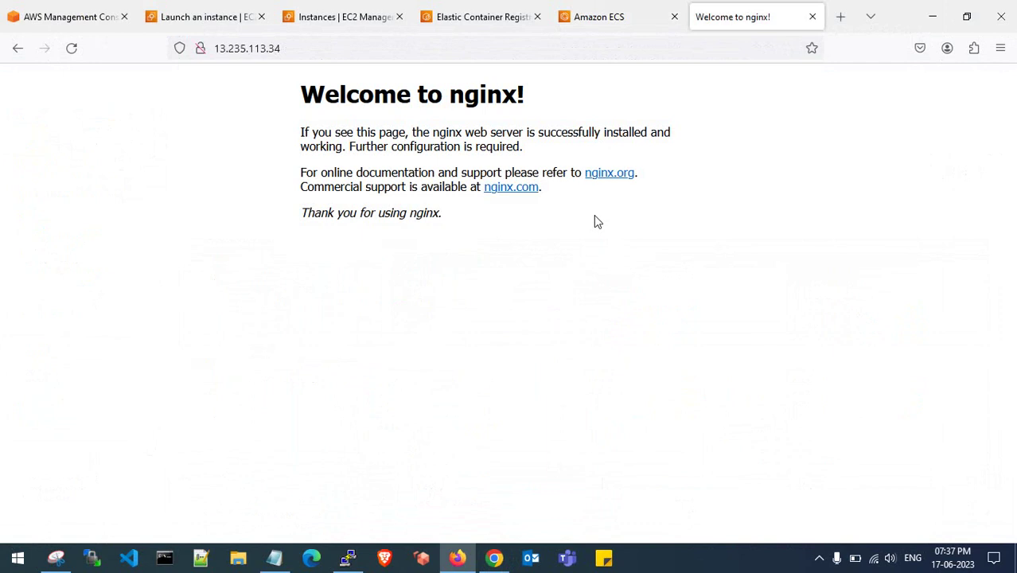
pyautogui.click(813, 16)
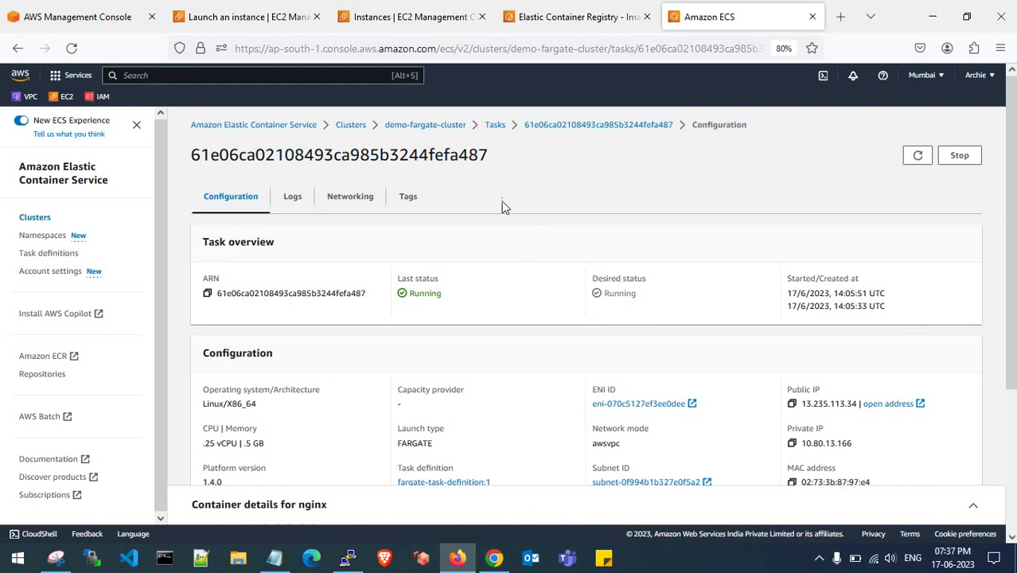
pyautogui.click(350, 125)
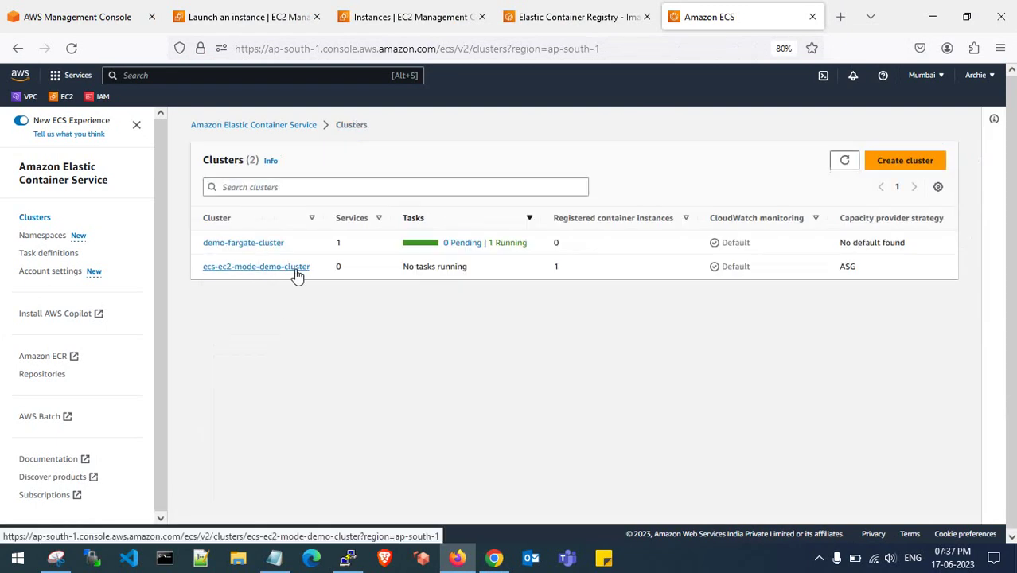
# Examine the EC2 mode branch of the architecture diagram, then open the overview of ecs-ec2-mode-demo-cluster.
pyautogui.click(496, 560)
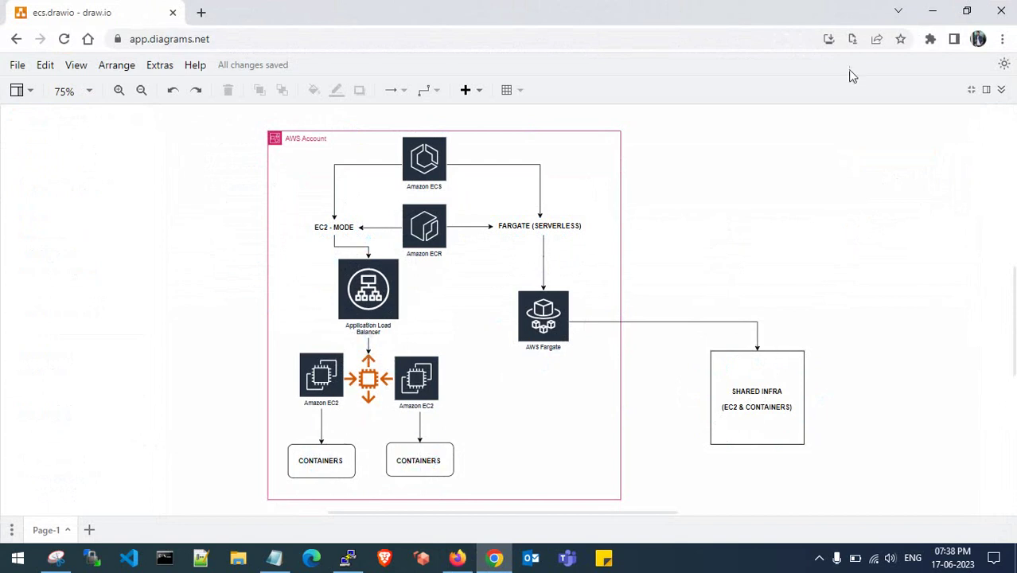
pyautogui.click(932, 11)
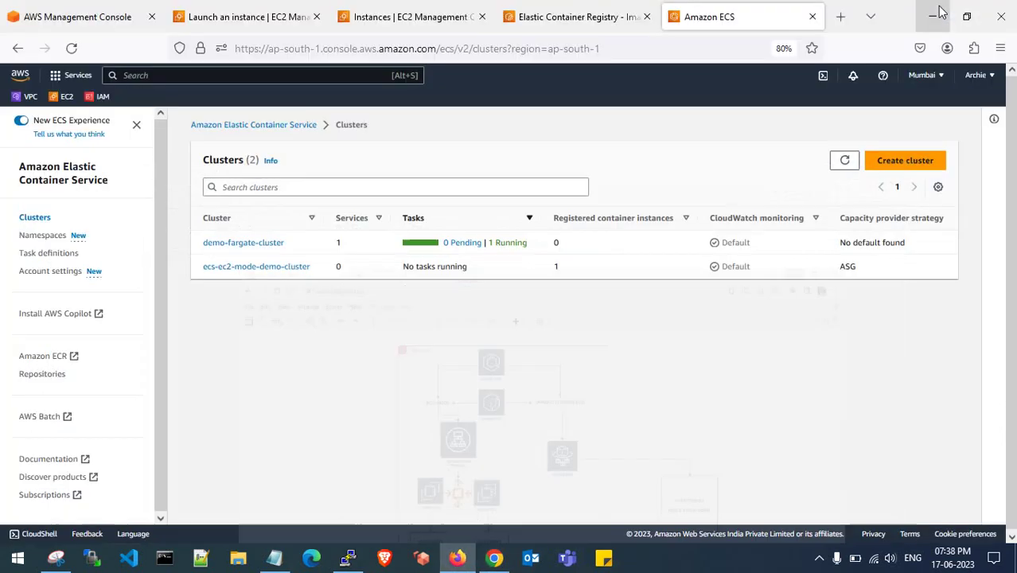
pyautogui.click(235, 269)
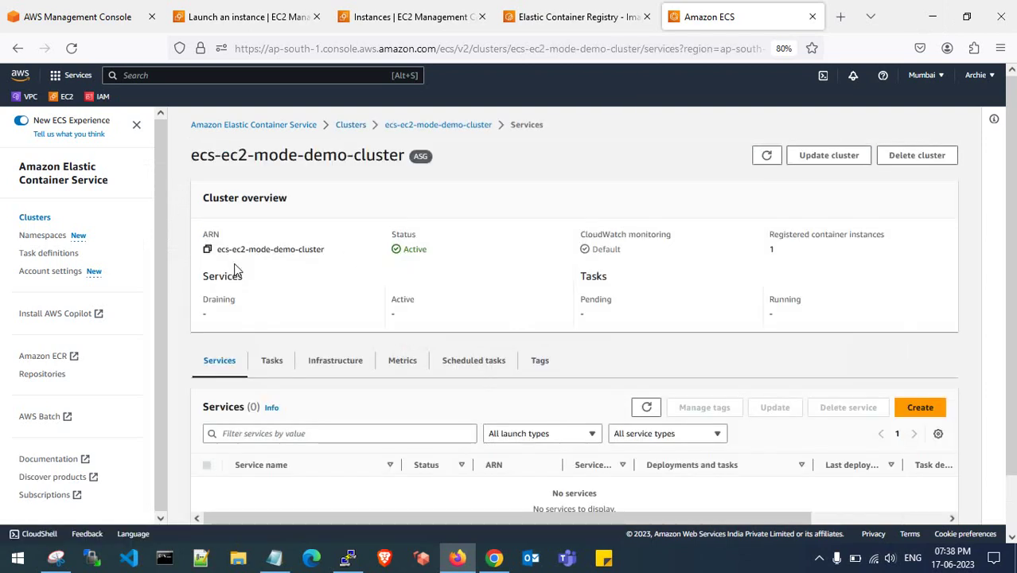
pyautogui.scroll(-1, 439, 262)
pyautogui.scroll(1, 439, 262)
# Start creating a new task definition and set its family name to ecs-ec2-task-def.
pyautogui.click(50, 253)
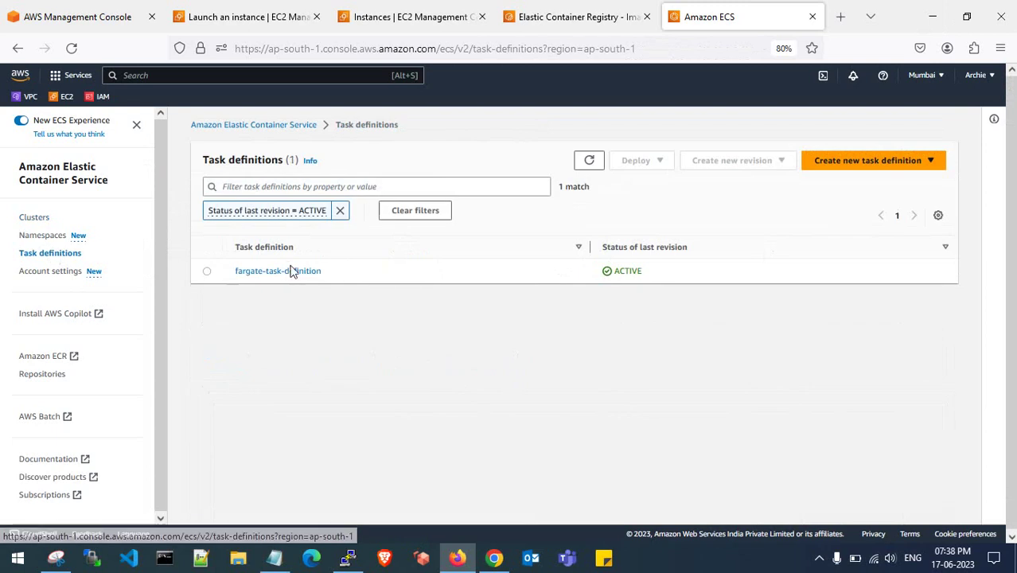
pyautogui.click(879, 166)
pyautogui.click(842, 181)
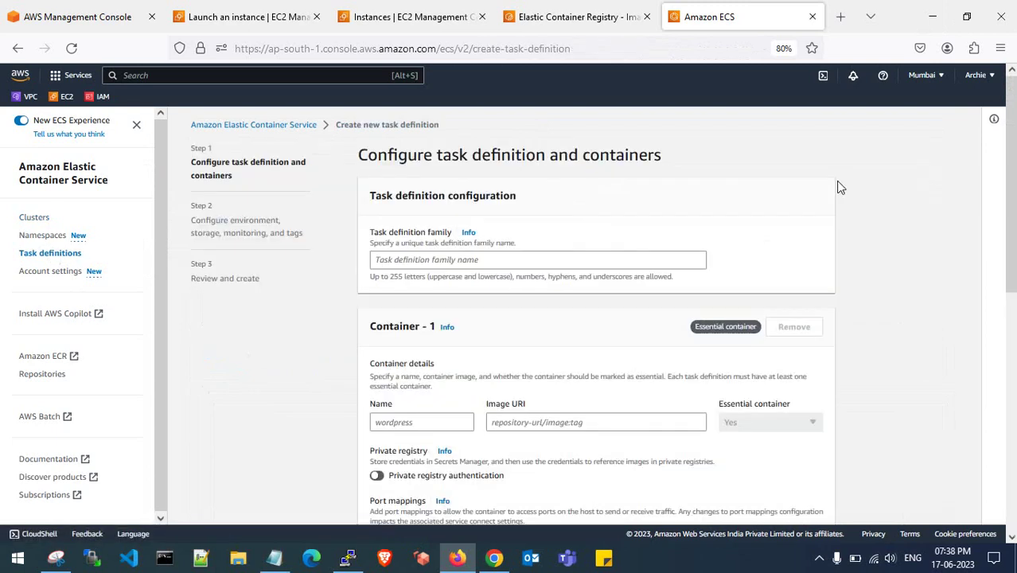
pyautogui.click(445, 262)
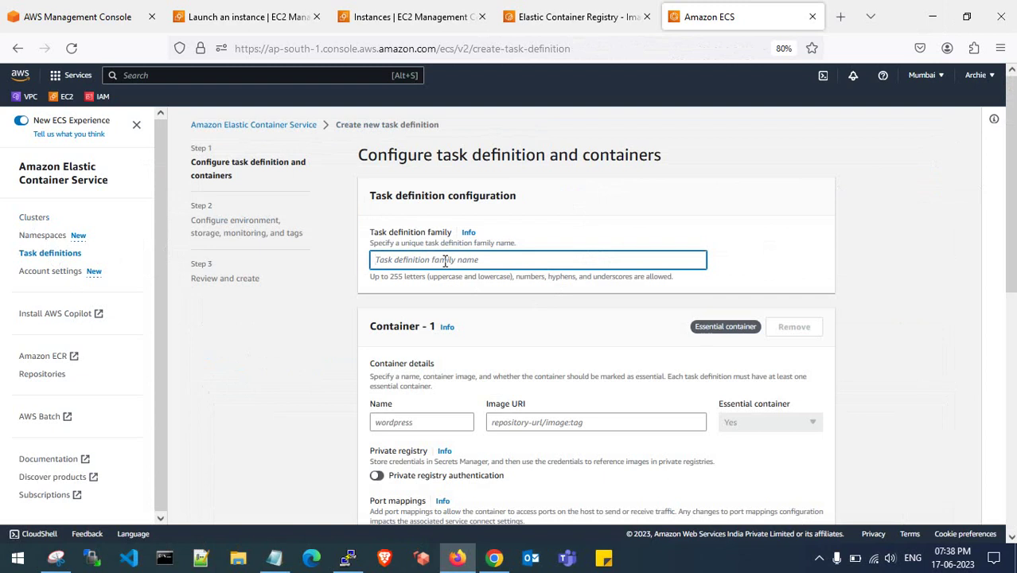
pyautogui.write('ecs-ec2-task-def')
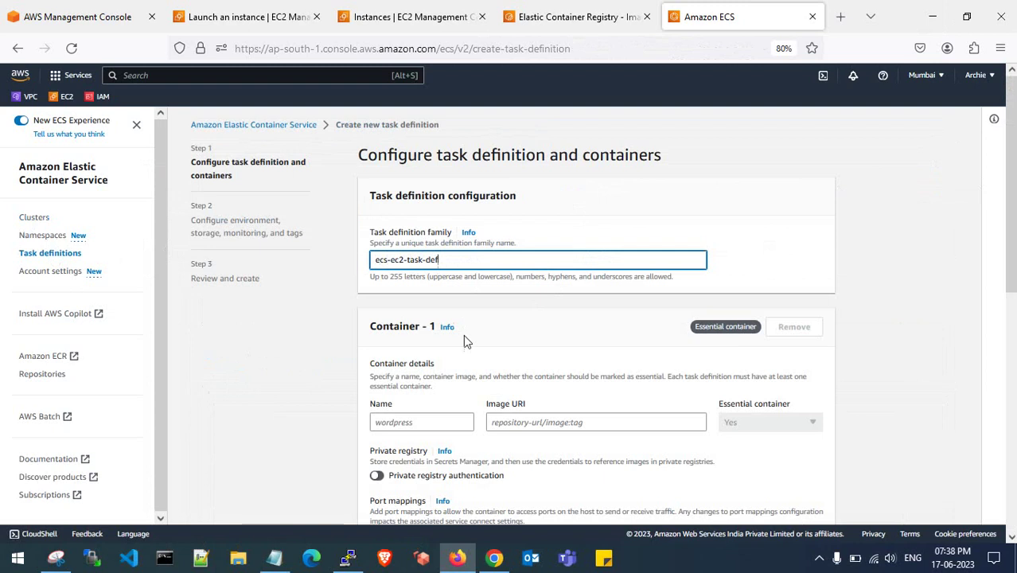
# Name the first container nginx and set its image URI to the v1 image from the ECR repository.
pyautogui.scroll(-1, 464, 335)
pyautogui.click(413, 359)
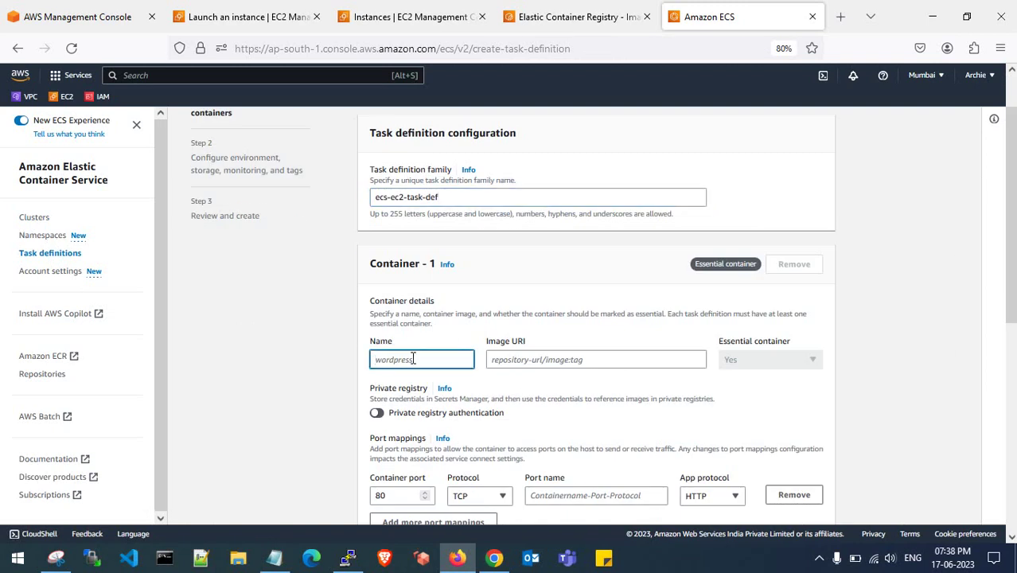
pyautogui.write('ngi')
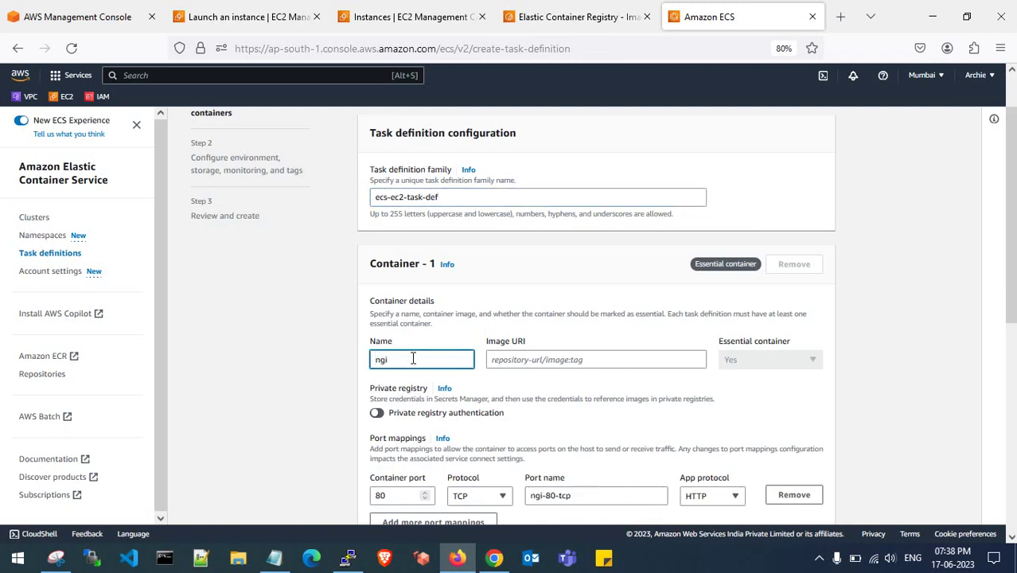
pyautogui.write('nx')
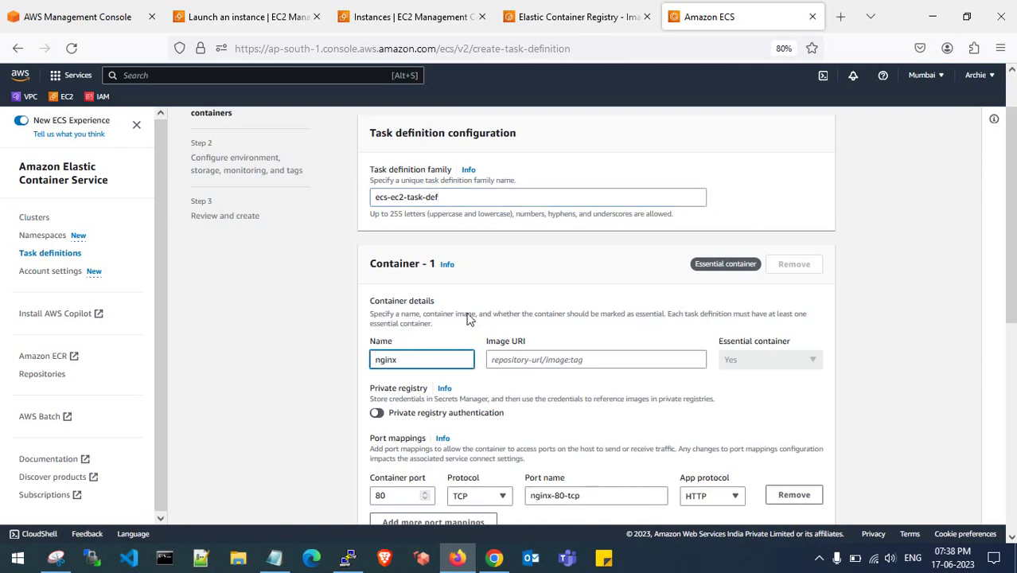
pyautogui.click(577, 17)
pyautogui.click(709, 17)
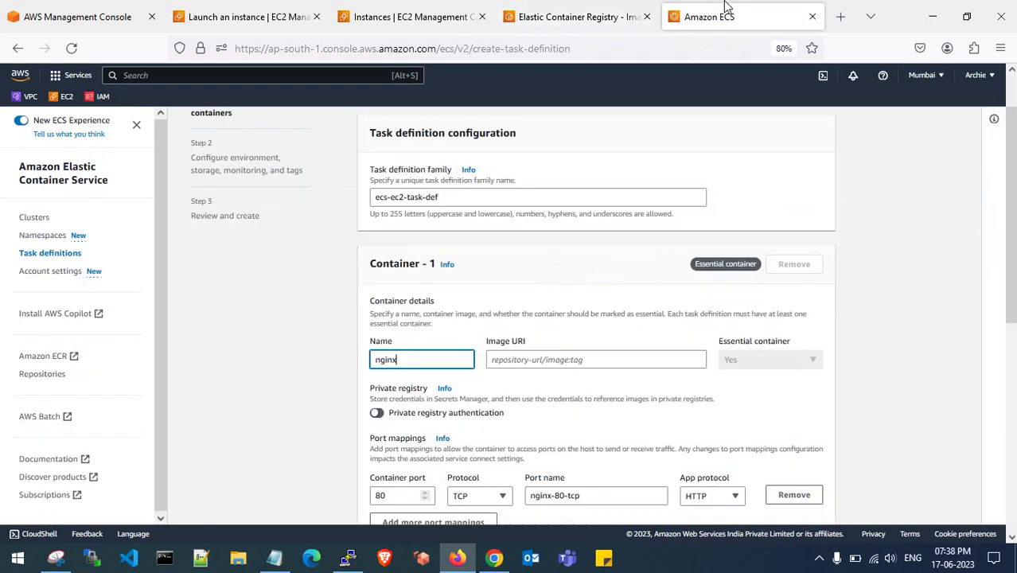
pyautogui.click(549, 359)
pyautogui.hotkey('ctrl', 'v')
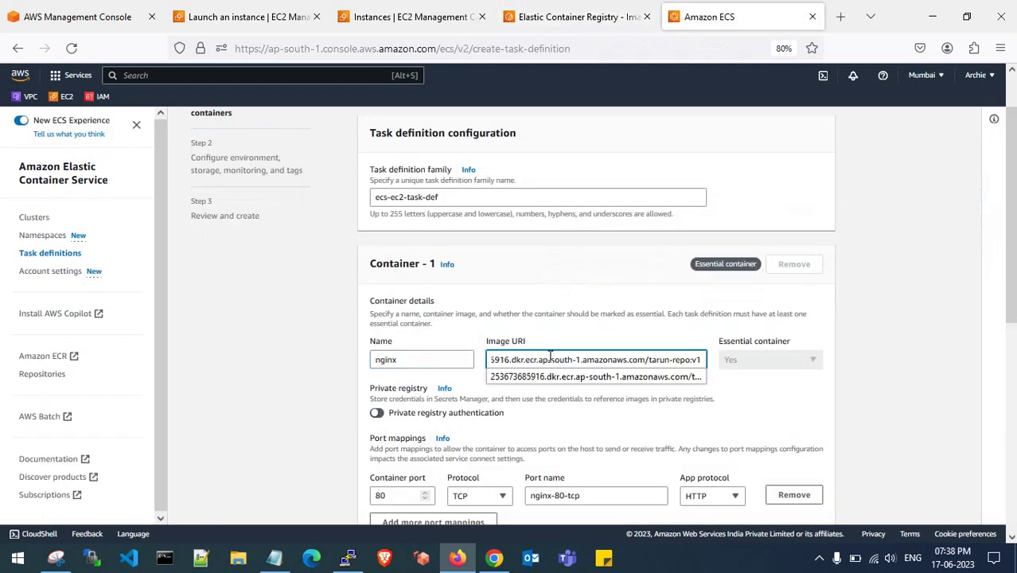
# Accept the container's port 80 TCP mapping and default optional settings, and proceed to the environment configuration.
pyautogui.scroll(-2, 549, 358)
pyautogui.scroll(-1, 550, 357)
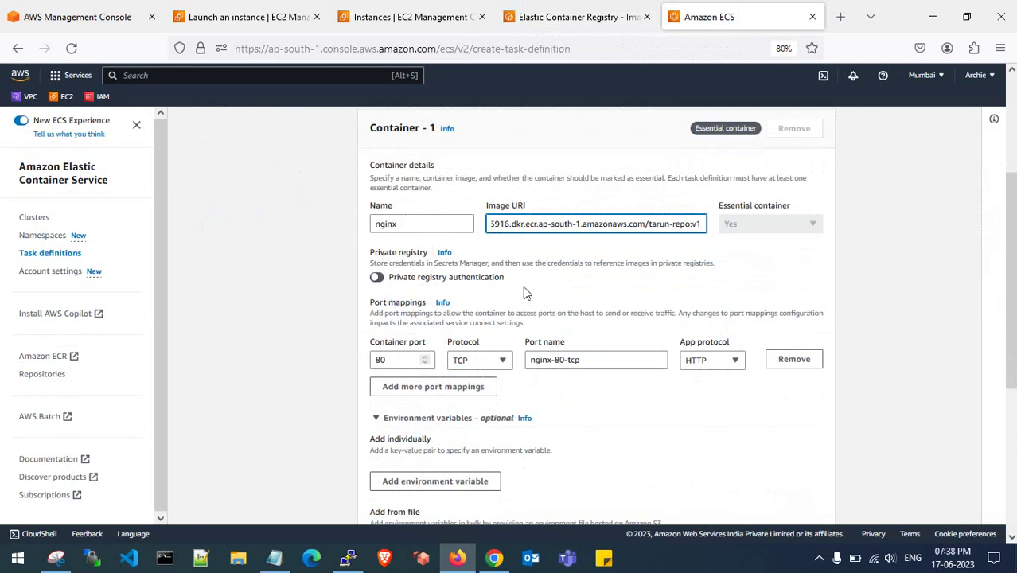
pyautogui.scroll(-1, 578, 295)
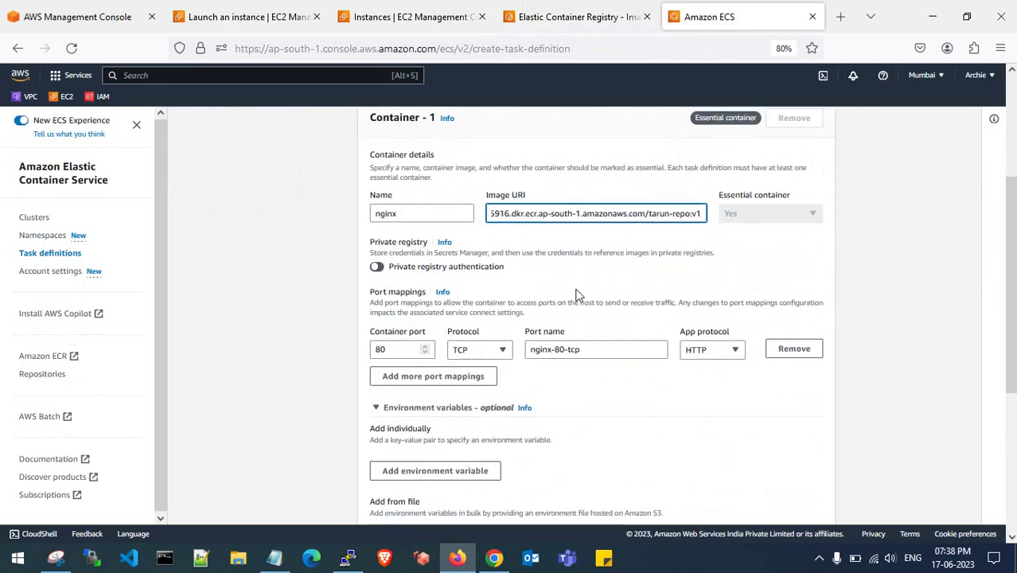
pyautogui.scroll(-1, 593, 282)
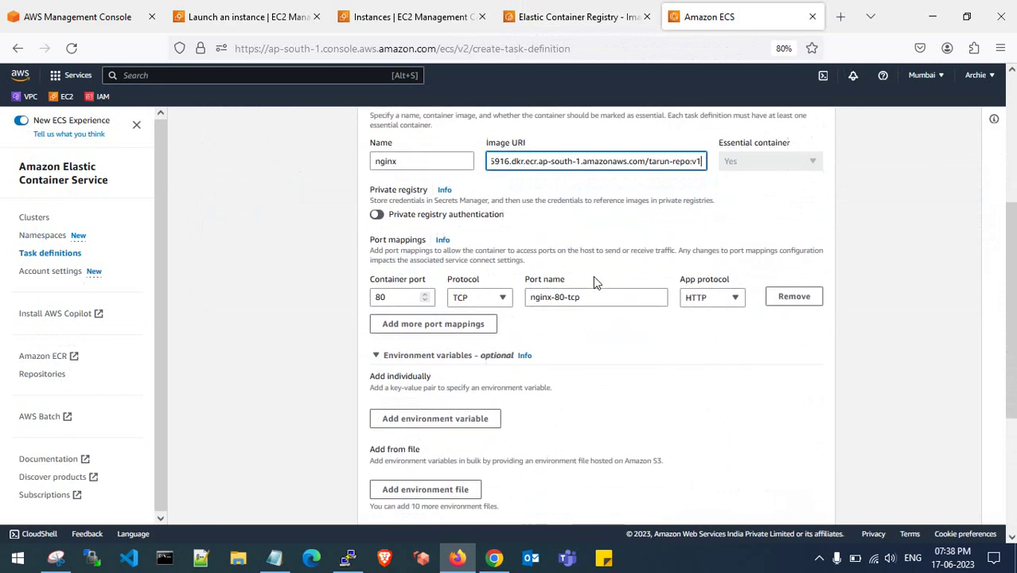
pyautogui.scroll(-2, 568, 358)
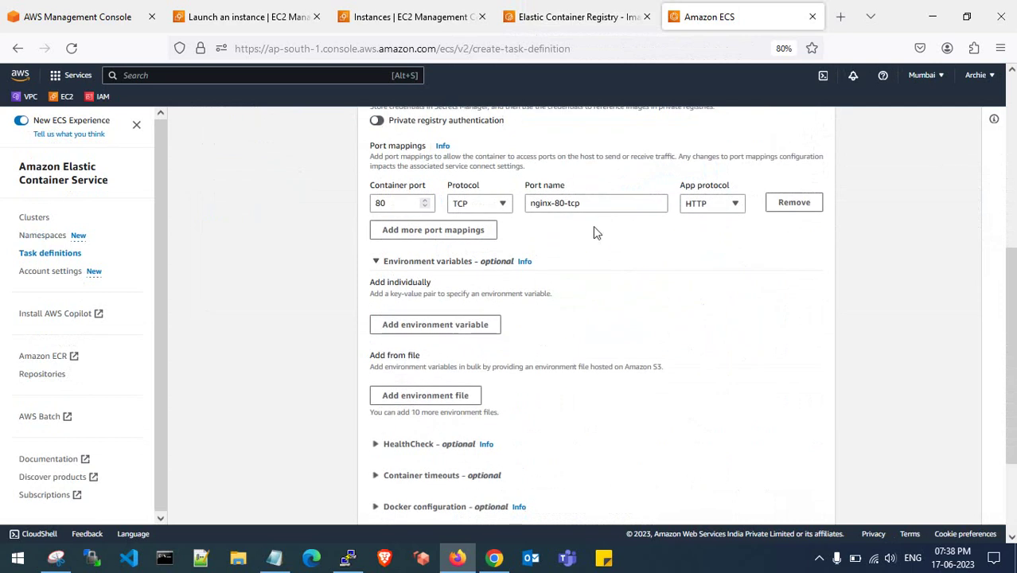
pyautogui.scroll(-1, 599, 324)
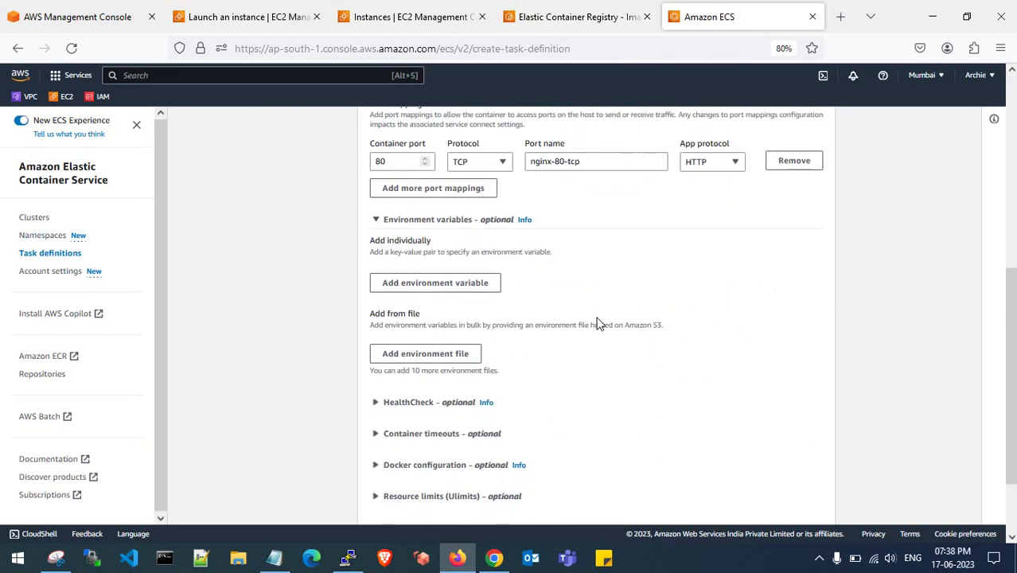
pyautogui.scroll(-2, 599, 324)
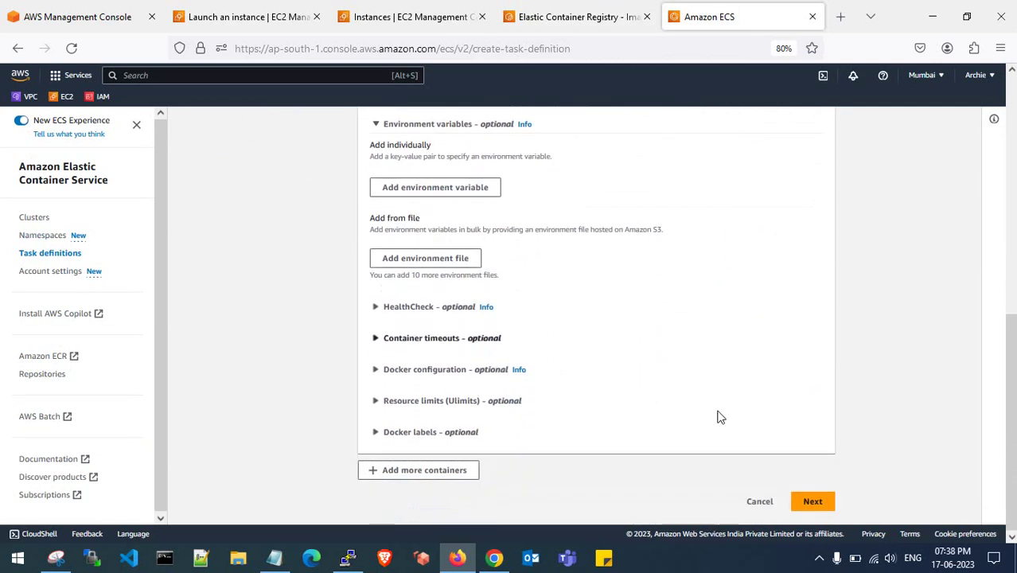
pyautogui.click(815, 504)
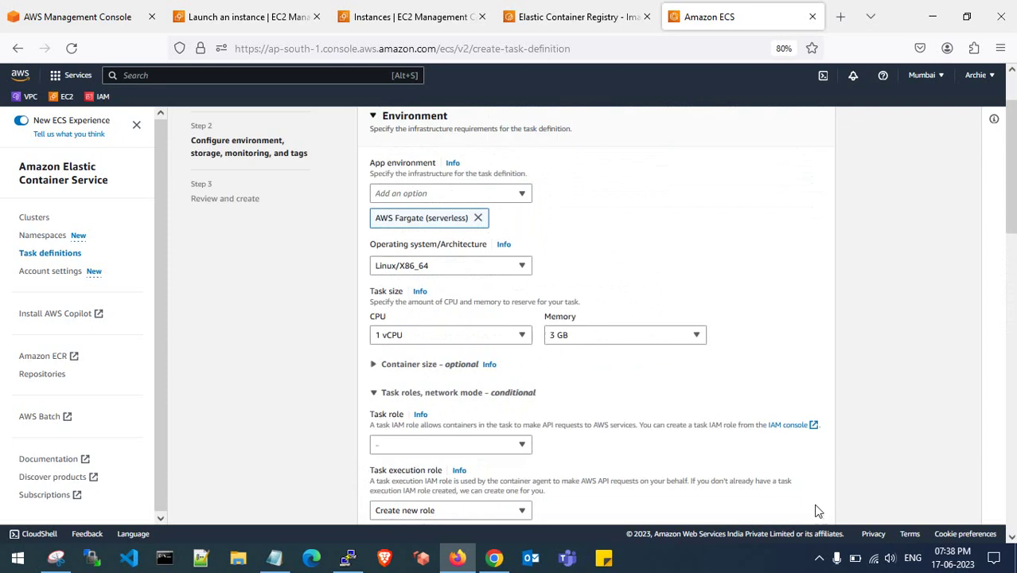
# Replace AWS Fargate with Amazon EC2 instances as the task definition's app environment.
pyautogui.scroll(1, 625, 423)
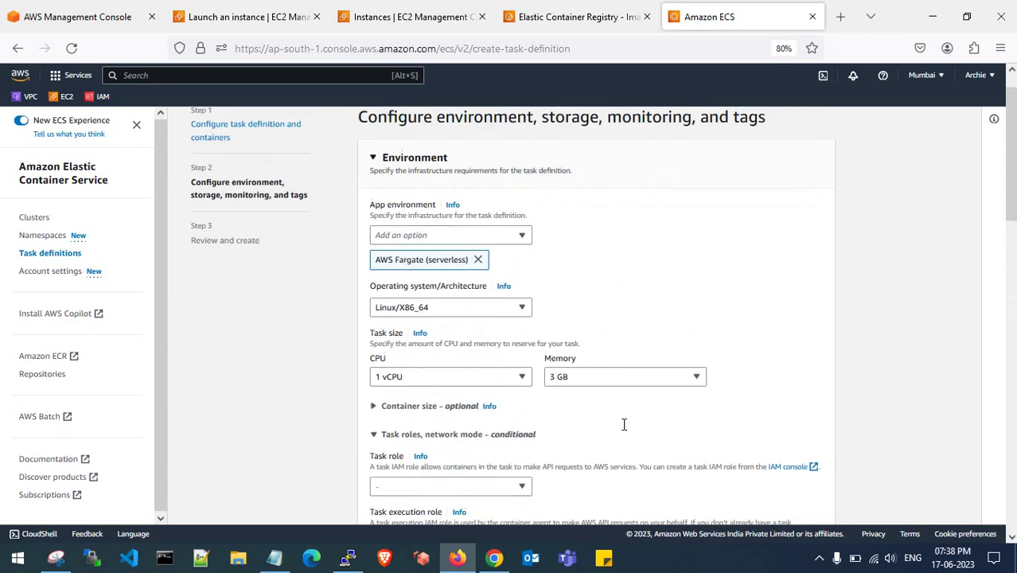
pyautogui.click(479, 261)
pyautogui.click(468, 235)
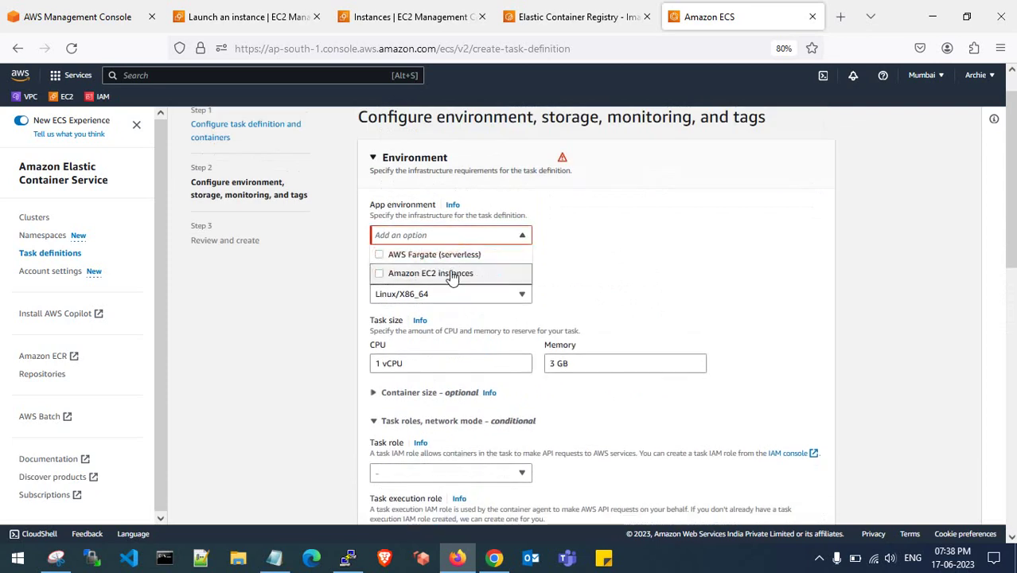
pyautogui.click(452, 276)
pyautogui.click(603, 279)
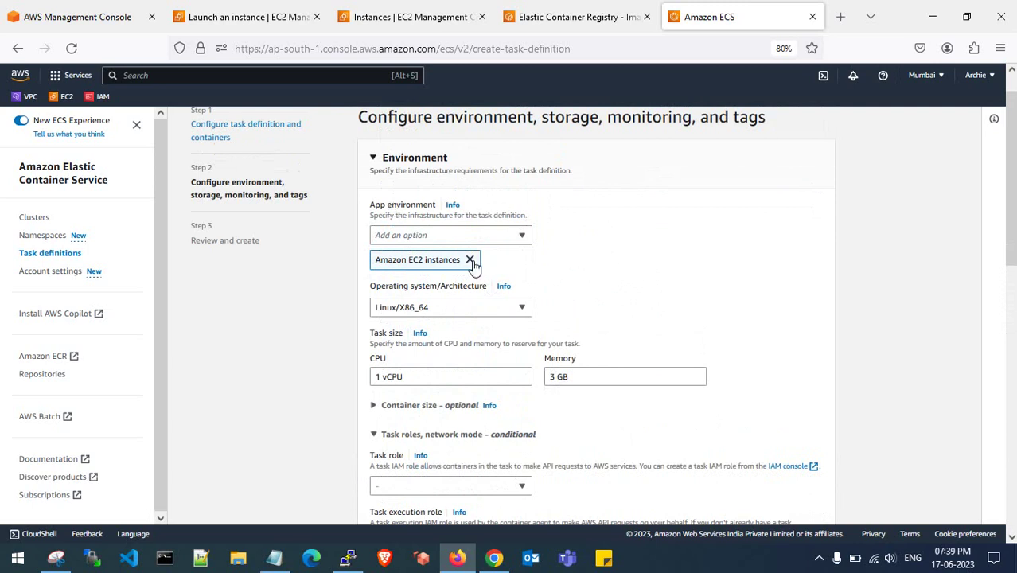
# Set the task size's CPU to 0.25 vCPU.
pyautogui.scroll(-1, 555, 288)
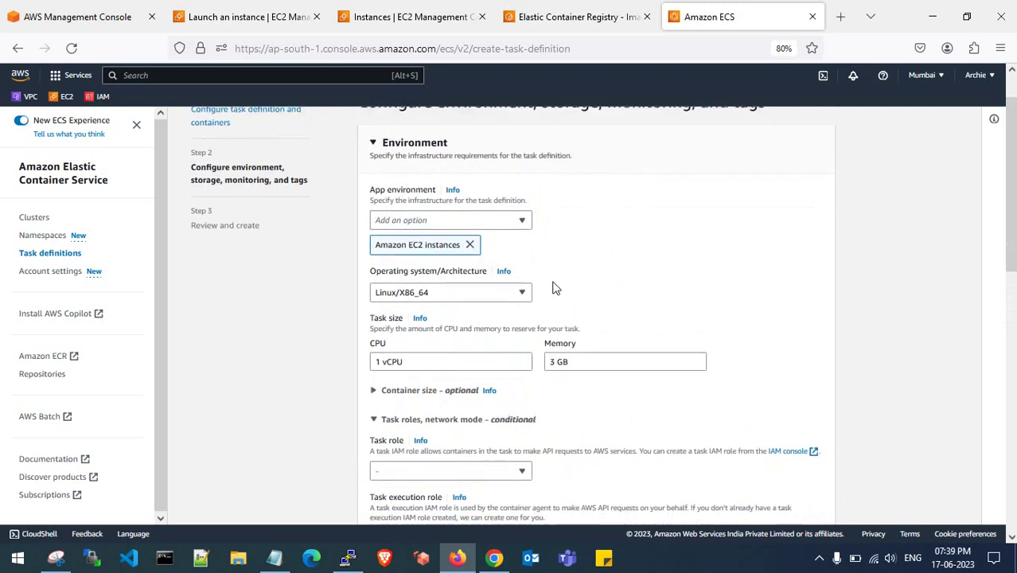
pyautogui.click(431, 333)
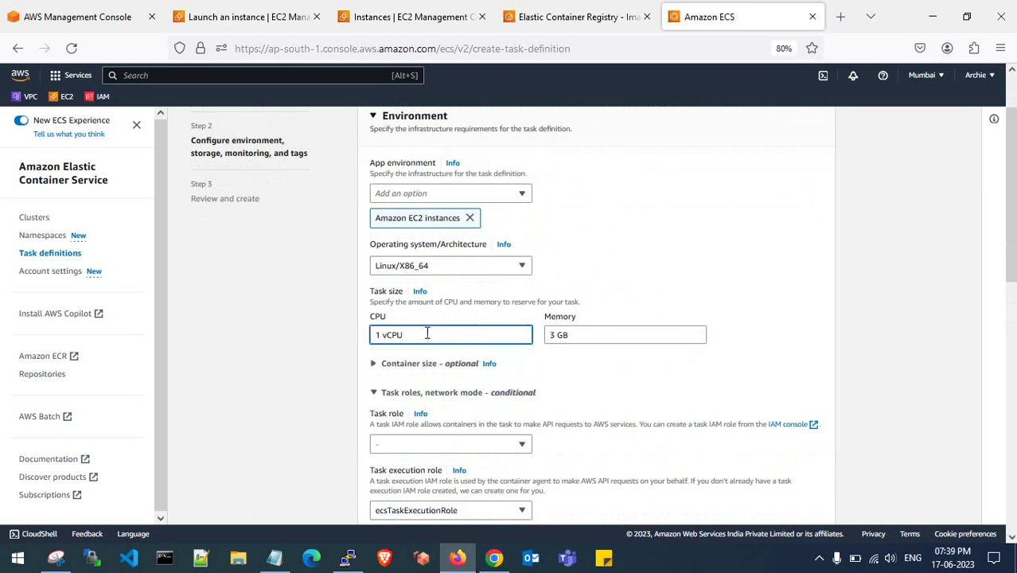
pyautogui.click(381, 333)
pyautogui.press('BackSpace')
pyautogui.press('BackSpace')
pyautogui.write('0.7')
pyautogui.press('BackSpace')
pyautogui.press('BackSpace')
pyautogui.write('5')
# Set the task size's memory to 0.5 GB.
pyautogui.click(559, 337)
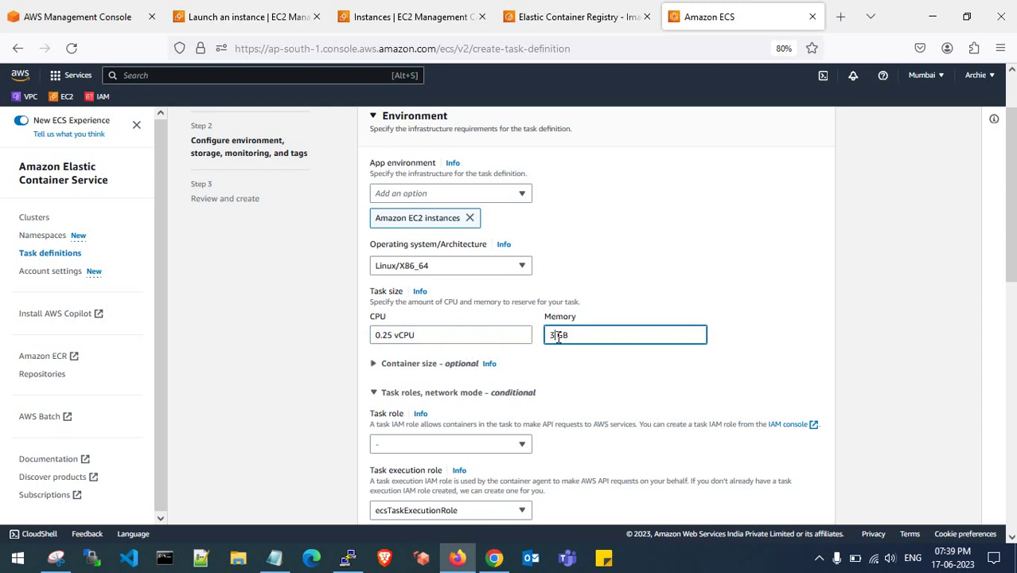
pyautogui.write('0.5')
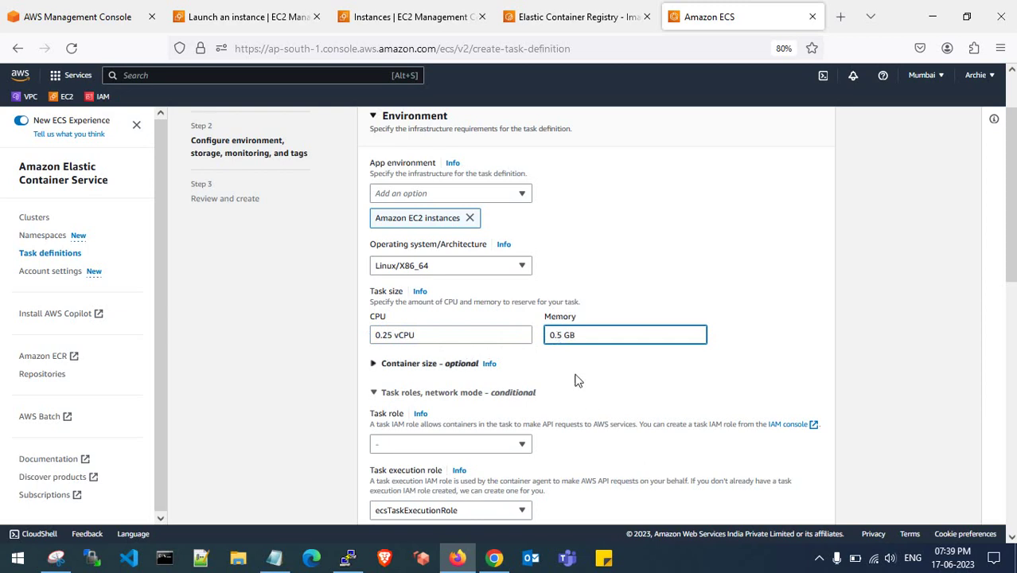
pyautogui.press('Delete')
pyautogui.write('5')
# Accept the awsvpc network mode and default storage and monitoring options, and proceed to the review.
pyautogui.scroll(-2, 588, 399)
pyautogui.scroll(-1, 590, 400)
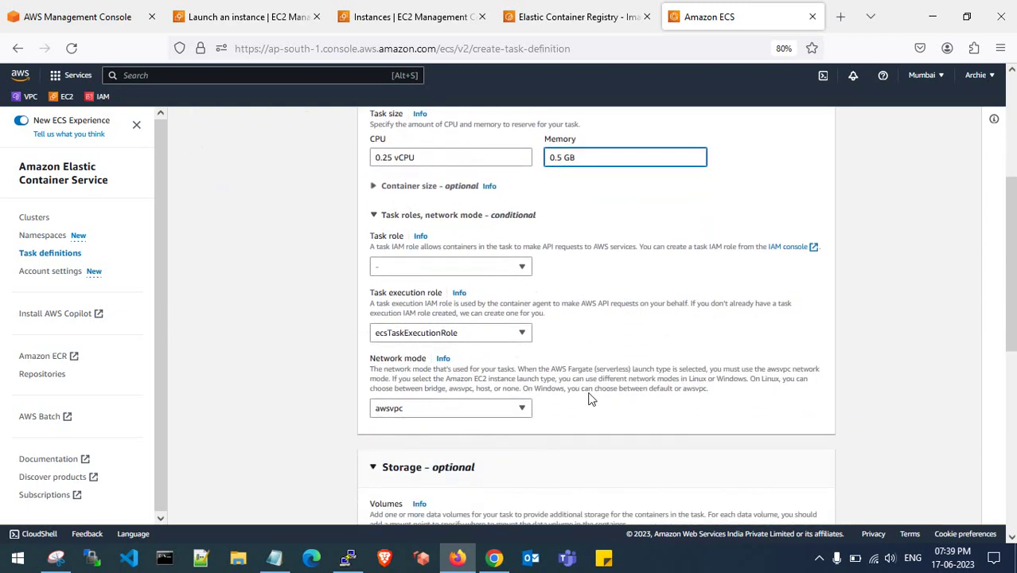
pyautogui.scroll(-4, 590, 400)
pyautogui.scroll(-4, 590, 400)
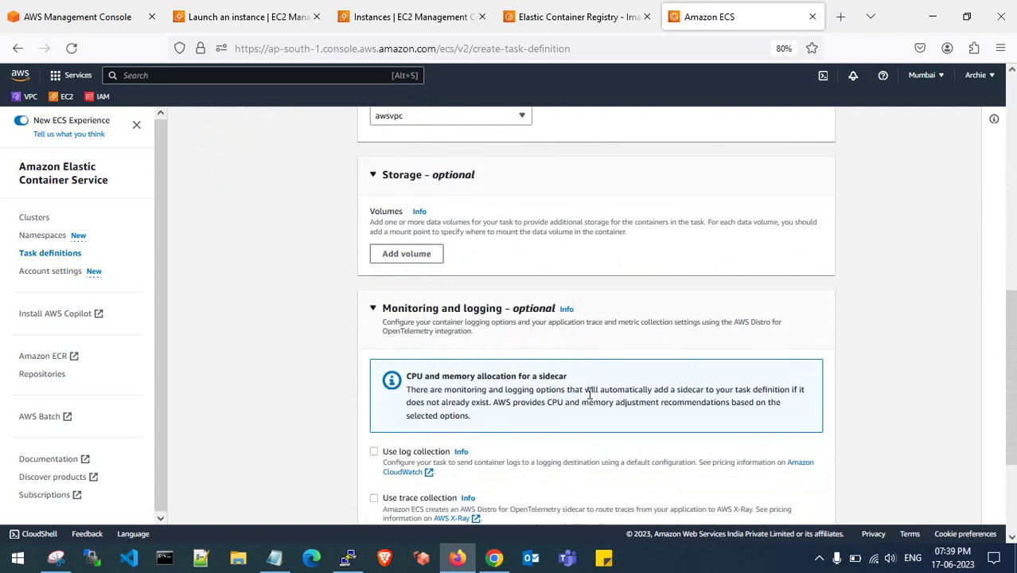
pyautogui.scroll(3, 589, 394)
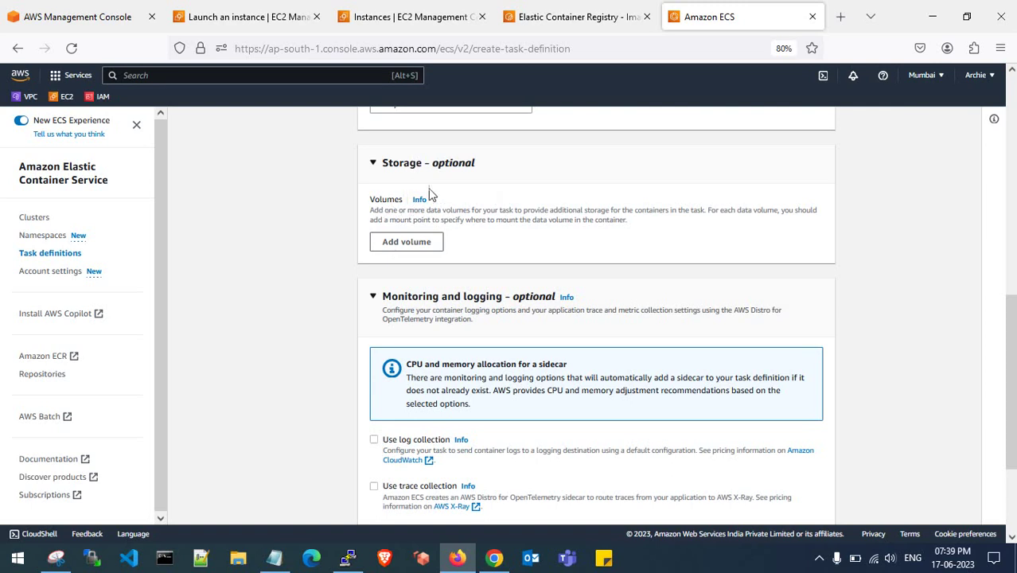
pyautogui.scroll(-1, 504, 232)
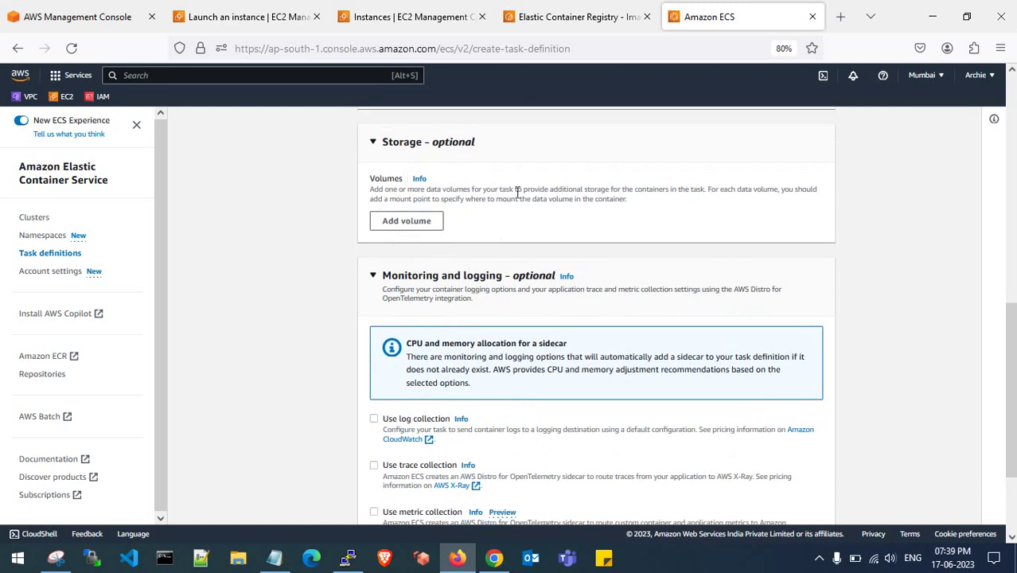
pyautogui.scroll(-3, 525, 199)
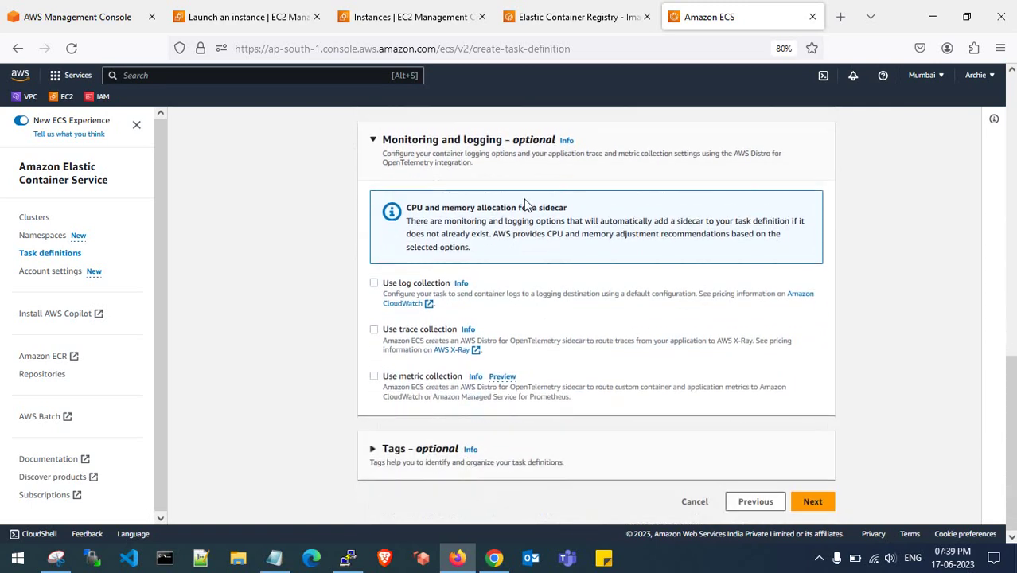
pyautogui.click(813, 501)
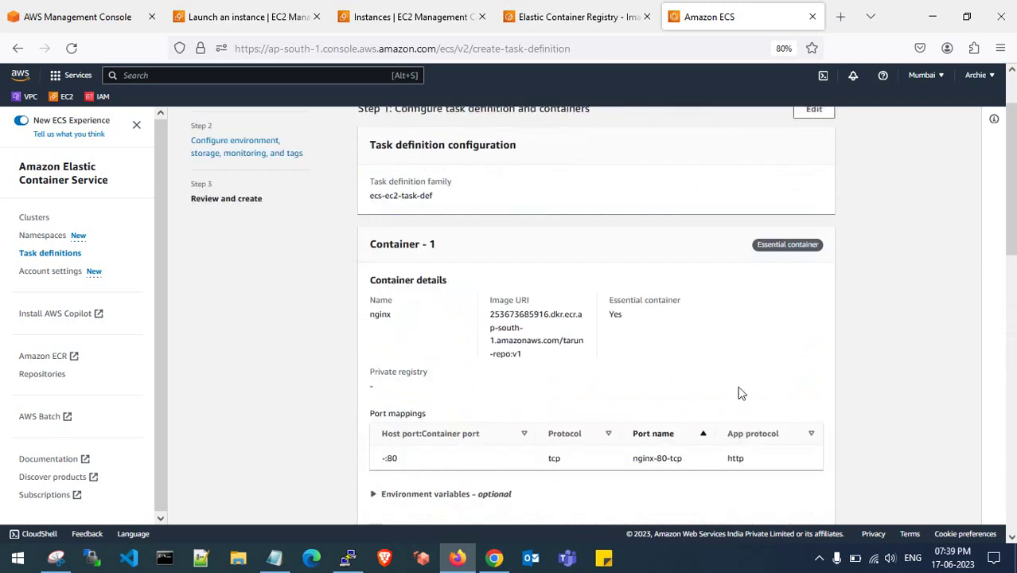
# Review the summary, create the ecs-ec2-task-def task definition and dismiss the notification.
pyautogui.scroll(-10, 738, 391)
pyautogui.scroll(-6, 740, 393)
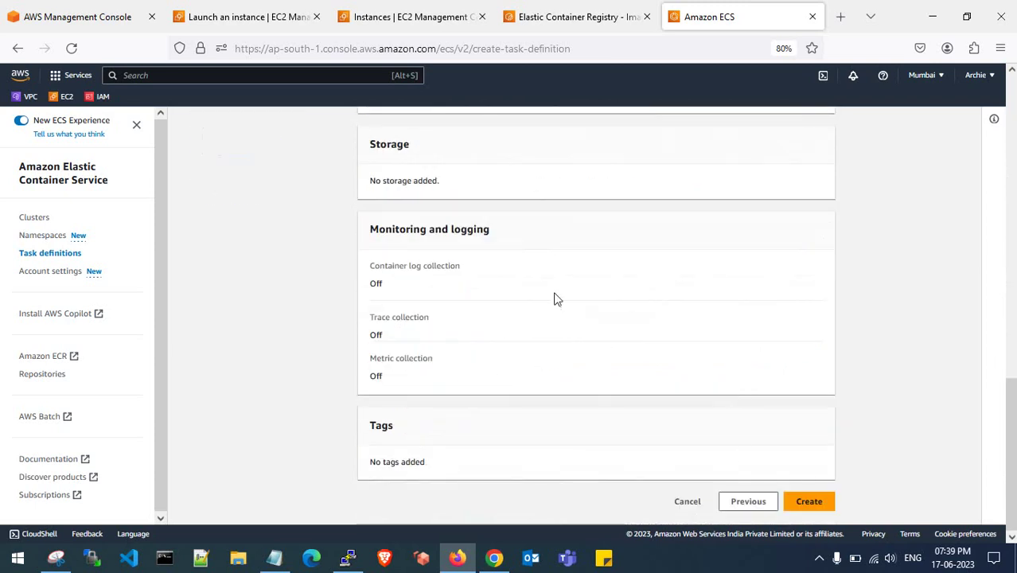
pyautogui.click(806, 508)
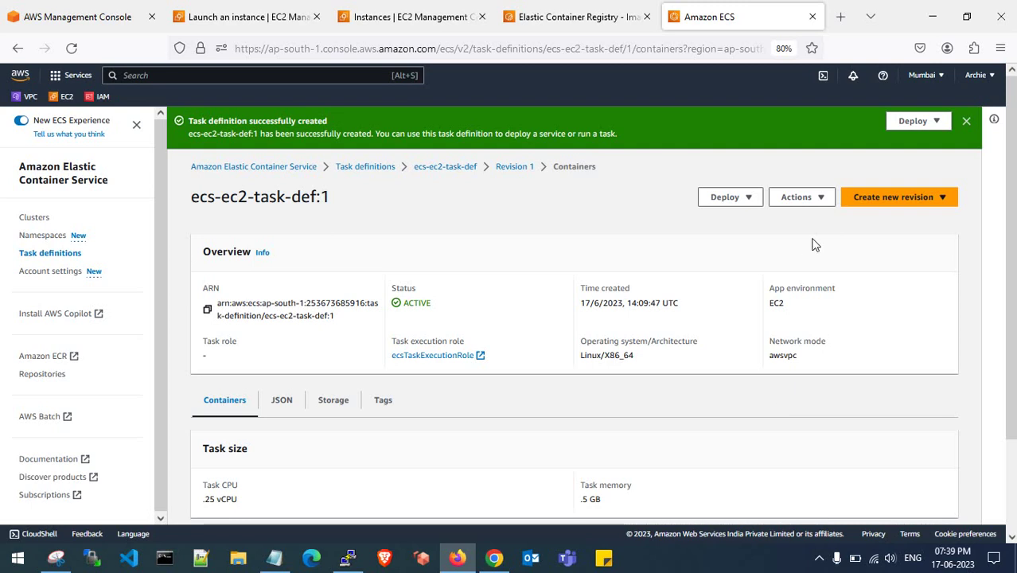
pyautogui.click(967, 124)
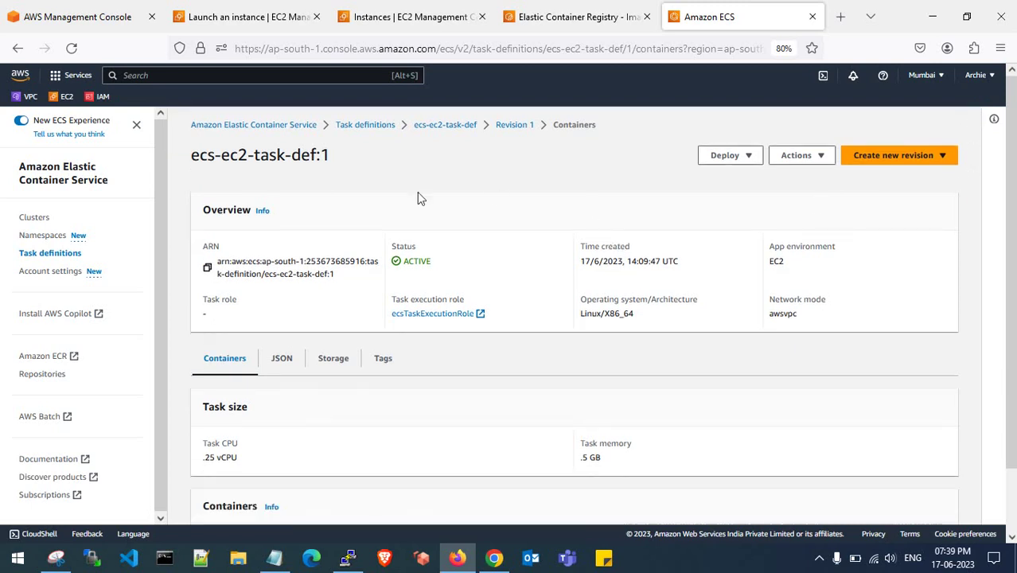
# Return to the clusters via the task definitions list, and start creating a service in ecs-ec2-mode-demo-cluster.
pyautogui.click(365, 125)
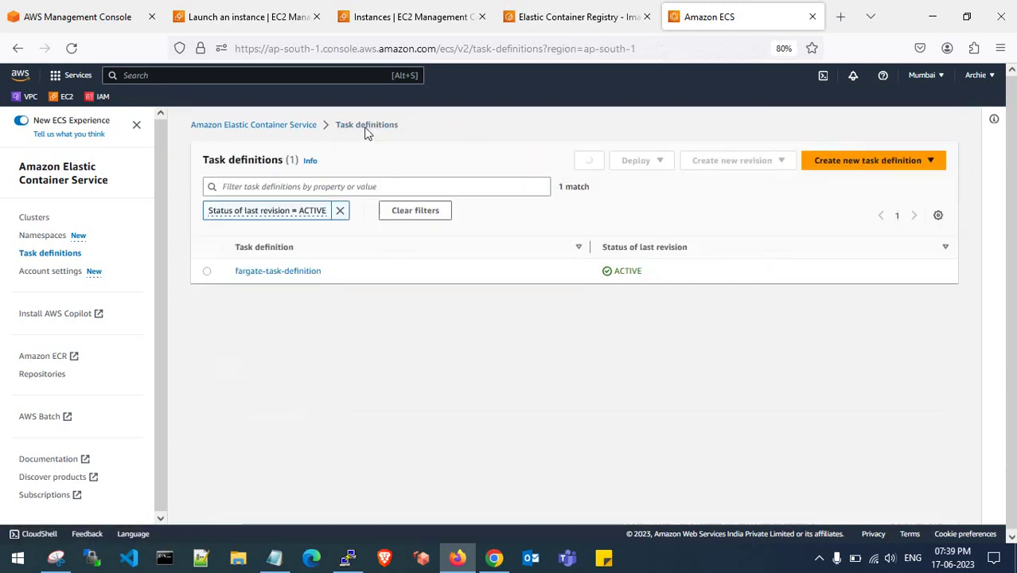
pyautogui.click(35, 219)
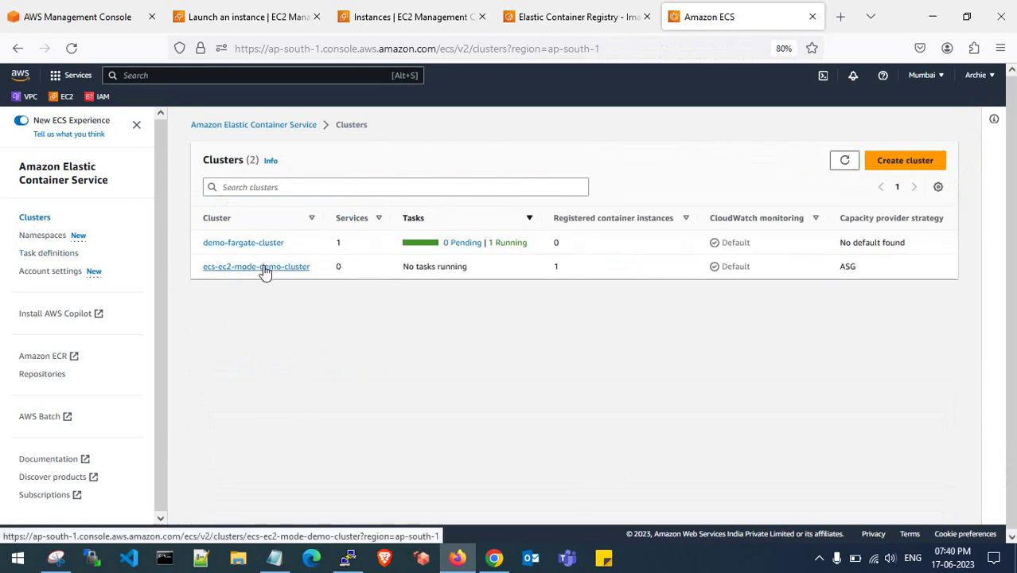
pyautogui.click(265, 269)
pyautogui.scroll(-2, 424, 320)
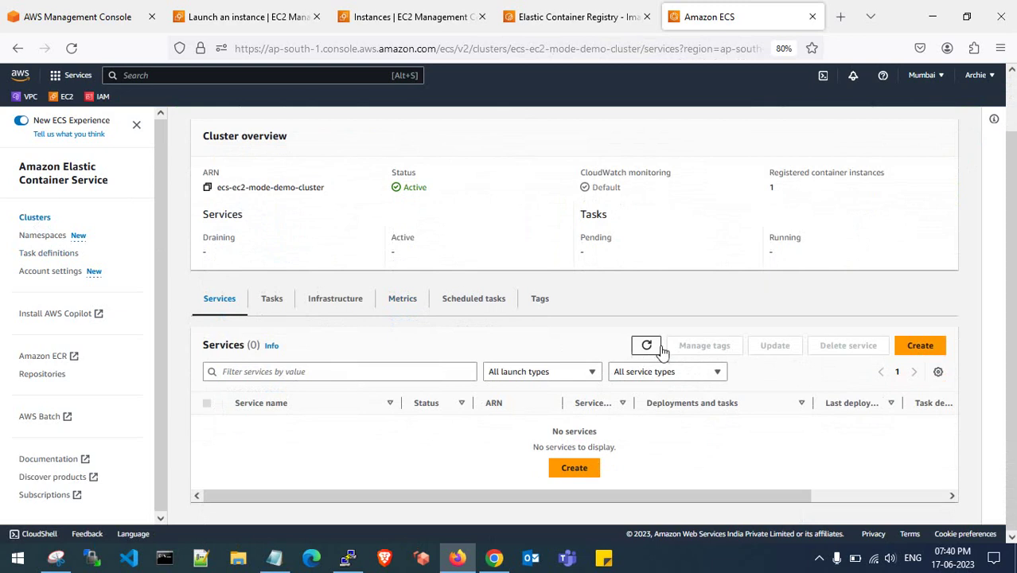
pyautogui.click(574, 472)
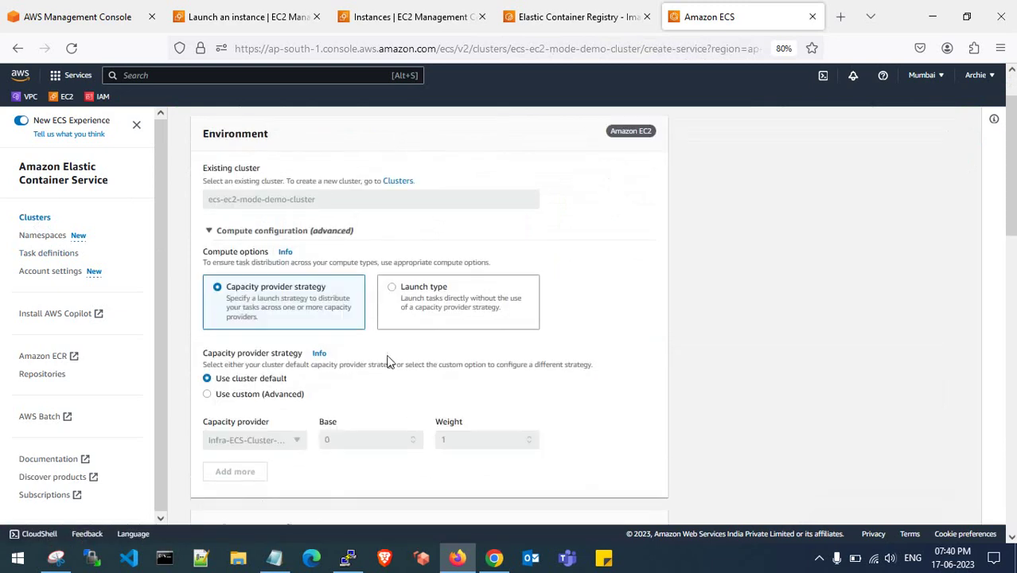
pyautogui.scroll(-1, 309, 358)
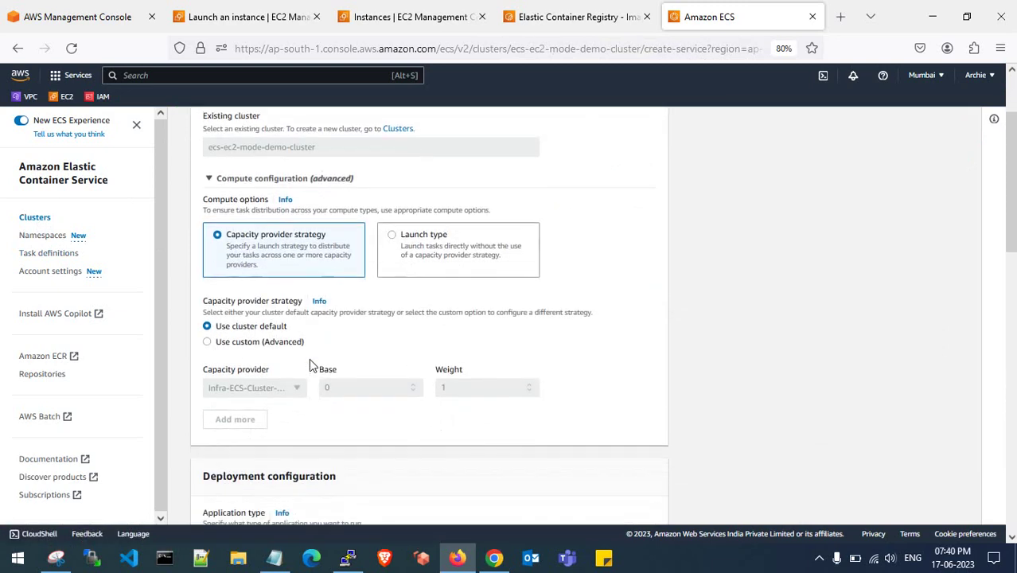
pyautogui.scroll(2, 312, 367)
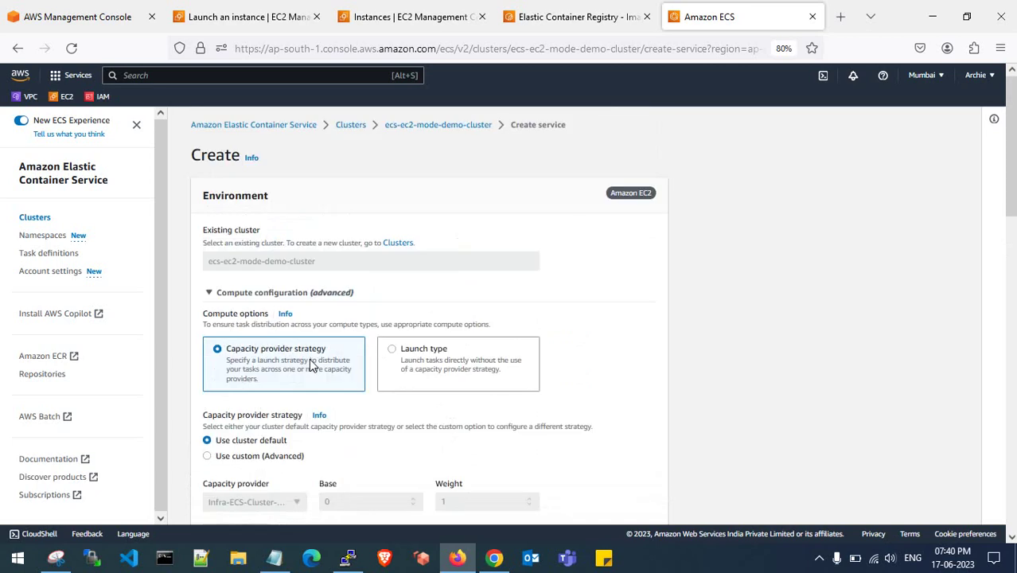
pyautogui.scroll(-2, 311, 362)
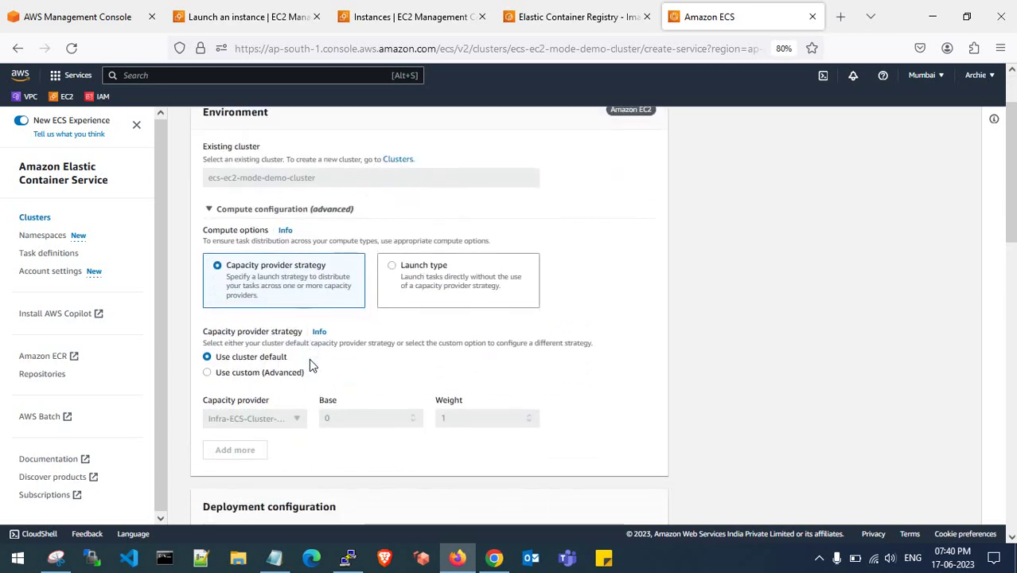
# Switch the service's compute option to launch type and choose EC2 as the launch type.
pyautogui.click(392, 266)
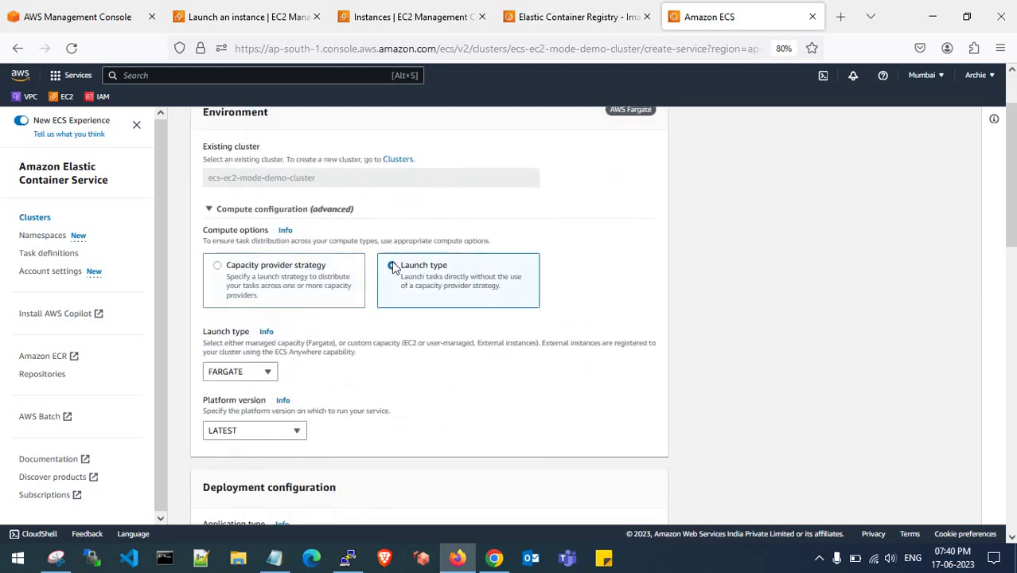
pyautogui.scroll(-2, 369, 352)
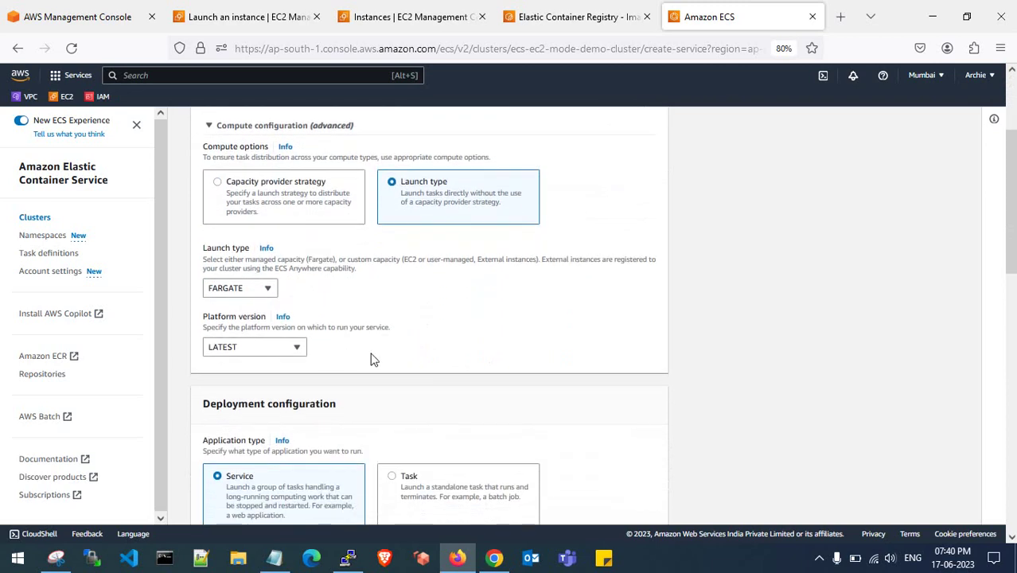
pyautogui.scroll(-1, 371, 357)
pyautogui.scroll(-2, 371, 359)
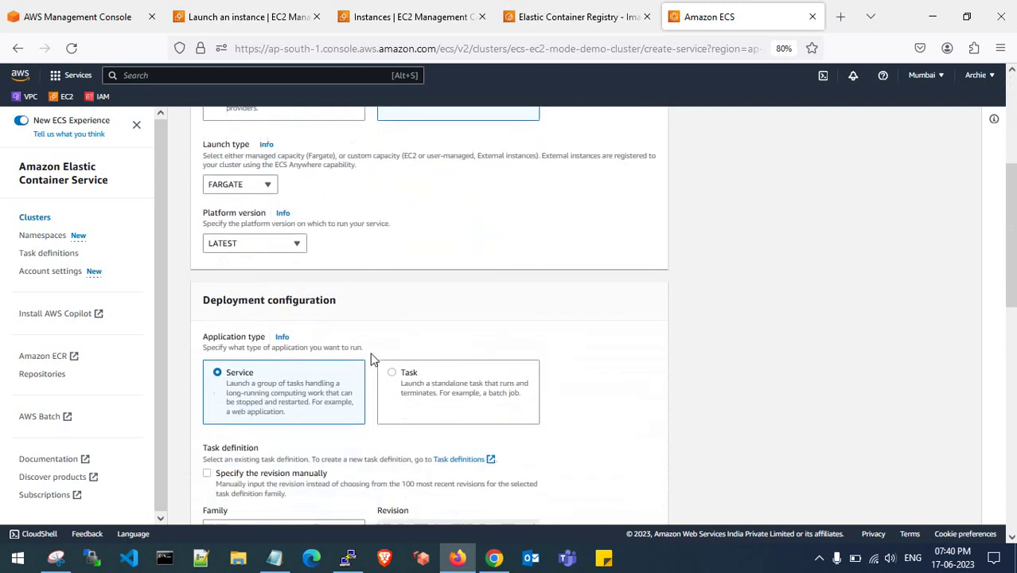
pyautogui.click(248, 185)
pyautogui.click(240, 224)
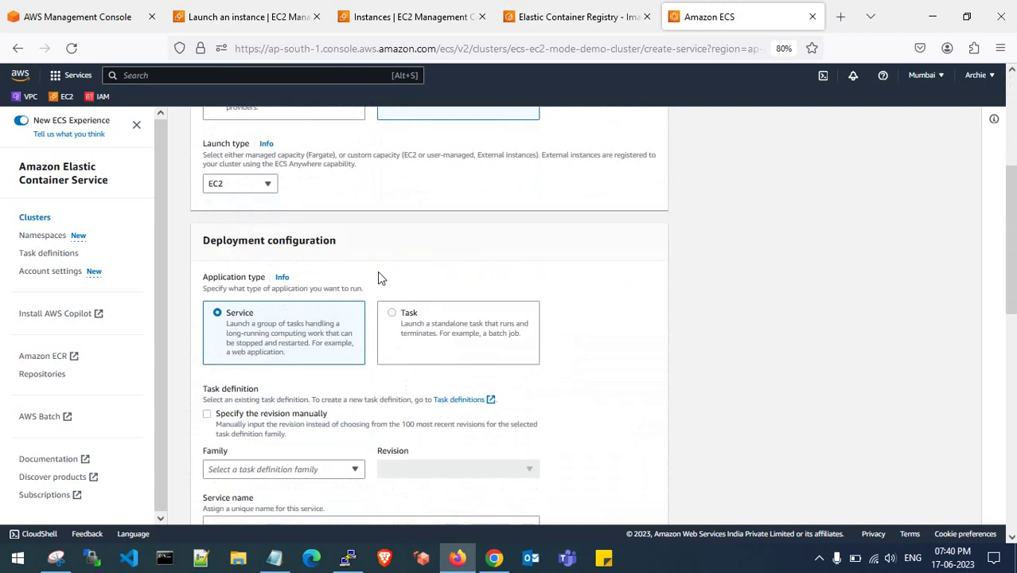
# Select the ecs-ec2-task-def task definition family and name the service nginx-service-def.
pyautogui.scroll(-1, 379, 277)
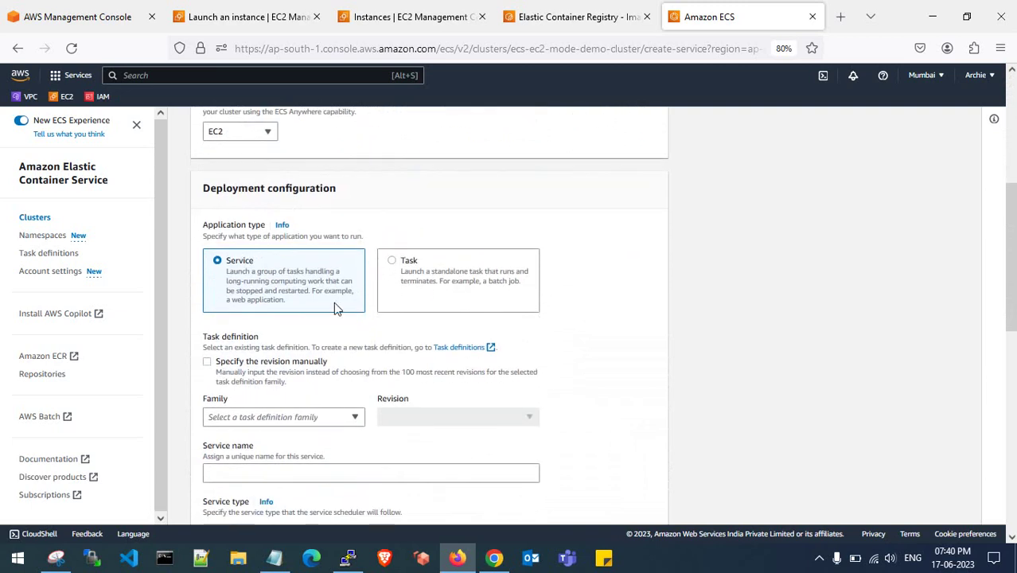
pyautogui.scroll(-2, 292, 388)
pyautogui.click(290, 324)
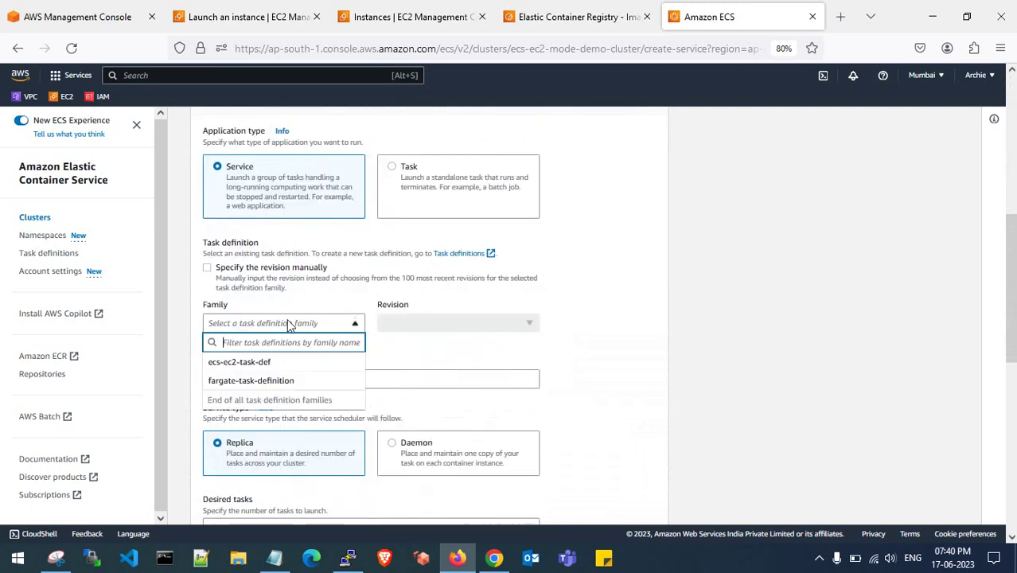
pyautogui.click(272, 363)
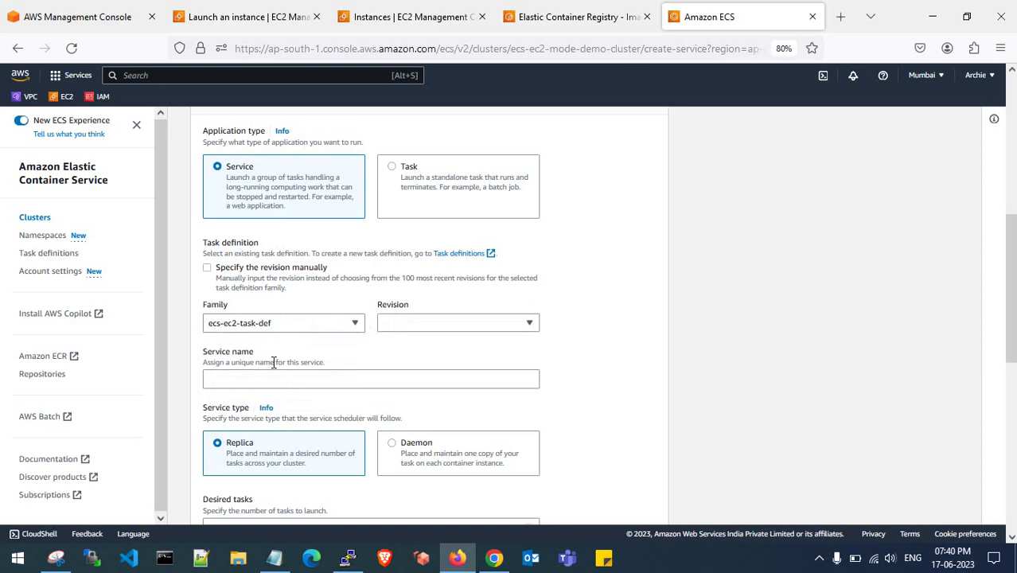
pyautogui.click(252, 381)
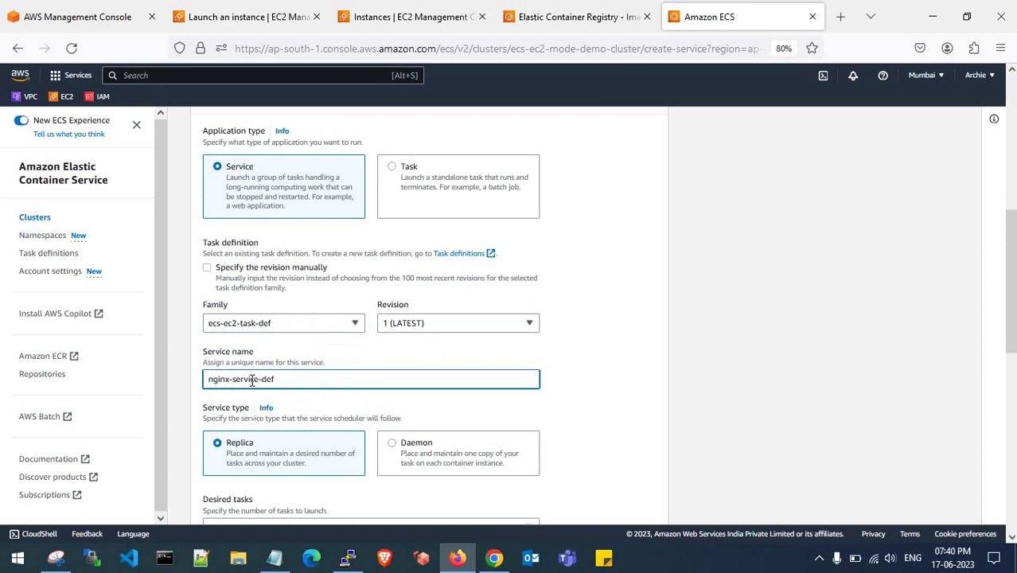
# Review the service type and desired tasks, collapse Service Connect, and examine the VPC, subnets and security group under Networking.
pyautogui.scroll(-3, 420, 371)
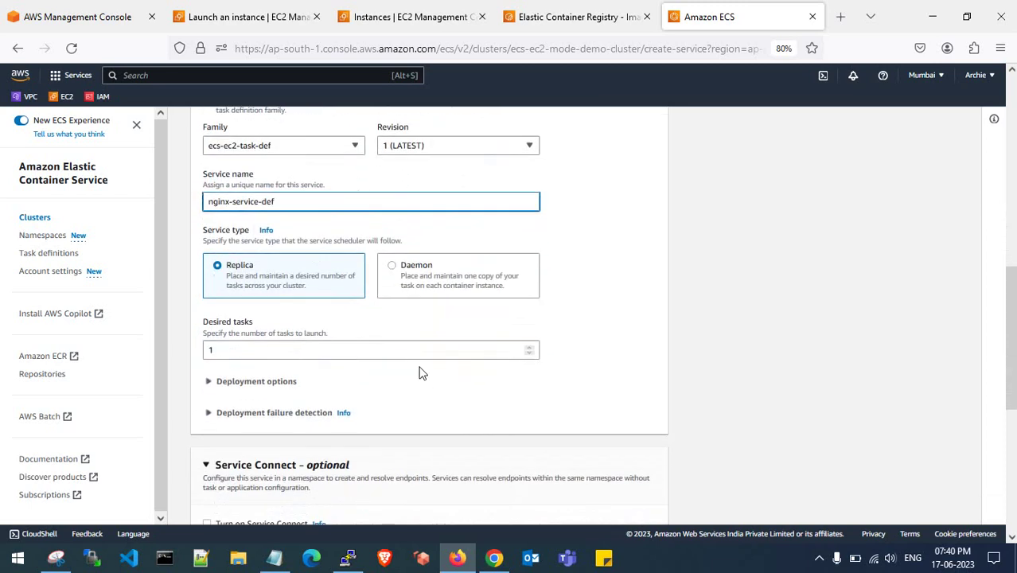
pyautogui.scroll(-2, 303, 352)
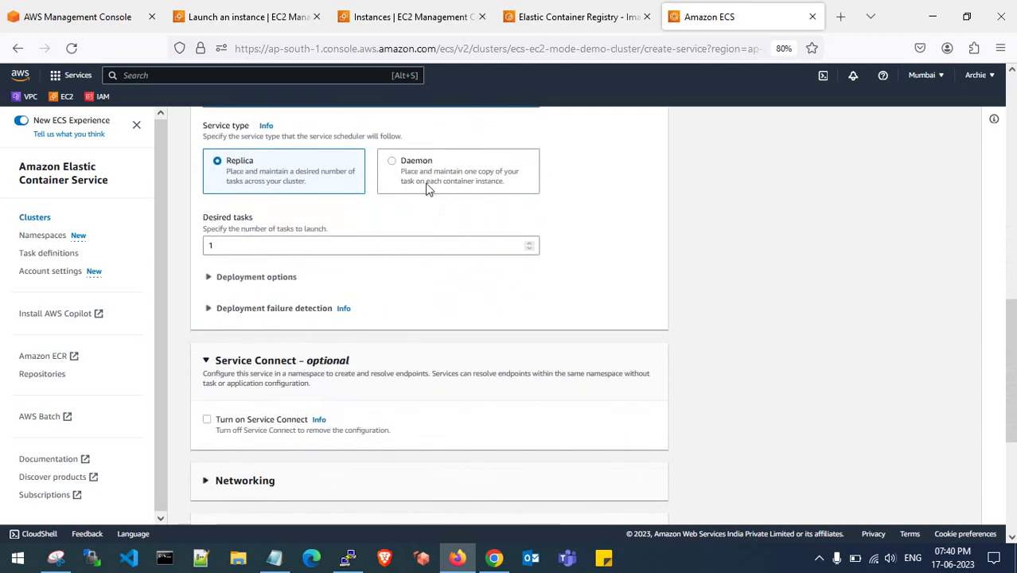
pyautogui.scroll(-2, 418, 220)
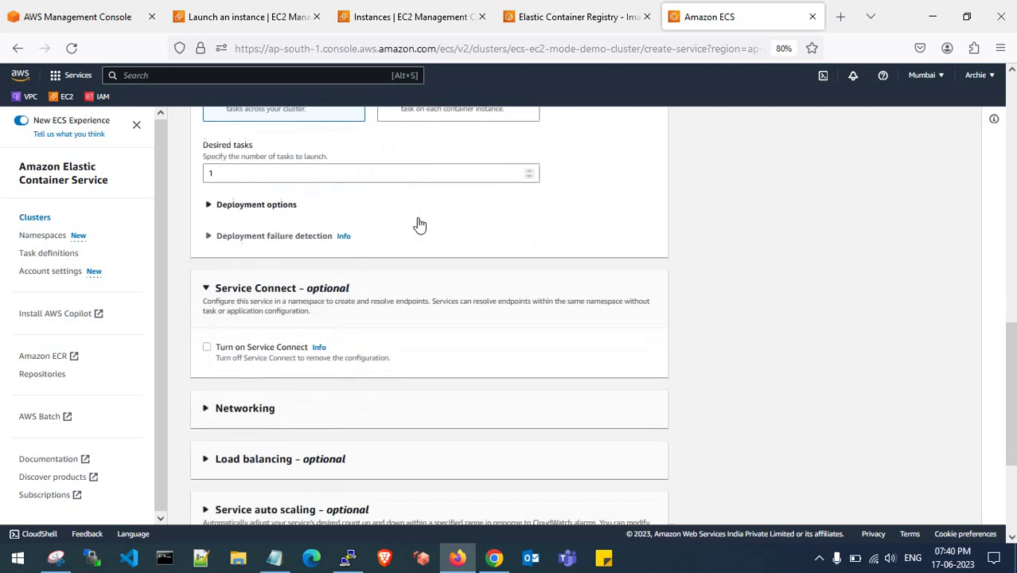
pyautogui.scroll(-3, 418, 223)
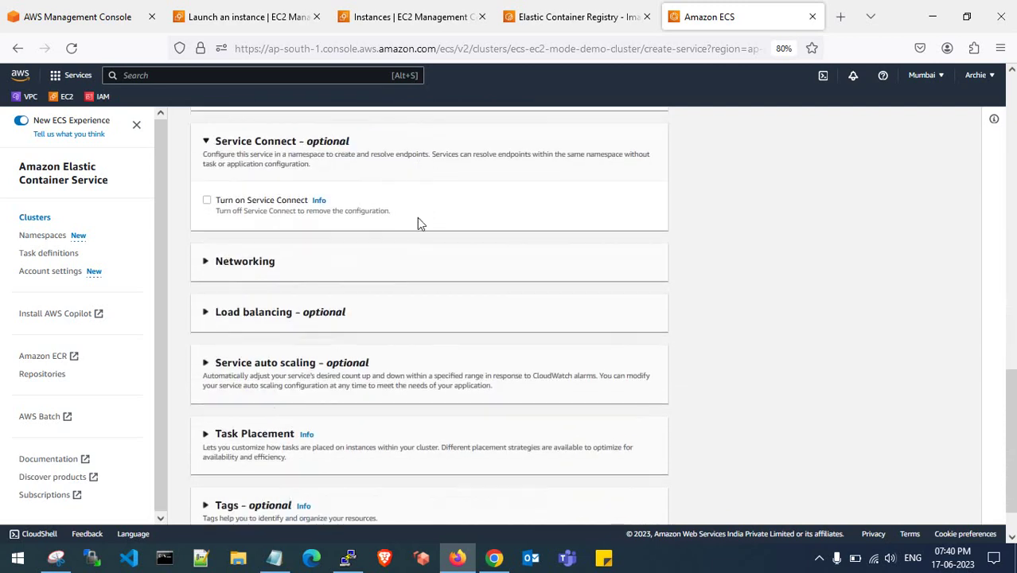
pyautogui.click(207, 141)
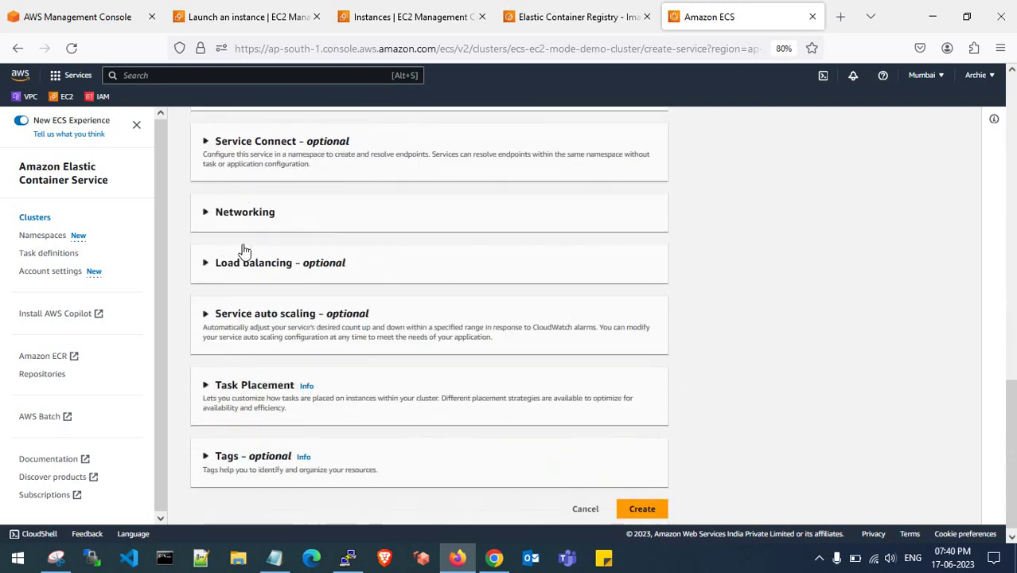
pyautogui.click(208, 213)
pyautogui.scroll(-3, 277, 280)
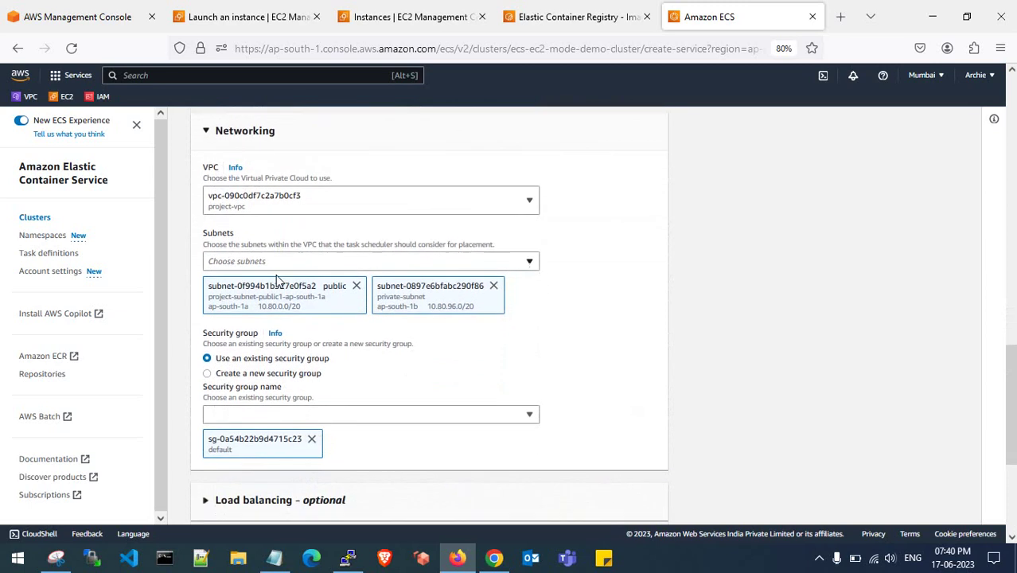
pyautogui.scroll(-1, 276, 277)
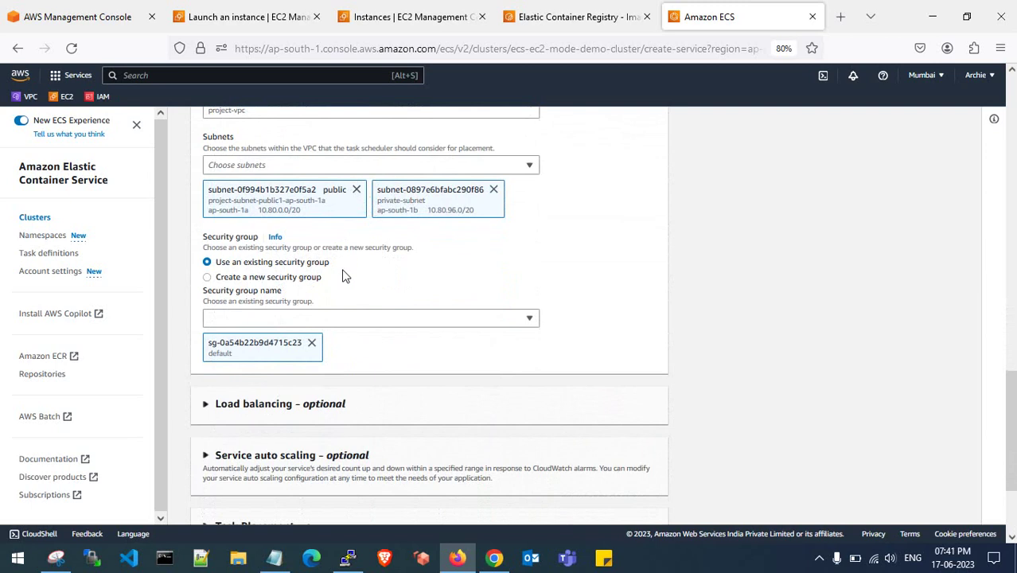
pyautogui.scroll(-1, 344, 276)
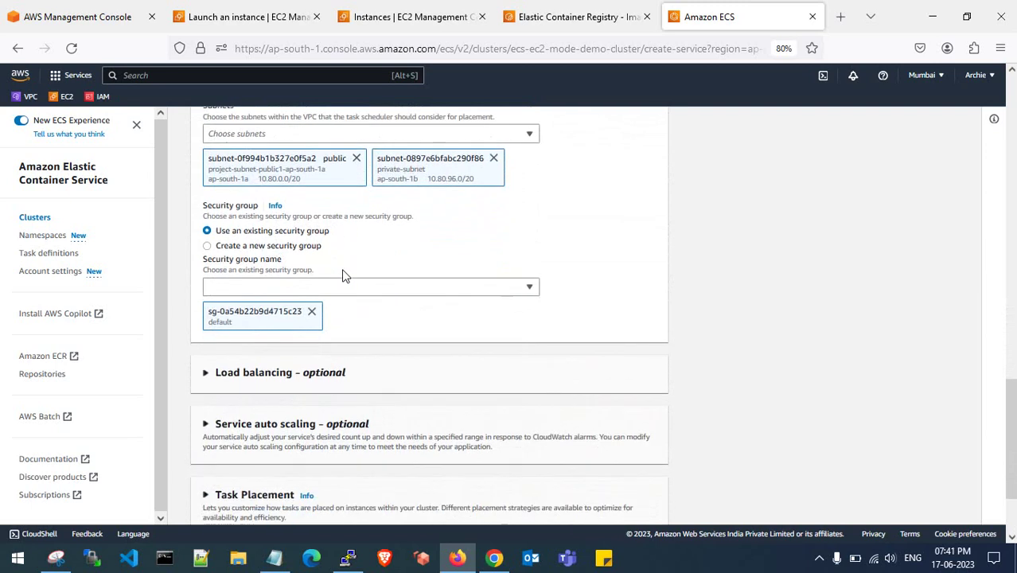
pyautogui.scroll(-1, 344, 275)
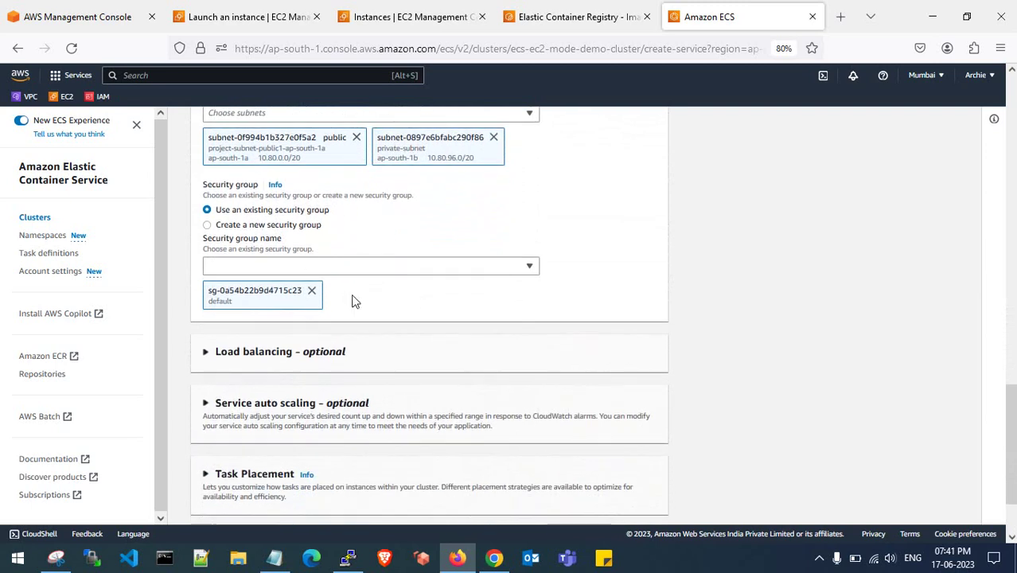
# Expand the load balancing settings and consult the EC2-mode load balancer in the draw.io architecture diagram before returning to the ECS console.
pyautogui.scroll(-2, 354, 301)
pyautogui.click(208, 296)
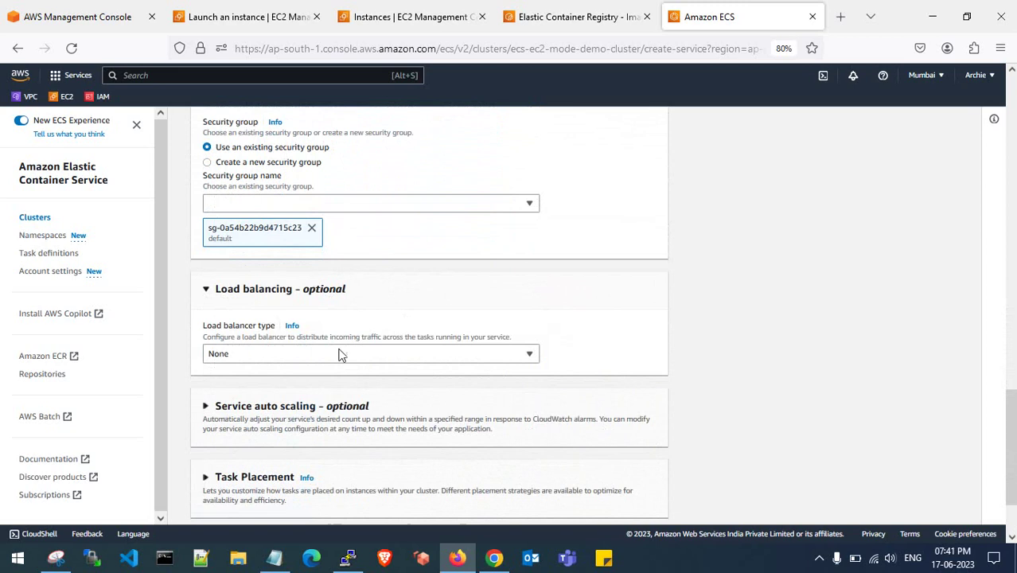
pyautogui.click(494, 558)
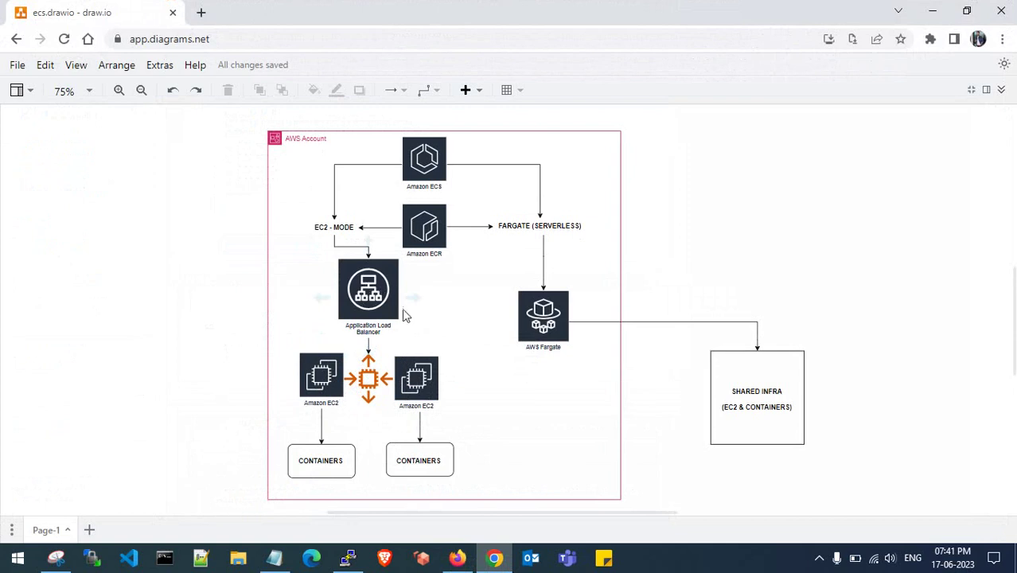
pyautogui.click(932, 13)
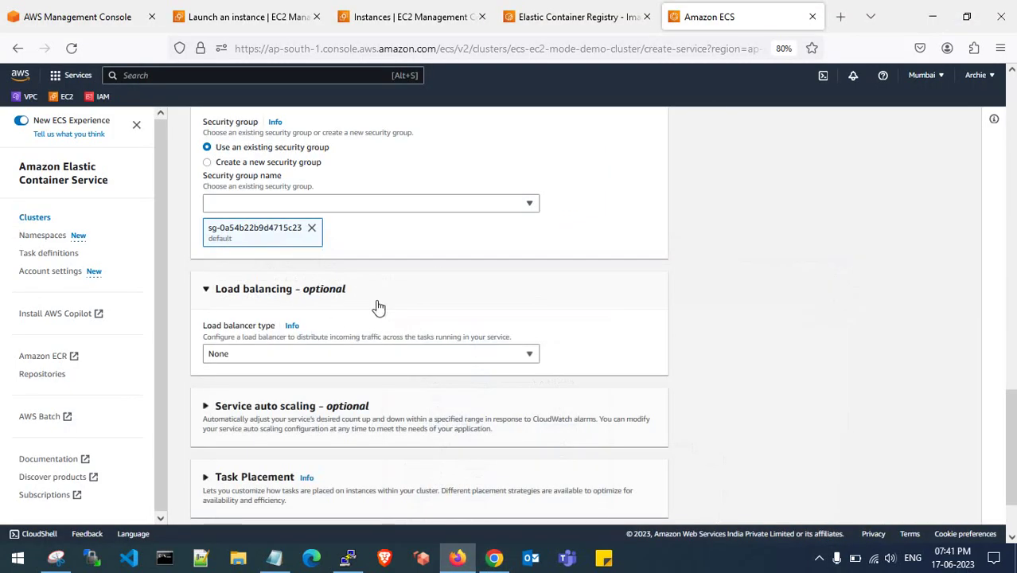
# Choose Application Load Balancer as the load balancer type and name the new load balancer APPLICATION-ECS-EC2.
pyautogui.scroll(3, 379, 304)
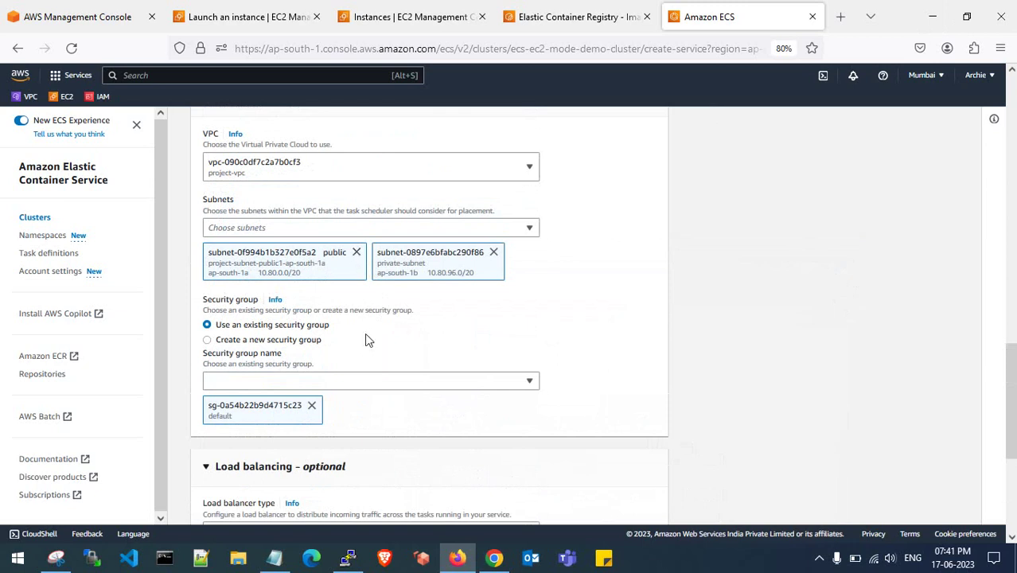
pyautogui.scroll(-3, 365, 333)
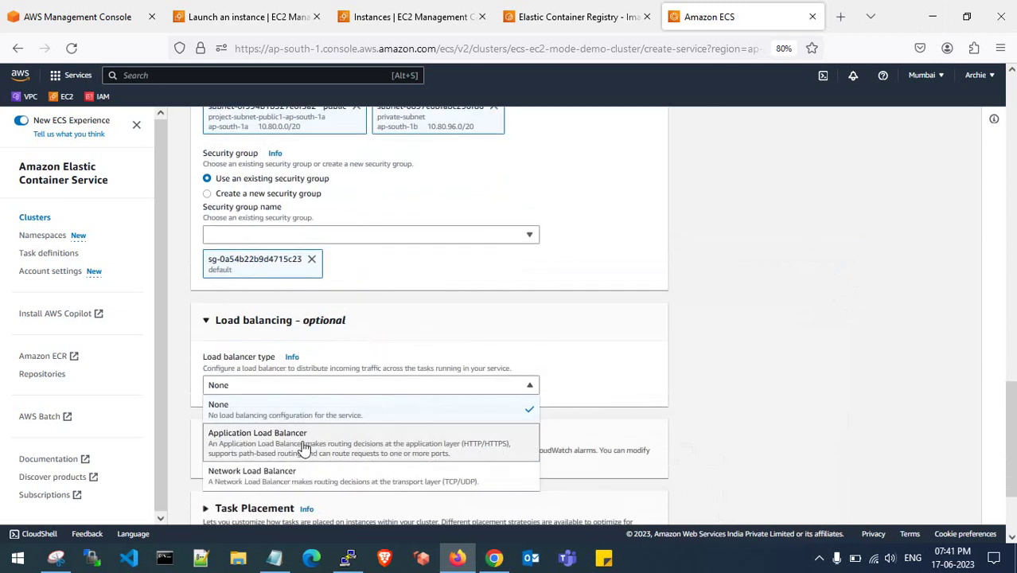
pyautogui.click(304, 448)
pyautogui.scroll(-3, 415, 385)
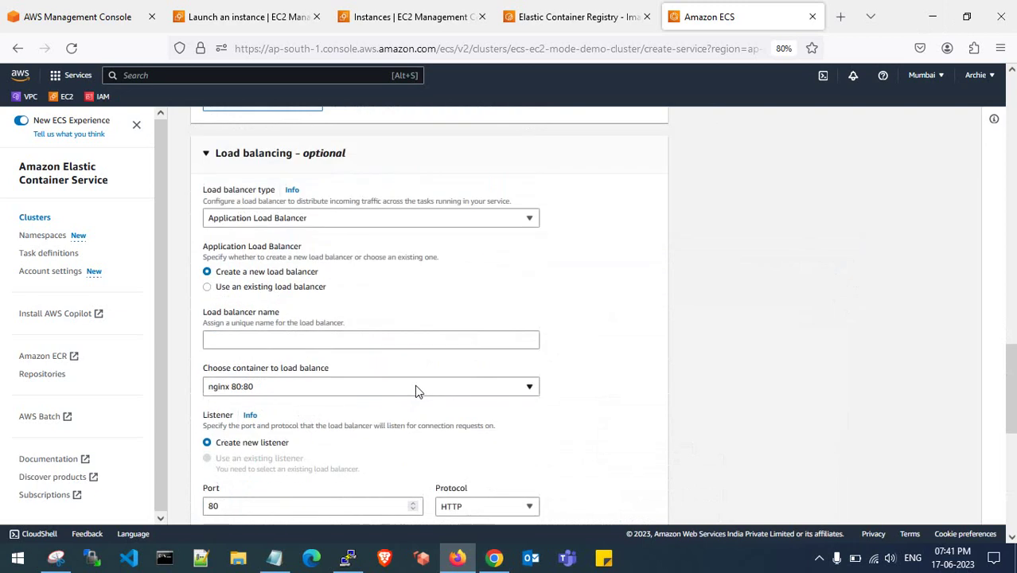
pyautogui.click(266, 340)
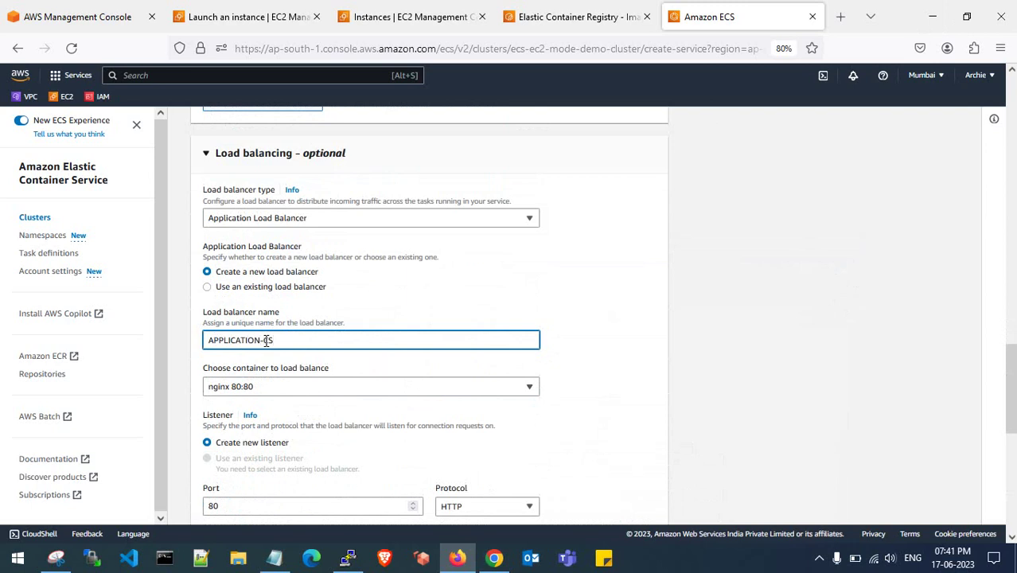
pyautogui.press('Left')
pyautogui.press('Left')
# Name the load balancer's new target group ecs-tg, keeping the nginx 80:80 container and the HTTP listener on port 80.
pyautogui.scroll(-3, 329, 345)
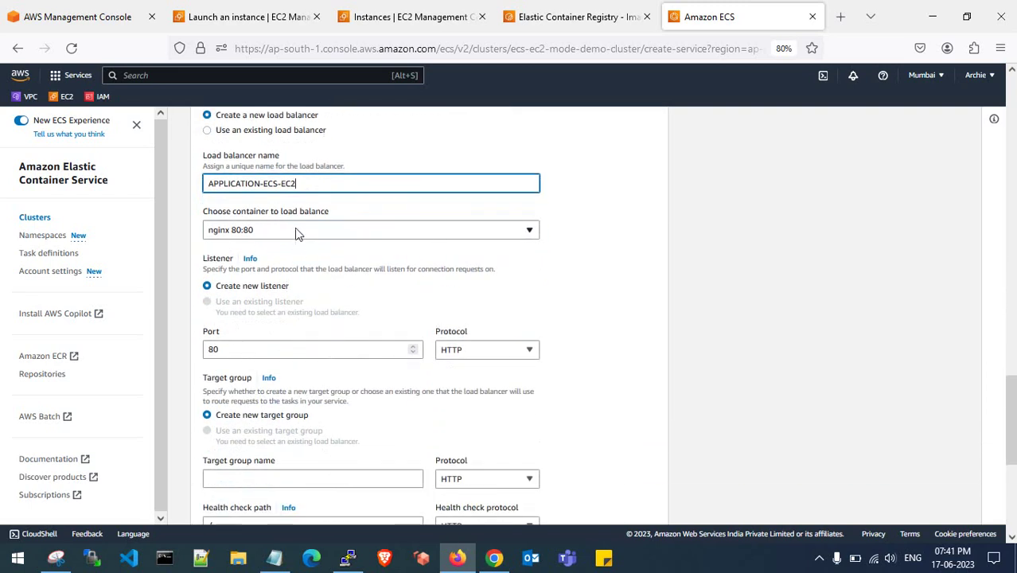
pyautogui.scroll(-3, 294, 319)
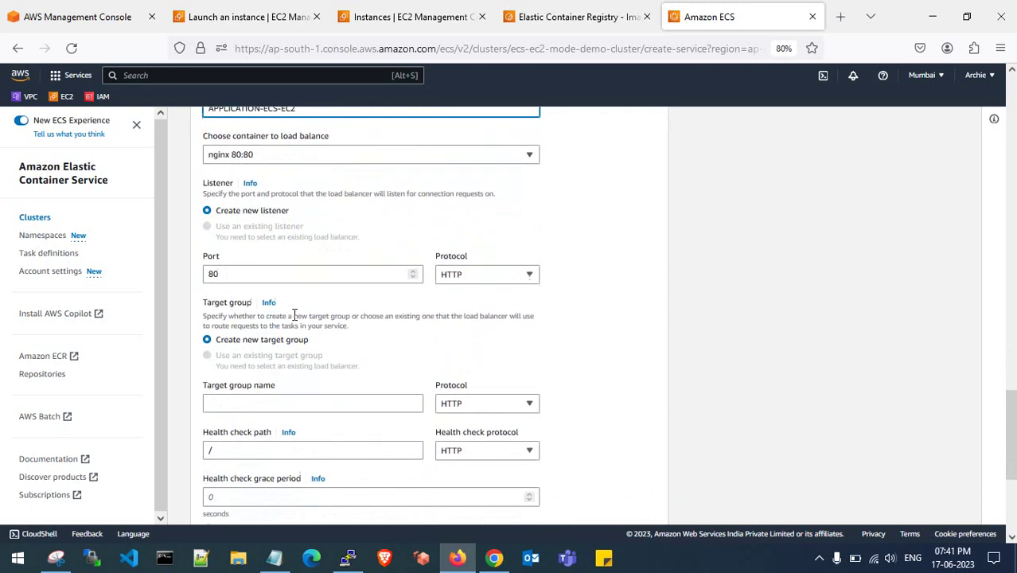
pyautogui.click(266, 326)
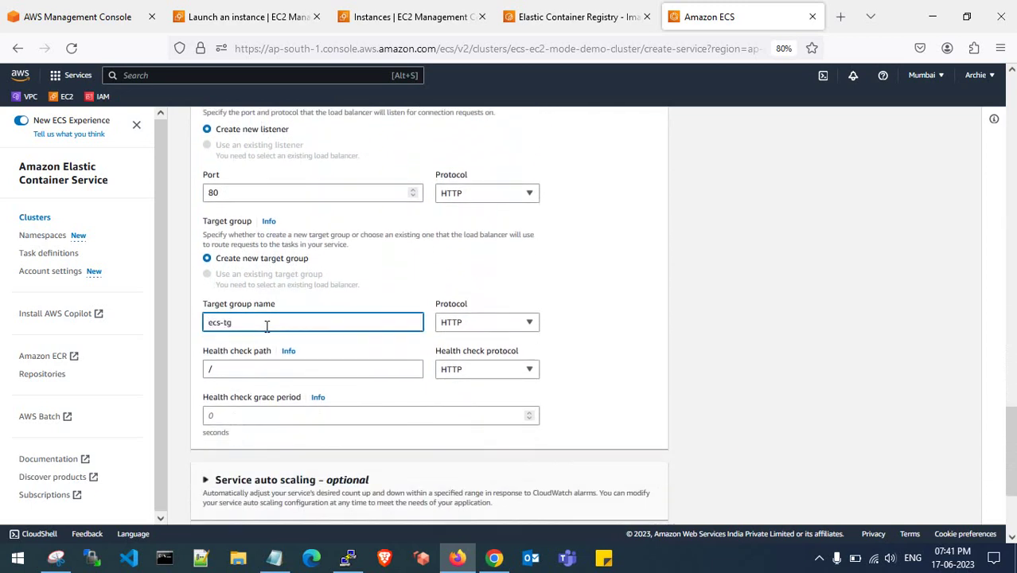
# Turn on service auto scaling, look over its task limits and scaling policy options, and collapse the section.
pyautogui.scroll(-3, 267, 326)
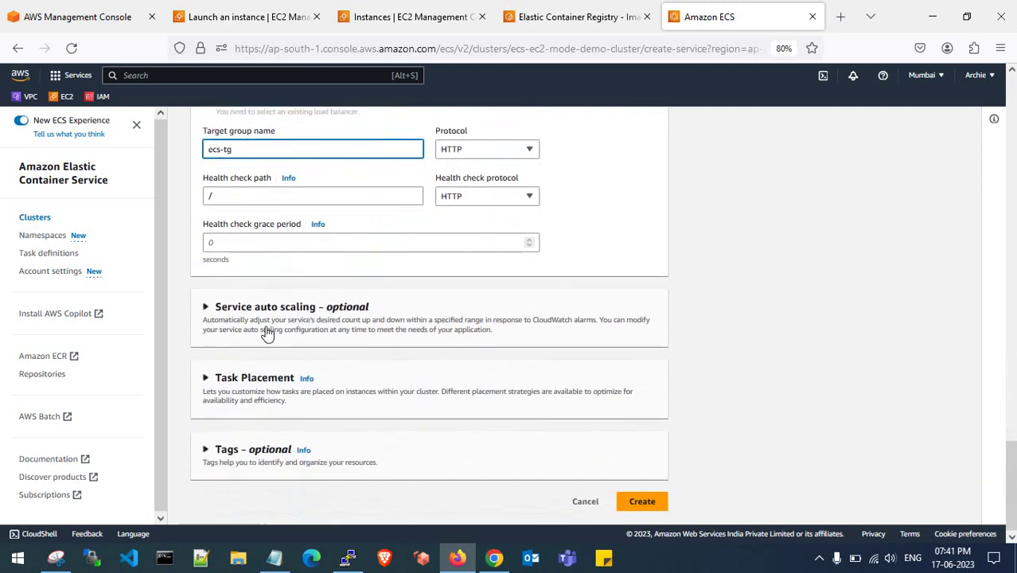
pyautogui.click(205, 314)
pyautogui.click(205, 314)
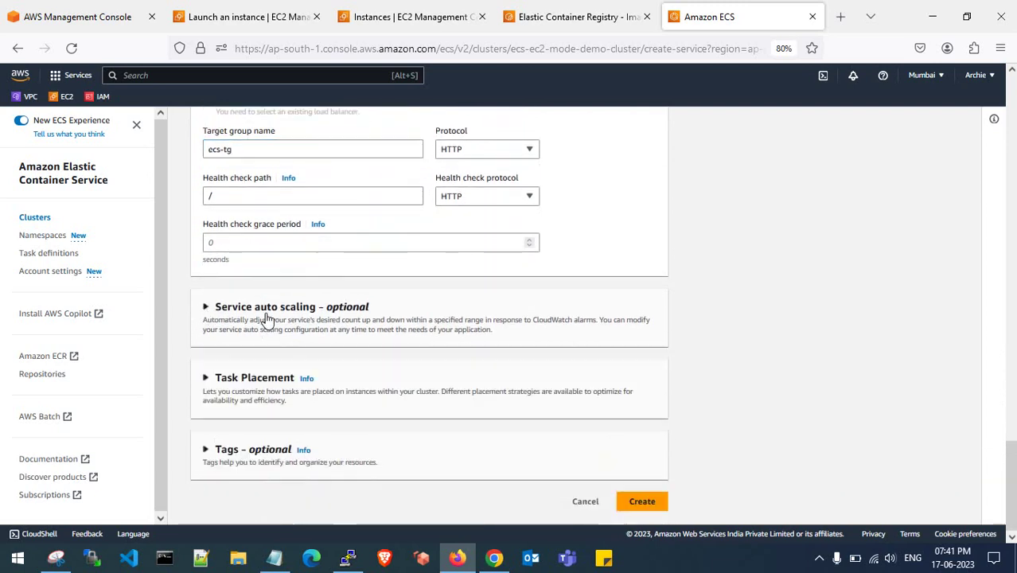
pyautogui.click(207, 310)
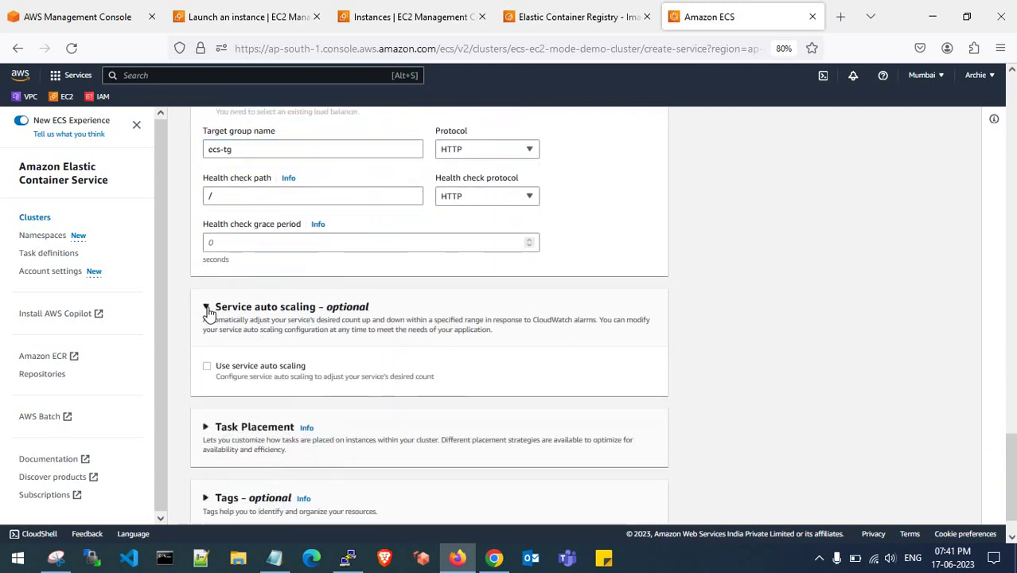
pyautogui.click(208, 366)
pyautogui.scroll(-1, 319, 353)
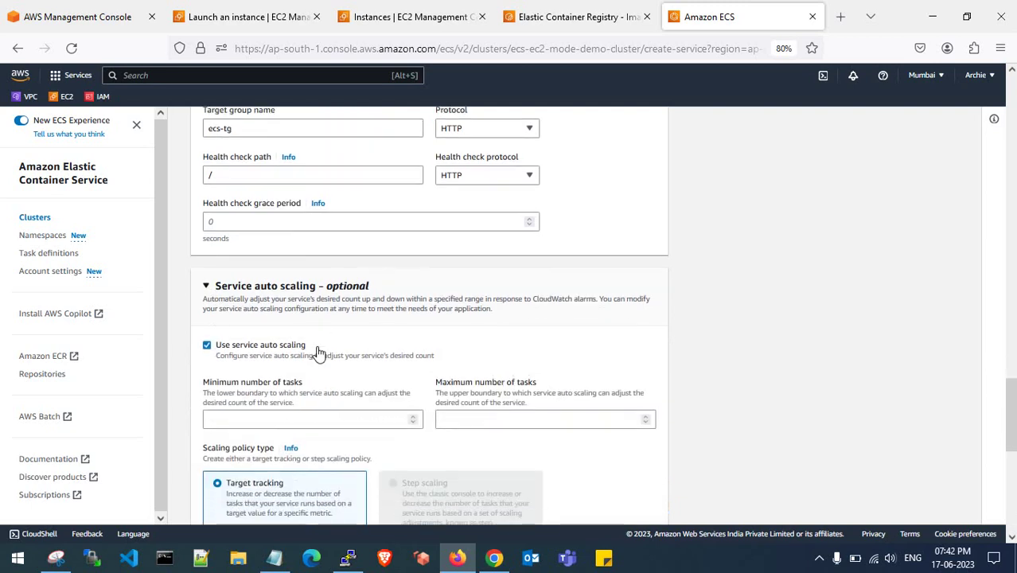
pyautogui.click(206, 286)
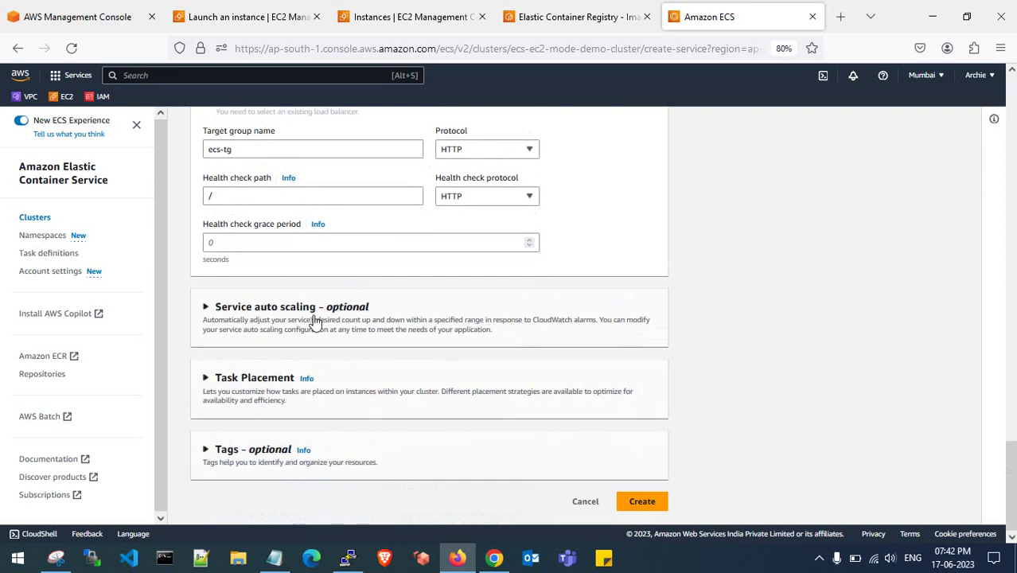
# Review the service configuration from environment and compute options through networking to the load balancer, listener and target group settings.
pyautogui.scroll(4, 384, 310)
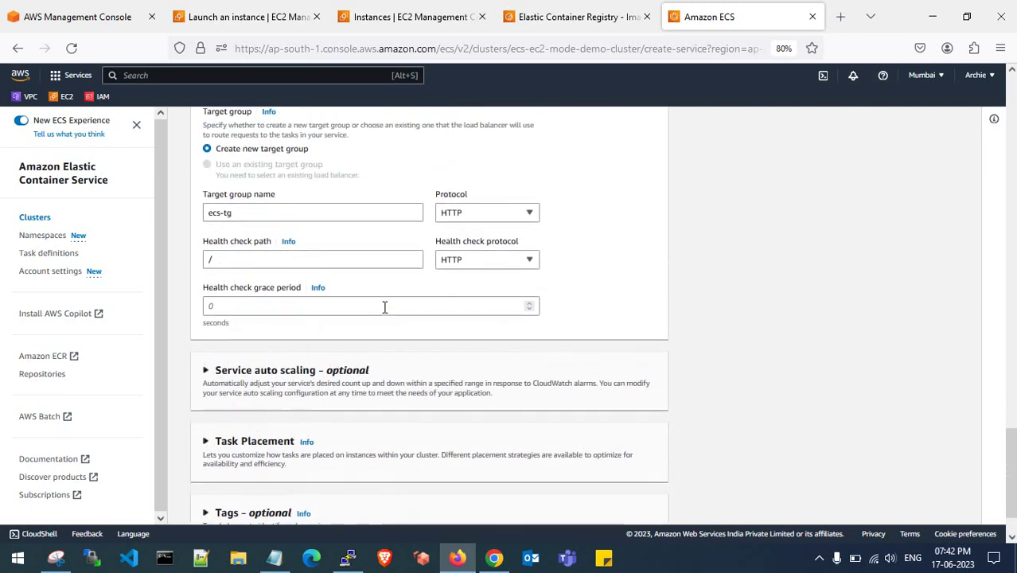
pyautogui.scroll(6, 385, 309)
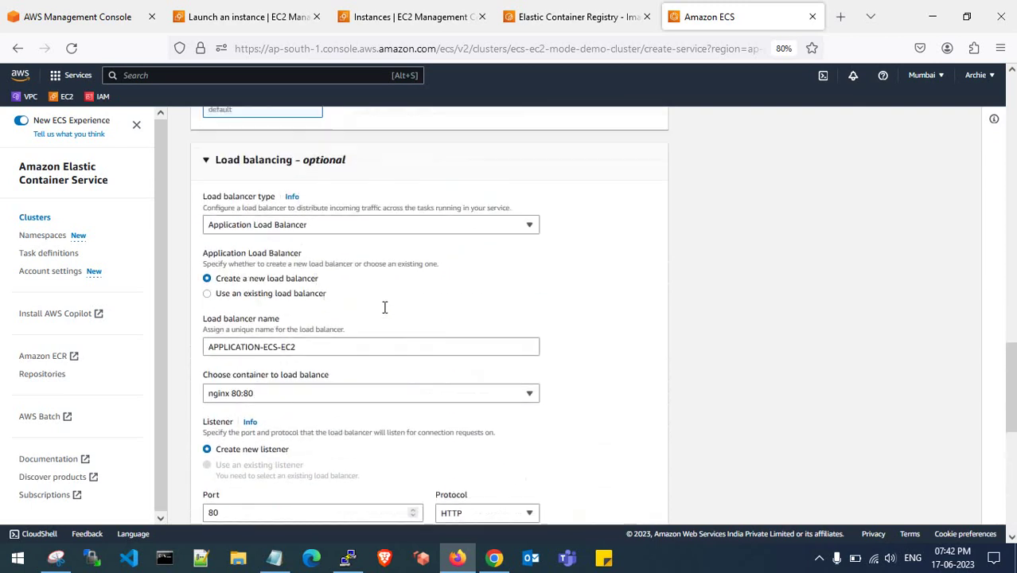
pyautogui.scroll(-2, 385, 313)
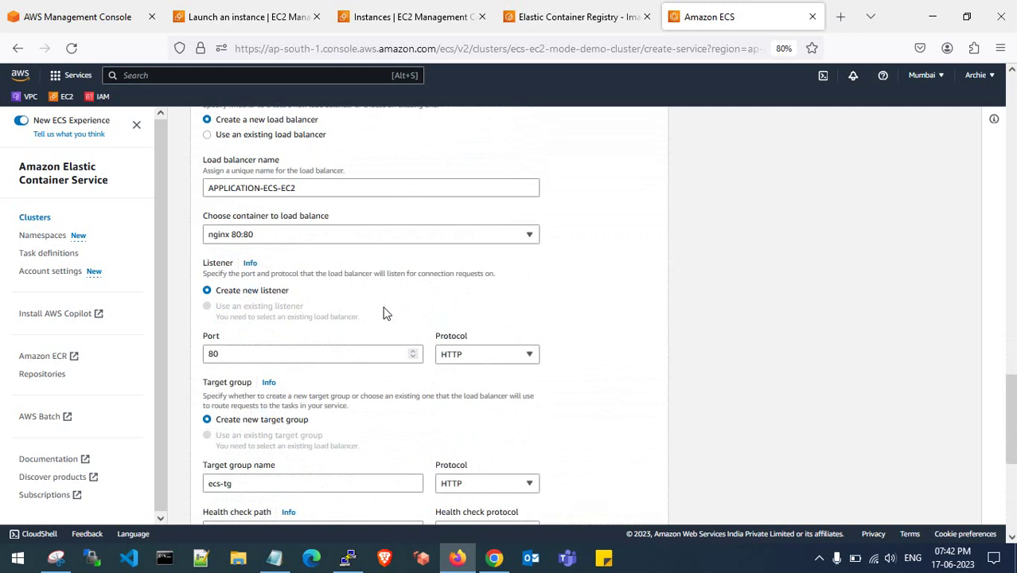
pyautogui.scroll(7, 384, 313)
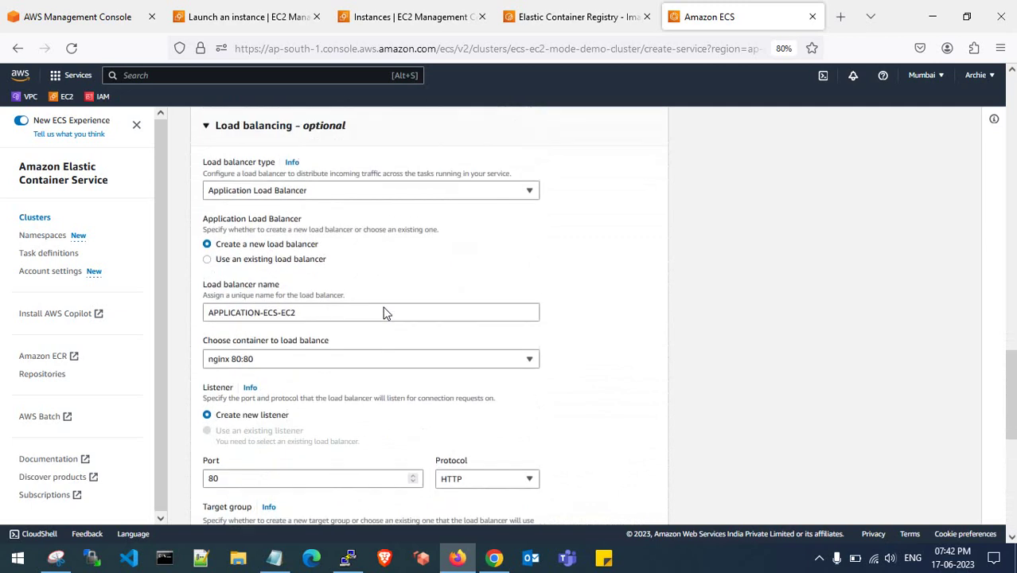
pyautogui.scroll(7, 385, 314)
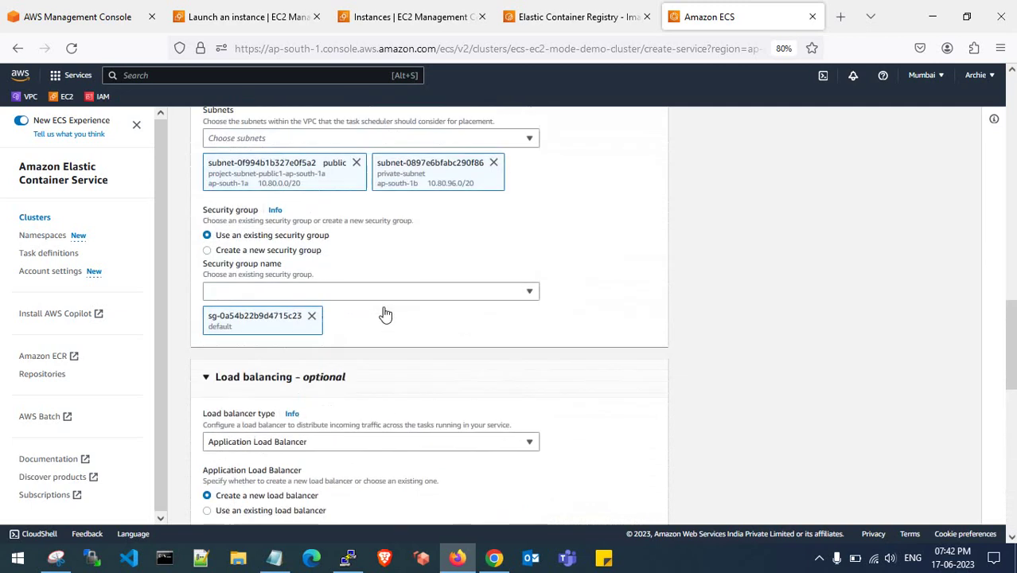
pyautogui.scroll(18, 384, 310)
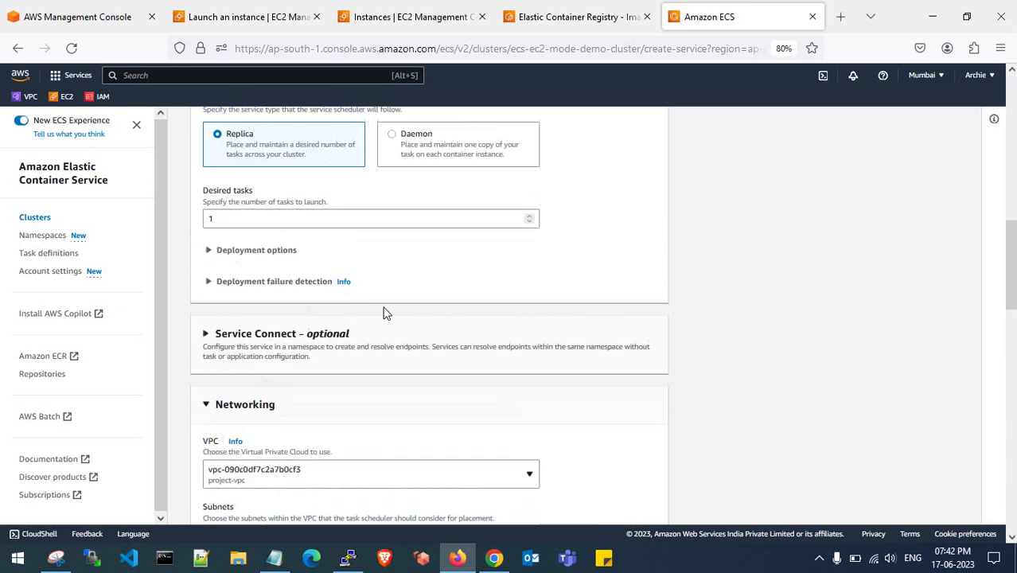
pyautogui.scroll(3, 384, 309)
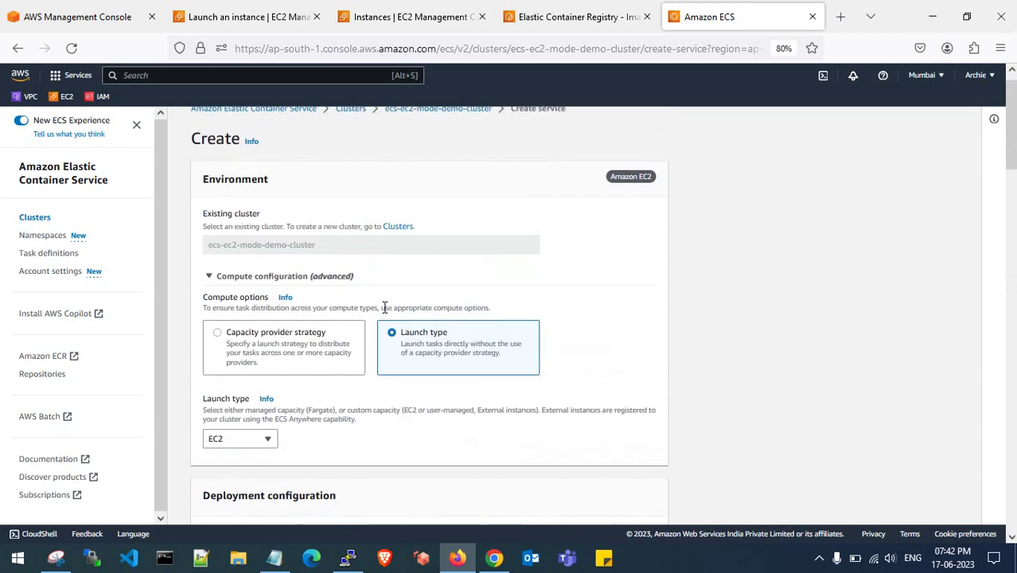
pyautogui.scroll(-20, 384, 312)
pyautogui.scroll(-9, 384, 312)
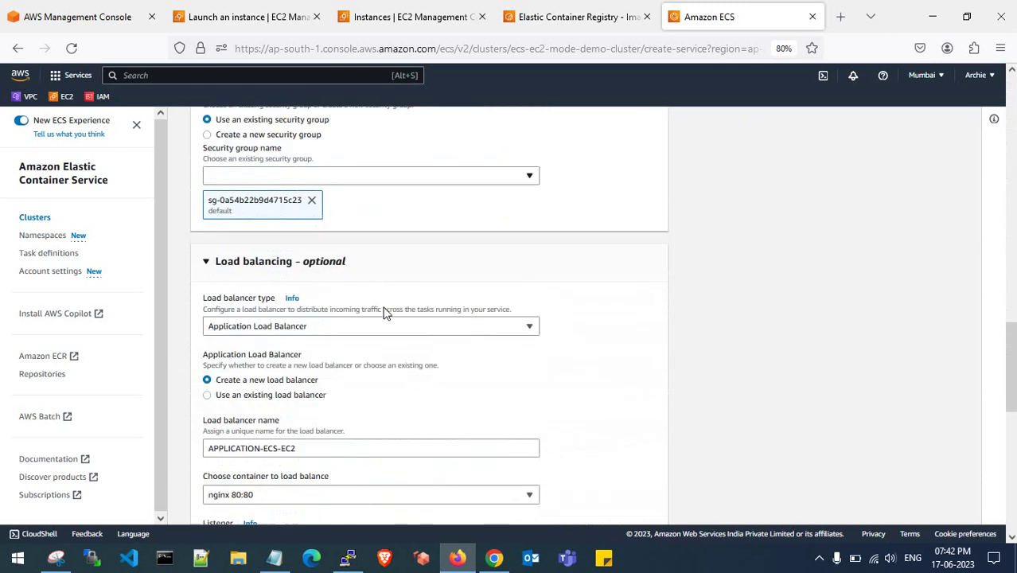
pyautogui.scroll(-9, 383, 312)
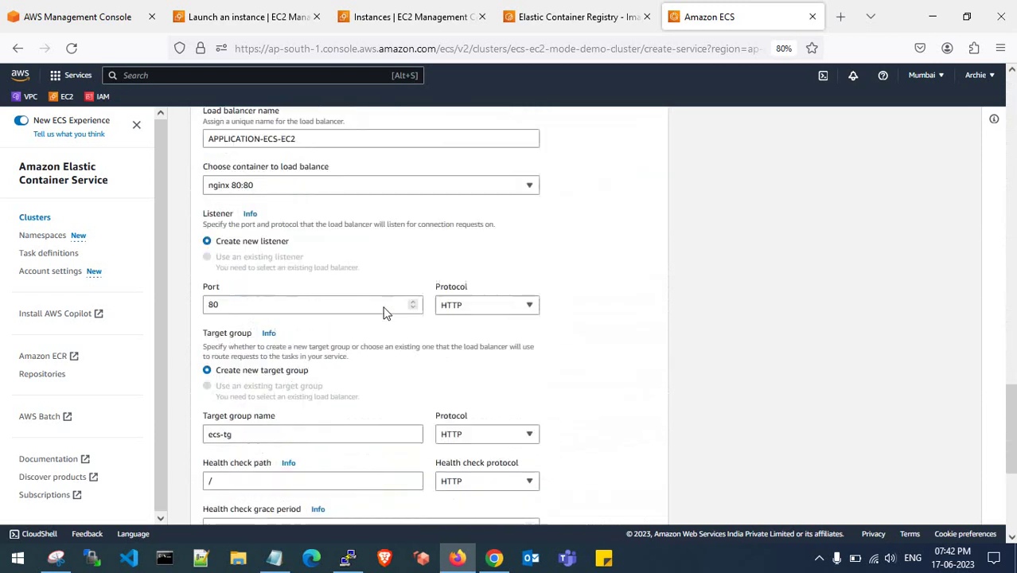
pyautogui.scroll(-1, 384, 312)
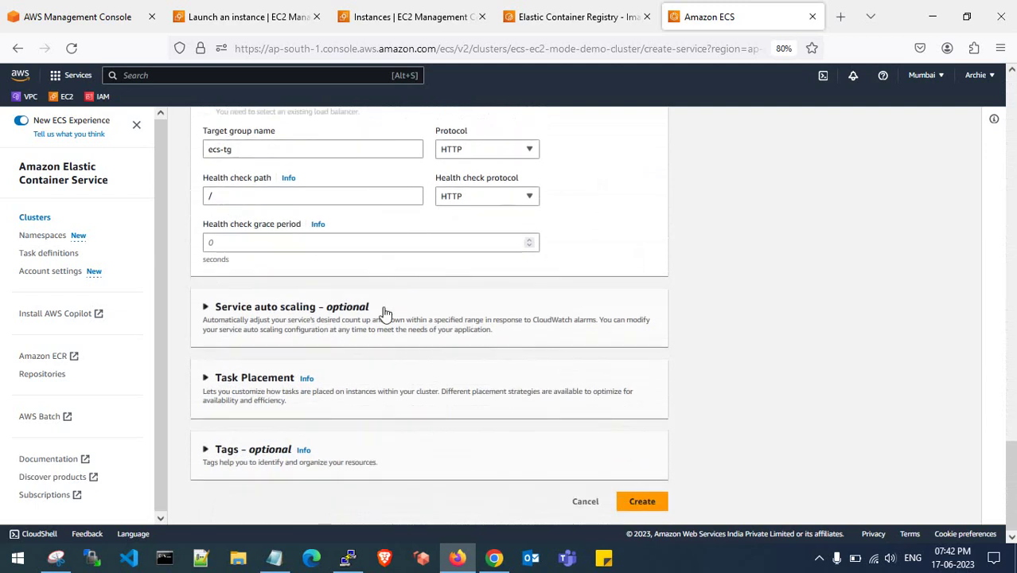
# Examine the service auto scaling task limits, target tracking policy and cooldown fields, and collapse the section.
pyautogui.click(293, 313)
pyautogui.scroll(-6, 298, 398)
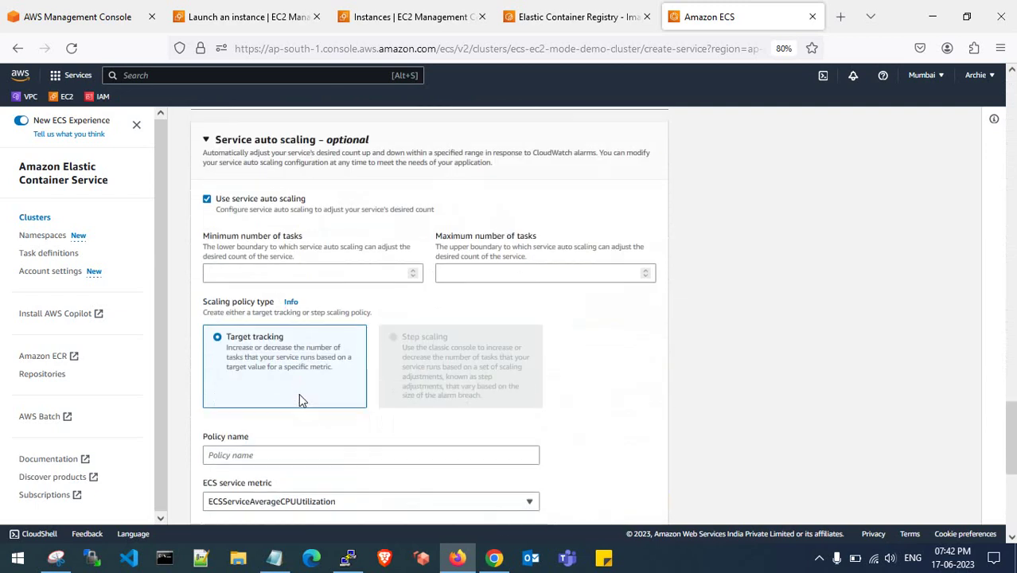
pyautogui.scroll(-4, 298, 393)
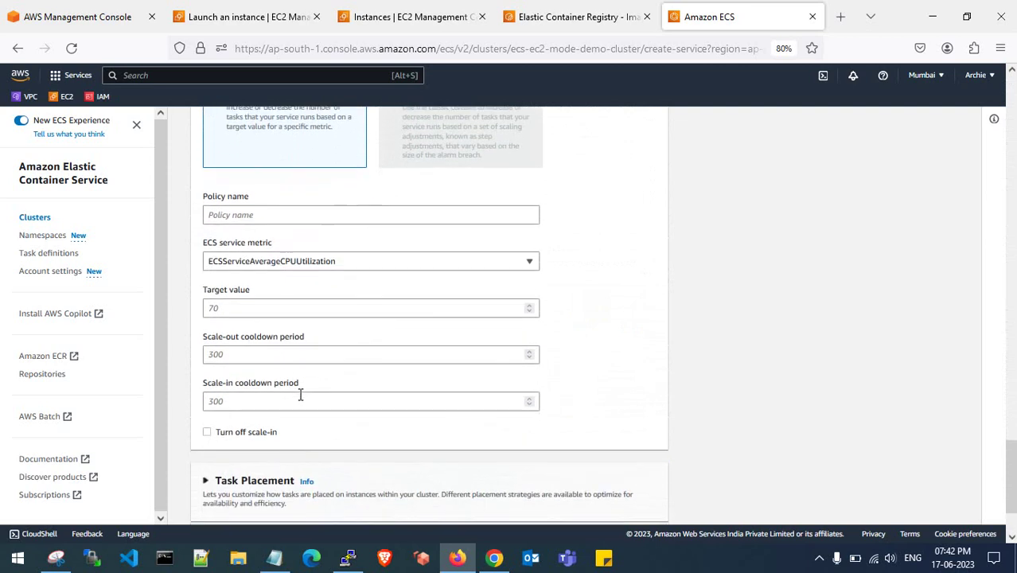
pyautogui.scroll(4, 299, 393)
pyautogui.scroll(7, 301, 399)
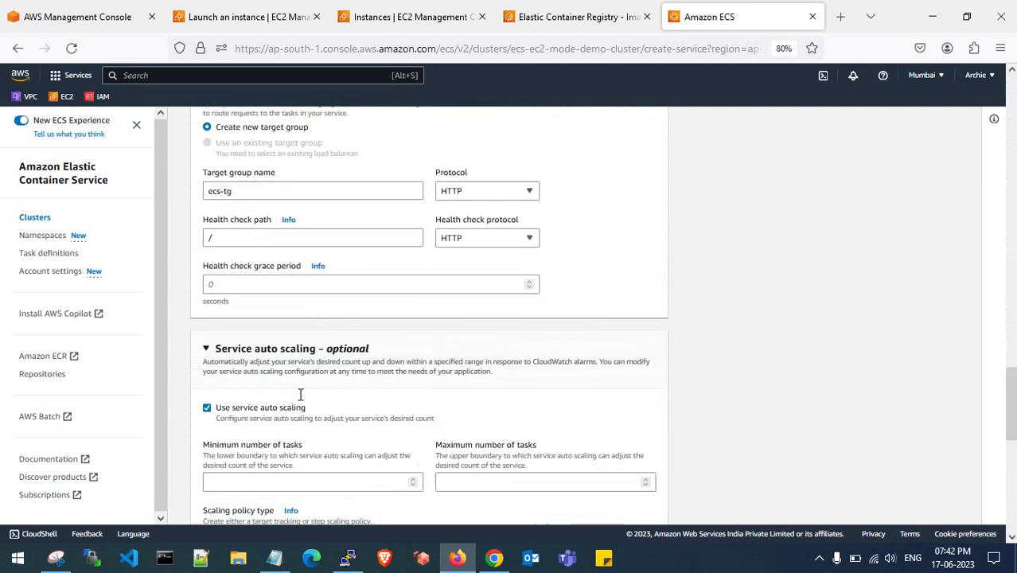
pyautogui.click(210, 352)
pyautogui.click(213, 354)
pyautogui.click(207, 351)
pyautogui.scroll(-1, 593, 436)
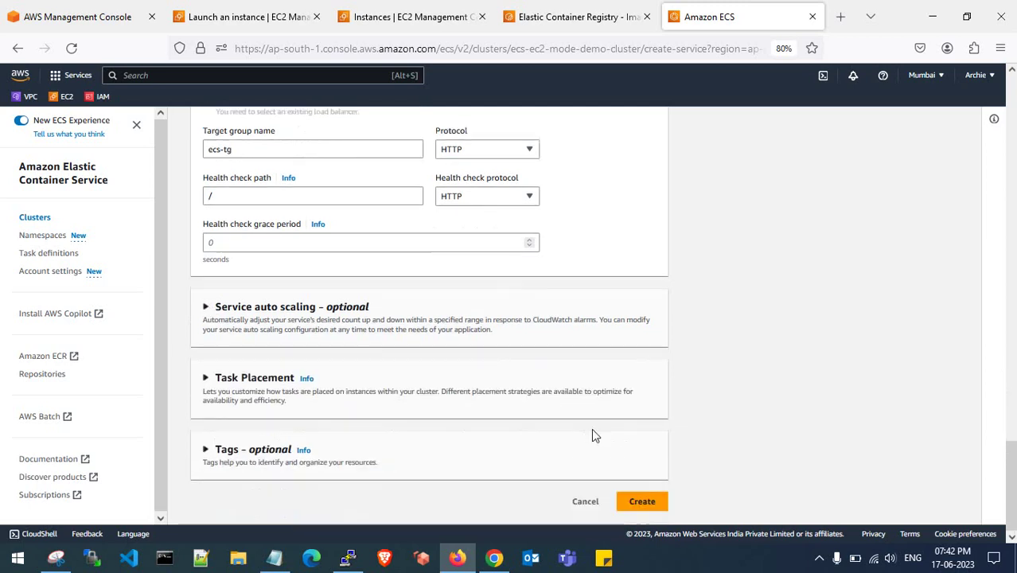
# Turn off service auto scaling and create the nginx service on the cluster.
pyautogui.click(649, 509)
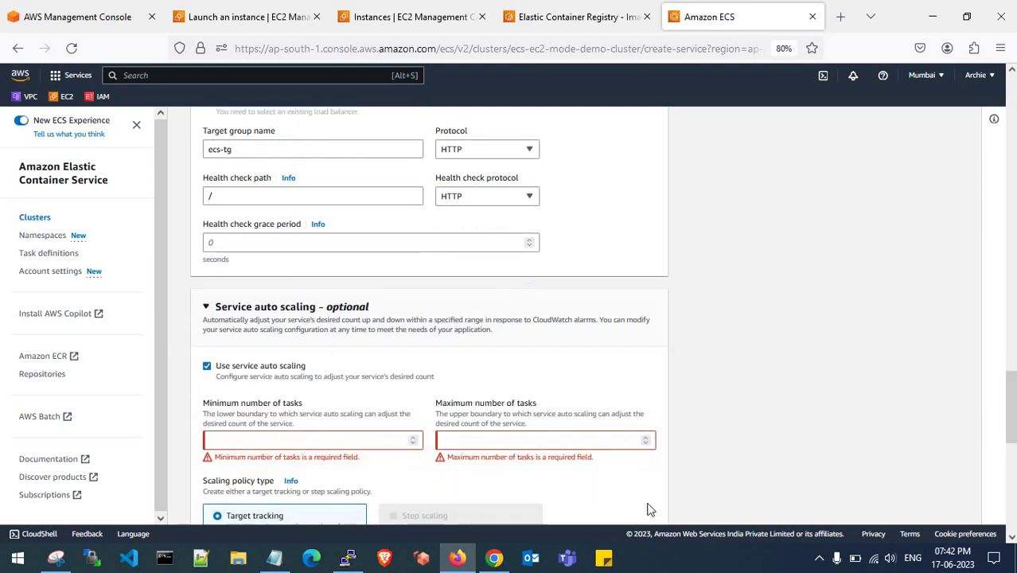
pyautogui.click(207, 367)
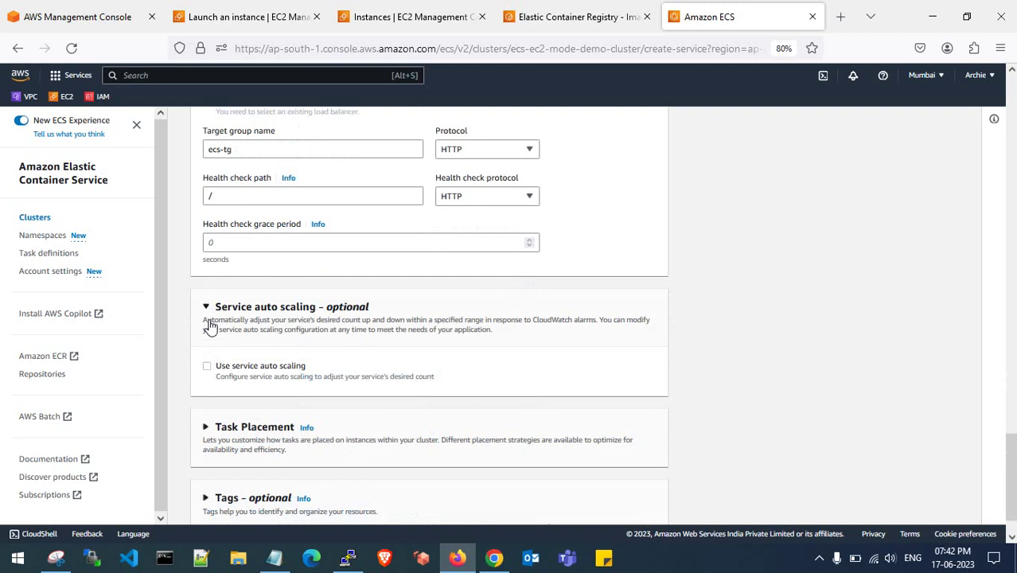
pyautogui.click(207, 310)
pyautogui.click(644, 503)
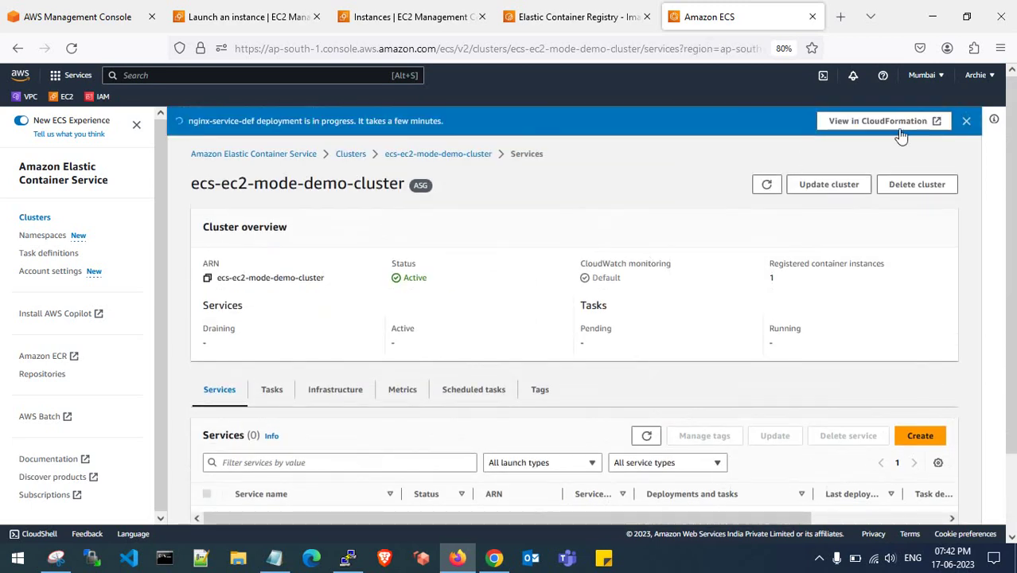
# Dismiss the deployment notice, reopen ecs-ec2-mode-demo-cluster, and check its refreshed services list and its tasks.
pyautogui.click(966, 124)
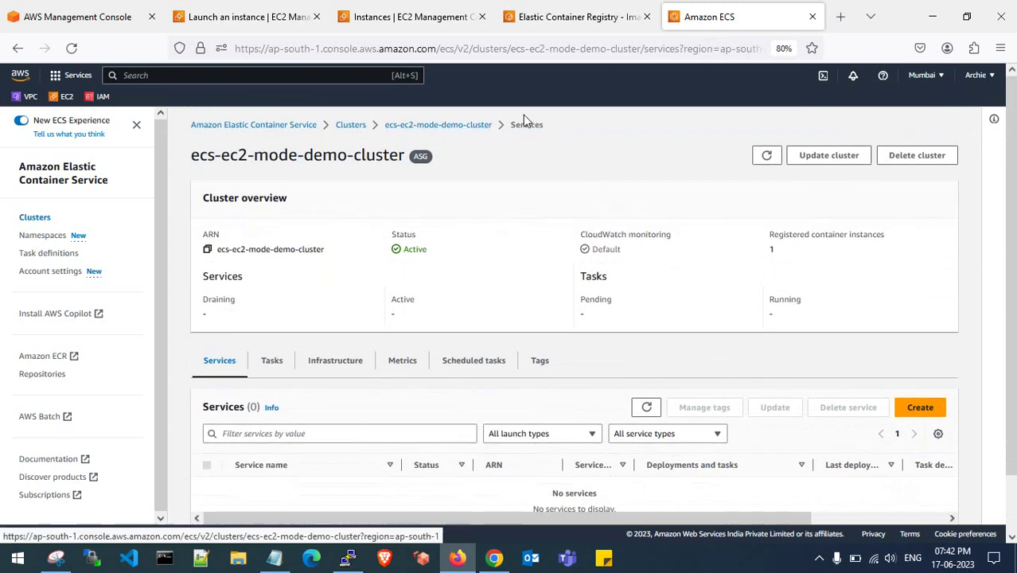
pyautogui.click(364, 129)
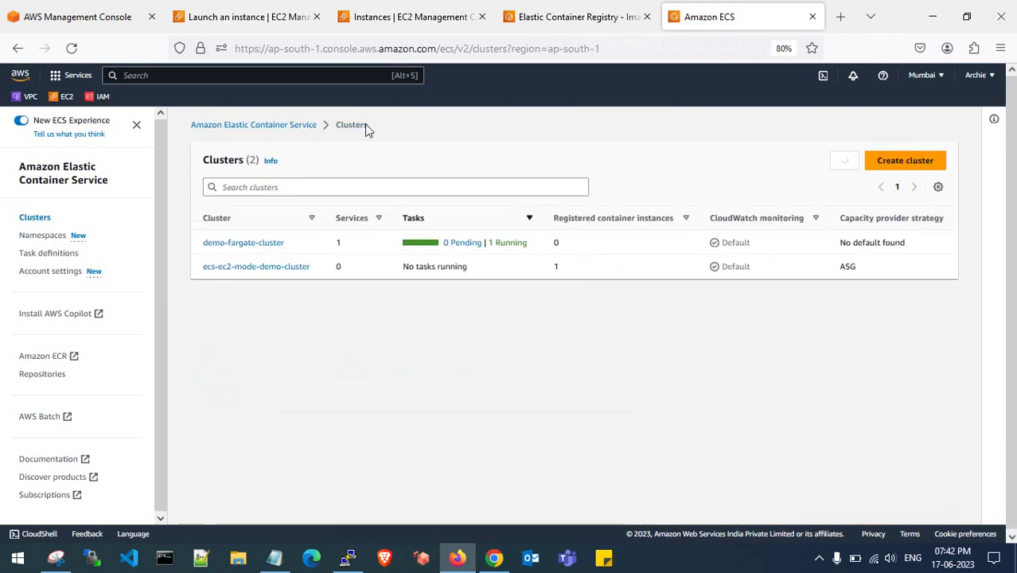
pyautogui.click(268, 268)
pyautogui.scroll(-2, 325, 356)
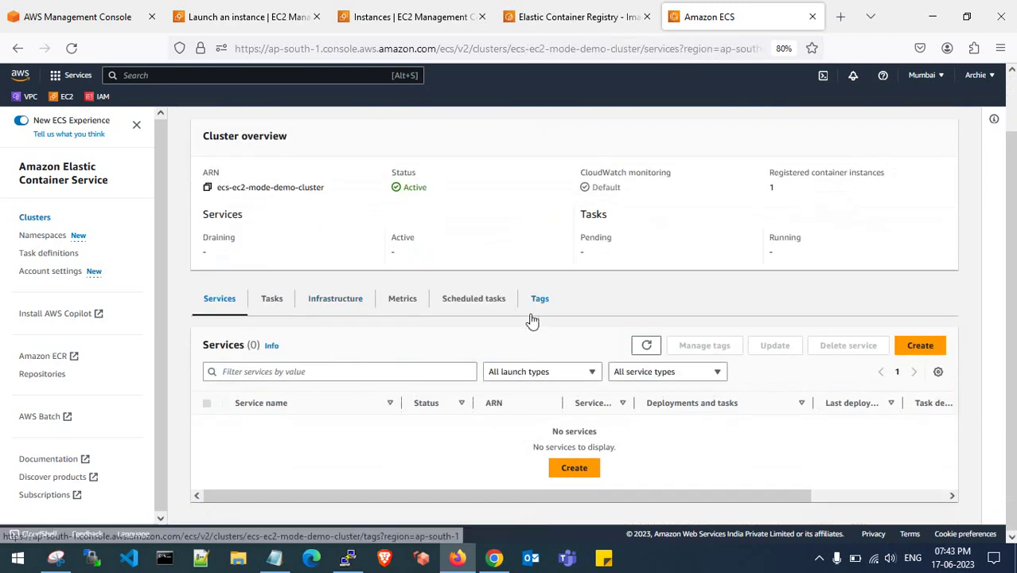
pyautogui.click(646, 347)
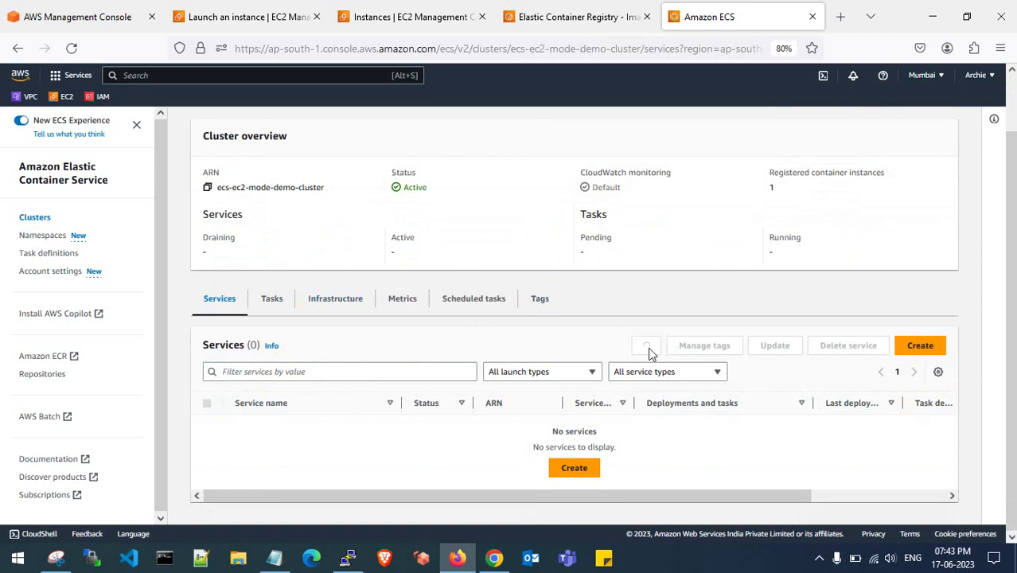
pyautogui.click(275, 301)
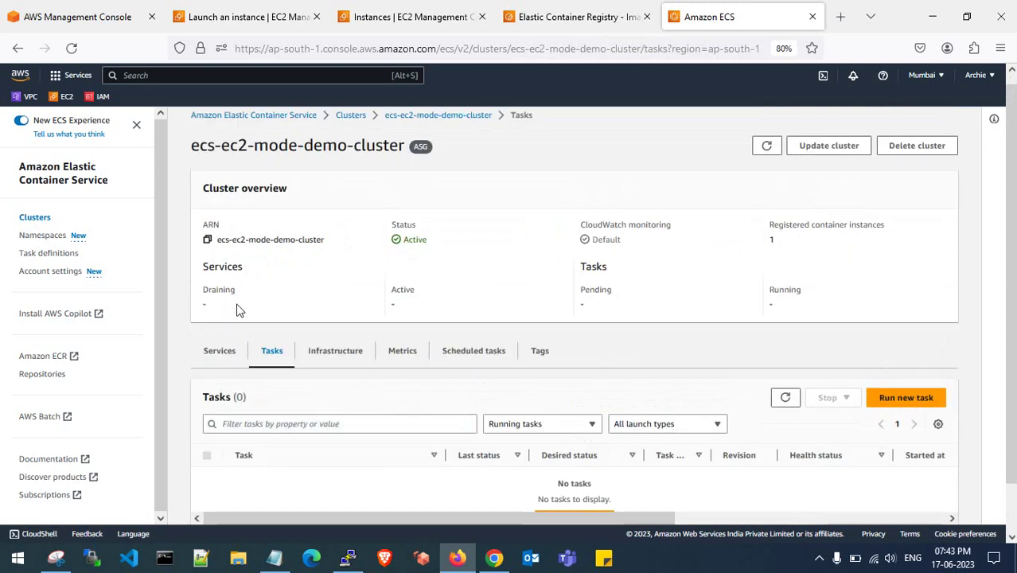
pyautogui.click(222, 362)
# Check the target groups, load balancers and Auto Scaling groups lists in the EC2 console.
pyautogui.click(297, 13)
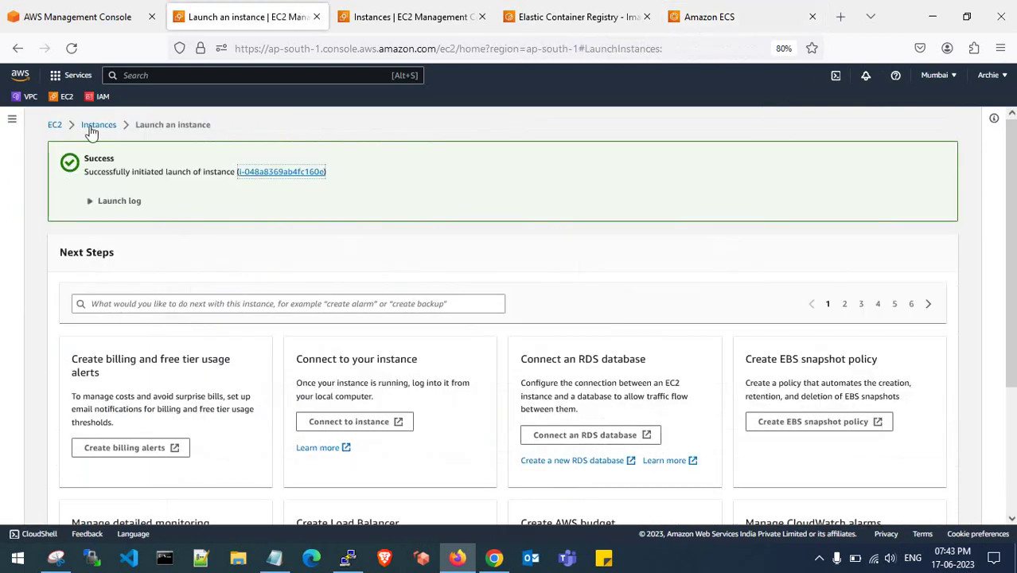
pyautogui.click(52, 131)
pyautogui.scroll(-5, 73, 307)
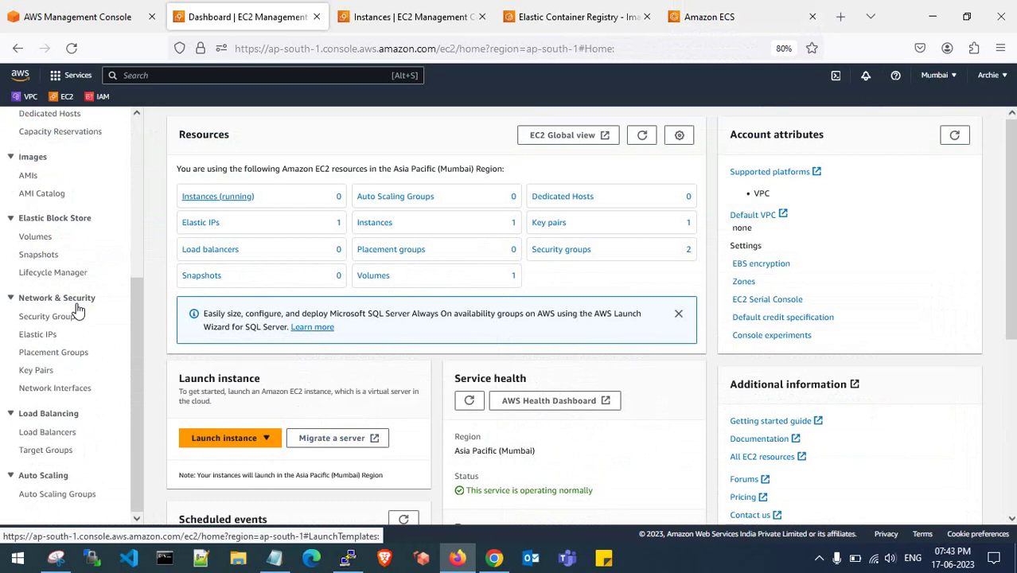
pyautogui.click(48, 451)
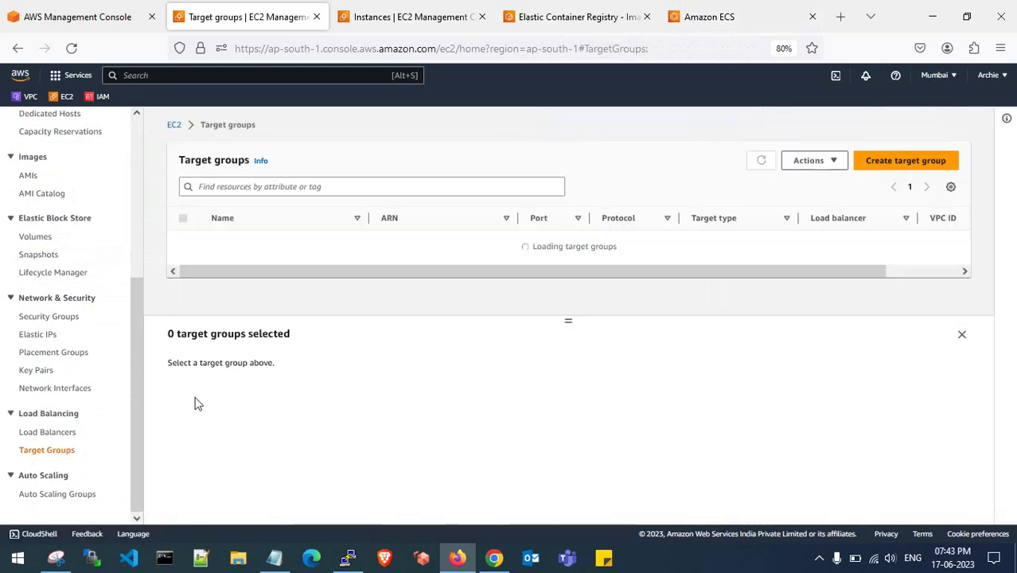
pyautogui.click(34, 432)
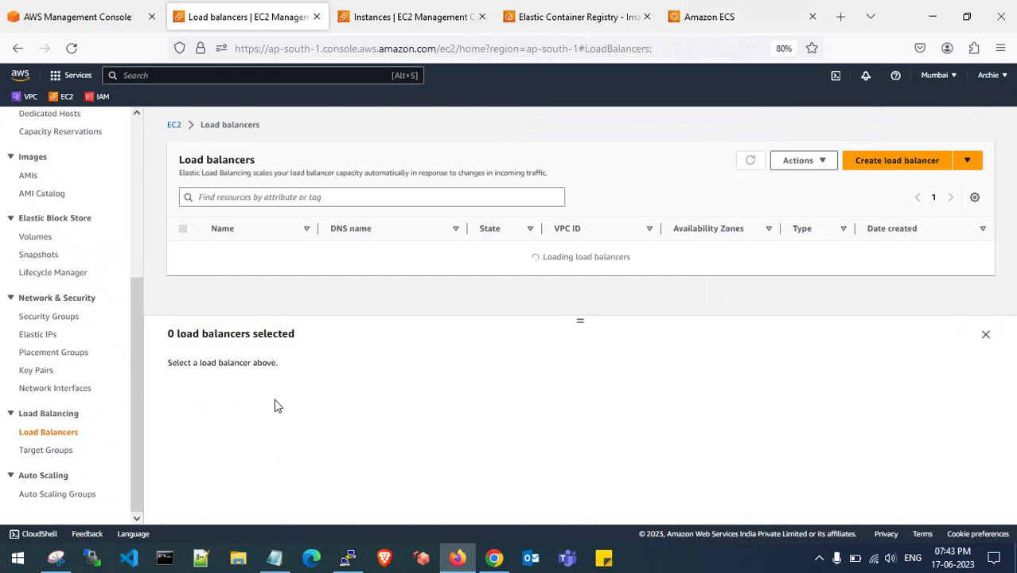
pyautogui.click(86, 494)
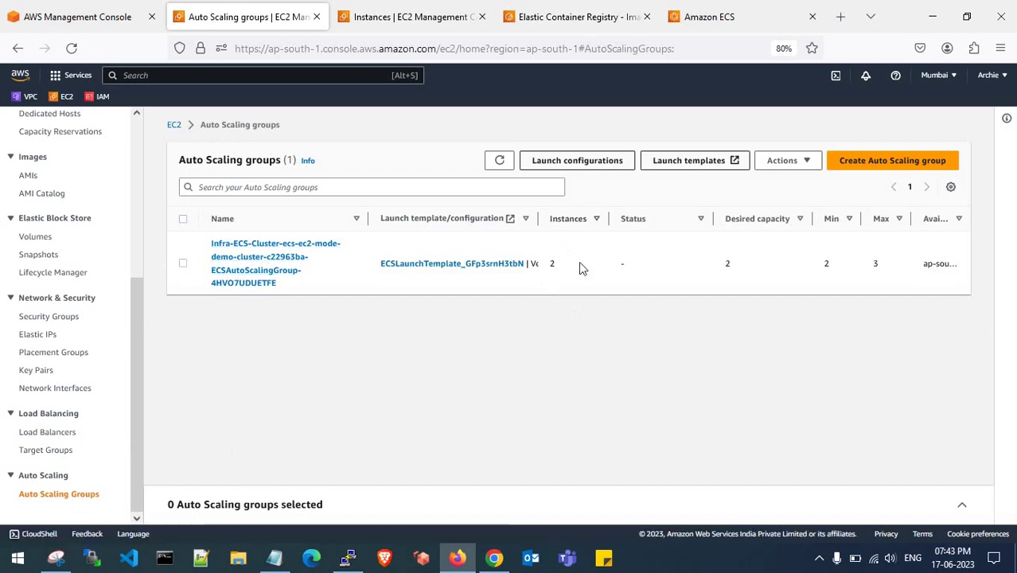
# Revisit the open ECS, ECR and EC2 instance pages, and inspect the capacity details of the cluster's Auto Scaling group.
pyautogui.click(708, 17)
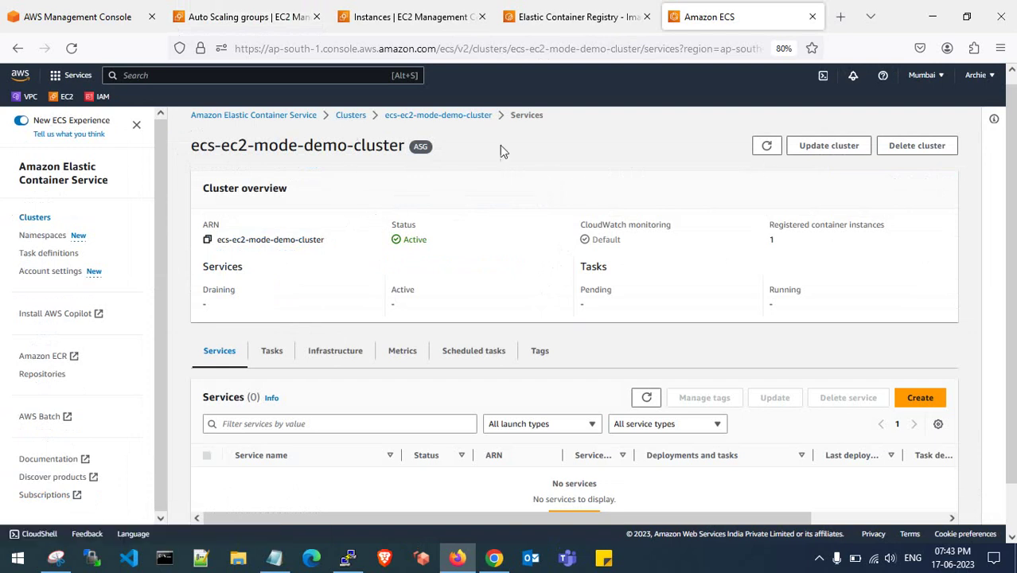
pyautogui.click(607, 10)
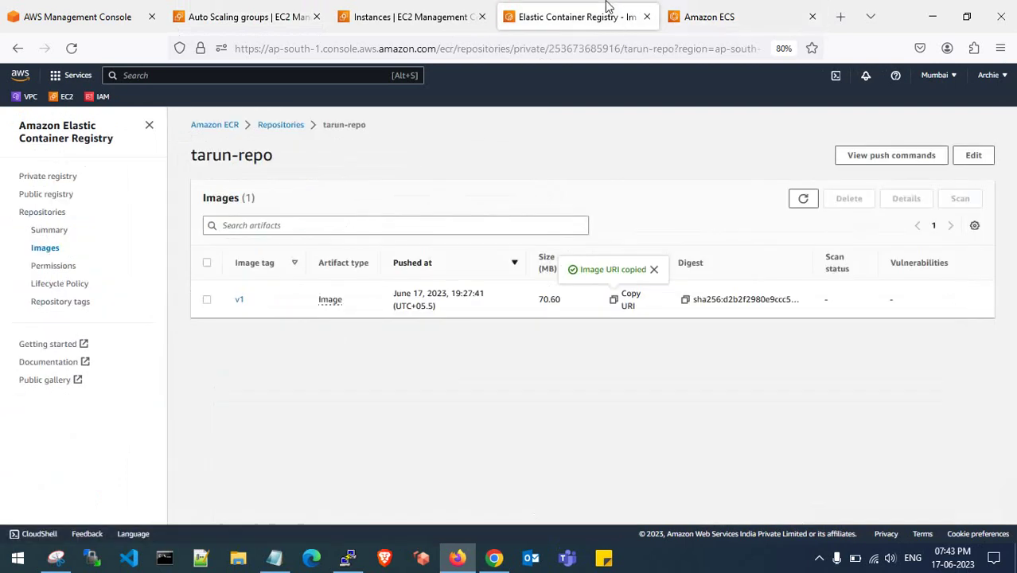
pyautogui.click(425, 24)
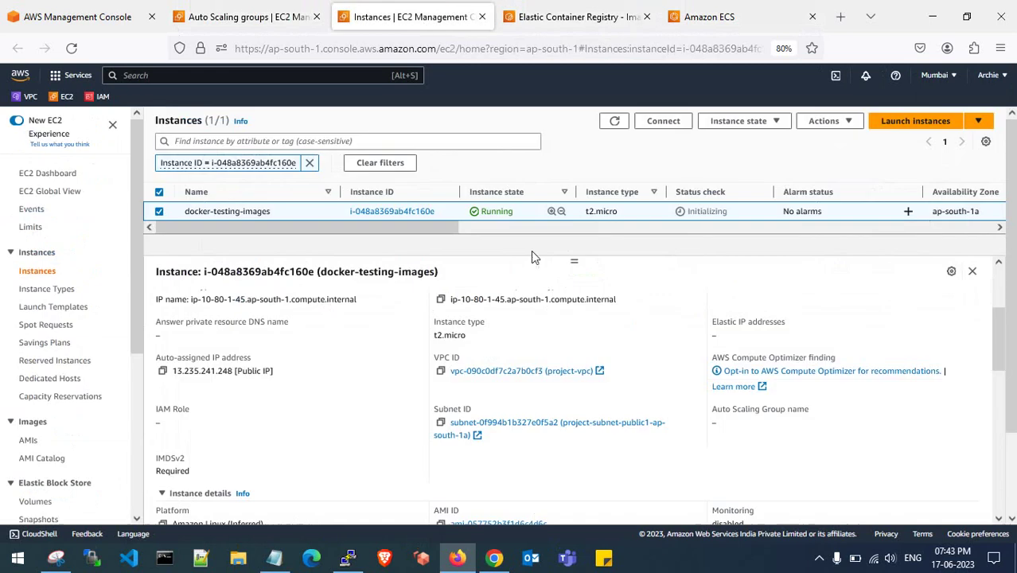
pyautogui.click(249, 23)
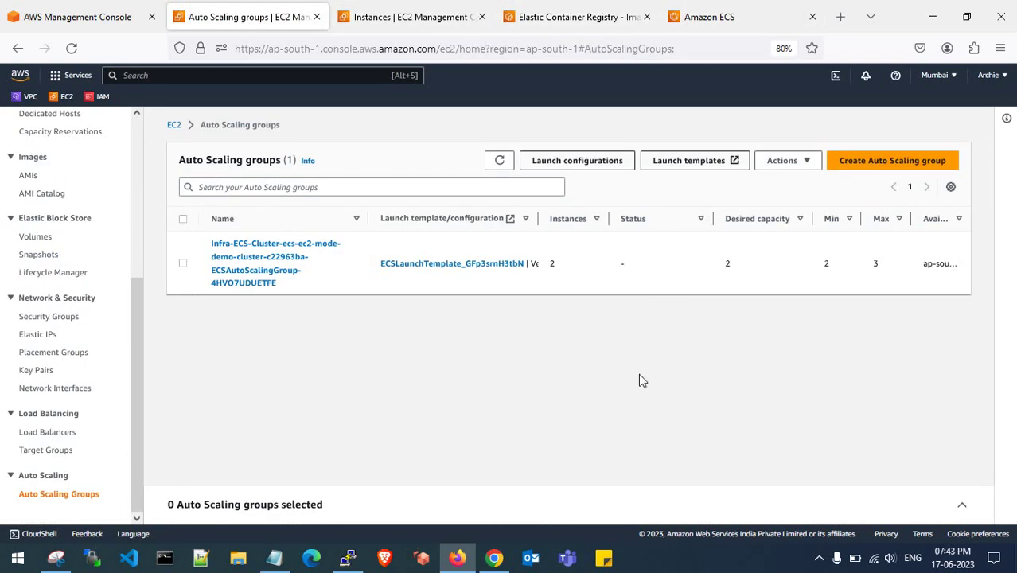
pyautogui.doubleClick(723, 266)
pyautogui.click(835, 262)
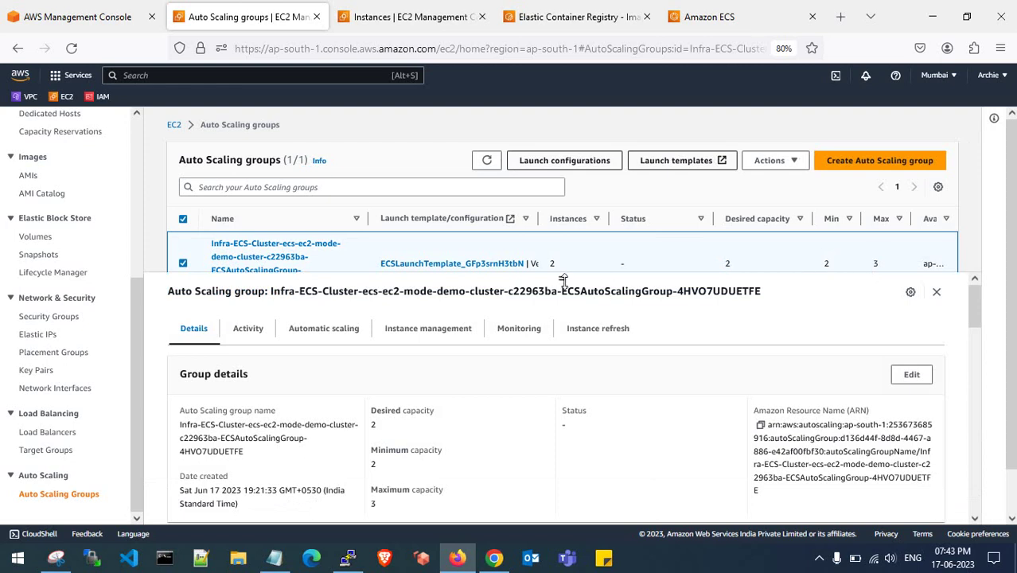
pyautogui.moveTo(563, 281); pyautogui.dragTo(571, 355)
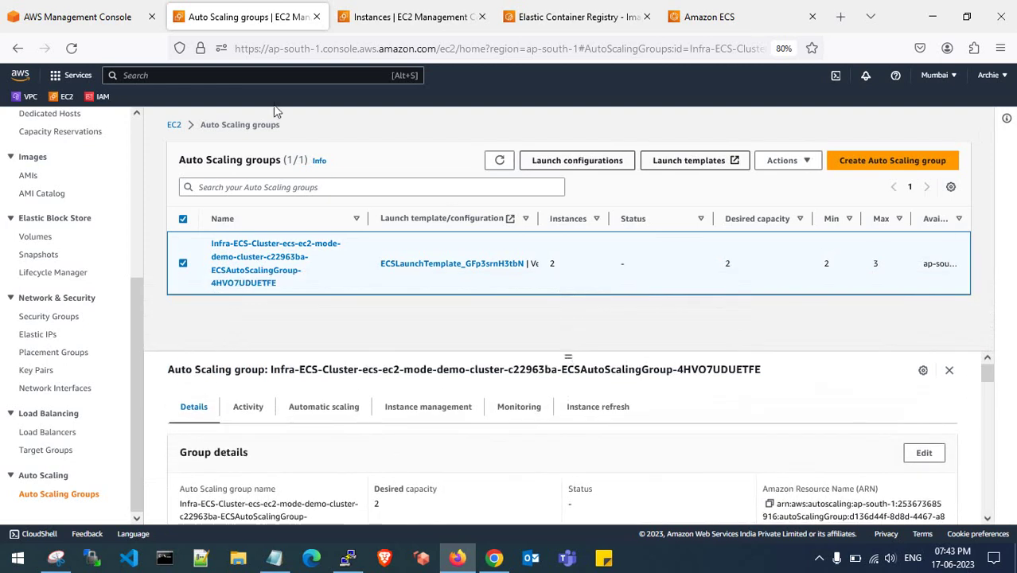
# Refresh the EC2 instances list, clear its instance ID filter, and widen the Name column to check the cluster's instances.
pyautogui.click(410, 16)
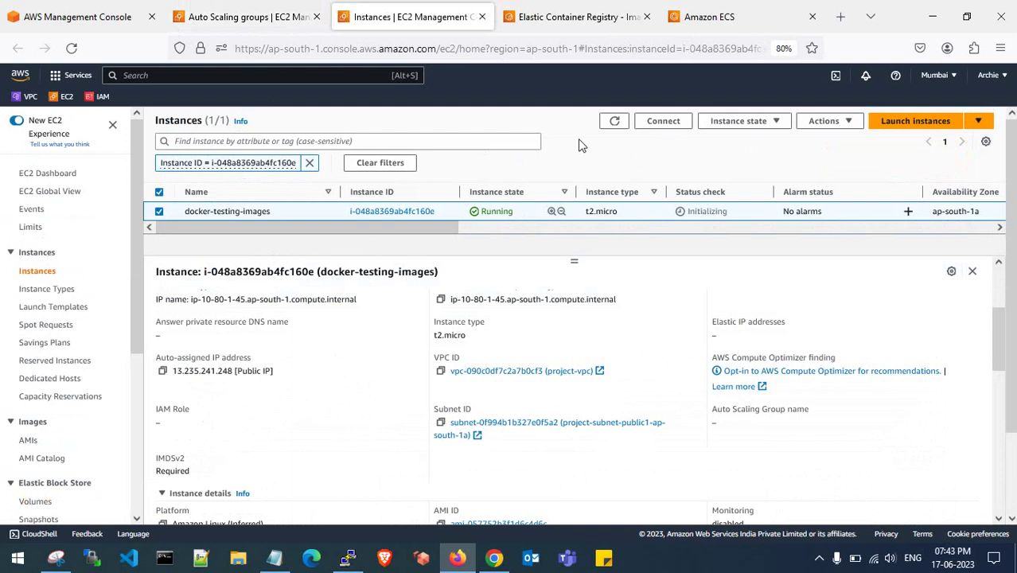
pyautogui.click(617, 125)
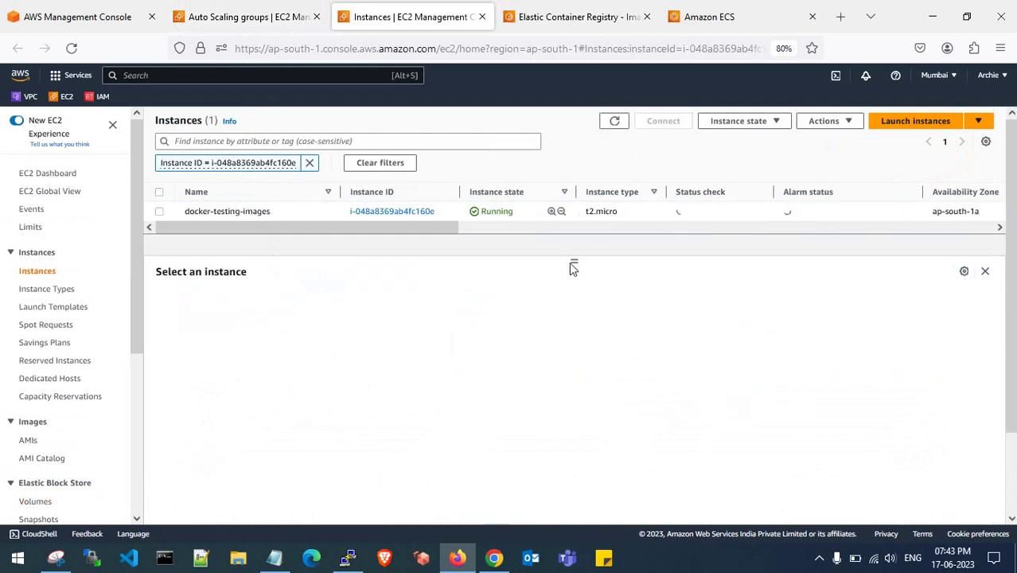
pyautogui.moveTo(573, 265); pyautogui.dragTo(577, 301)
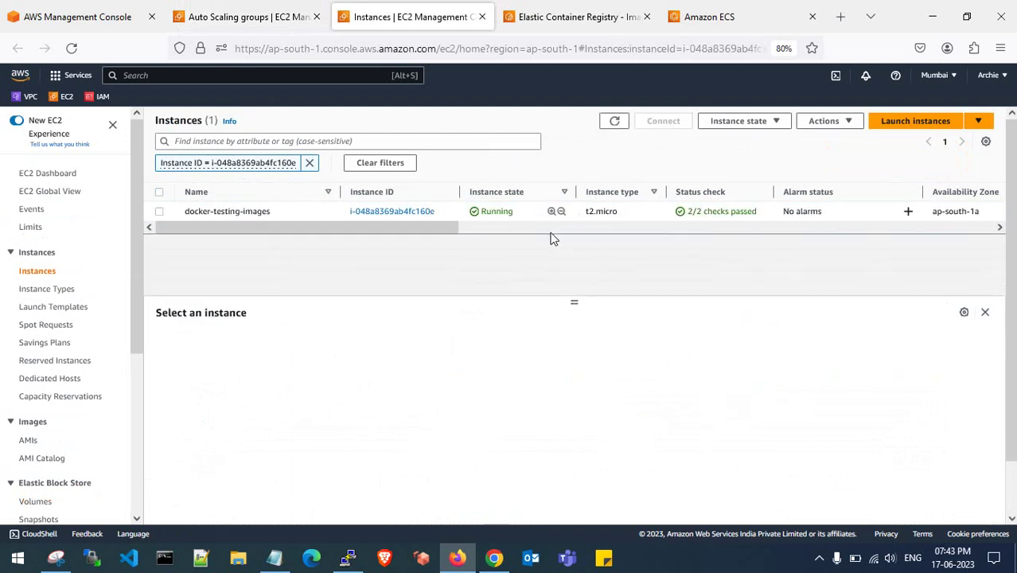
pyautogui.click(309, 162)
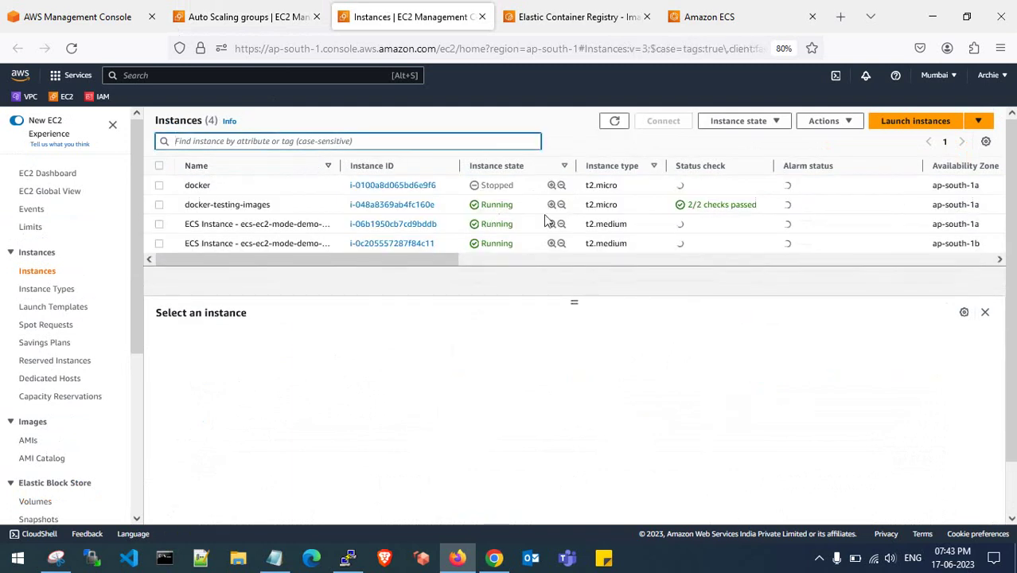
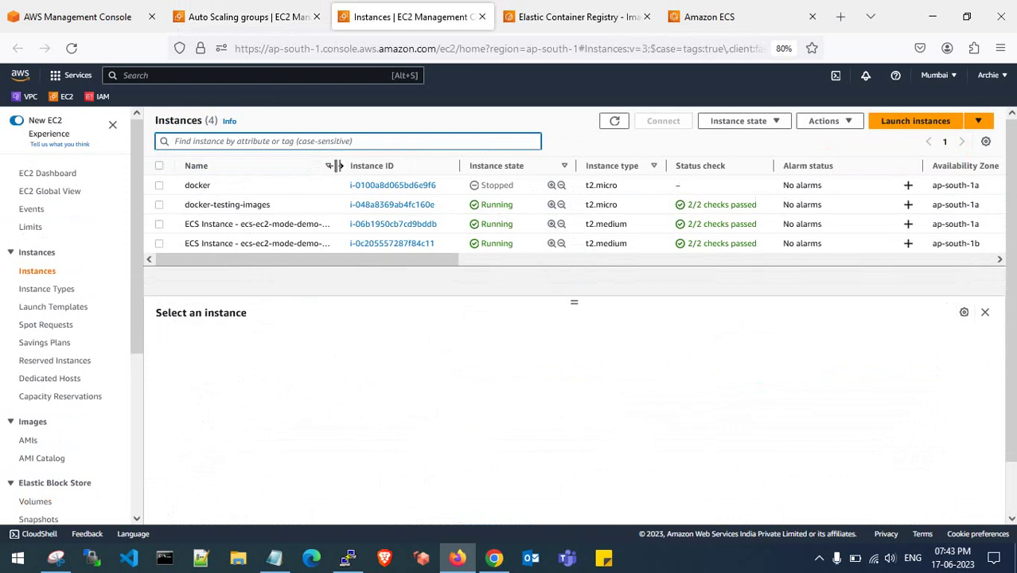
pyautogui.moveTo(341, 166); pyautogui.dragTo(394, 167)
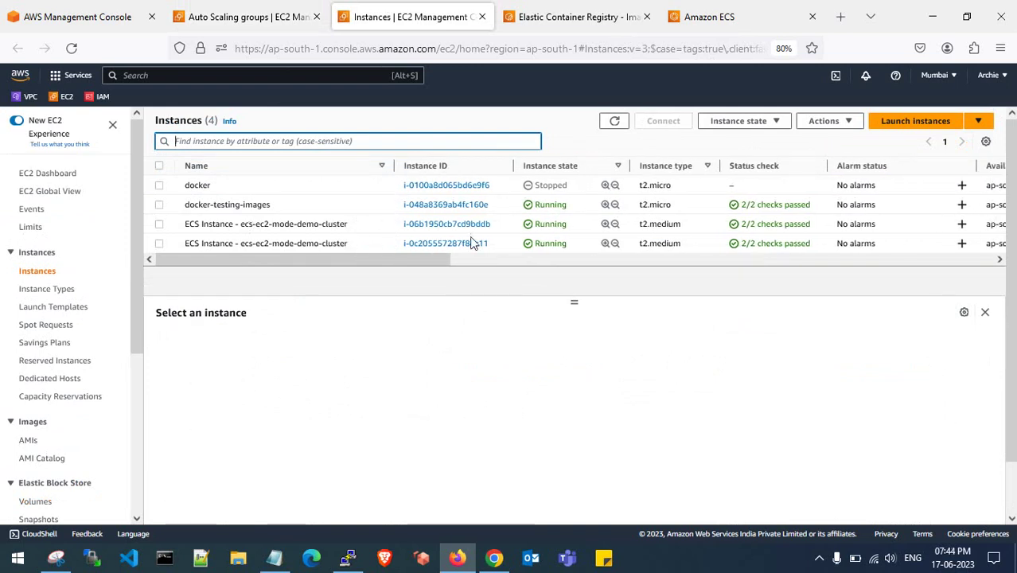
pyautogui.moveTo(436, 259); pyautogui.dragTo(334, 281)
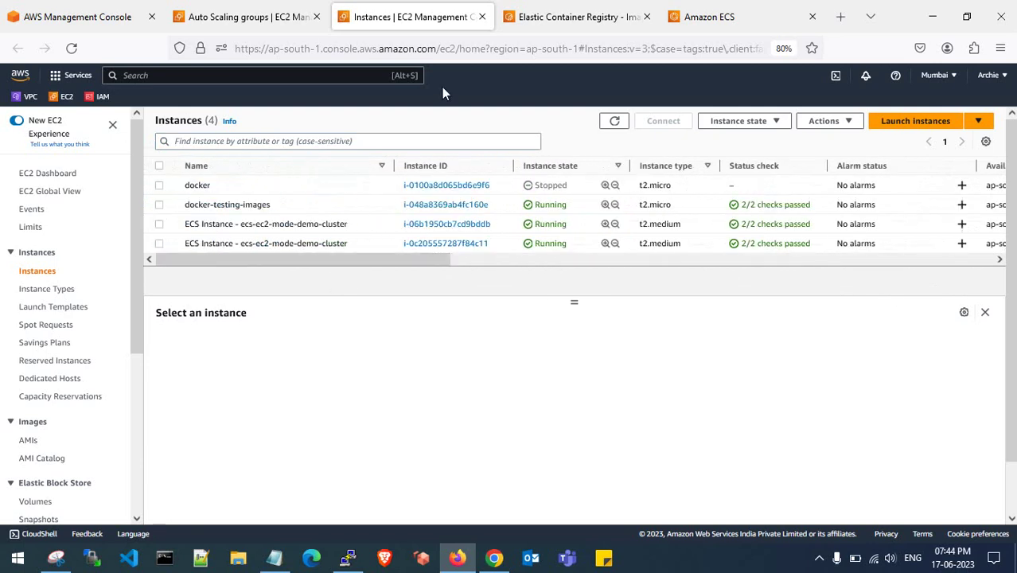
# Open the EC2 load balancers list and place its browser tab next to the Amazon ECS one.
pyautogui.scroll(-5, 108, 289)
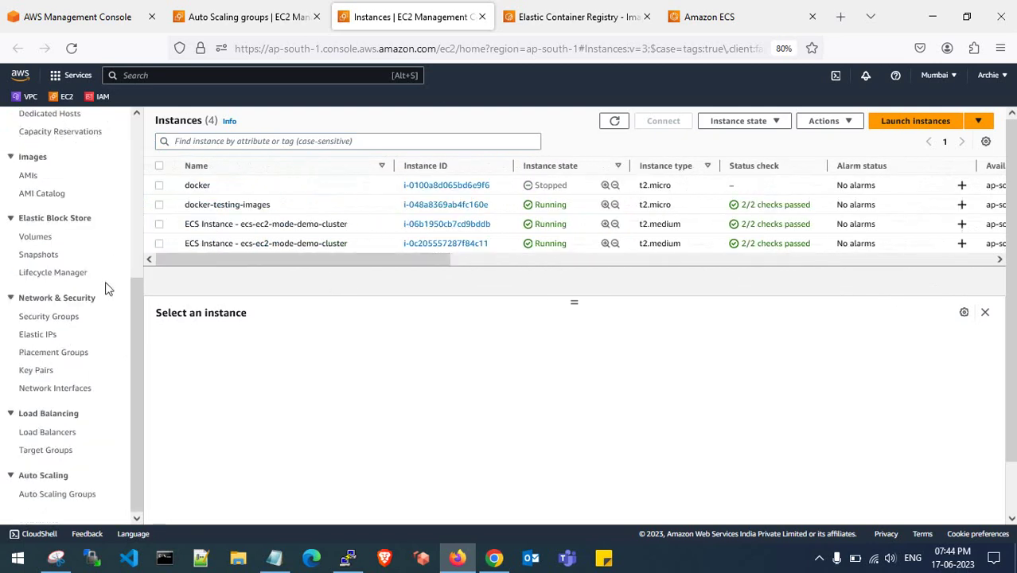
pyautogui.click(62, 433)
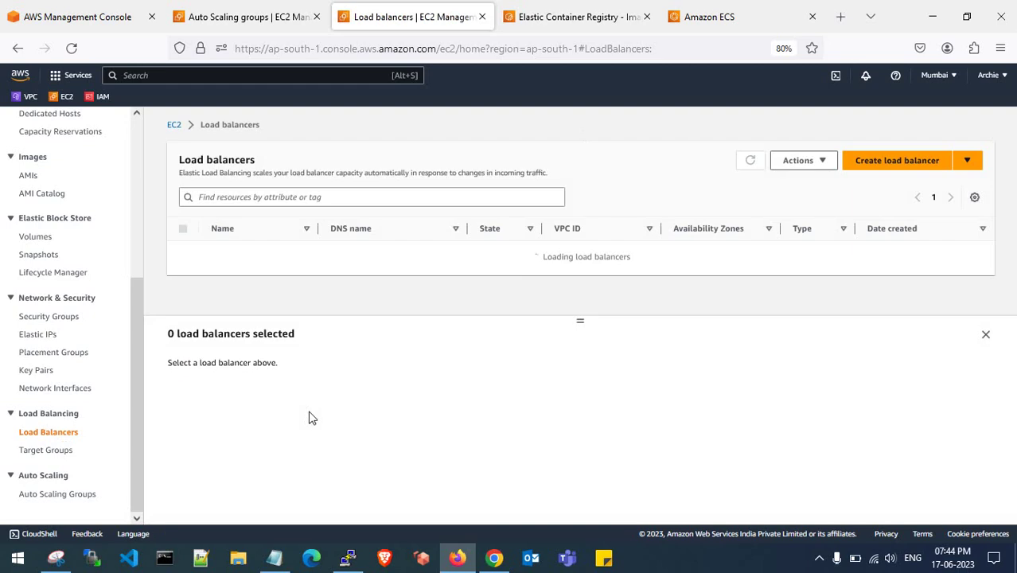
pyautogui.moveTo(603, 30); pyautogui.dragTo(447, 29)
# Refresh the services list of ecs-ec2-mode-demo-cluster in Amazon ECS and check its tasks.
pyautogui.click(751, 11)
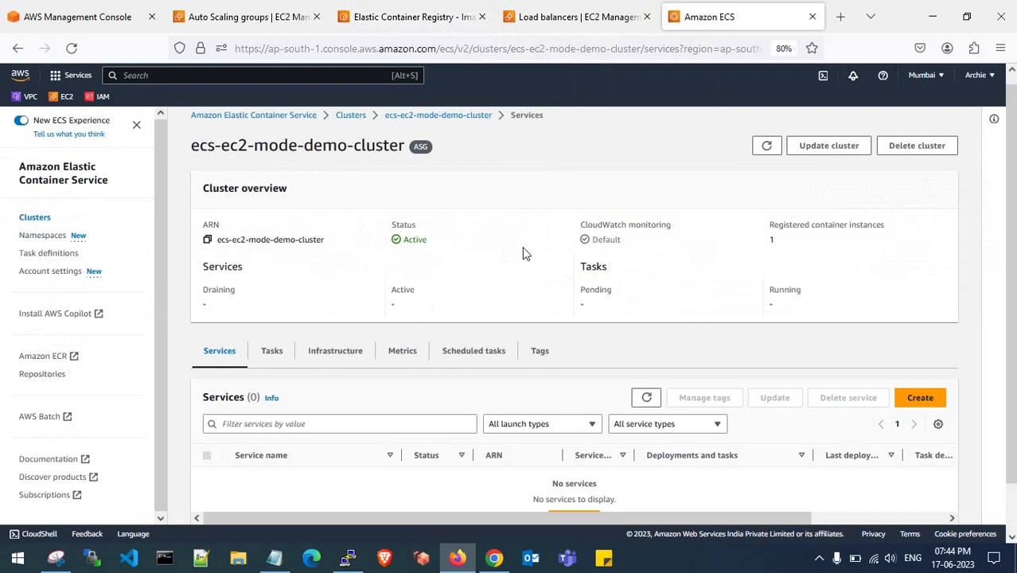
pyautogui.scroll(-1, 522, 252)
pyautogui.click(646, 347)
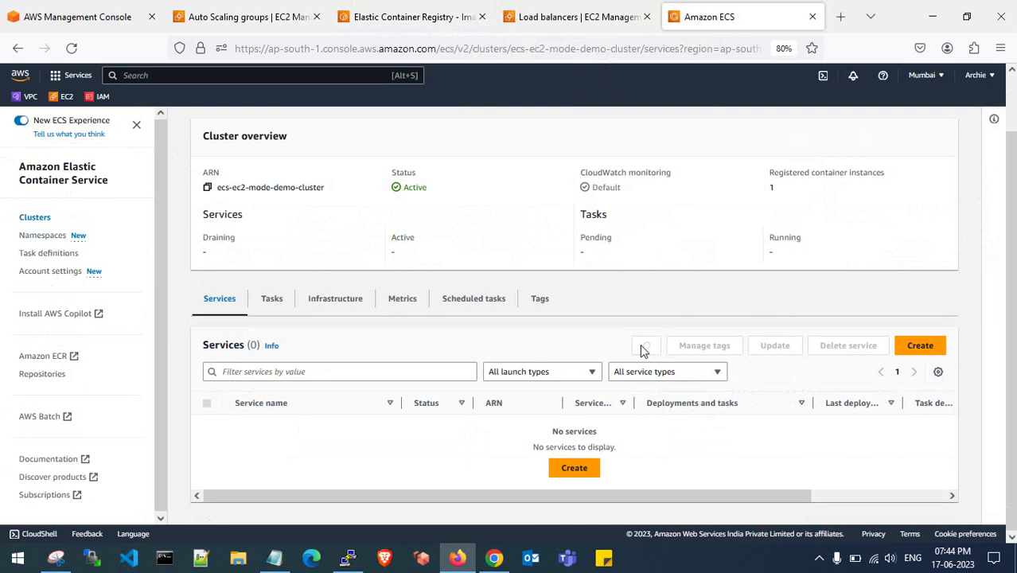
pyautogui.click(271, 301)
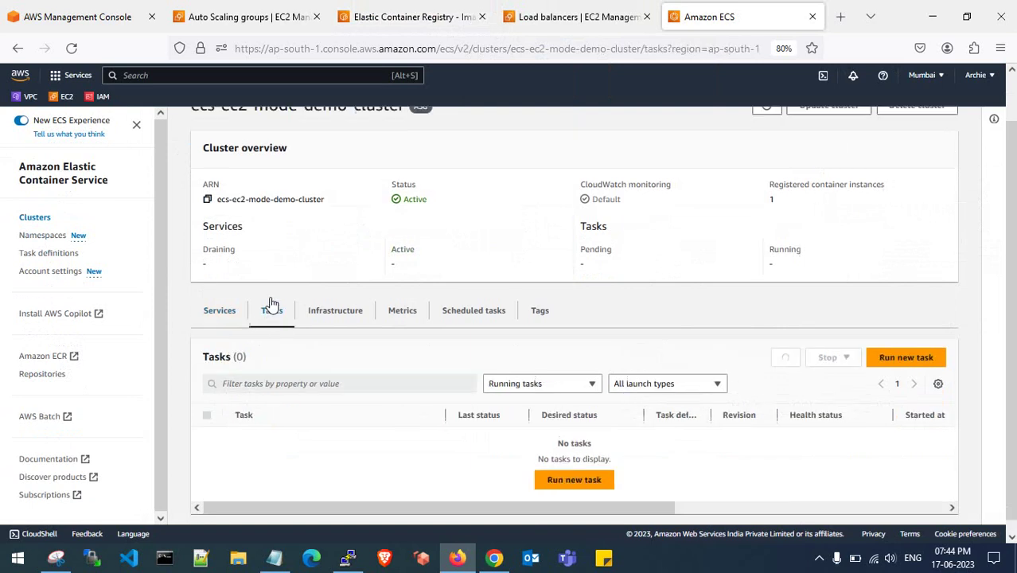
pyautogui.click(229, 322)
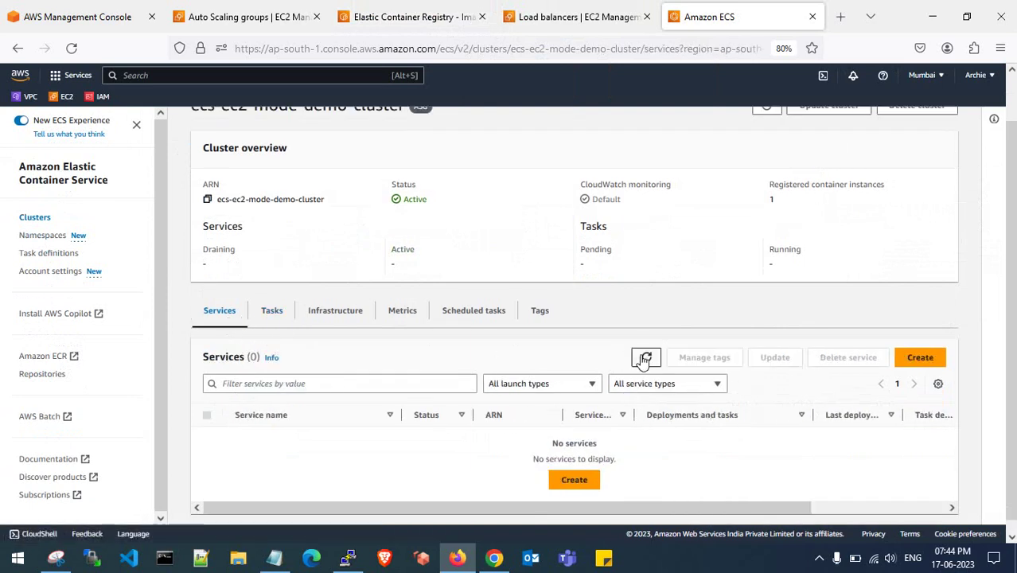
# Open the APPLICATION-ECS-EC2 load balancer and review its details.
pyautogui.click(576, 18)
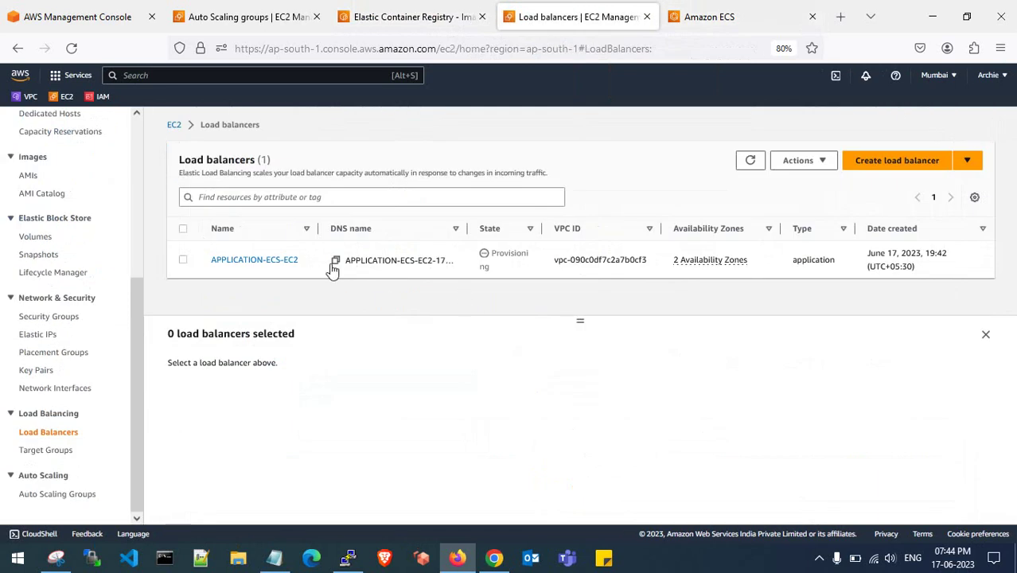
pyautogui.click(270, 261)
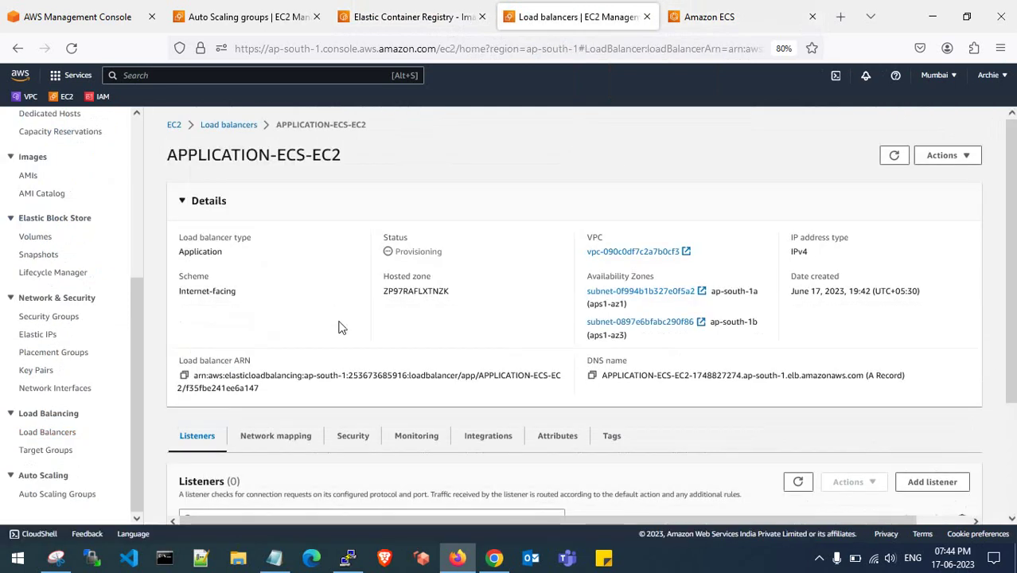
pyautogui.scroll(-2, 341, 326)
pyautogui.scroll(2, 341, 327)
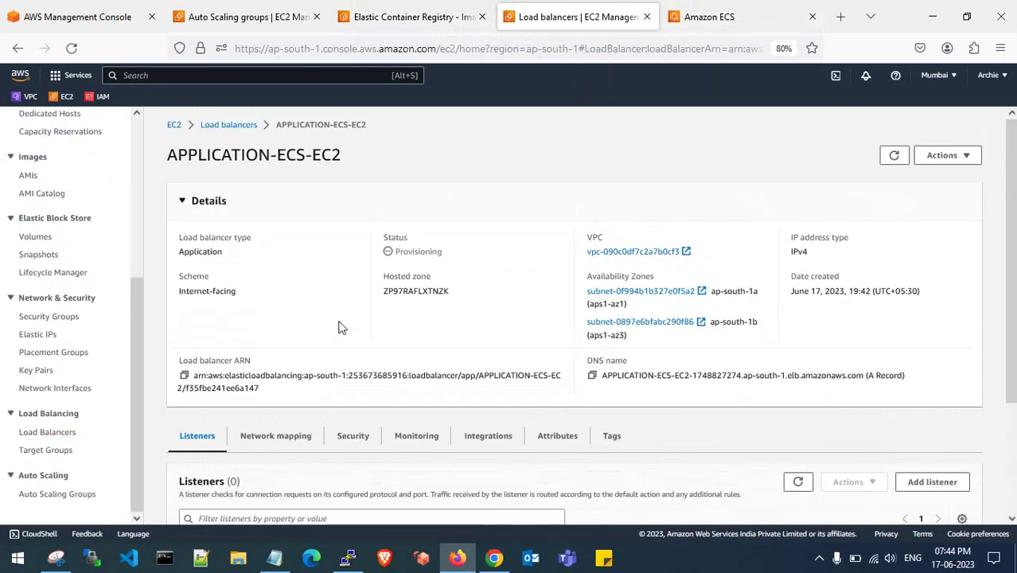
# Copy the load balancer's DNS name and load it in a new browser tab.
pyautogui.click(592, 377)
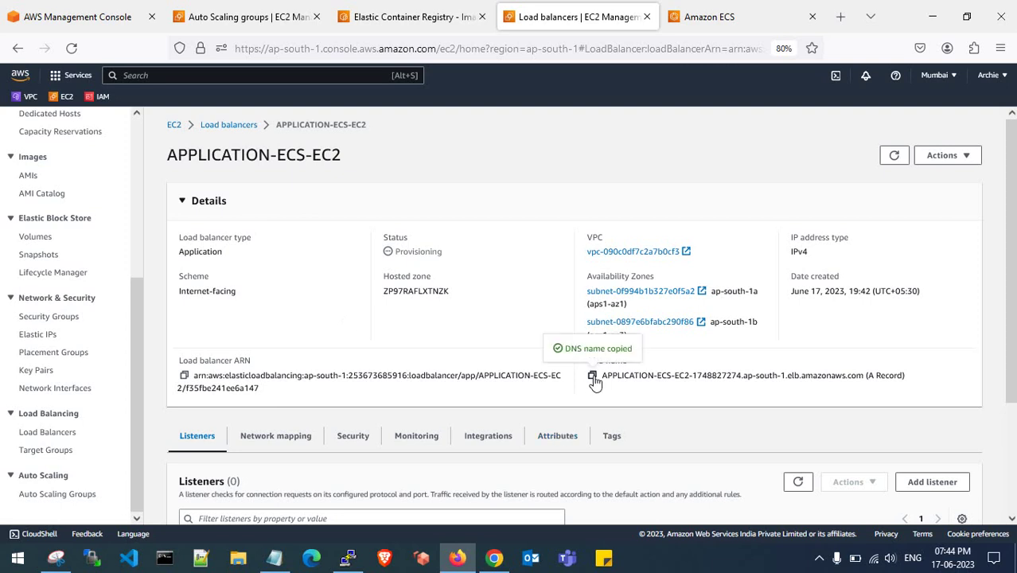
pyautogui.click(841, 16)
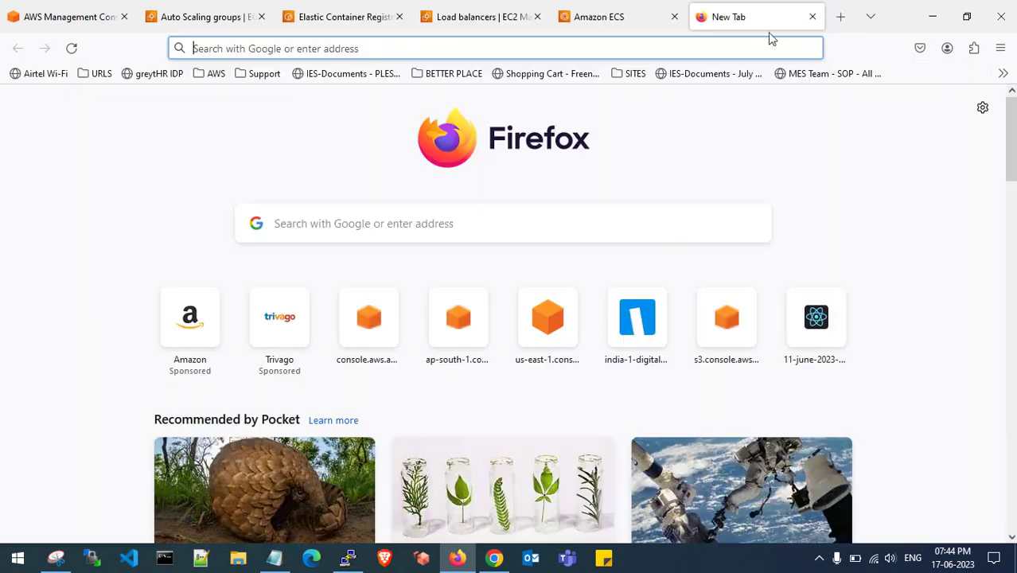
pyautogui.click(721, 43)
pyautogui.hotkey('ctrl', 'v')
pyautogui.press('Return')
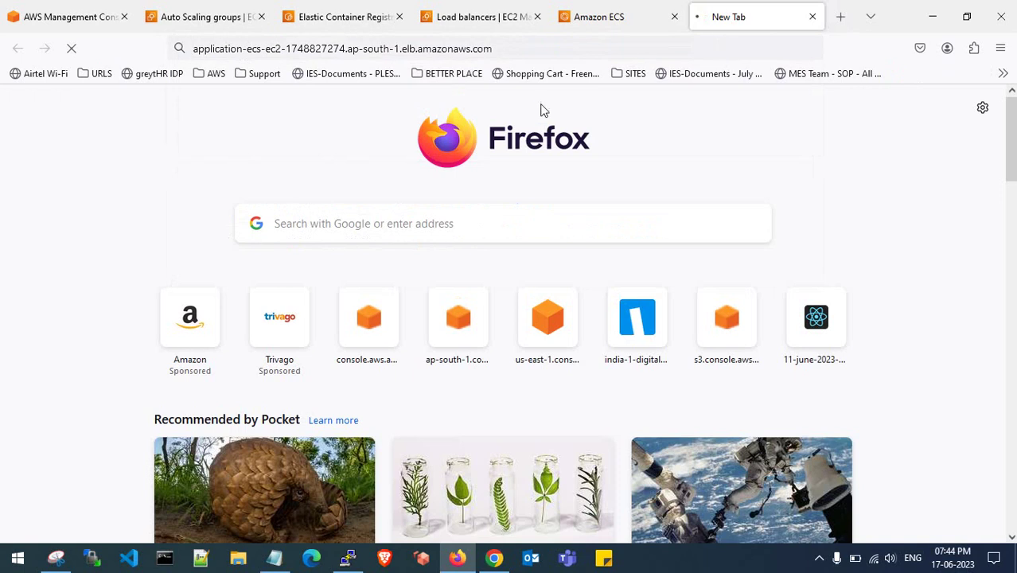
# Return to the APPLICATION-ECS-EC2 page and check the load balancer's status and listeners.
pyautogui.click(510, 16)
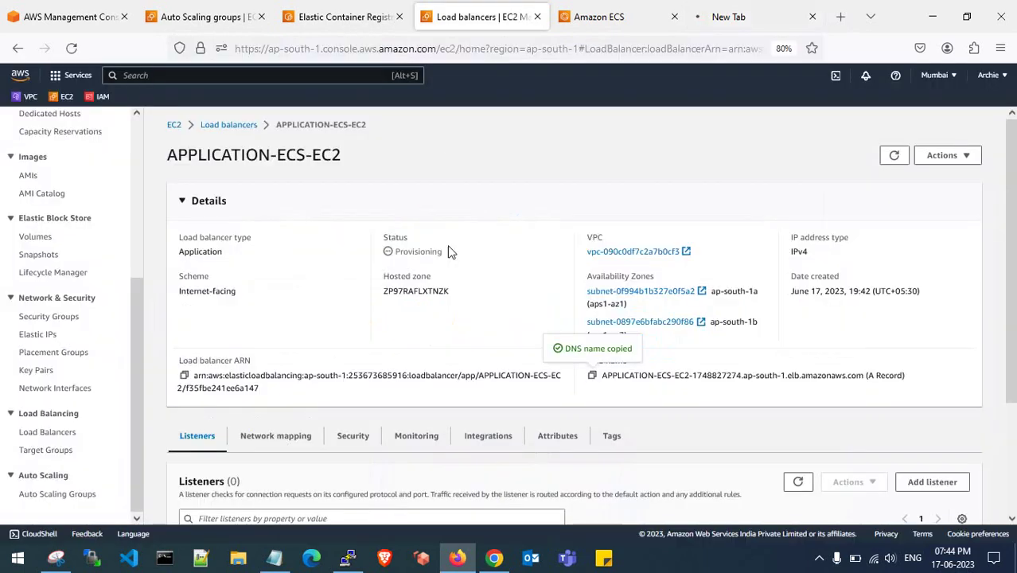
pyautogui.scroll(-1, 451, 256)
pyautogui.scroll(-2, 451, 257)
pyautogui.scroll(3, 452, 256)
pyautogui.moveTo(448, 253); pyautogui.dragTo(402, 253)
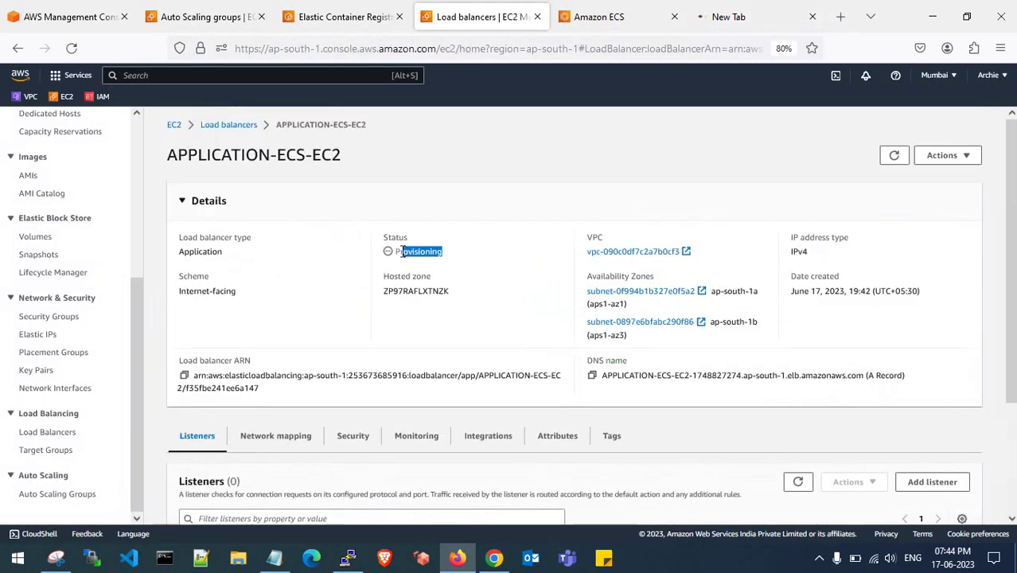
pyautogui.click(457, 230)
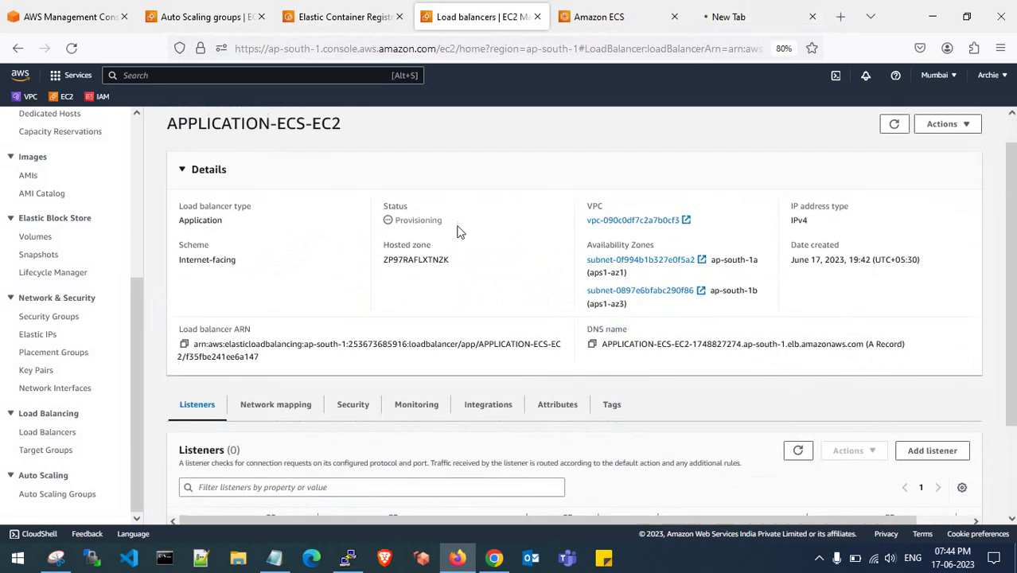
pyautogui.scroll(-3, 458, 231)
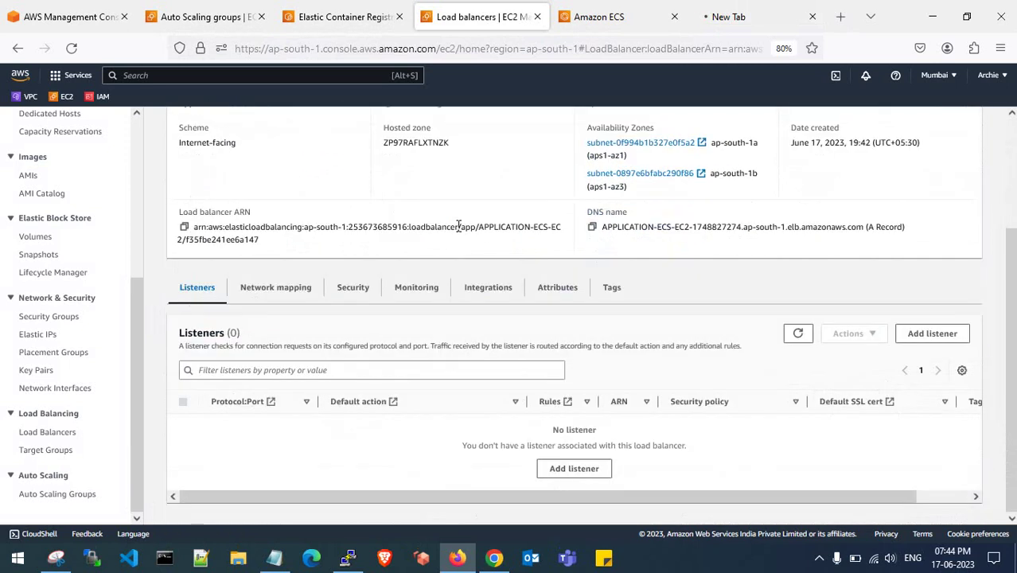
# Refresh the ECS cluster's services list again and open nginx-service-def to check its health.
pyautogui.click(613, 12)
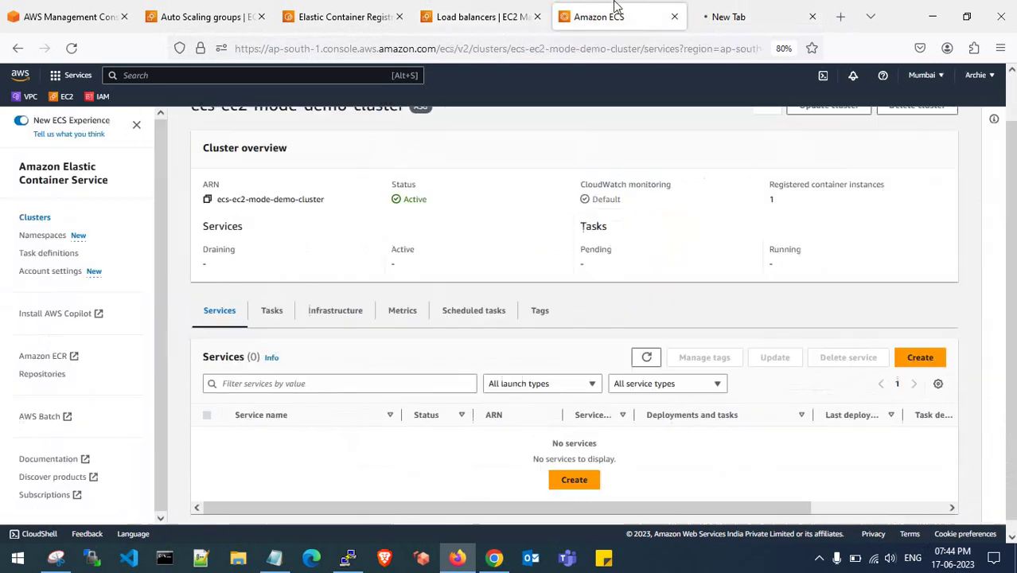
pyautogui.click(645, 359)
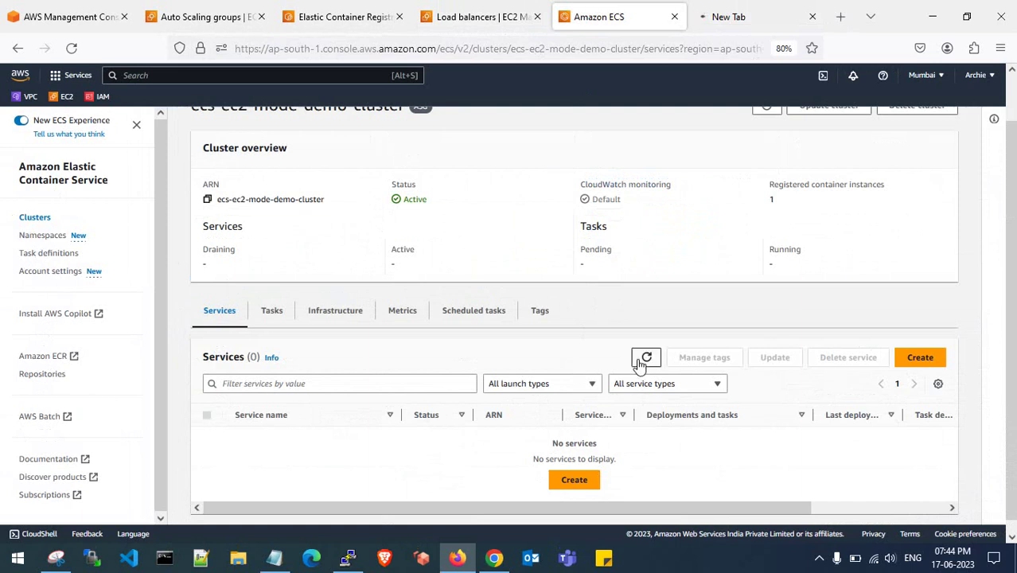
pyautogui.click(645, 359)
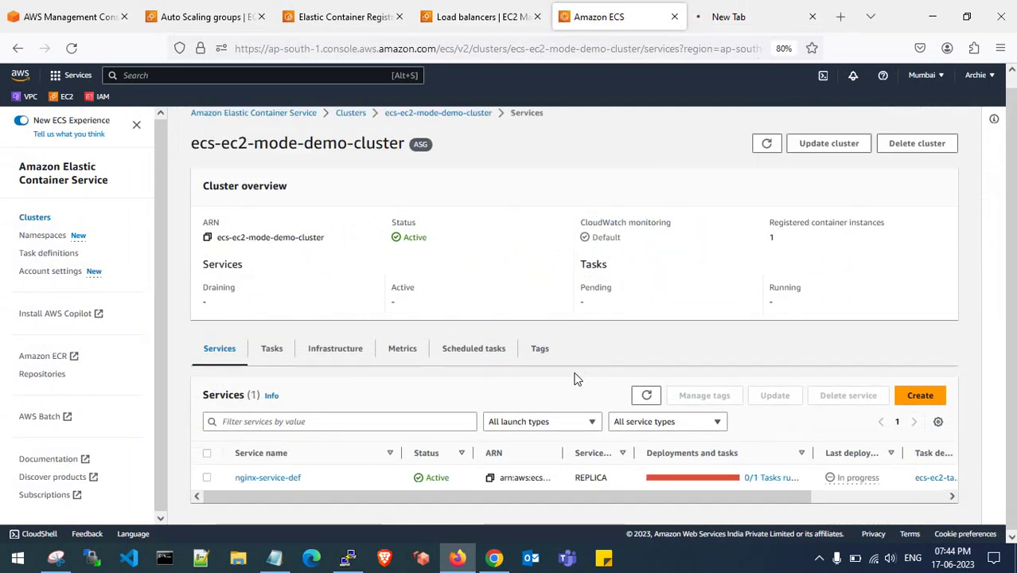
pyautogui.click(283, 477)
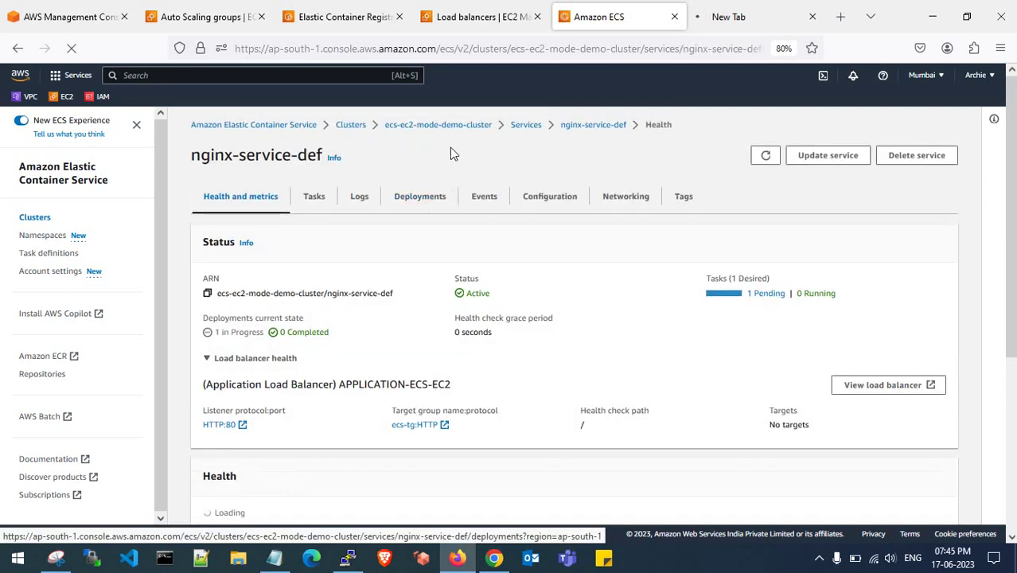
# Reopen ecs-ec2-mode-demo-cluster from the clusters list and refresh its tasks list.
pyautogui.click(351, 124)
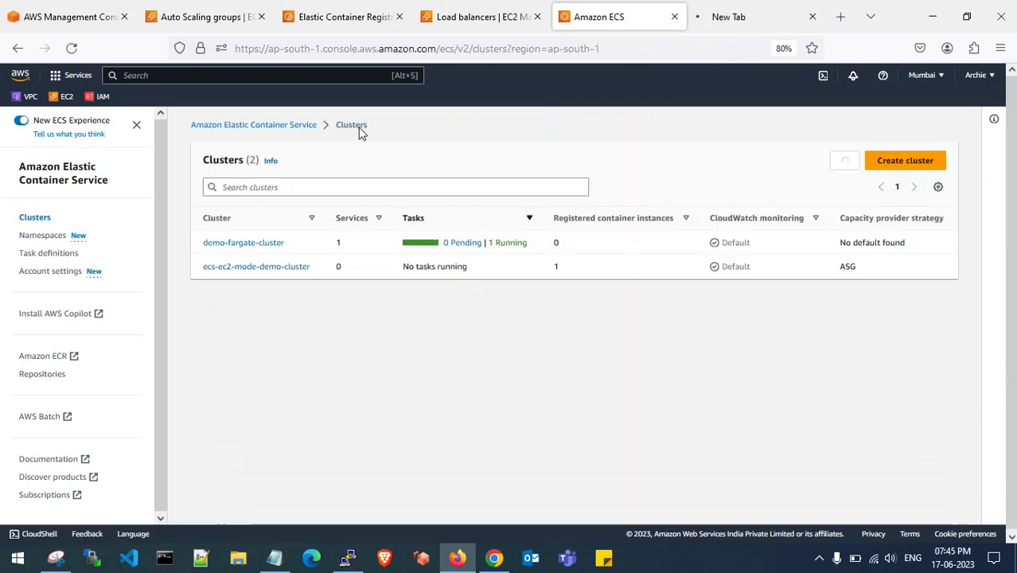
pyautogui.click(263, 267)
pyautogui.click(272, 360)
pyautogui.scroll(-2, 355, 390)
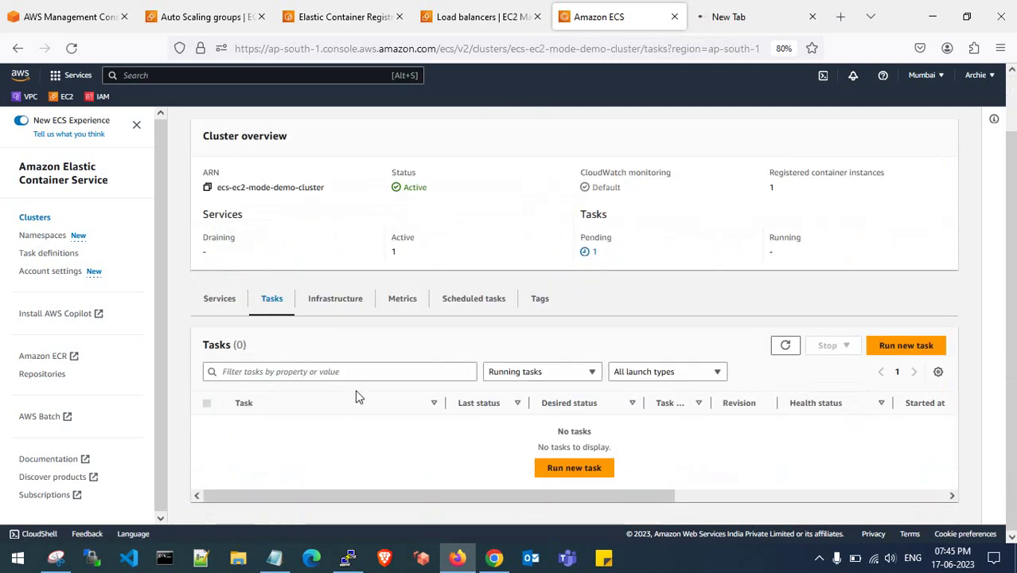
pyautogui.click(785, 346)
pyautogui.scroll(2, 784, 345)
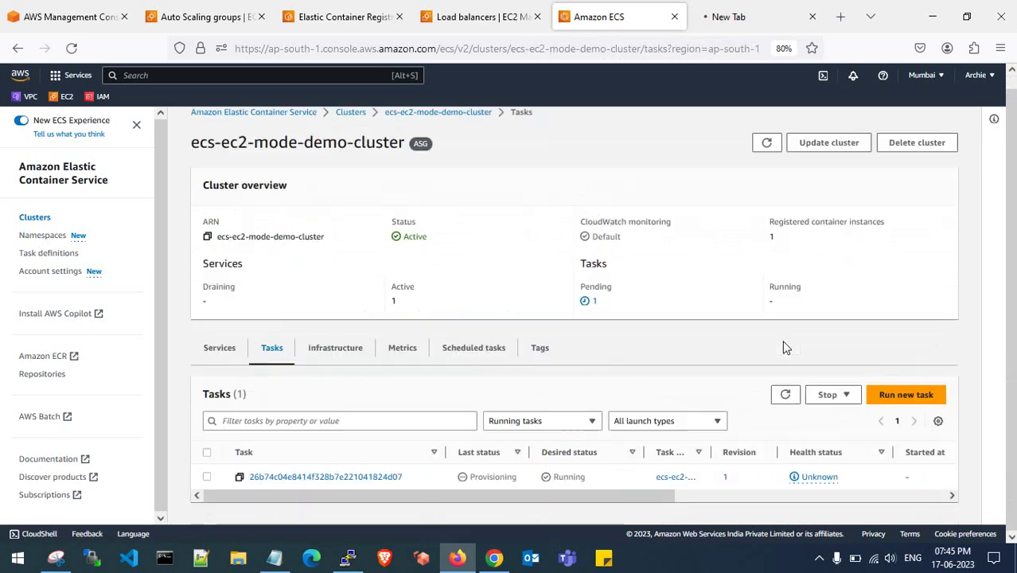
# Inspect the listed task's configuration and nginx container, and return to the cluster's tasks list.
pyautogui.click(389, 477)
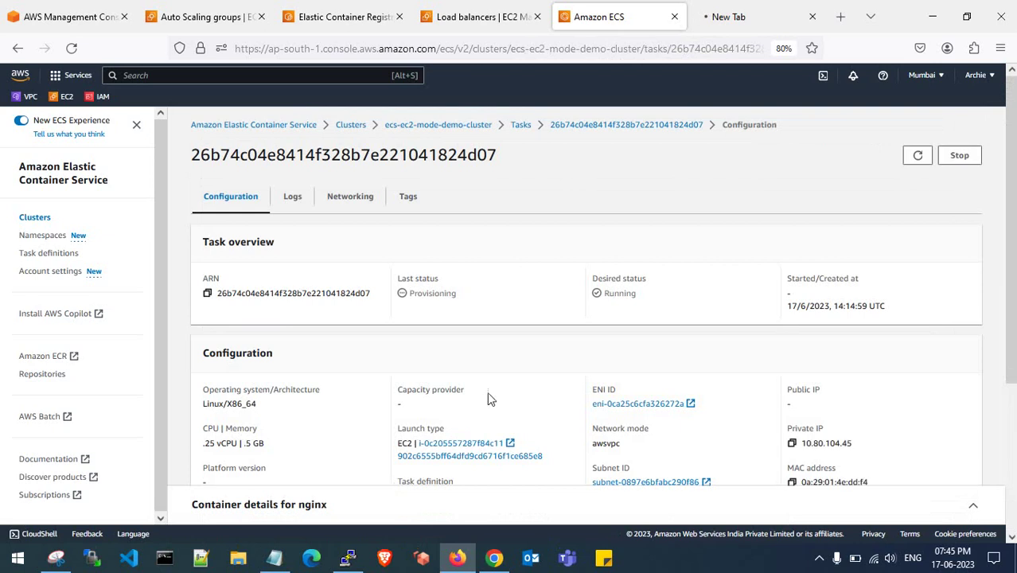
pyautogui.scroll(-3, 490, 398)
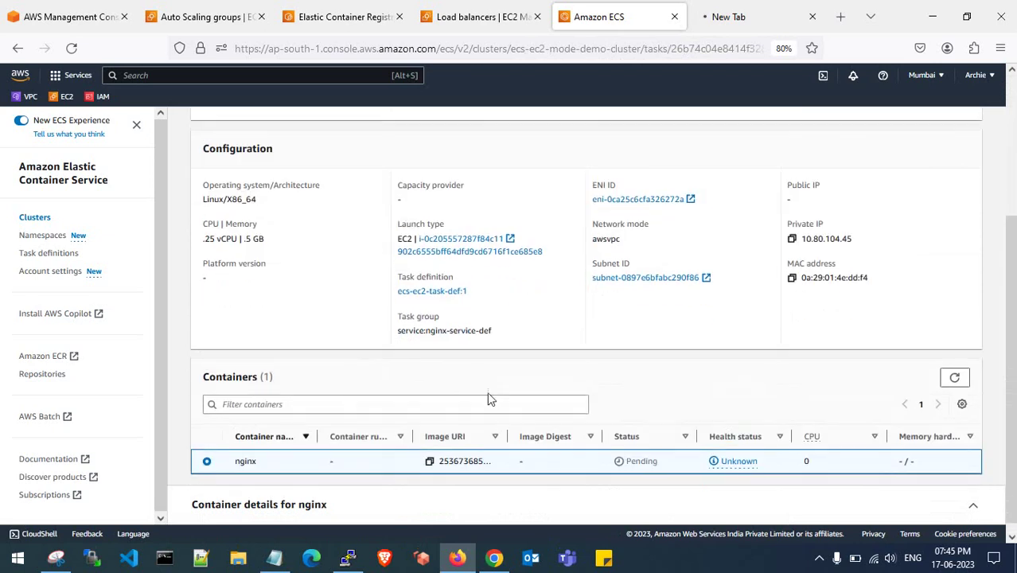
pyautogui.scroll(3, 490, 398)
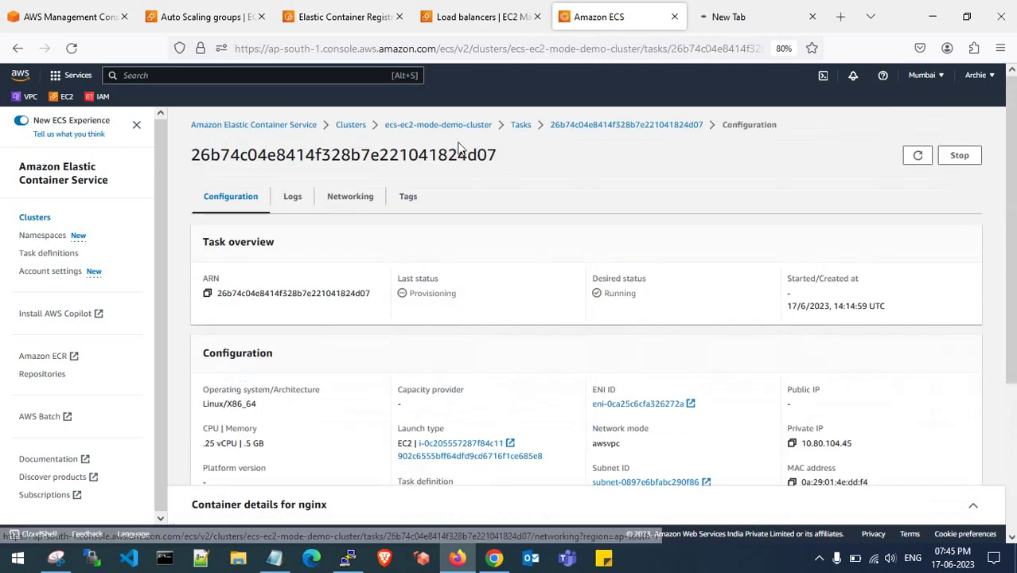
pyautogui.click(522, 127)
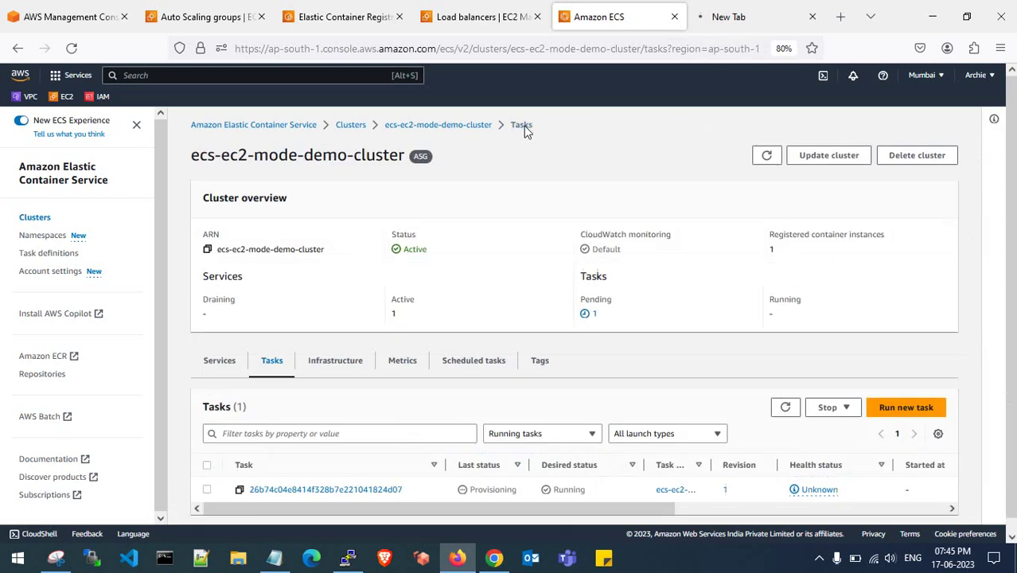
pyautogui.scroll(-1, 440, 266)
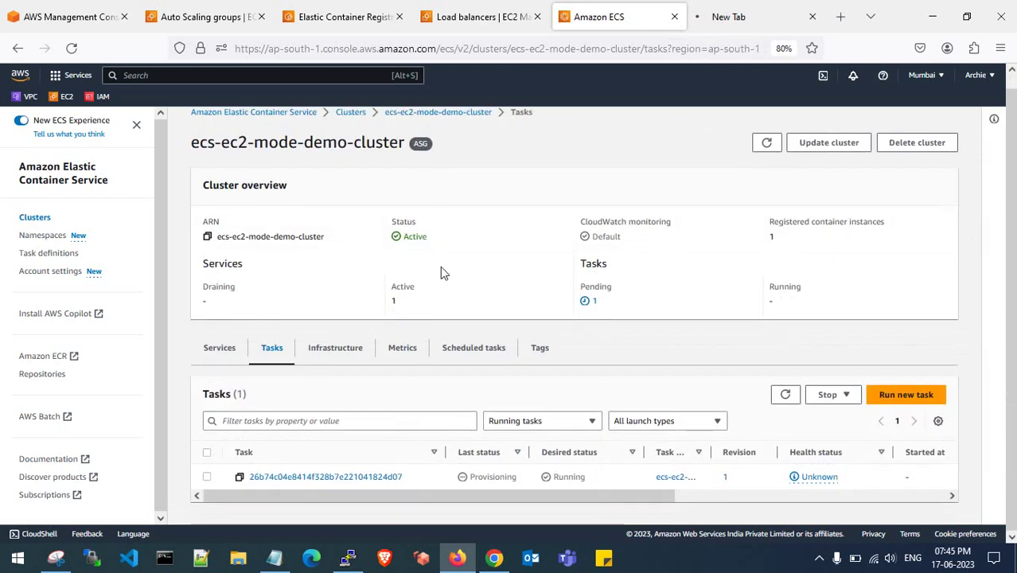
# Refresh the cluster's tasks list repeatedly to check the task's last status.
pyautogui.click(785, 395)
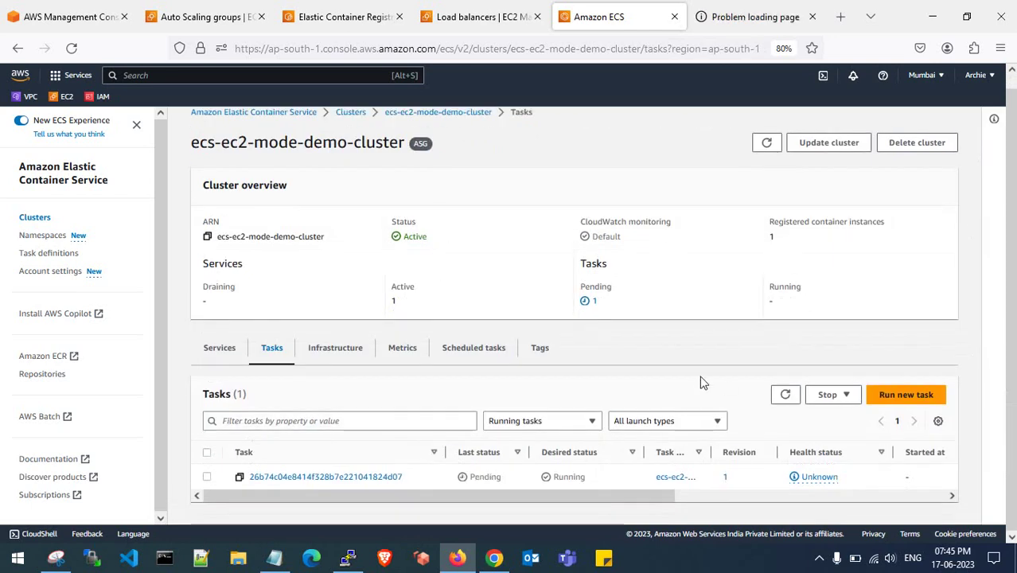
pyautogui.click(785, 402)
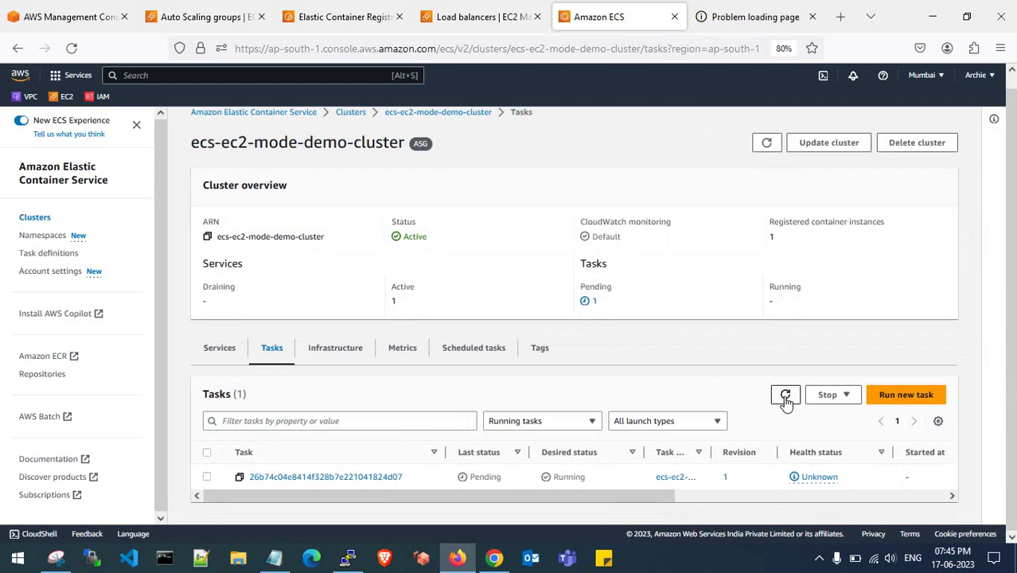
pyautogui.click(785, 396)
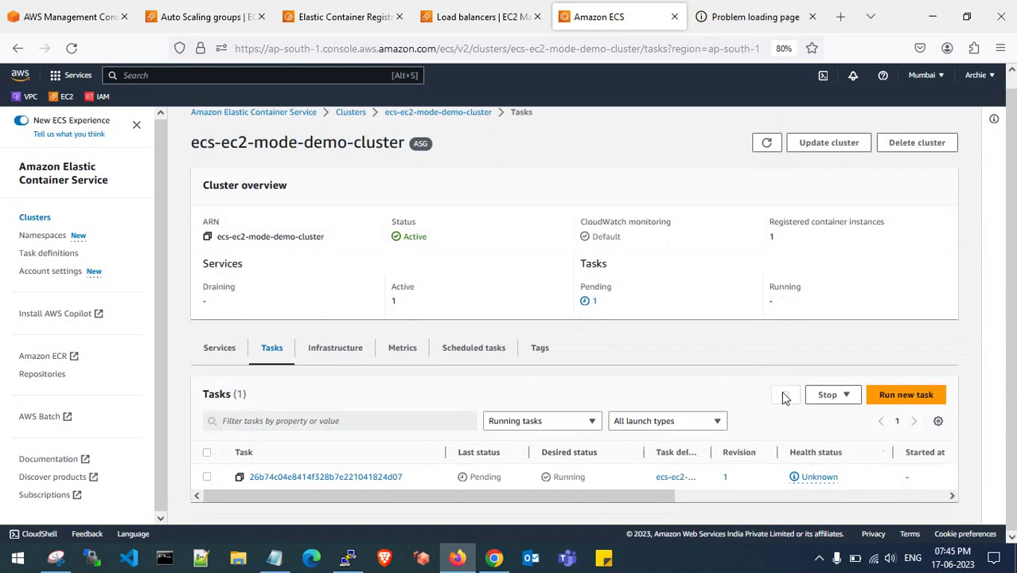
pyautogui.click(785, 398)
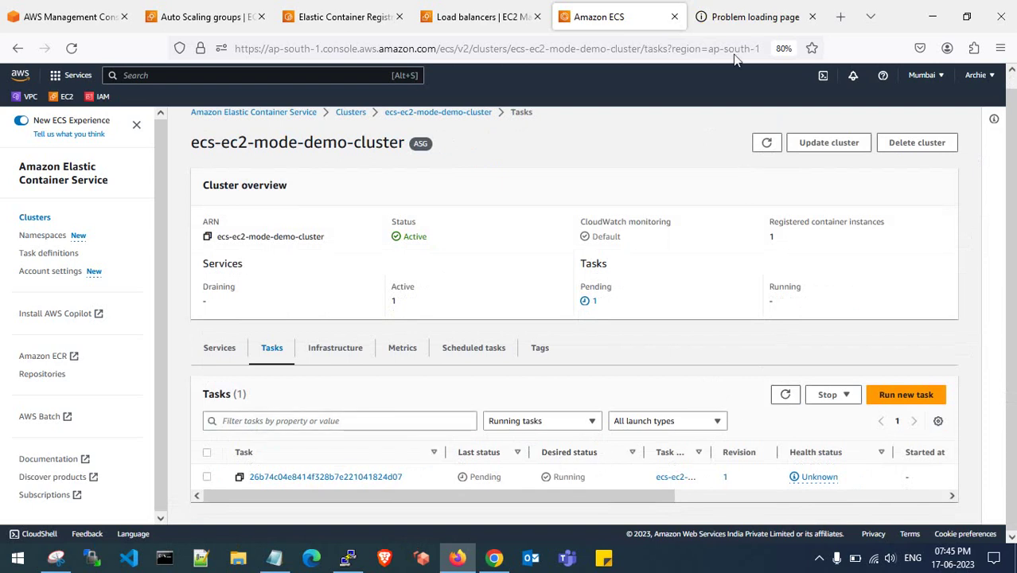
# Reload the load balancer's DNS page and return to the cluster's tasks list.
pyautogui.click(748, 16)
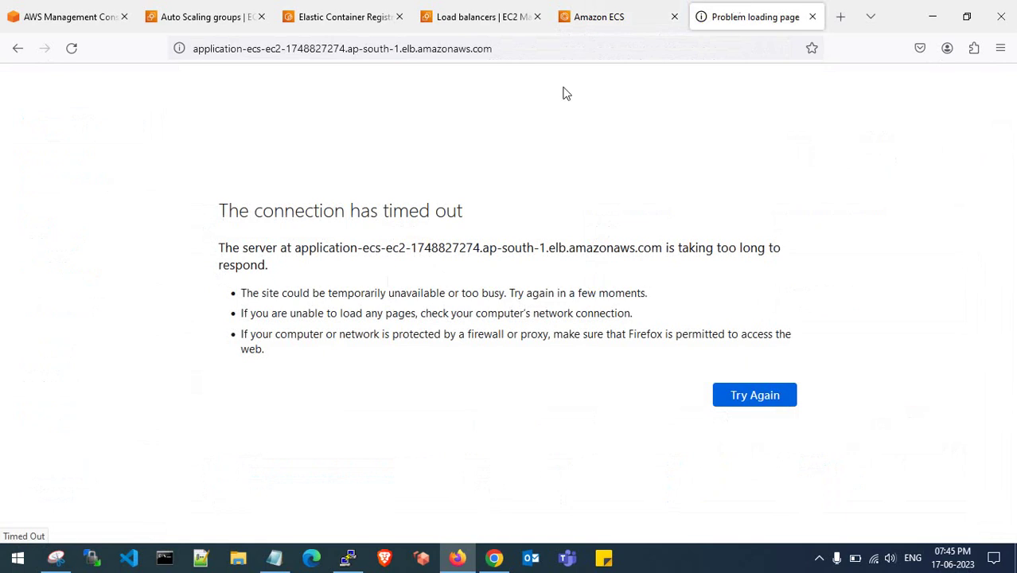
pyautogui.click(71, 47)
pyautogui.click(614, 17)
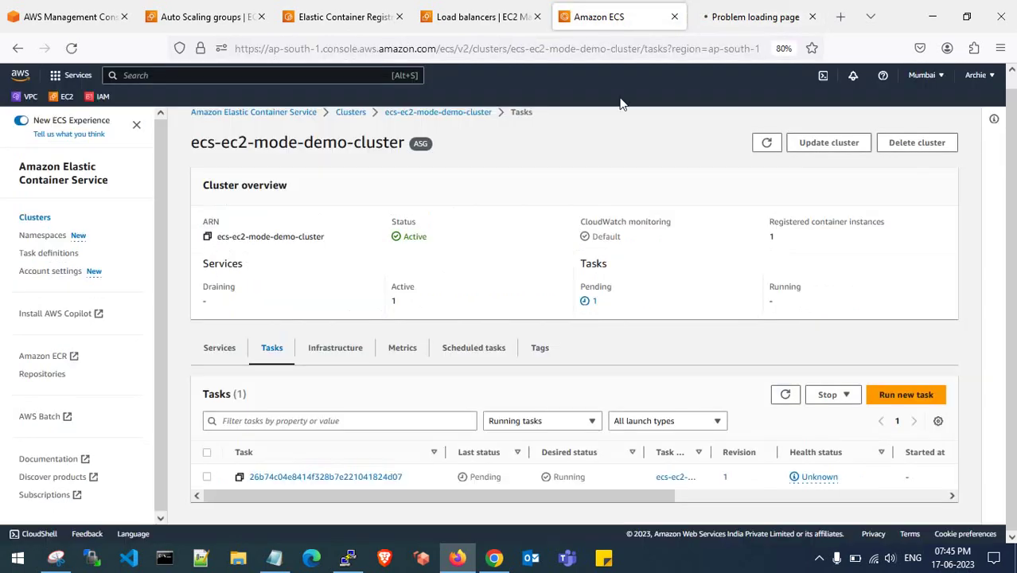
# Check the status of the APPLICATION-ECS-EC2 load balancer and open the ecs-tg target group's registered targets.
pyautogui.click(477, 17)
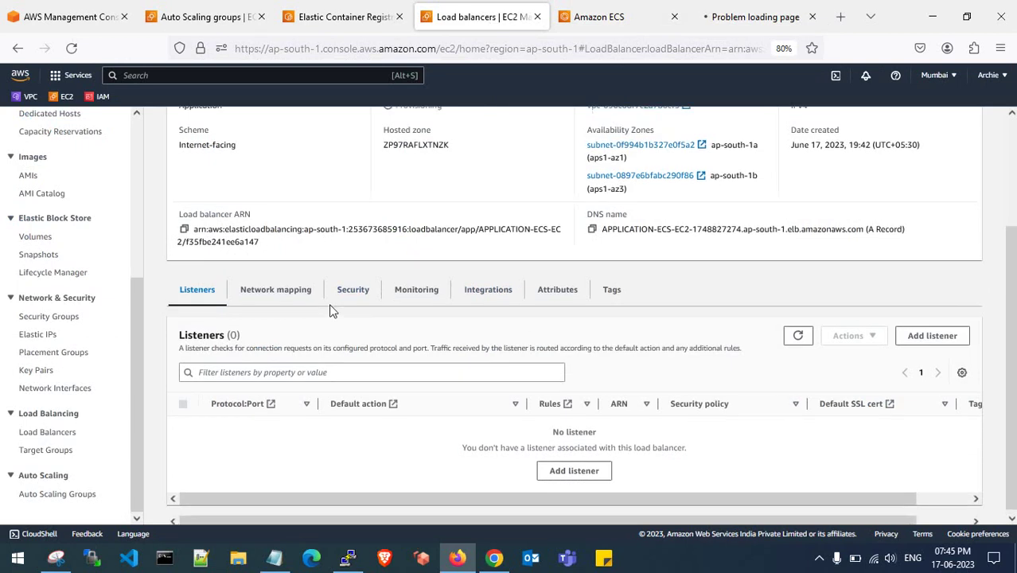
pyautogui.scroll(3, 333, 311)
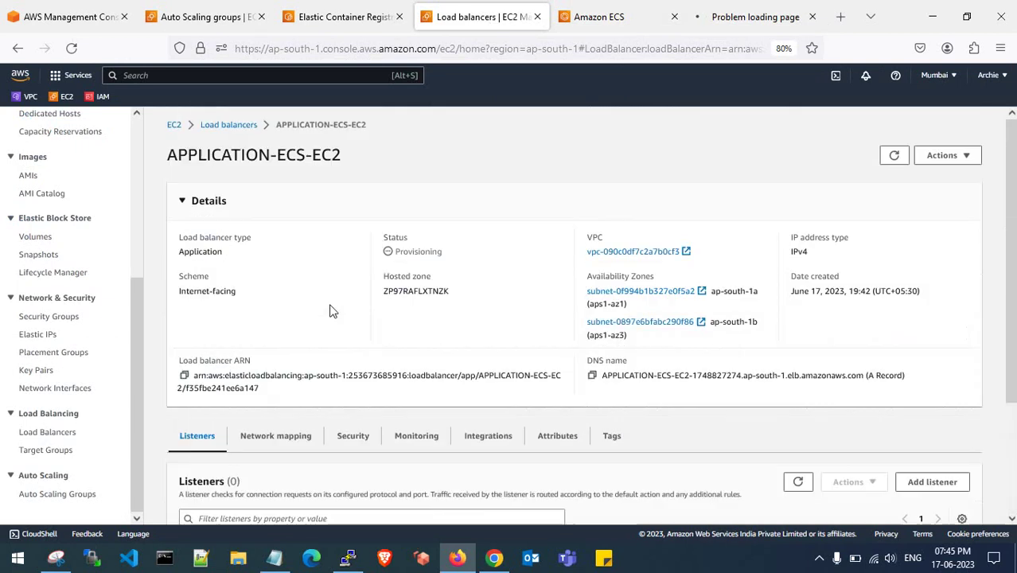
pyautogui.click(47, 451)
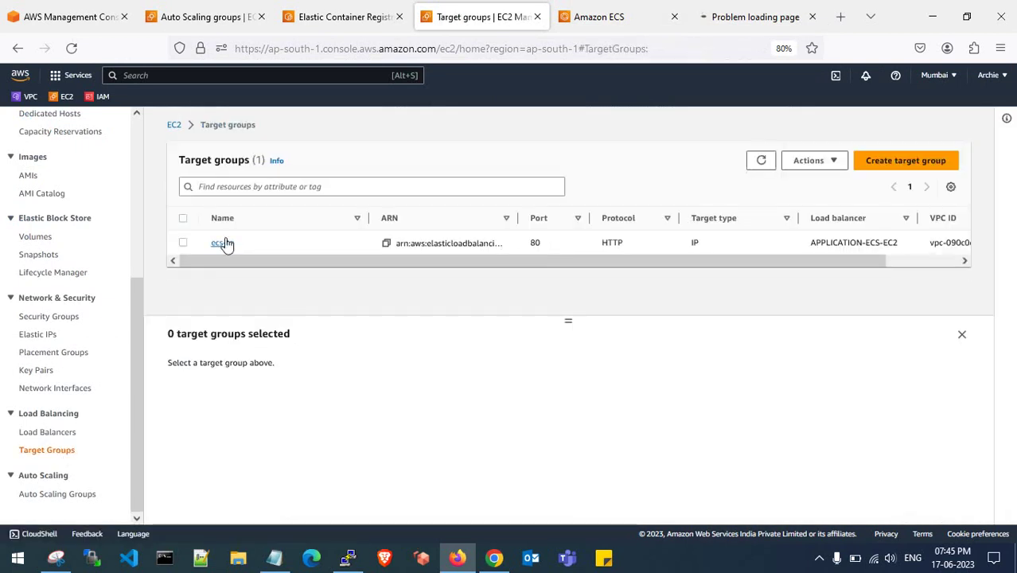
pyautogui.click(224, 243)
pyautogui.scroll(-2, 356, 390)
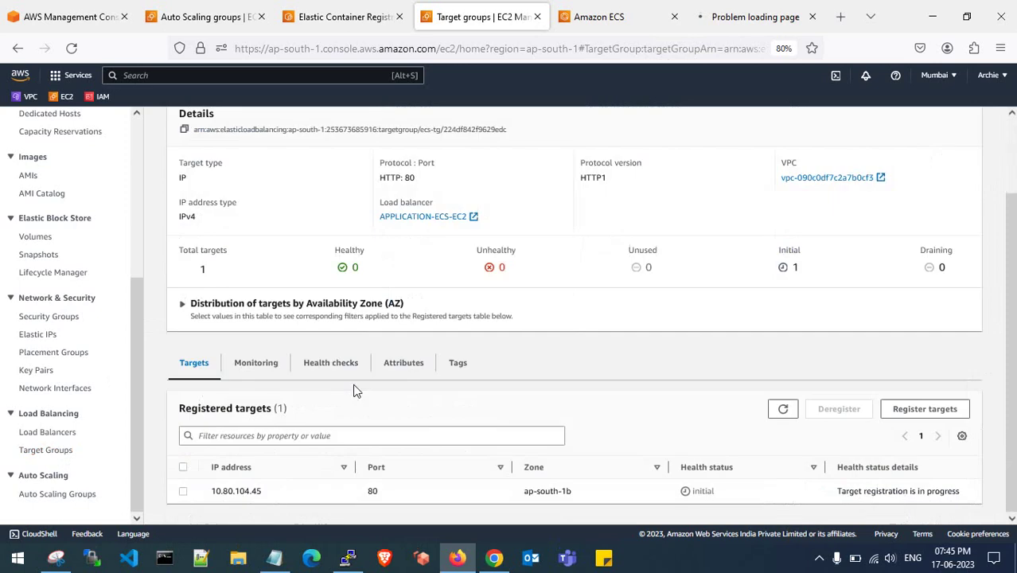
# Refresh the registered targets of ecs-tg repeatedly to check the target's health status.
pyautogui.click(783, 410)
pyautogui.scroll(-2, 745, 413)
pyautogui.click(785, 411)
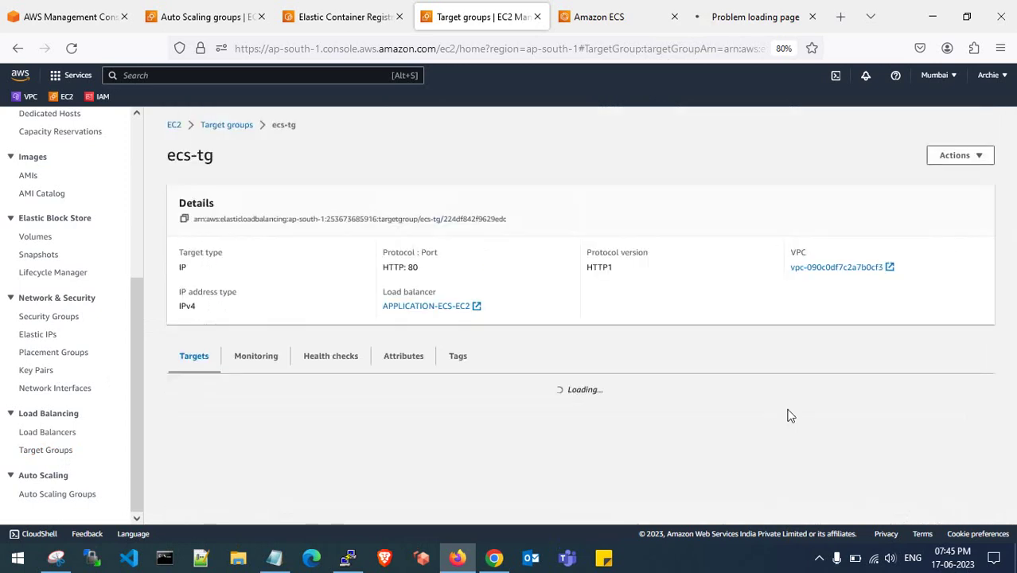
pyautogui.scroll(-2, 756, 422)
pyautogui.click(788, 415)
pyautogui.scroll(-2, 756, 426)
pyautogui.click(784, 413)
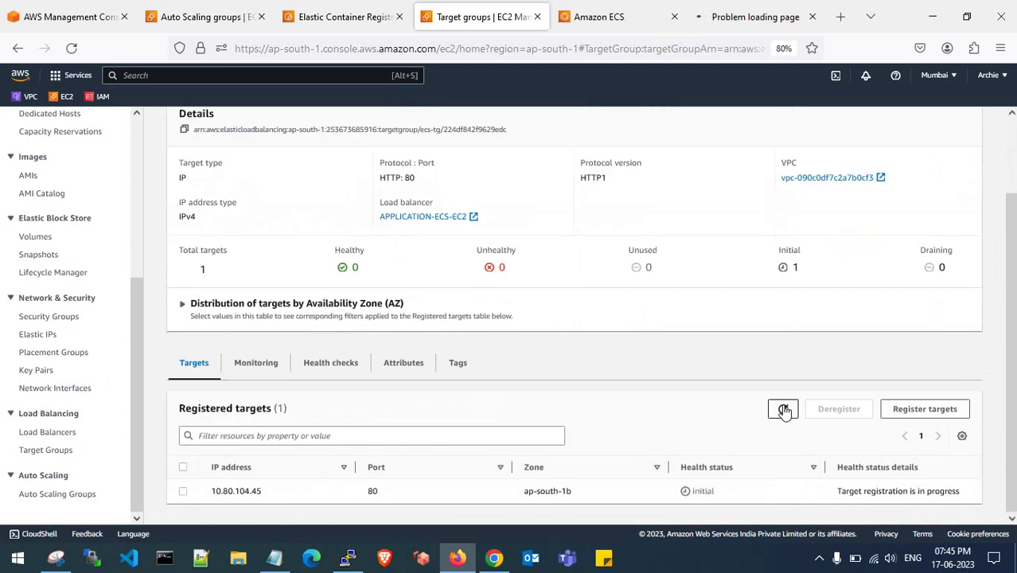
pyautogui.scroll(-2, 722, 420)
pyautogui.click(781, 422)
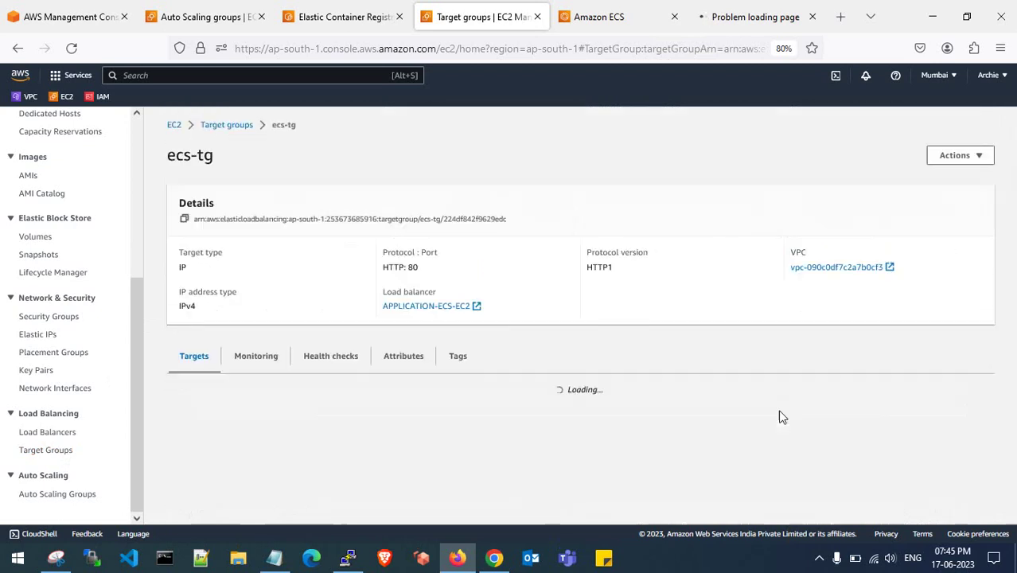
pyautogui.scroll(-2, 740, 418)
pyautogui.click(787, 415)
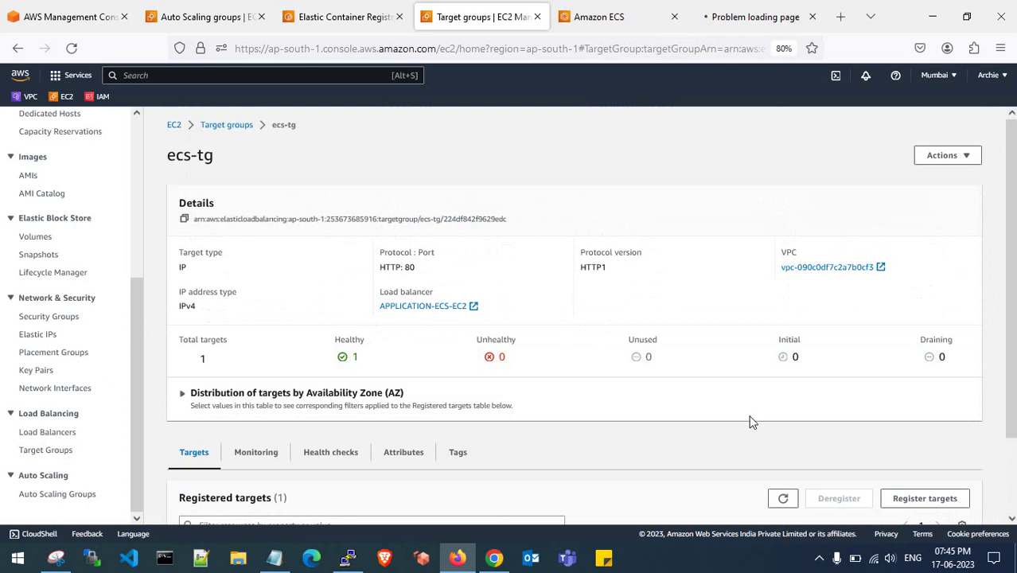
pyautogui.scroll(-2, 750, 420)
pyautogui.click(784, 412)
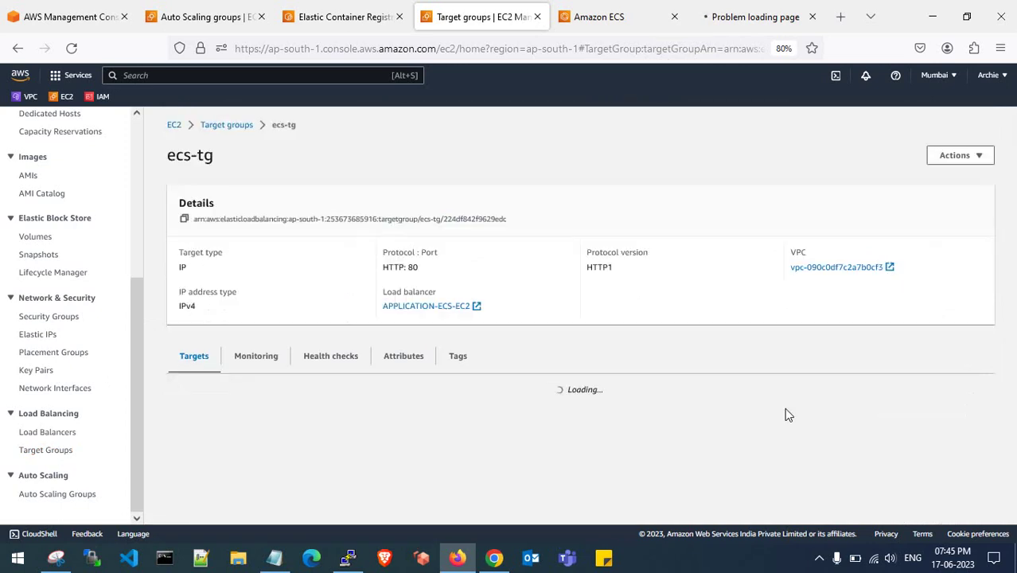
pyautogui.scroll(-2, 711, 427)
pyautogui.click(785, 414)
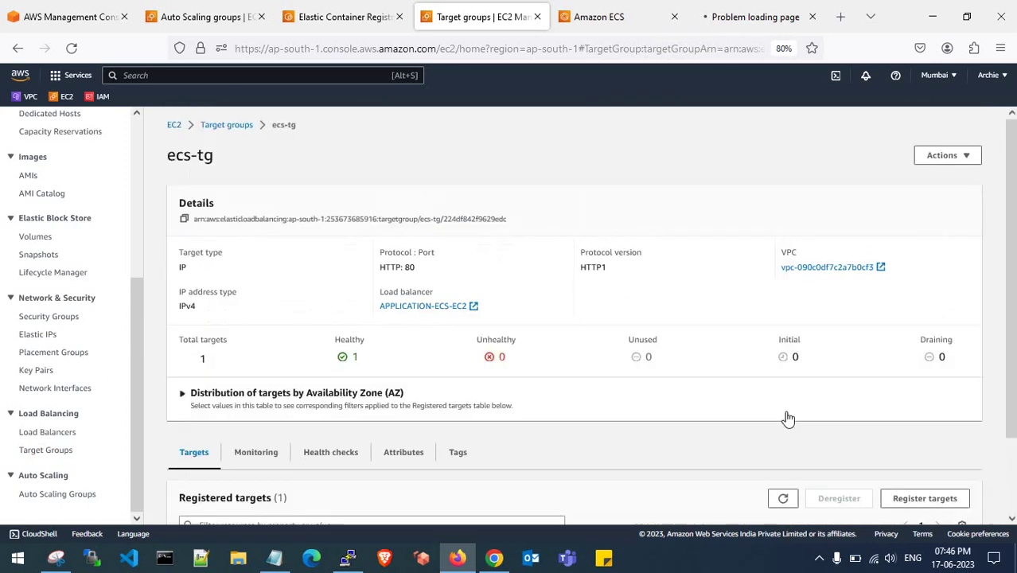
# Check whether the load balancer's DNS page loads and refresh the ECS cluster's tasks list.
pyautogui.click(758, 7)
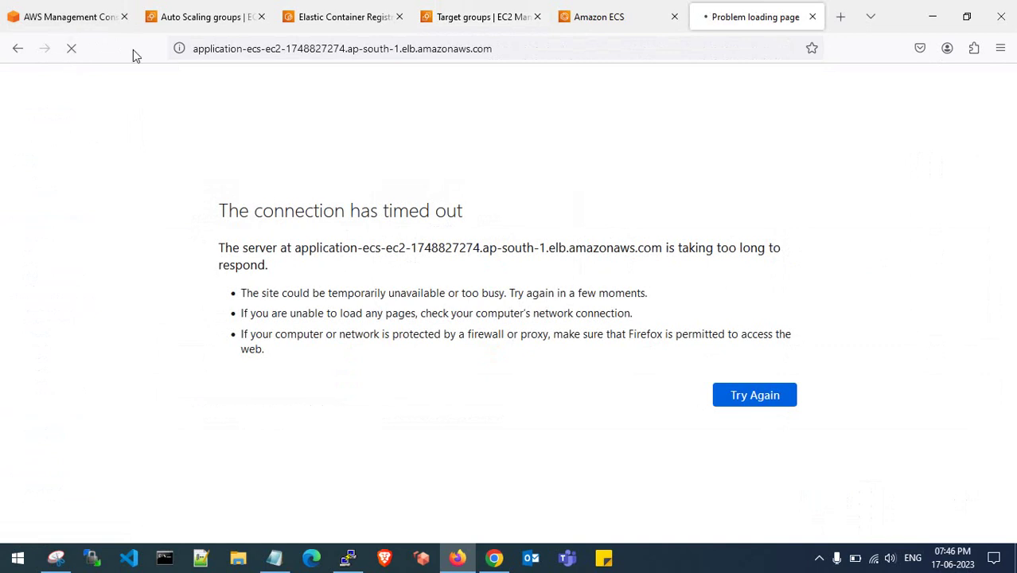
pyautogui.click(610, 17)
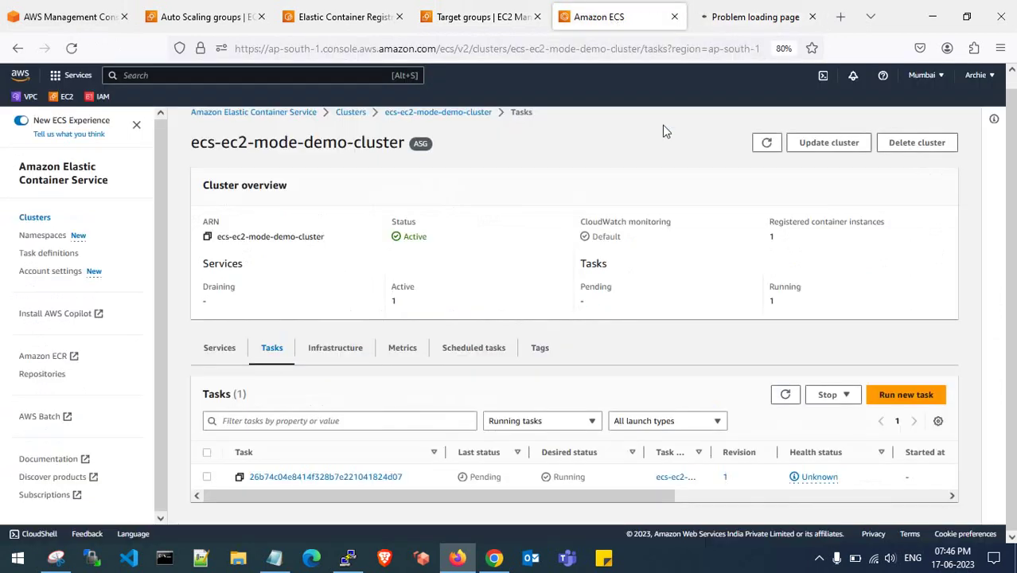
pyautogui.click(729, 24)
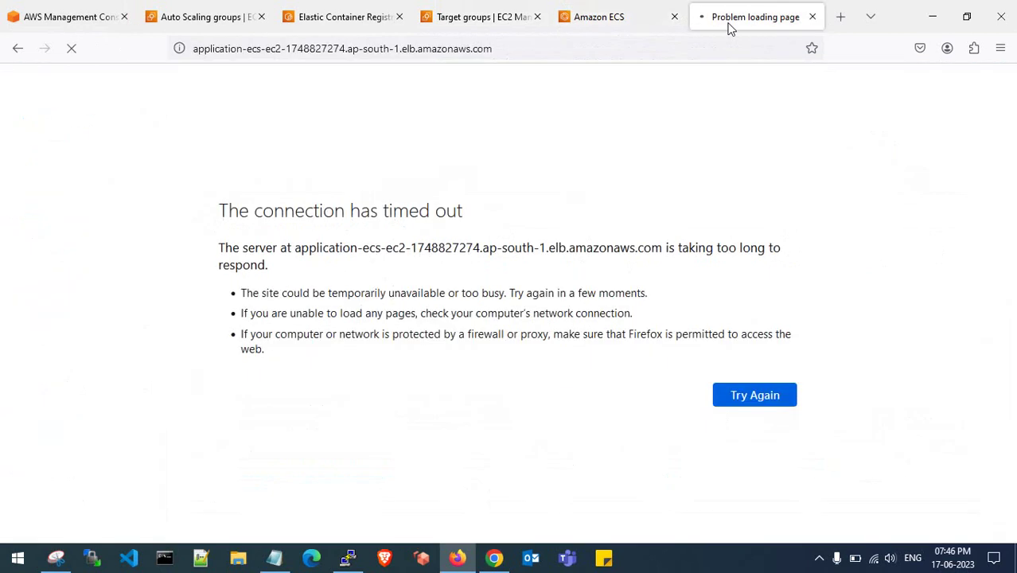
pyautogui.hotkey('ctrl', 'shift', 'Tab')
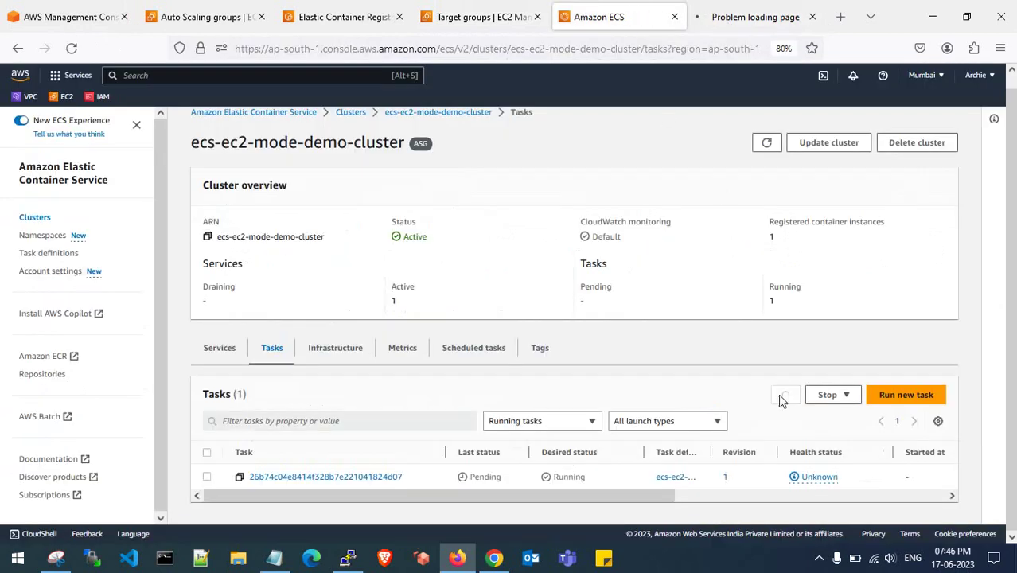
pyautogui.click(784, 399)
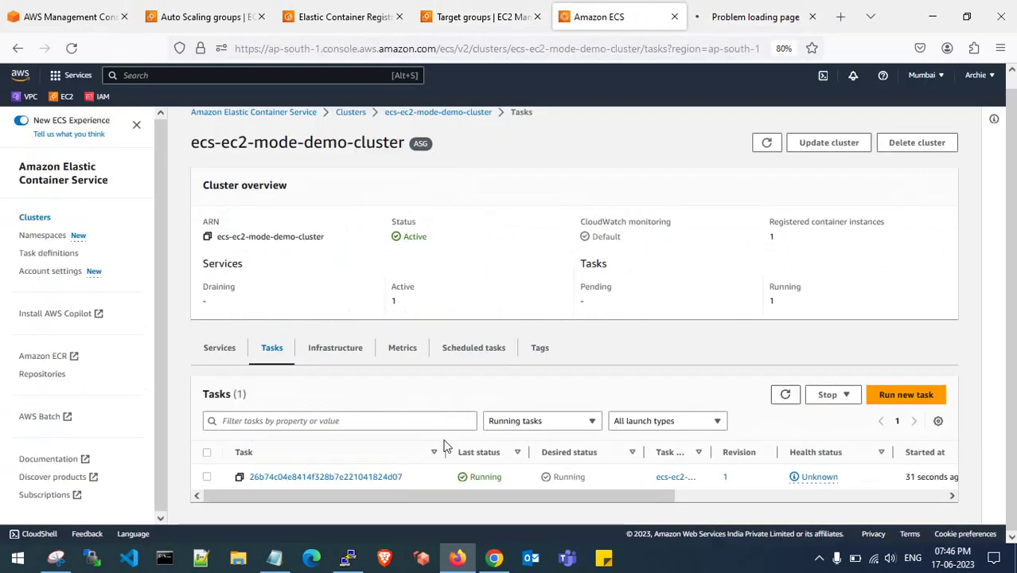
# Recheck the load balancer's DNS page and refresh the target health in the ecs-tg target group.
pyautogui.click(721, 16)
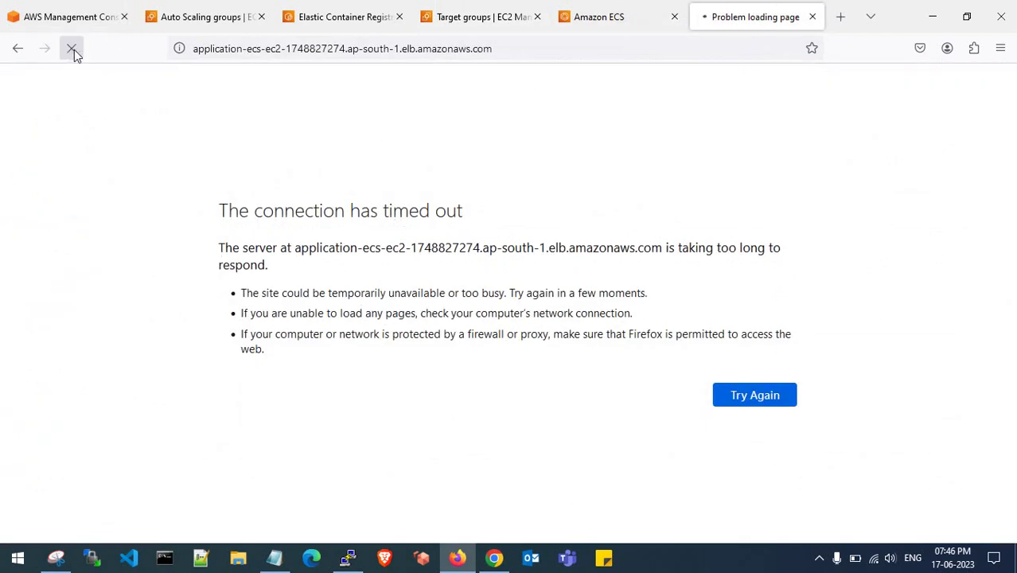
pyautogui.click(613, 15)
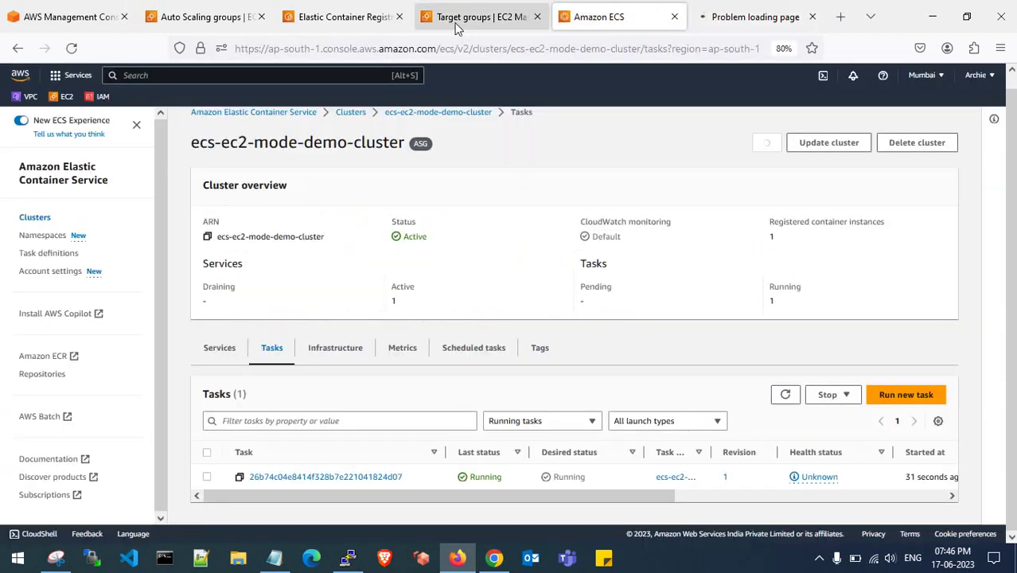
pyautogui.click(456, 17)
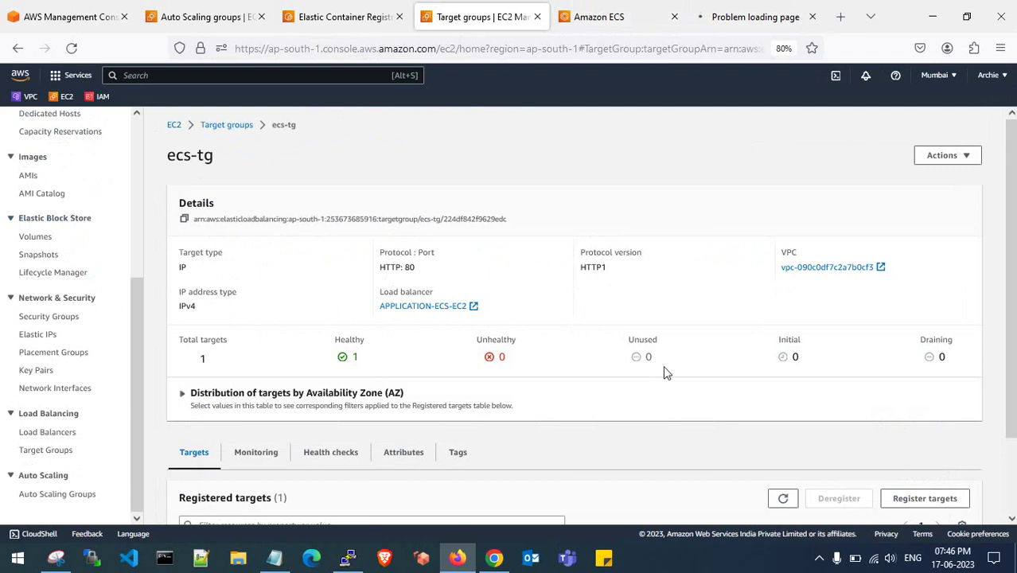
pyautogui.scroll(-2, 665, 371)
pyautogui.click(788, 412)
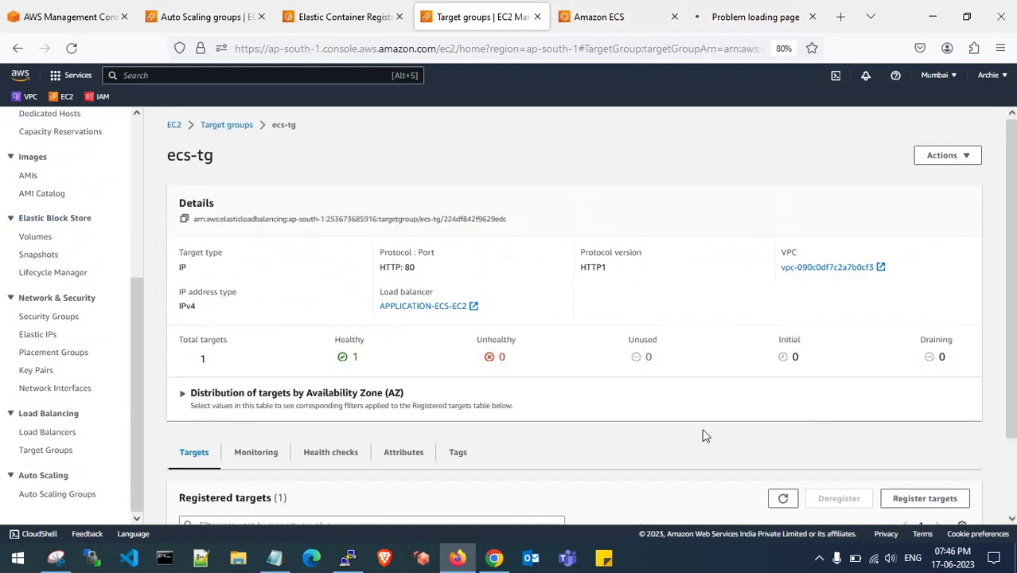
pyautogui.scroll(-2, 705, 435)
pyautogui.click(781, 408)
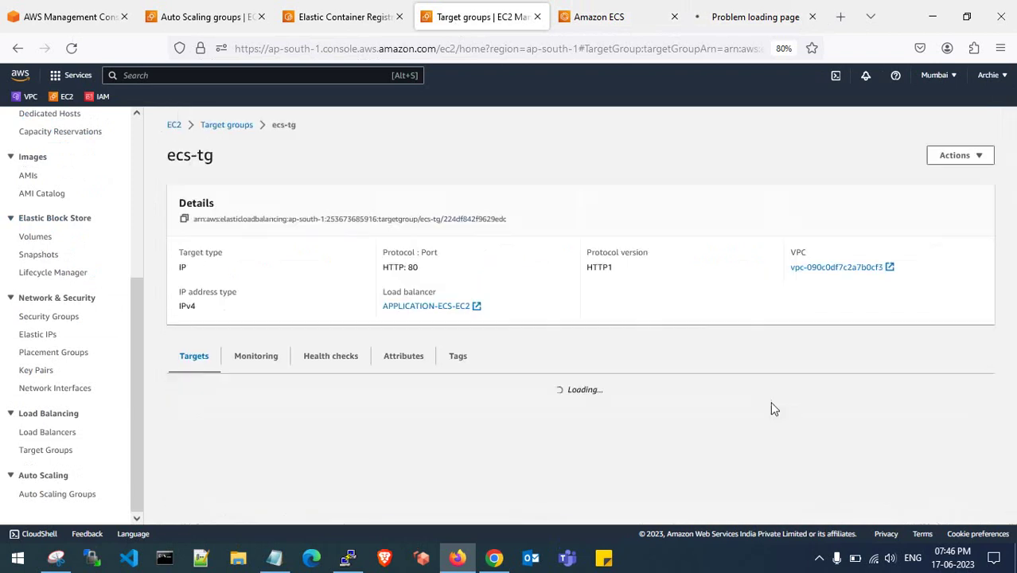
# Look at the DNS page once more and check the state of APPLICATION-ECS-EC2 in the load balancers list.
pyautogui.click(753, 17)
pyautogui.click(478, 16)
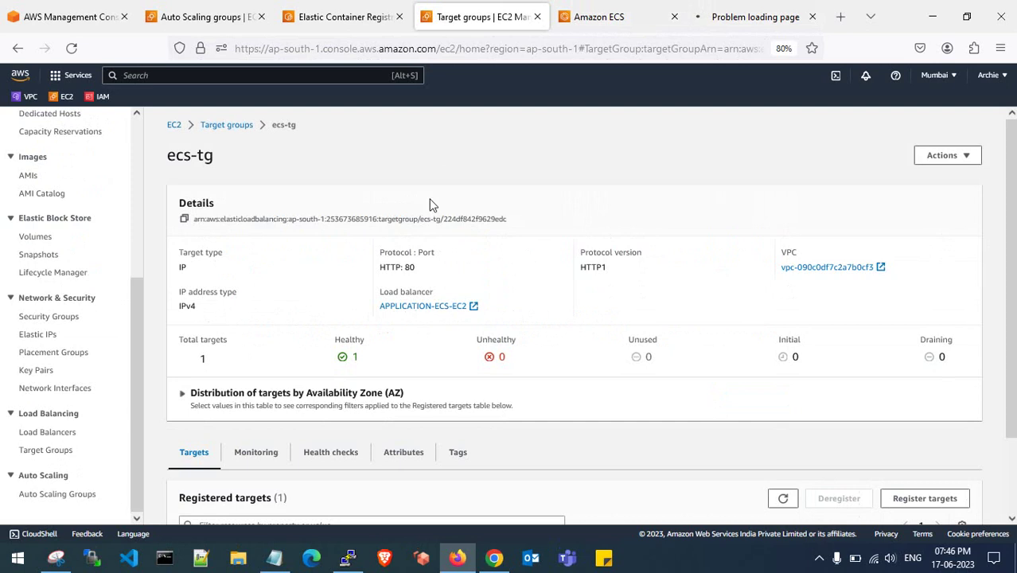
pyautogui.click(46, 433)
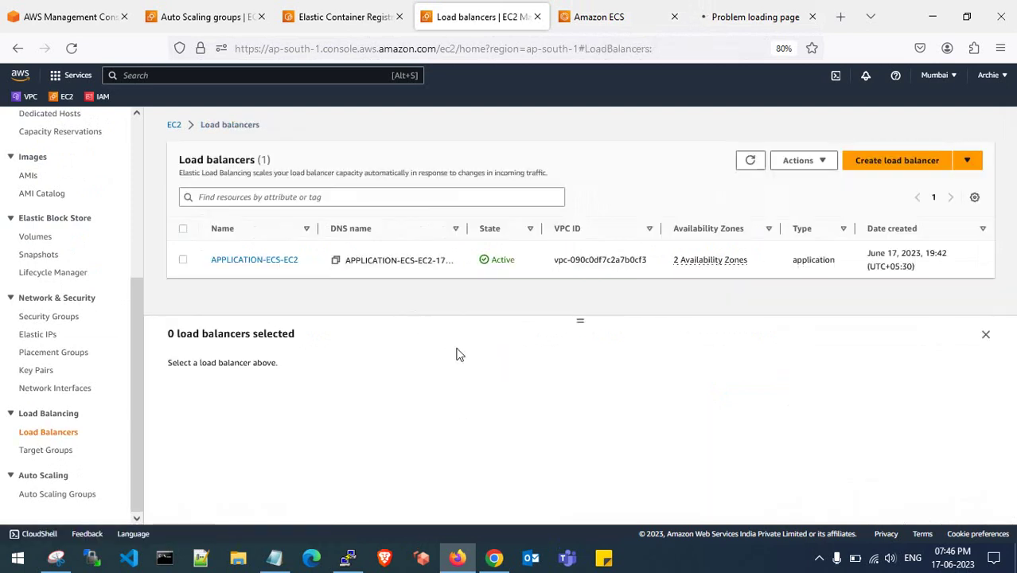
# Copy the DNS name of APPLICATION-ECS-EC2, open it in a new browser tab, and close the old timed-out tab.
pyautogui.click(335, 260)
pyautogui.click(840, 17)
pyautogui.click(731, 45)
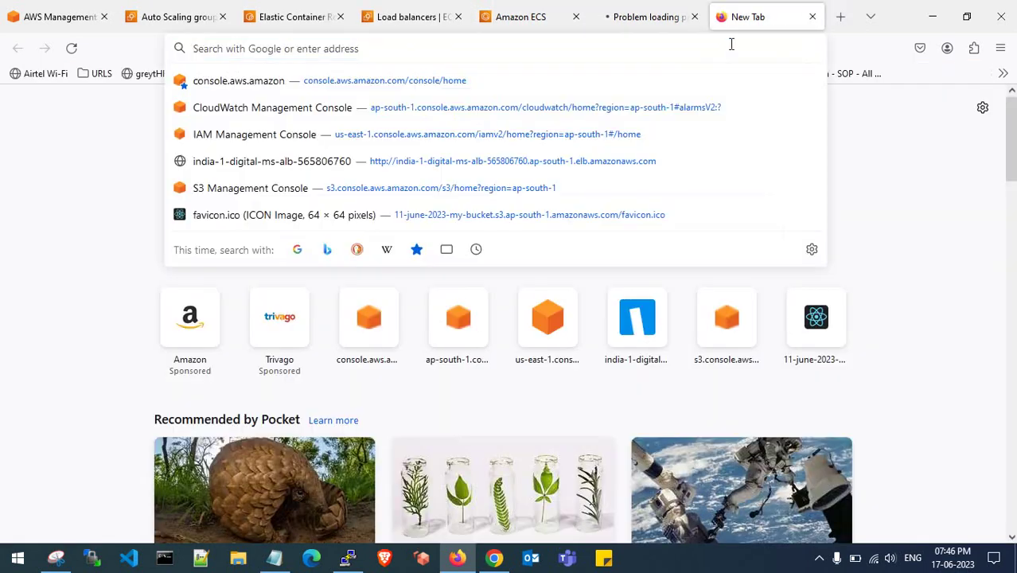
pyautogui.hotkey('ctrl', 'v')
pyautogui.press('Return')
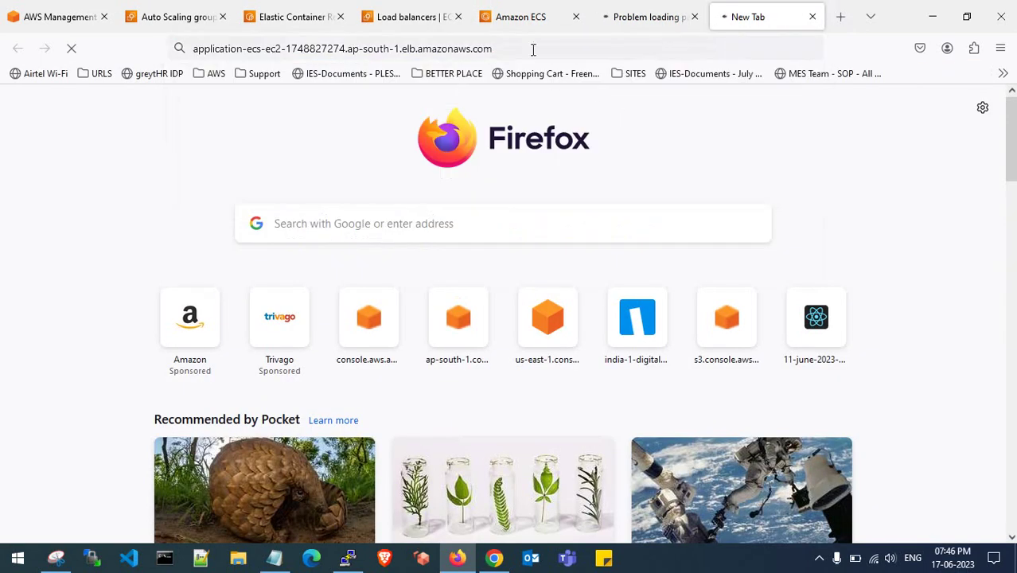
pyautogui.click(645, 17)
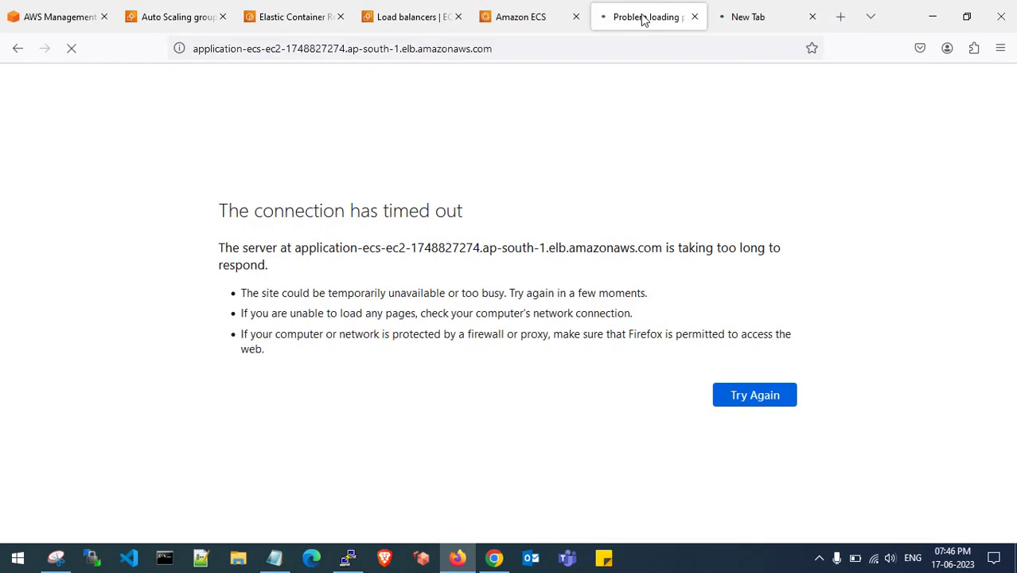
pyautogui.click(695, 17)
# Return to ecs-ec2-mode-demo-cluster and refresh its tasks list to recheck the task's status and health.
pyautogui.click(551, 16)
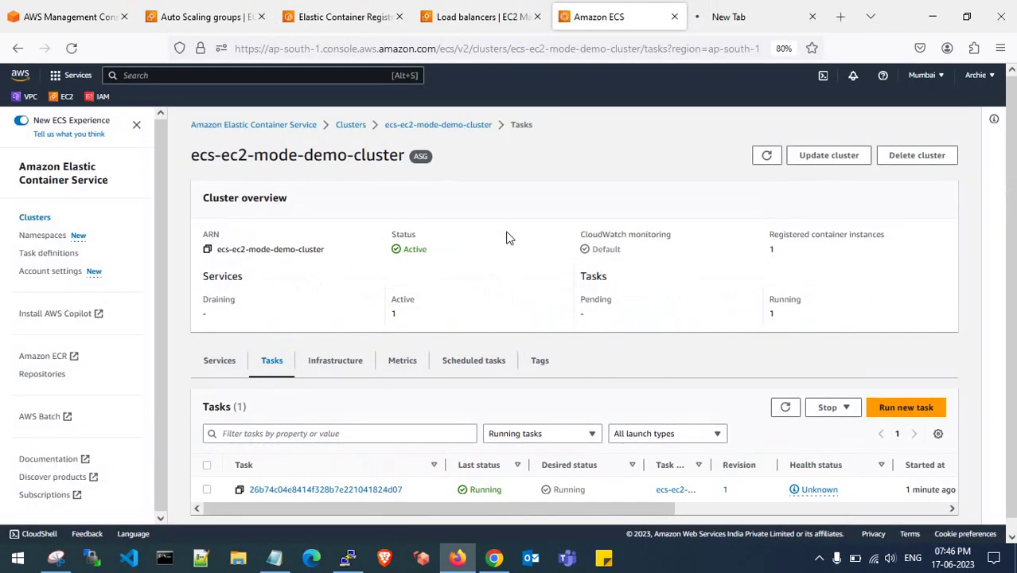
pyautogui.click(781, 397)
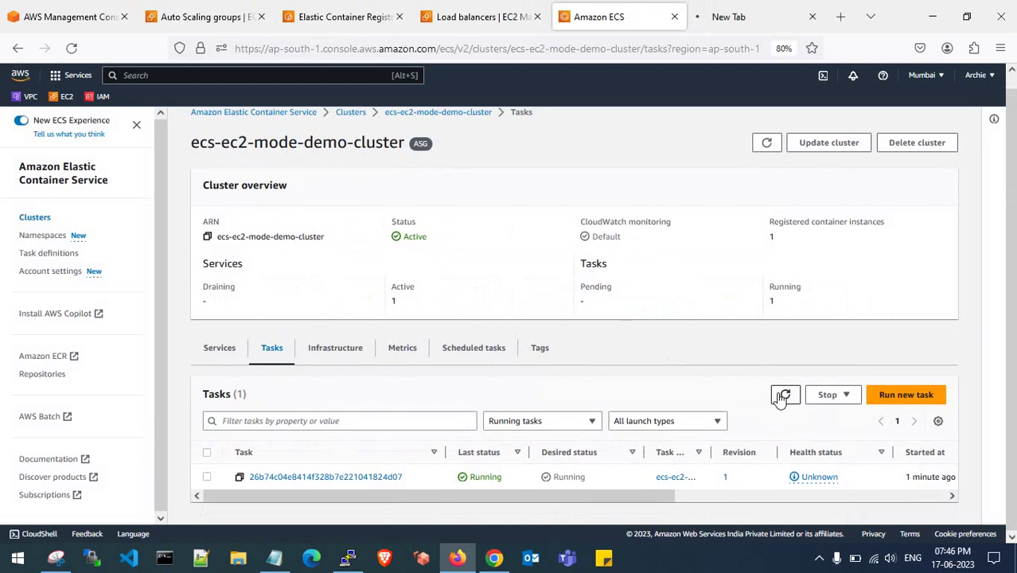
pyautogui.click(781, 398)
pyautogui.click(781, 397)
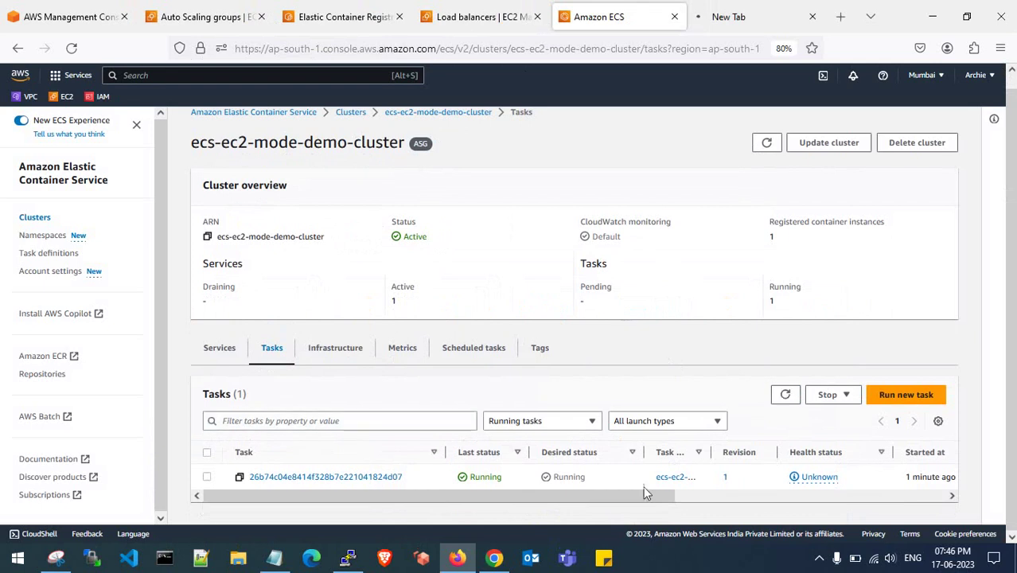
pyautogui.moveTo(617, 499); pyautogui.dragTo(519, 521)
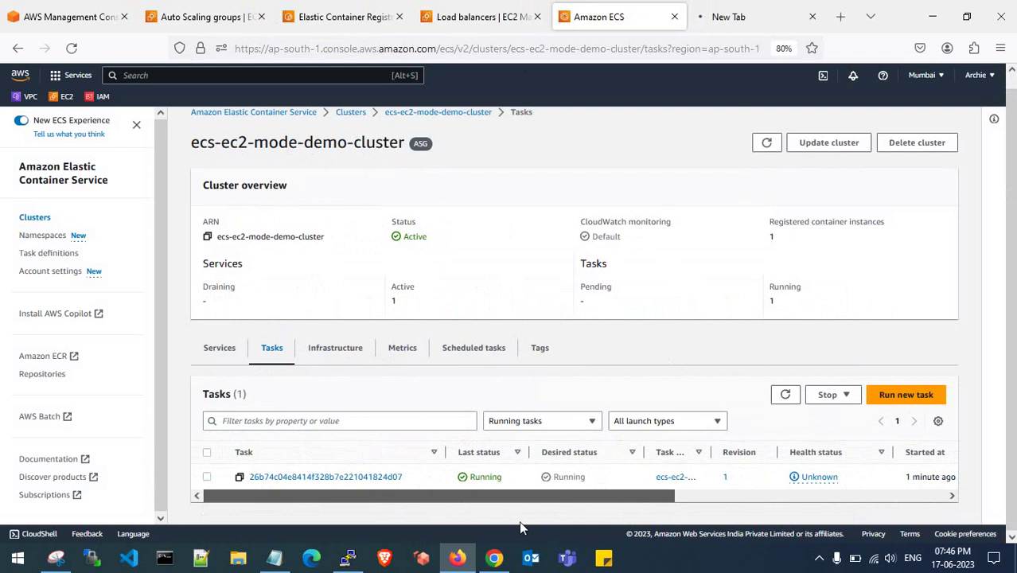
# Open the running task in ecs-ec2-mode-demo-cluster, review its configuration, and refresh the nginx container's status and health details.
pyautogui.click(391, 476)
pyautogui.scroll(-3, 557, 358)
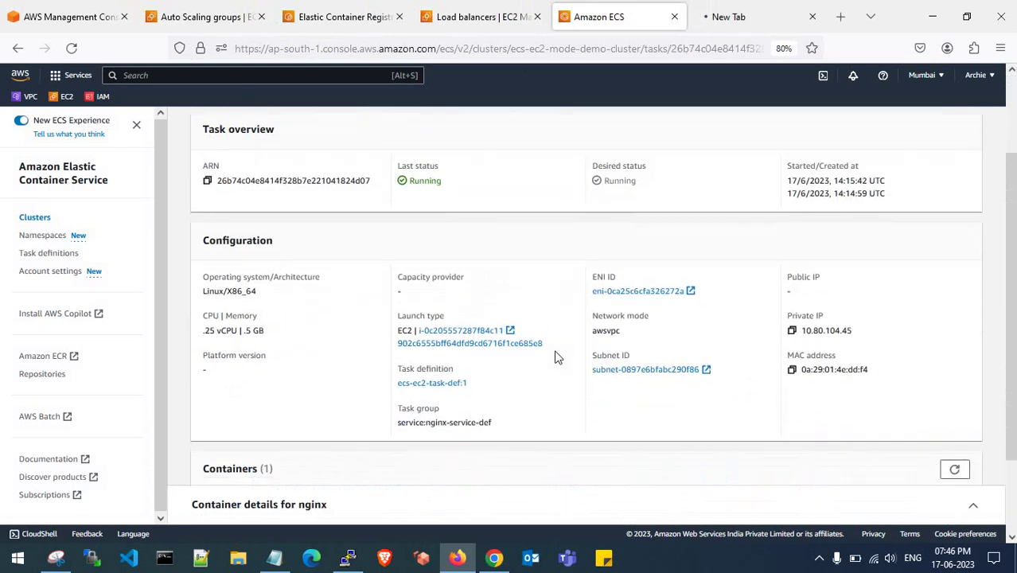
pyautogui.scroll(-1, 557, 358)
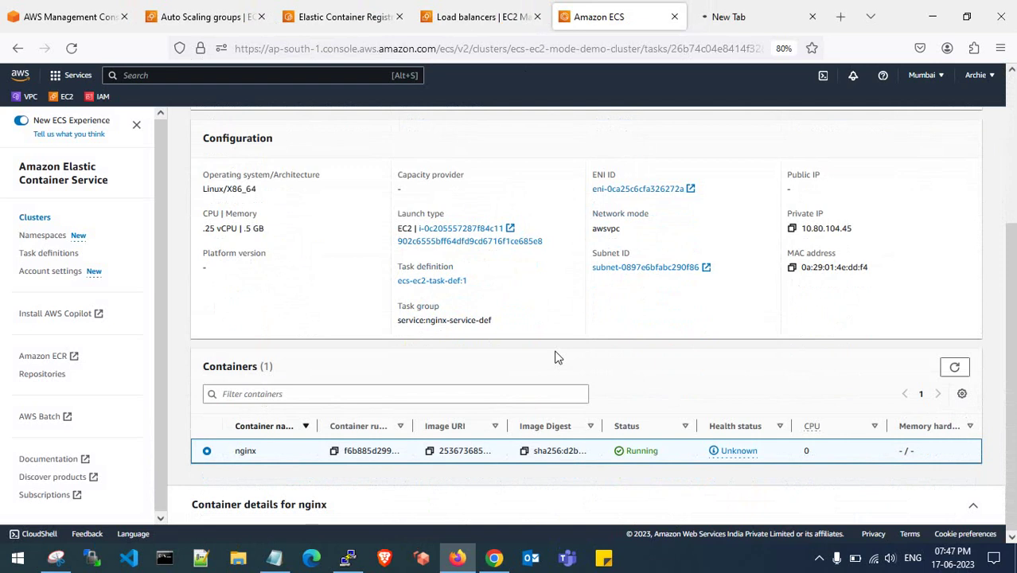
pyautogui.scroll(1, 558, 357)
pyautogui.scroll(-1, 557, 358)
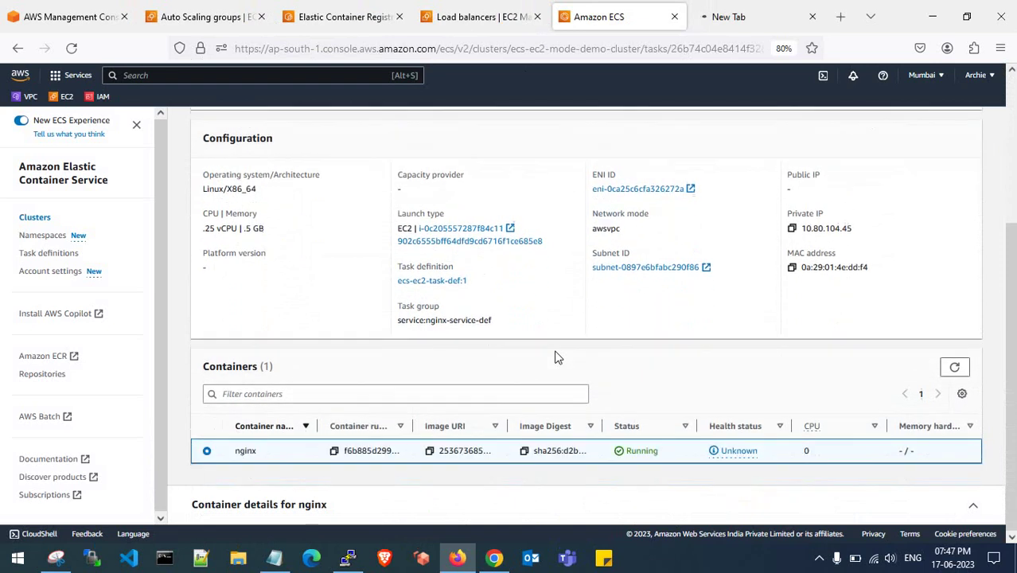
pyautogui.click(954, 367)
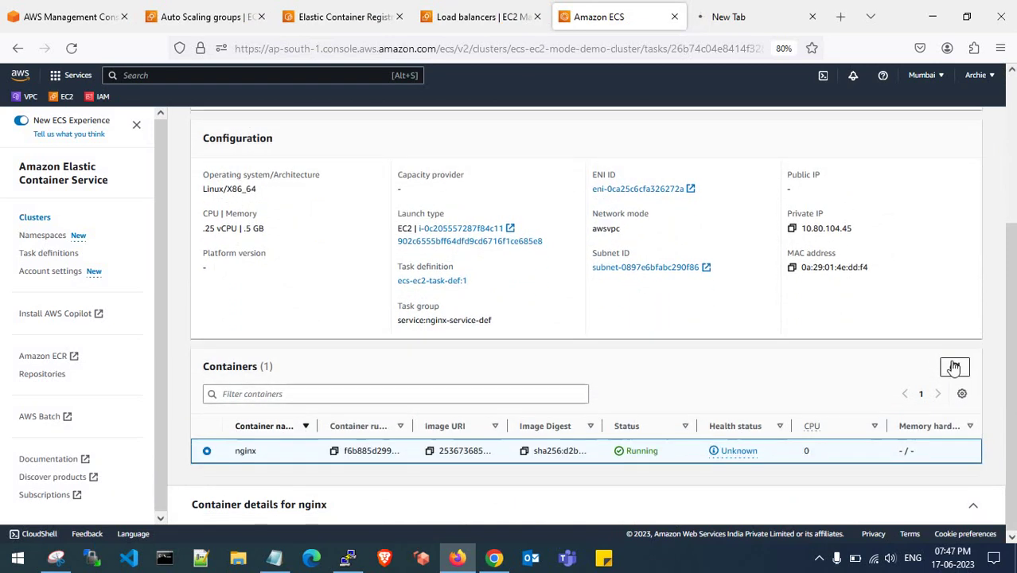
pyautogui.click(748, 451)
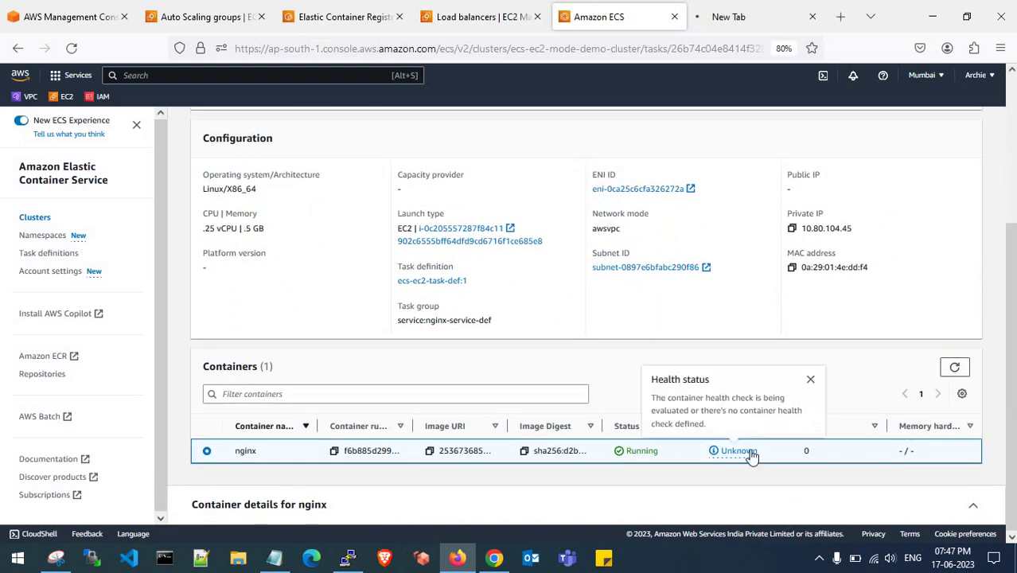
pyautogui.click(811, 380)
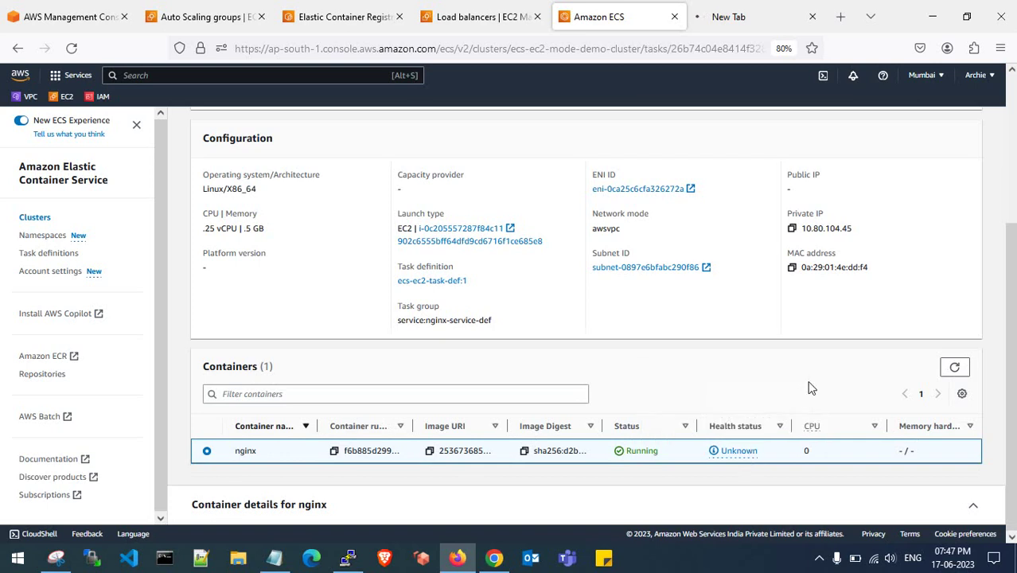
pyautogui.click(954, 367)
pyautogui.scroll(2, 636, 381)
pyautogui.scroll(3, 462, 215)
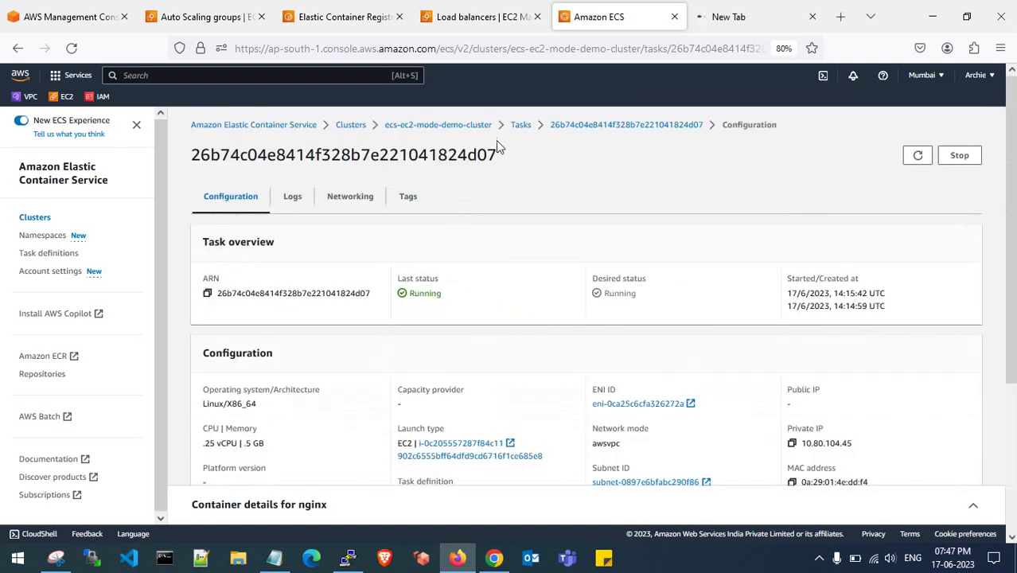
# Compare the task's networking details with its configuration and container details, ending on the networking details.
pyautogui.click(331, 201)
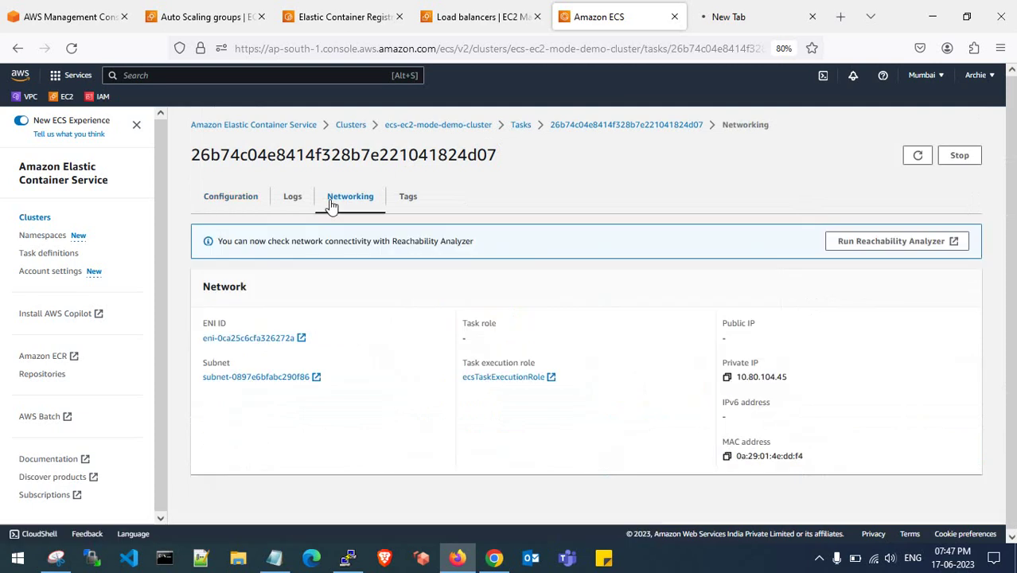
pyautogui.click(255, 206)
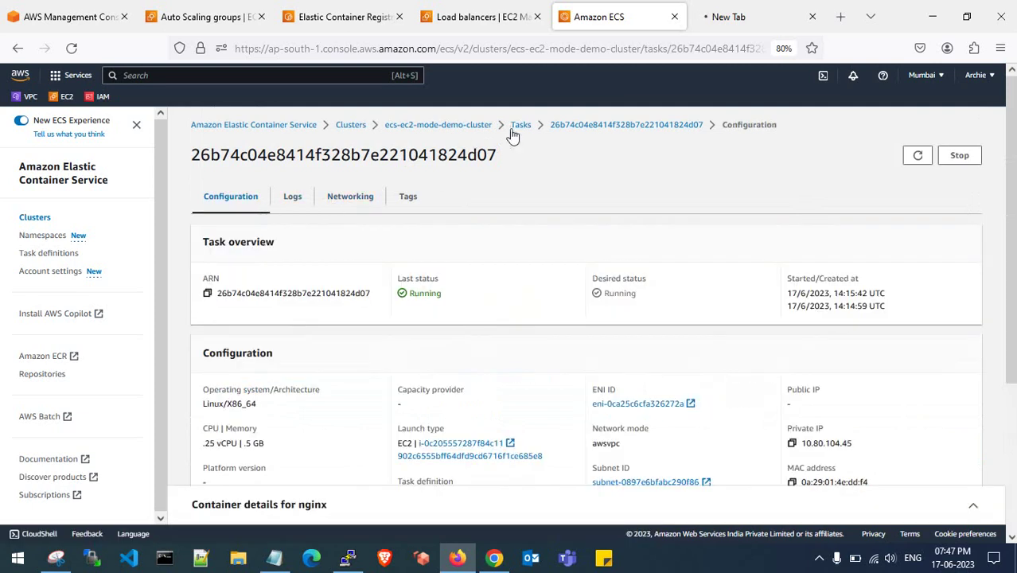
pyautogui.click(363, 205)
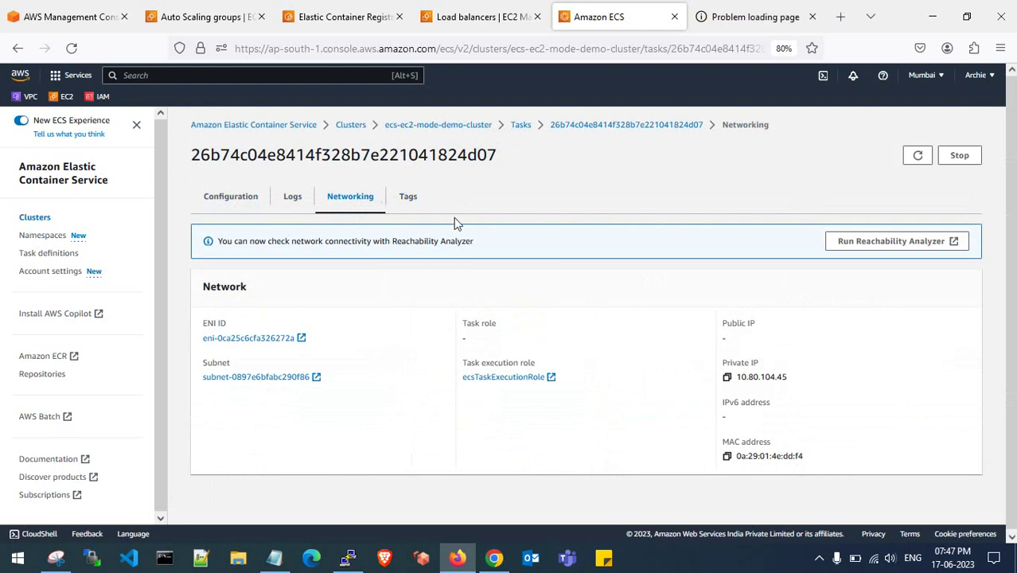
pyautogui.click(244, 206)
pyautogui.scroll(-3, 421, 268)
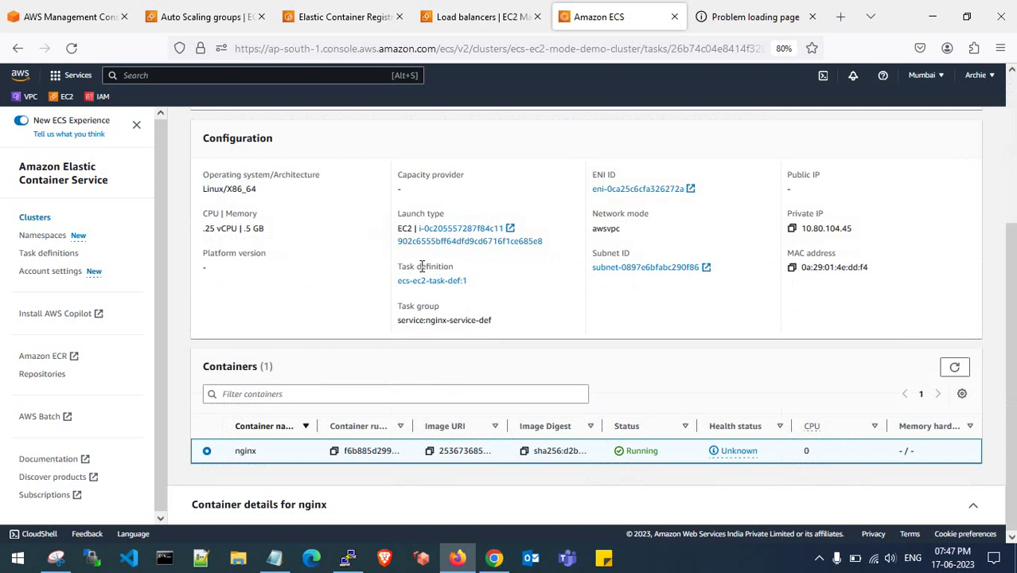
pyautogui.scroll(5, 422, 266)
pyautogui.click(351, 195)
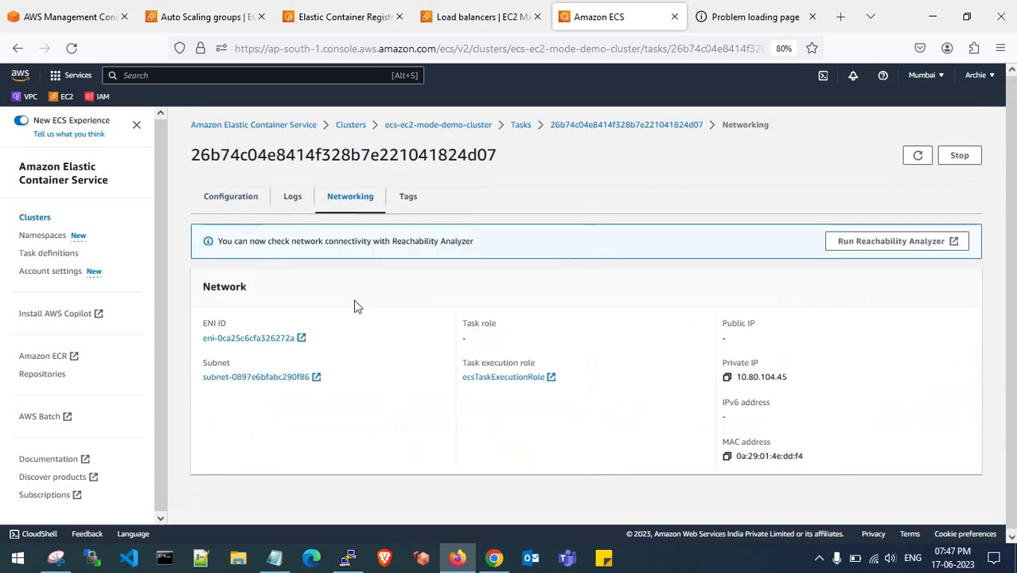
# Open the task's subnet in a new browser tab, check its name and details, and close that tab.
pyautogui.rightClick(283, 374)
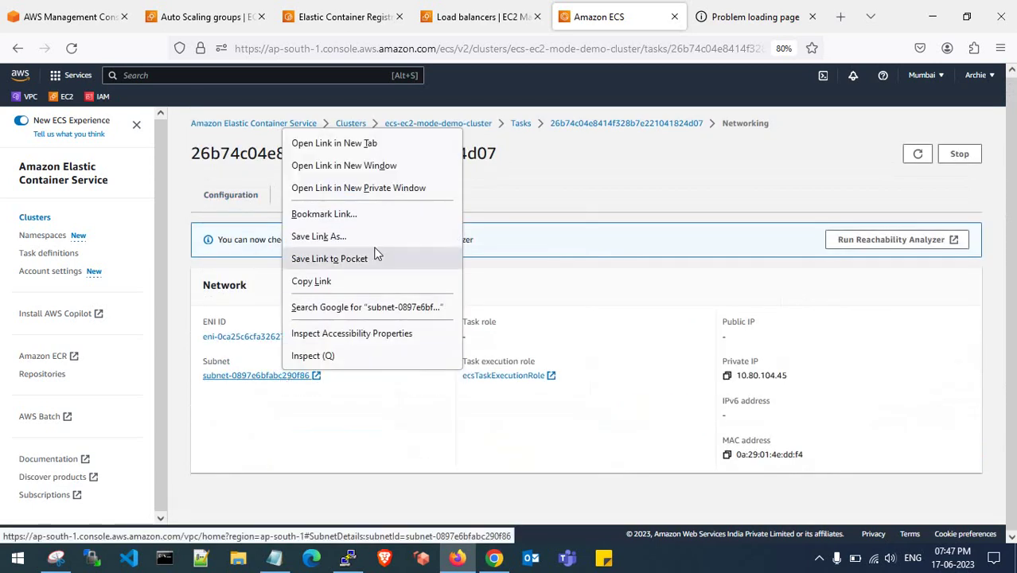
pyautogui.click(393, 142)
pyautogui.click(672, 14)
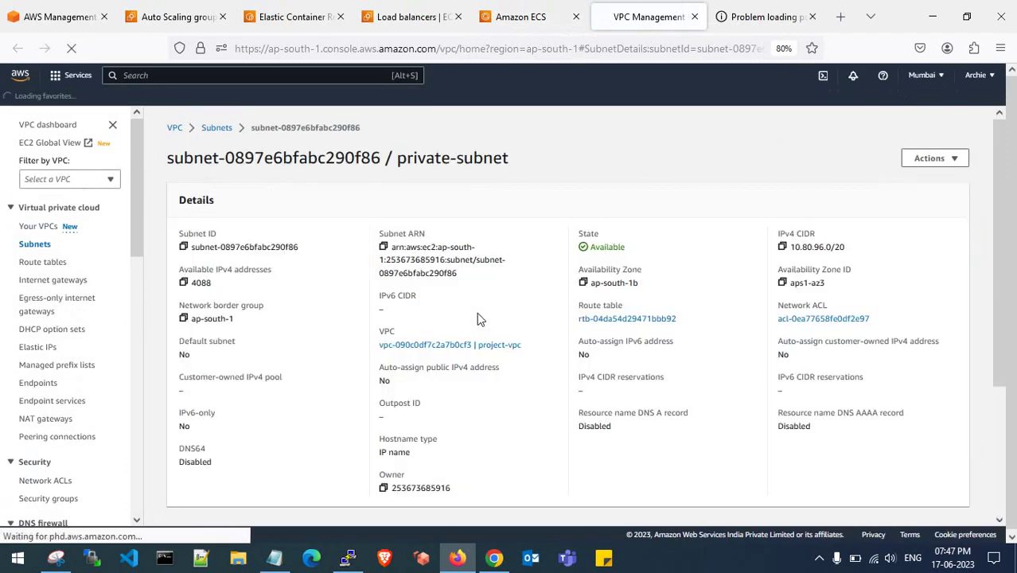
pyautogui.moveTo(509, 157); pyautogui.dragTo(406, 157)
pyautogui.click(669, 132)
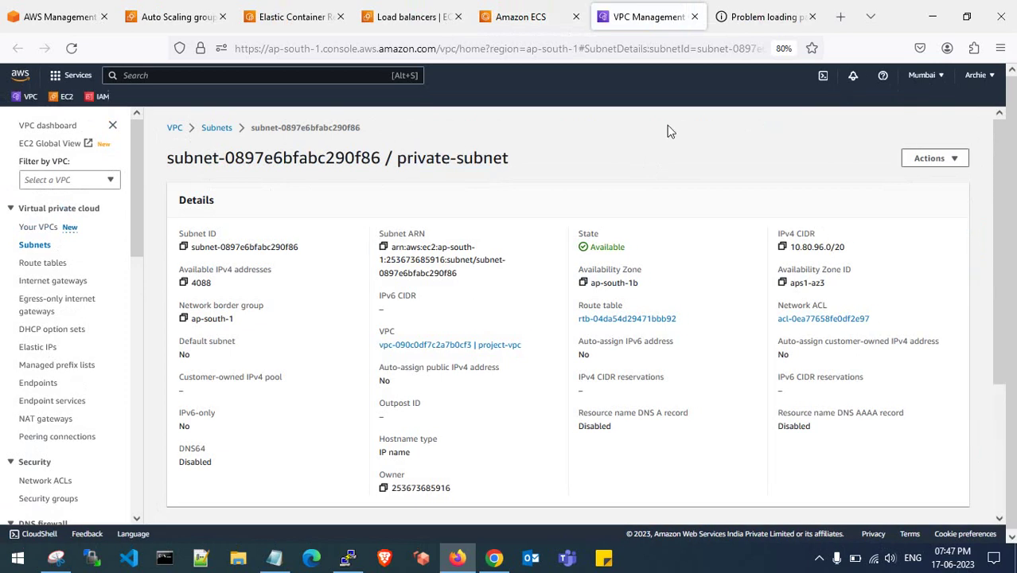
pyautogui.click(694, 17)
# Reload the timed-out load balancer DNS page and try adding a port number to its address.
pyautogui.click(705, 16)
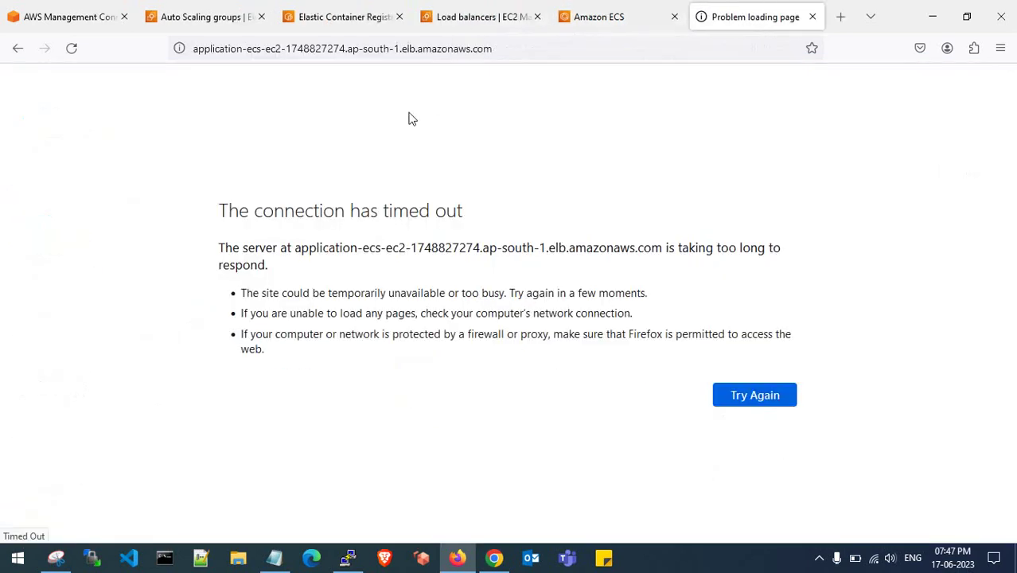
pyautogui.click(79, 49)
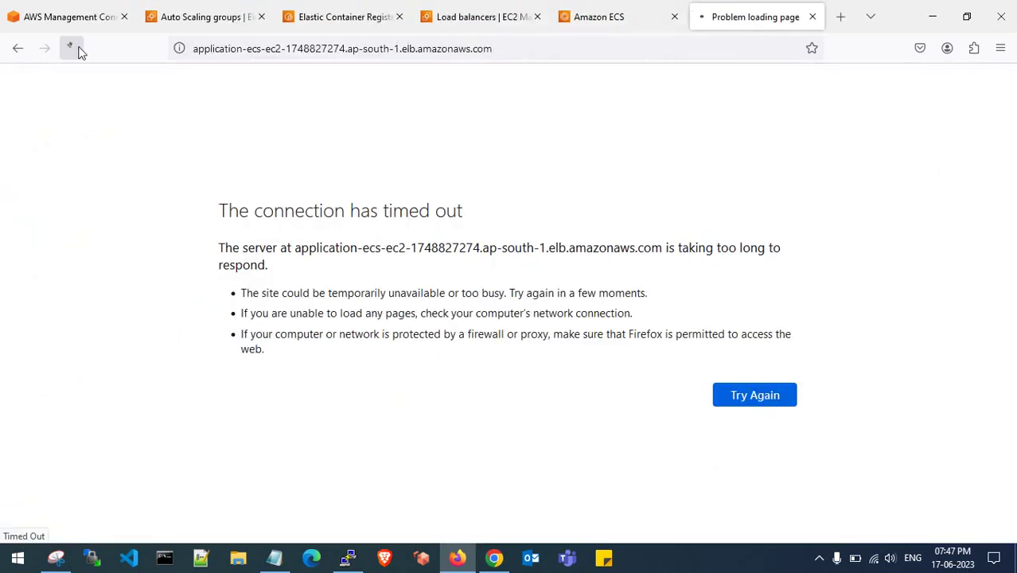
pyautogui.click(500, 48)
pyautogui.click(500, 48)
pyautogui.write(':8')
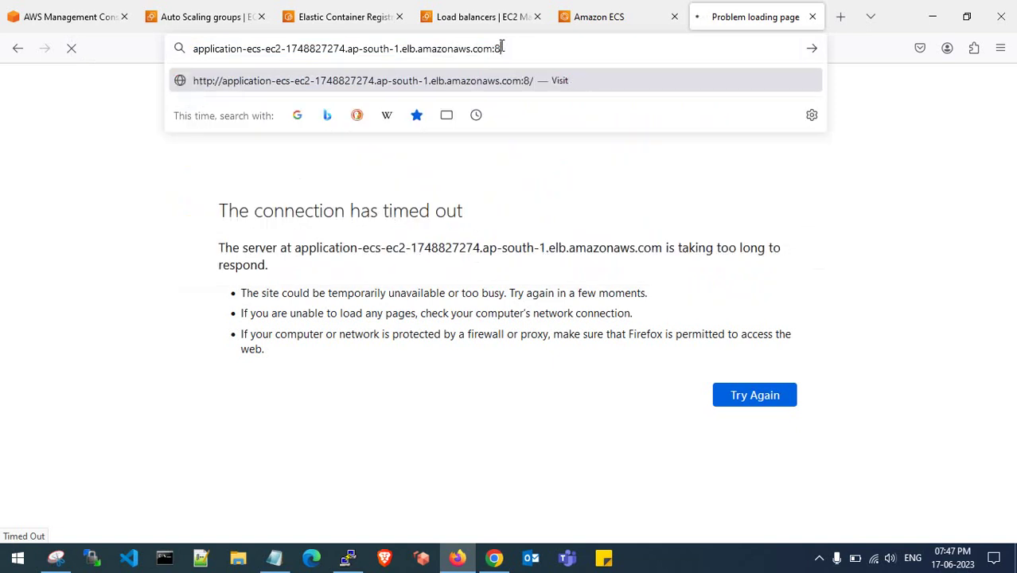
pyautogui.press('Escape')
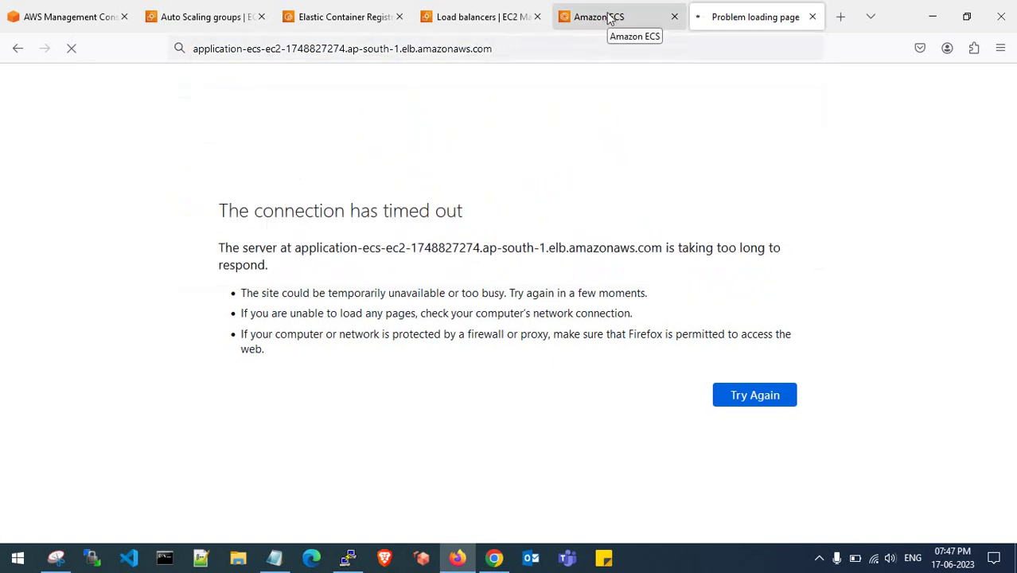
# Switch to Chrome and open the copied DNS name of APPLICATION-ECS-EC2 in a new tab.
pyautogui.click(480, 15)
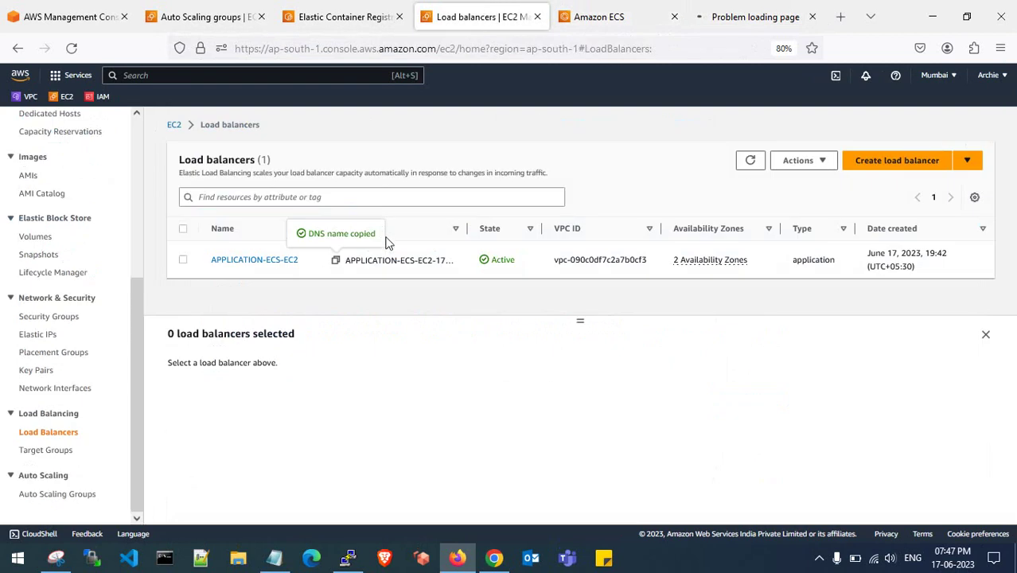
pyautogui.click(494, 558)
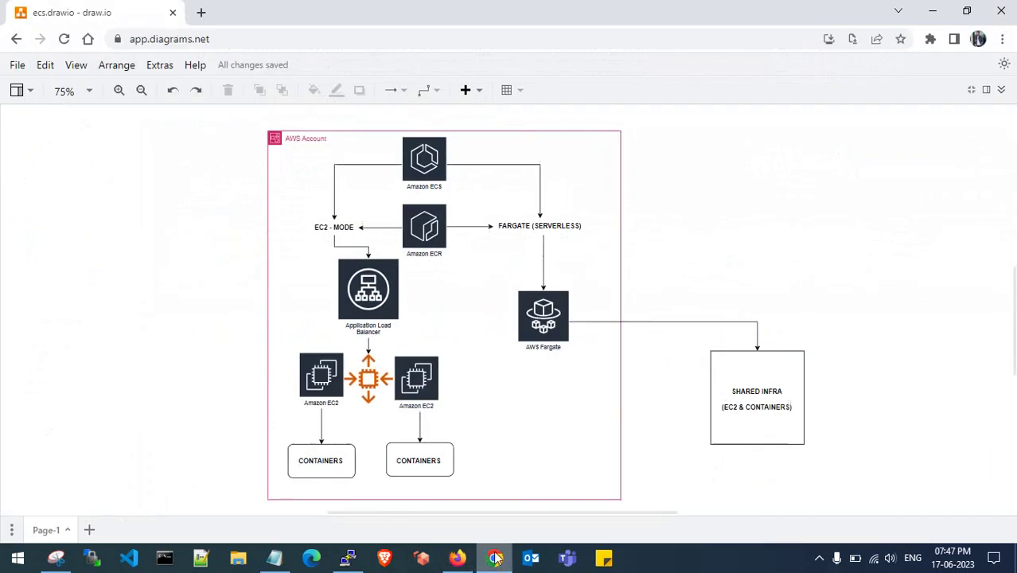
pyautogui.click(201, 12)
pyautogui.click(200, 37)
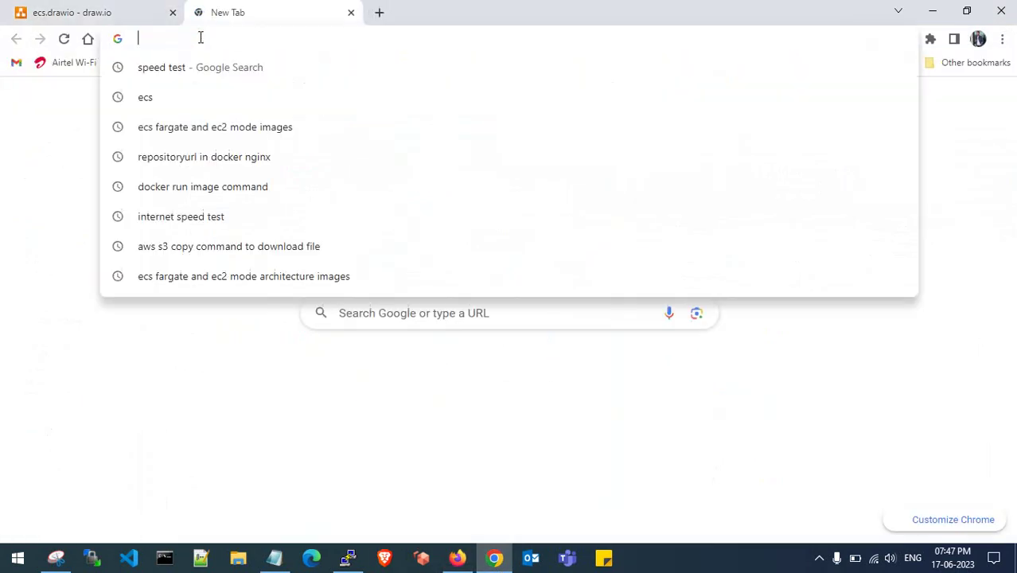
pyautogui.write('APPLICATION-ECS-EC2-1748827274.ap-south-1.elb.amazonaws.com')
pyautogui.press('Return')
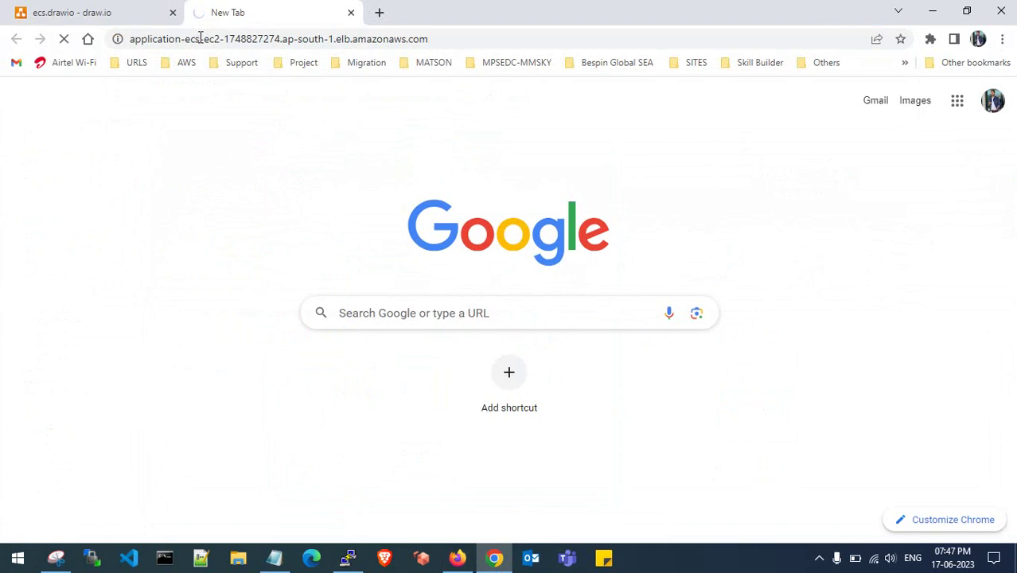
# Run nslookup on the DNS name of APPLICATION-ECS-EC2 in Command Prompt and minimize the window.
pyautogui.click(164, 558)
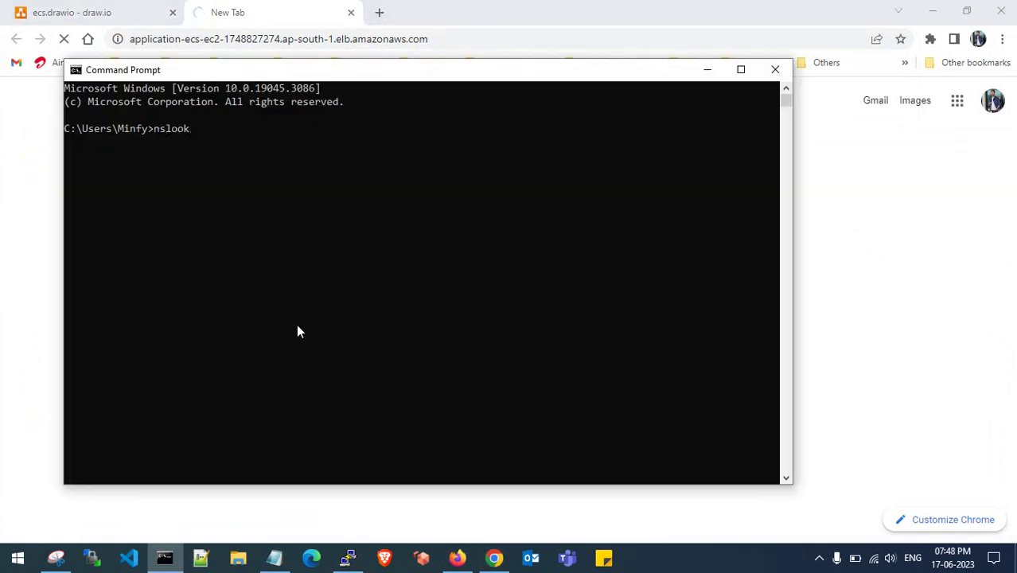
pyautogui.write('nslookup')
pyautogui.write('APPLICATION-ECS-EC2-1748827274.ap-south-1.elb.amazonaws.com')
pyautogui.press('Return')
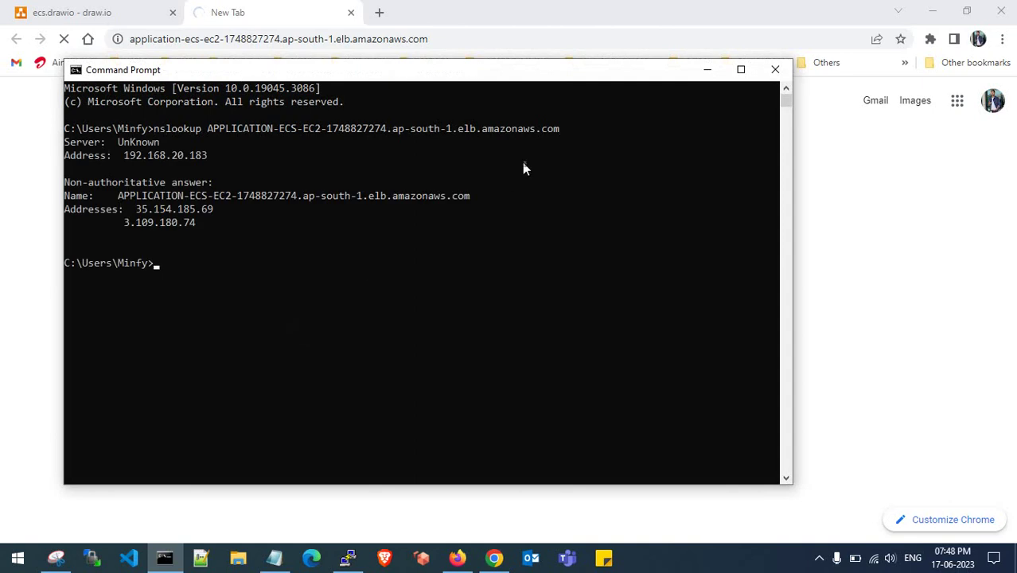
pyautogui.click(705, 76)
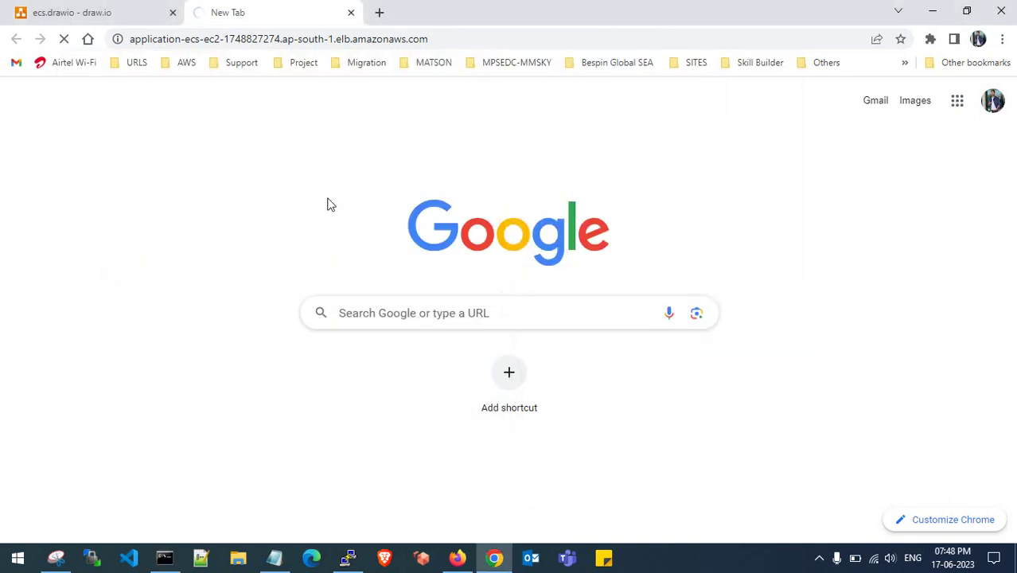
# Return to Firefox, view the listeners of APPLICATION-ECS-EC2, and open the ecs-tg target group from the HTTP:80 listener.
pyautogui.click(933, 11)
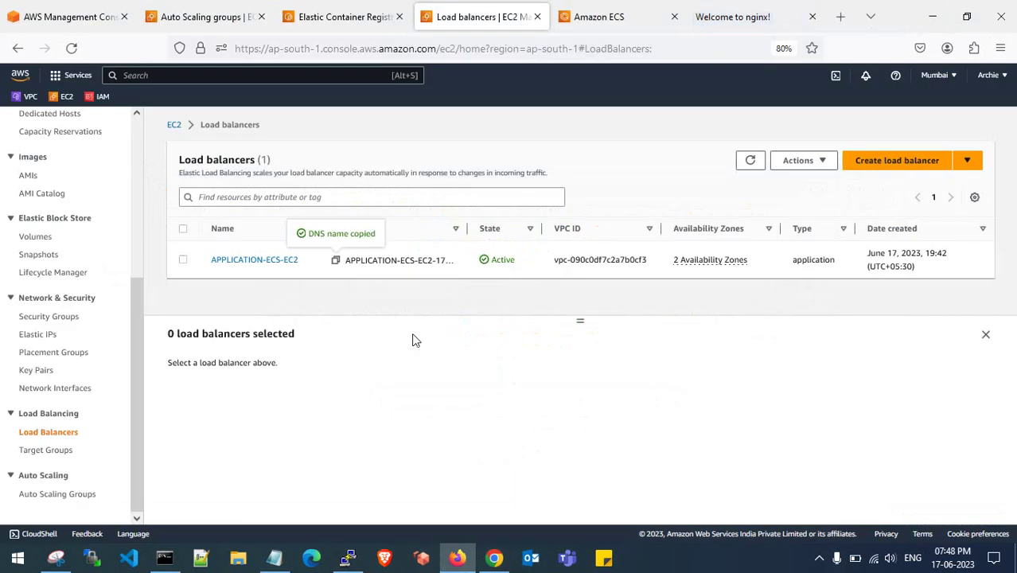
pyautogui.click(182, 260)
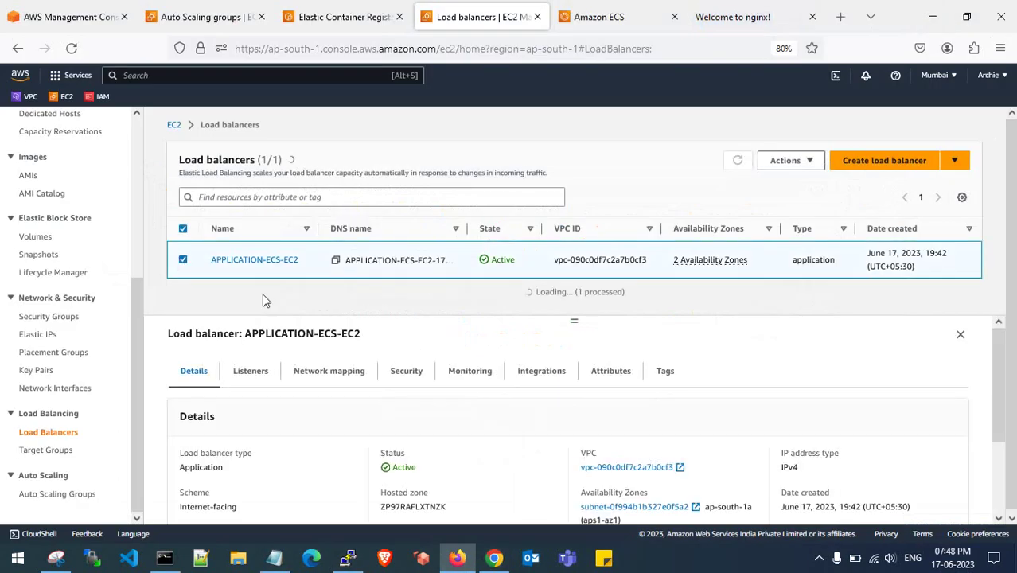
pyautogui.click(257, 371)
pyautogui.scroll(-1, 370, 385)
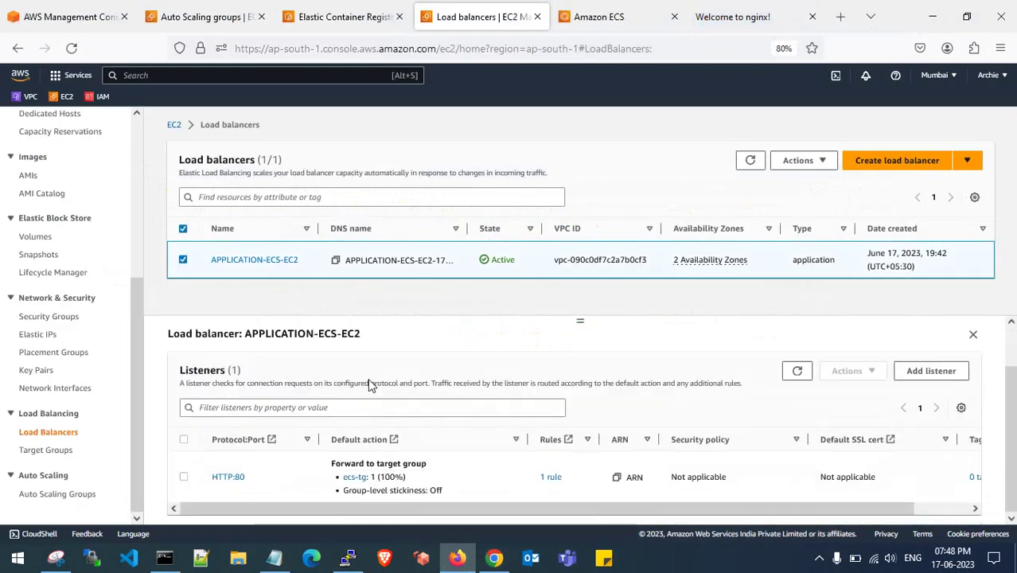
pyautogui.click(357, 477)
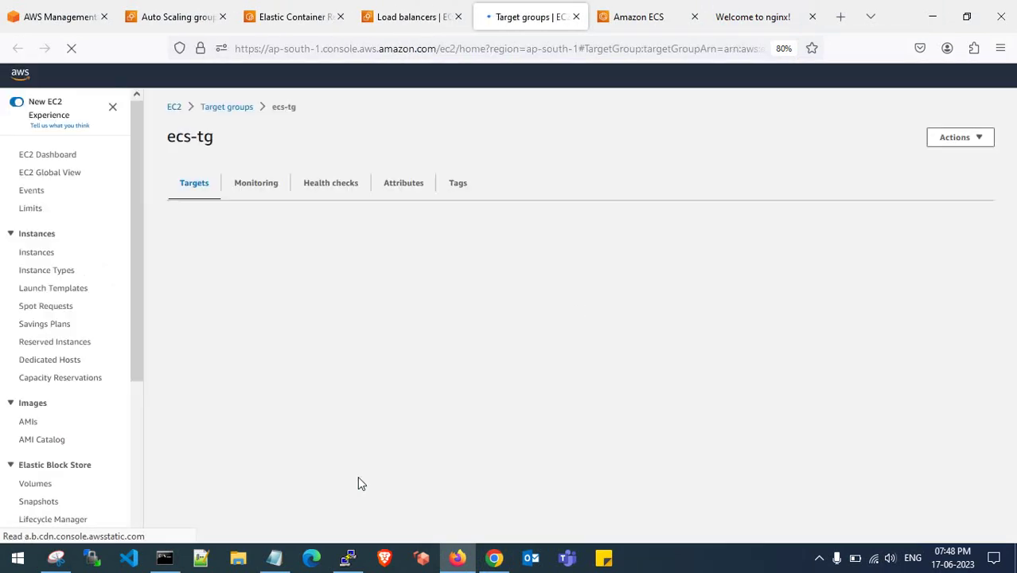
# Examine the page served at the load balancer's DNS name and recheck the nslookup output in Command Prompt.
pyautogui.click(725, 17)
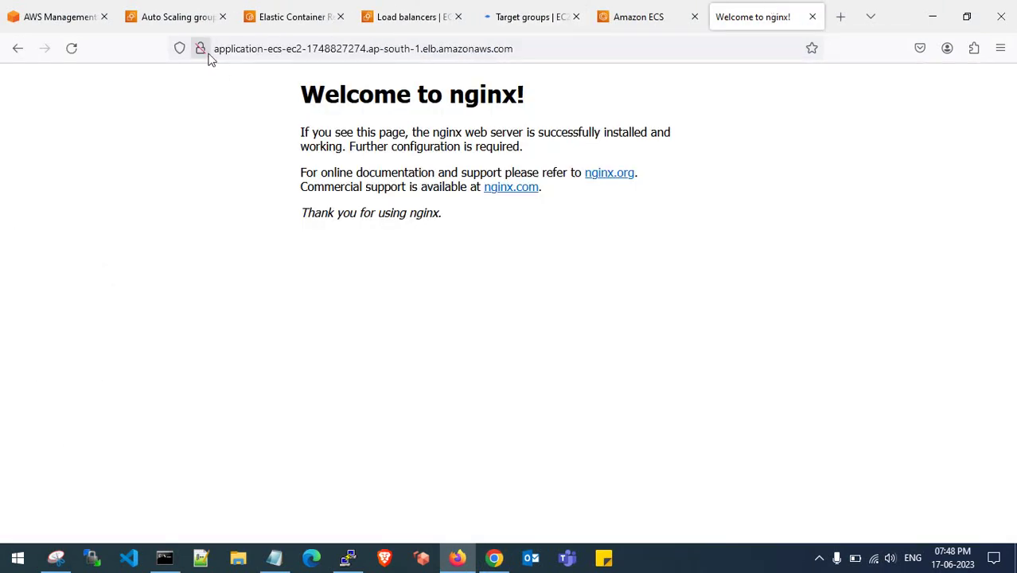
pyautogui.moveTo(539, 49); pyautogui.dragTo(205, 49)
pyautogui.click(91, 160)
pyautogui.moveTo(285, 84); pyautogui.dragTo(473, 214)
pyautogui.click(473, 215)
pyautogui.click(180, 558)
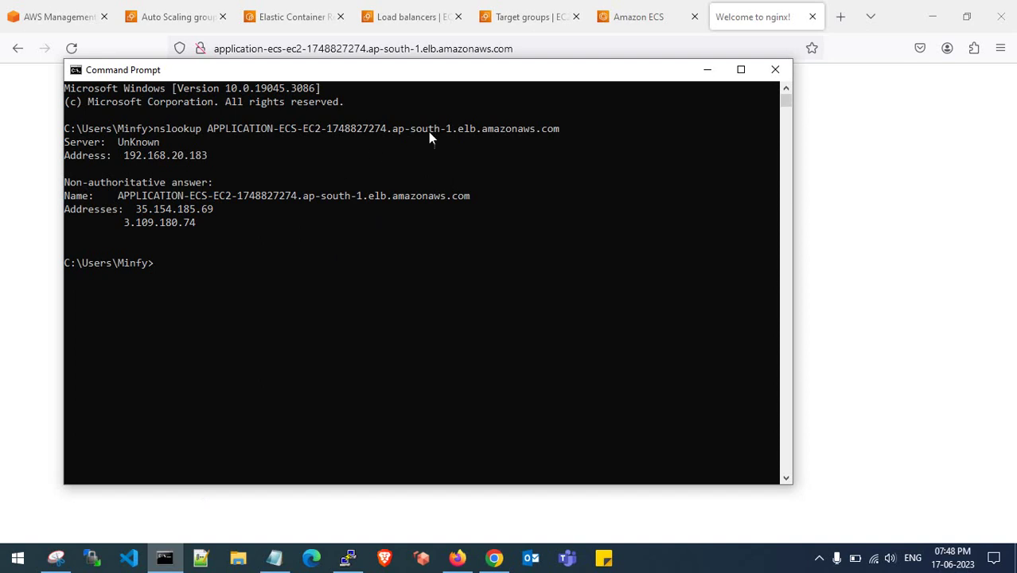
pyautogui.click(707, 70)
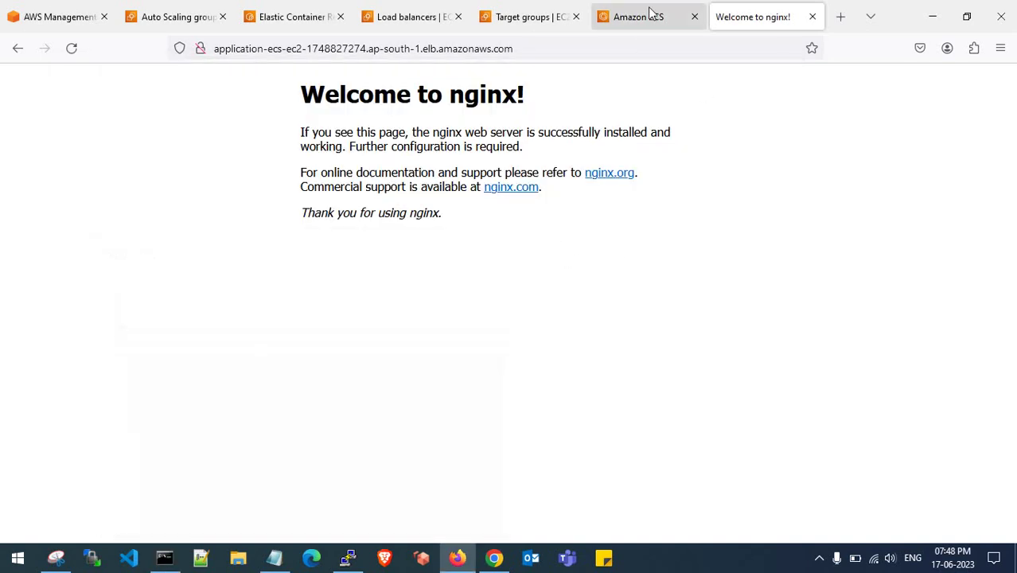
# Return to the ECS console and open the clusters list to review both clusters' services and tasks.
pyautogui.click(645, 15)
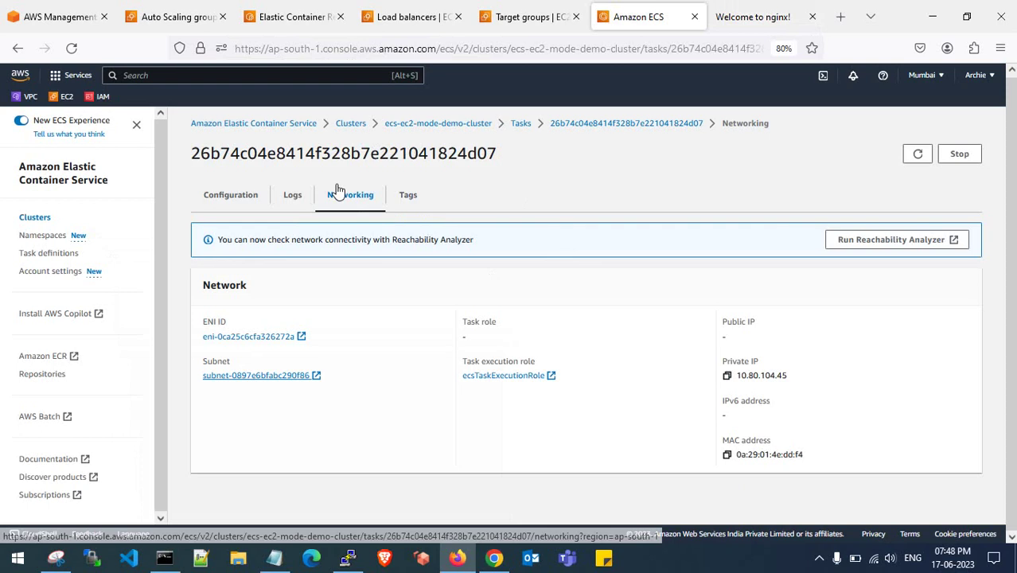
pyautogui.click(356, 124)
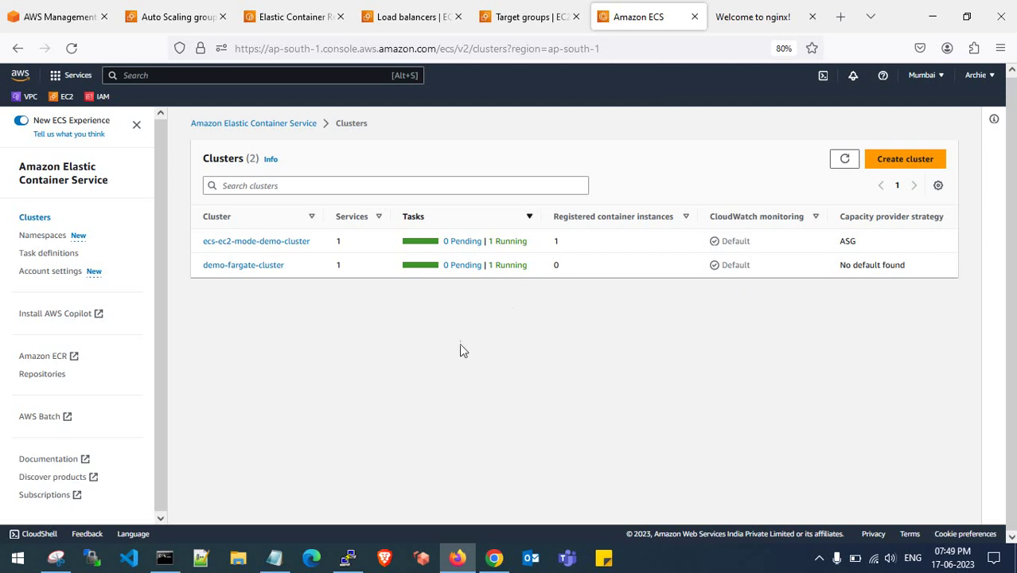
# Review the ECS architecture diagram in draw.io in Chrome and return to Firefox to read the Amazon ECS overview page.
pyautogui.click(494, 558)
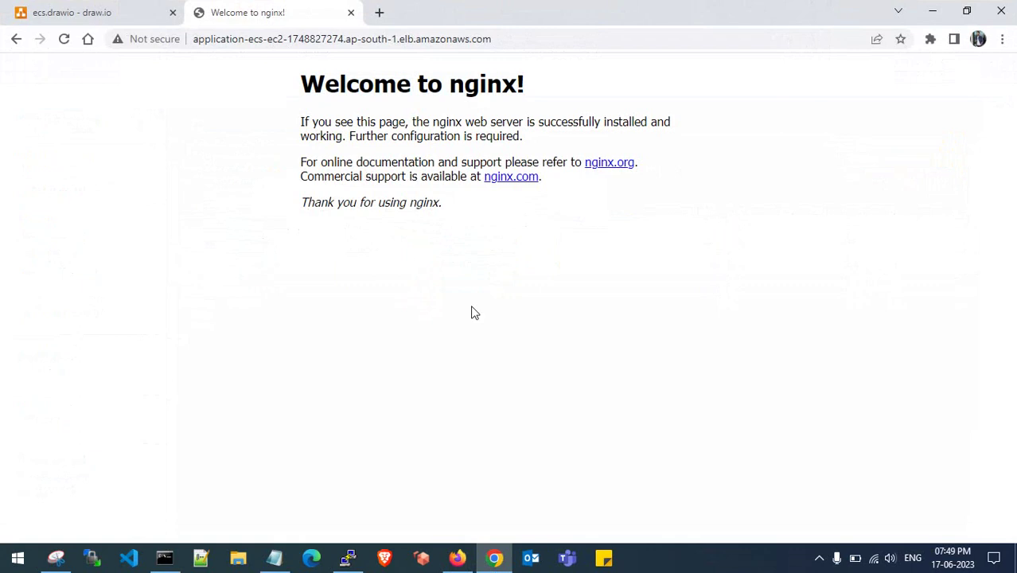
pyautogui.hotkey('ctrl', 'shift', 'Tab')
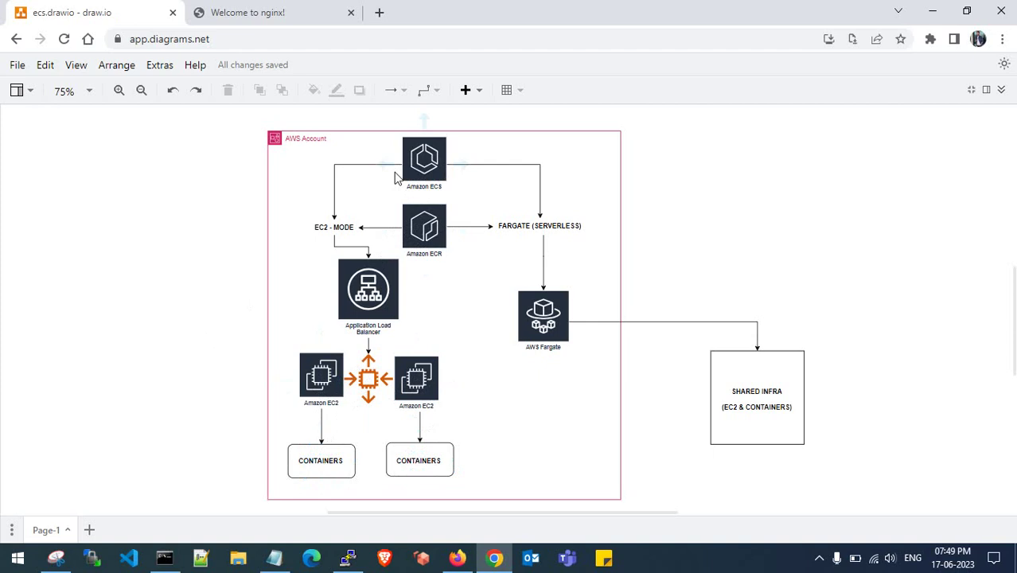
pyautogui.click(933, 11)
pyautogui.click(65, 172)
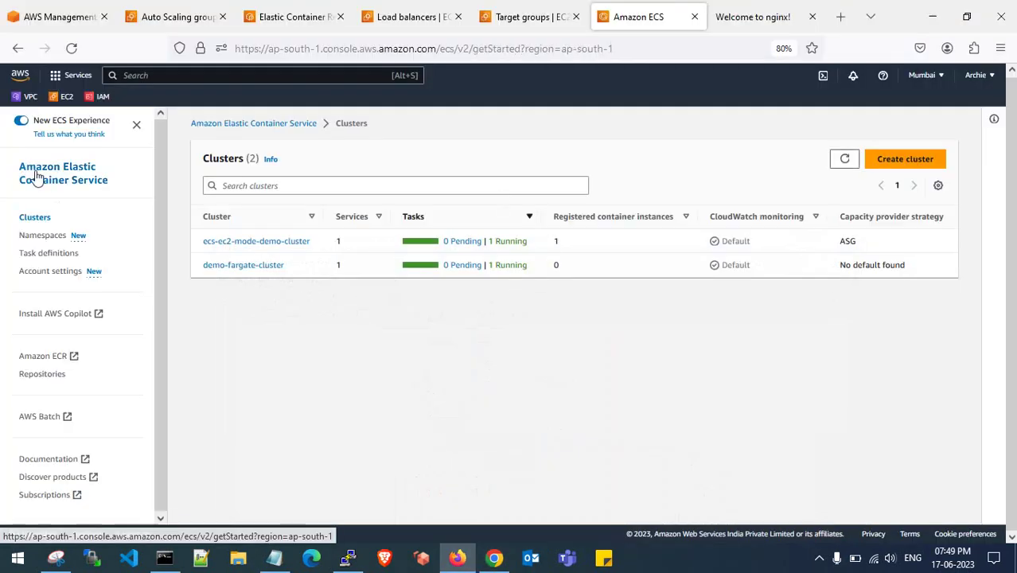
pyautogui.moveTo(310, 256); pyautogui.dragTo(607, 252)
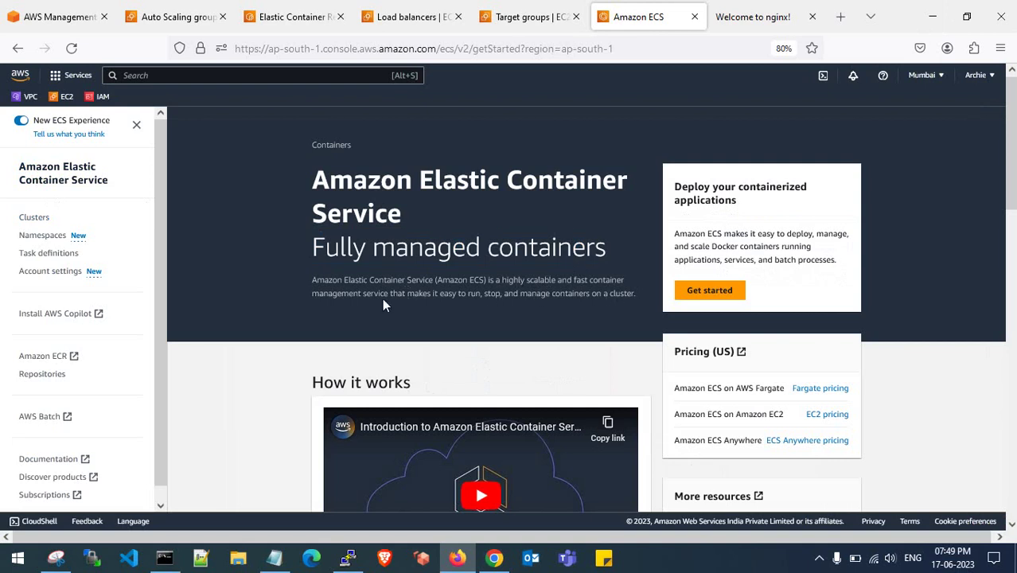
# Deregister revision 1 of fargate-task-definition from the ECS task definitions.
pyautogui.click(36, 218)
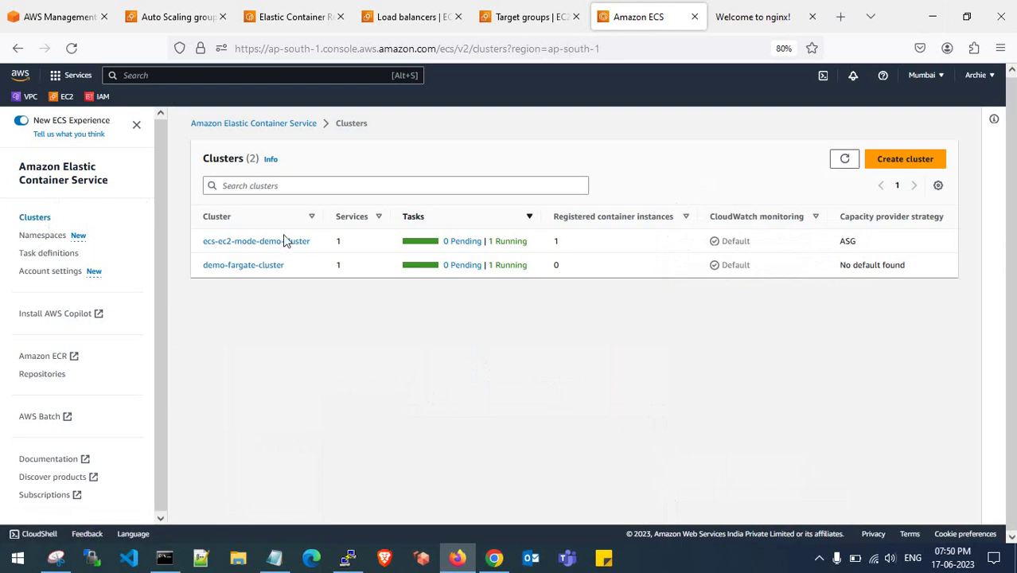
pyautogui.click(268, 274)
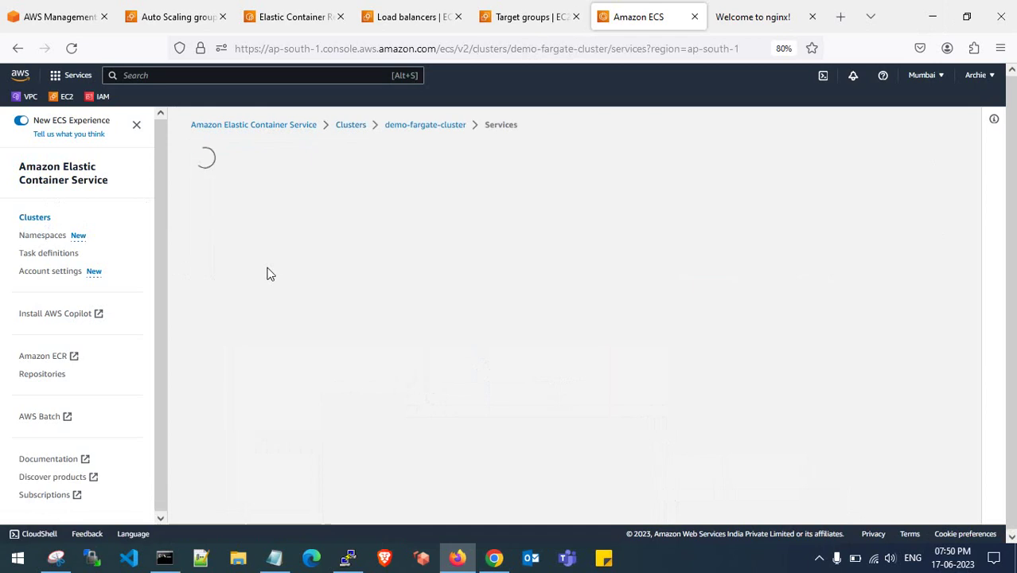
pyautogui.click(62, 253)
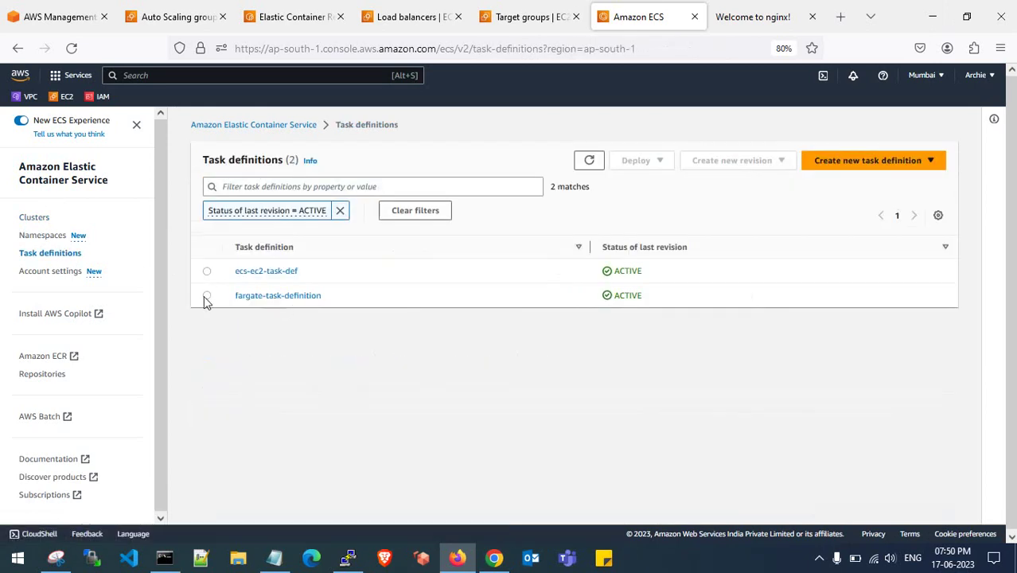
pyautogui.click(207, 296)
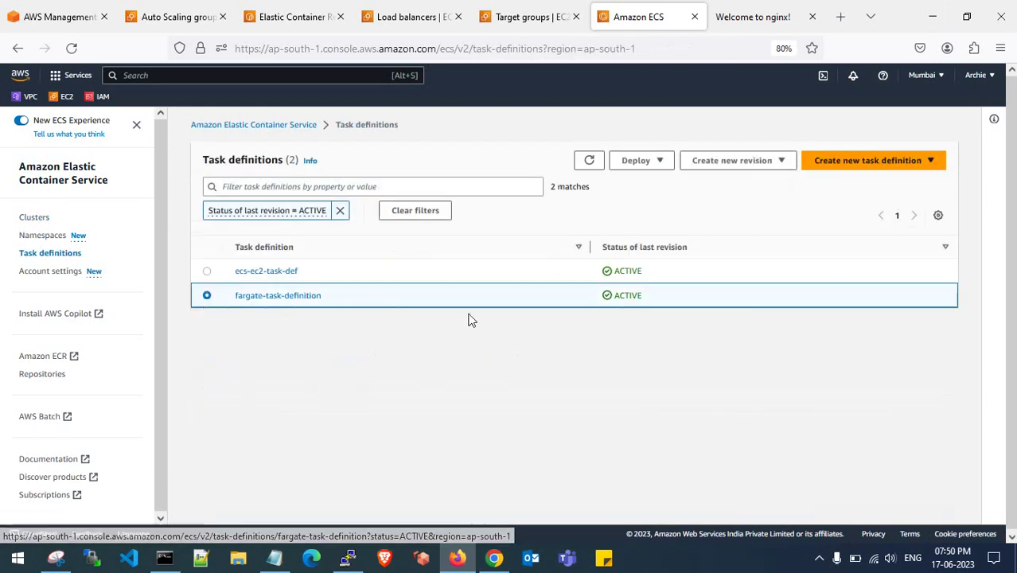
pyautogui.click(734, 162)
pyautogui.click(655, 160)
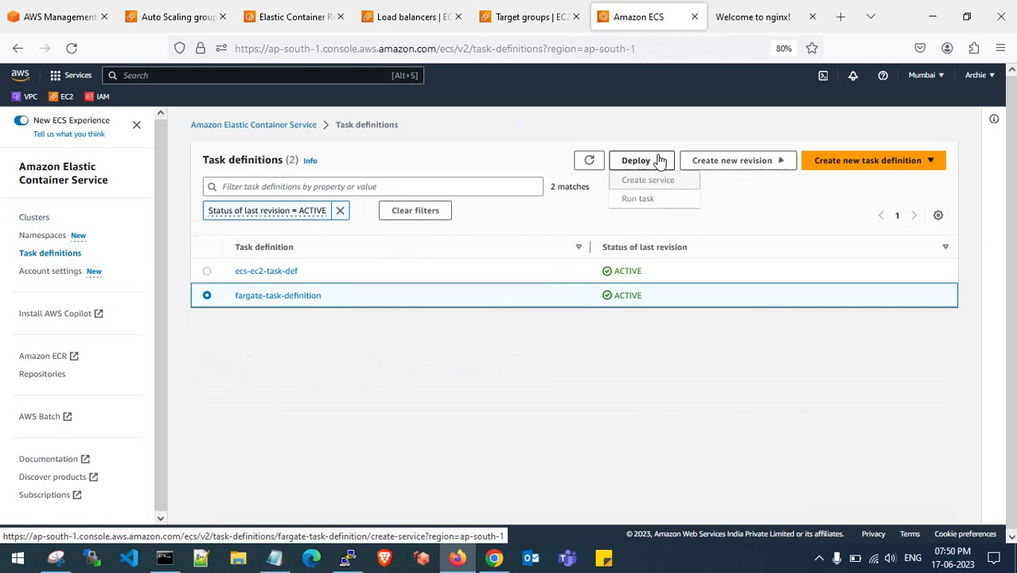
pyautogui.click(275, 296)
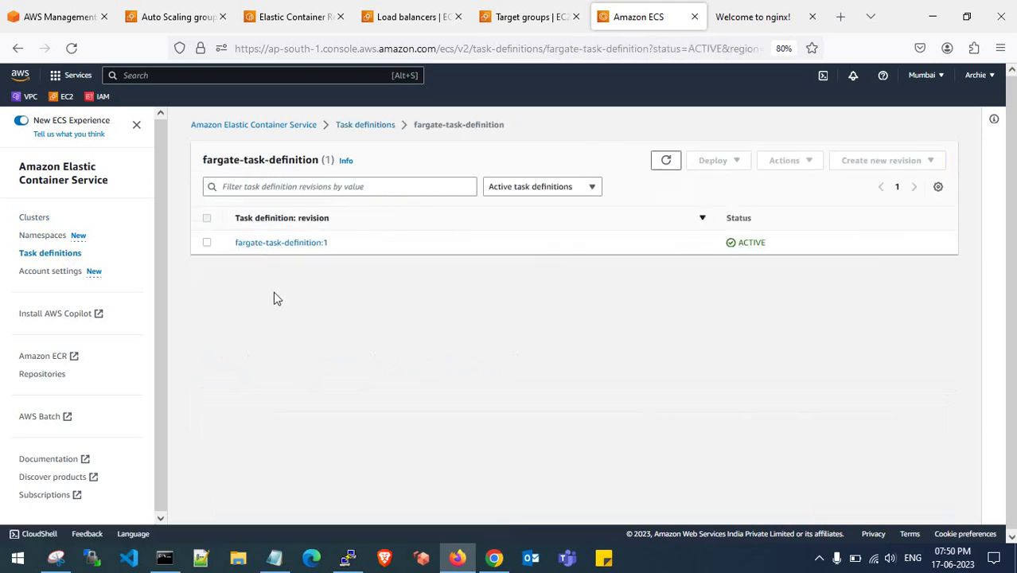
pyautogui.click(206, 243)
pyautogui.click(792, 165)
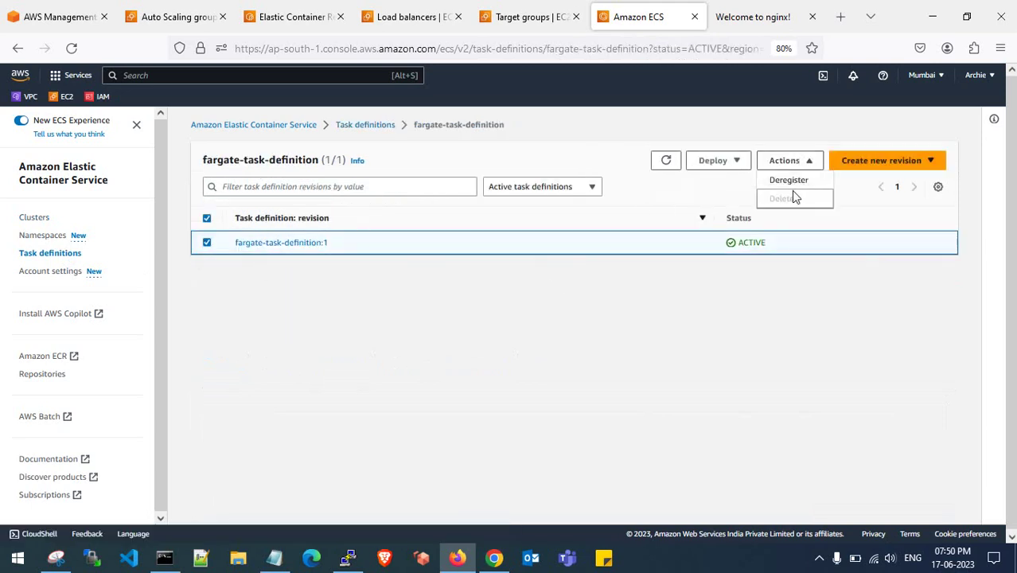
pyautogui.click(791, 182)
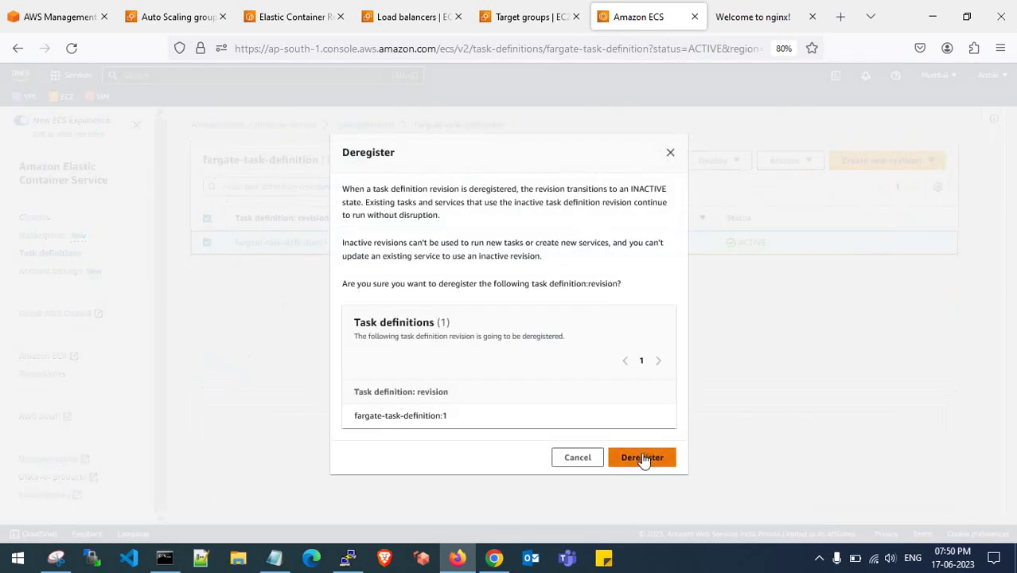
pyautogui.click(643, 458)
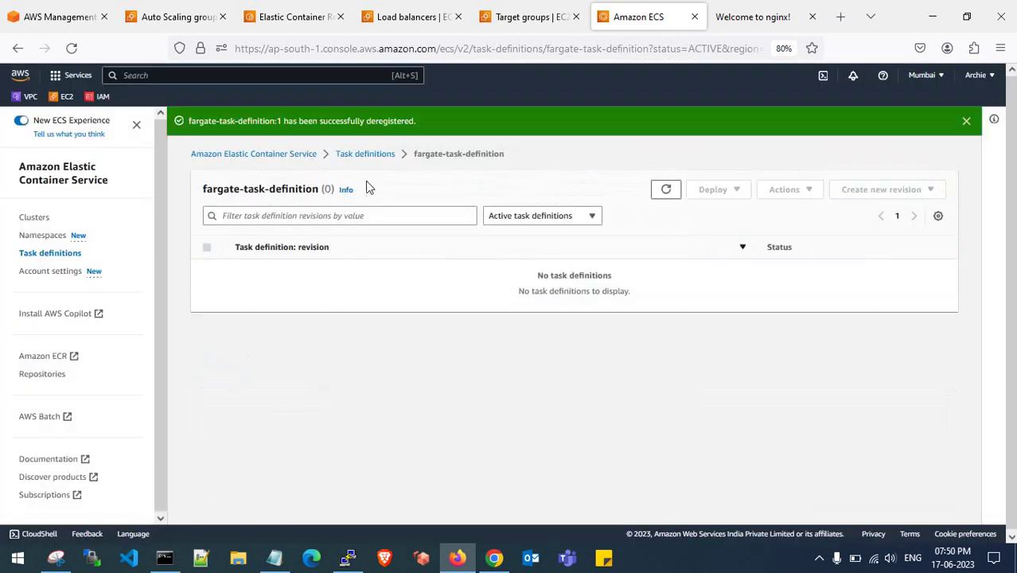
# Deregister revision 1 of ecs-ec2-task-def from the task definitions list.
pyautogui.click(366, 156)
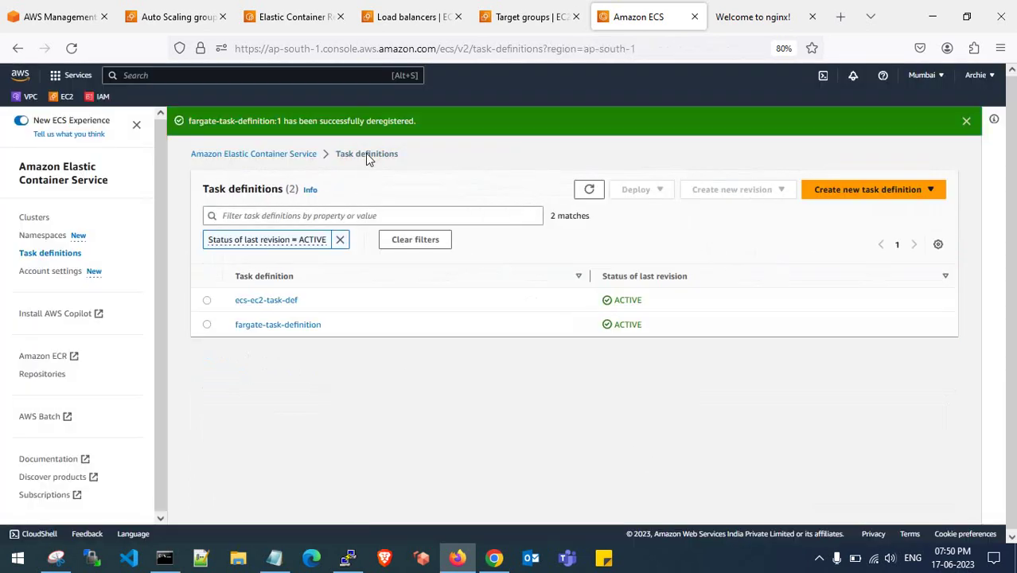
pyautogui.click(207, 301)
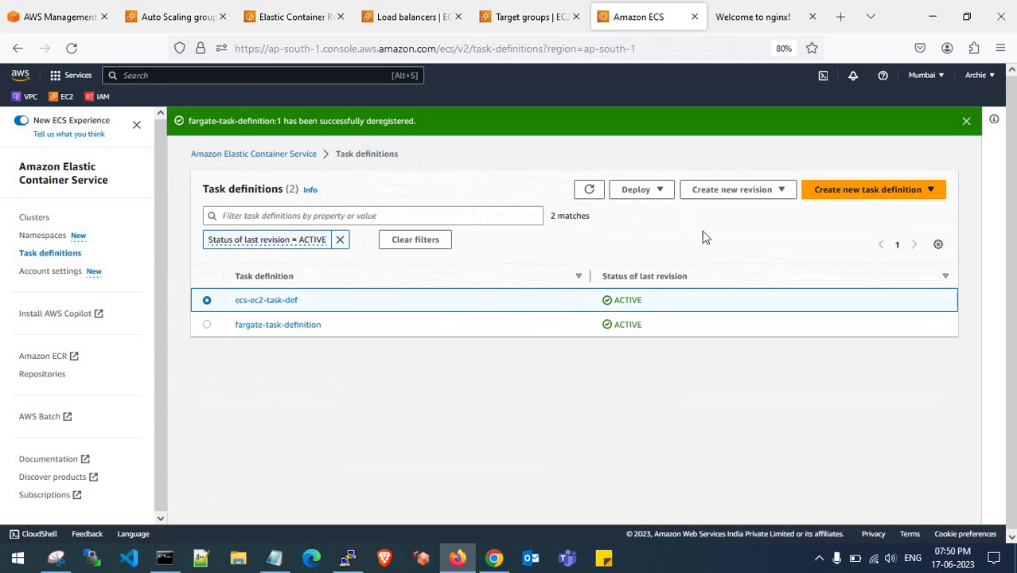
pyautogui.click(269, 300)
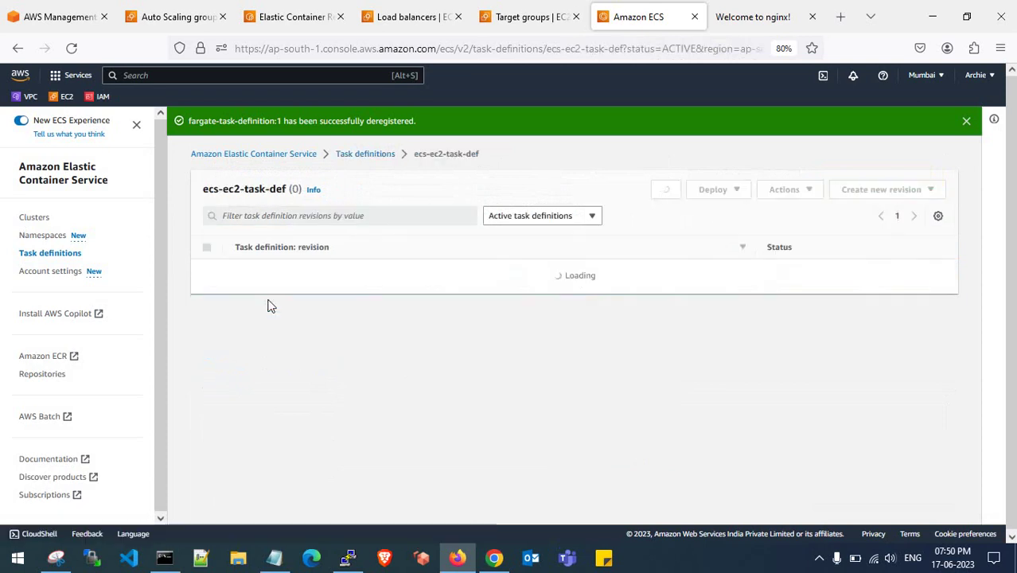
pyautogui.click(207, 272)
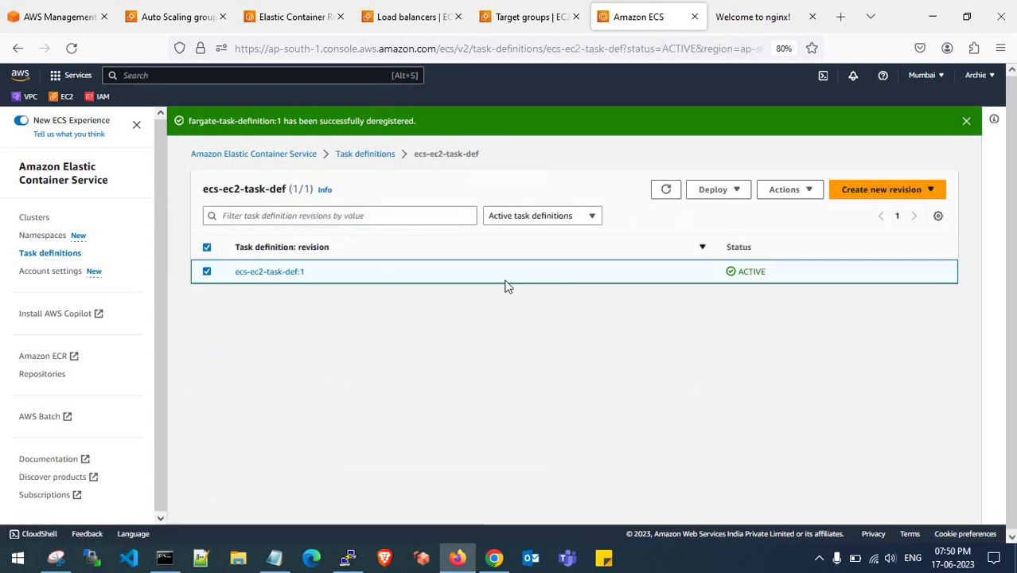
pyautogui.click(779, 193)
pyautogui.click(790, 212)
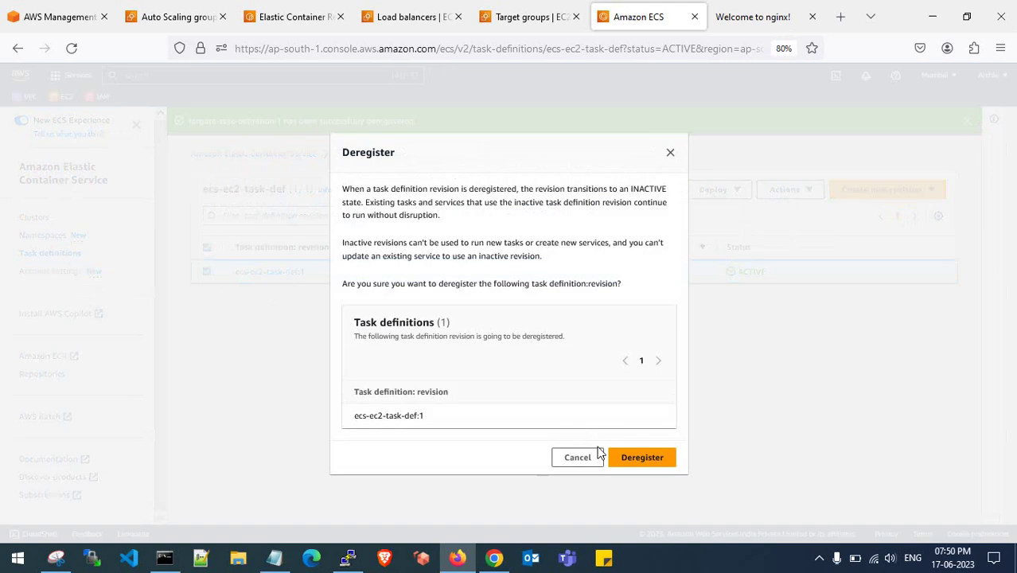
pyautogui.click(641, 458)
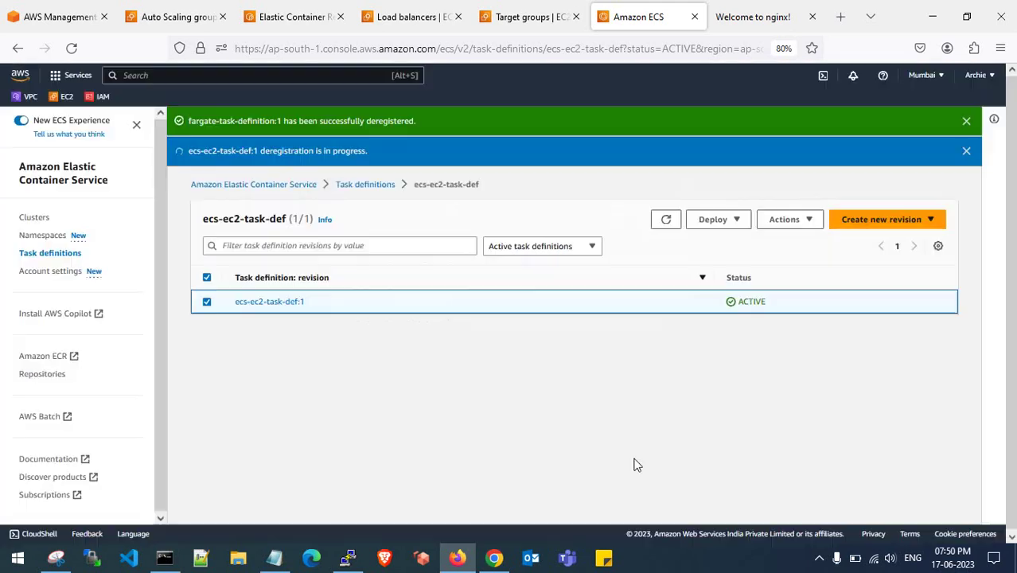
# Force delete the fargate-service-def service in demo-fargate-cluster, confirming with "delete", and dismiss the notifications.
pyautogui.click(28, 220)
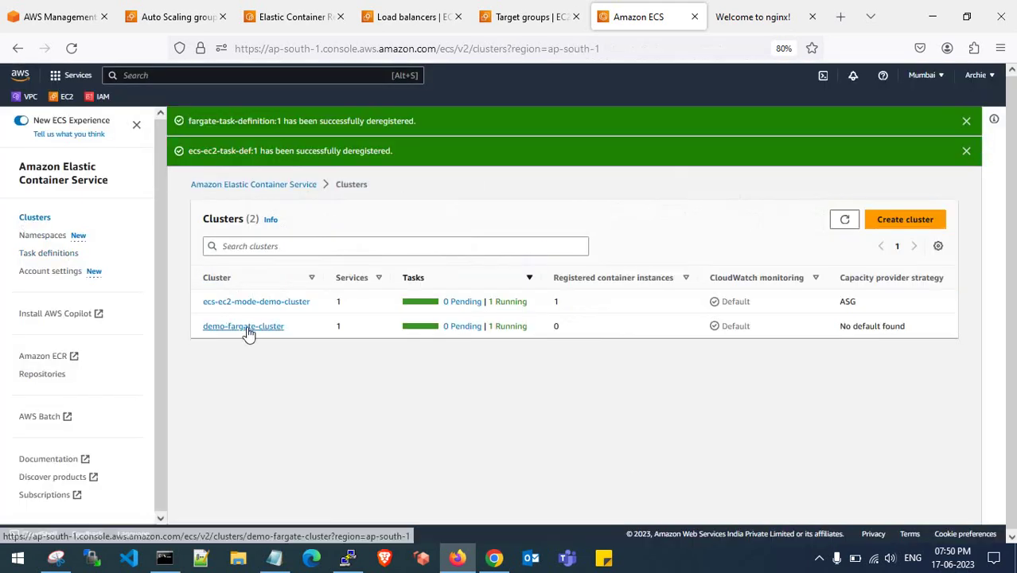
pyautogui.click(246, 327)
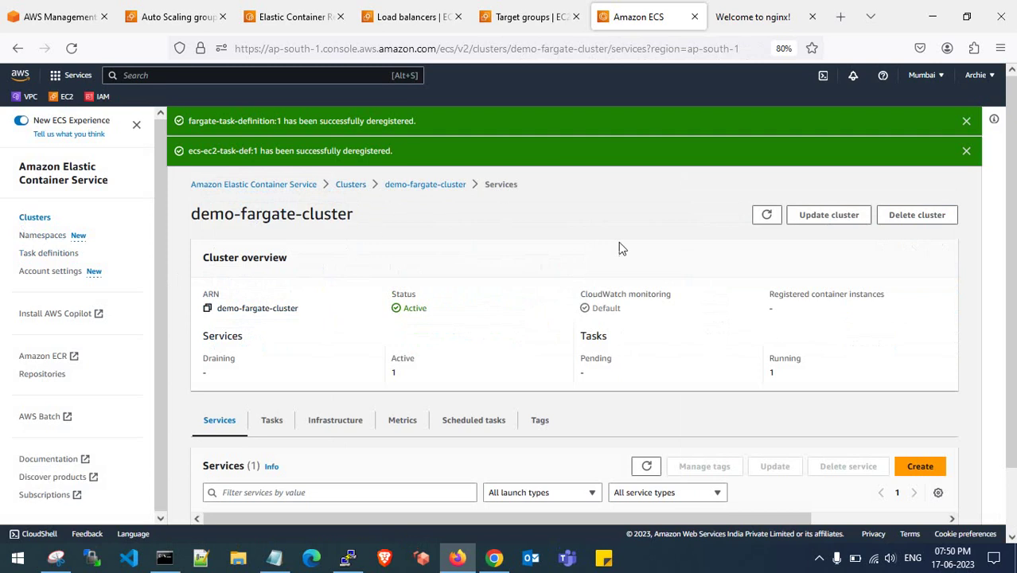
pyautogui.scroll(-1, 526, 373)
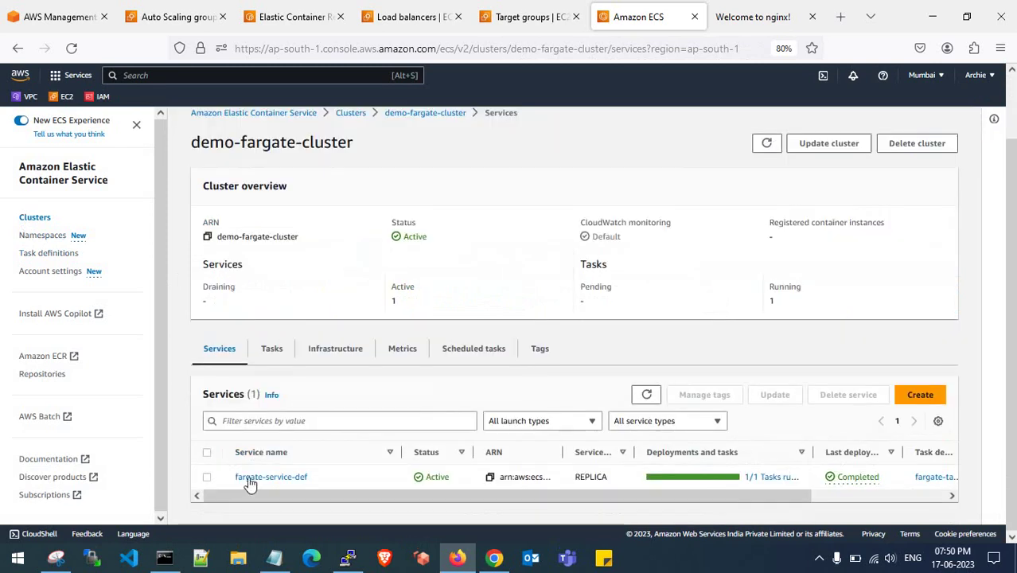
pyautogui.click(207, 478)
pyautogui.click(828, 403)
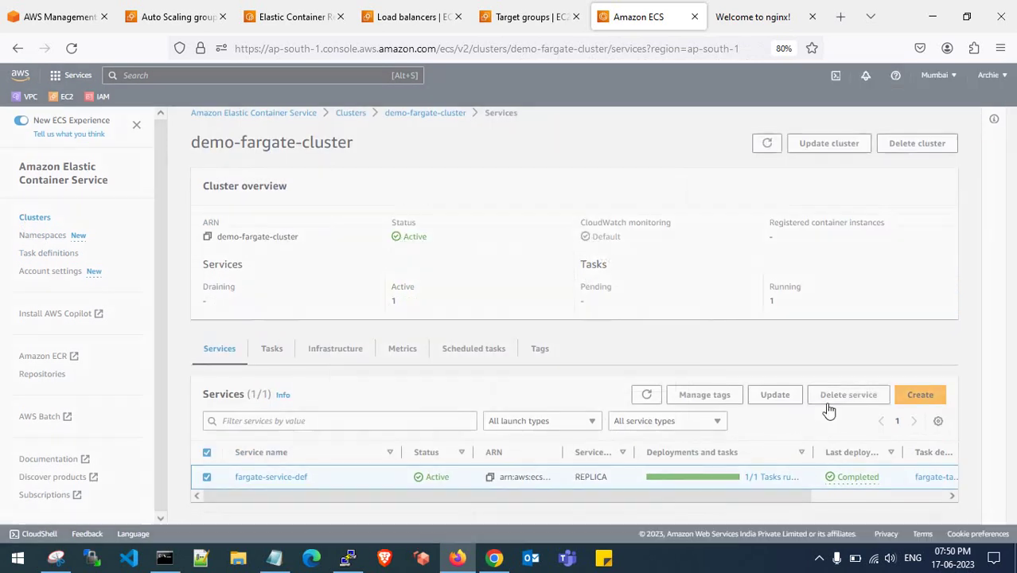
pyautogui.click(348, 336)
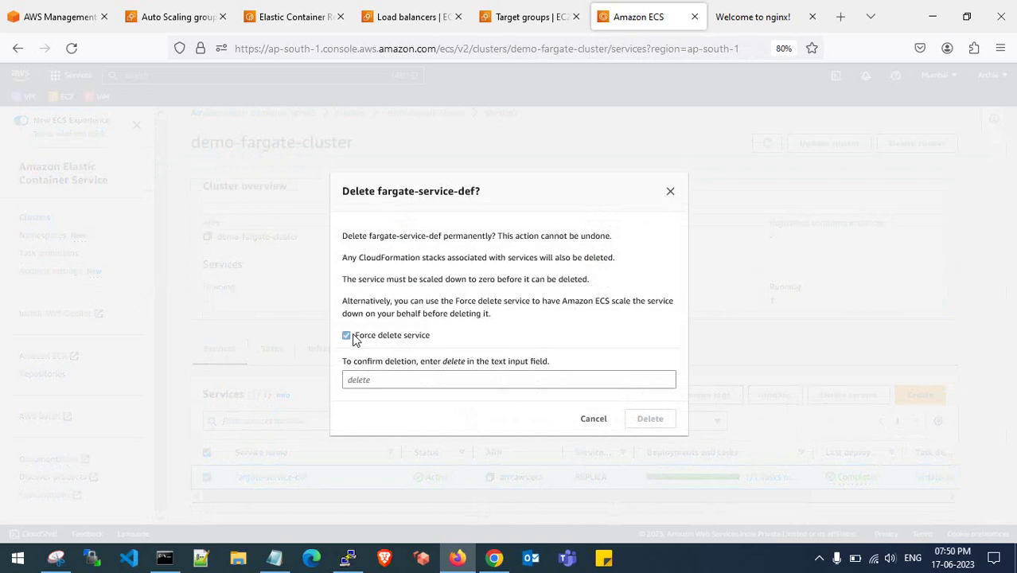
pyautogui.click(370, 380)
pyautogui.write('delet')
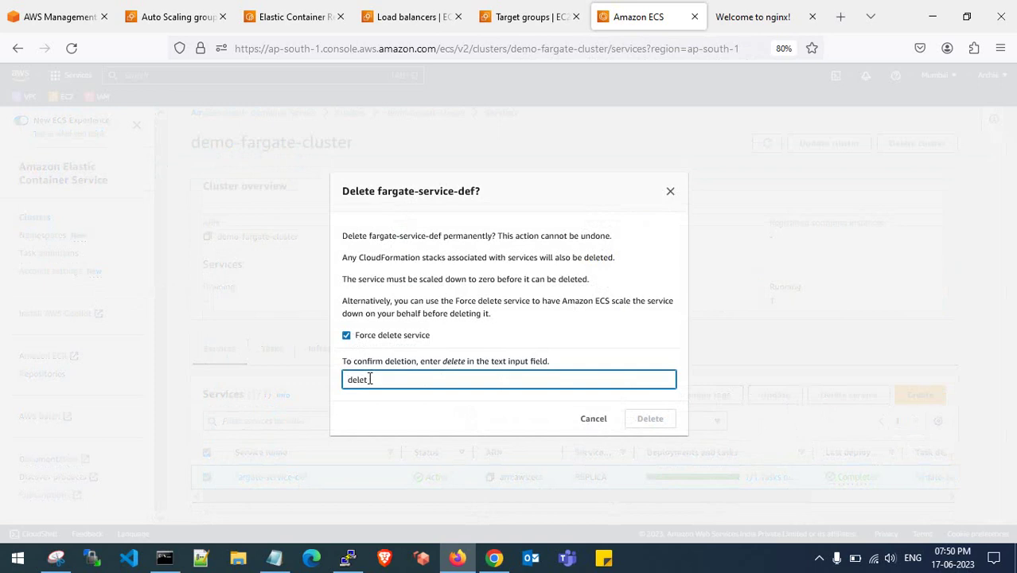
pyautogui.write('e')
pyautogui.click(642, 420)
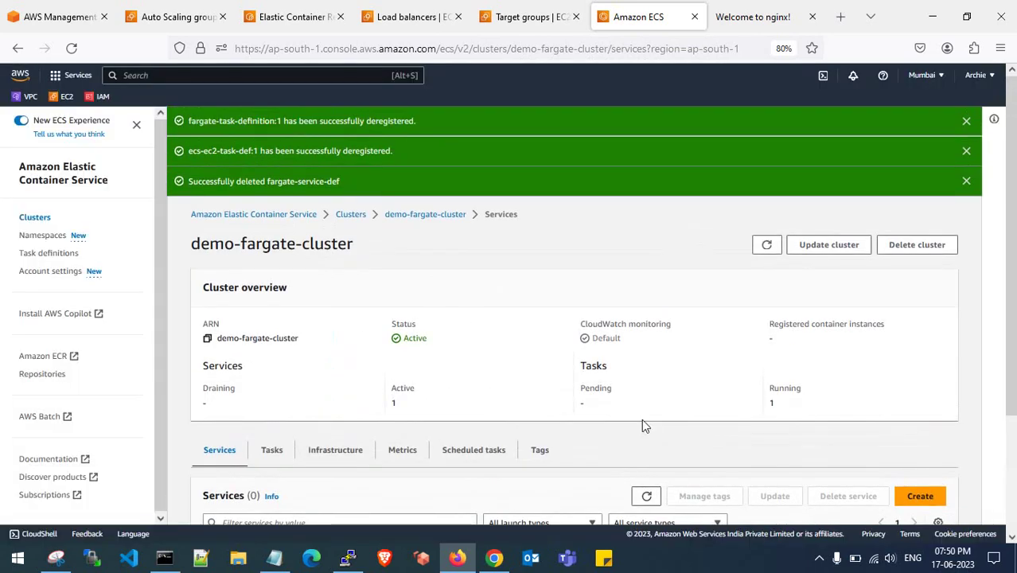
pyautogui.click(966, 121)
pyautogui.click(966, 121)
pyautogui.click(966, 120)
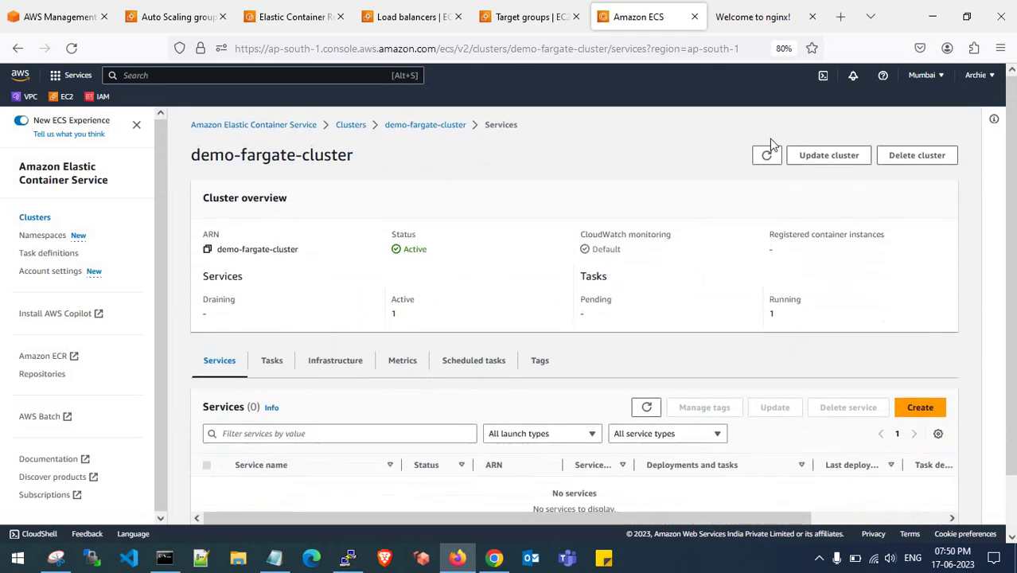
# Delete demo-fargate-cluster, confirming with the phrase "delete demo-fargate-cluster", and dismiss the notification.
pyautogui.scroll(-1, 579, 231)
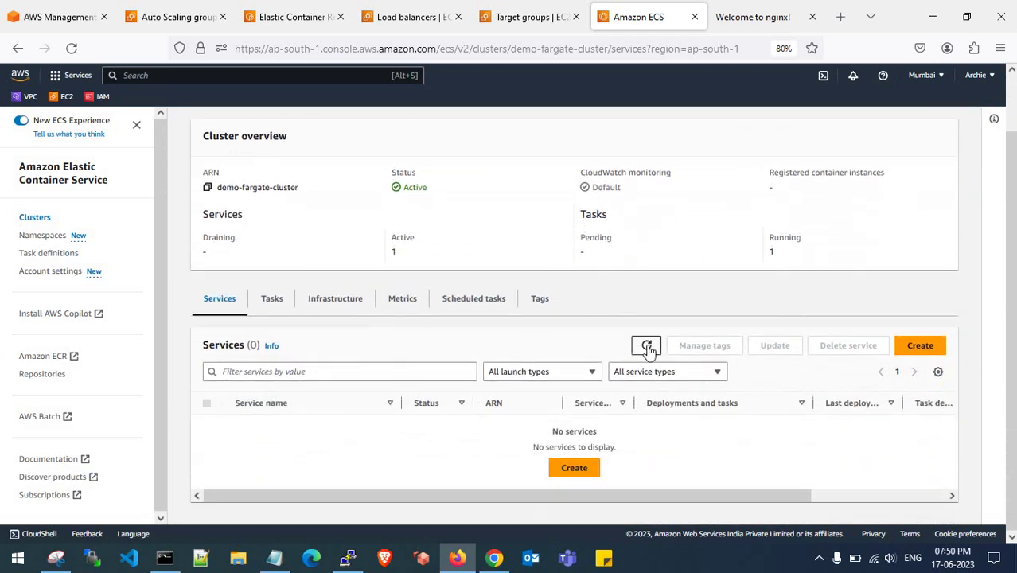
pyautogui.click(290, 312)
pyautogui.click(224, 351)
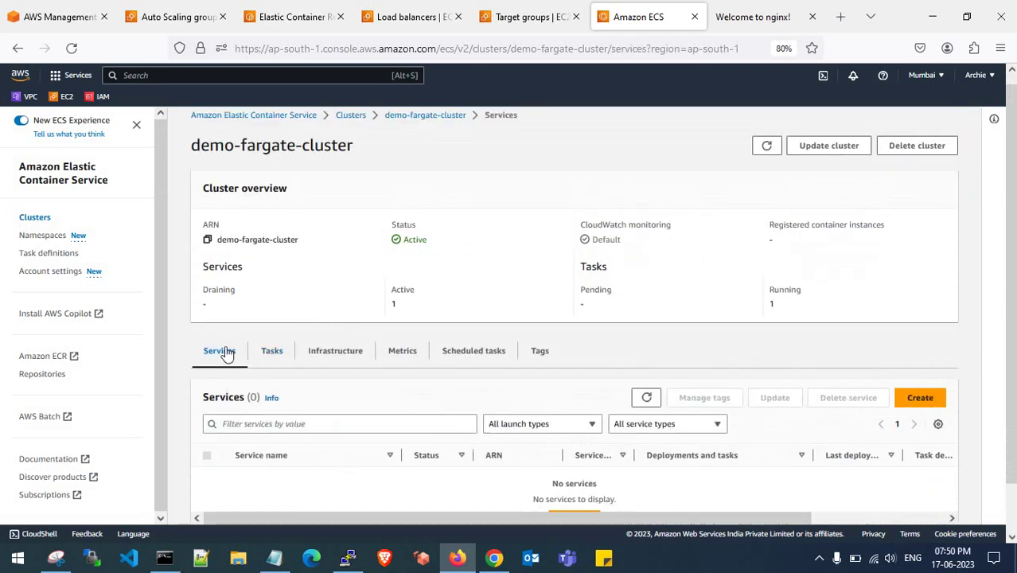
pyautogui.click(907, 147)
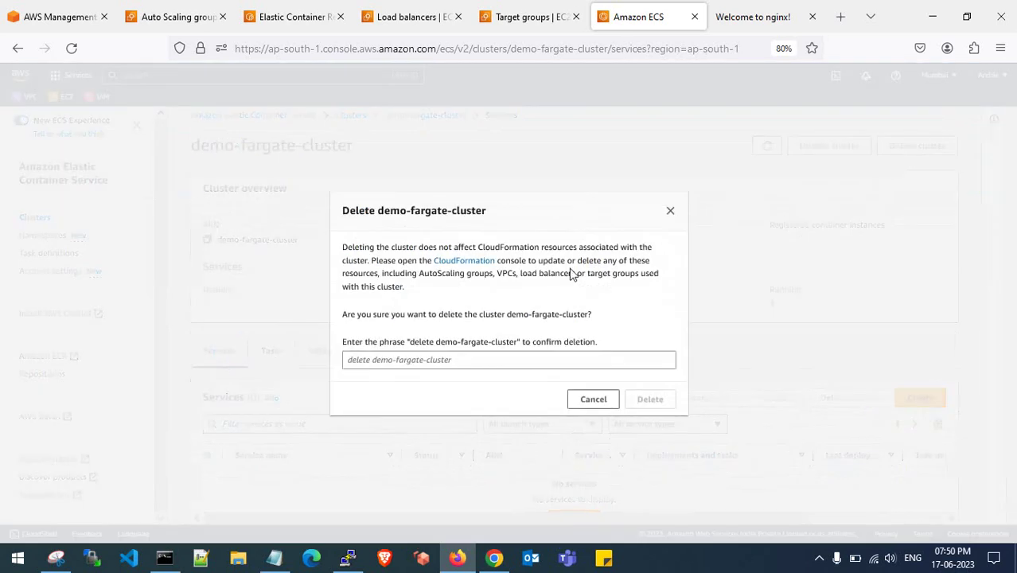
pyautogui.moveTo(412, 347); pyautogui.dragTo(516, 348)
pyautogui.hotkey('ctrl', 'c')
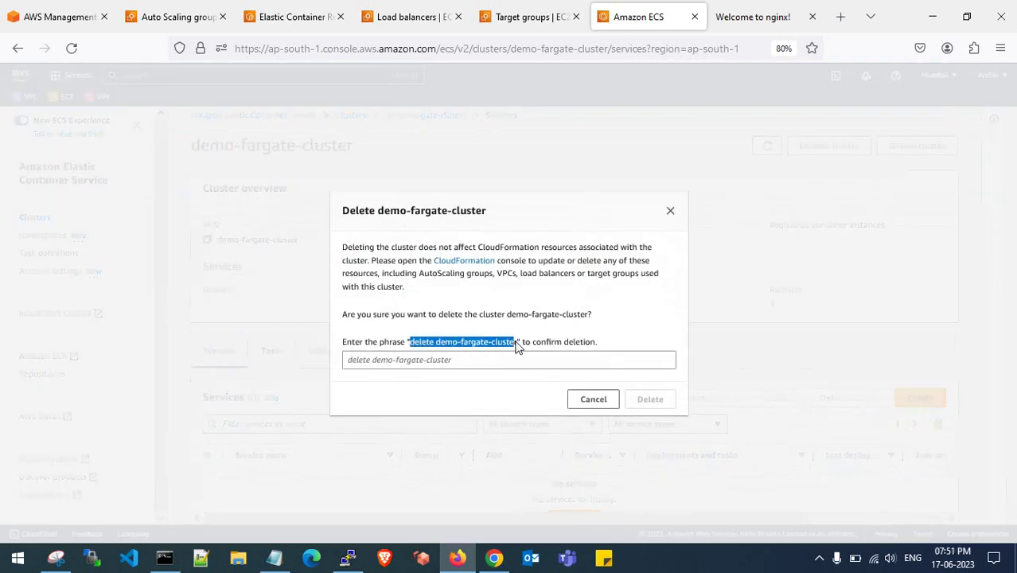
pyautogui.click(453, 364)
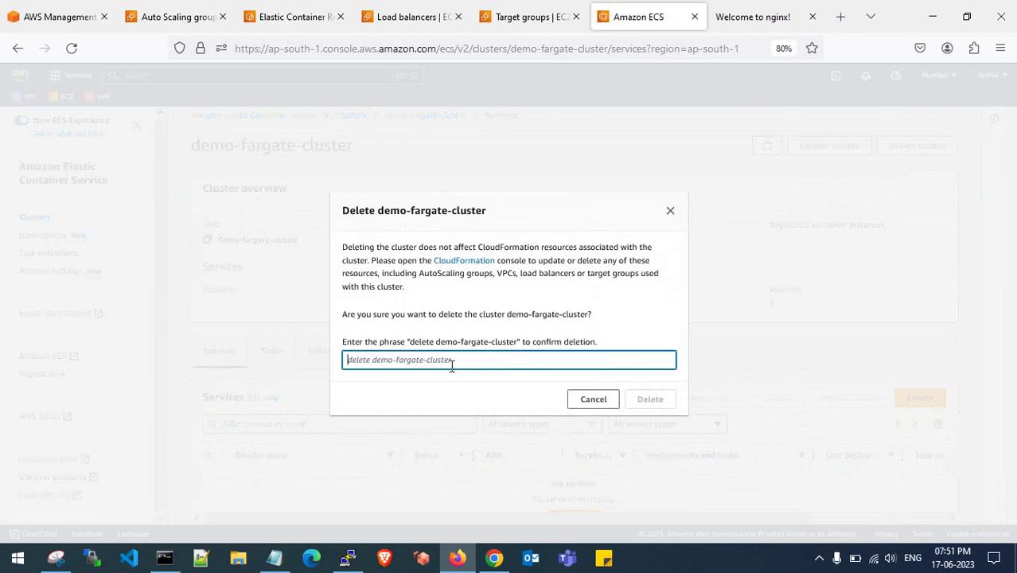
pyautogui.hotkey('ctrl', 'v')
pyautogui.click(649, 399)
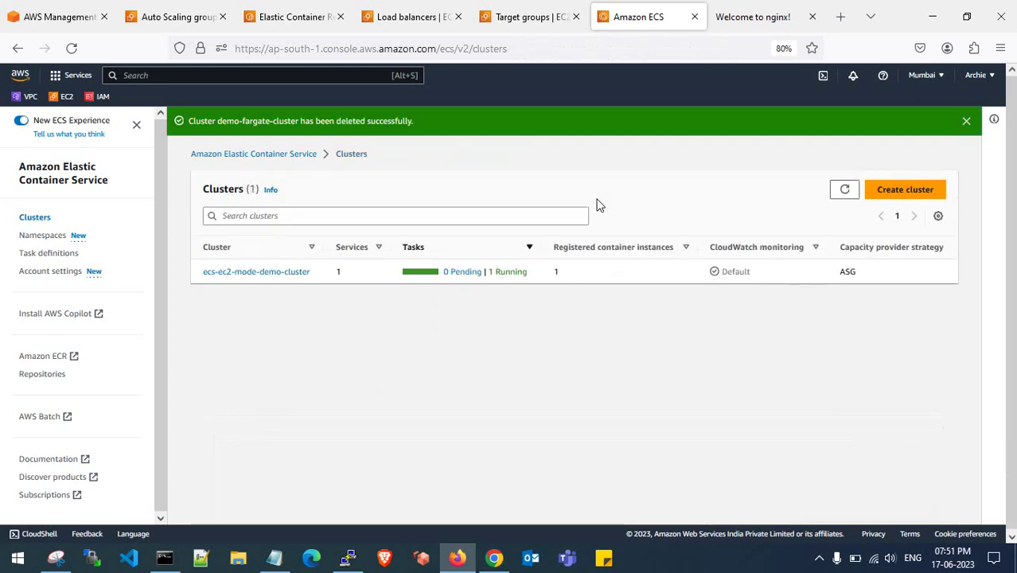
pyautogui.click(967, 120)
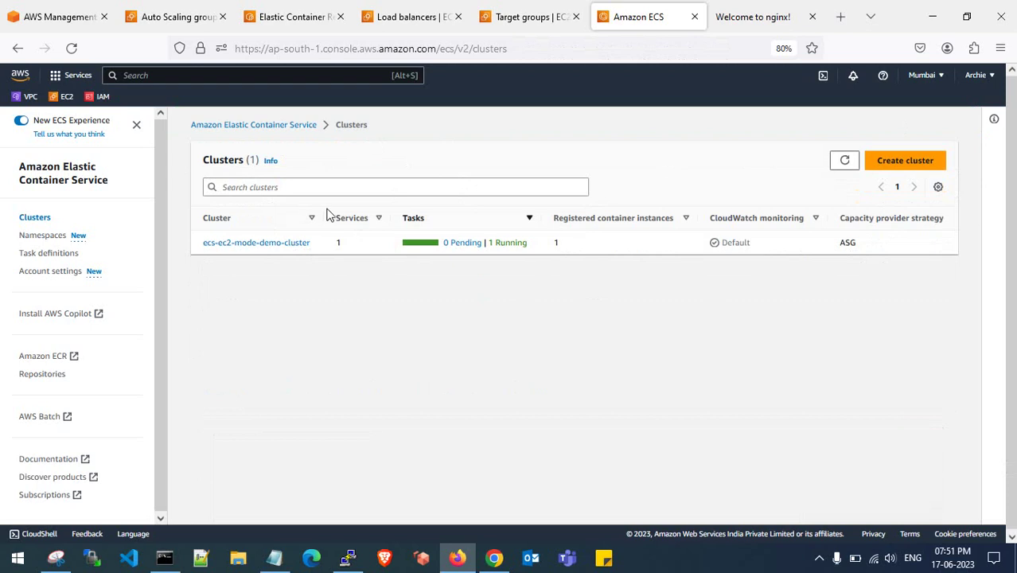
# Force delete the nginx-service-def service in ecs-ec2-mode-demo-cluster, confirming with "delete", and dismiss the notification.
pyautogui.click(279, 243)
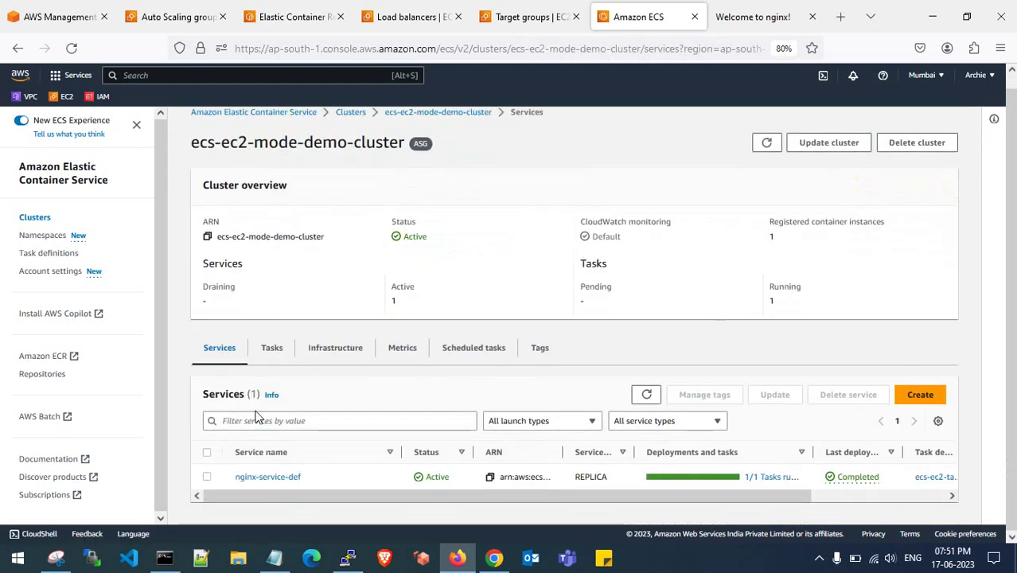
pyautogui.click(206, 477)
pyautogui.click(848, 396)
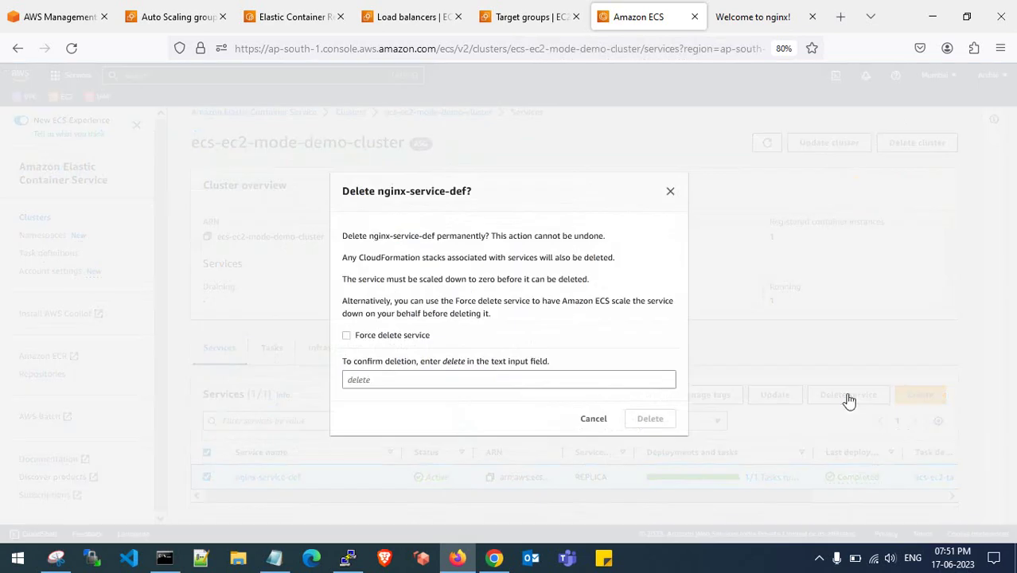
pyautogui.click(347, 335)
pyautogui.click(362, 379)
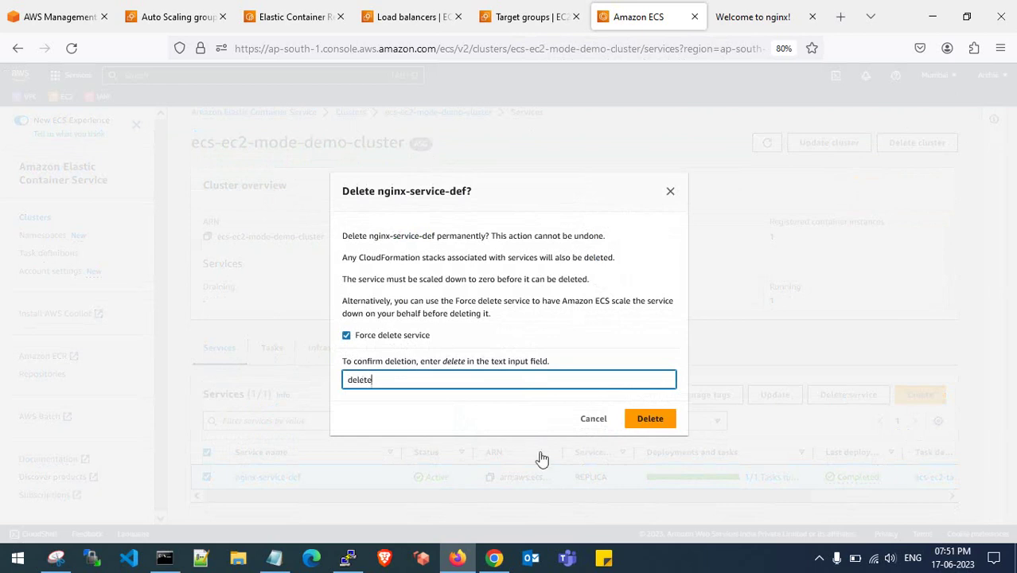
pyautogui.click(661, 430)
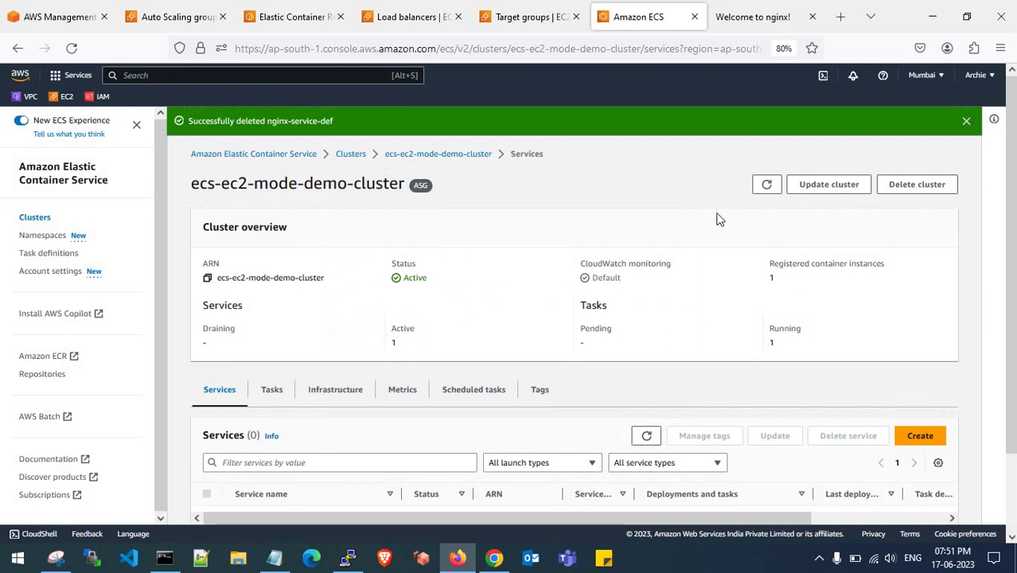
pyautogui.click(966, 121)
# Delete ecs-ec2-mode-demo-cluster, confirming with the phrase "delete ecs-ec2-mode-demo-cluster".
pyautogui.scroll(-2, 562, 271)
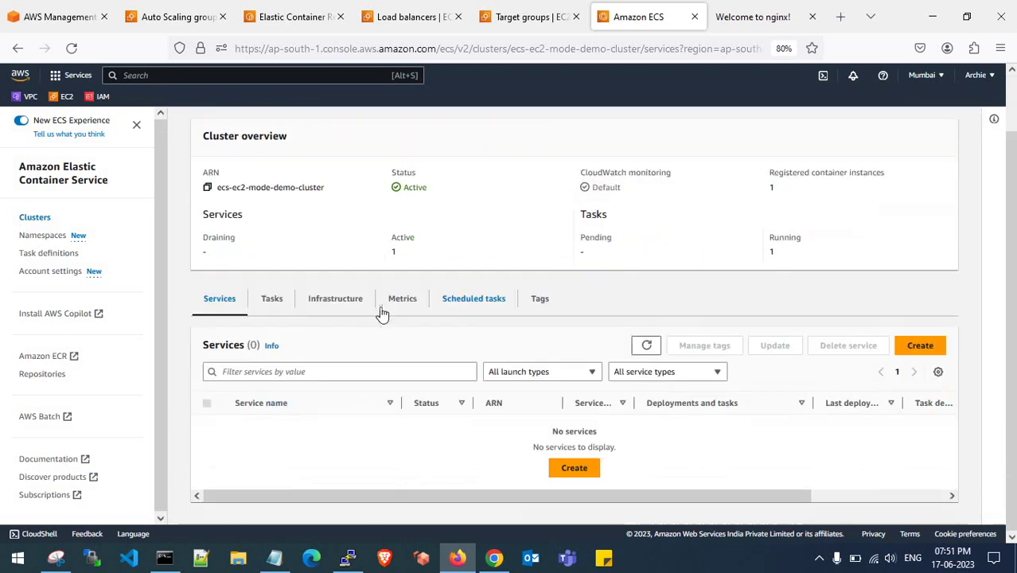
pyautogui.scroll(2, 646, 345)
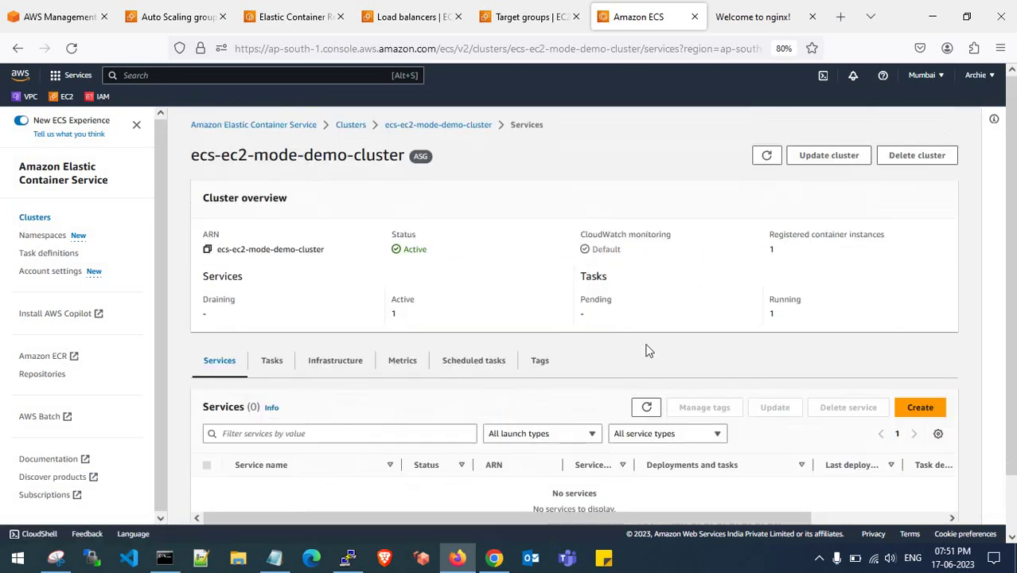
pyautogui.click(916, 156)
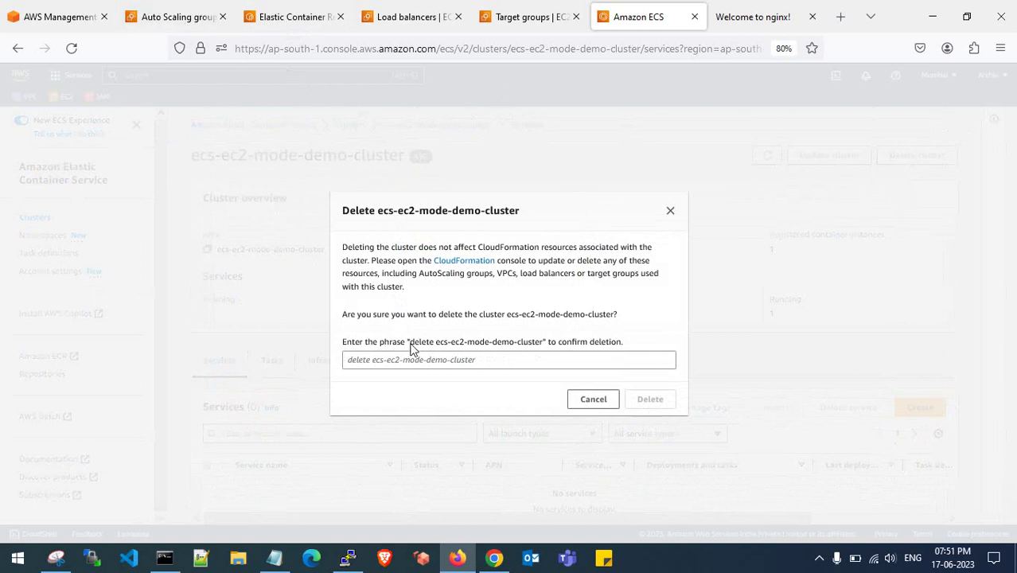
pyautogui.moveTo(412, 348); pyautogui.dragTo(544, 351)
pyautogui.hotkey('ctrl', 'c')
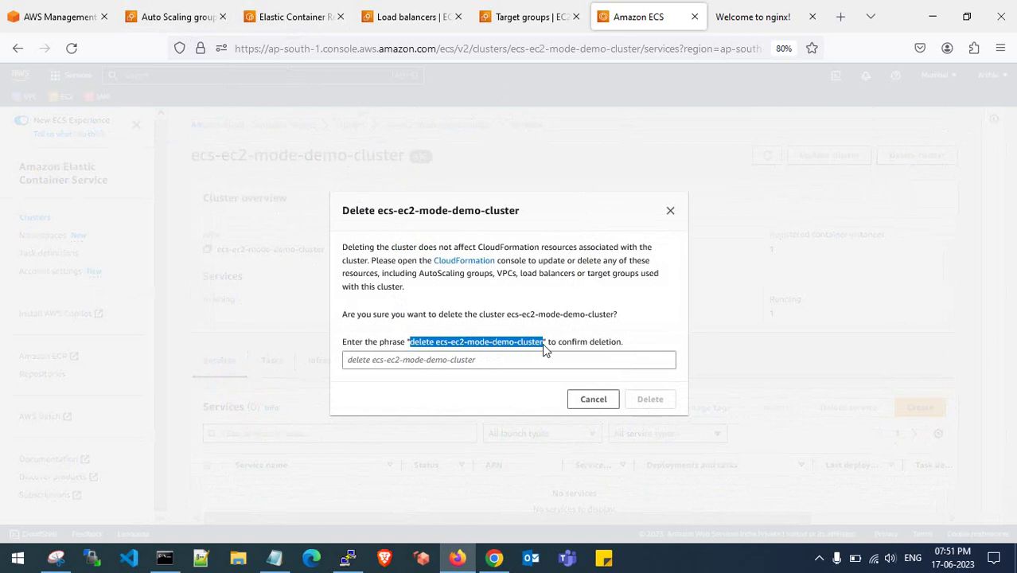
pyautogui.click(474, 358)
pyautogui.hotkey('ctrl', 'v')
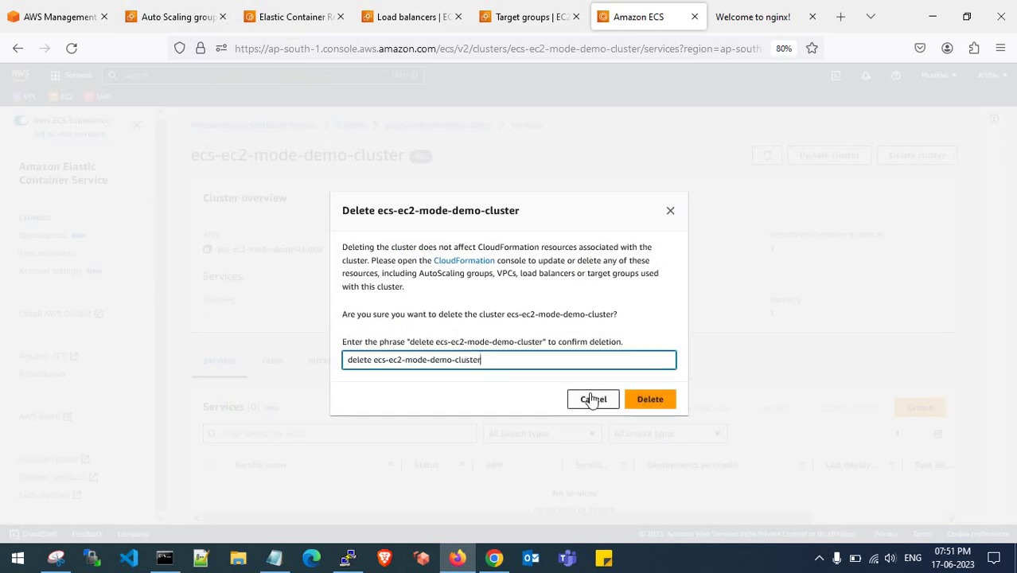
pyautogui.click(657, 399)
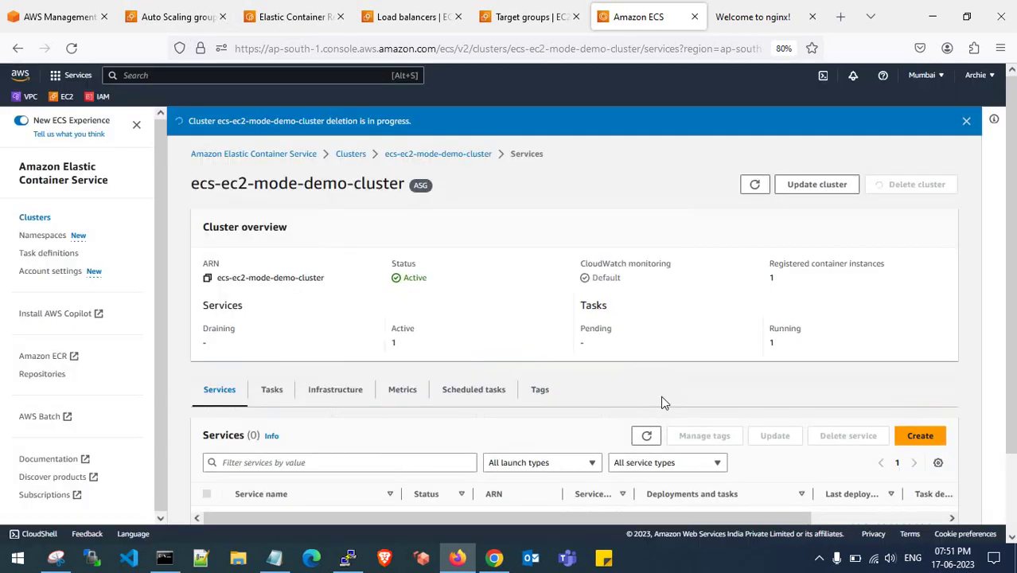
# Refresh the ecs-ec2-mode-demo-cluster overview to check the state of its services and tasks during deletion.
pyautogui.scroll(-2, 661, 398)
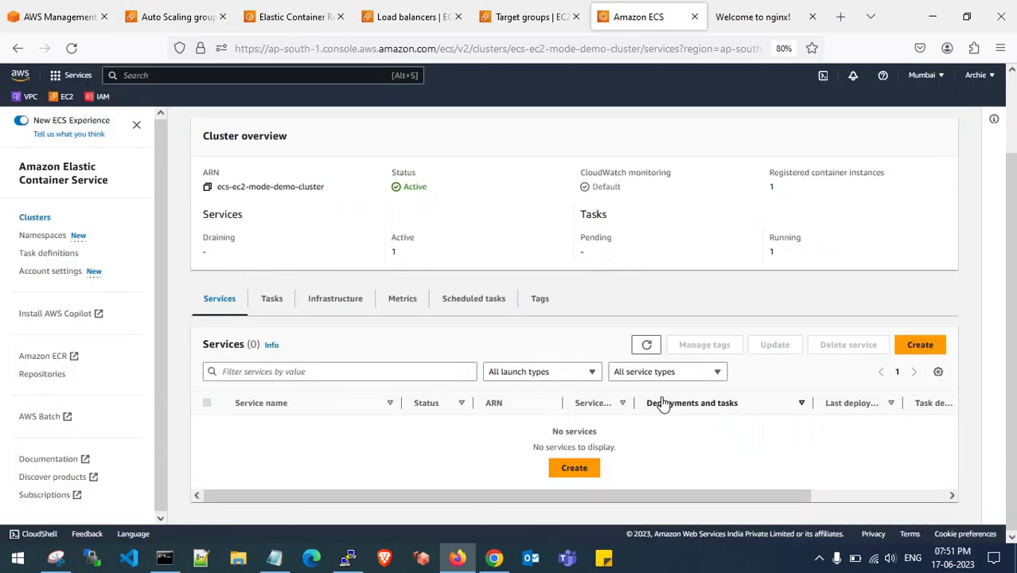
pyautogui.scroll(2, 663, 404)
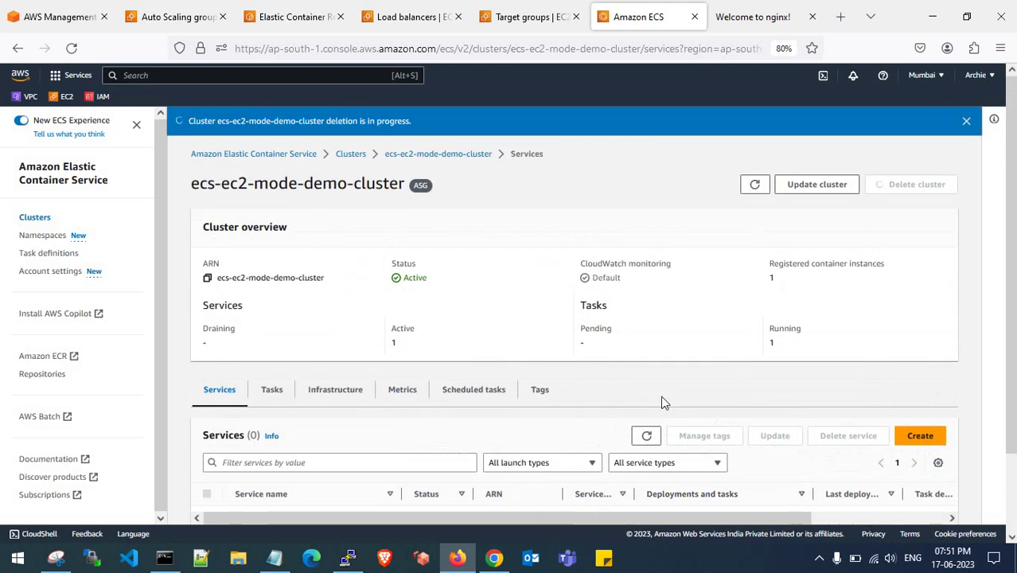
pyautogui.click(752, 187)
pyautogui.click(753, 188)
pyautogui.click(753, 188)
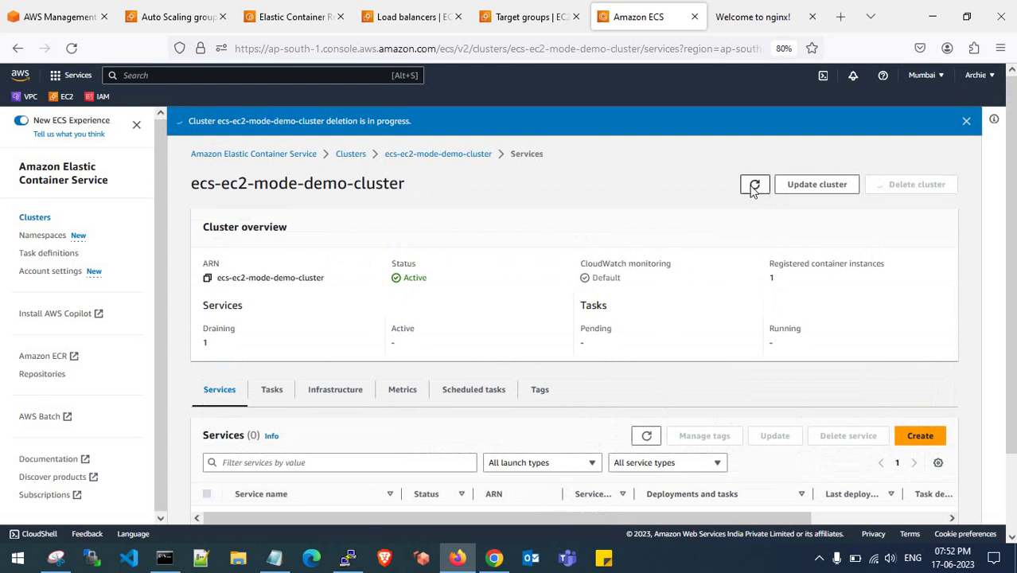
pyautogui.click(753, 188)
pyautogui.click(753, 188)
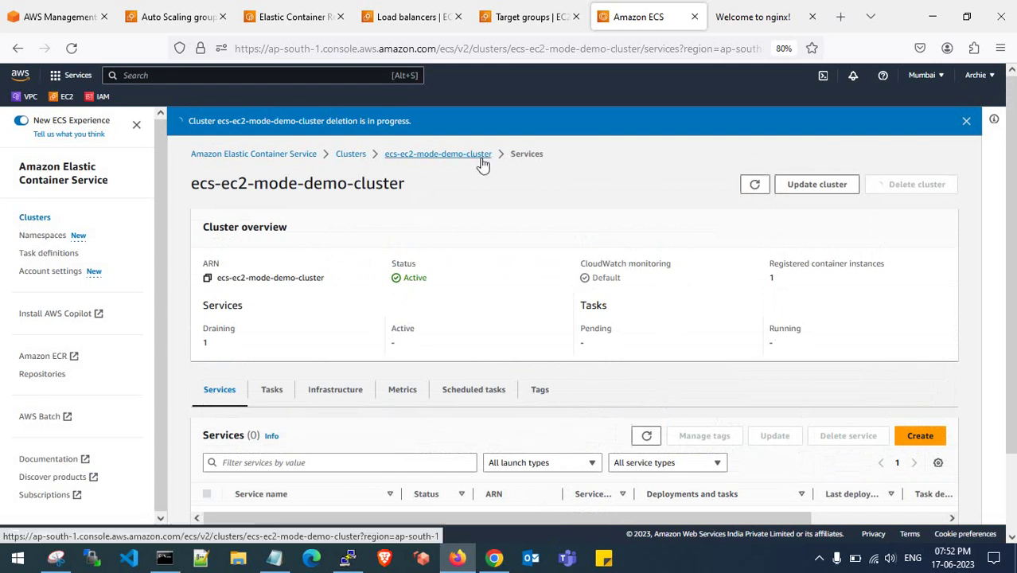
# Return to the ECS clusters list and refresh it repeatedly to check the cluster deletion progress.
pyautogui.click(356, 156)
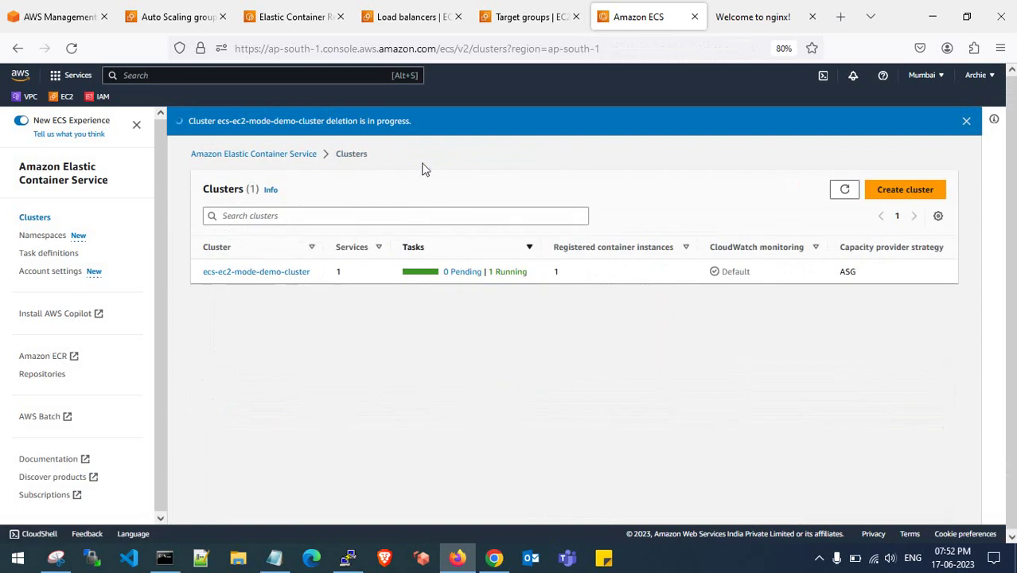
pyautogui.click(845, 193)
pyautogui.click(845, 192)
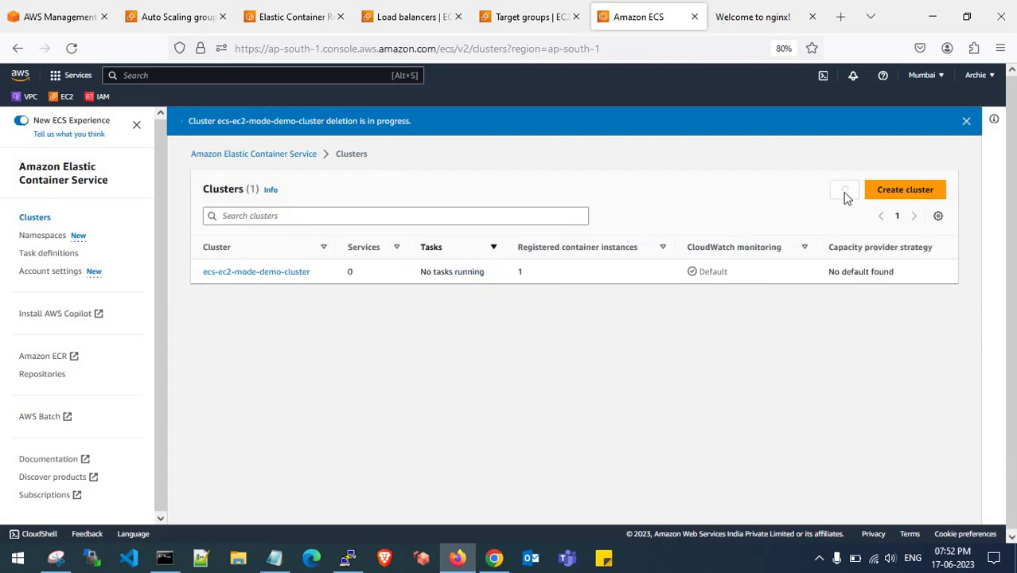
pyautogui.click(845, 193)
pyautogui.click(845, 195)
pyautogui.click(846, 194)
pyautogui.click(845, 194)
pyautogui.click(846, 196)
# Refresh the list of EC2 target groups, and recheck the ECS clusters list.
pyautogui.click(516, 13)
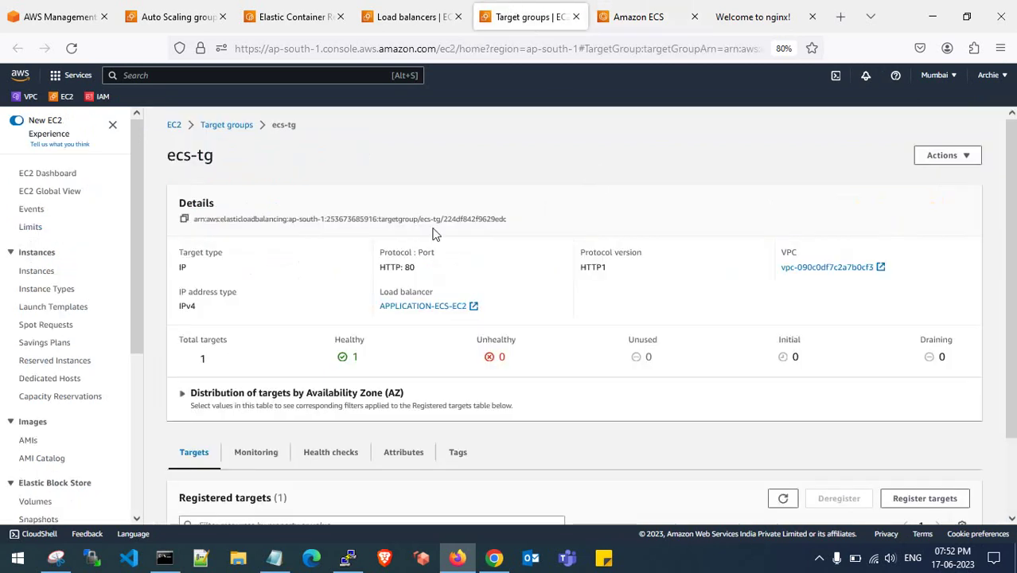
pyautogui.click(223, 125)
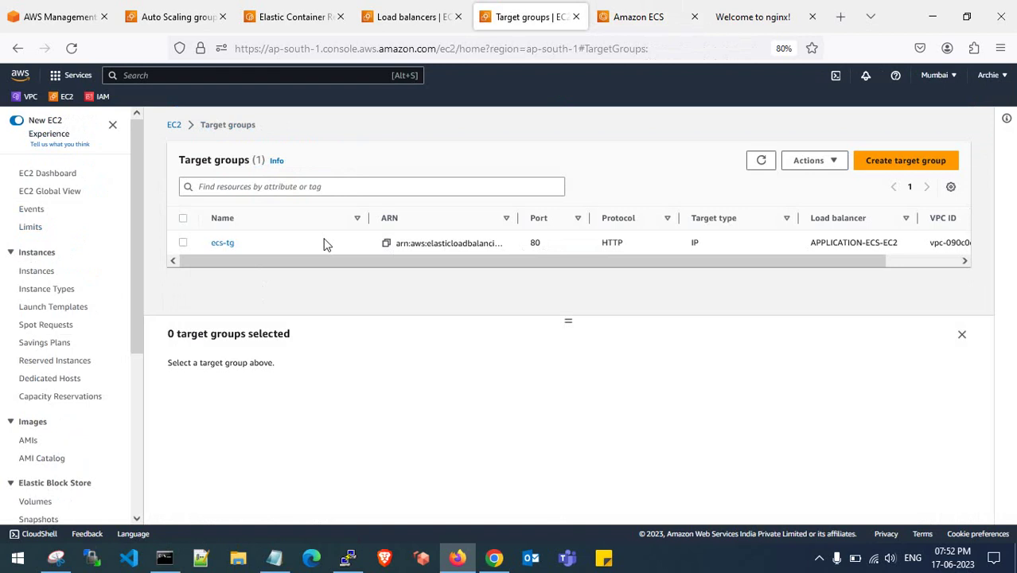
pyautogui.click(761, 161)
pyautogui.click(761, 161)
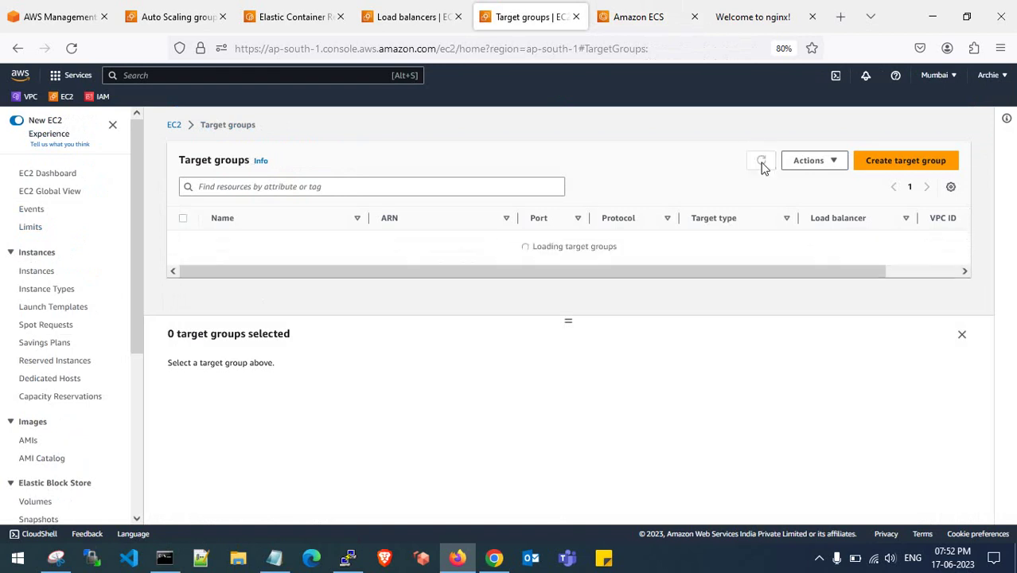
pyautogui.click(649, 14)
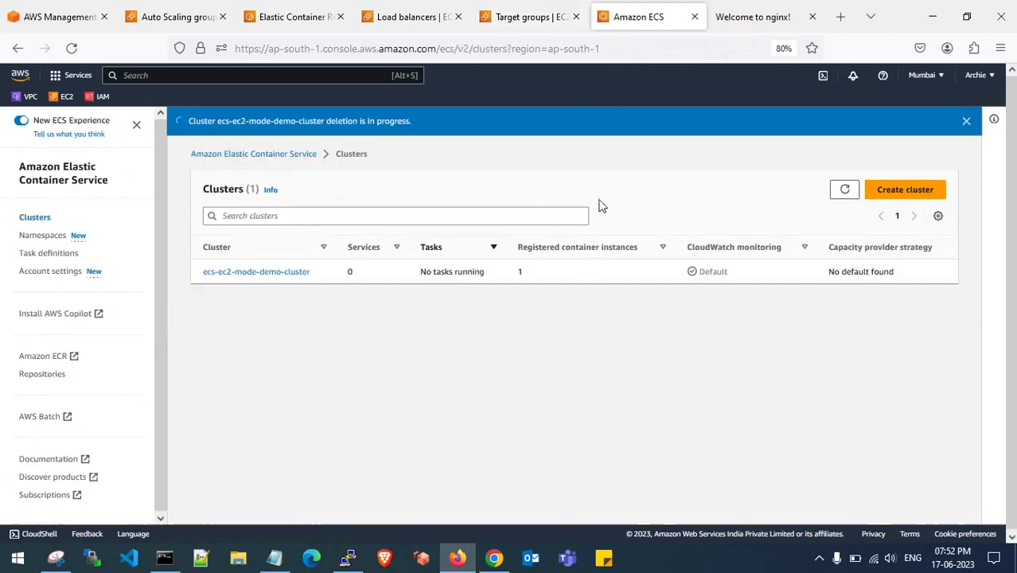
pyautogui.click(843, 191)
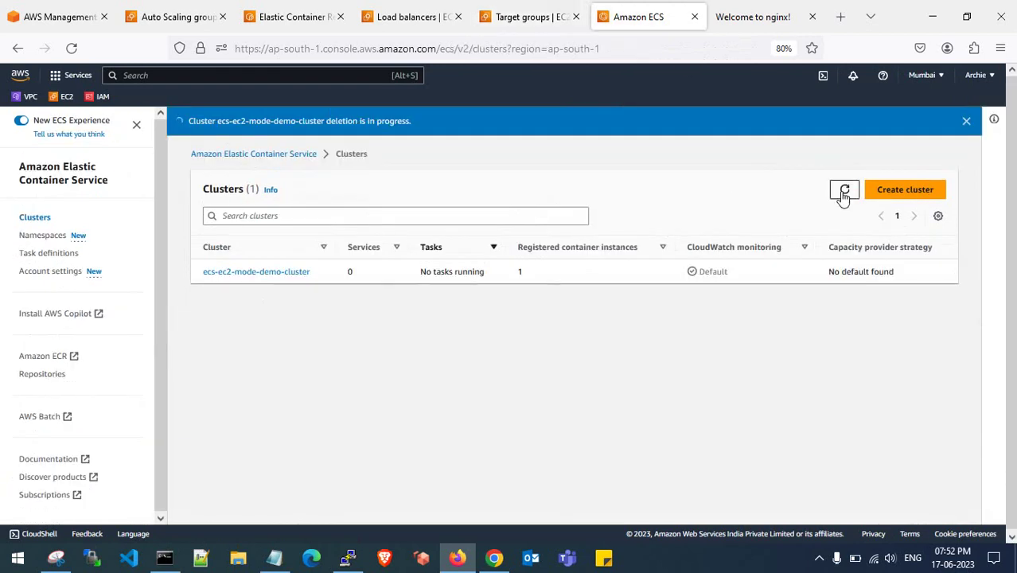
# Reload the load balancer's nginx page to test its availability, close it, and refresh the ECS clusters list.
pyautogui.click(757, 16)
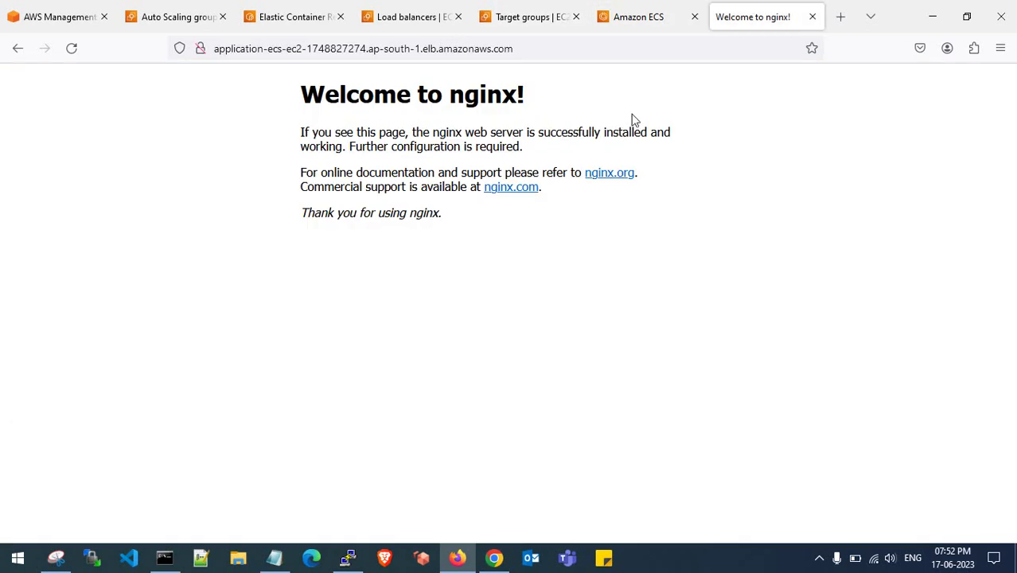
pyautogui.click(71, 49)
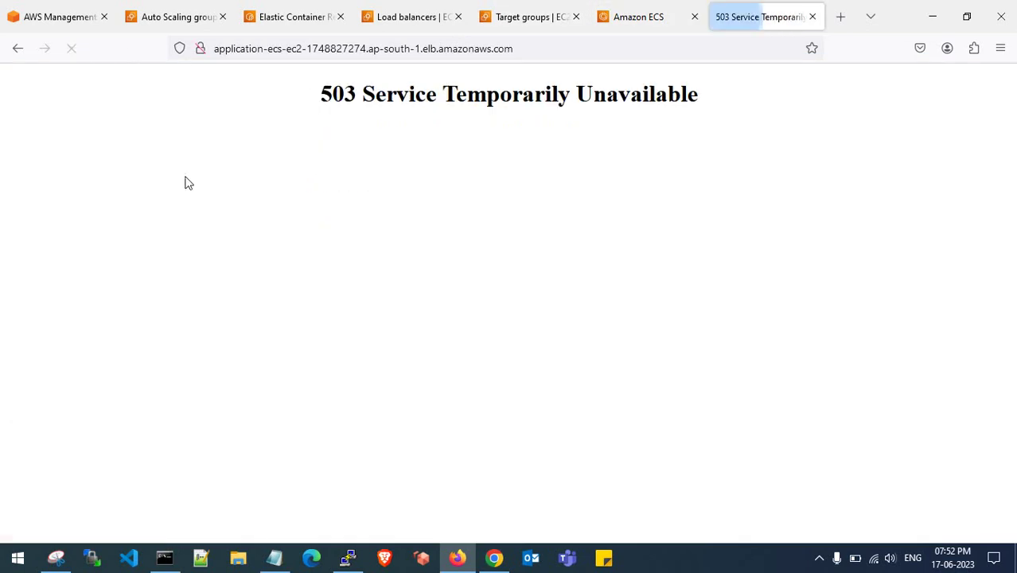
pyautogui.click(813, 17)
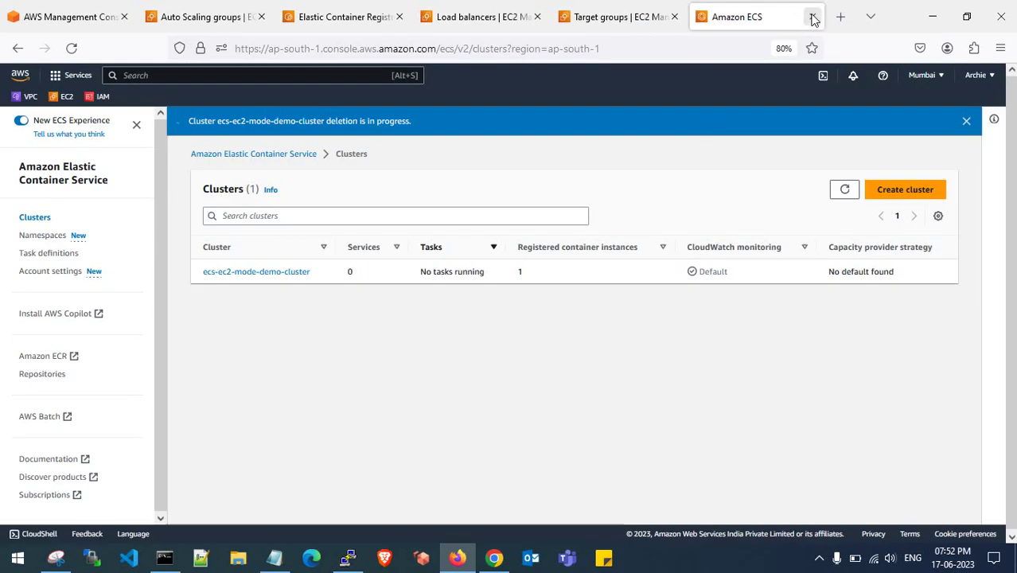
pyautogui.click(842, 193)
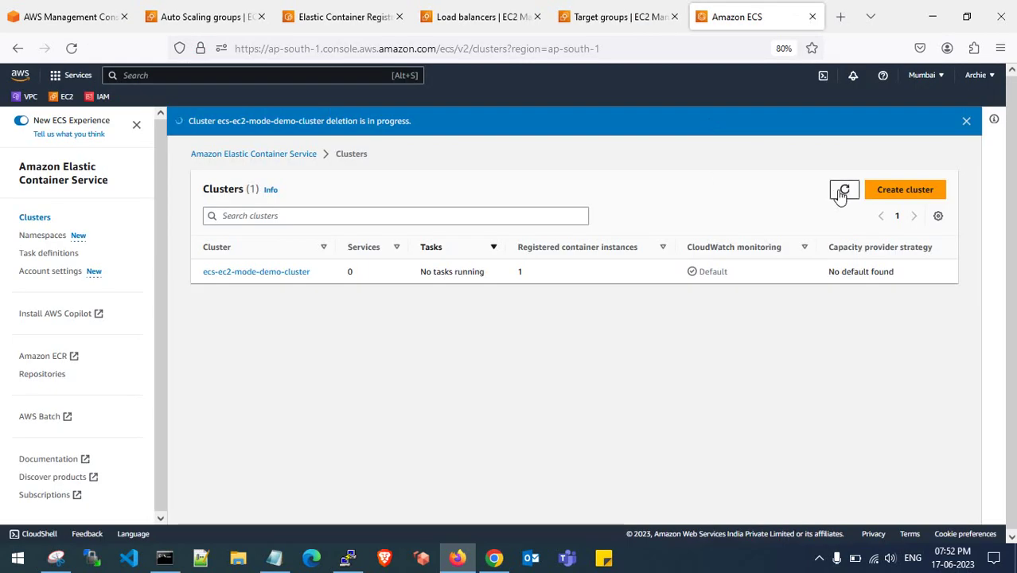
# Delete the v1 image from the private repository in Elastic Container Registry, confirming with "delete".
pyautogui.click(338, 17)
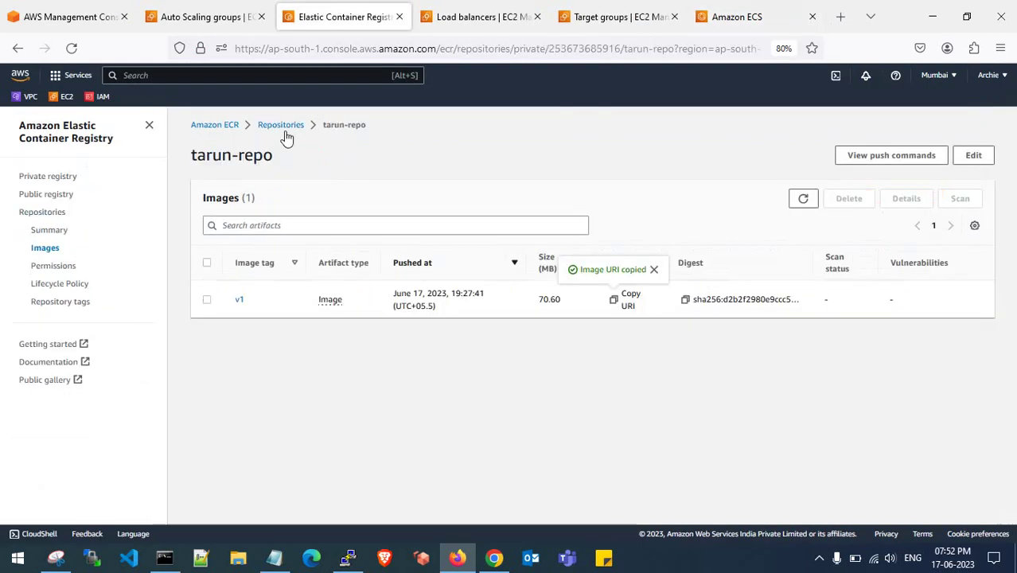
pyautogui.click(281, 125)
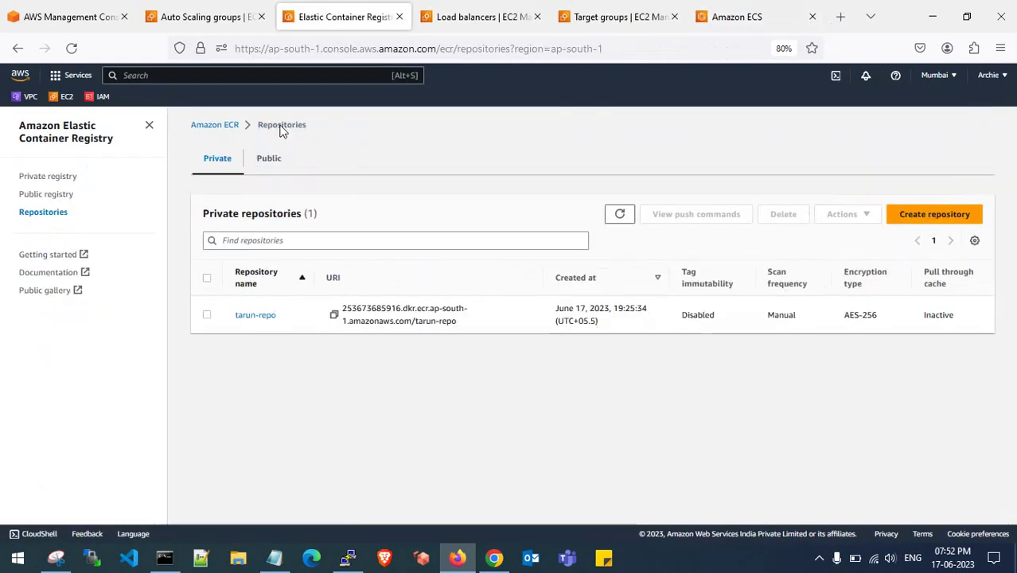
pyautogui.click(207, 318)
pyautogui.click(239, 314)
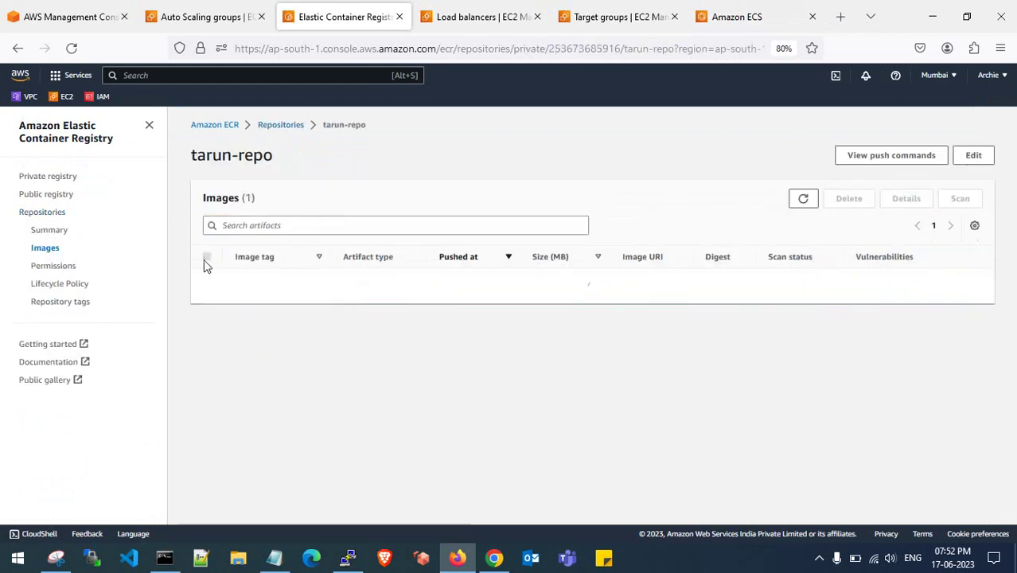
pyautogui.click(208, 302)
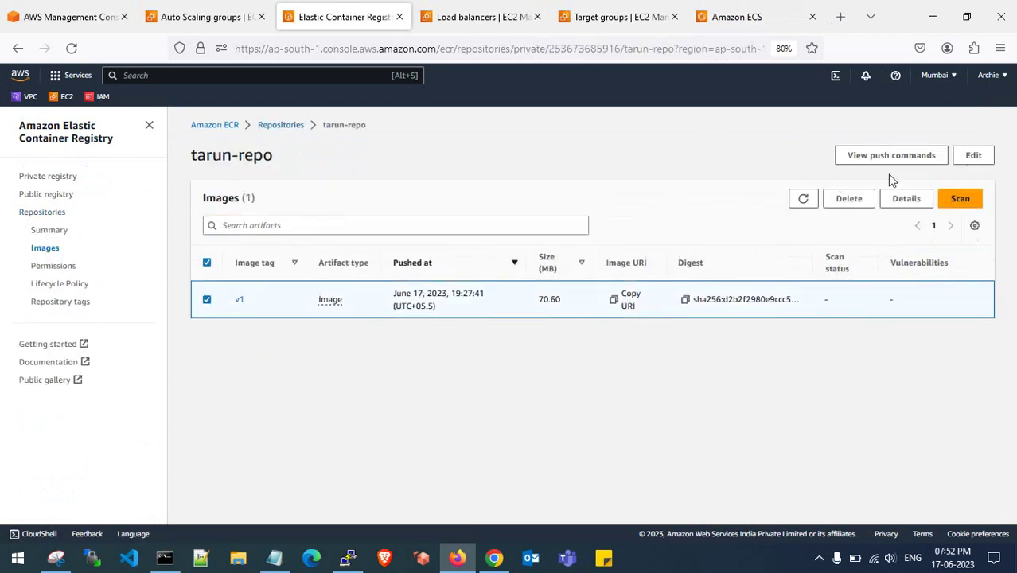
pyautogui.click(849, 198)
pyautogui.click(415, 339)
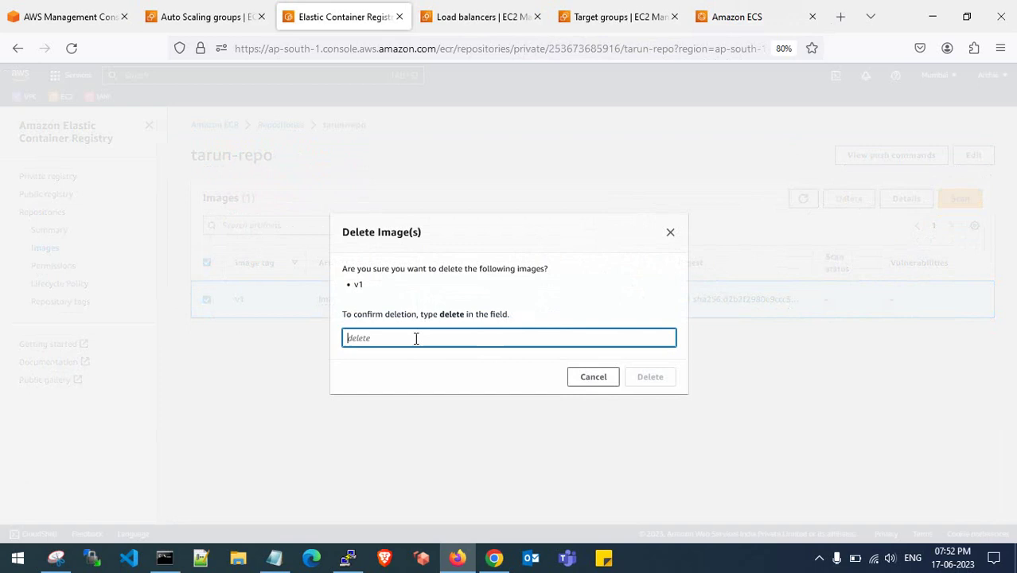
pyautogui.write('delete')
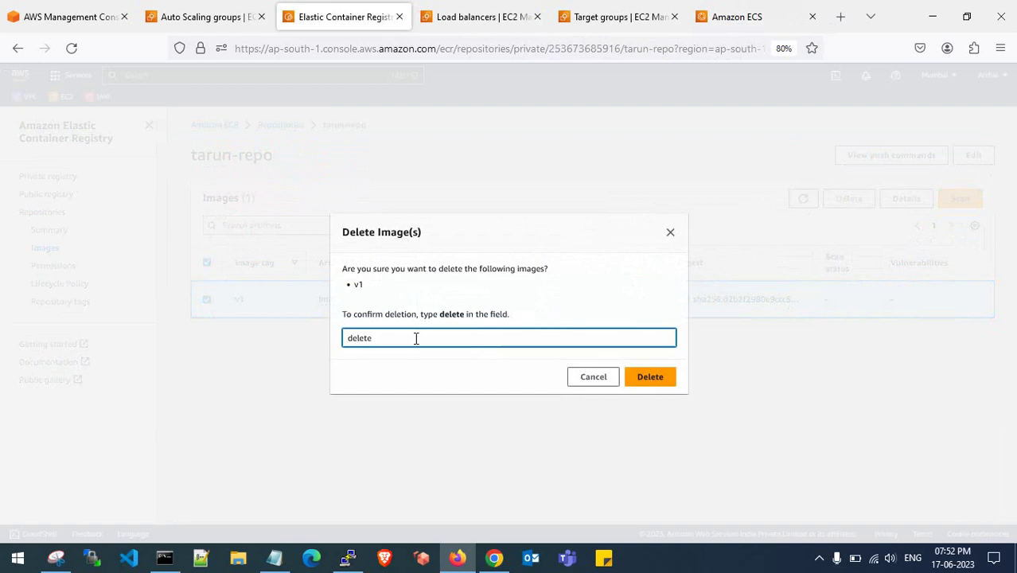
pyautogui.click(649, 380)
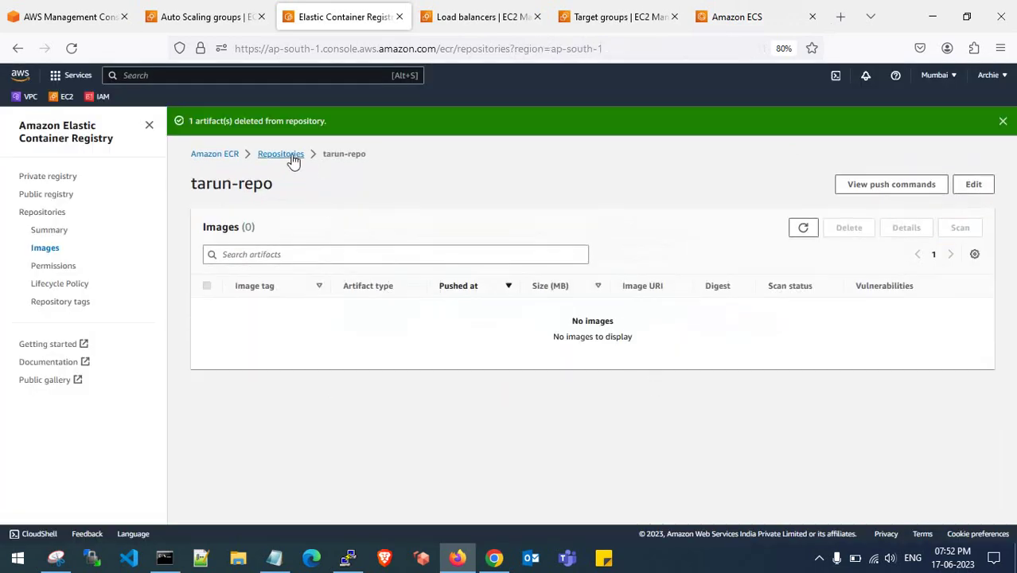
# Delete the emptied private repository from the ECR repositories list, confirming with "delete".
pyautogui.click(287, 155)
pyautogui.click(207, 315)
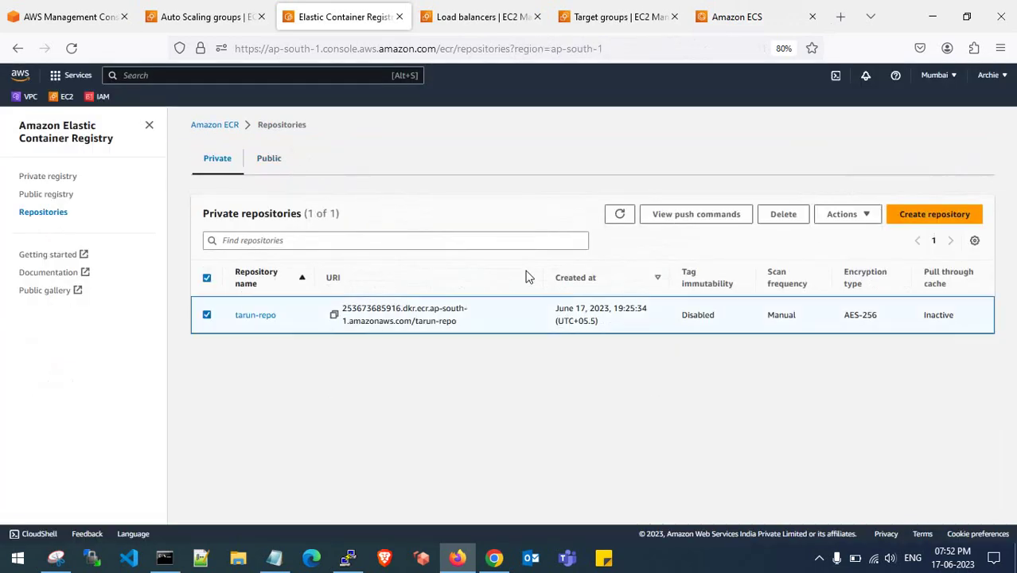
pyautogui.click(797, 219)
pyautogui.click(418, 327)
pyautogui.write('de')
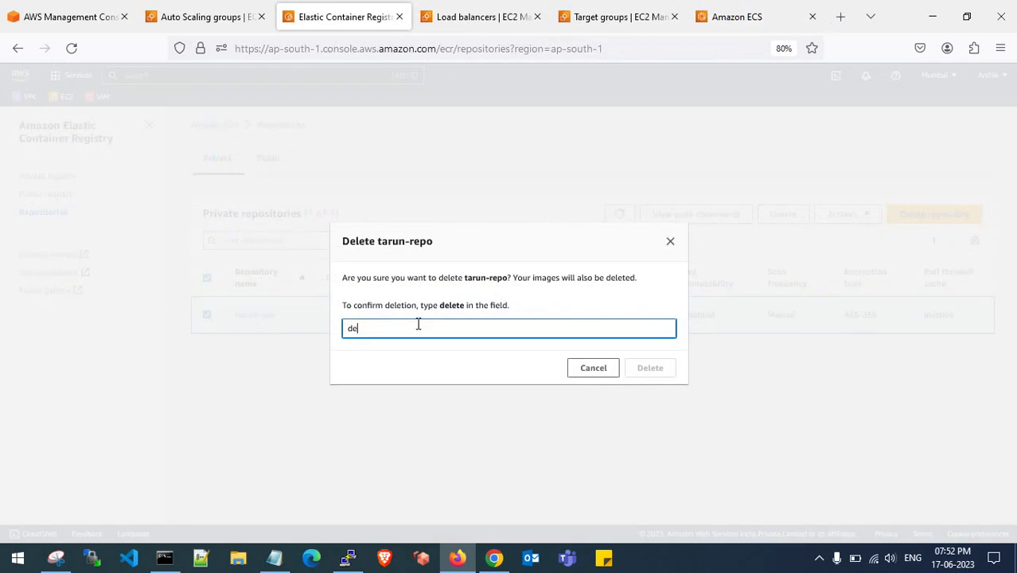
pyautogui.write('lete')
pyautogui.click(633, 367)
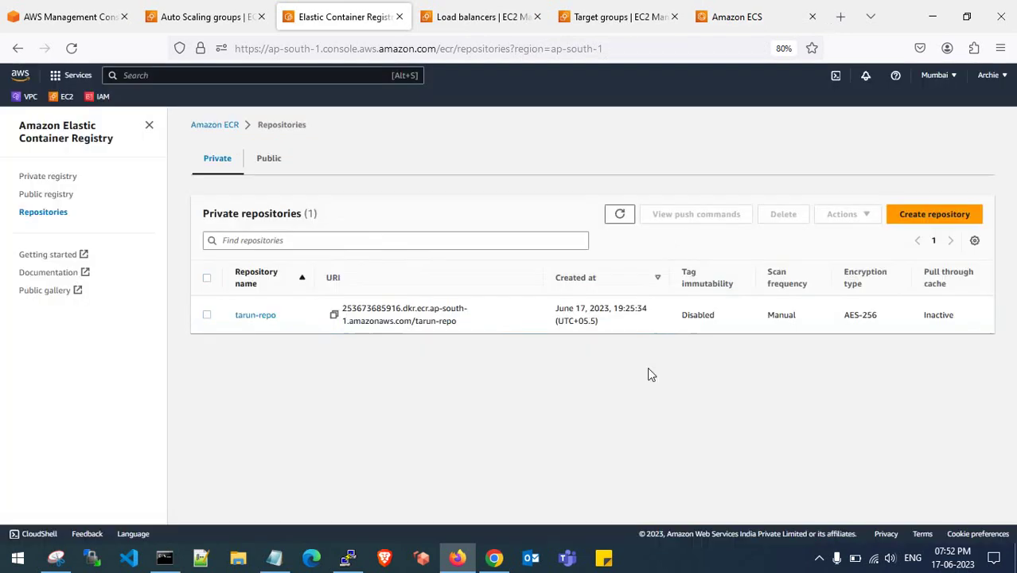
# Recheck and close the Elastic Container Registry page, and refresh the EC2 Auto Scaling groups list.
pyautogui.click(214, 157)
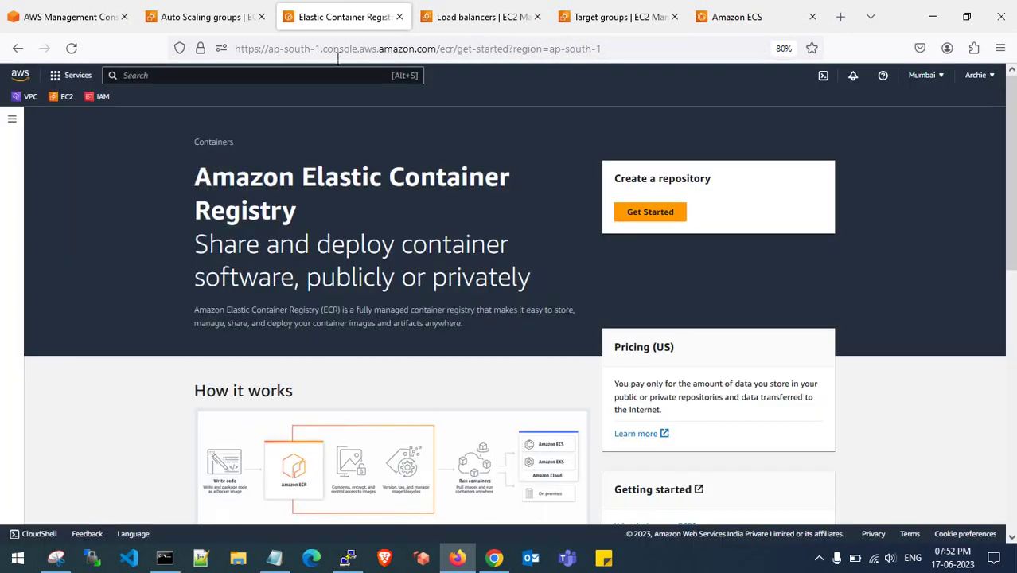
pyautogui.click(399, 17)
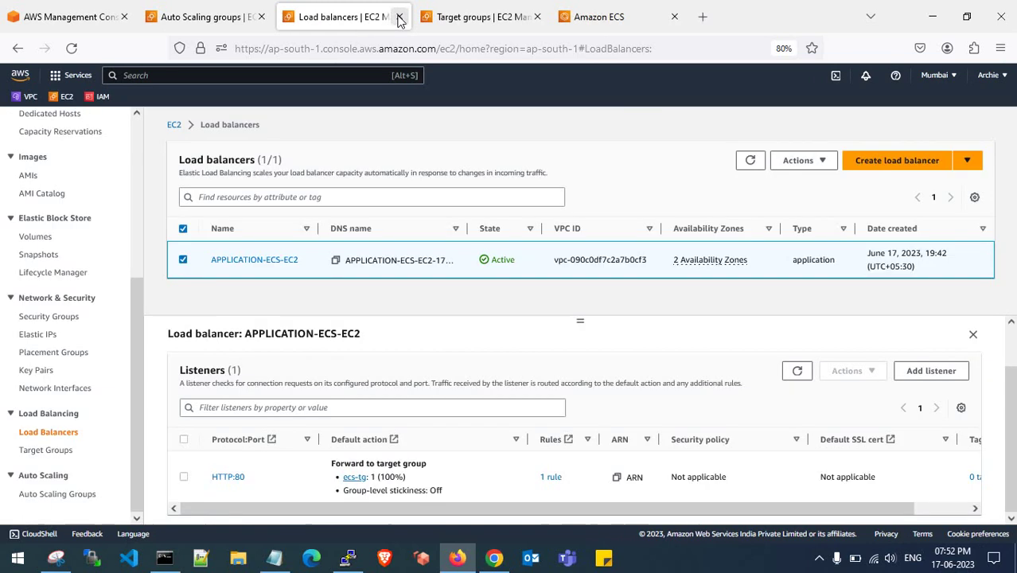
pyautogui.click(171, 16)
pyautogui.click(497, 163)
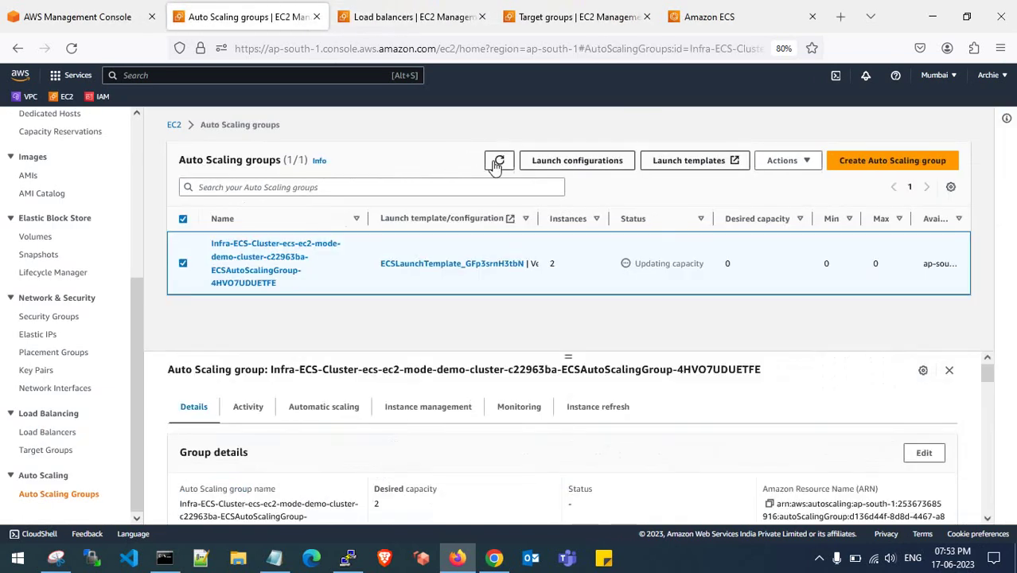
pyautogui.click(494, 166)
pyautogui.click(494, 166)
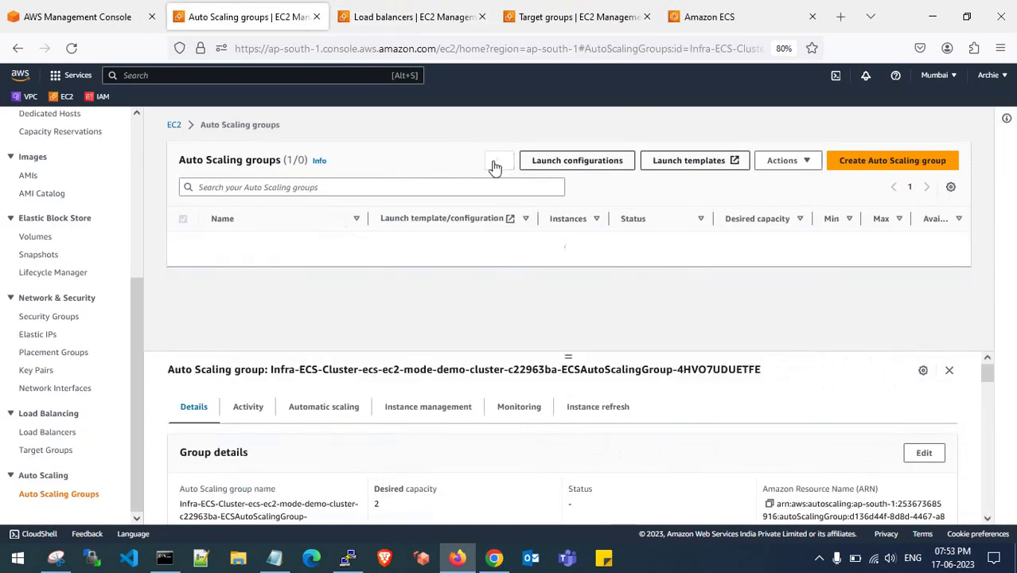
pyautogui.click(407, 17)
pyautogui.click(235, 16)
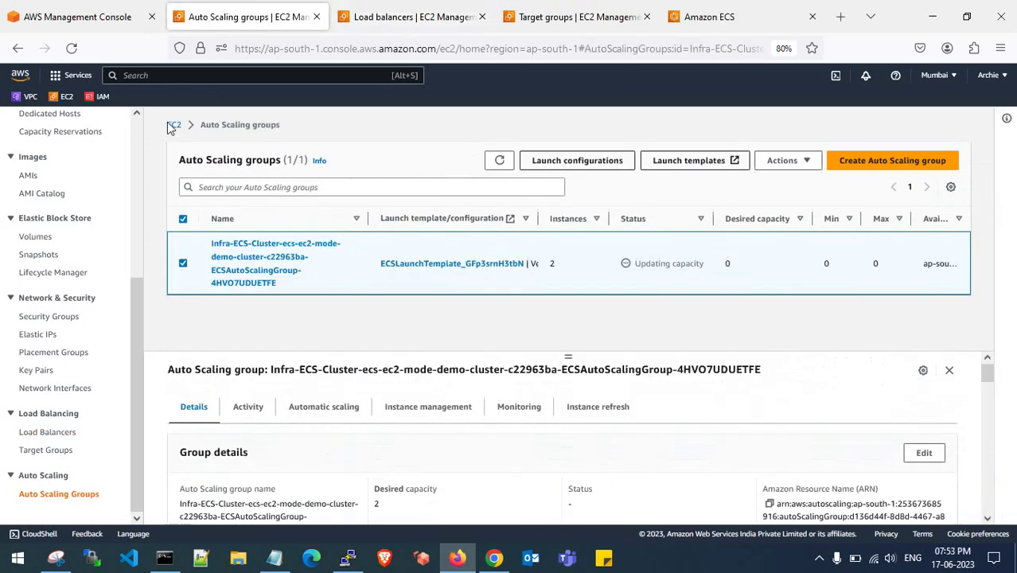
# List all EC2 instances, widen the Name column to show full names, and refresh the instance states.
pyautogui.click(172, 125)
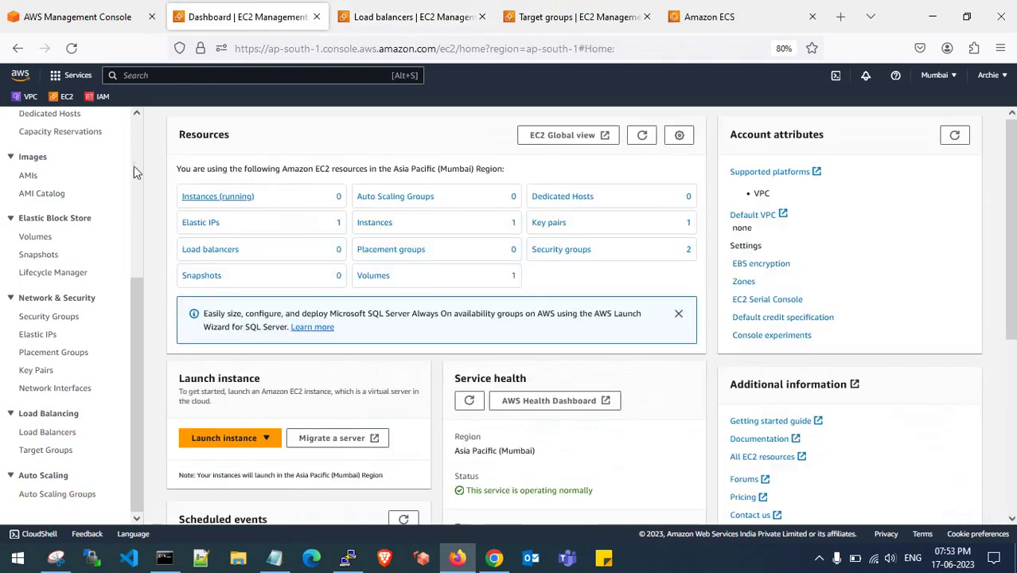
pyautogui.click(217, 197)
pyautogui.click(266, 163)
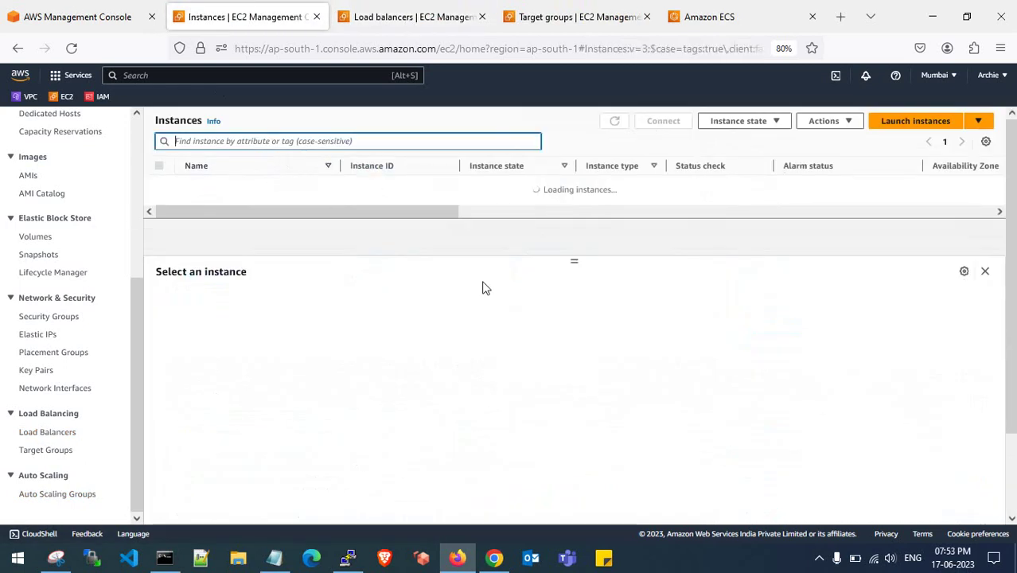
pyautogui.moveTo(575, 260); pyautogui.dragTo(575, 284)
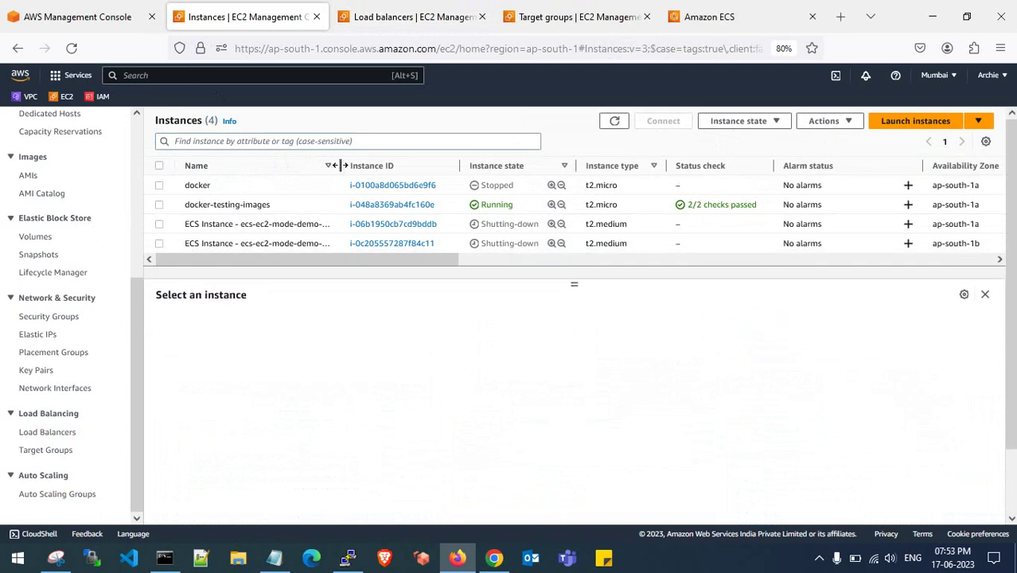
pyautogui.moveTo(341, 164); pyautogui.dragTo(410, 173)
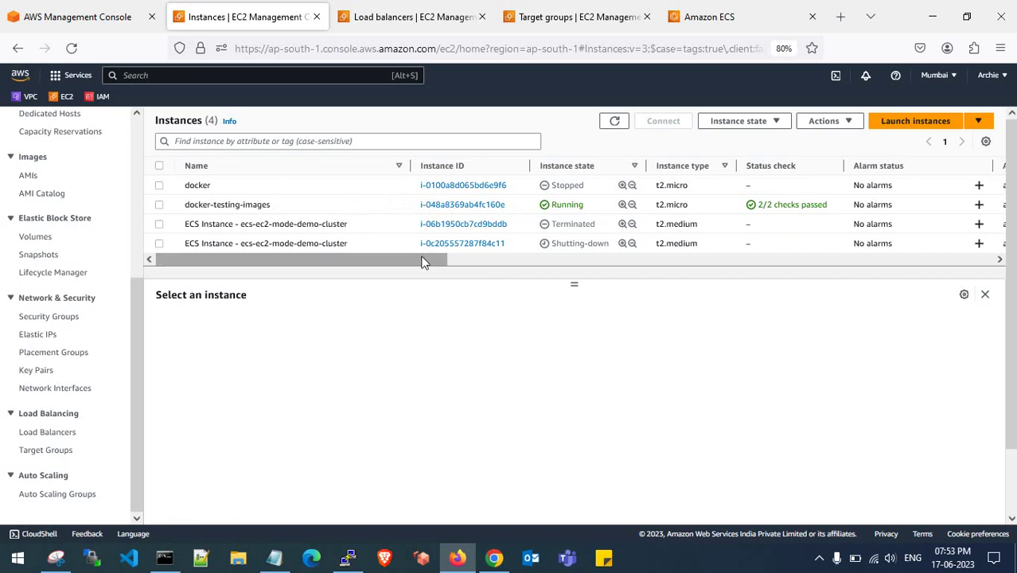
pyautogui.moveTo(422, 260)
pyautogui.mouseDown()
pyautogui.moveTo(508, 269)
pyautogui.moveTo(969, 260)
pyautogui.moveTo(410, 256)
pyautogui.mouseUp()
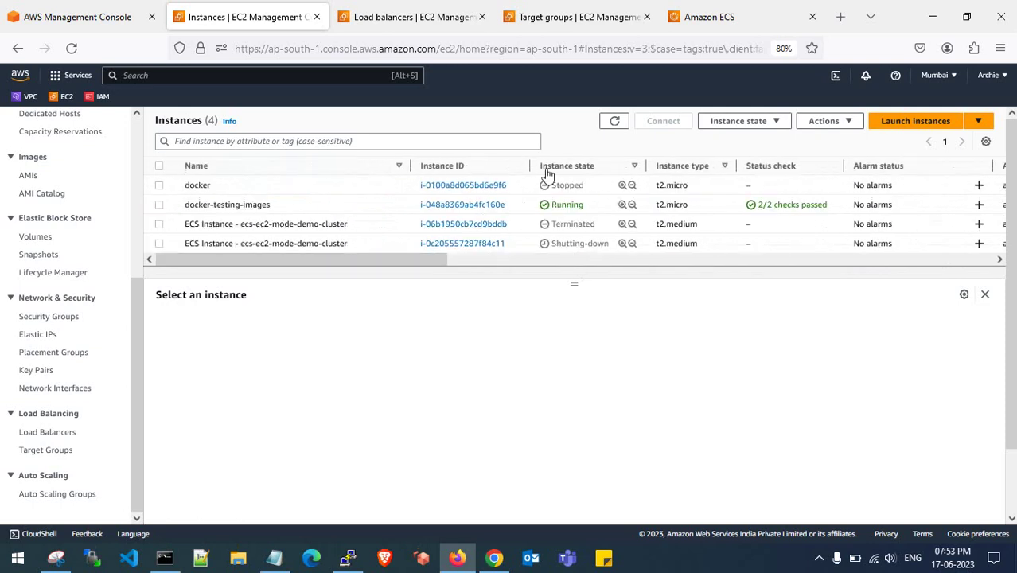
pyautogui.click(613, 123)
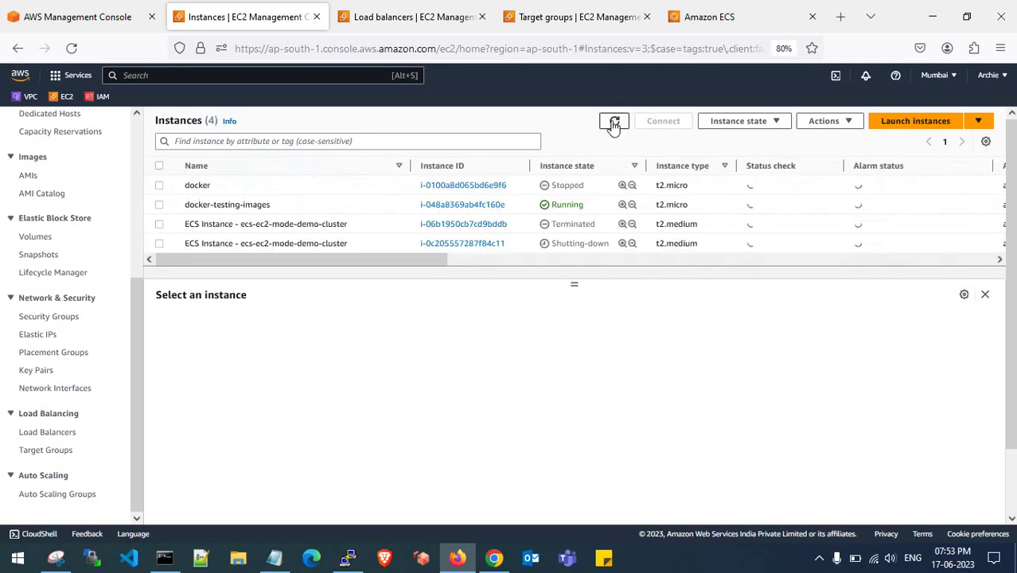
pyautogui.click(614, 125)
# Refresh the EC2 target groups list and the load balancers list to check whether their entries are removed.
pyautogui.click(569, 17)
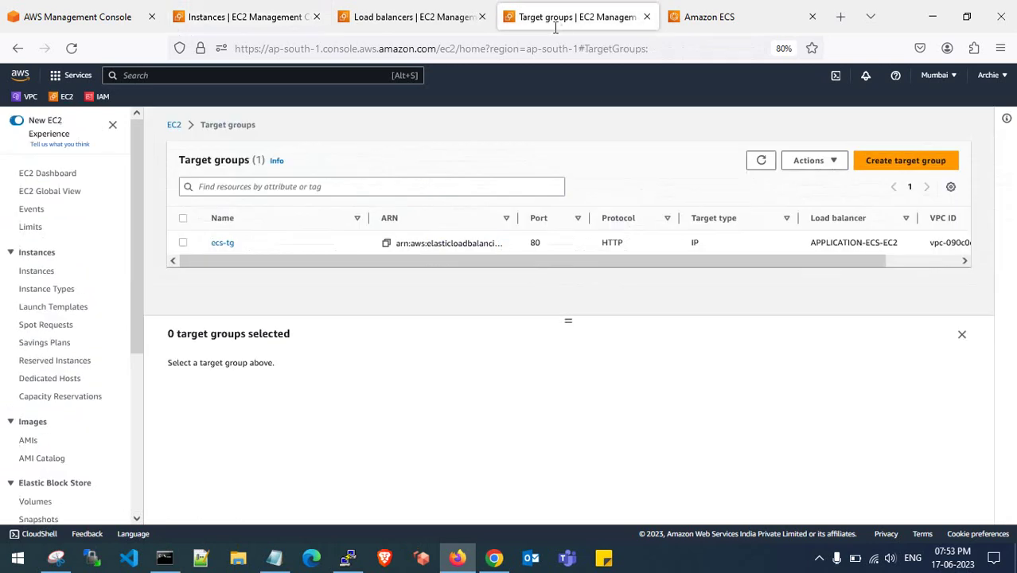
pyautogui.click(757, 164)
pyautogui.click(757, 166)
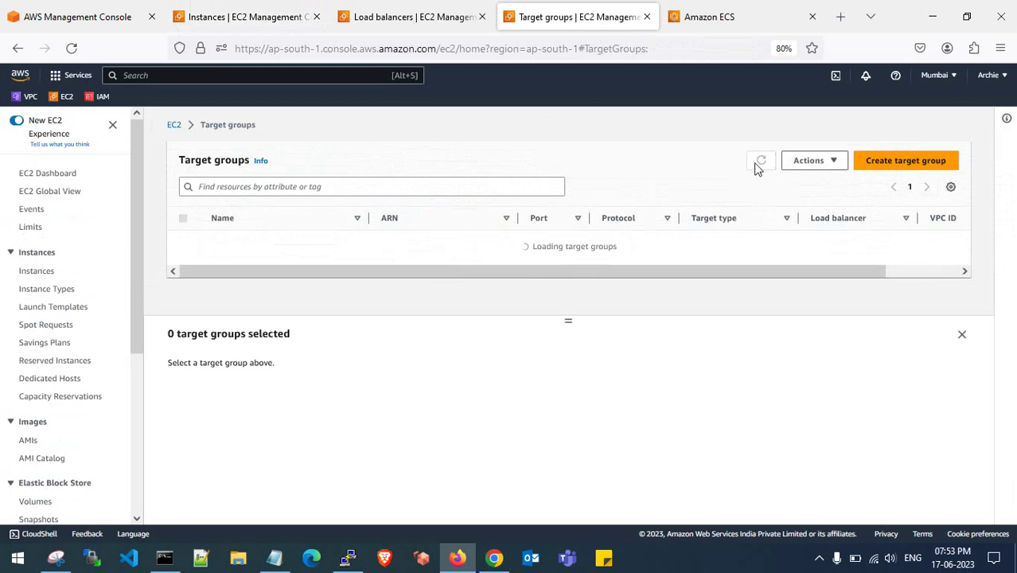
pyautogui.click(410, 17)
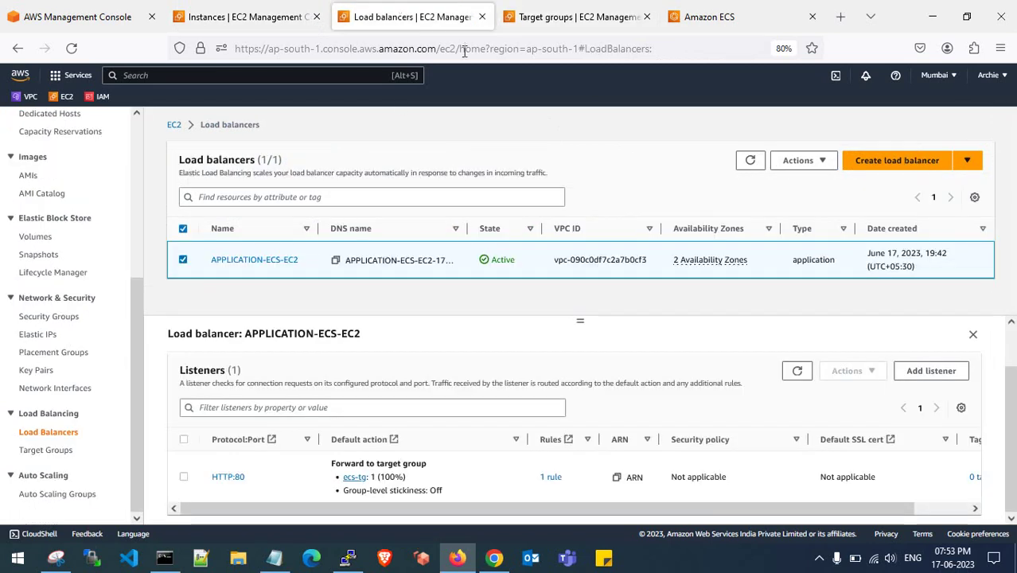
pyautogui.click(750, 161)
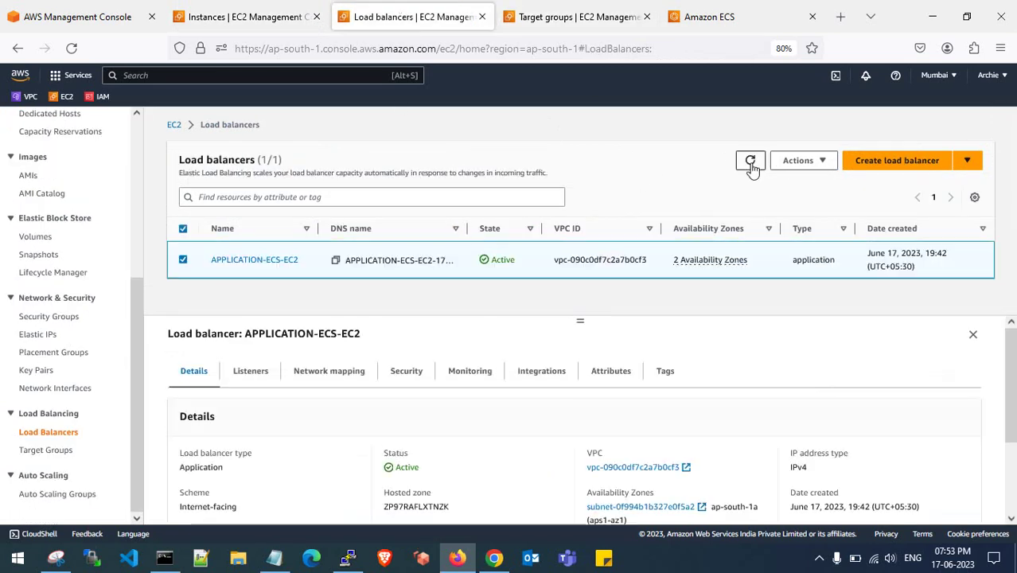
pyautogui.click(752, 163)
# Check the ECS cluster deletion progress, and refresh the target groups and load balancers lists once more.
pyautogui.click(727, 16)
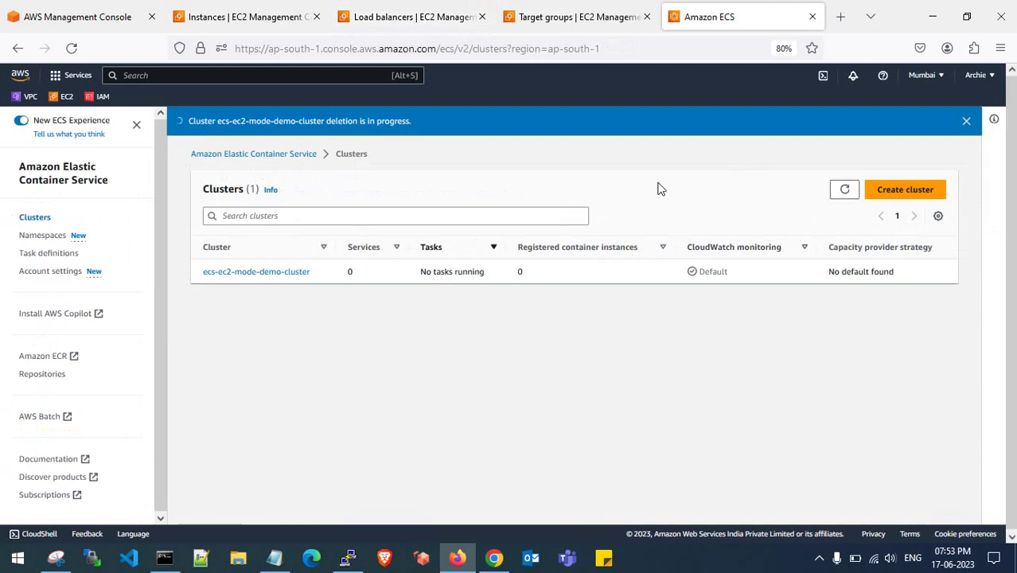
pyautogui.click(565, 16)
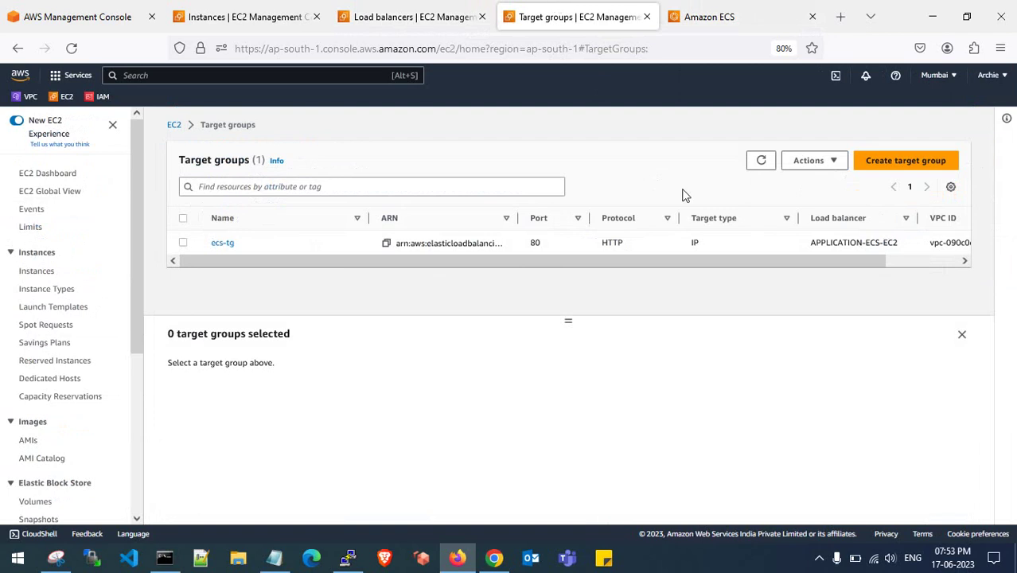
pyautogui.click(762, 161)
pyautogui.click(757, 165)
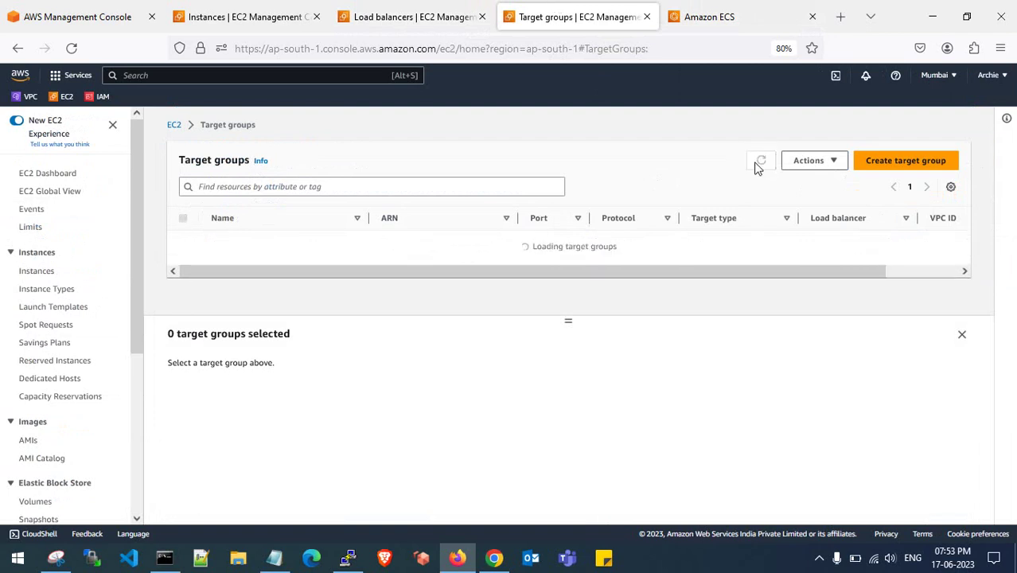
pyautogui.click(415, 14)
pyautogui.click(752, 161)
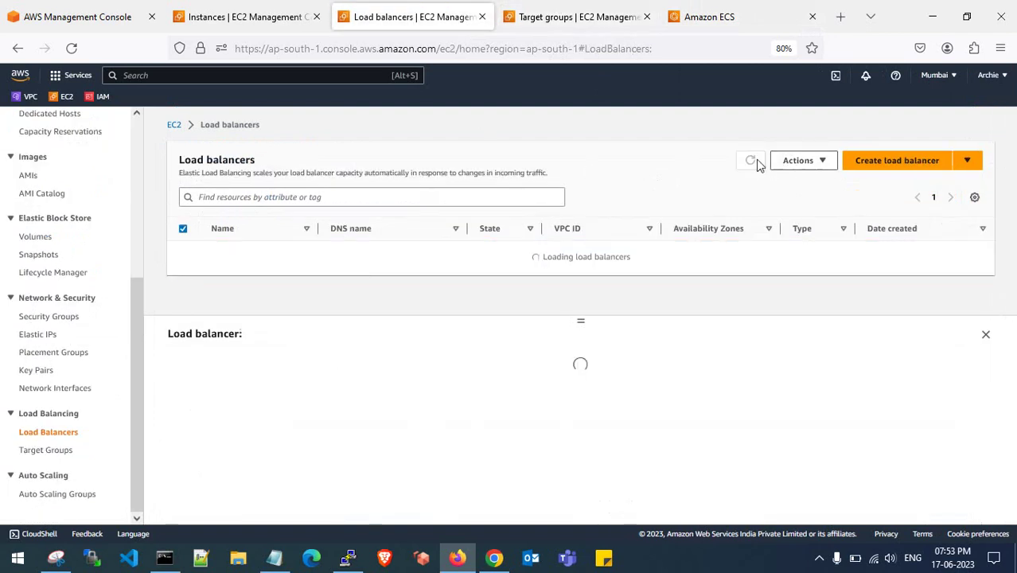
# Check the Auto Scaling groups page, and return to the load balancers list and refresh it.
pyautogui.click(40, 494)
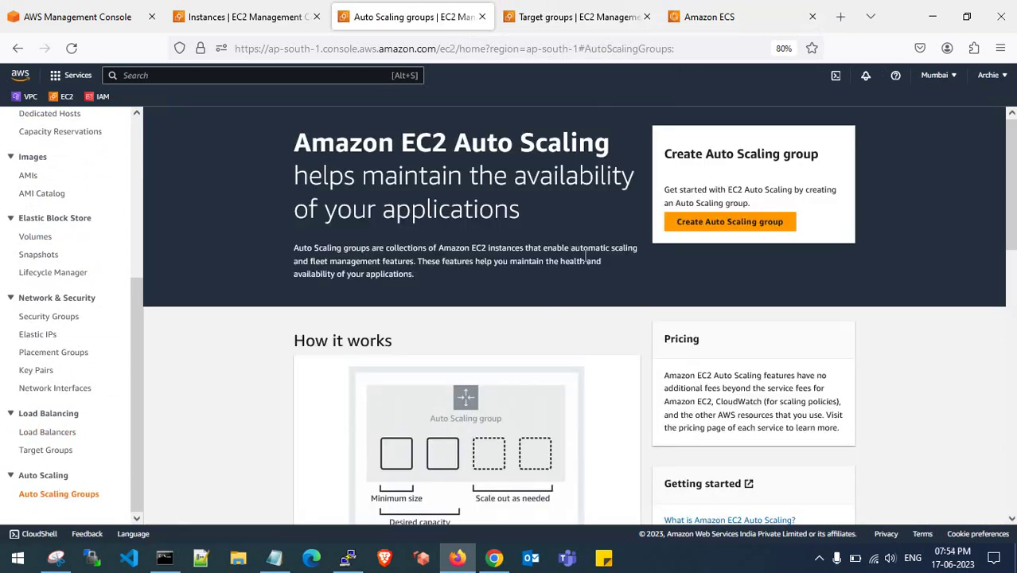
pyautogui.click(40, 432)
pyautogui.click(784, 161)
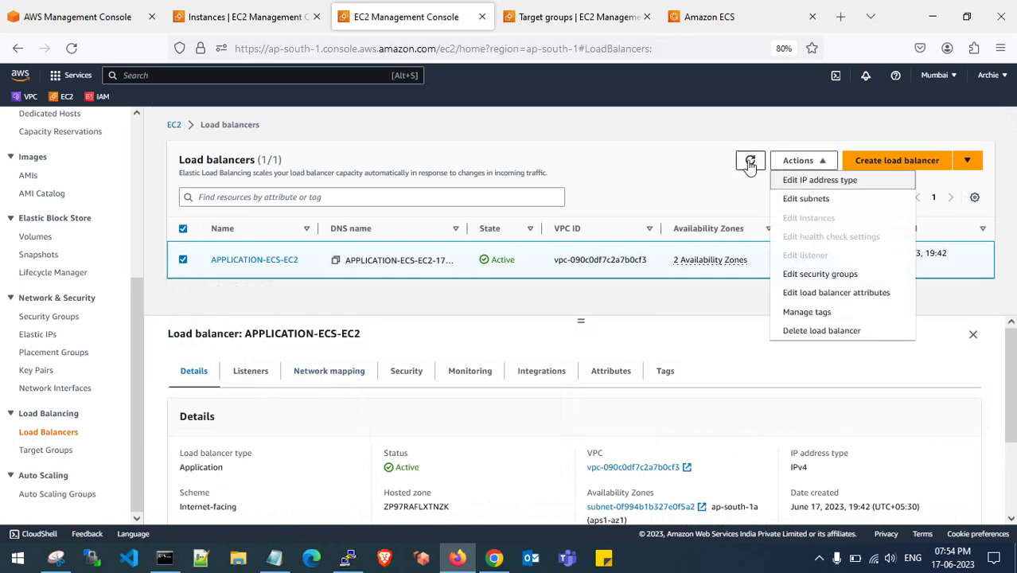
pyautogui.click(750, 160)
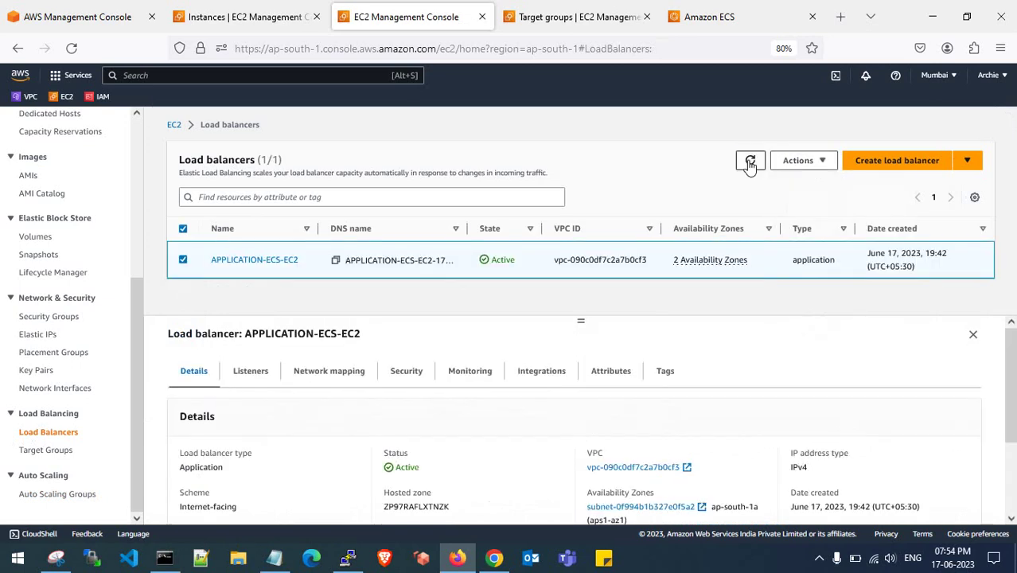
pyautogui.click(750, 162)
# Refresh the ECS clusters list, and recheck the EC2 target groups and load balancers.
pyautogui.click(577, 17)
pyautogui.click(709, 16)
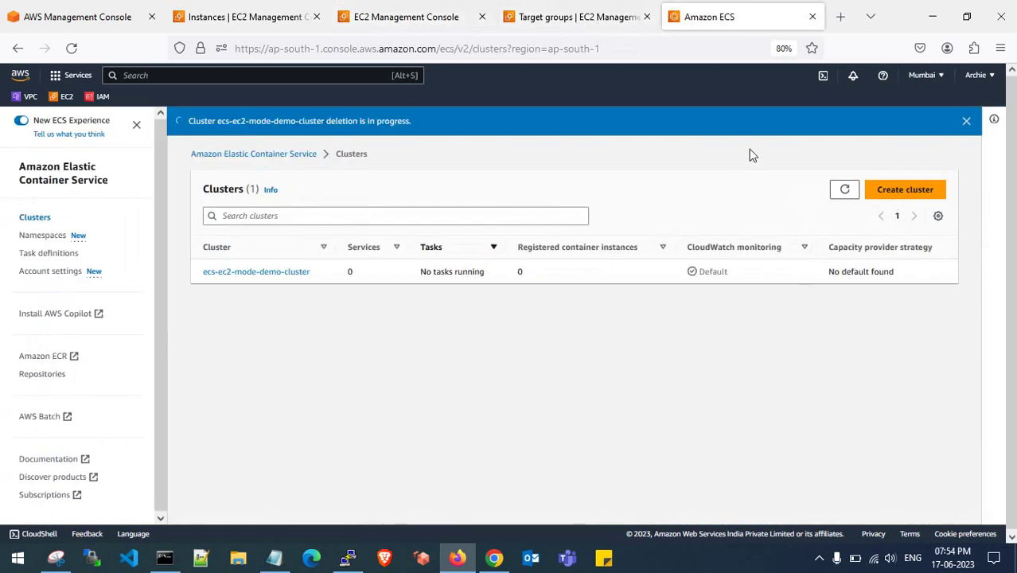
pyautogui.click(843, 194)
pyautogui.click(597, 14)
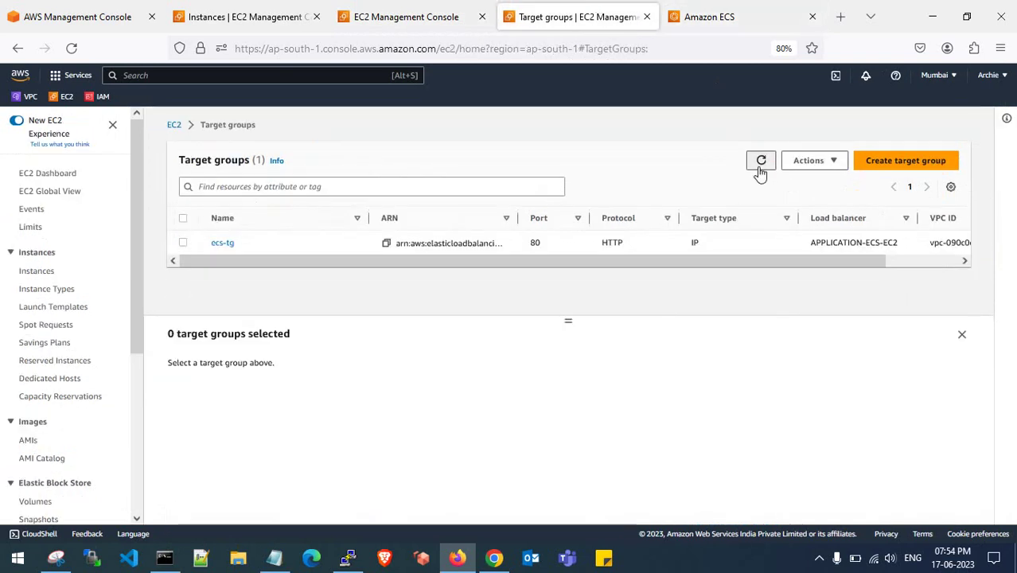
pyautogui.click(759, 164)
pyautogui.click(760, 163)
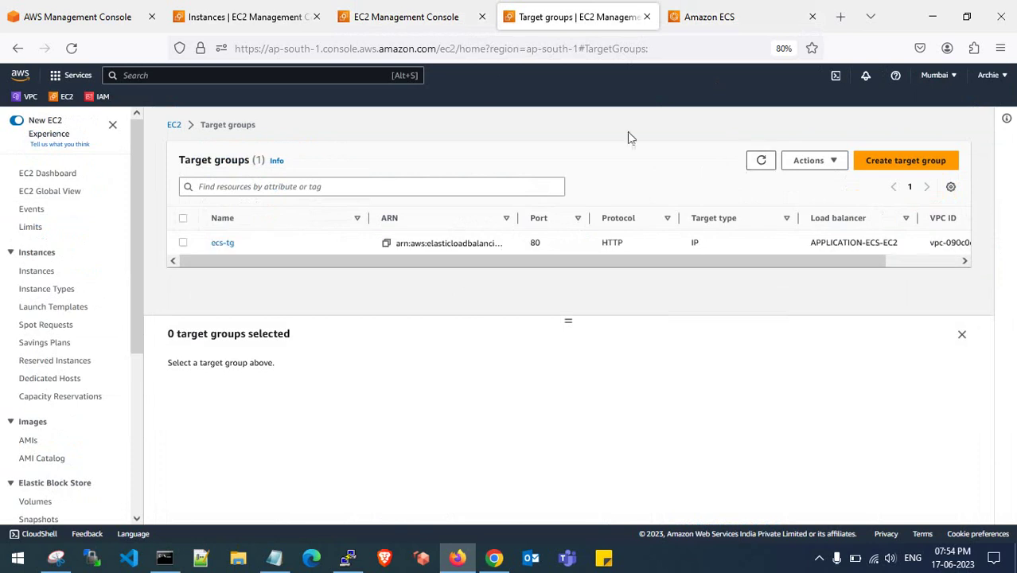
pyautogui.click(442, 19)
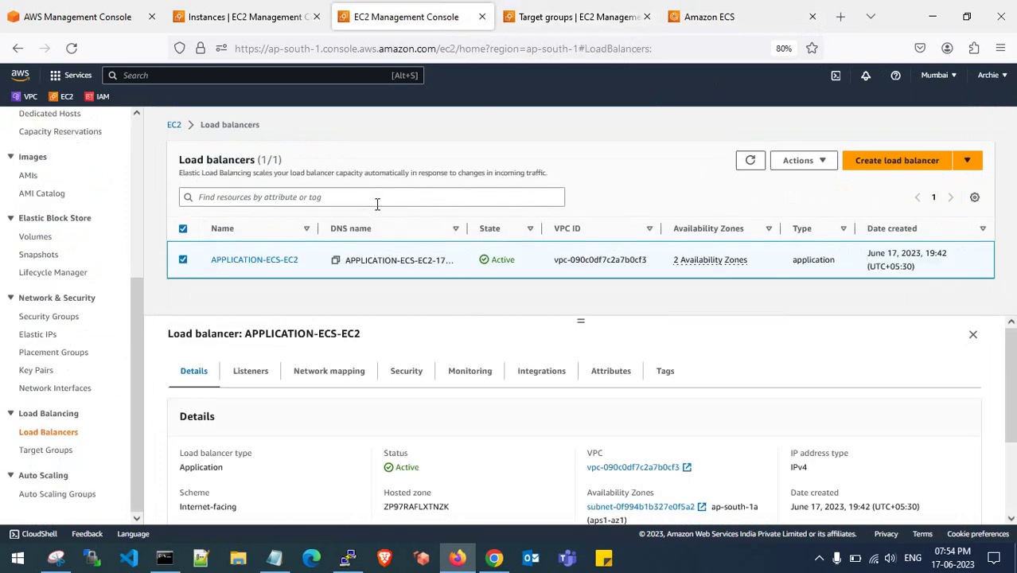
pyautogui.click(750, 162)
# Reopen the load balancers list from the EC2 dashboard resources and refresh it repeatedly.
pyautogui.click(173, 125)
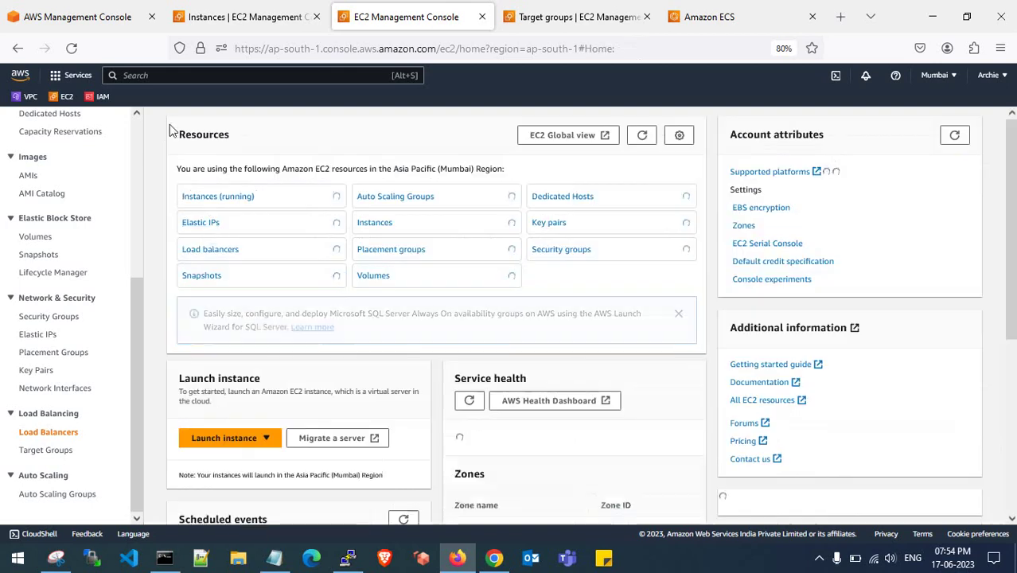
pyautogui.click(213, 250)
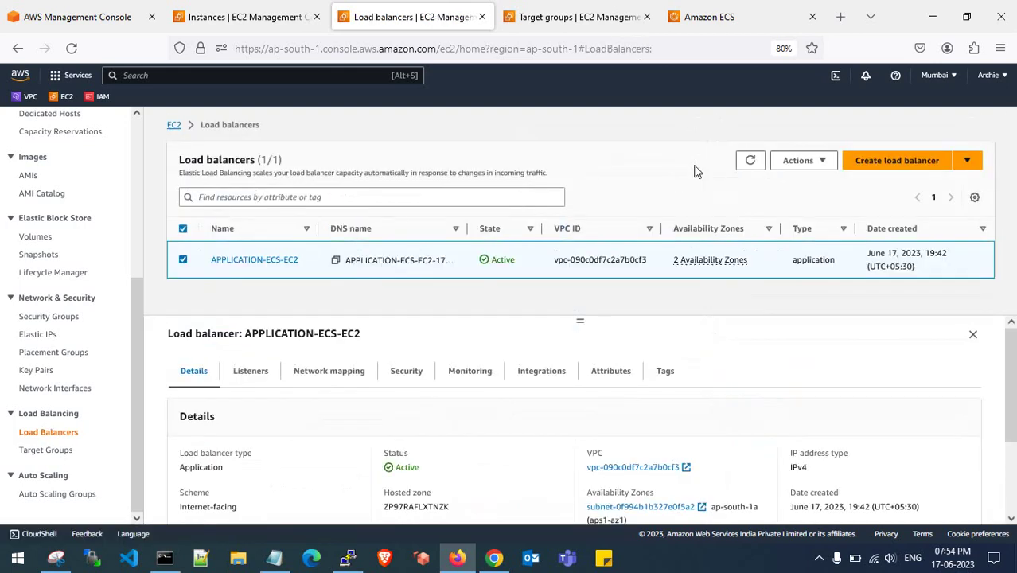
pyautogui.click(751, 161)
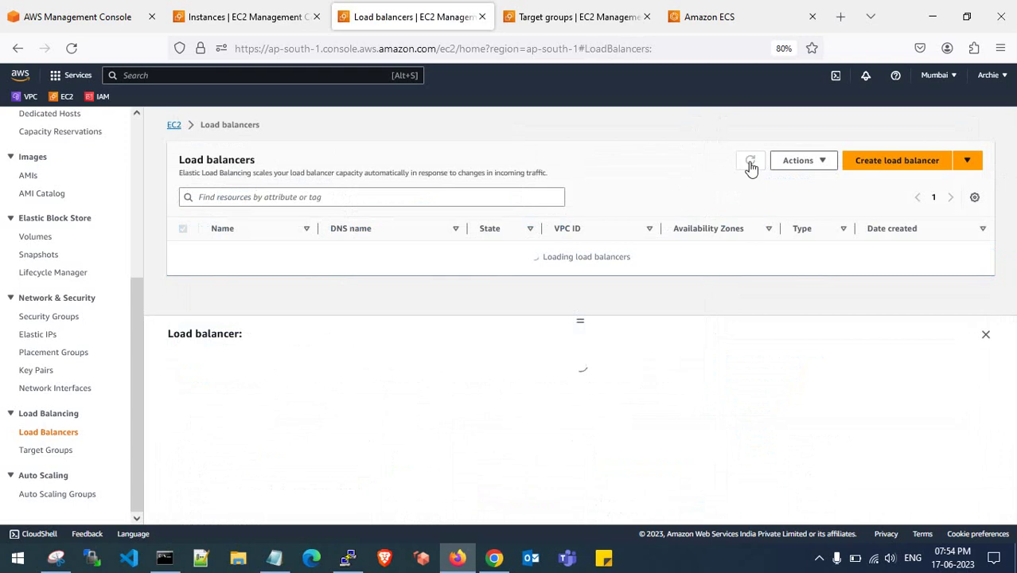
pyautogui.click(750, 162)
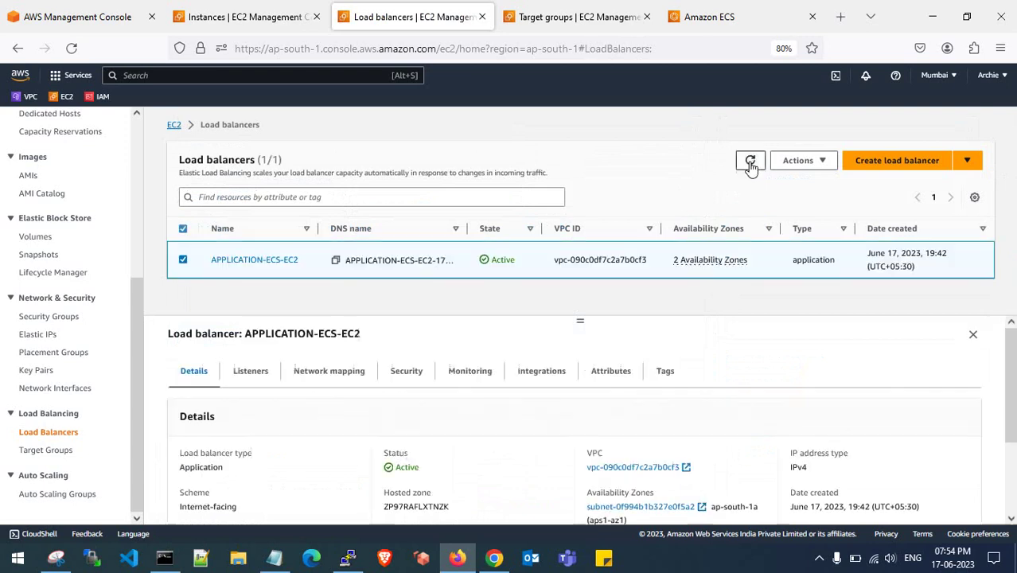
pyautogui.click(750, 163)
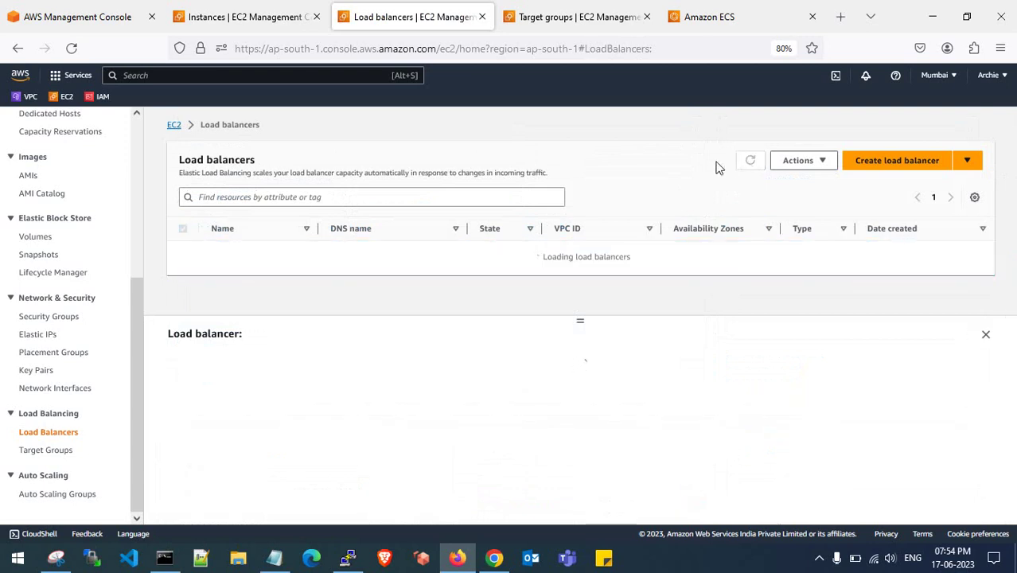
# Dismiss the ECS cluster deletion notice, and refresh and close the target groups page.
pyautogui.click(704, 26)
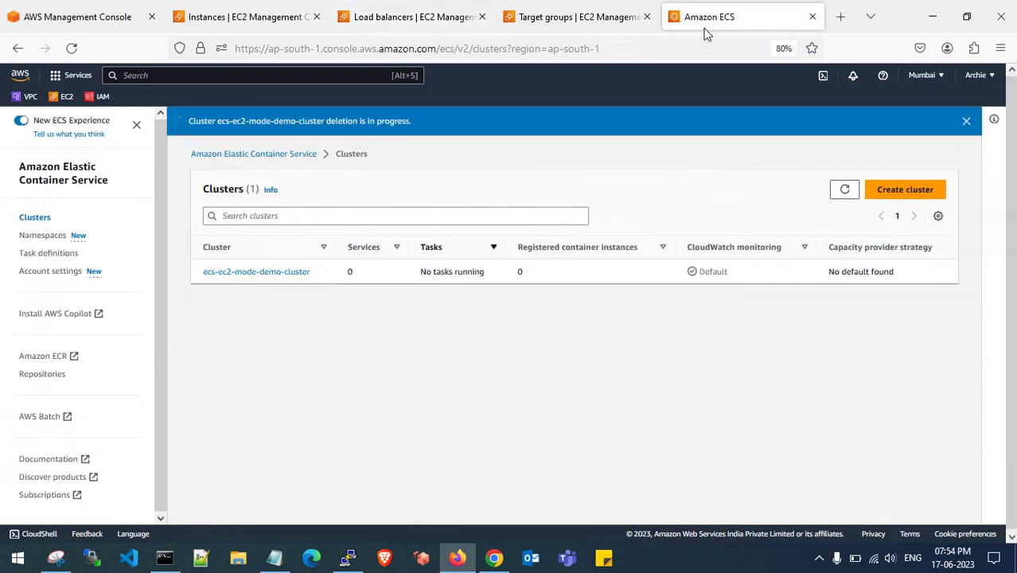
pyautogui.click(966, 121)
pyautogui.click(573, 17)
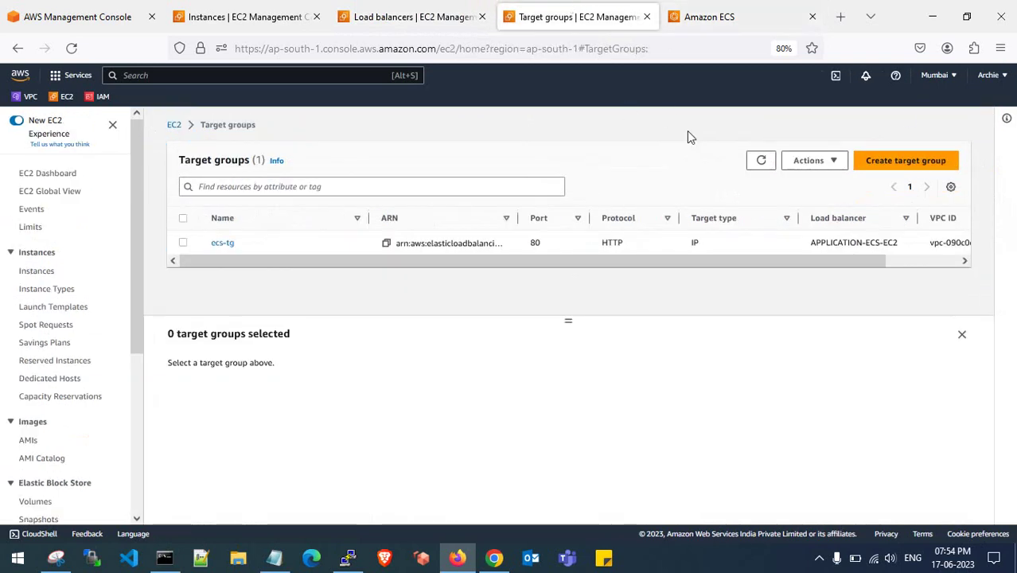
pyautogui.click(761, 162)
pyautogui.click(646, 17)
# Refresh the load balancers list again, and return to the ECS clusters list to check the deletion.
pyautogui.click(414, 17)
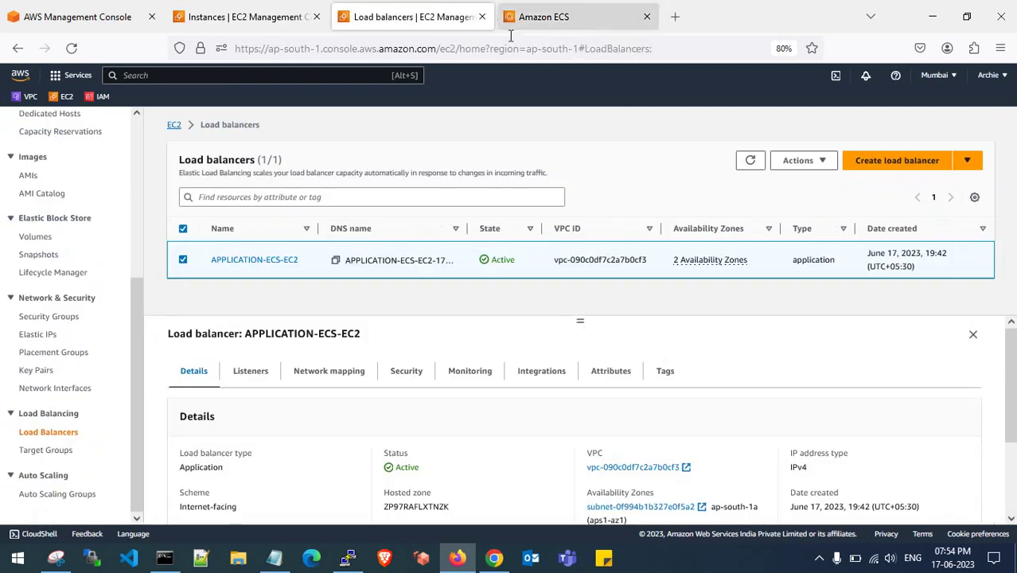
pyautogui.click(751, 160)
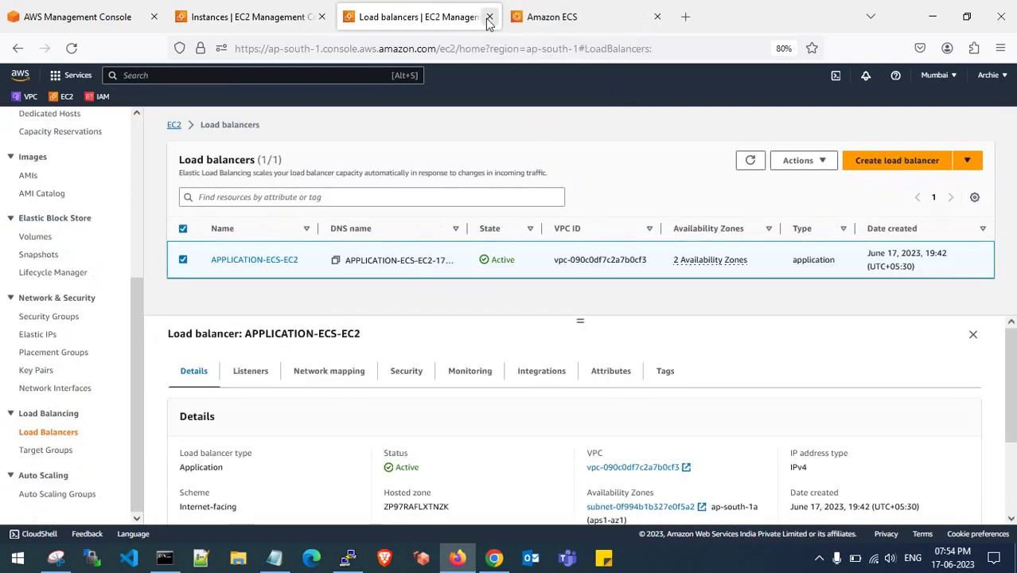
pyautogui.click(539, 14)
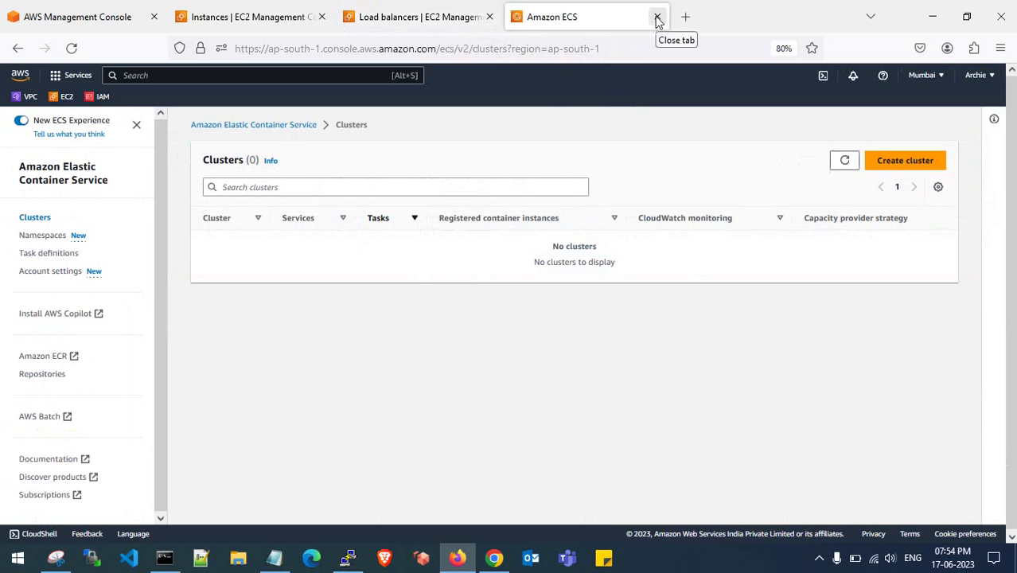
# Switch to Chrome and reload the load balancer's nginx welcome page to test its availability.
pyautogui.click(494, 558)
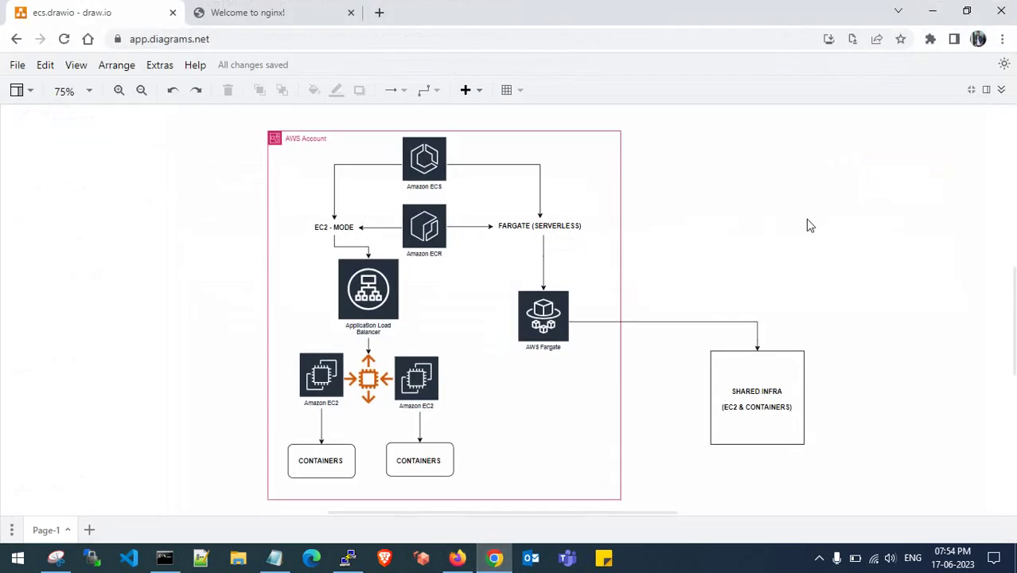
pyautogui.click(314, 9)
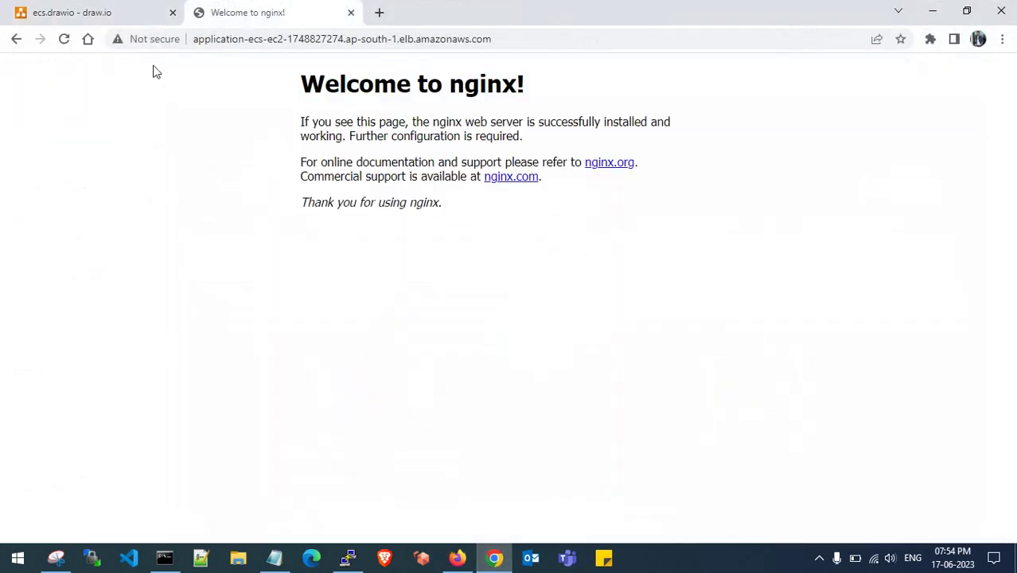
pyautogui.click(64, 39)
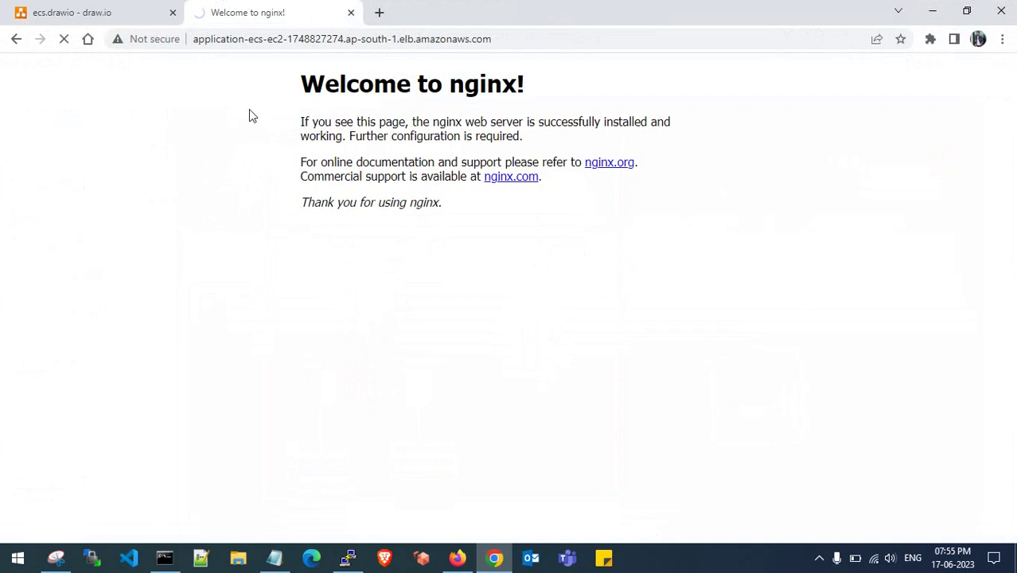